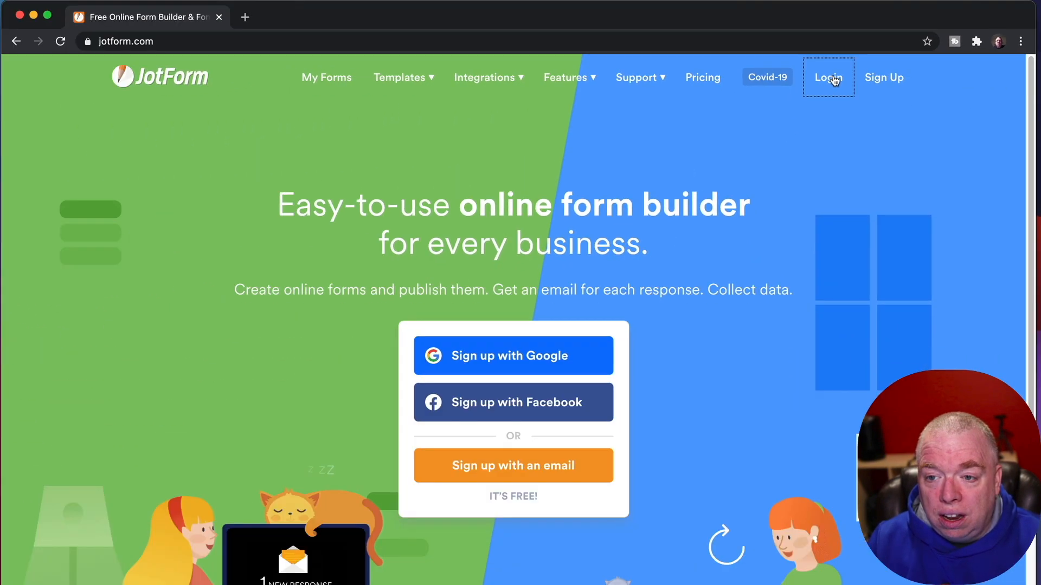
# Step: Log in to JotForm with the second Google account, landing on the empty My Forms dashboard
pyautogui.click(726, 86)
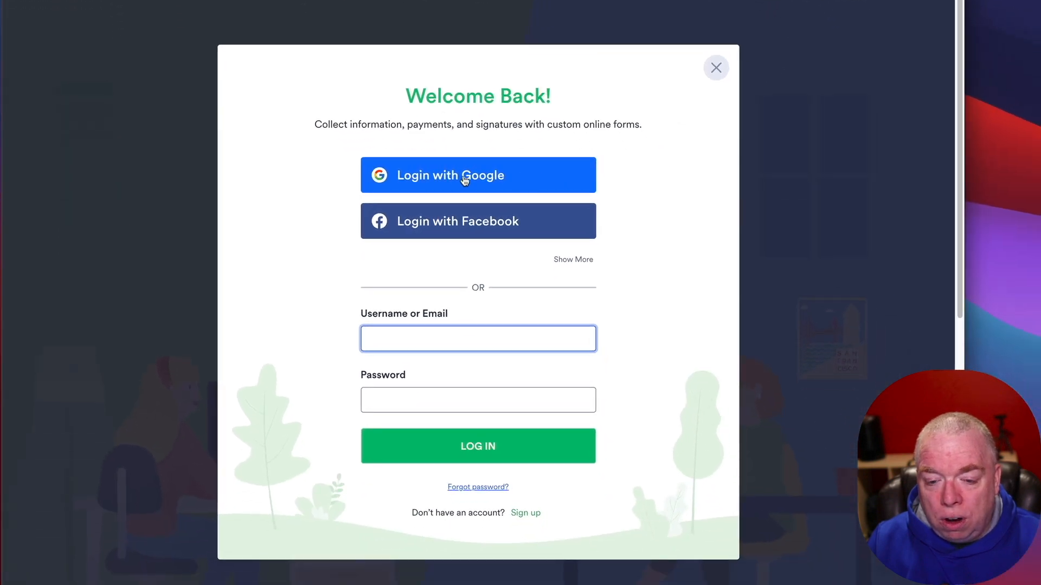
pyautogui.click(465, 180)
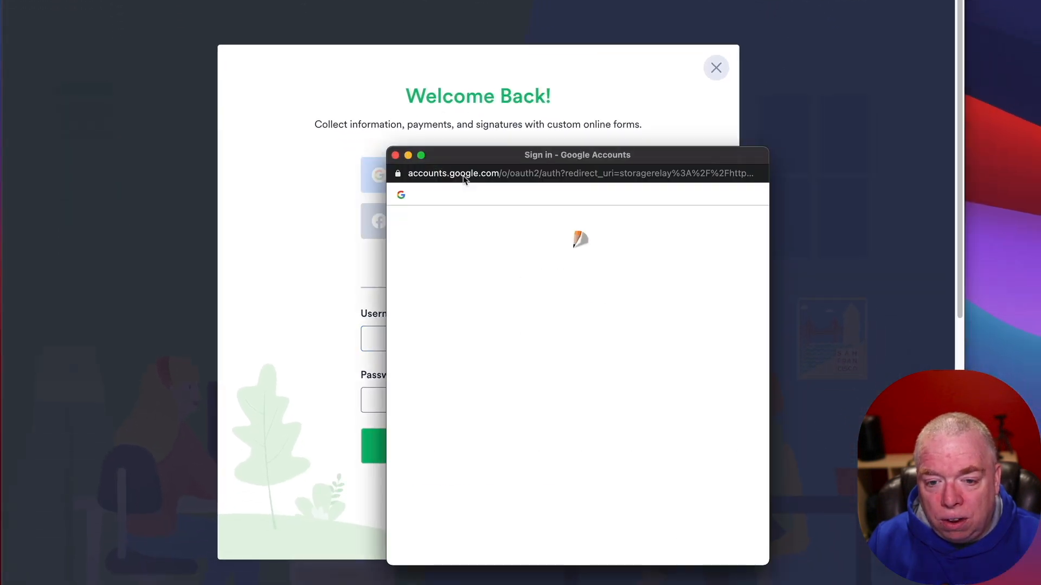
pyautogui.click(472, 370)
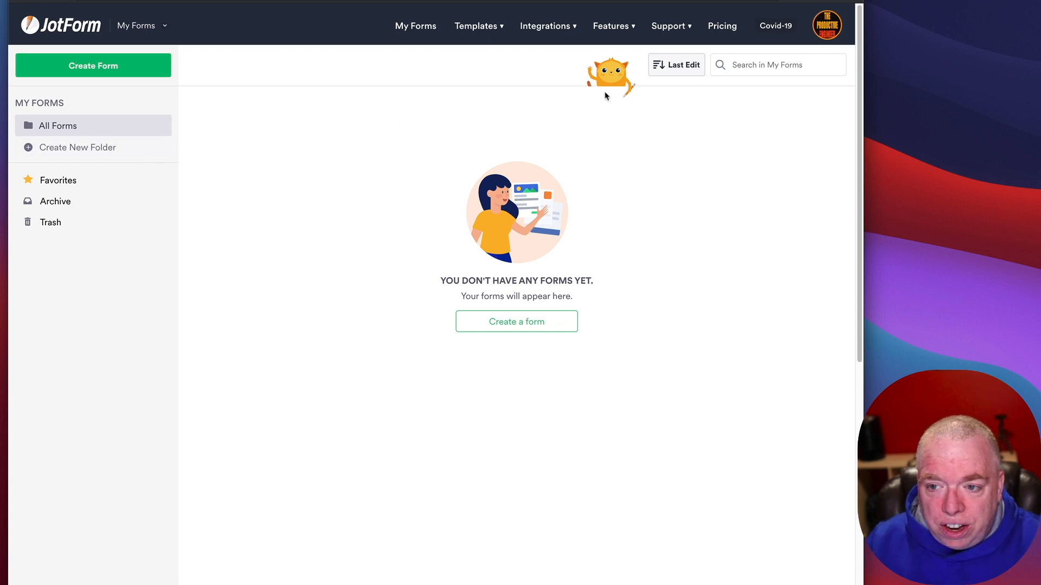
pyautogui.click(824, 34)
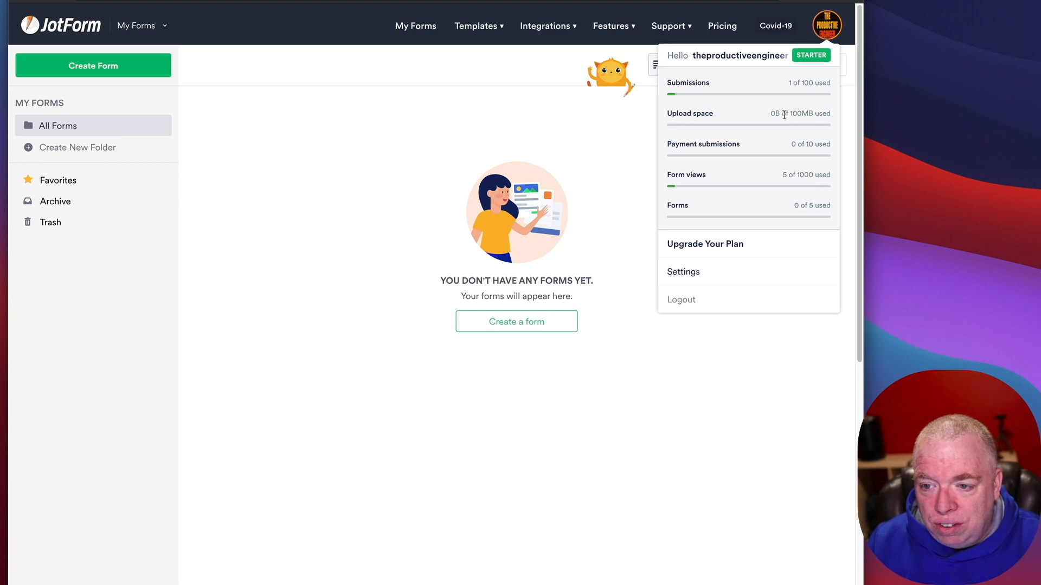
pyautogui.click(830, 34)
pyautogui.click(817, 23)
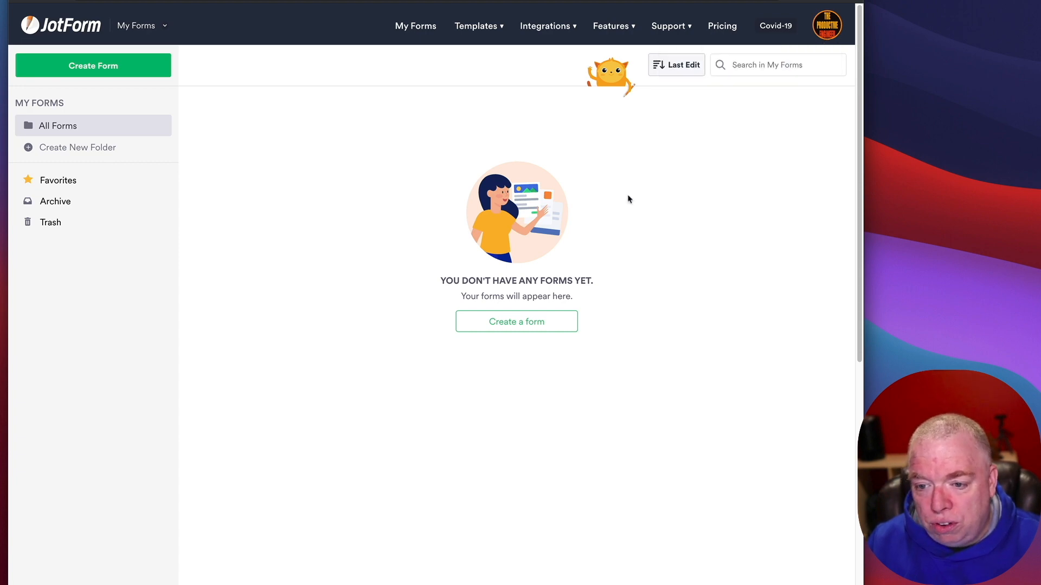
pyautogui.moveTo(819, 21)
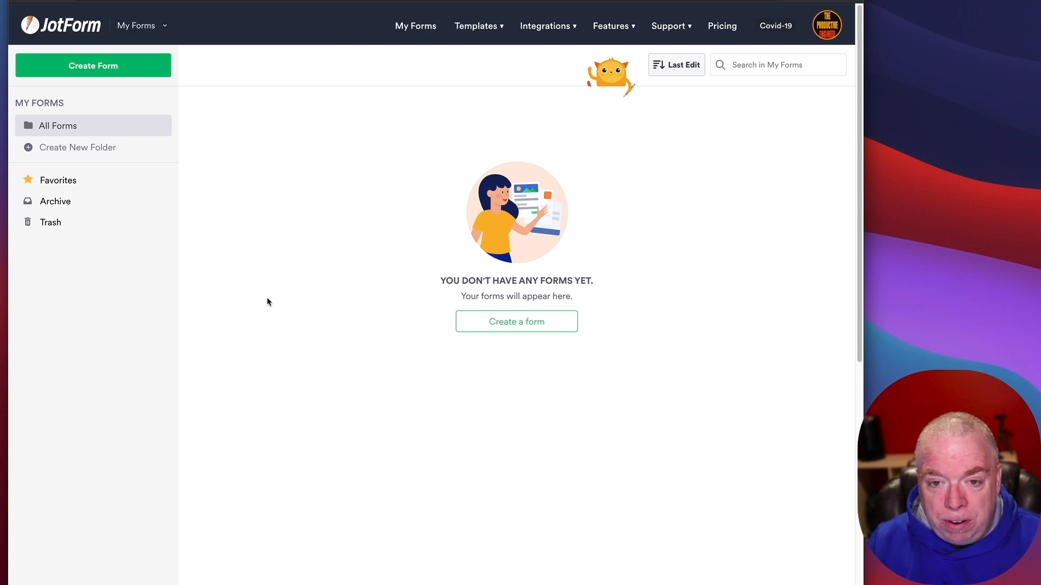
pyautogui.moveTo(484, 34)
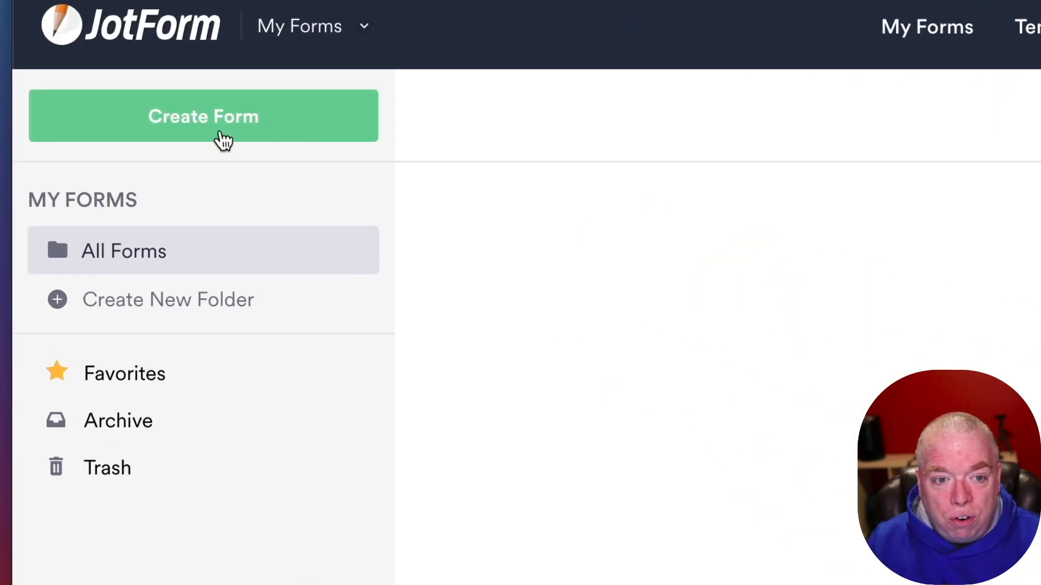
# Step: Create a new blank form from scratch using the Classic Form layout
pyautogui.click(232, 112)
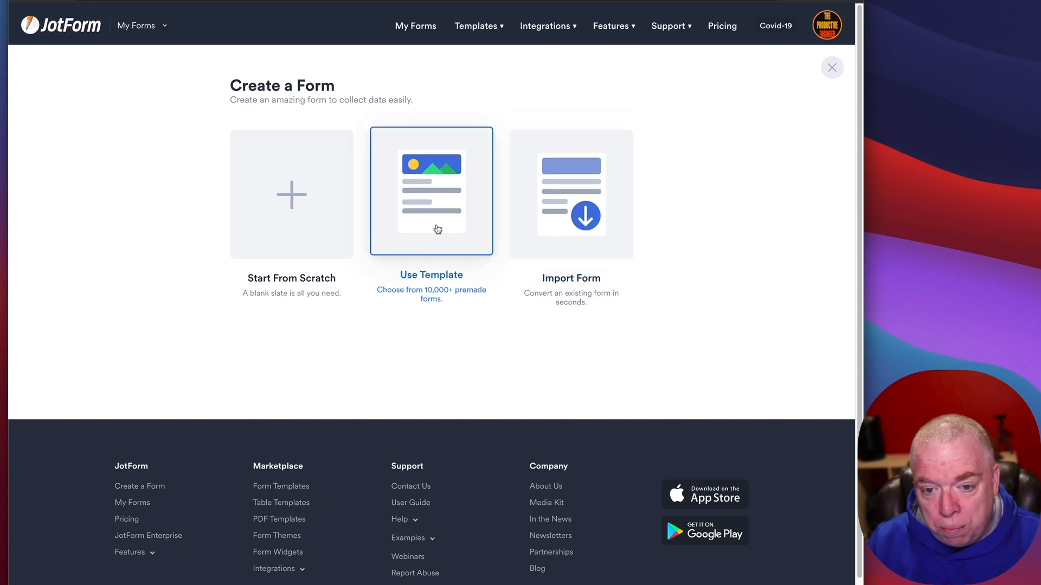
pyautogui.click(325, 231)
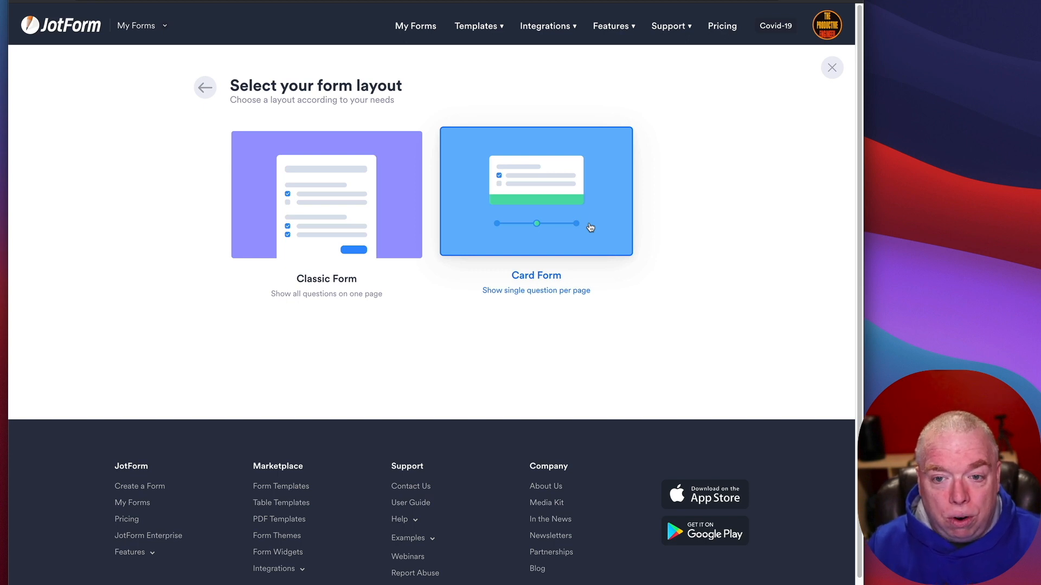
pyautogui.click(323, 209)
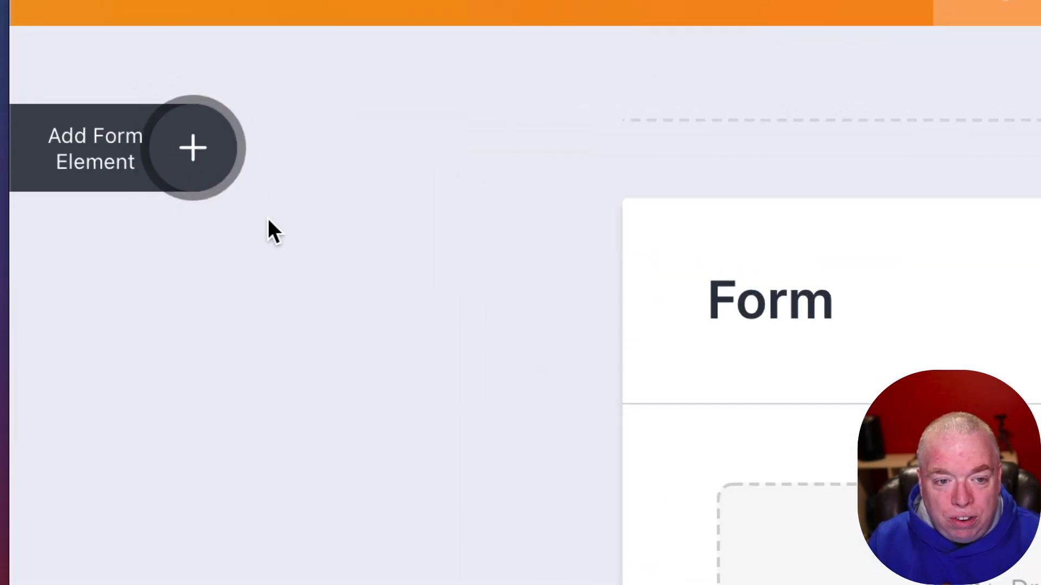
# Step: Add a Full Name field and relabel it 'Please enter your name'
pyautogui.click(192, 151)
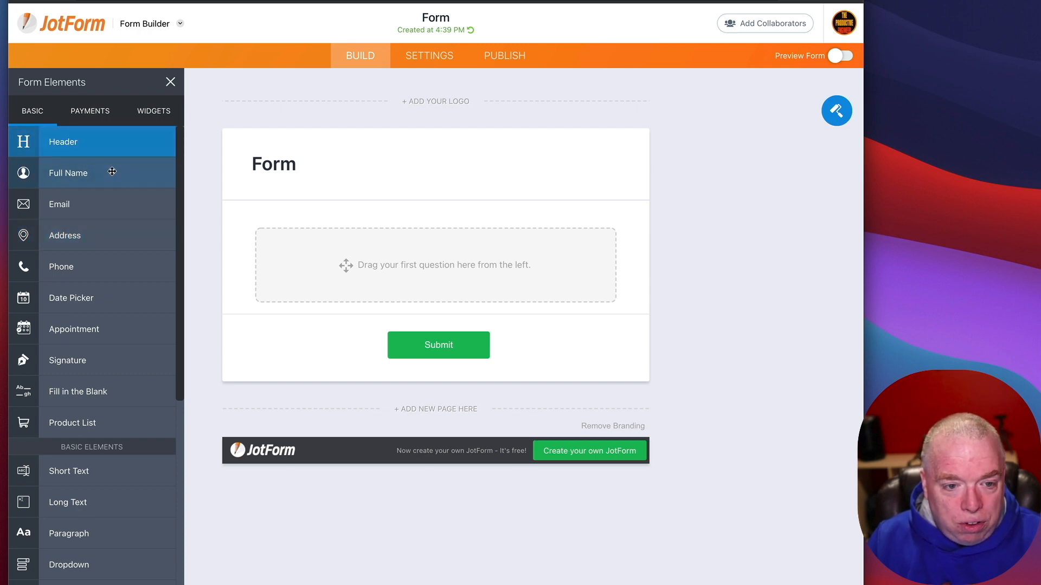
pyautogui.moveTo(112, 173); pyautogui.dragTo(399, 225)
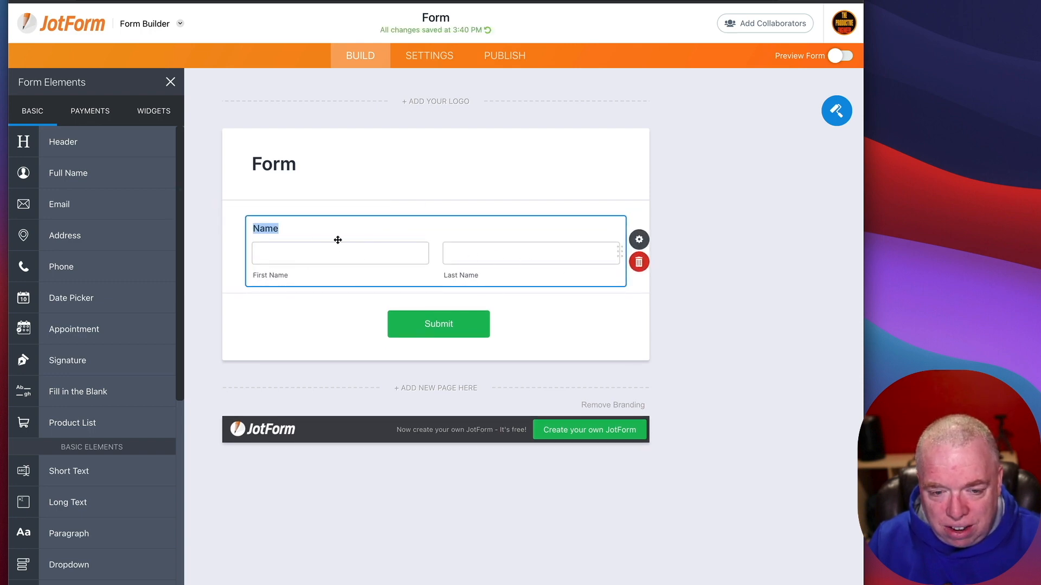
pyautogui.click(279, 229)
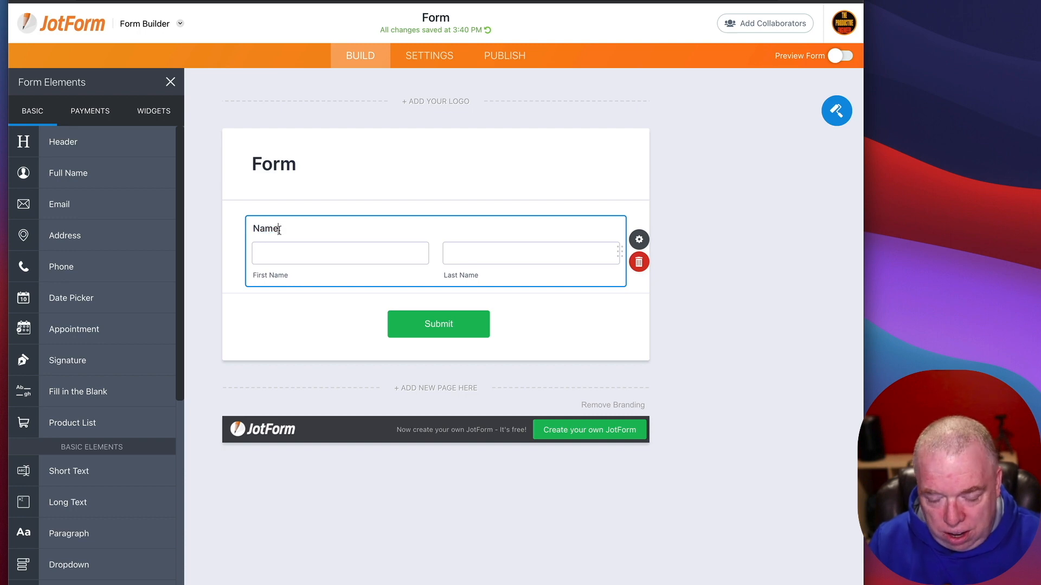
pyautogui.press('BackSpace')
pyautogui.press('BackSpace')
pyautogui.press('BackSpace')
pyautogui.write('Please enter')
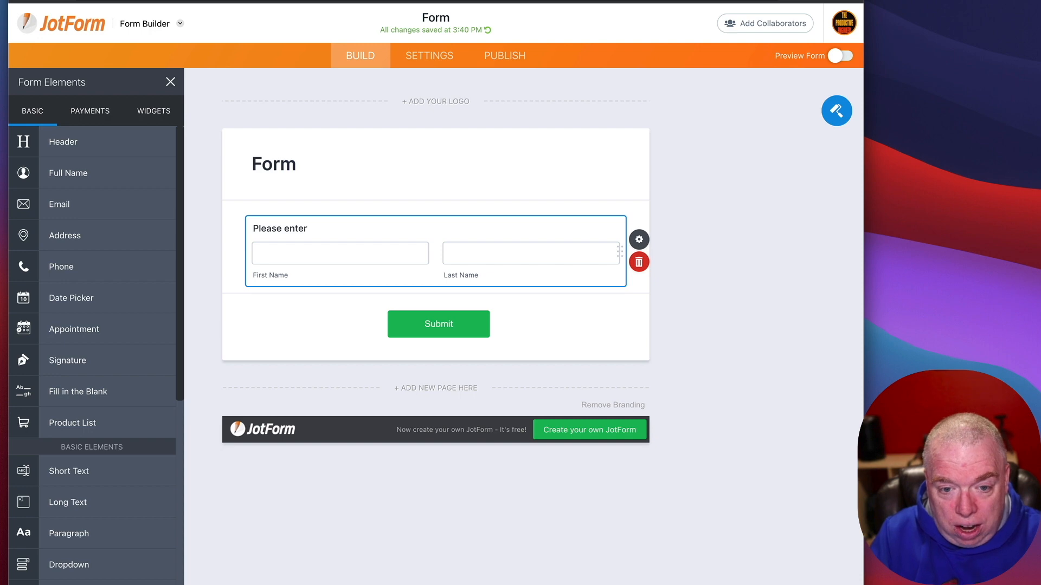
pyautogui.write(' your name')
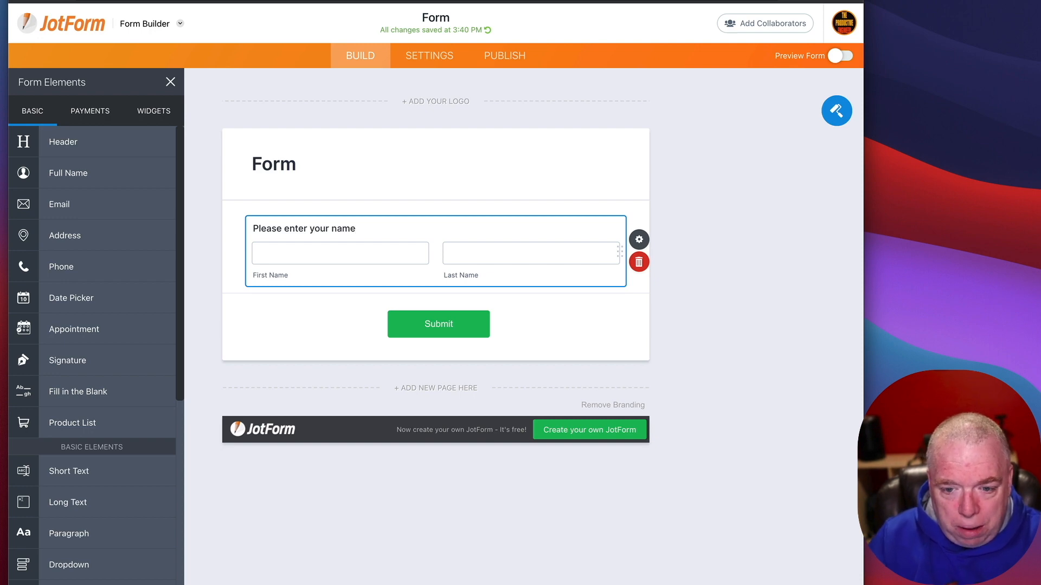
pyautogui.click(262, 321)
pyautogui.click(260, 234)
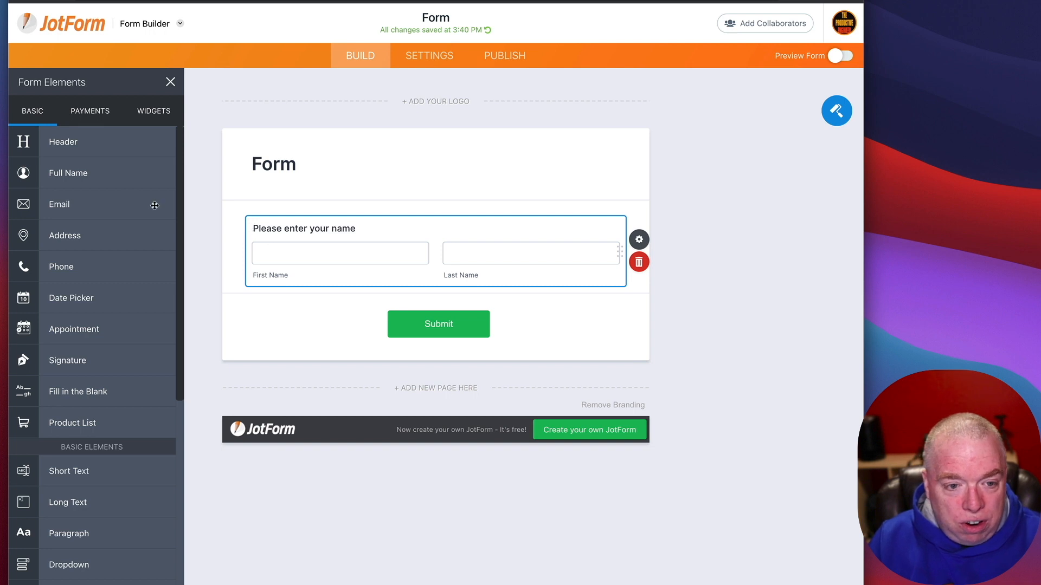
# Step: Add an Email field below the name question, labelled 'Email Address'
pyautogui.moveTo(153, 204); pyautogui.dragTo(356, 302)
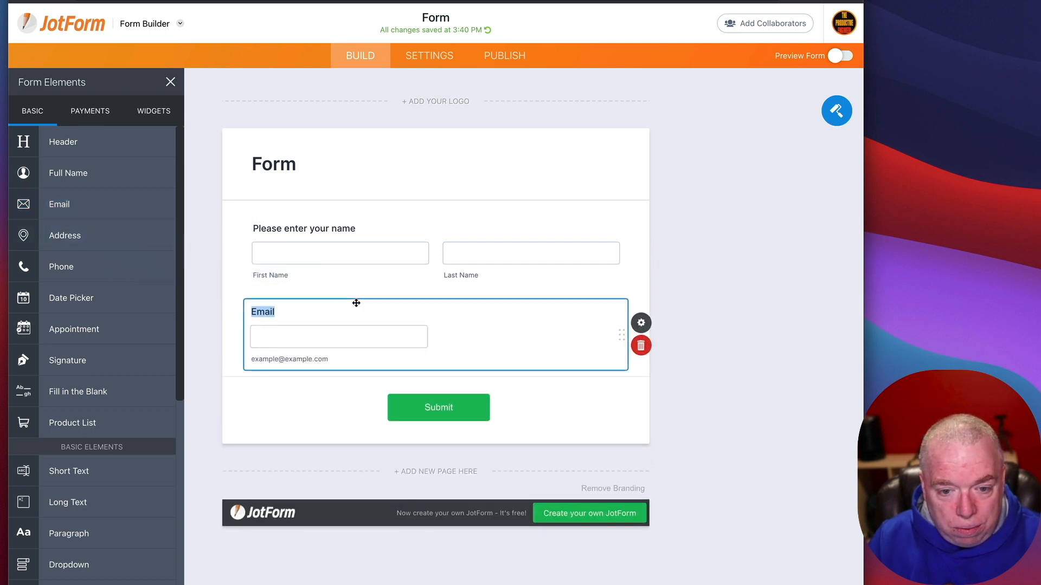
pyautogui.click(295, 315)
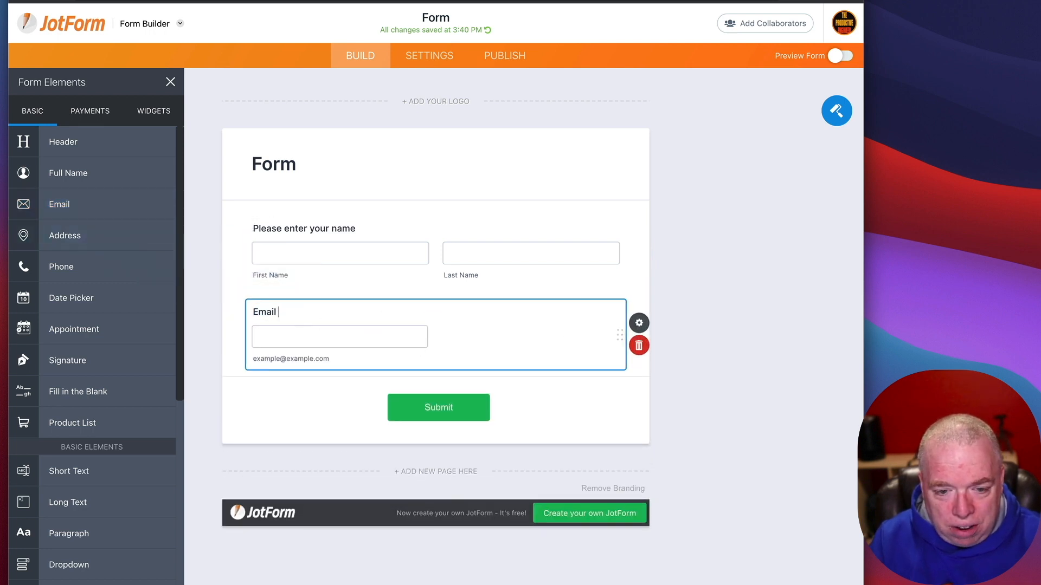
pyautogui.write('Ad')
pyautogui.write('dr3e')
pyautogui.press('BackSpace')
pyautogui.press('BackSpace')
pyautogui.write('ess')
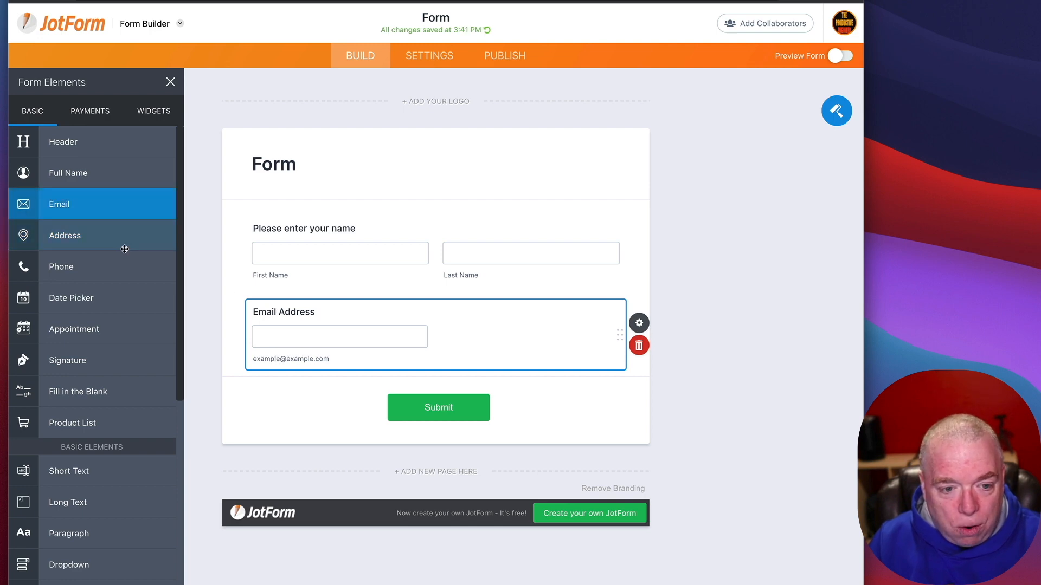
# Step: Add a Phone field below Email and relabel it 'Mobile Number'
pyautogui.moveTo(97, 272); pyautogui.dragTo(403, 393)
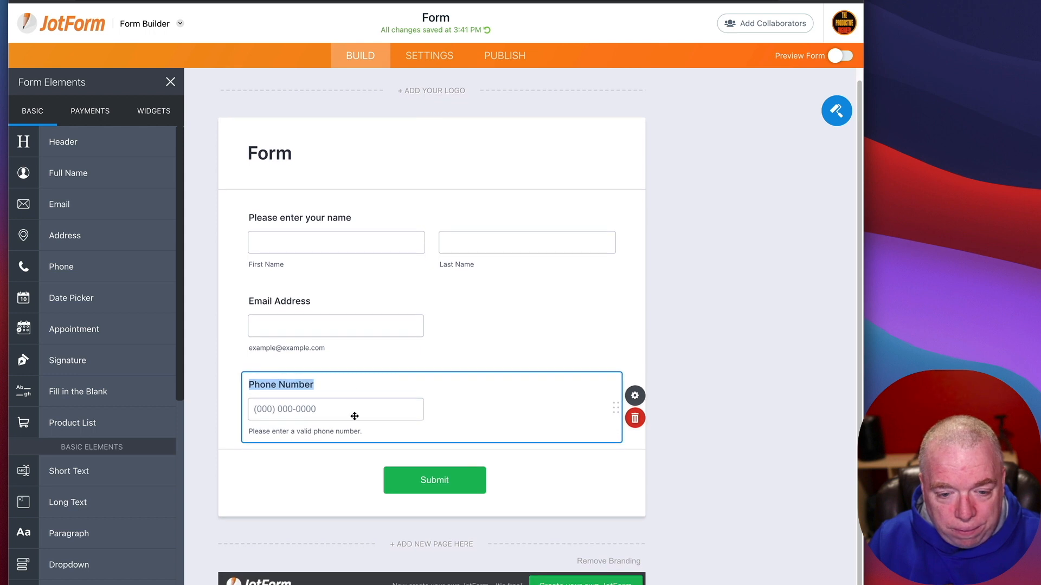
pyautogui.click(316, 385)
pyautogui.moveTo(273, 385); pyautogui.dragTo(245, 387)
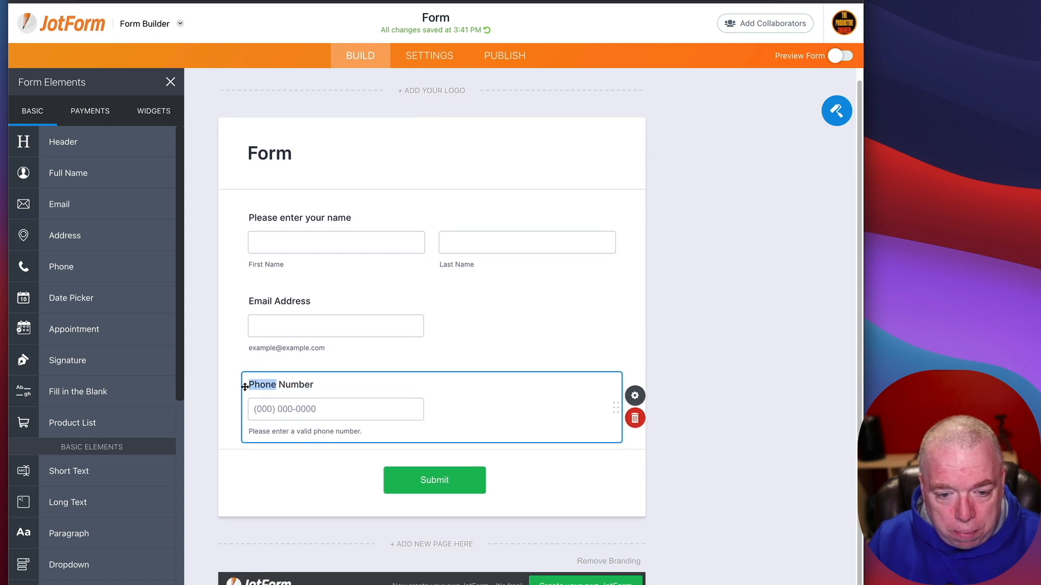
pyautogui.write('Mobile')
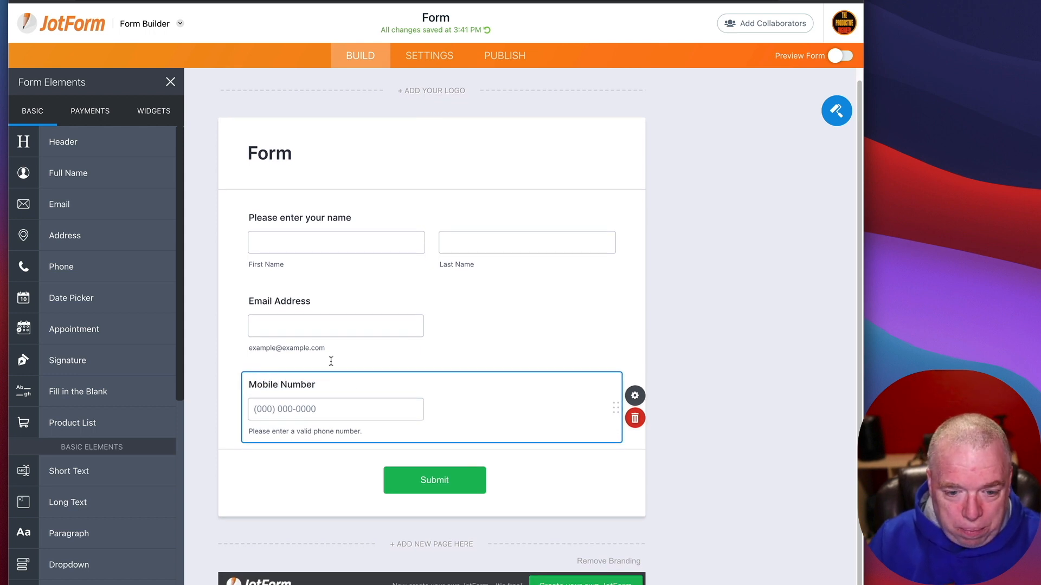
pyautogui.click(503, 326)
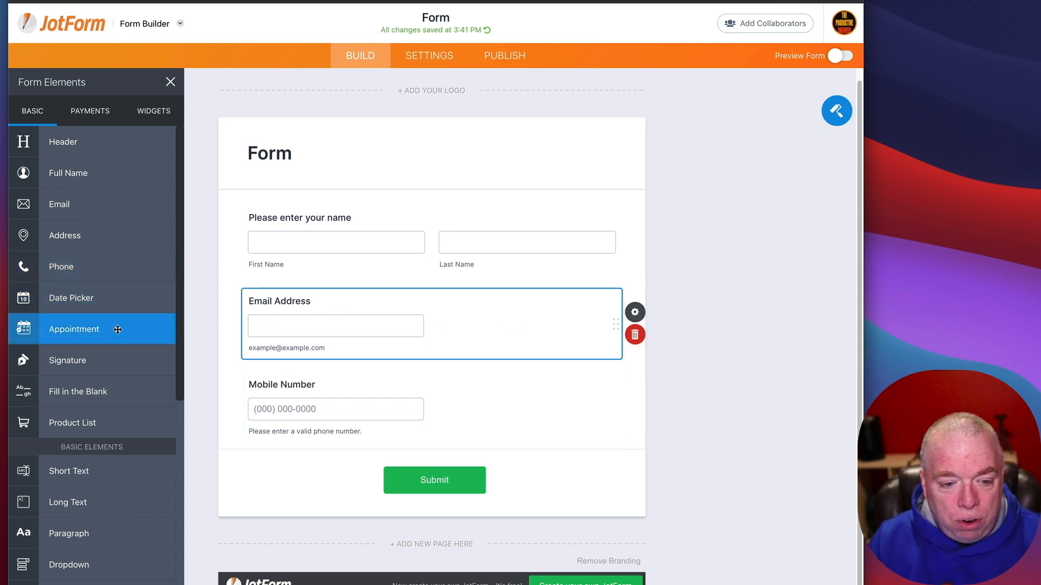
# Step: Add a Short Text question 'What is your Issue?', then delete it
pyautogui.scroll(-5, 130, 342)
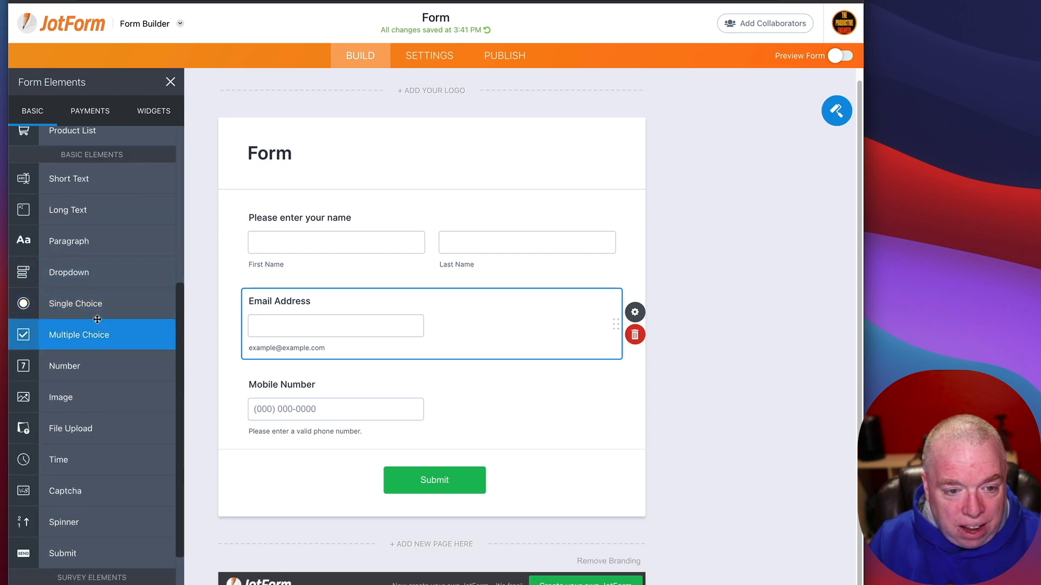
pyautogui.moveTo(70, 179); pyautogui.dragTo(341, 487)
pyautogui.write('What')
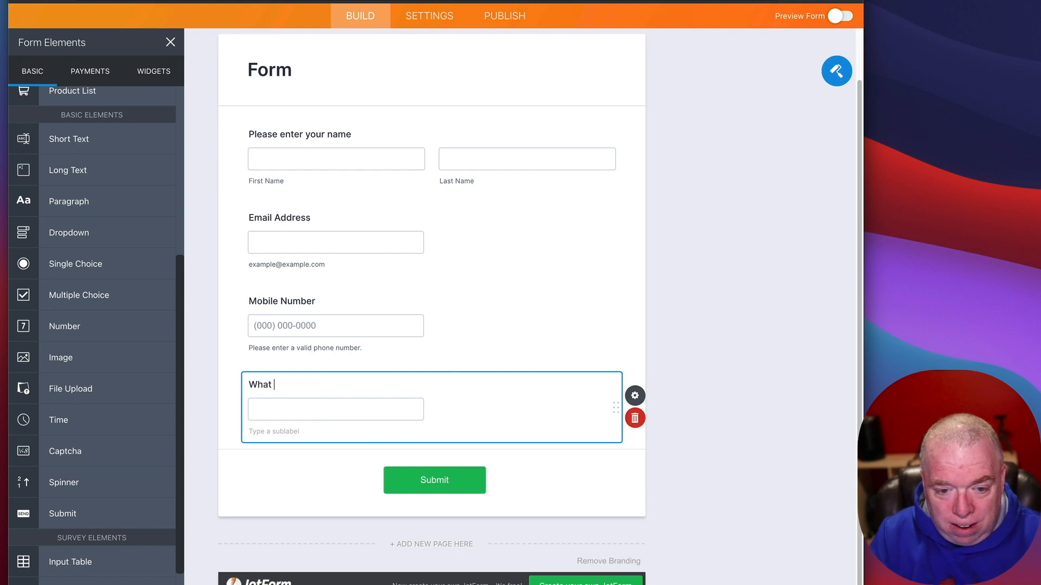
pyautogui.write(' is your Issue?')
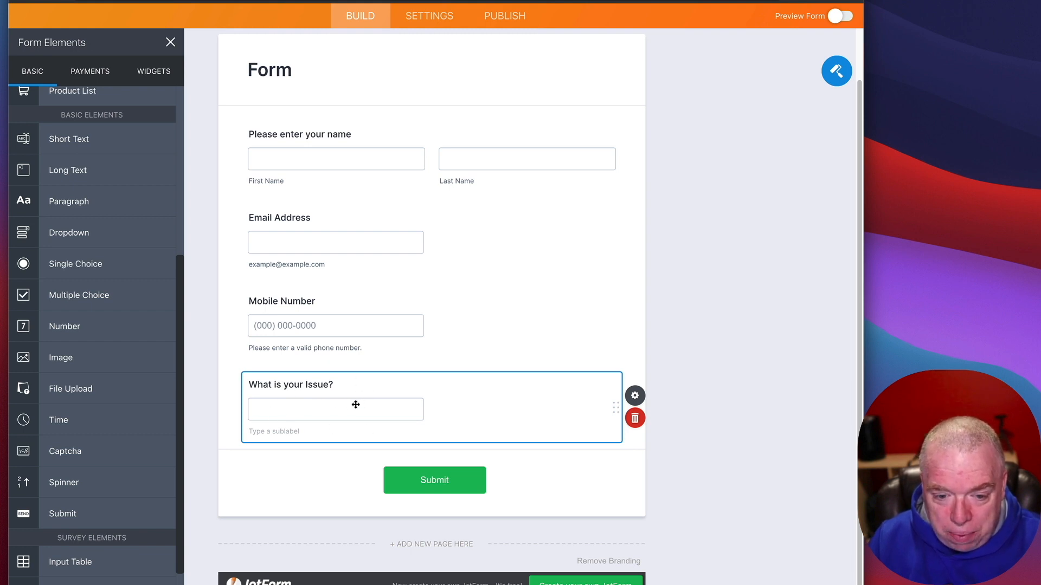
pyautogui.press('Delete')
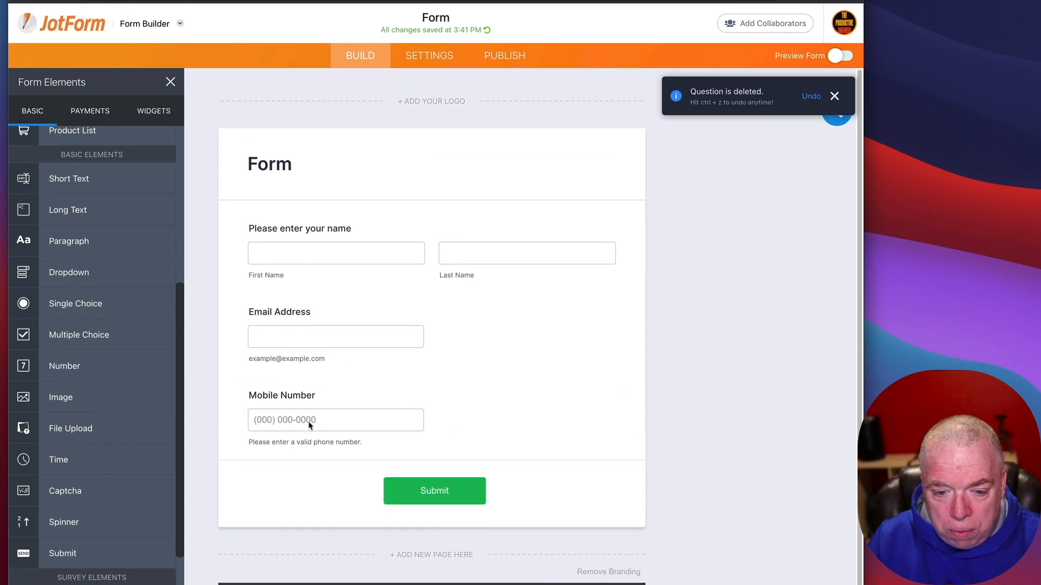
# Step: Add a Long Text question below Mobile Number labelled 'Type in a summary of your technical issue'
pyautogui.click(833, 95)
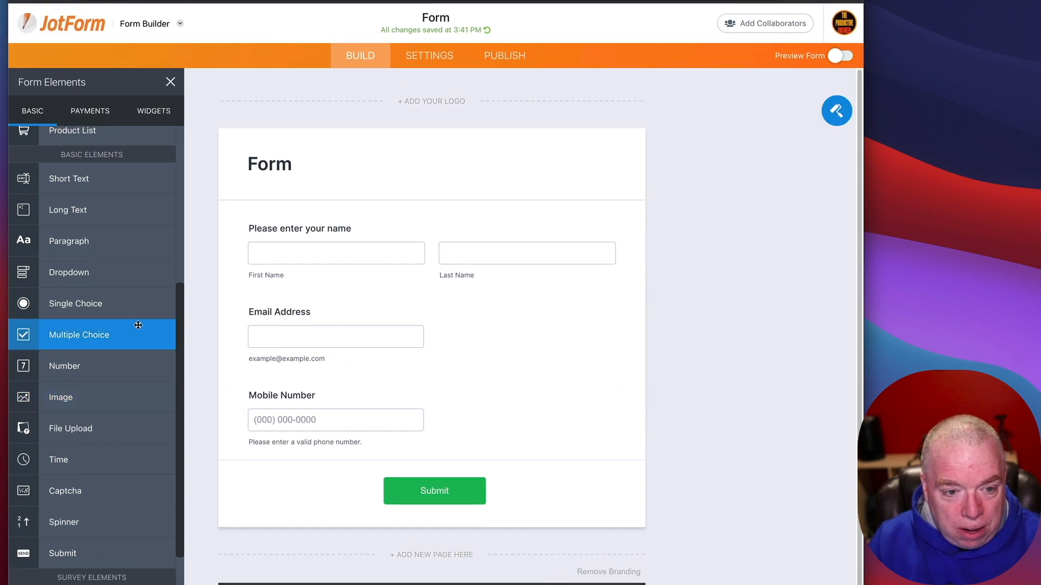
pyautogui.moveTo(102, 212); pyautogui.dragTo(348, 497)
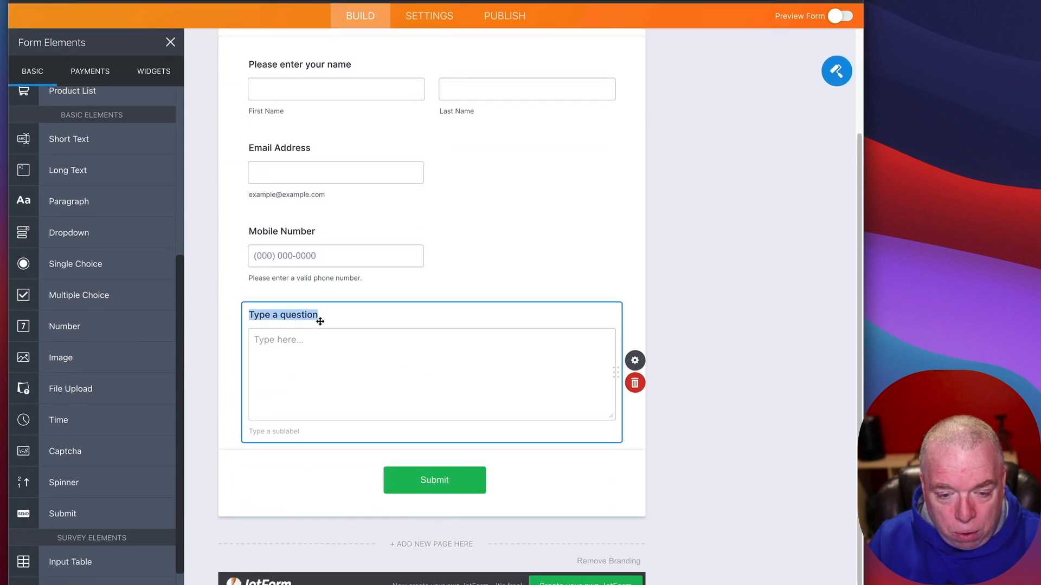
pyautogui.write('Ty')
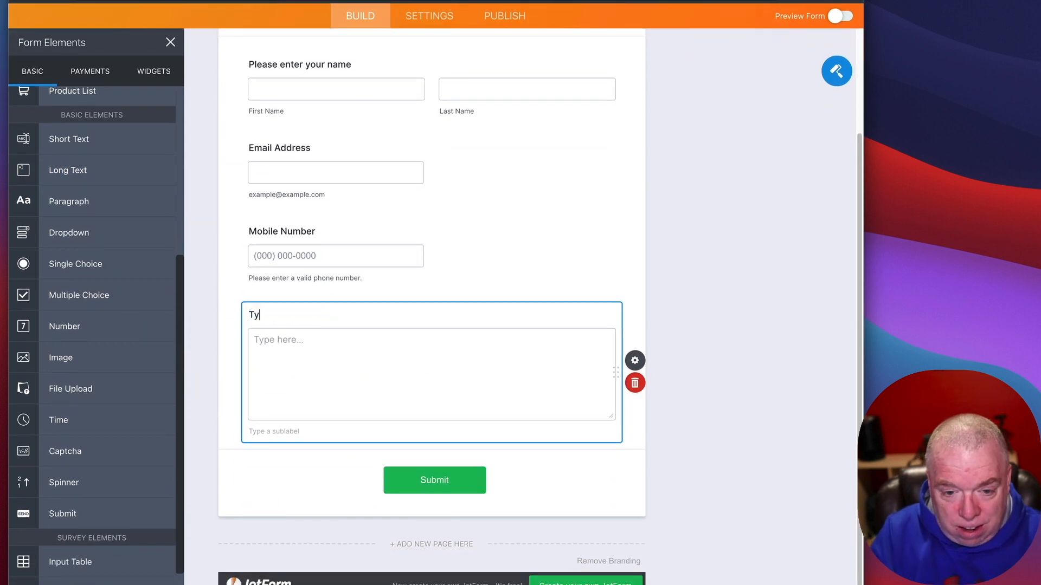
pyautogui.write('pe ina s')
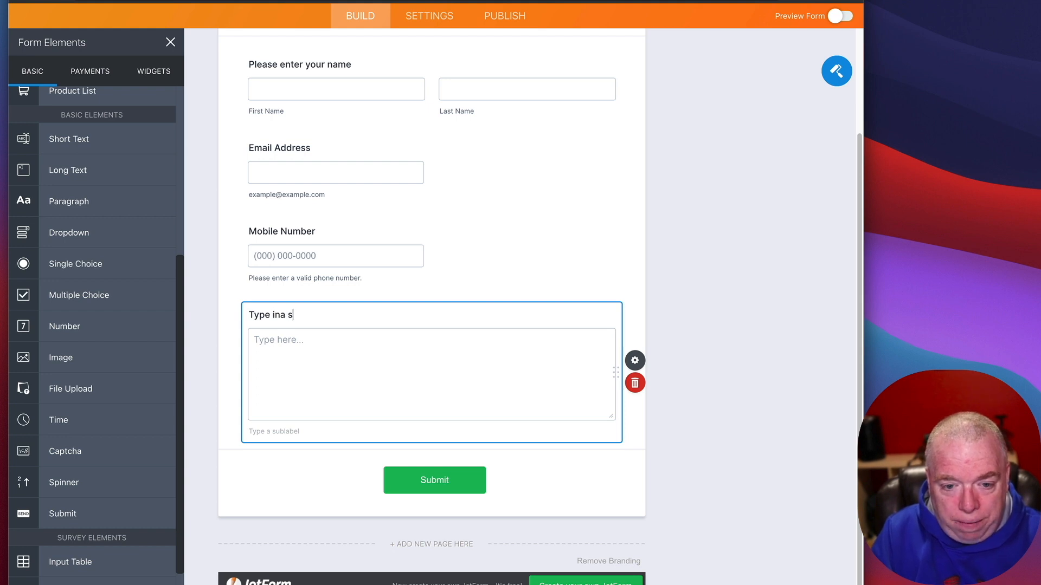
pyautogui.press('BackSpace')
pyautogui.write('asu')
pyautogui.press('BackSpace')
pyautogui.press('BackSpace')
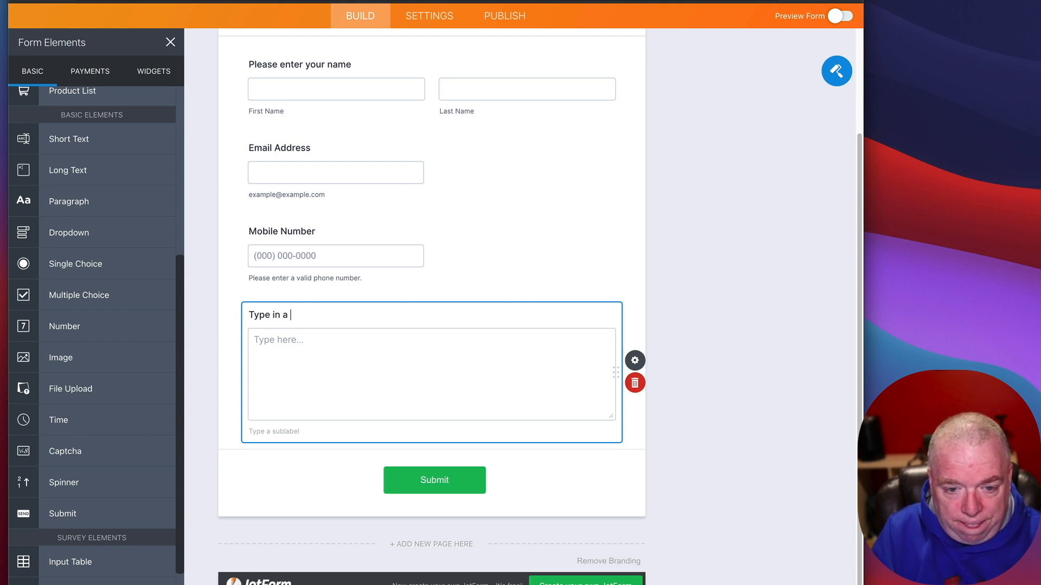
pyautogui.write('summary of your t')
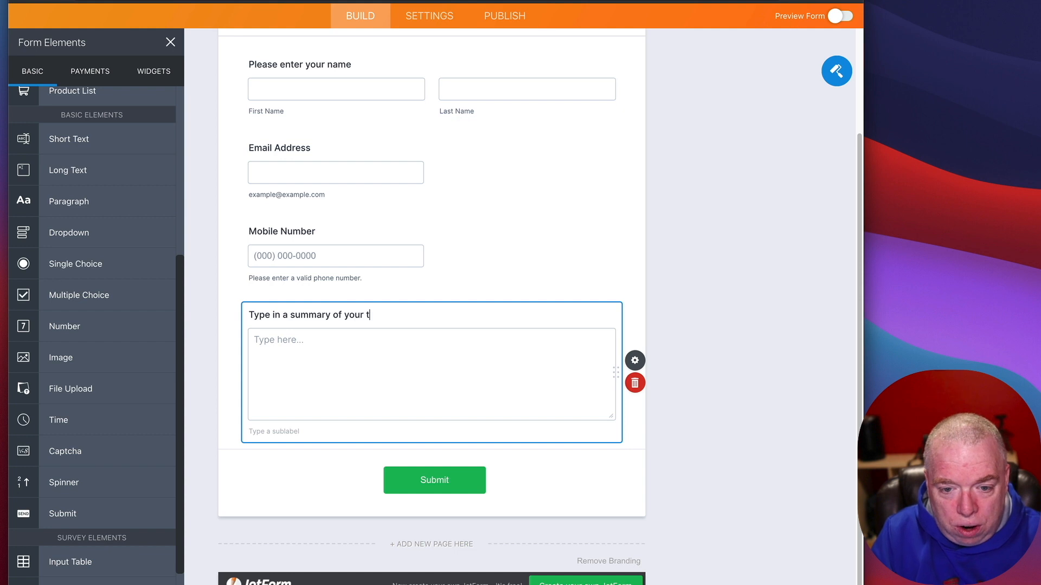
pyautogui.write('echnica')
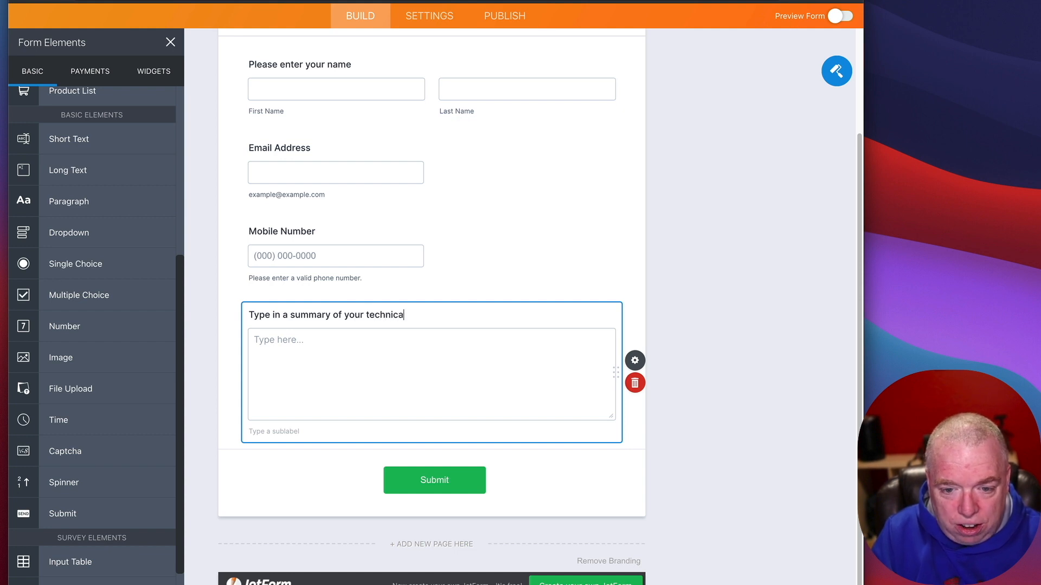
pyautogui.write('l issue')
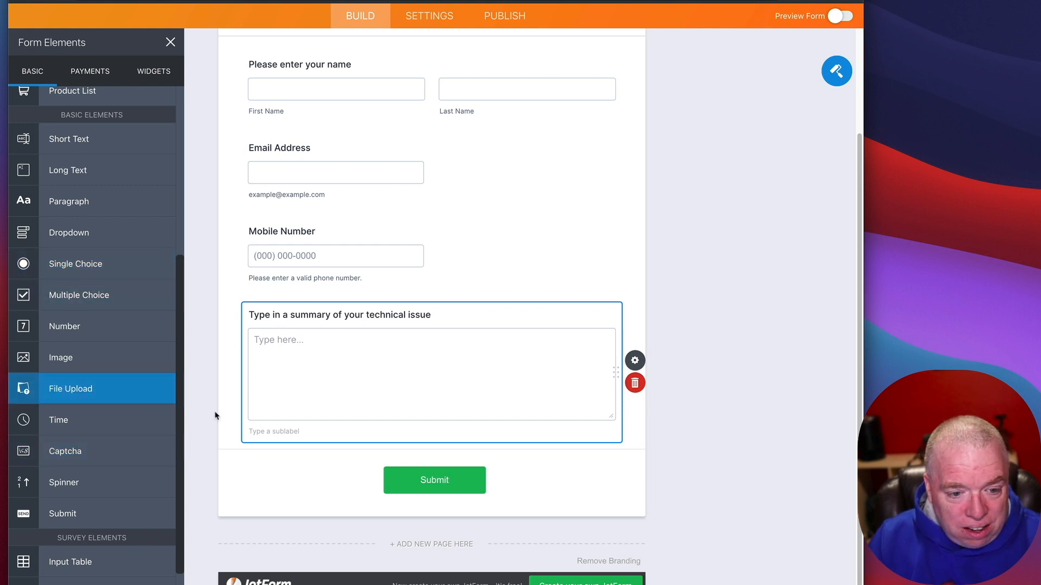
# Step: Add a File Upload question below the summary, labelled 'Upload any screenshots showing your issue'
pyautogui.moveTo(134, 390); pyautogui.dragTo(384, 477)
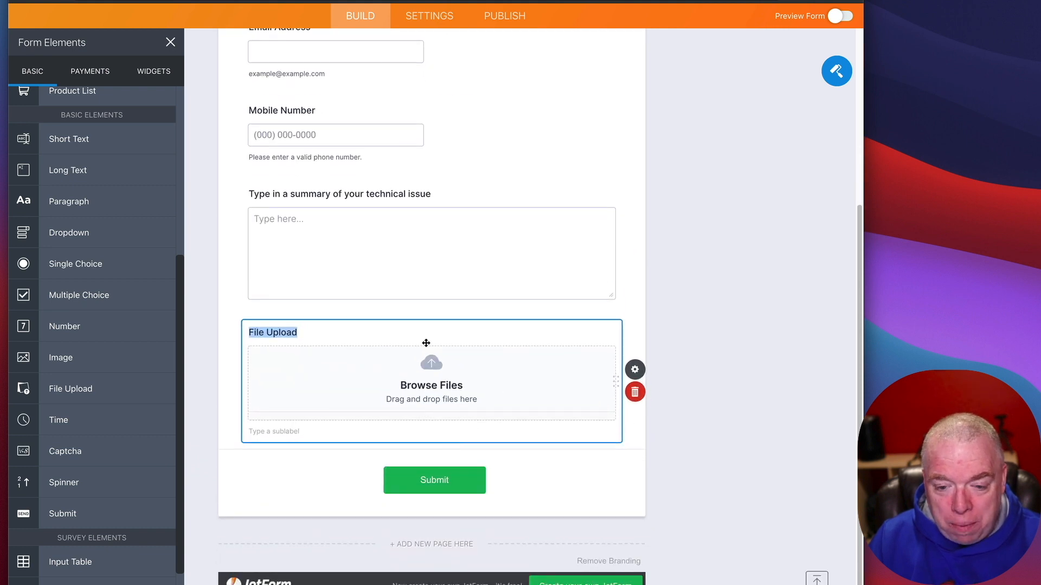
pyautogui.tripleClick(293, 333)
pyautogui.write('H')
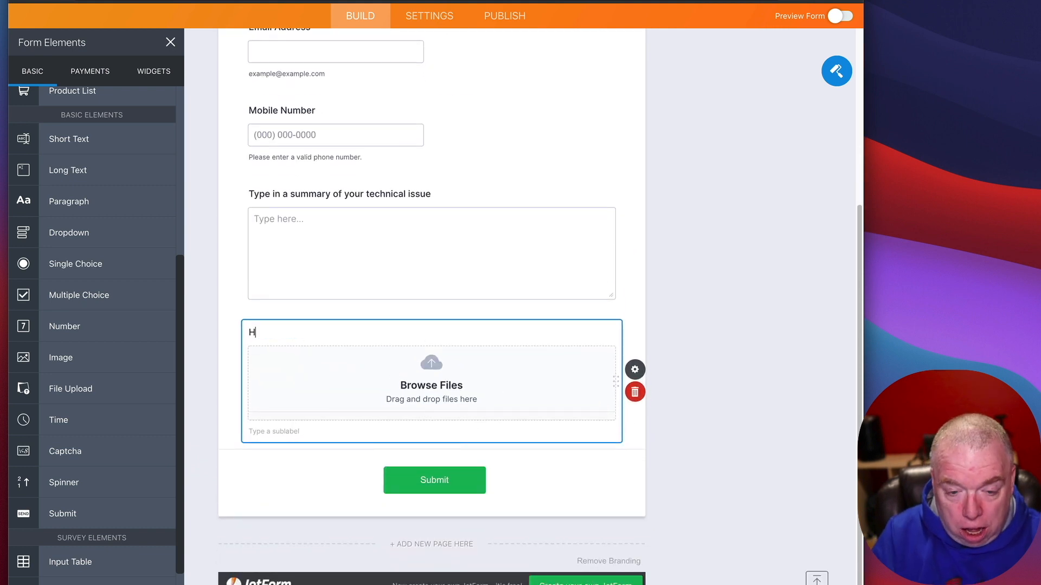
pyautogui.press('BackSpace')
pyautogui.write('Upl')
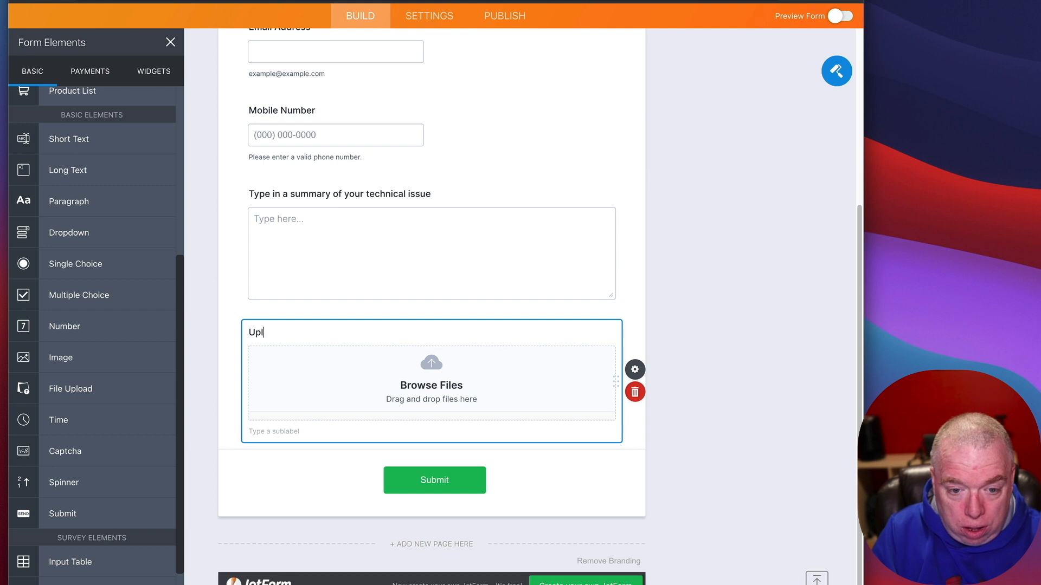
pyautogui.write('oad any screens')
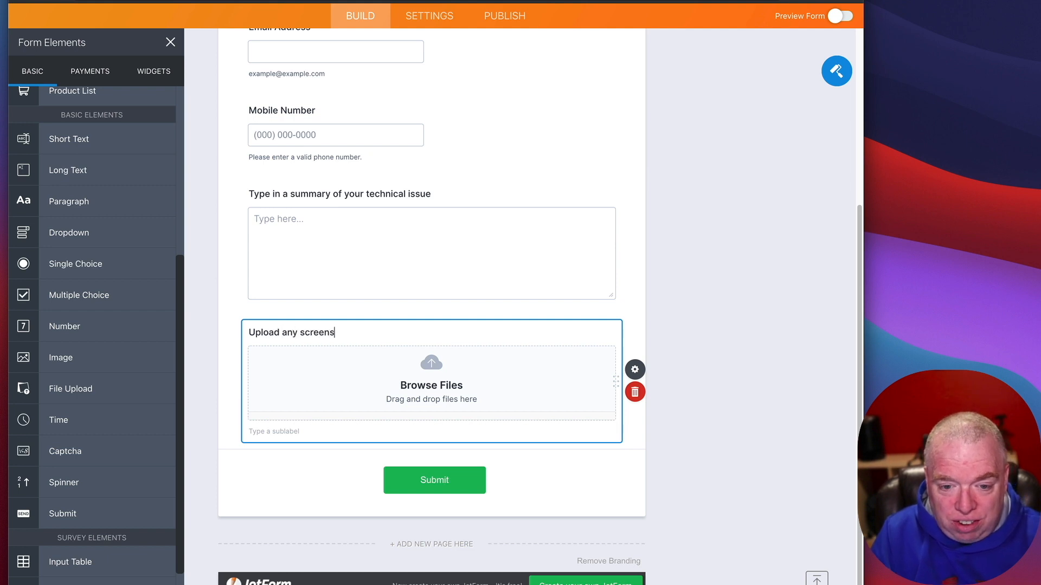
pyautogui.write('hots shw')
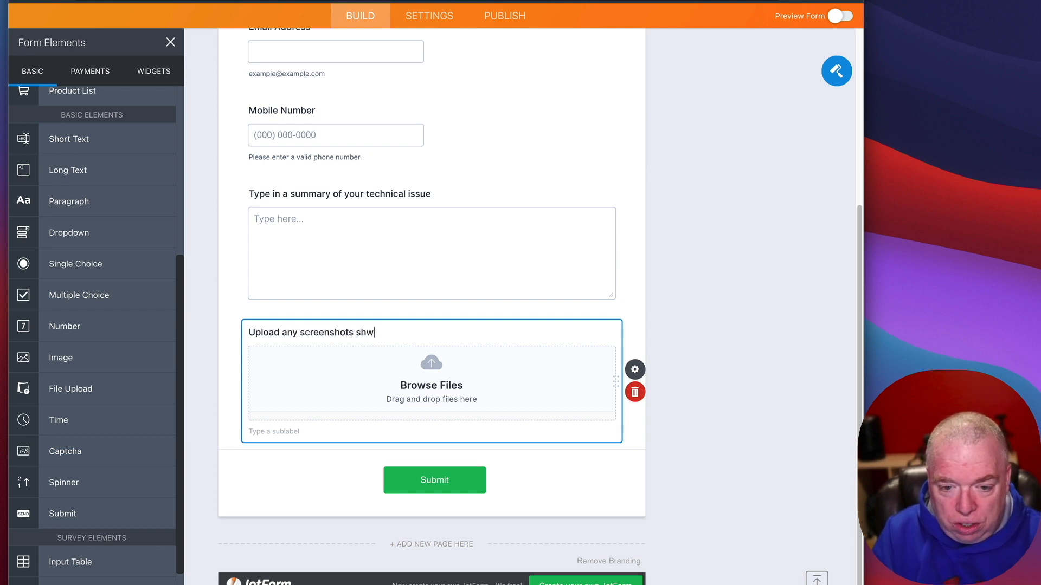
pyautogui.write('oi')
pyautogui.write('klw')
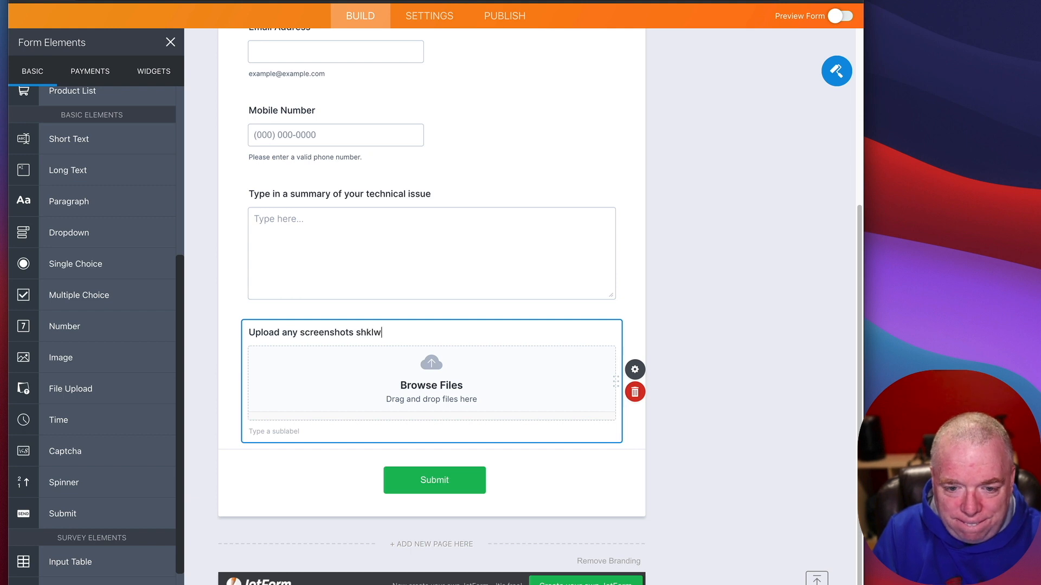
pyautogui.press('BackSpace')
pyautogui.press('BackSpace')
pyautogui.press('BackSpace')
pyautogui.write('owing your issue')
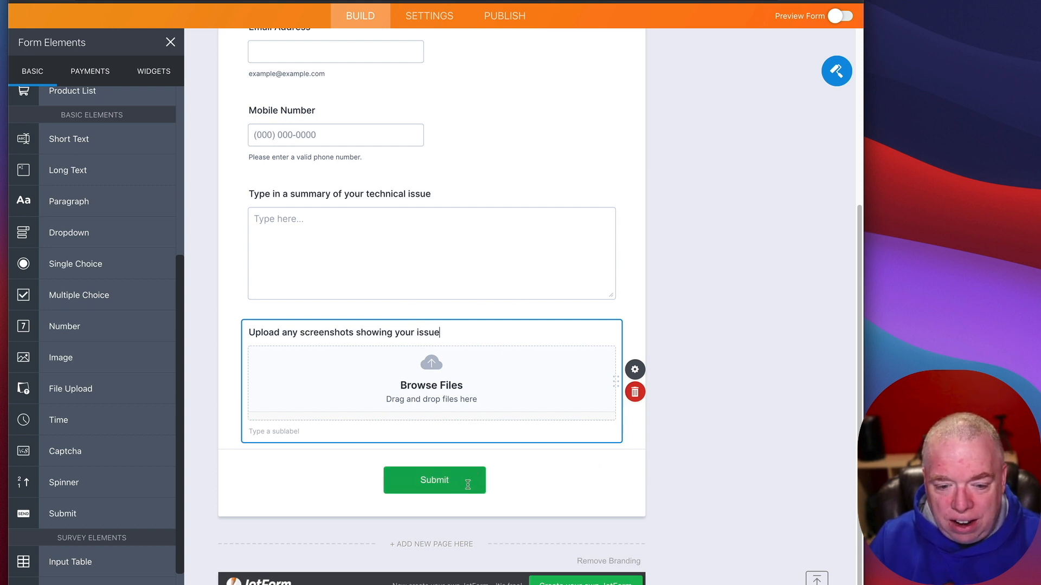
pyautogui.scroll(-3, 152, 423)
pyautogui.scroll(6, 155, 425)
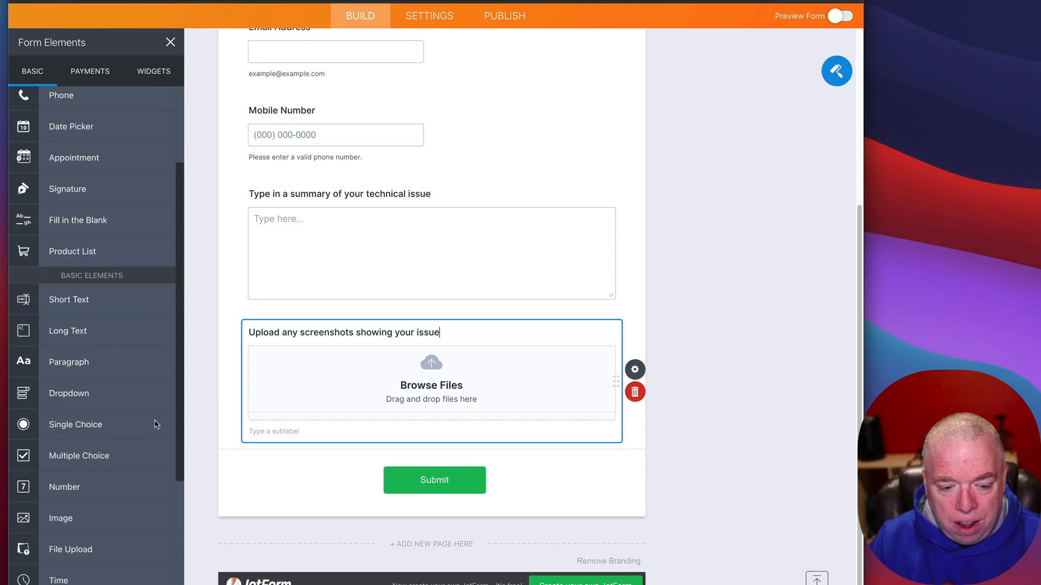
pyautogui.click(697, 191)
pyautogui.scroll(-6, 179, 324)
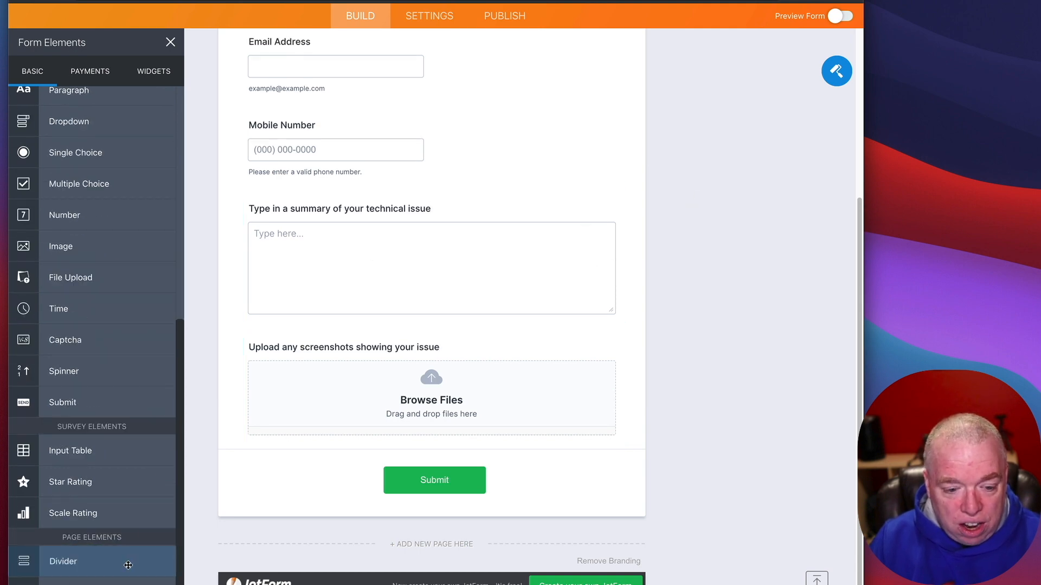
# Step: Insert a Divider between the Mobile Number field and the technical-issue summary question
pyautogui.moveTo(130, 559); pyautogui.dragTo(583, 318)
pyautogui.scroll(-3, 448, 324)
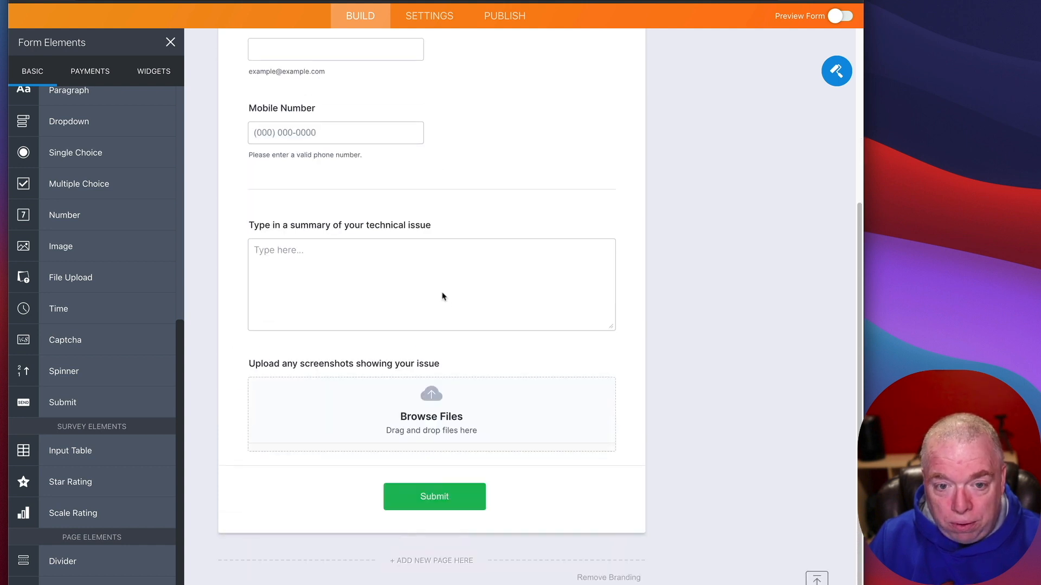
pyautogui.scroll(6, 411, 256)
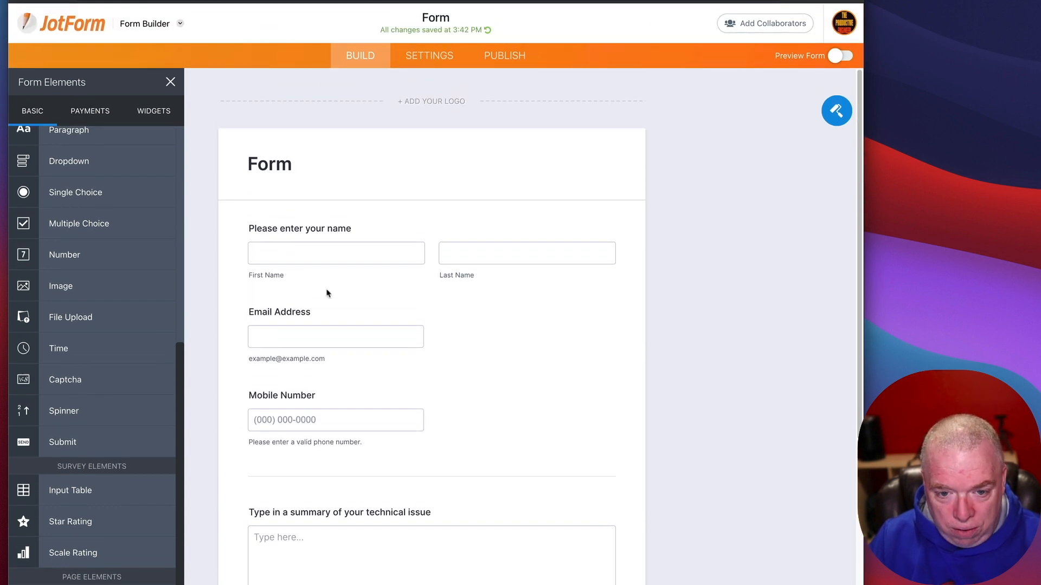
pyautogui.scroll(-6, 446, 392)
pyautogui.scroll(2, 497, 291)
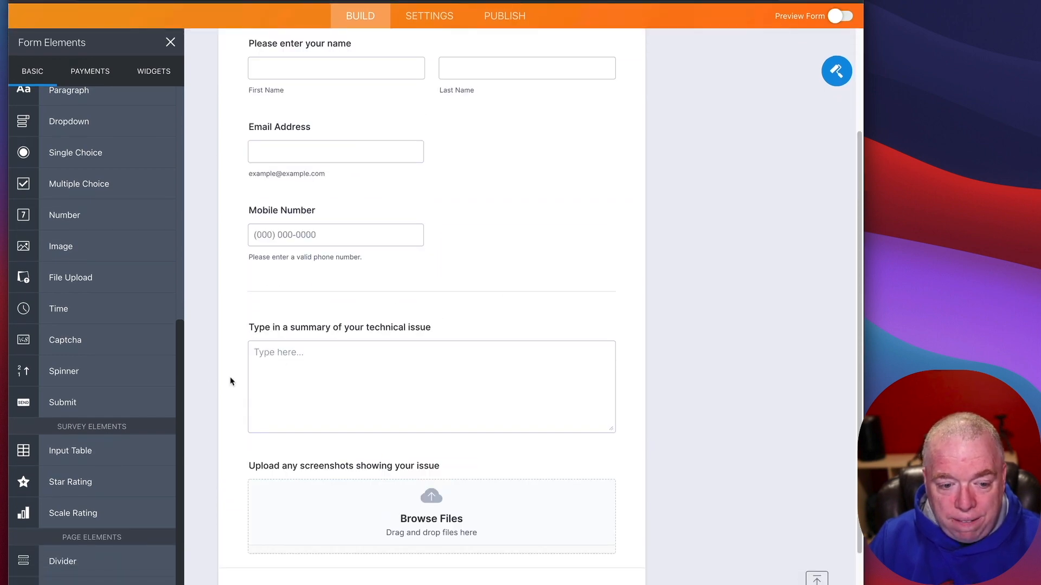
pyautogui.scroll(-1, 232, 382)
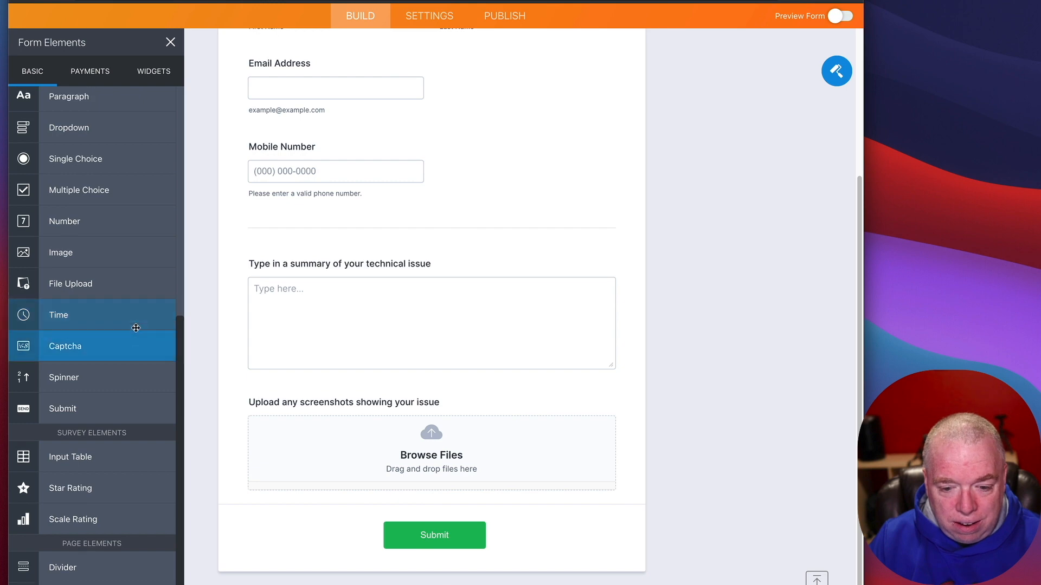
pyautogui.scroll(5, 135, 328)
pyautogui.scroll(5, 629, 235)
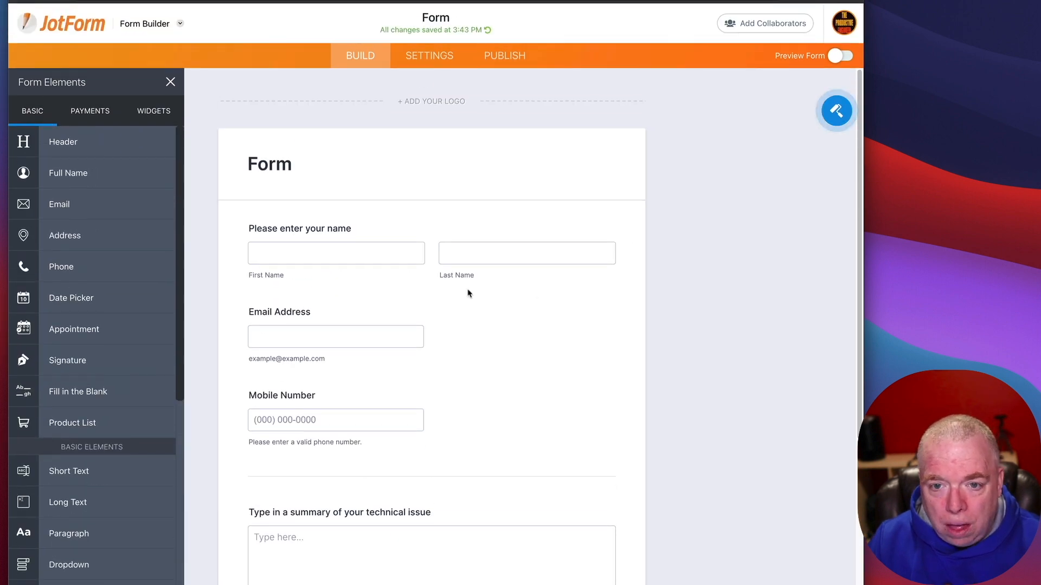
# Step: Apply the Clever Colorful theme from the Form Designer's Themes gallery and browse other themes
pyautogui.click(835, 112)
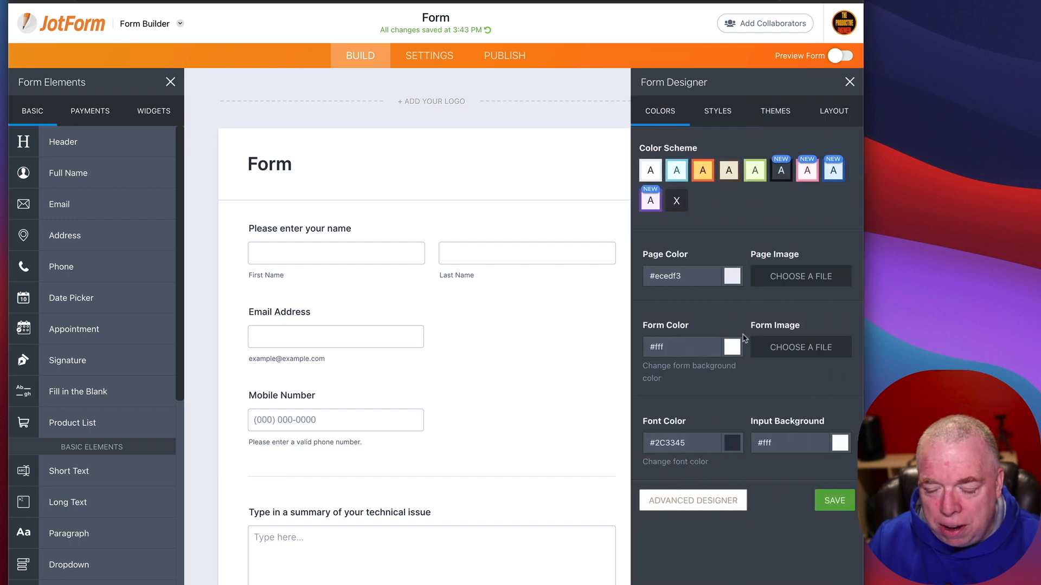
pyautogui.click(775, 114)
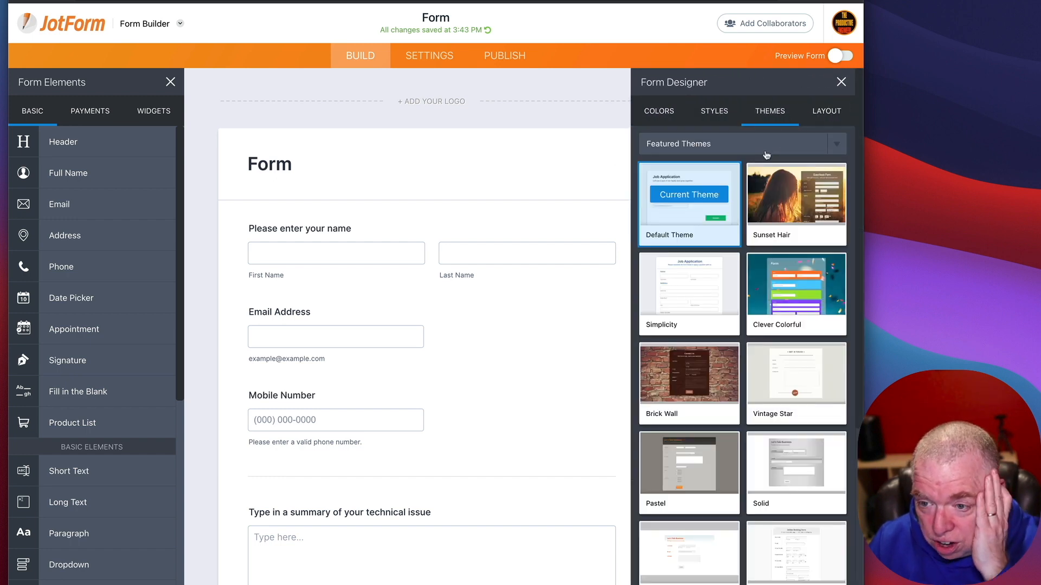
pyautogui.moveTo(707, 183)
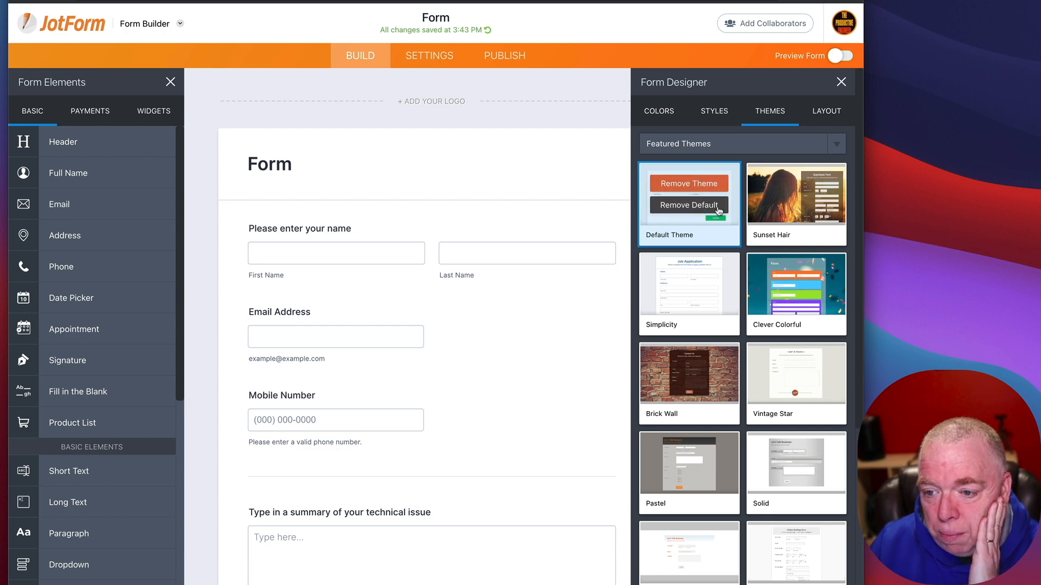
pyautogui.moveTo(800, 210)
pyautogui.moveTo(797, 304)
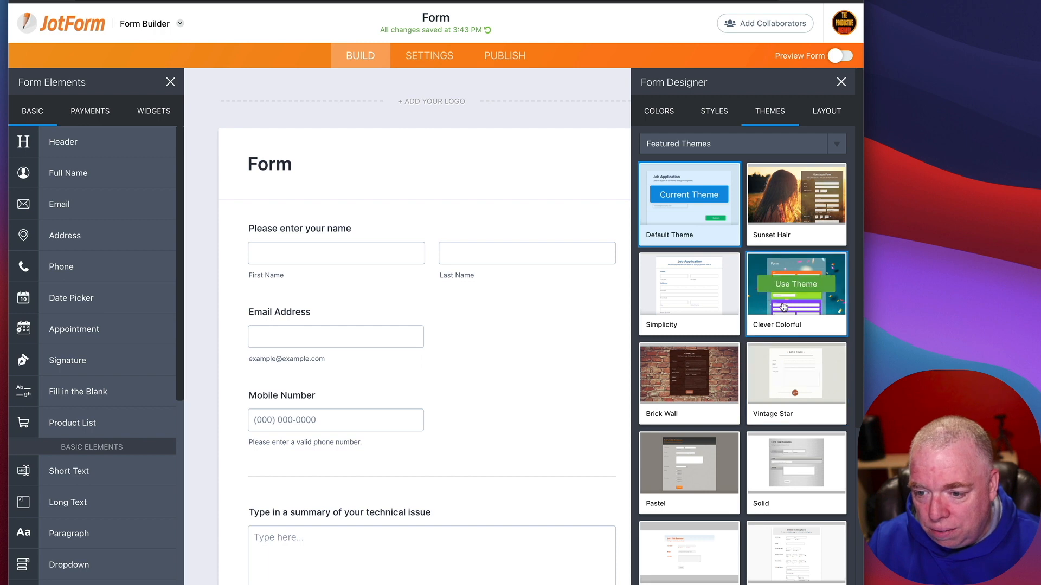
pyautogui.click(795, 282)
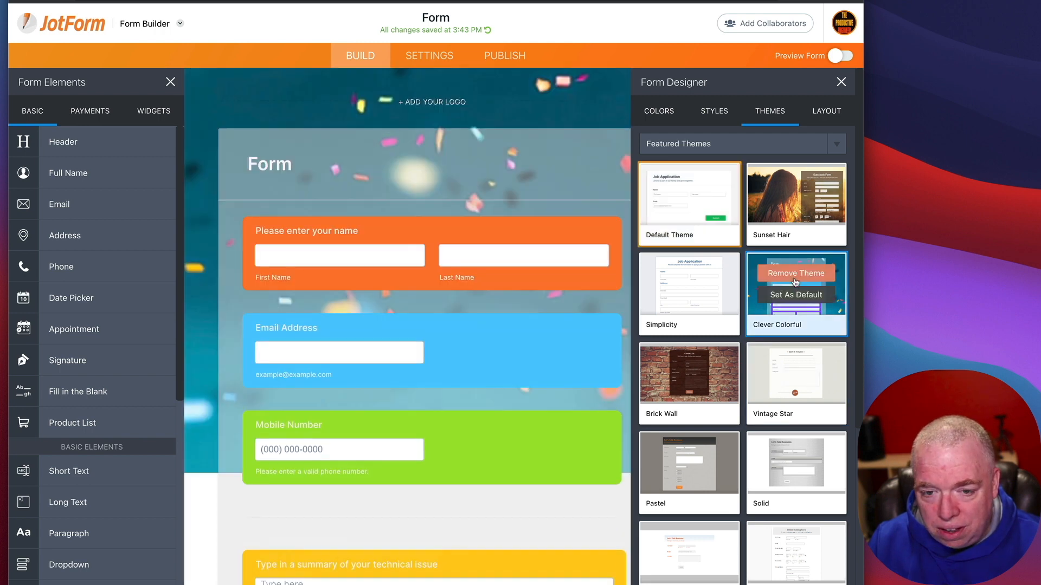
pyautogui.scroll(-5, 474, 313)
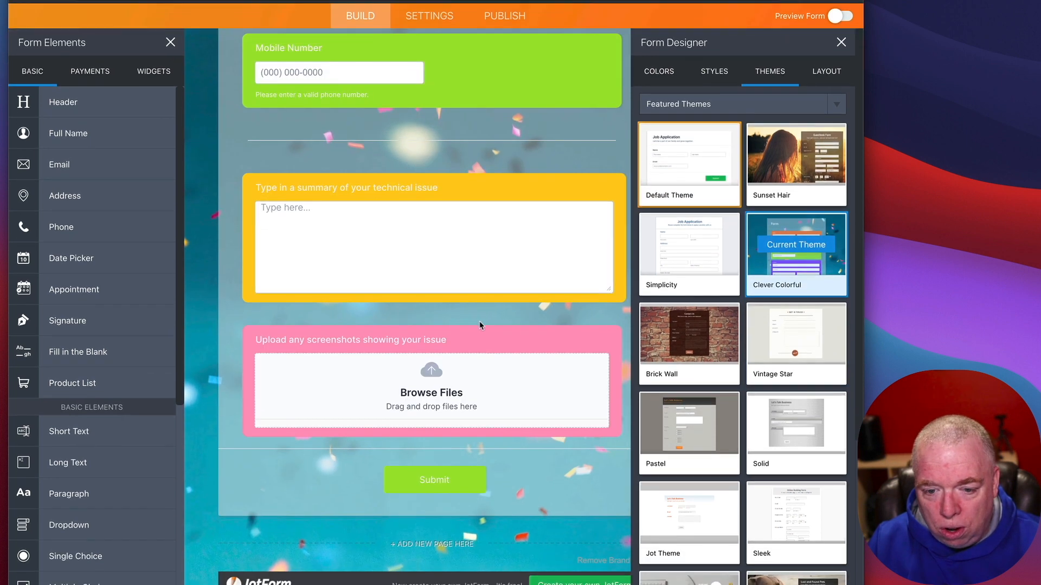
pyautogui.scroll(5, 479, 320)
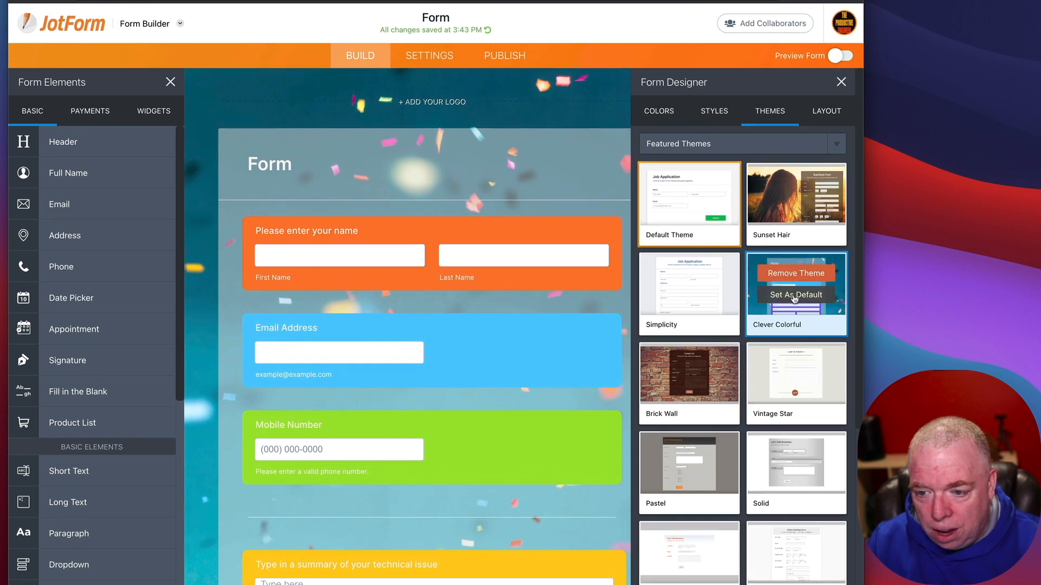
pyautogui.moveTo(811, 355)
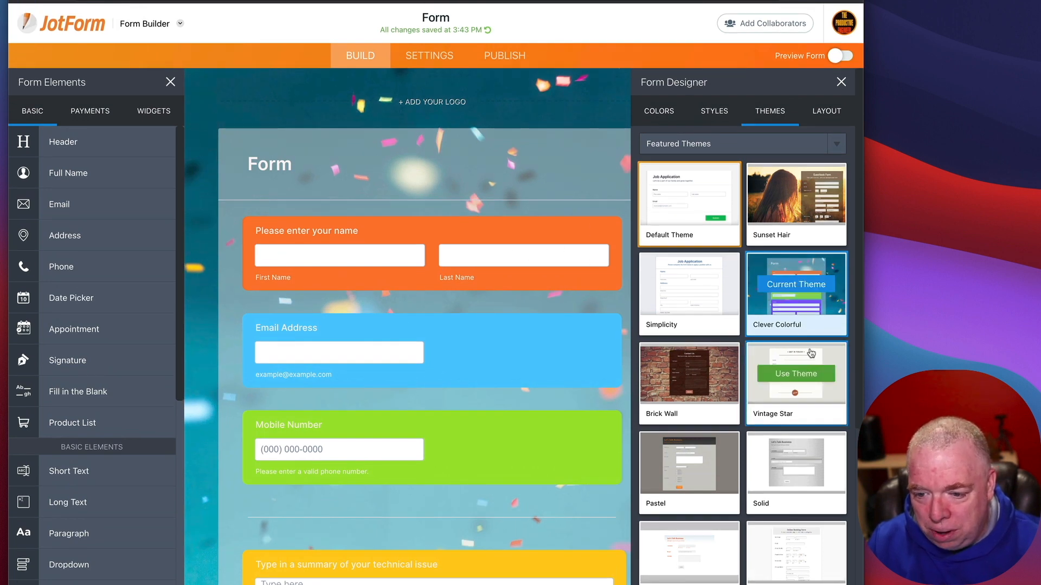
pyautogui.moveTo(821, 334)
pyautogui.scroll(-5, 820, 337)
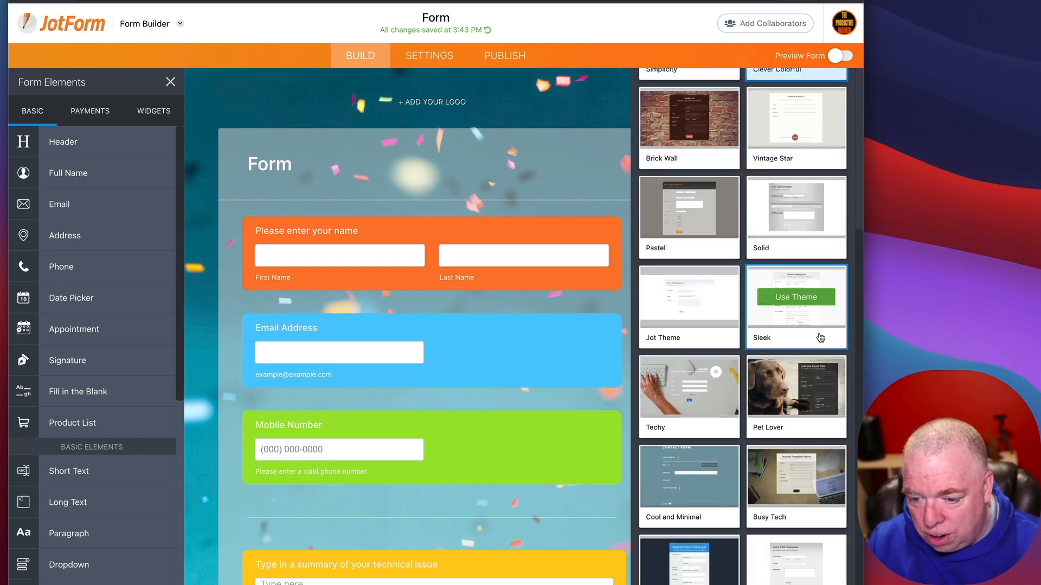
pyautogui.scroll(-1, 820, 337)
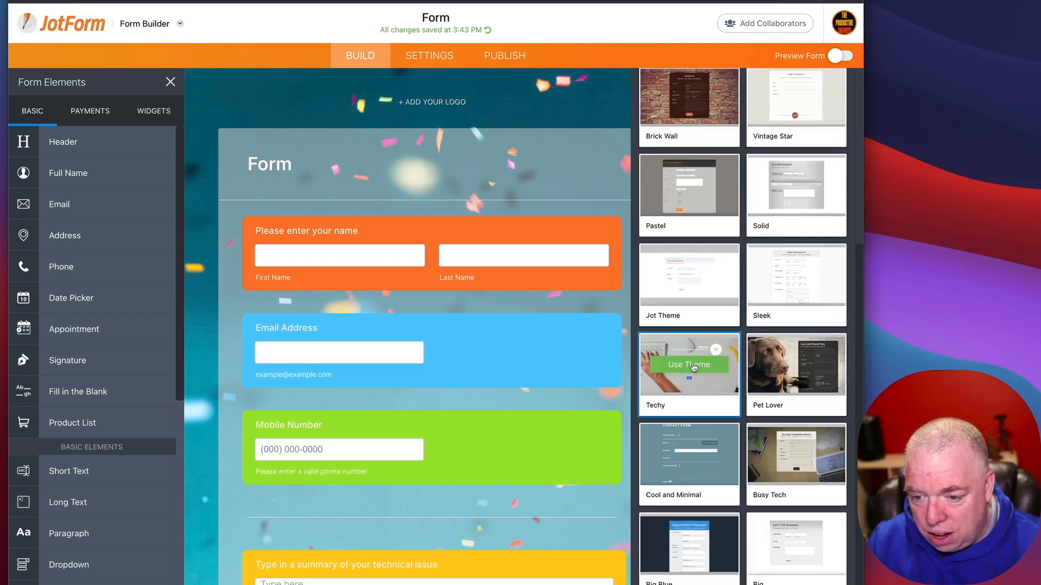
# Step: Try the Techy theme on the form, then switch back to the Default Theme
pyautogui.click(688, 365)
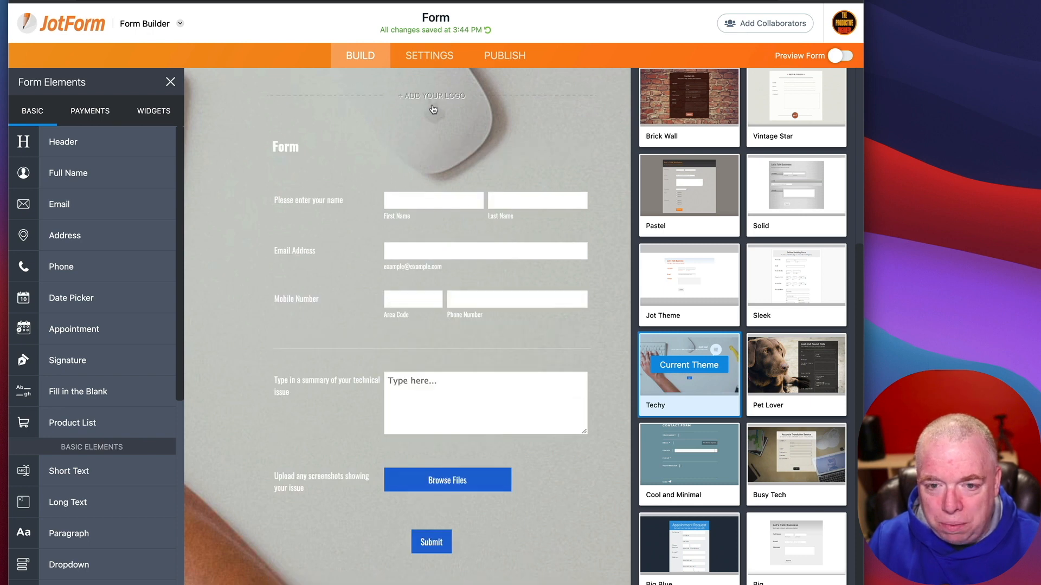
pyautogui.scroll(-3, 455, 319)
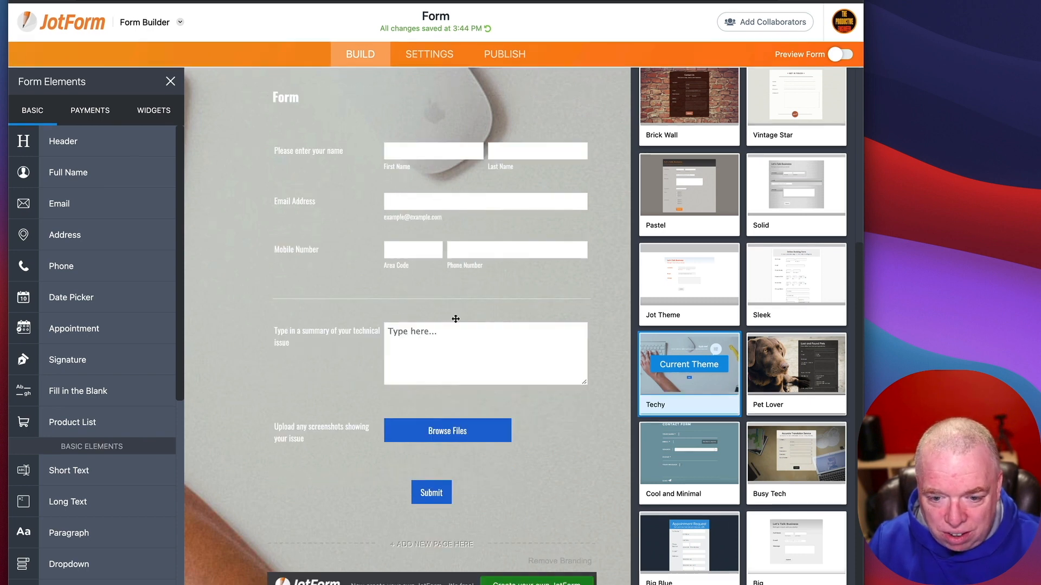
pyautogui.scroll(3, 456, 318)
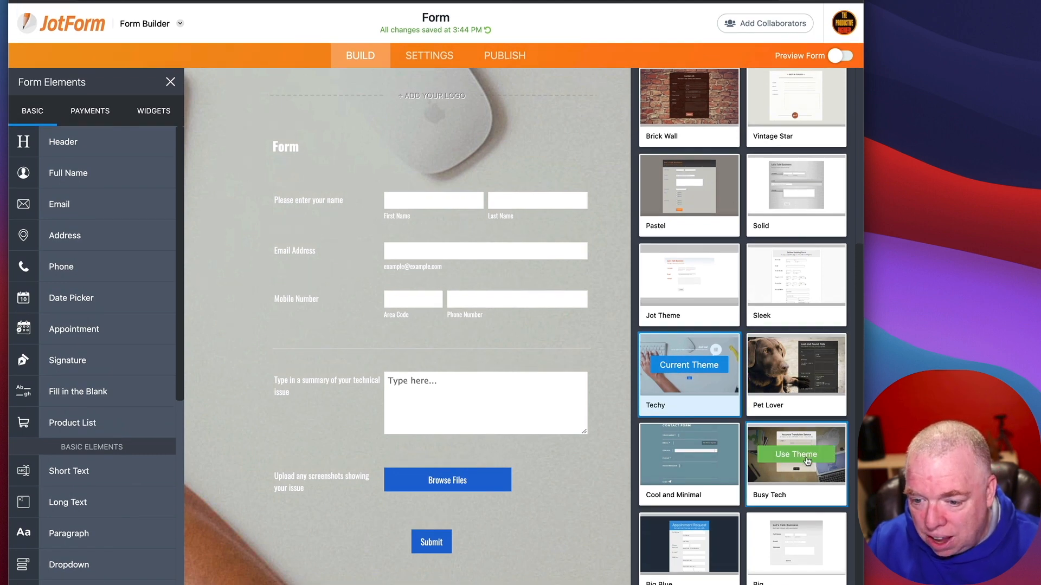
pyautogui.scroll(-1, 807, 462)
pyautogui.scroll(-1, 807, 461)
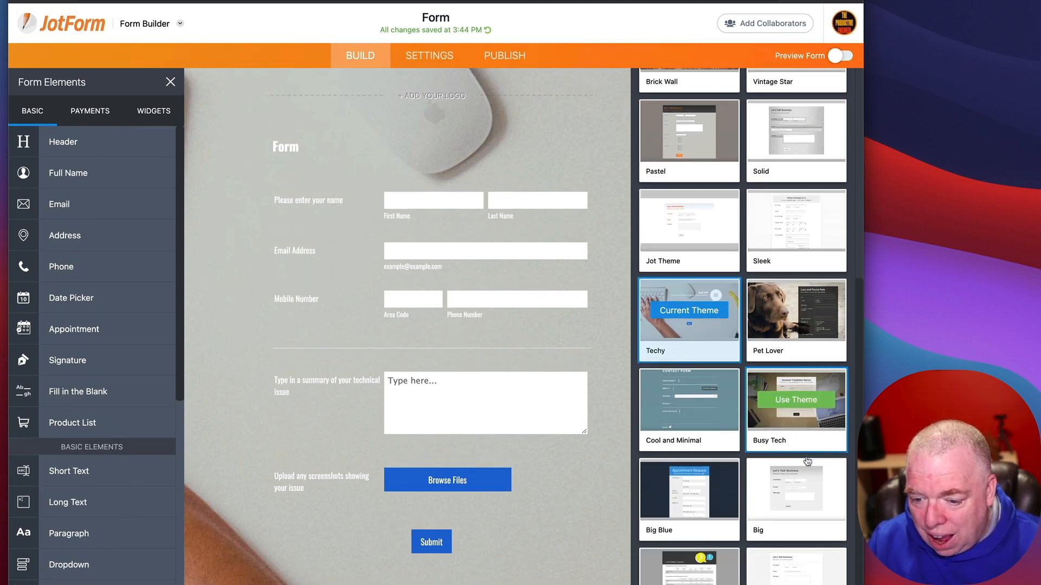
pyautogui.scroll(8, 807, 461)
pyautogui.click(695, 190)
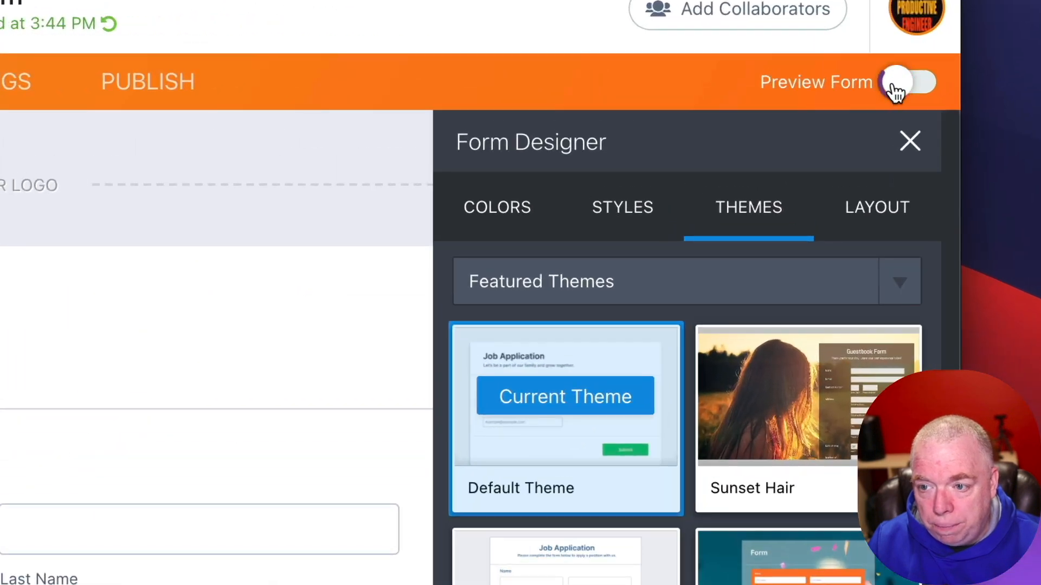
# Step: Turn on Preview Form to see the form as respondents would
pyautogui.click(894, 84)
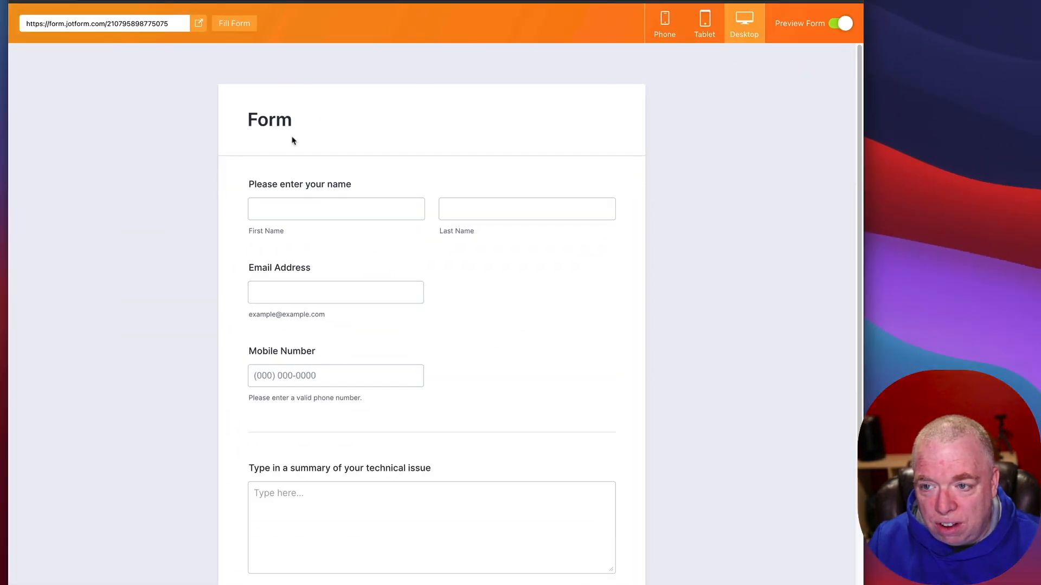
pyautogui.scroll(-4, 648, 403)
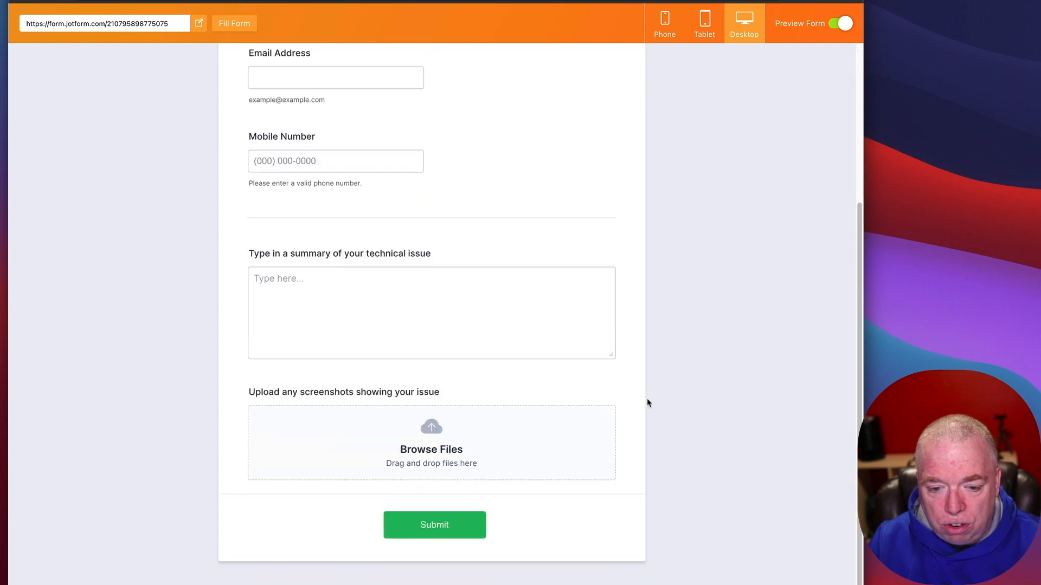
pyautogui.scroll(4, 648, 403)
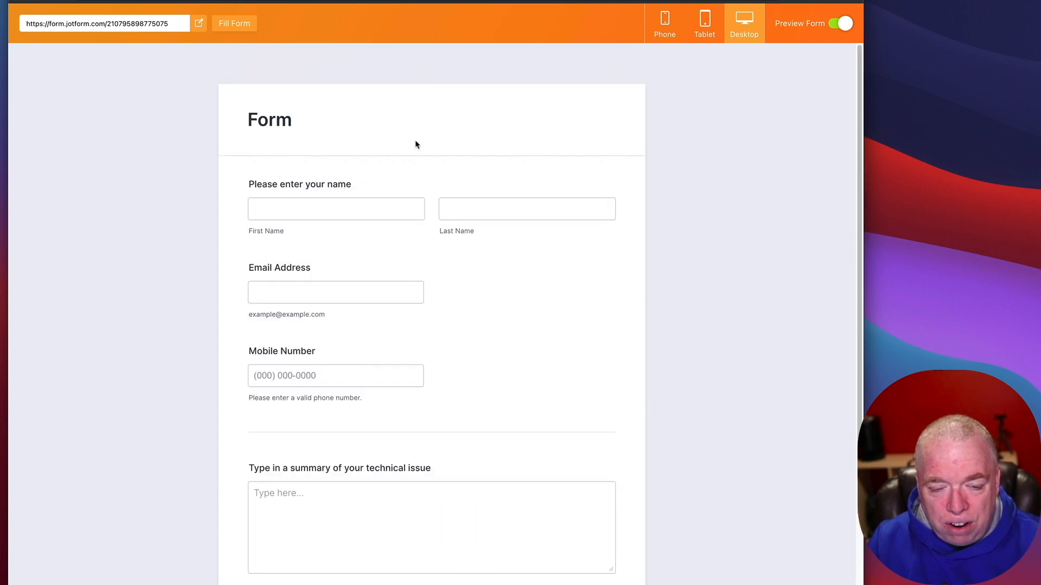
pyautogui.scroll(-4, 485, 423)
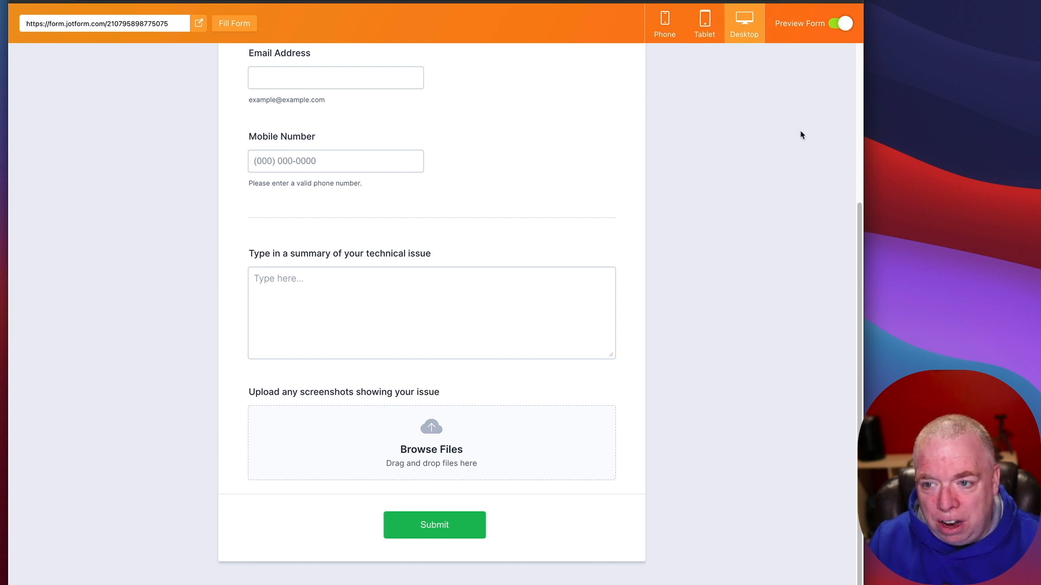
pyautogui.scroll(4, 801, 136)
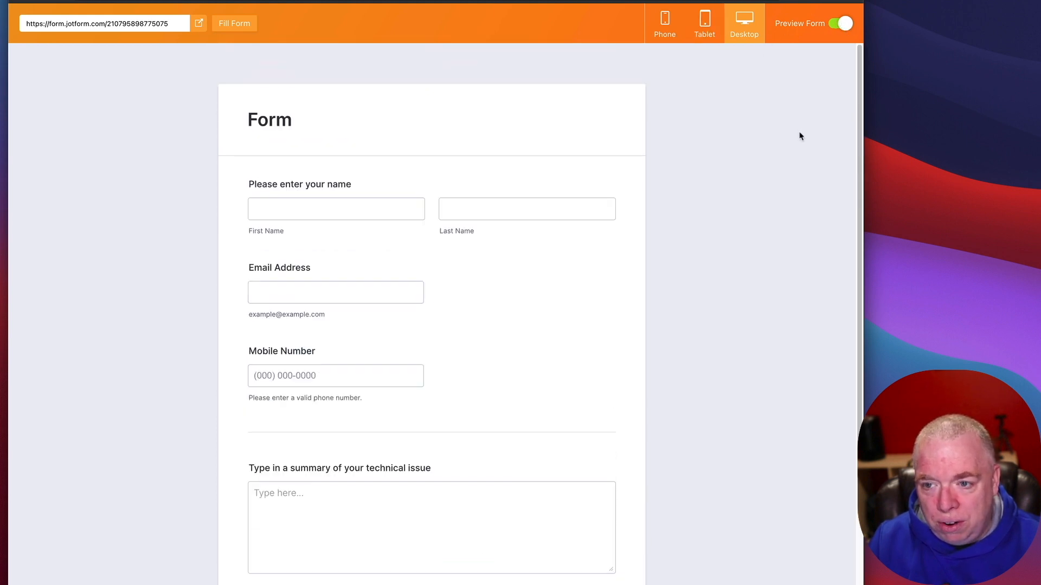
# Step: Show the preview in a tablet frame rotated to landscape
pyautogui.click(706, 22)
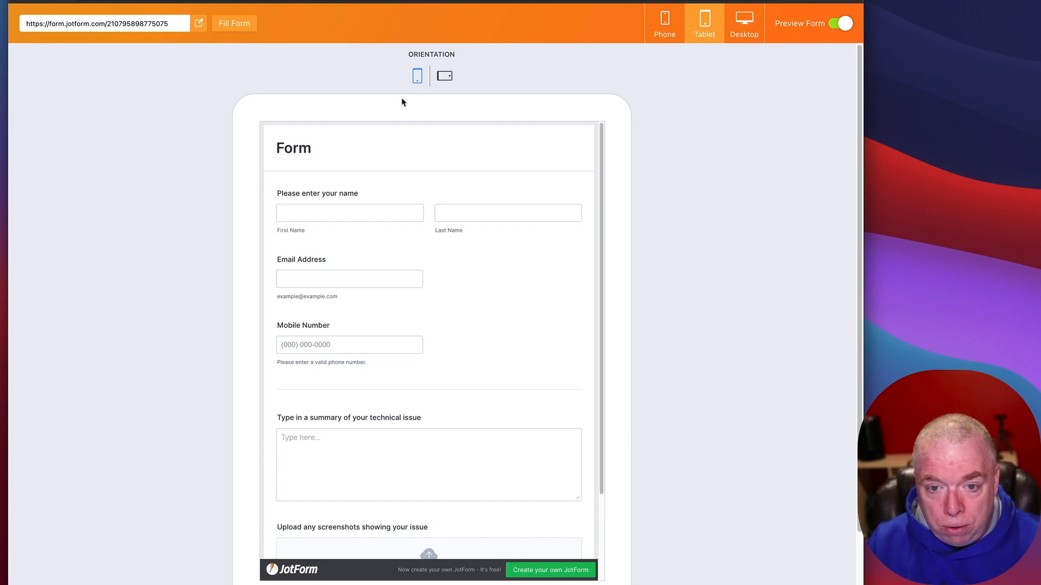
pyautogui.click(445, 77)
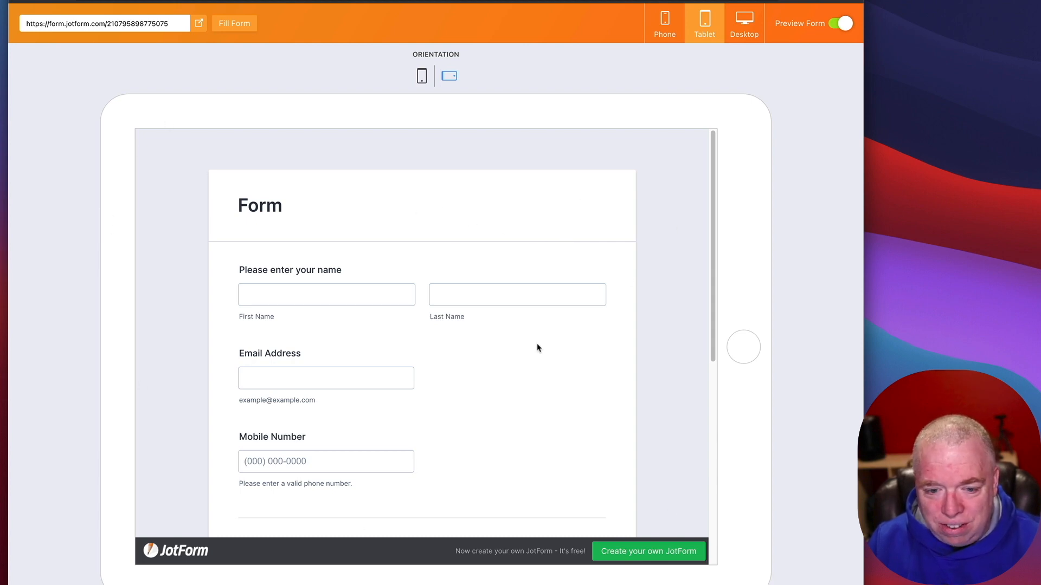
pyautogui.scroll(-6, 705, 328)
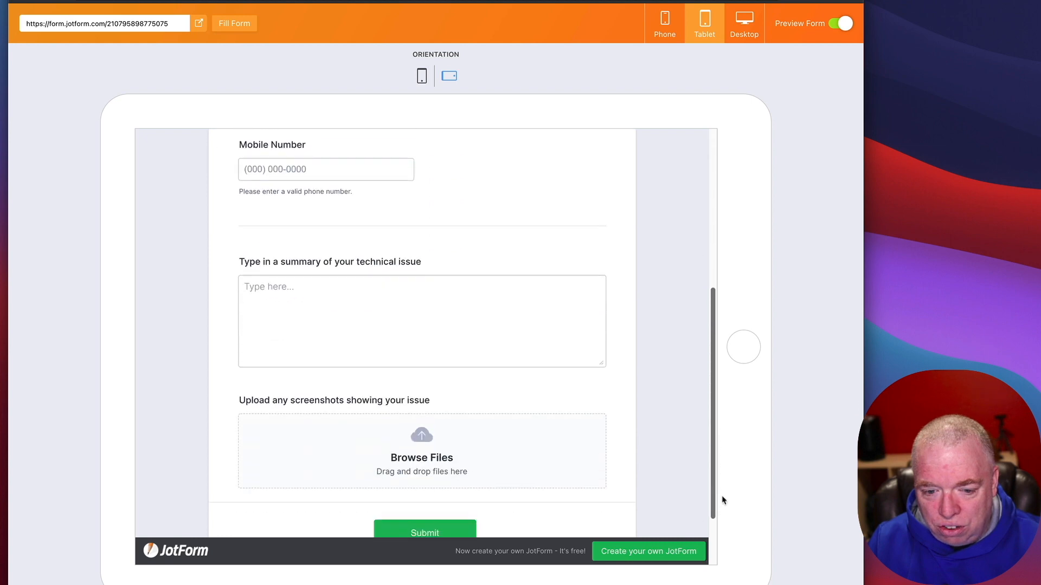
pyautogui.scroll(6, 726, 483)
pyautogui.scroll(-7, 726, 380)
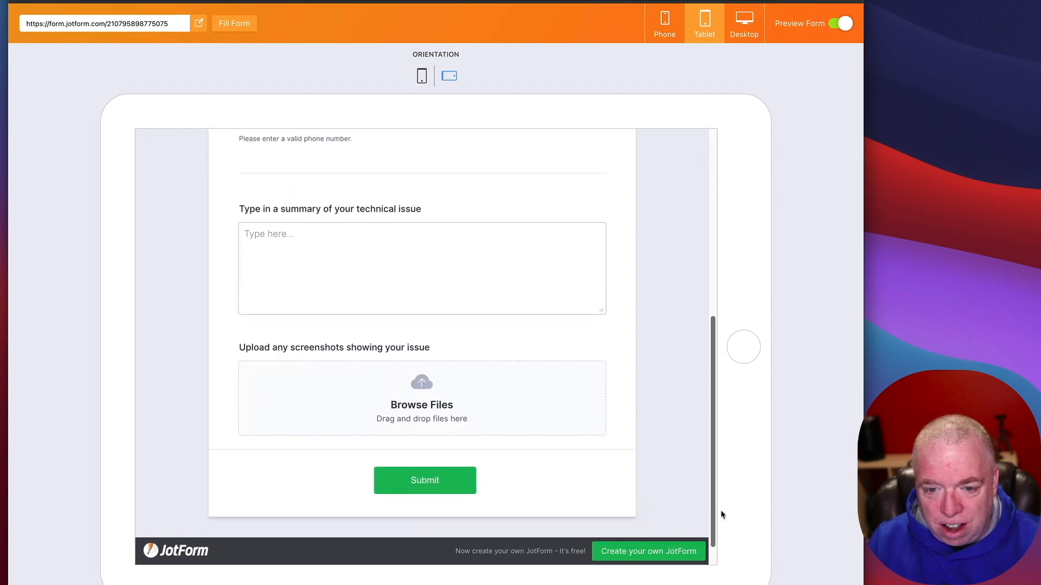
pyautogui.scroll(2, 723, 493)
pyautogui.scroll(6, 737, 282)
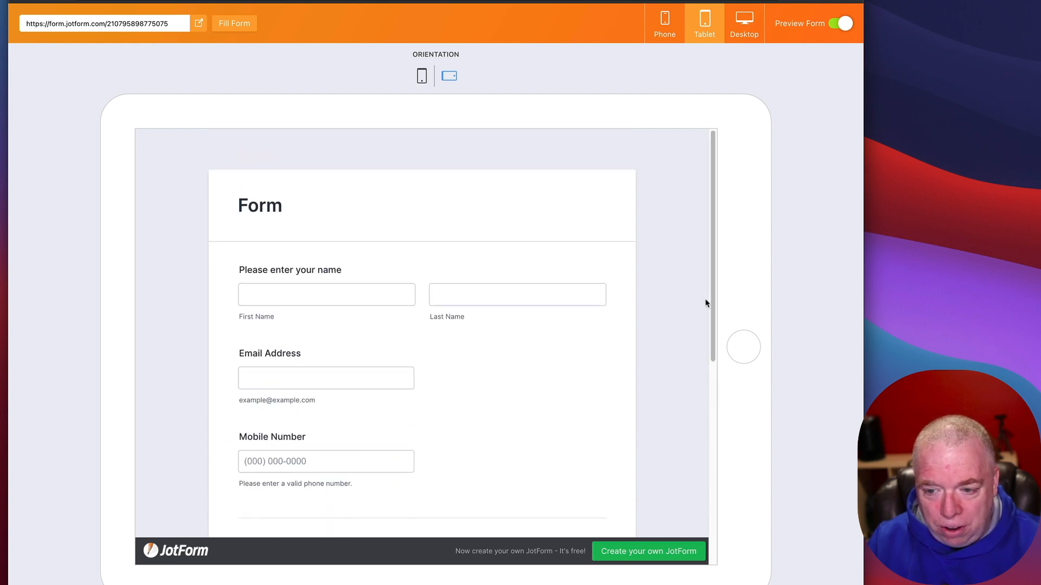
pyautogui.scroll(-7, 707, 302)
pyautogui.scroll(6, 716, 252)
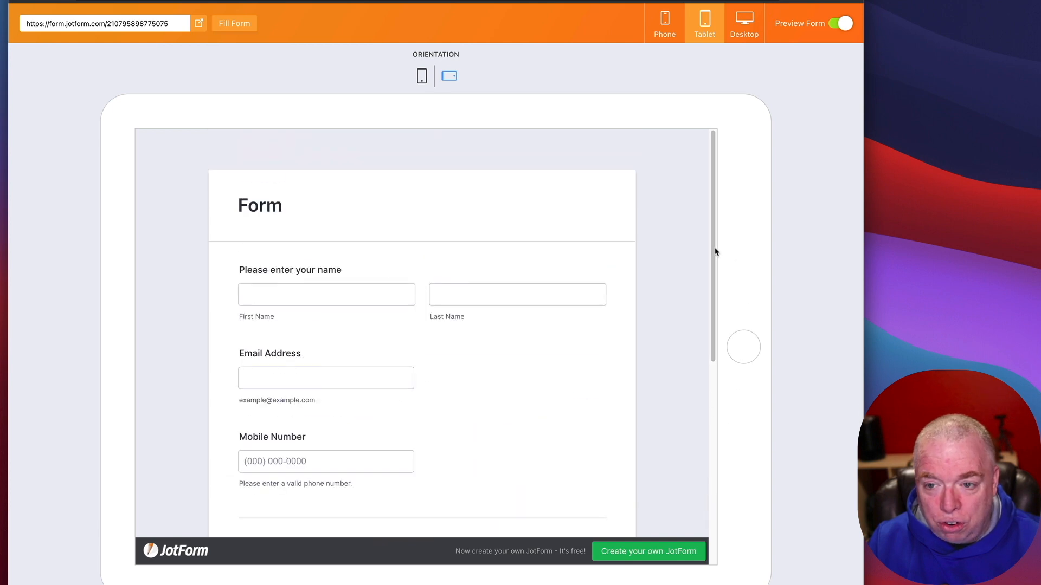
# Step: Preview the form on Phone, rotating between landscape and portrait and ending in portrait
pyautogui.click(656, 27)
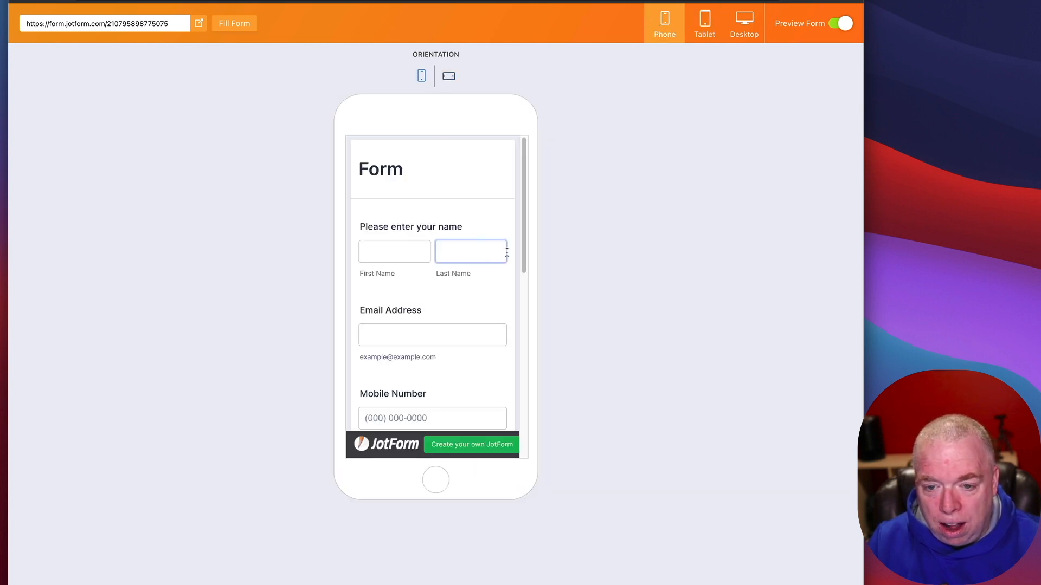
pyautogui.moveTo(525, 238); pyautogui.dragTo(546, 170)
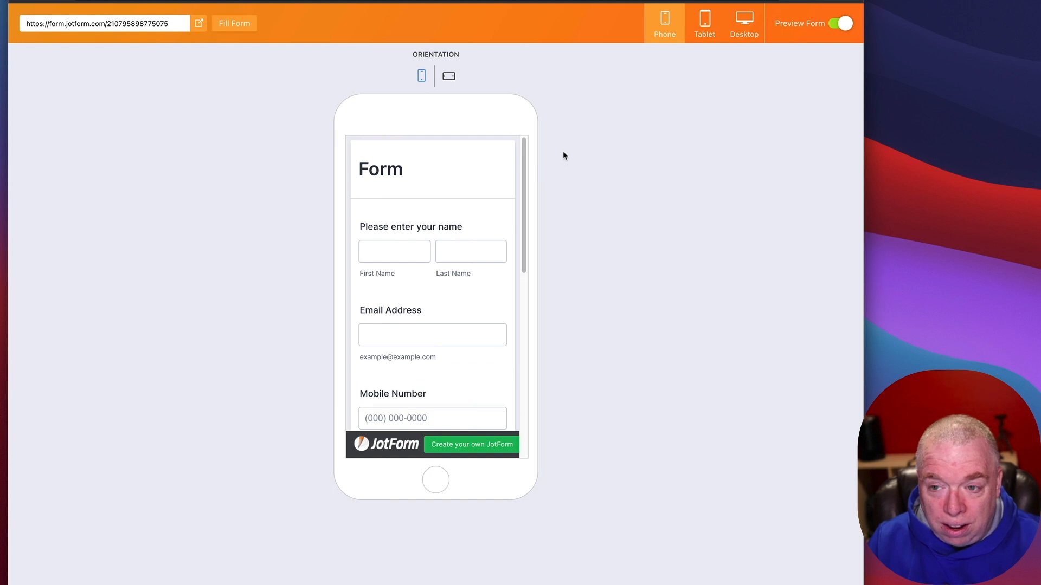
pyautogui.click(449, 76)
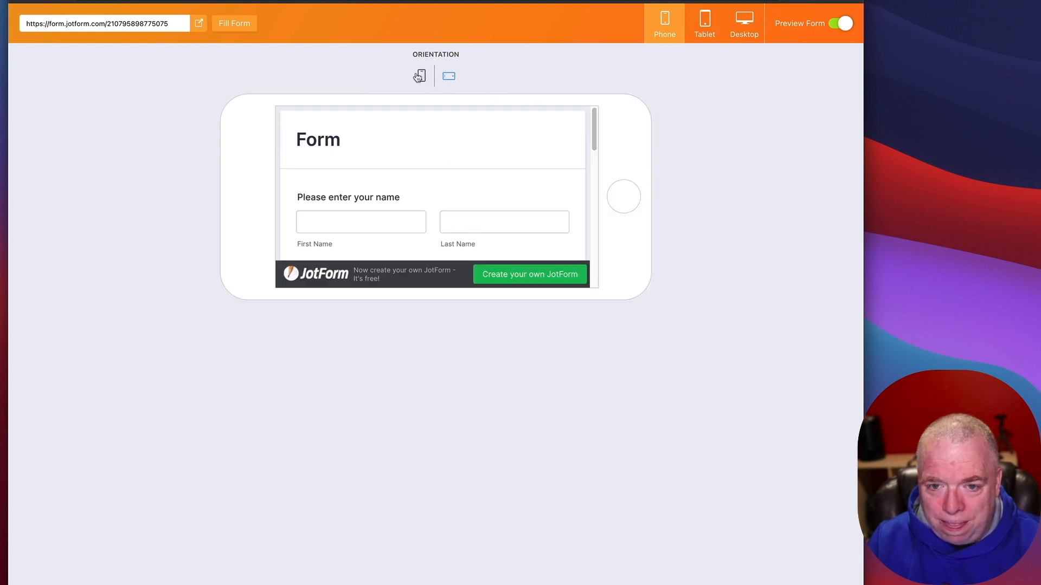
pyautogui.click(421, 76)
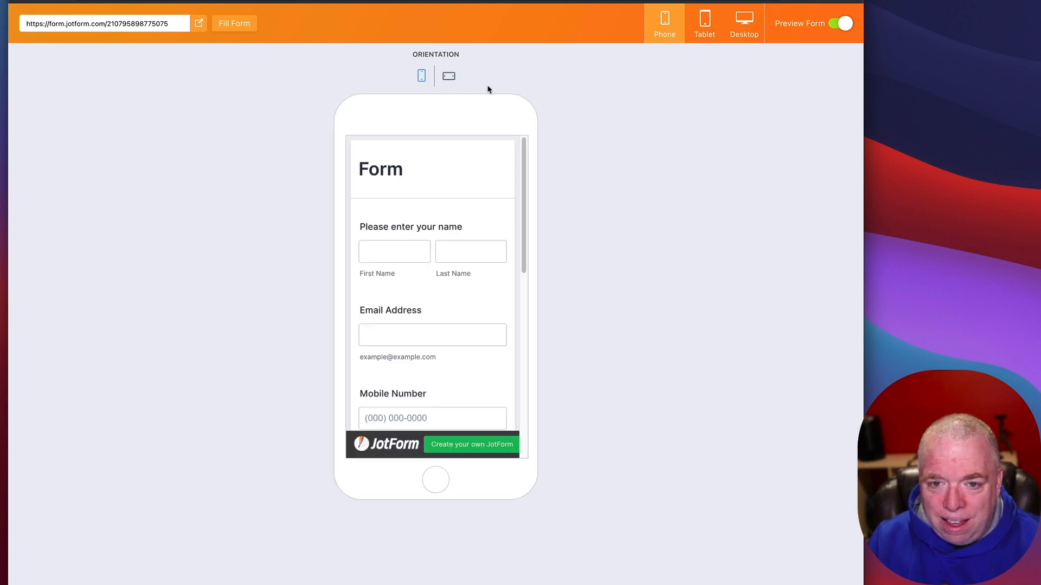
pyautogui.moveTo(523, 151); pyautogui.dragTo(529, 120)
pyautogui.click(448, 76)
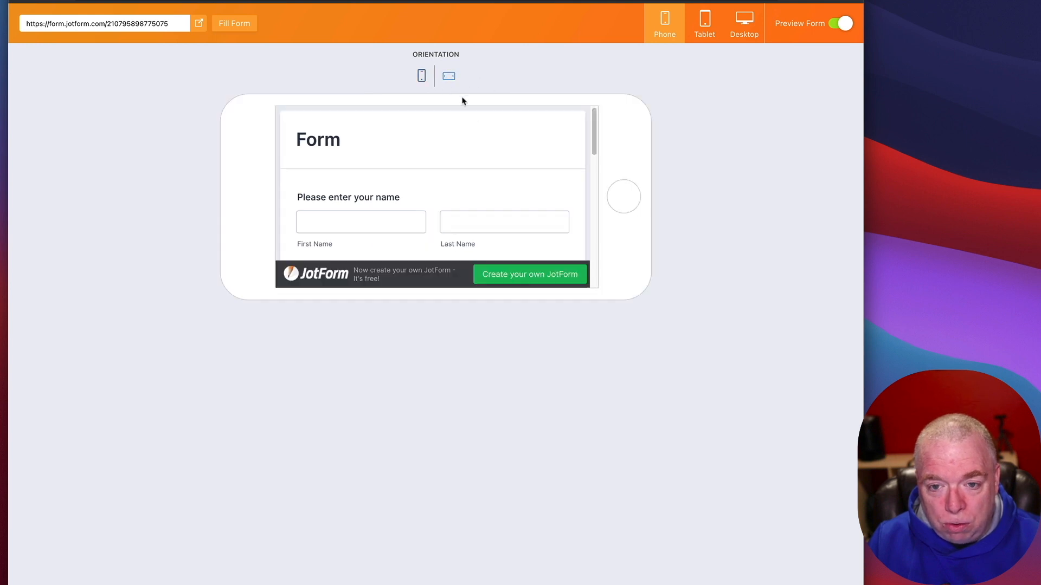
pyautogui.moveTo(590, 140)
pyautogui.mouseDown()
pyautogui.moveTo(583, 276)
pyautogui.moveTo(583, 133)
pyautogui.mouseUp()
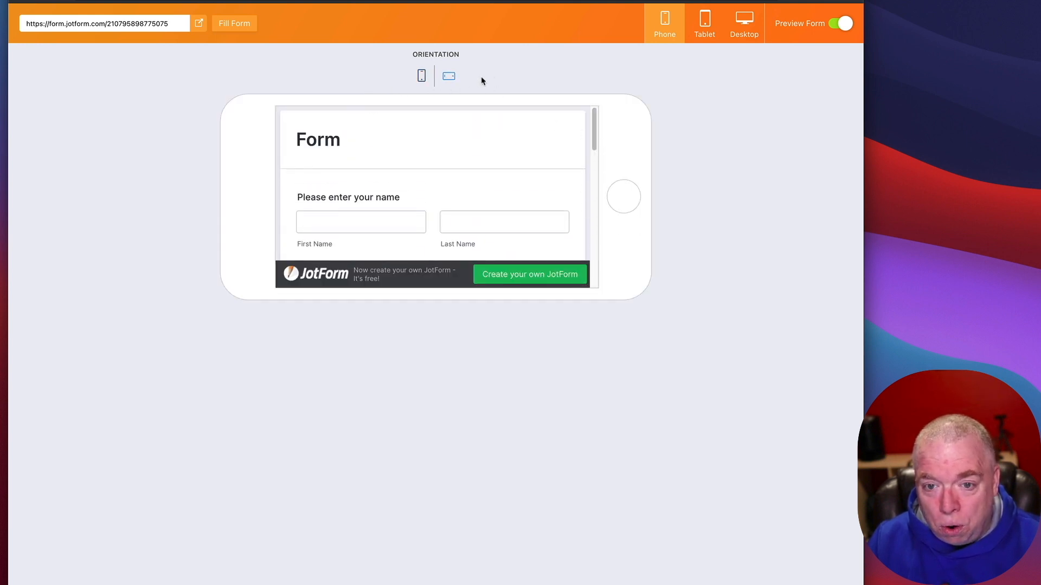
pyautogui.click(421, 76)
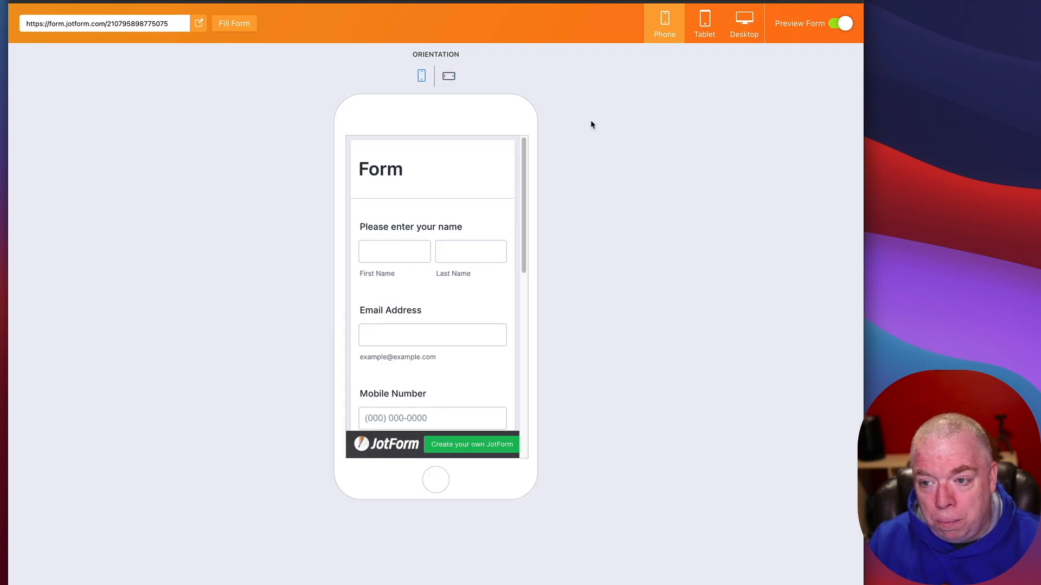
# Step: Exit preview, switch the layout to Card Form, and preview it again from the Welcome page
pyautogui.click(848, 24)
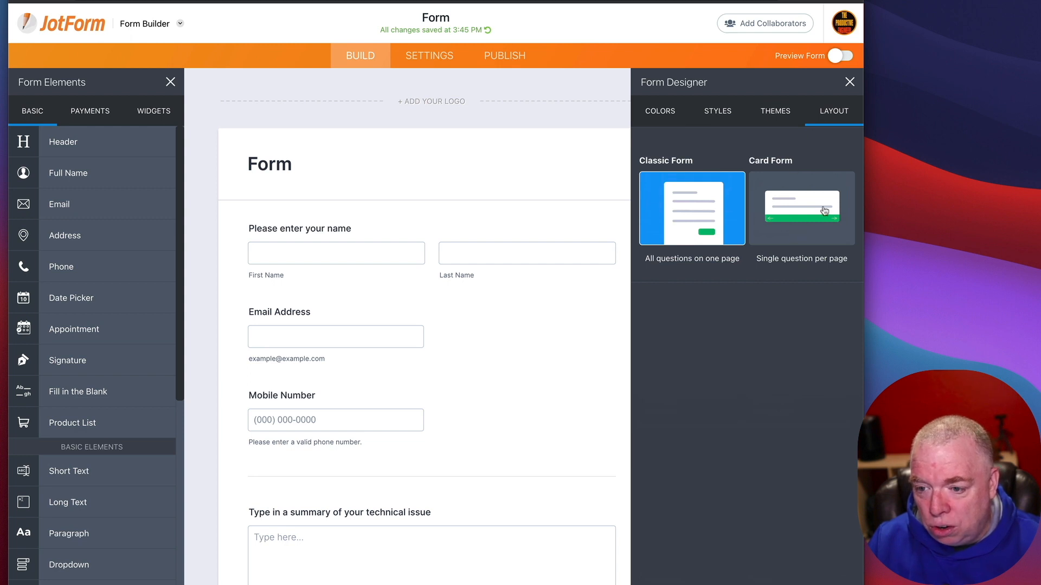
pyautogui.click(806, 198)
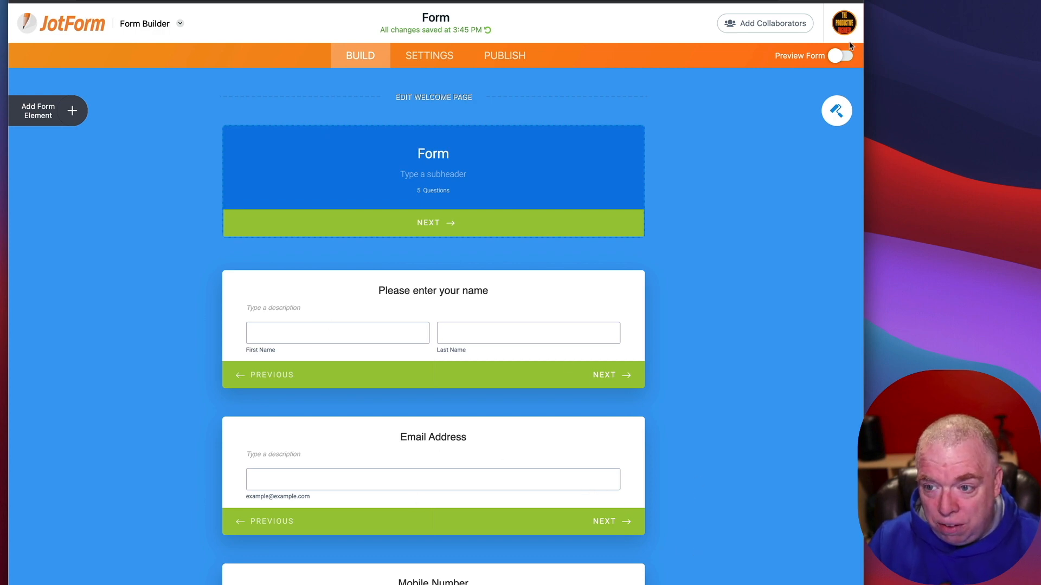
pyautogui.click(843, 57)
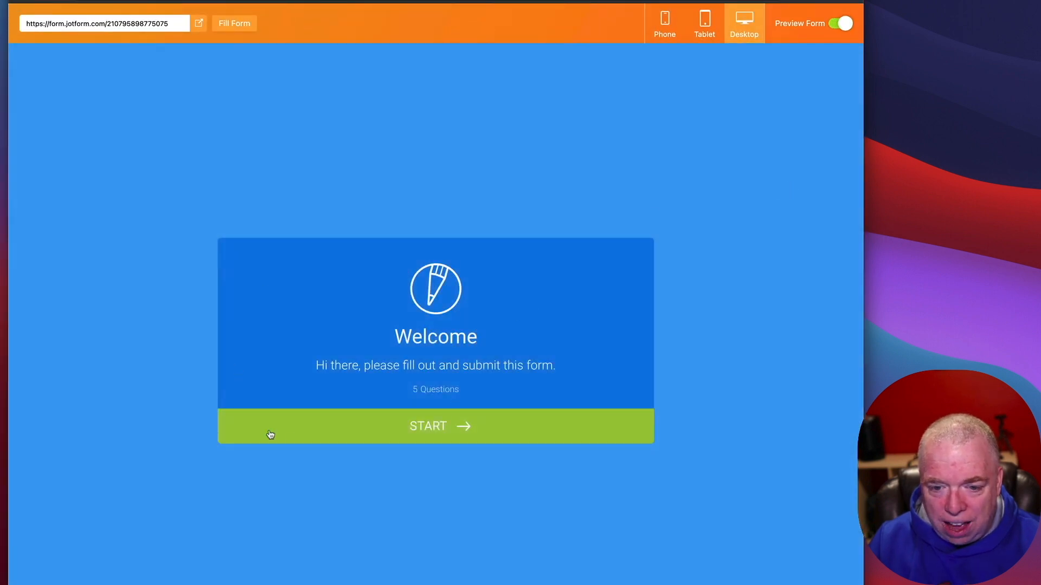
# Step: Step through the preview cards from Welcome to the screenshot upload question
pyautogui.click(444, 426)
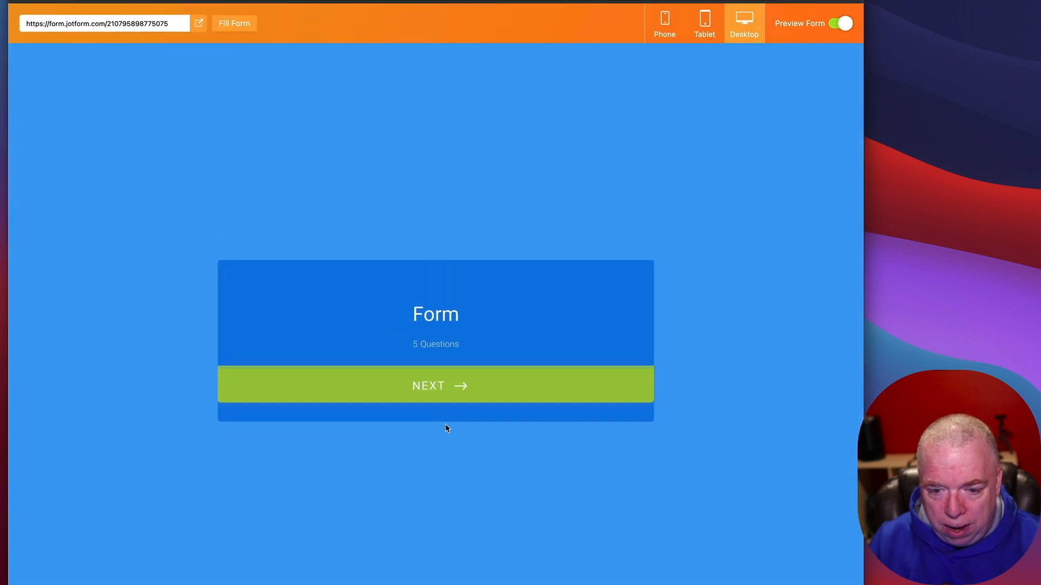
pyautogui.click(442, 389)
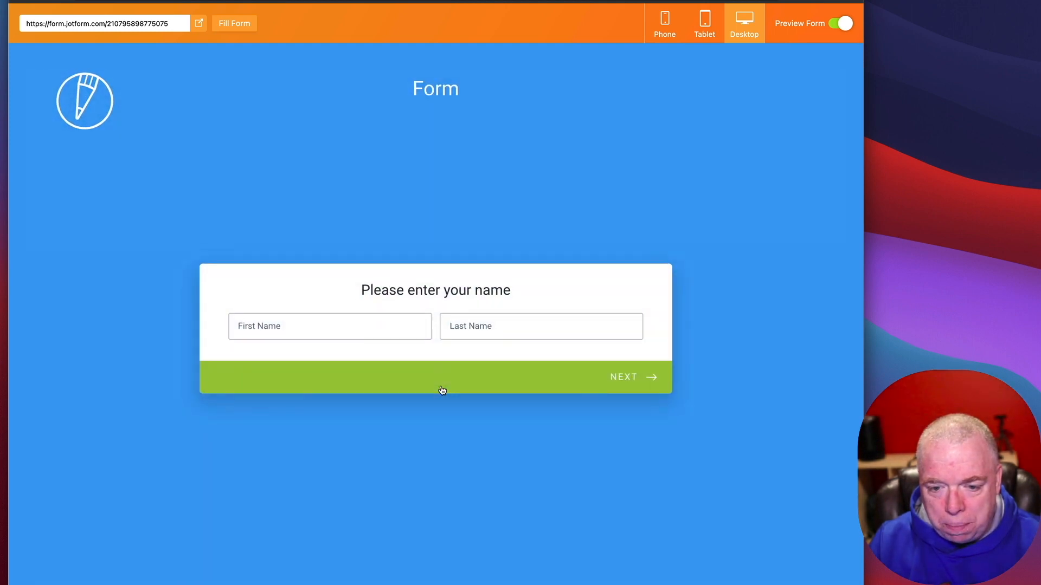
pyautogui.click(622, 381)
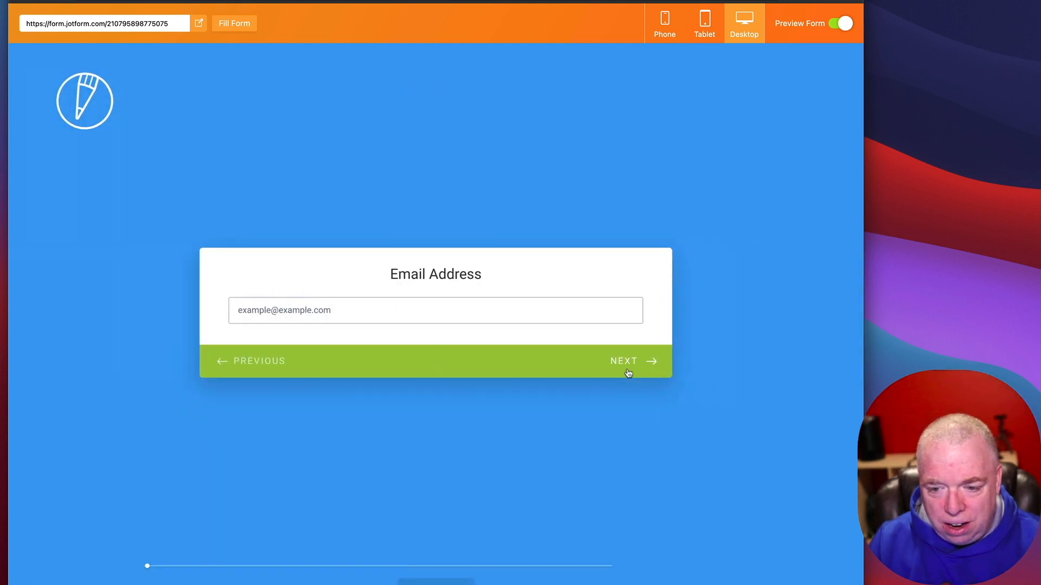
pyautogui.click(628, 368)
pyautogui.click(629, 373)
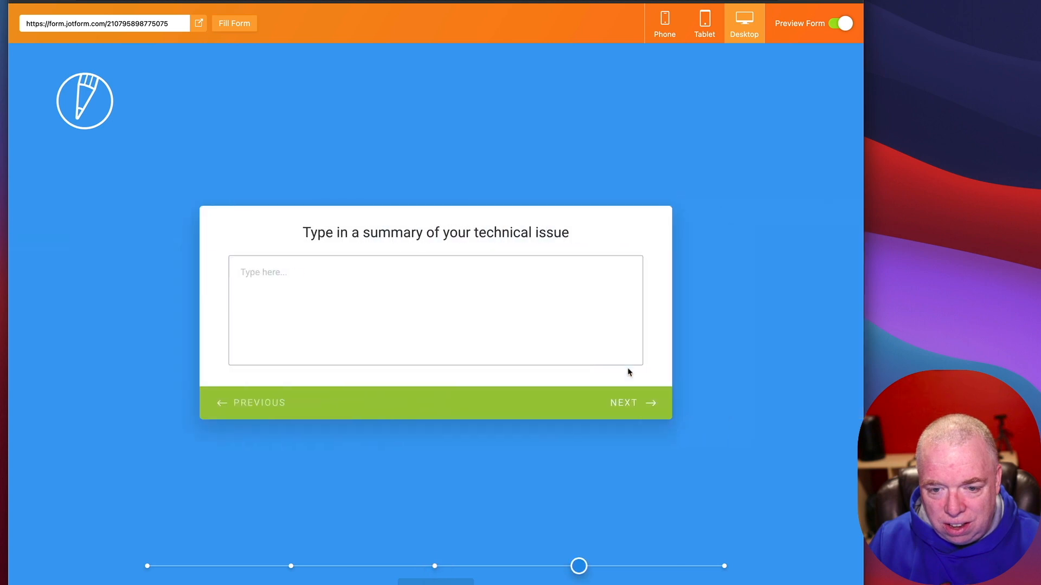
pyautogui.click(636, 404)
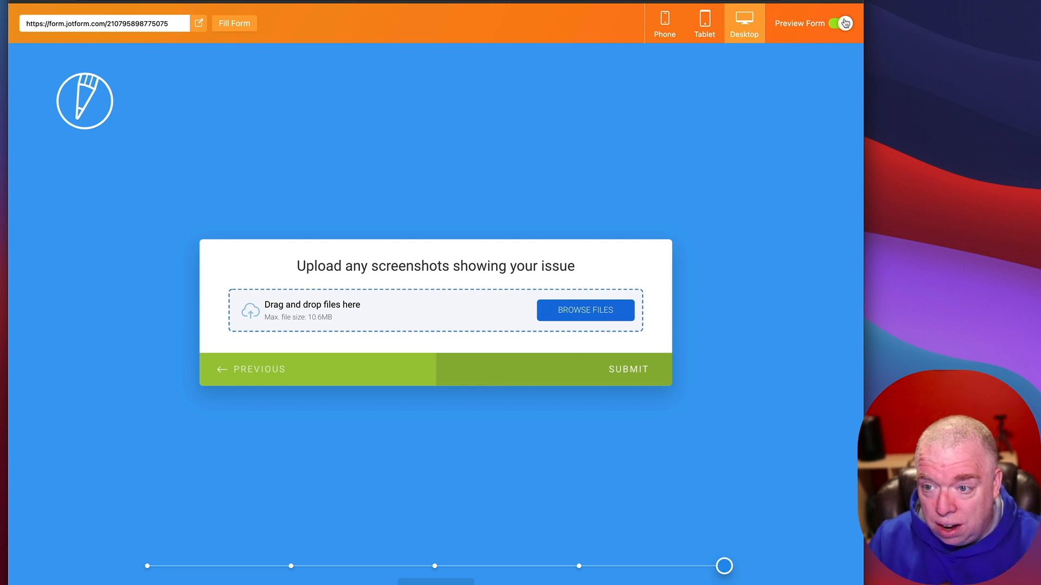
# Step: Try the Tablet, Phone and Desktop preview sizes, then close the preview
pyautogui.click(708, 20)
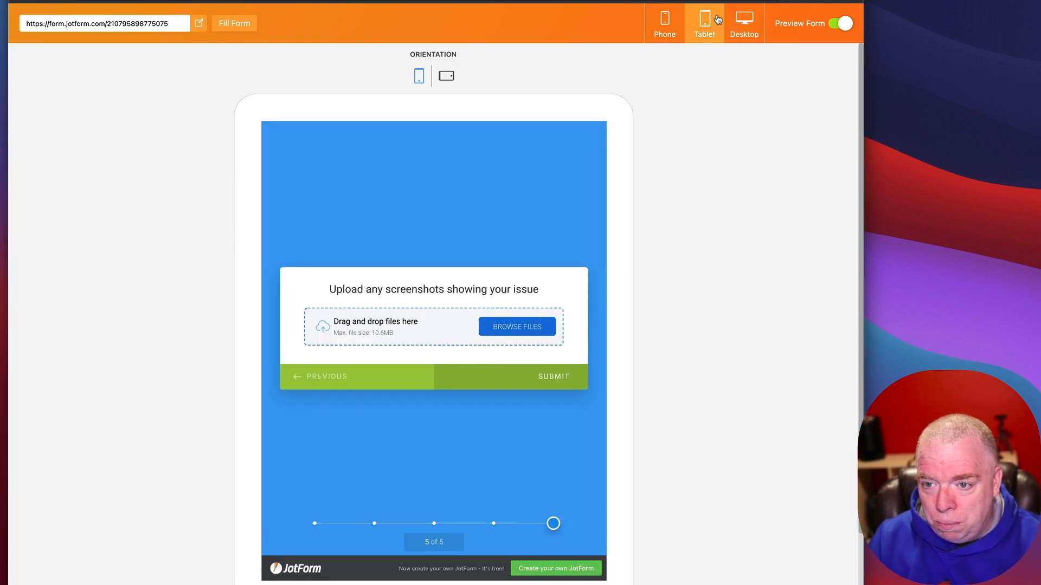
pyautogui.click(668, 28)
pyautogui.click(704, 23)
pyautogui.click(743, 23)
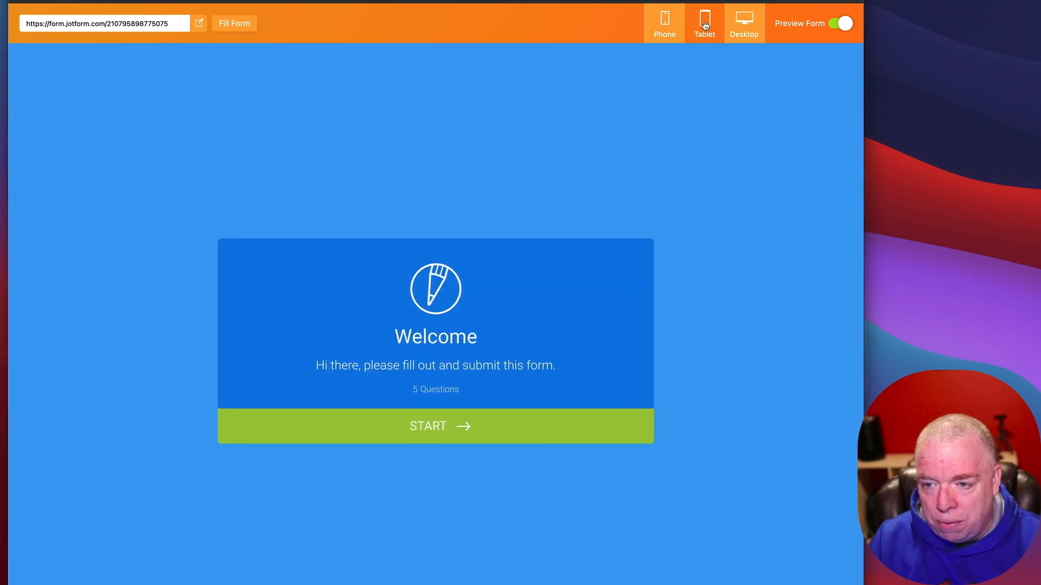
pyautogui.click(834, 27)
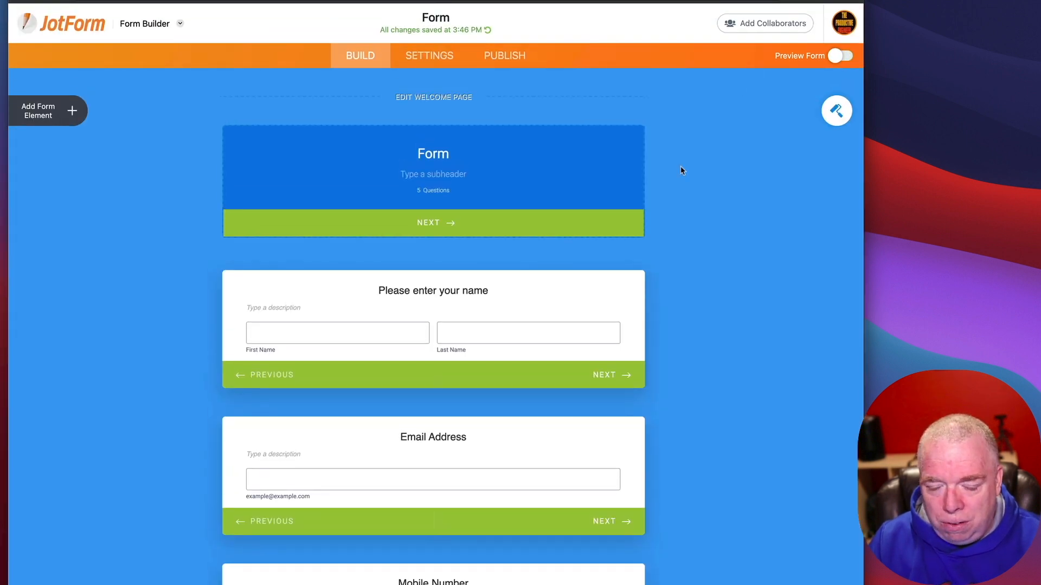
# Step: Switch the Form Designer layout to Classic Form, then open the form's Settings page
pyautogui.click(837, 113)
pyautogui.click(839, 119)
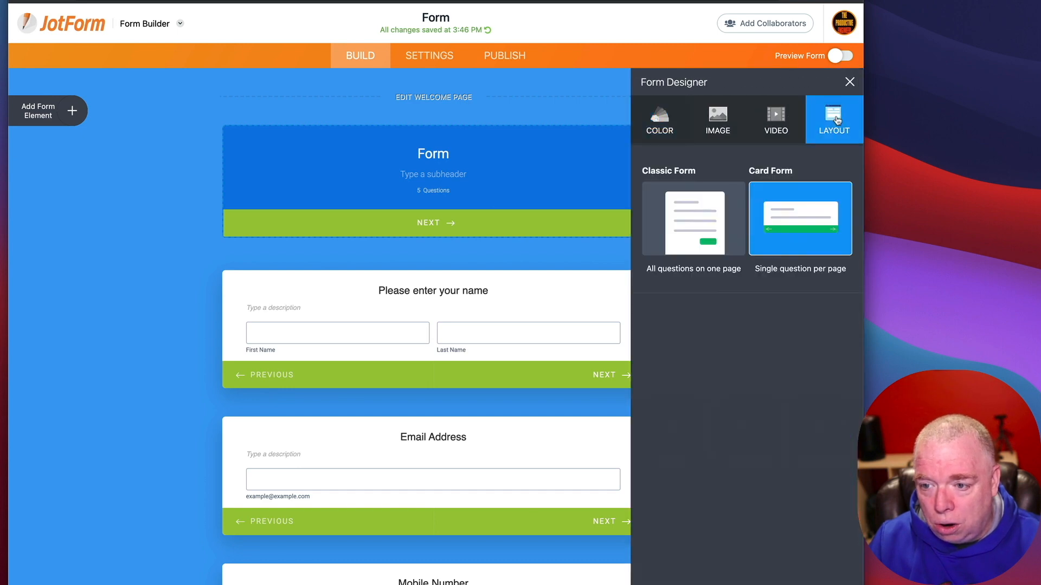
pyautogui.click(690, 213)
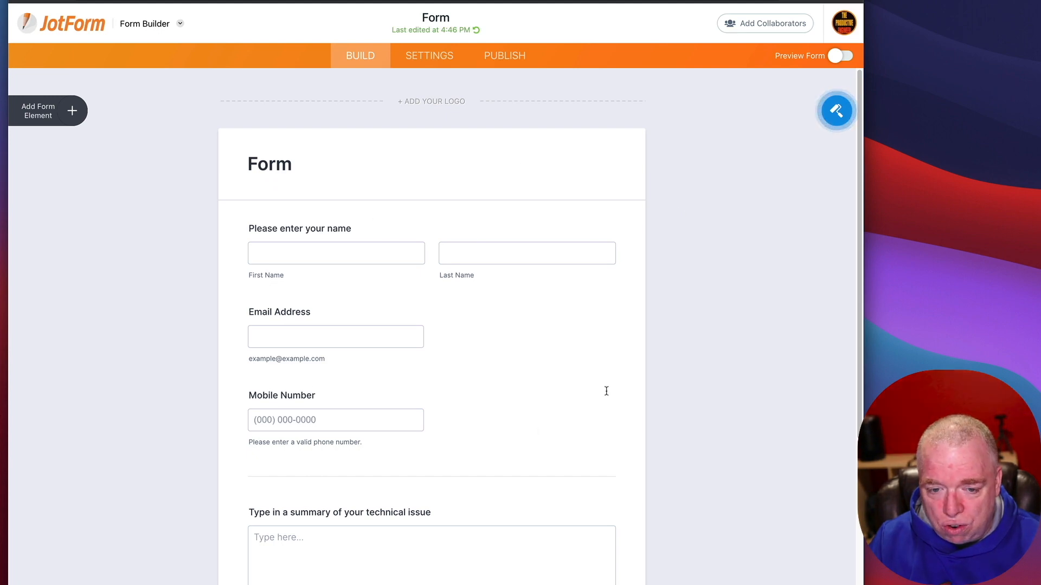
pyautogui.scroll(-5, 607, 392)
pyautogui.scroll(6, 607, 394)
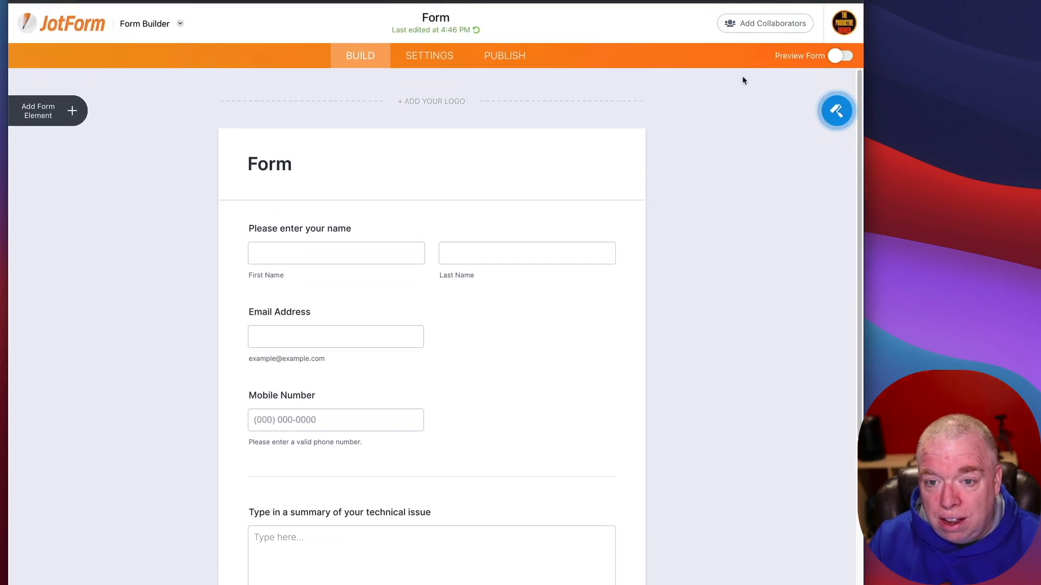
pyautogui.click(430, 57)
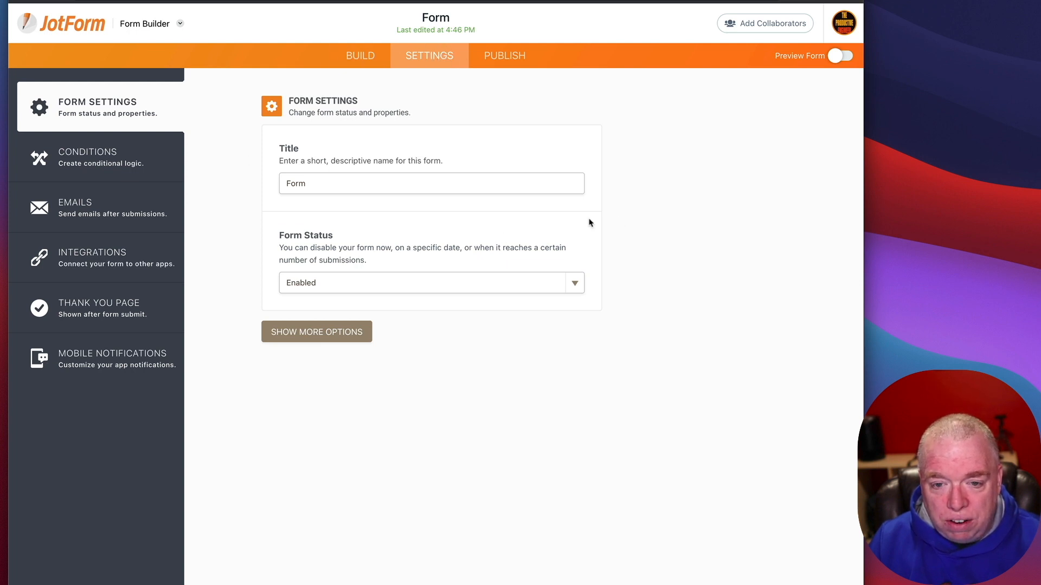
# Step: Rename the form title from 'Form' to 'Trouble Ticker Form'
pyautogui.doubleClick(336, 183)
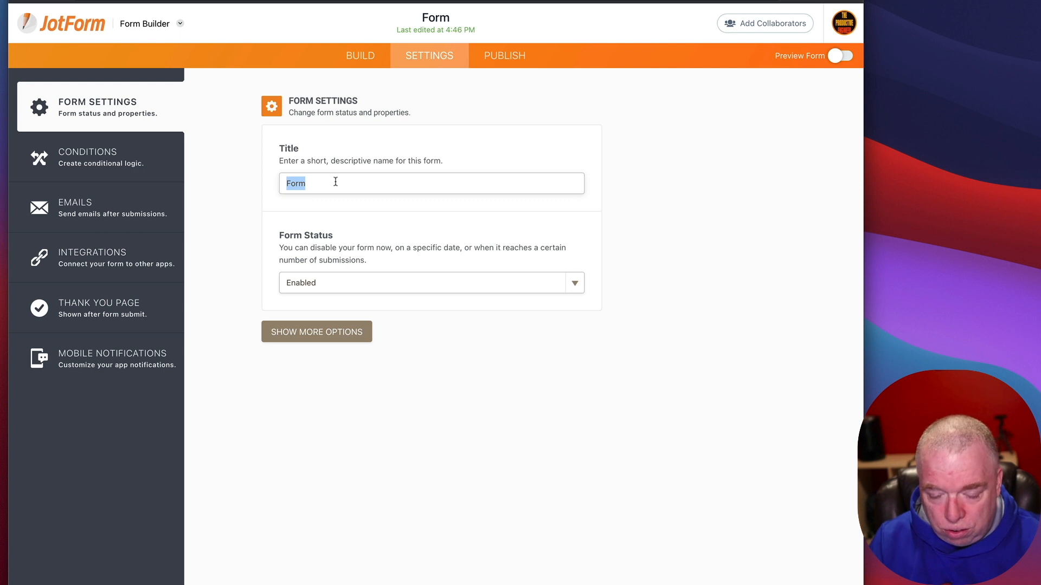
pyautogui.press('BackSpace')
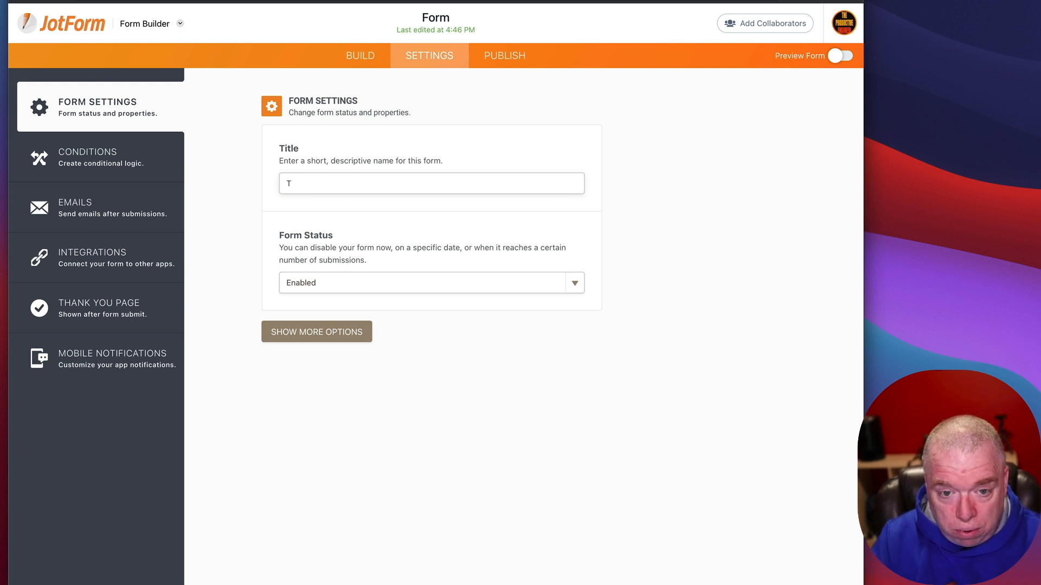
pyautogui.write('Trouble')
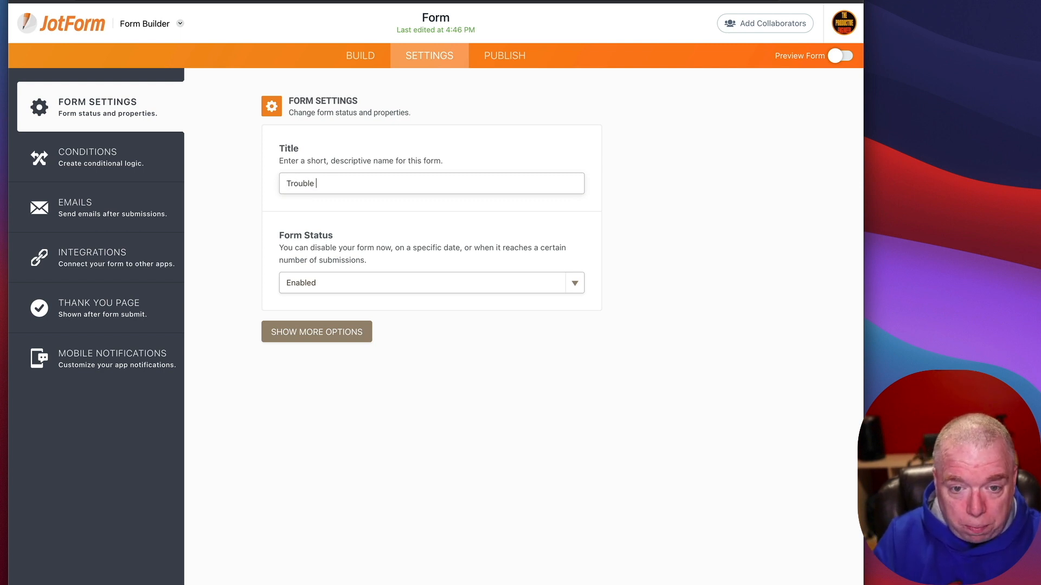
pyautogui.write(' Ticker Fc')
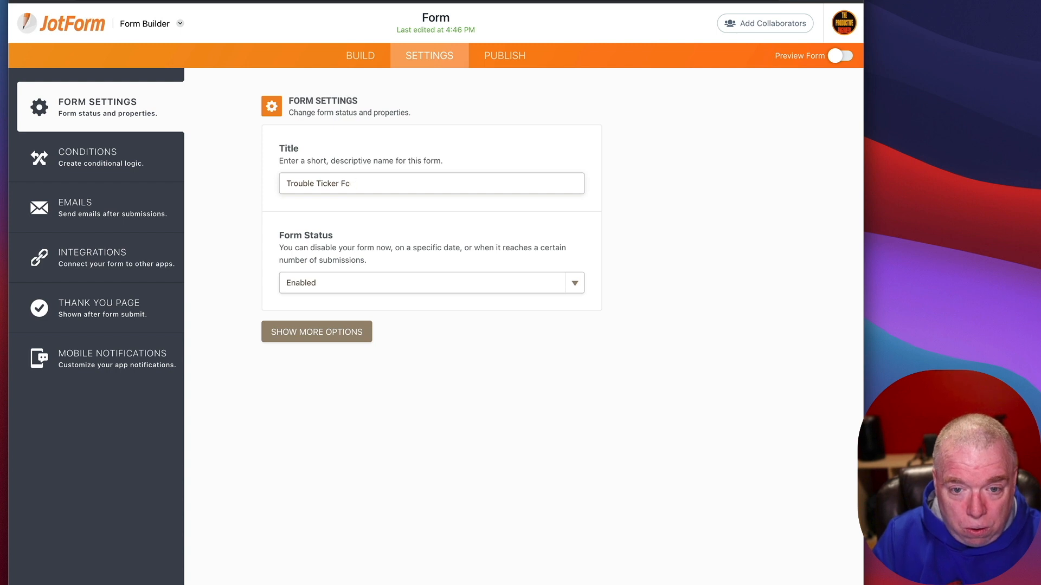
pyautogui.write('omorm')
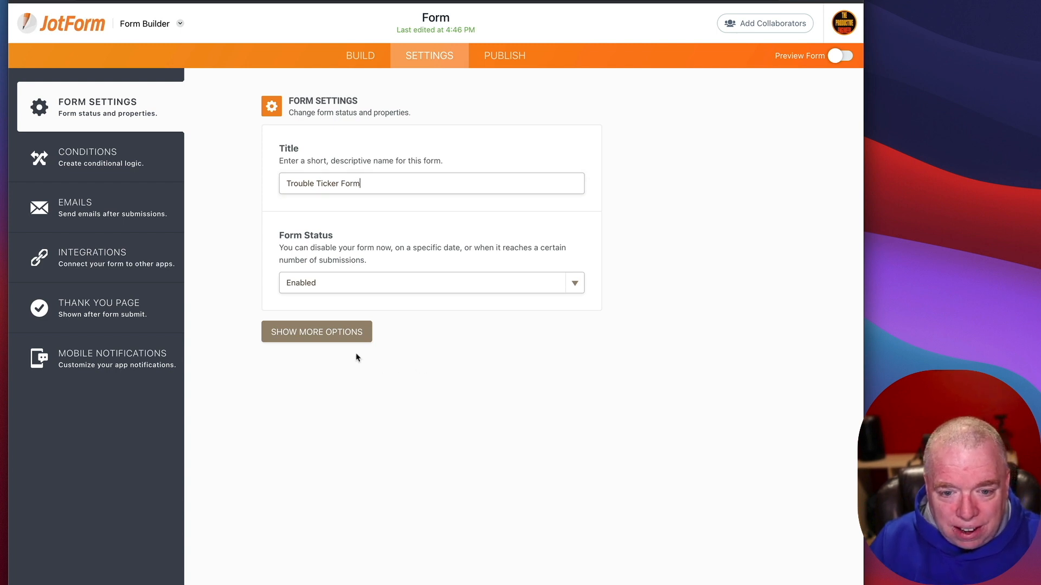
# Step: Try the Form Status options, keep it Enabled, and open Form Warnings for editing
pyautogui.click(312, 332)
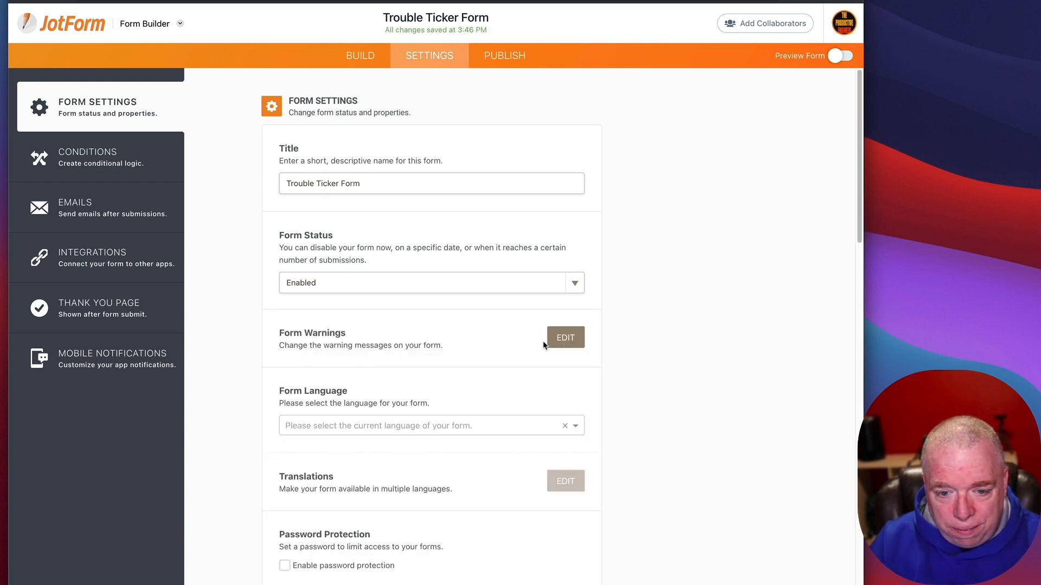
pyautogui.scroll(-1, 551, 274)
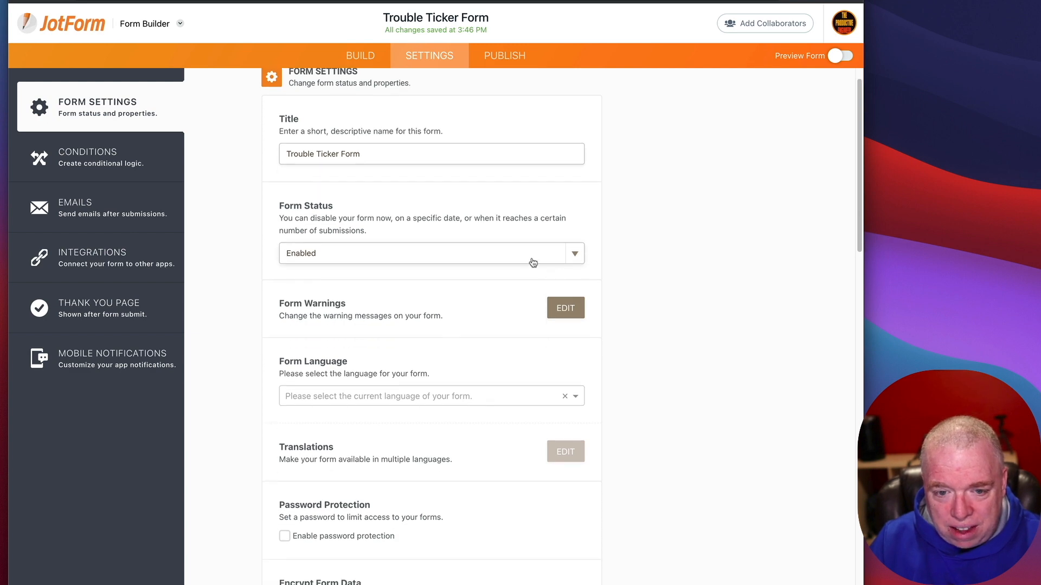
pyautogui.click(576, 253)
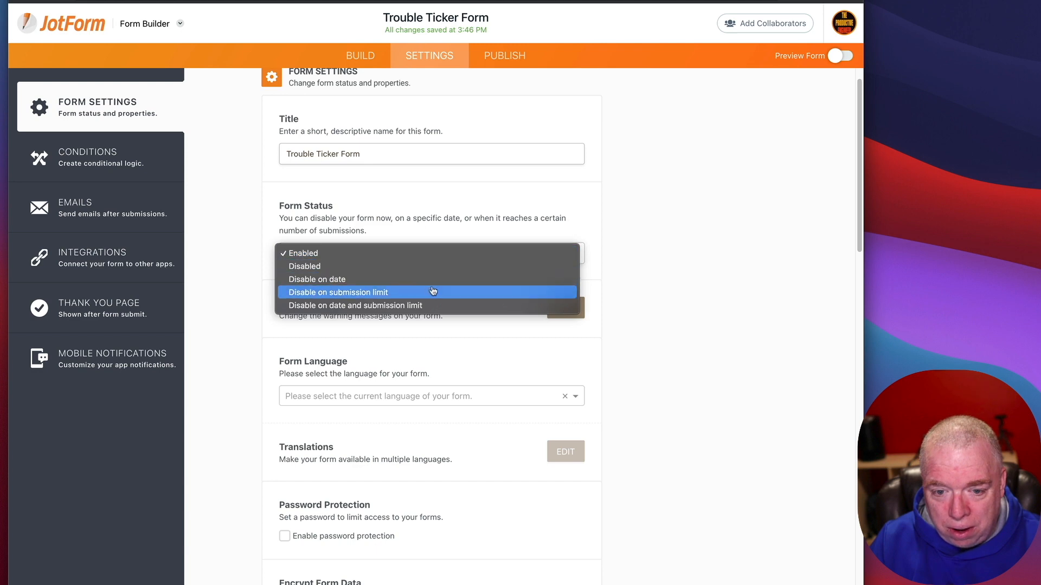
pyautogui.click(663, 178)
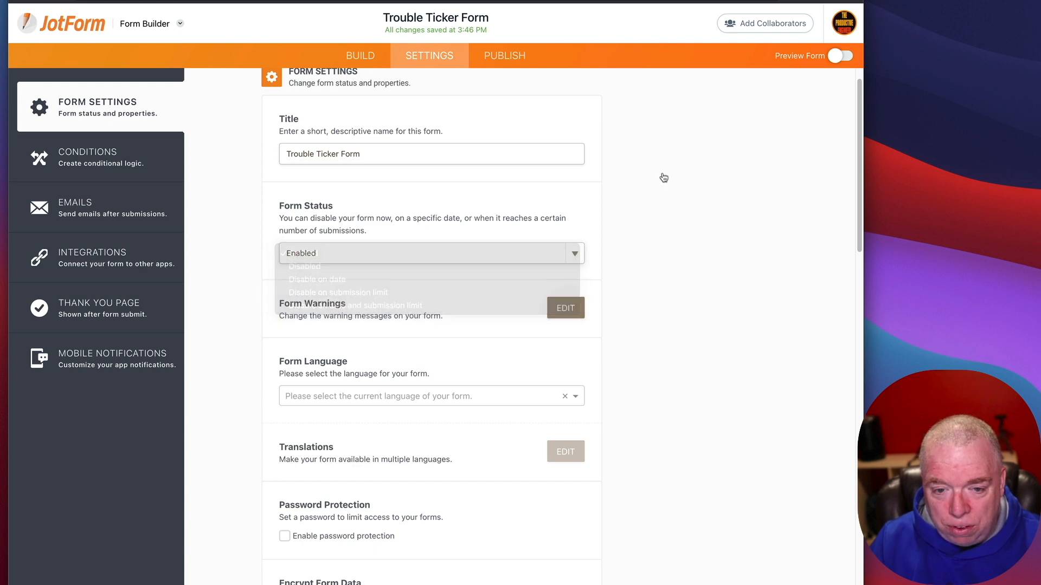
pyautogui.click(575, 261)
pyautogui.click(550, 287)
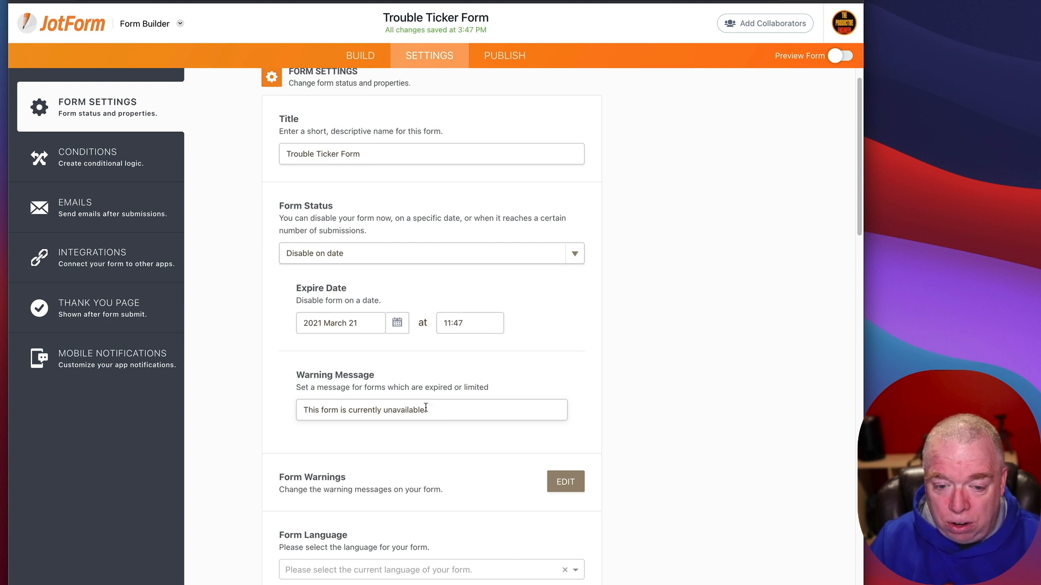
pyautogui.click(575, 255)
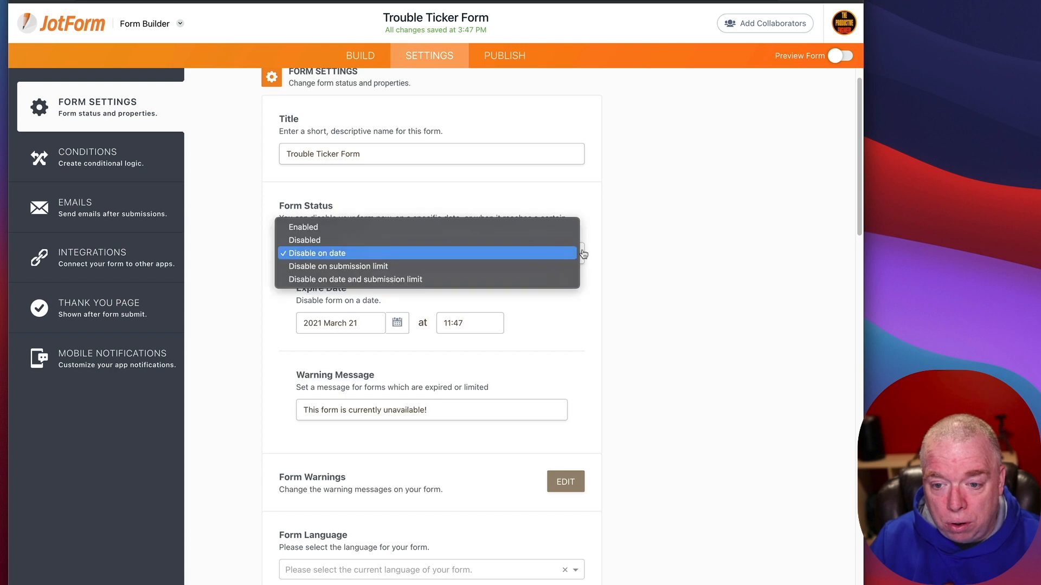
pyautogui.click(551, 229)
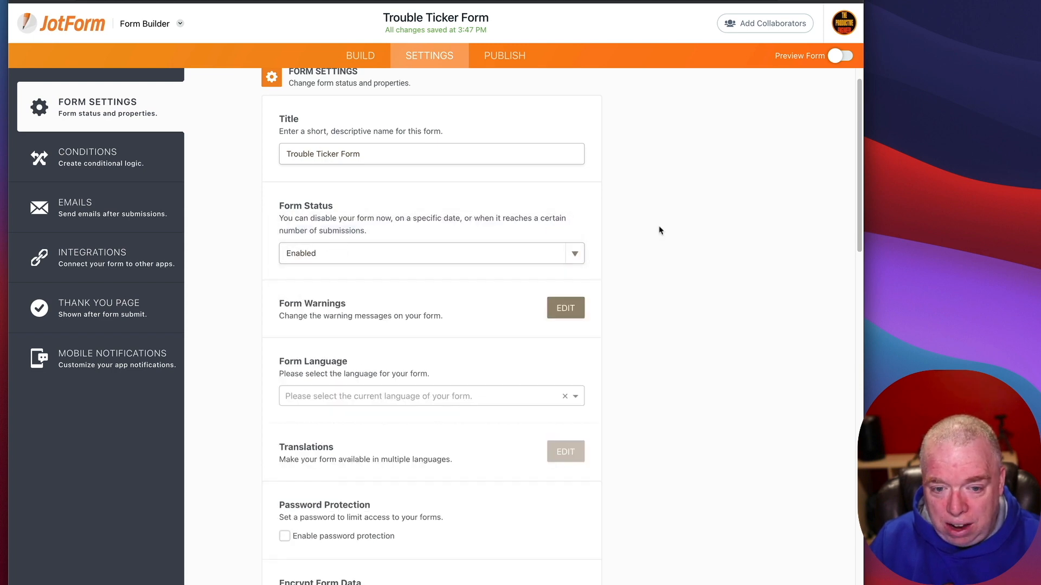
pyautogui.click(566, 309)
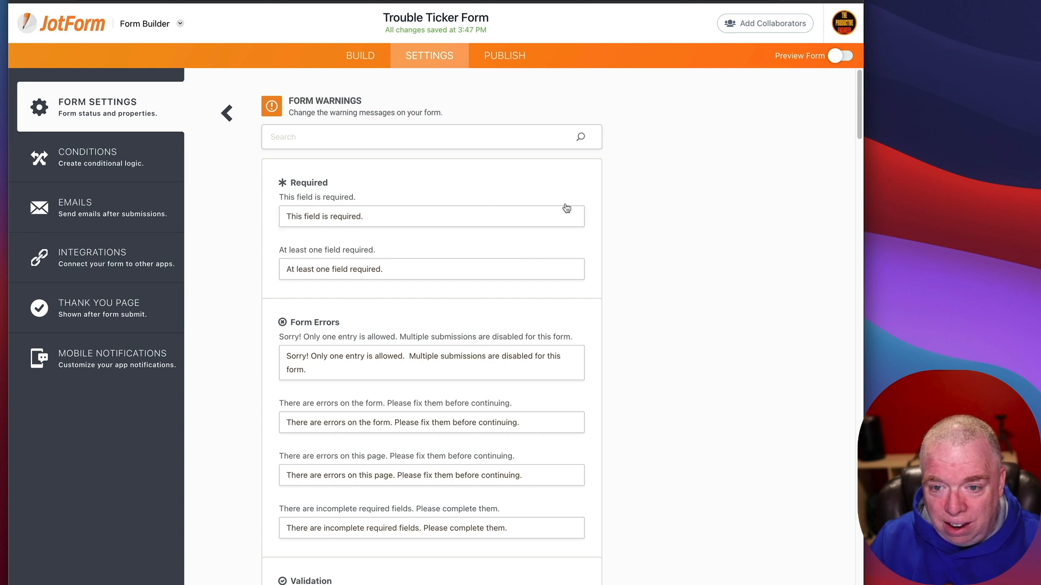
# Step: Scroll through the Form Warnings messages back to the top, then open Conditions
pyautogui.scroll(-4, 567, 208)
pyautogui.scroll(4, 594, 219)
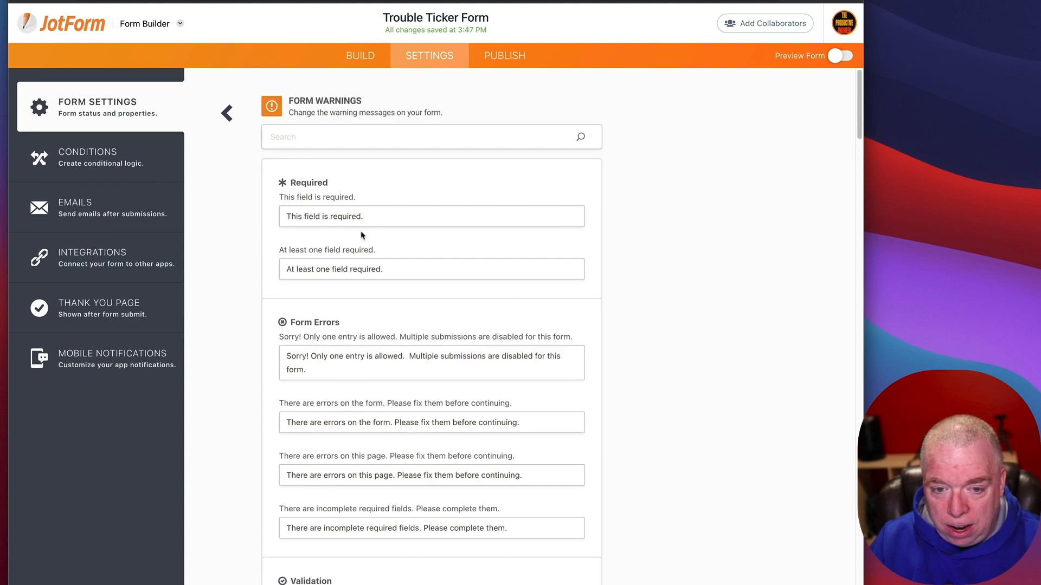
pyautogui.scroll(-2, 580, 386)
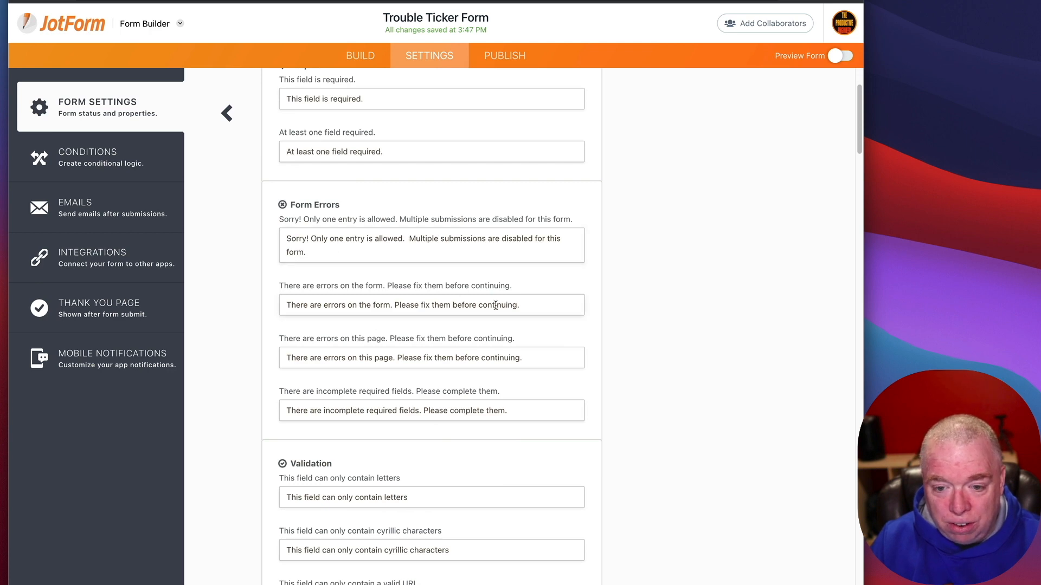
pyautogui.scroll(-4, 451, 416)
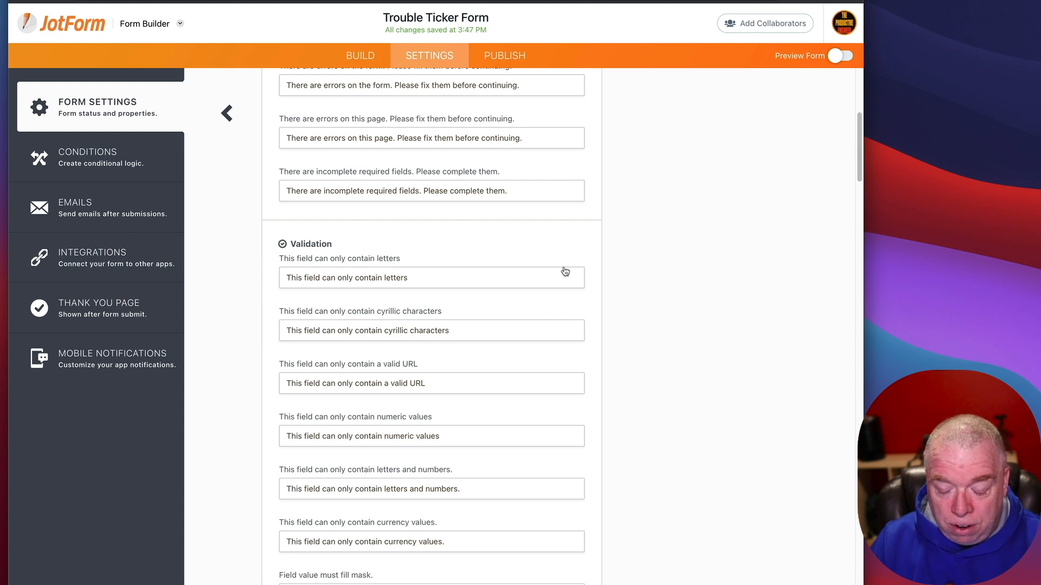
pyautogui.scroll(1, 589, 279)
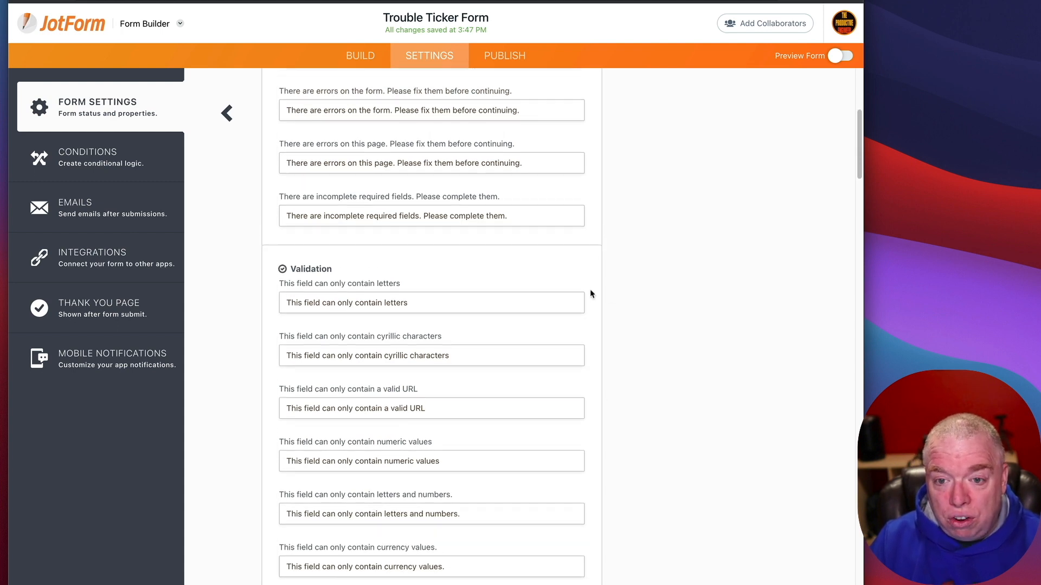
pyautogui.scroll(-8, 441, 379)
pyautogui.scroll(-2, 444, 393)
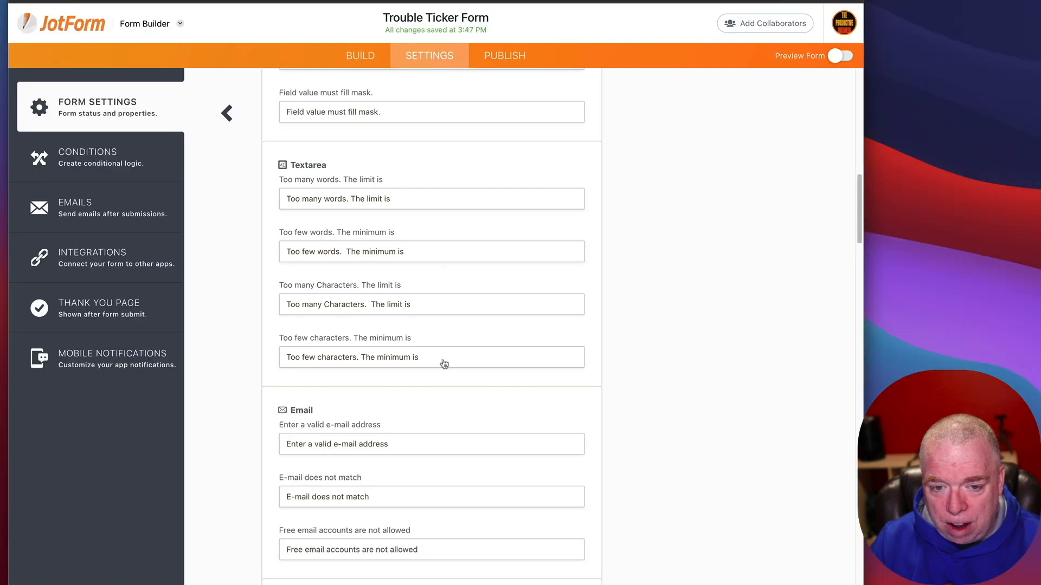
pyautogui.scroll(-10, 590, 301)
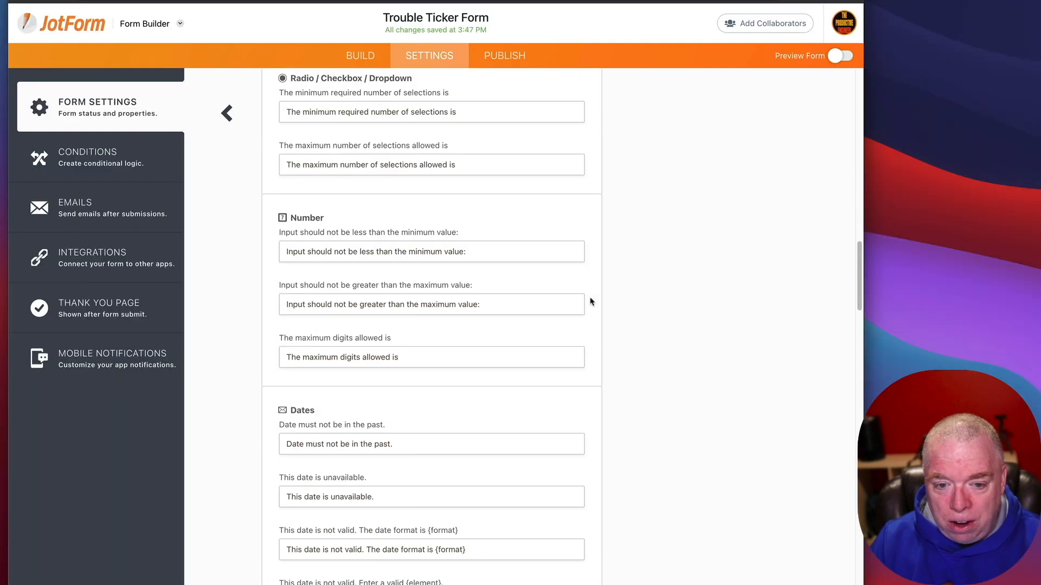
pyautogui.scroll(5, 585, 297)
pyautogui.scroll(-1, 585, 297)
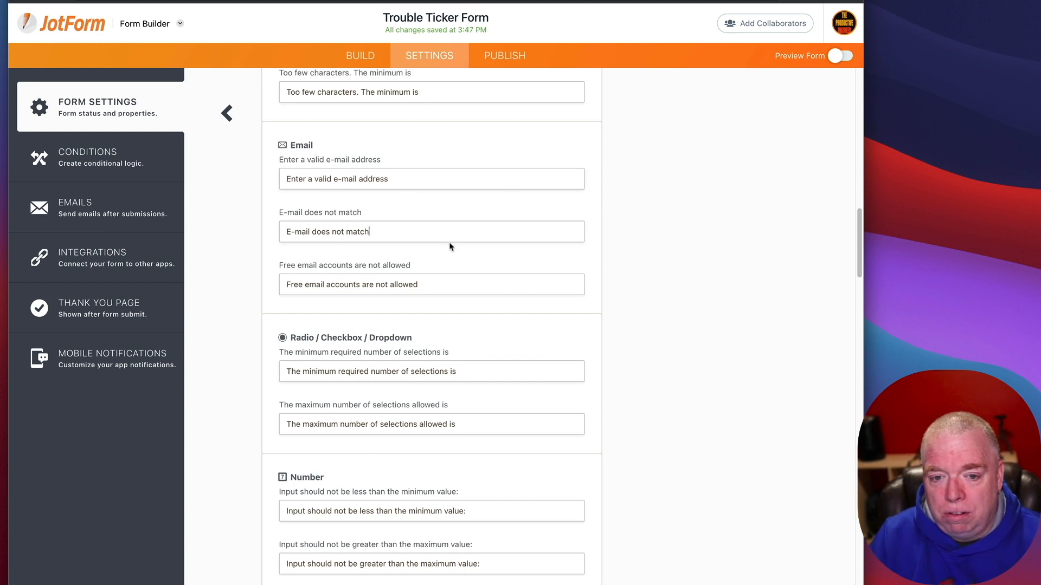
pyautogui.scroll(10, 606, 221)
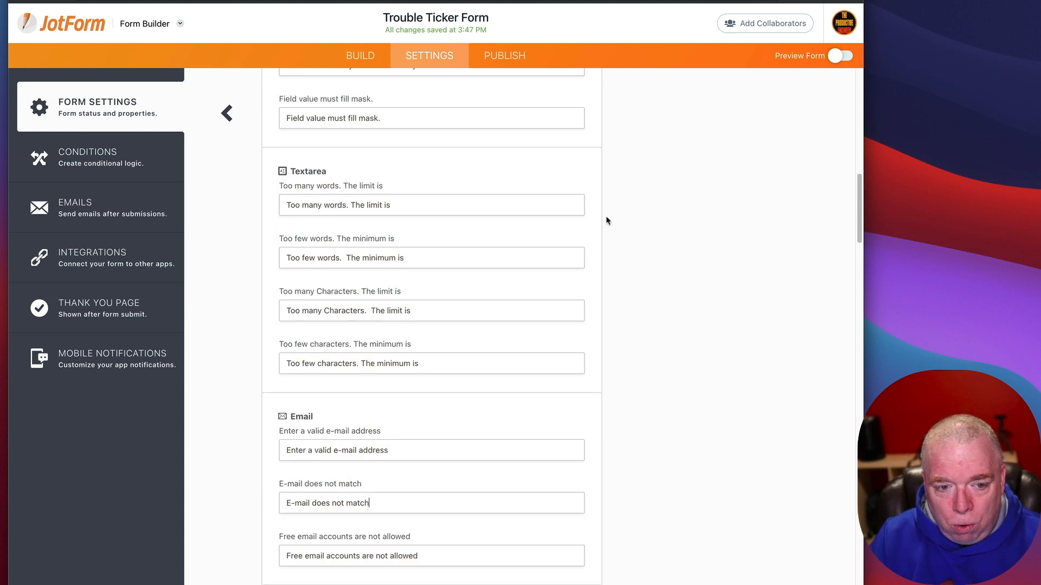
pyautogui.scroll(7, 607, 221)
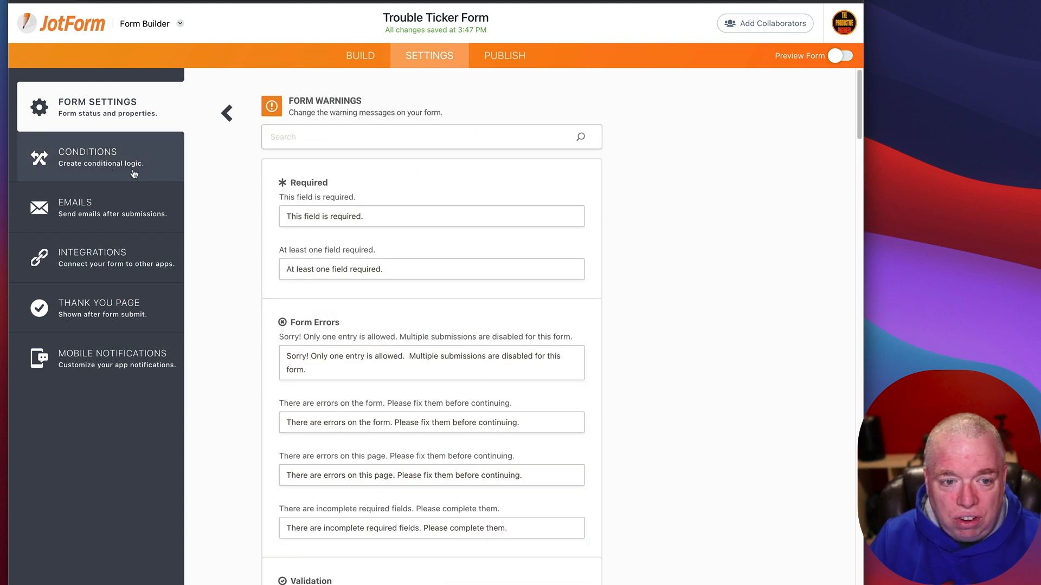
pyautogui.click(110, 168)
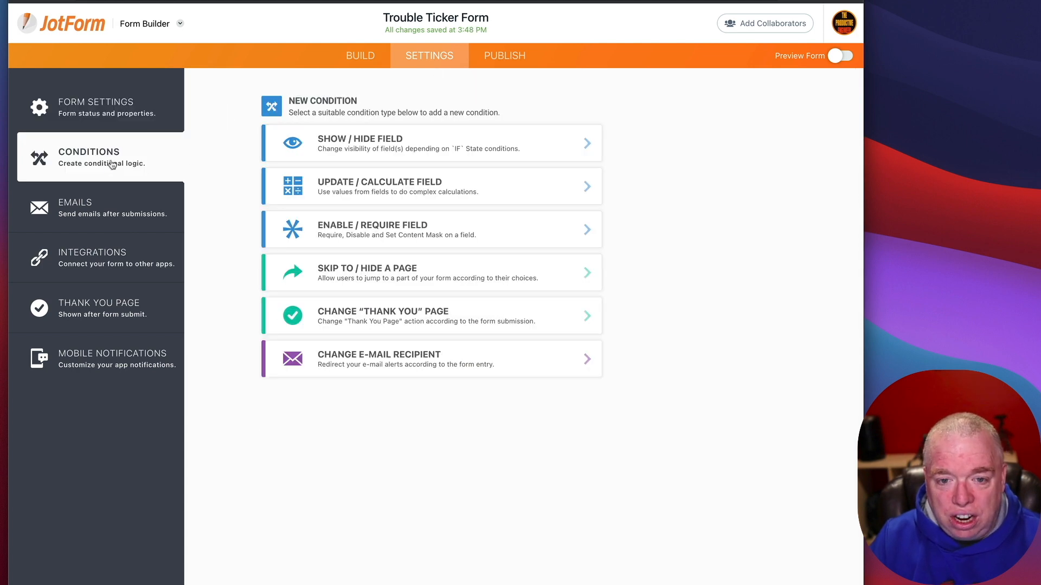
# Step: Start a new Show / Hide Field condition
pyautogui.click(474, 154)
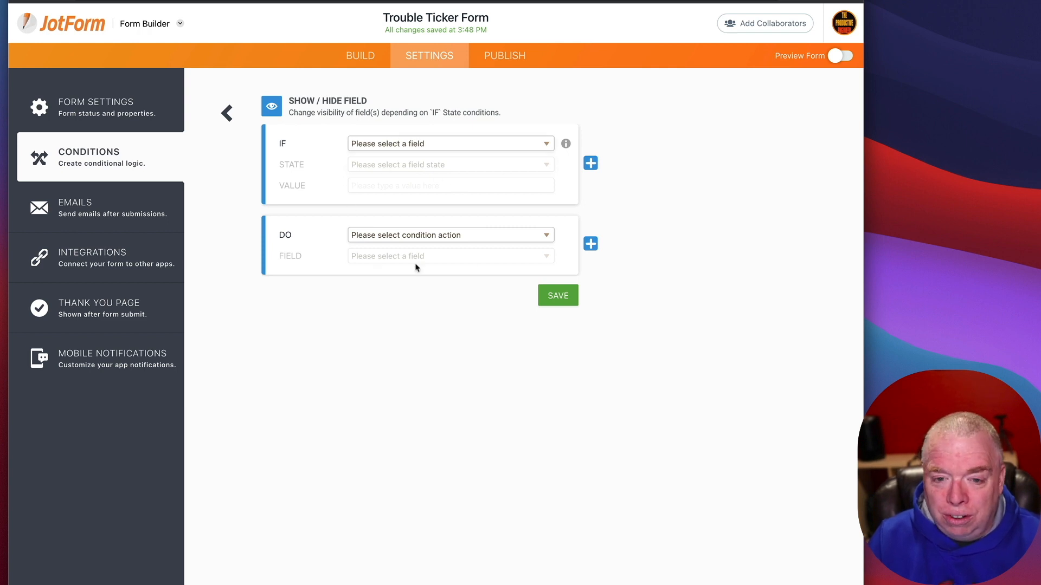
# Step: Set the first IF rule to the name field with state Is Filled
pyautogui.click(442, 148)
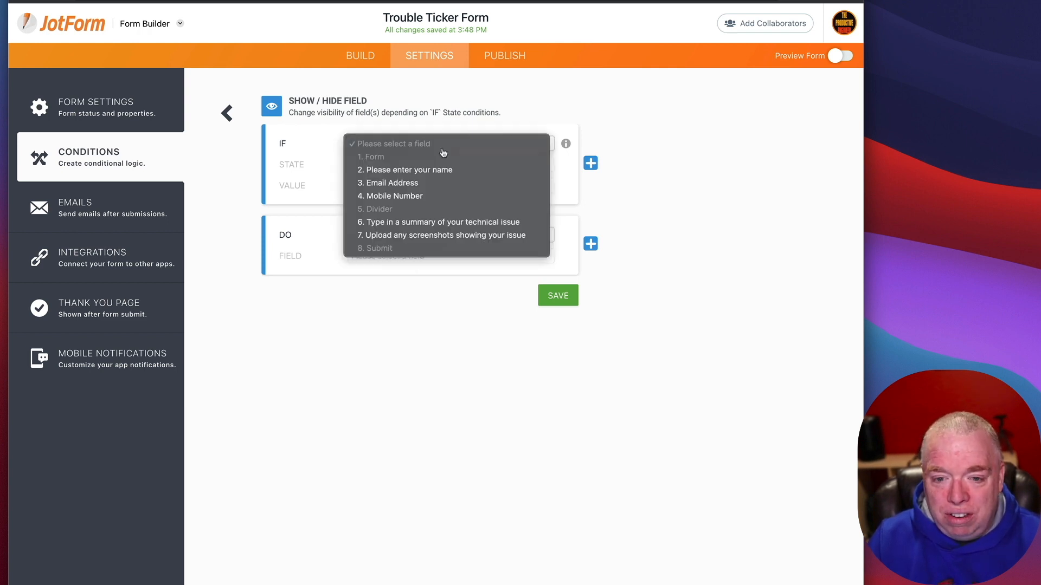
pyautogui.click(441, 170)
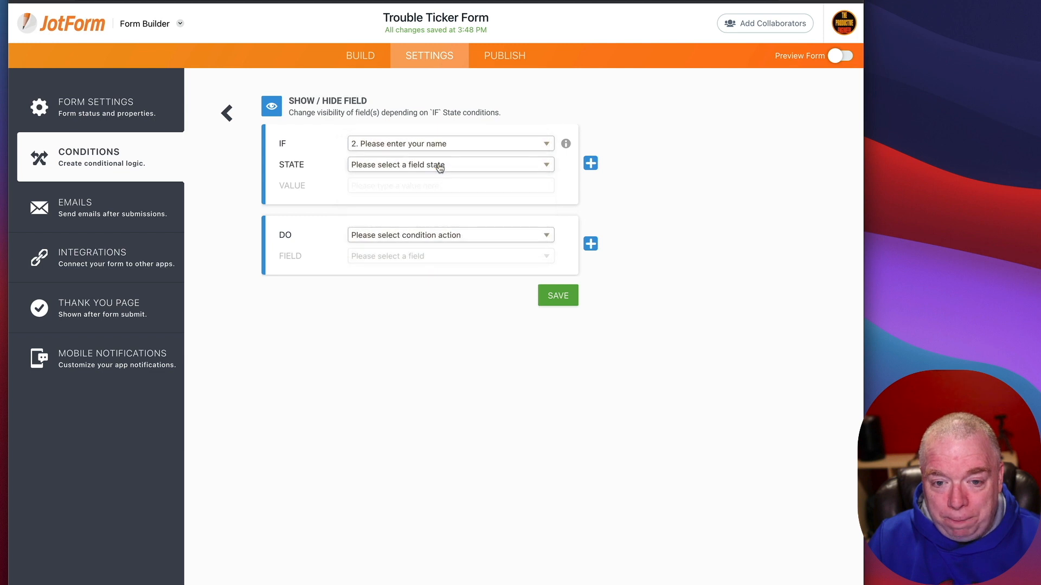
pyautogui.click(440, 167)
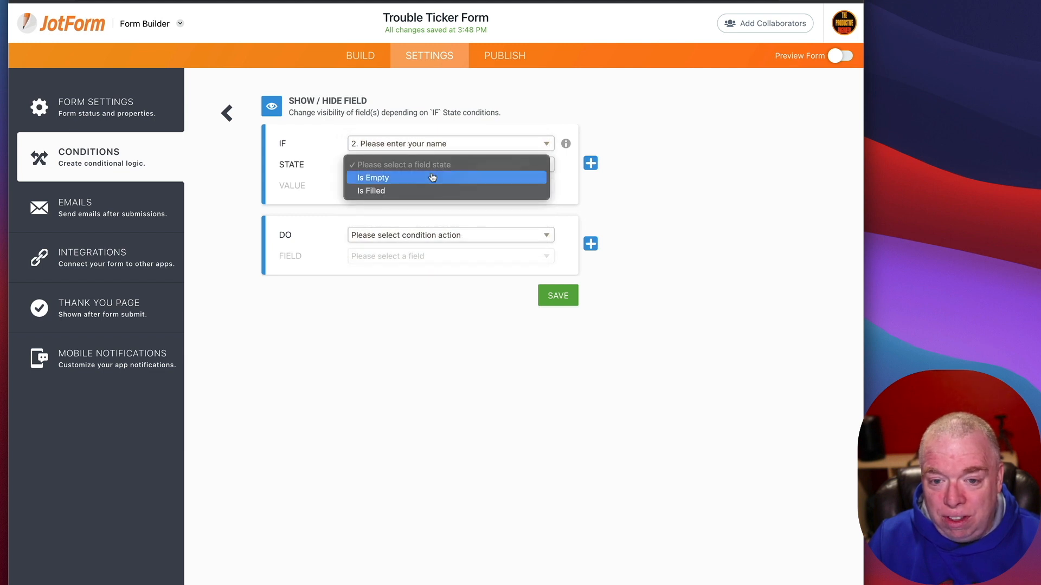
pyautogui.click(432, 177)
pyautogui.click(436, 220)
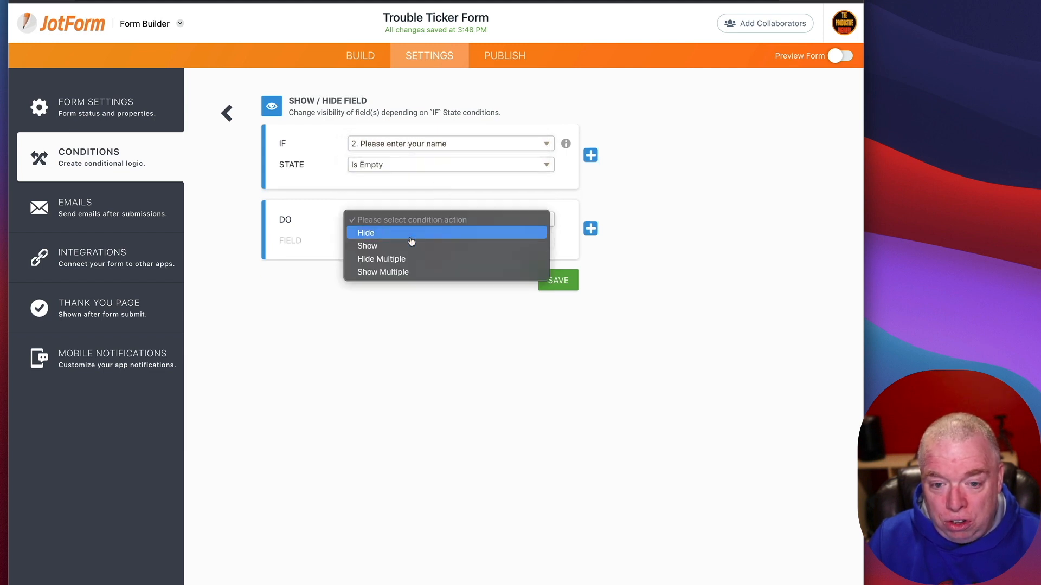
pyautogui.click(458, 171)
pyautogui.click(459, 171)
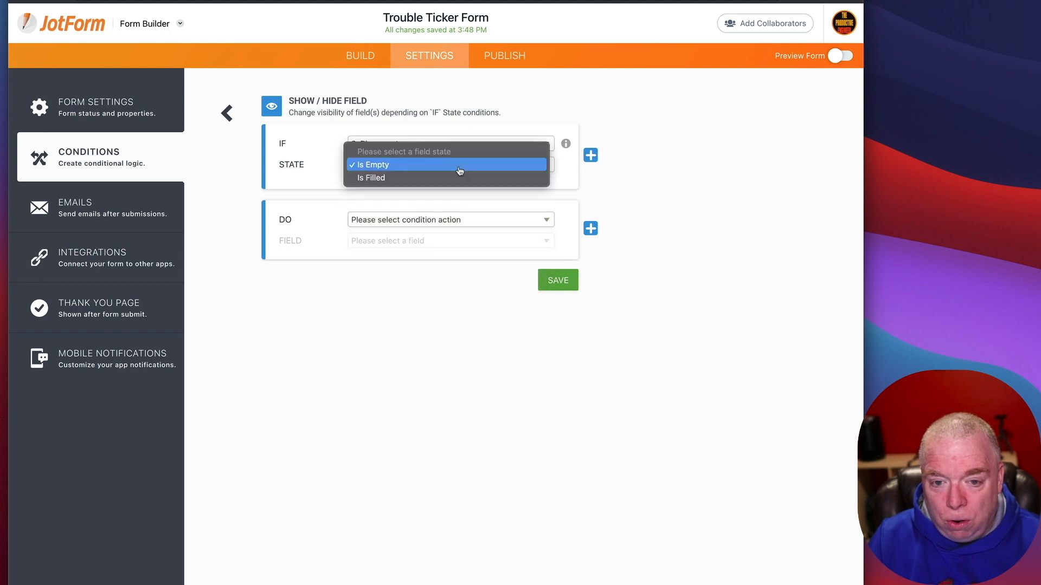
pyautogui.click(459, 178)
pyautogui.click(454, 144)
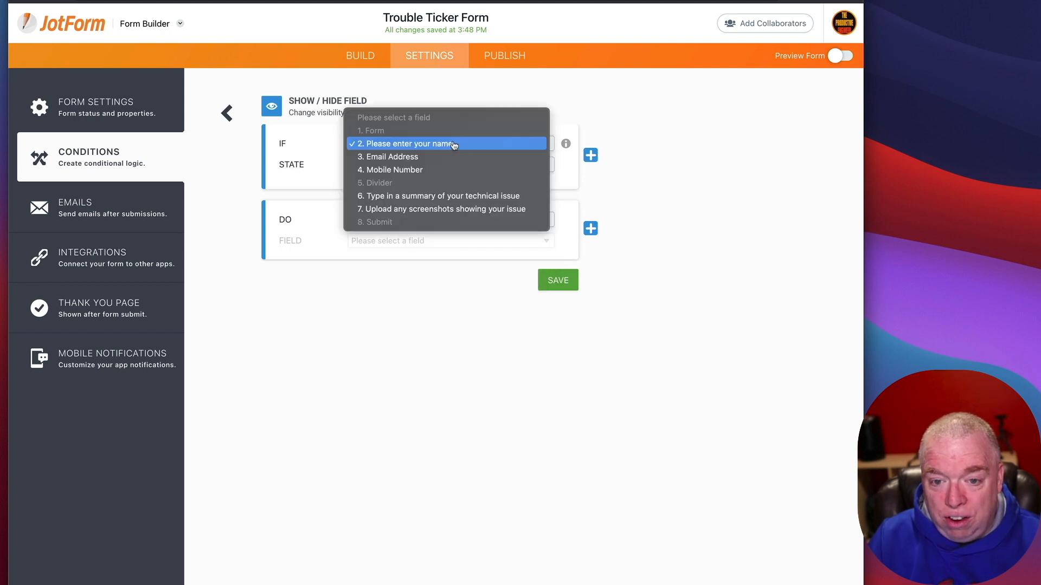
pyautogui.click(477, 143)
# Step: Add a second IF rule checking that Email Address Is Filled
pyautogui.click(590, 155)
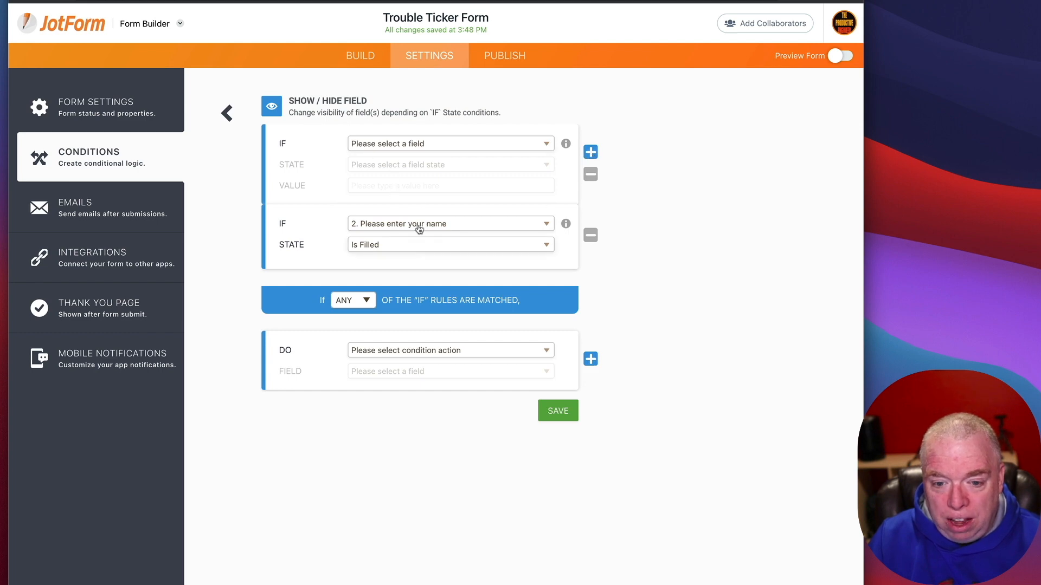
pyautogui.click(360, 298)
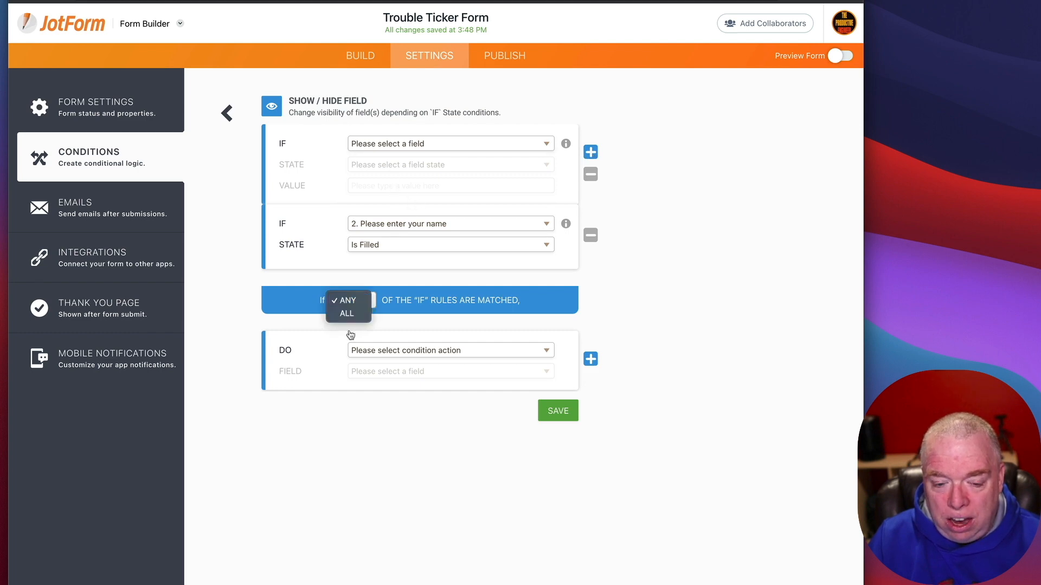
pyautogui.click(359, 300)
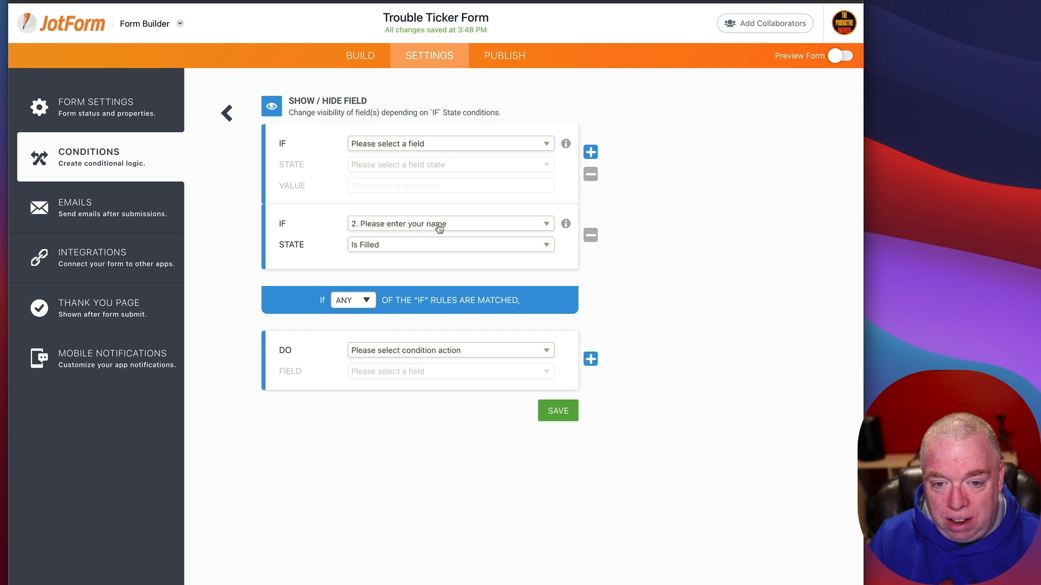
pyautogui.click(418, 216)
pyautogui.click(397, 234)
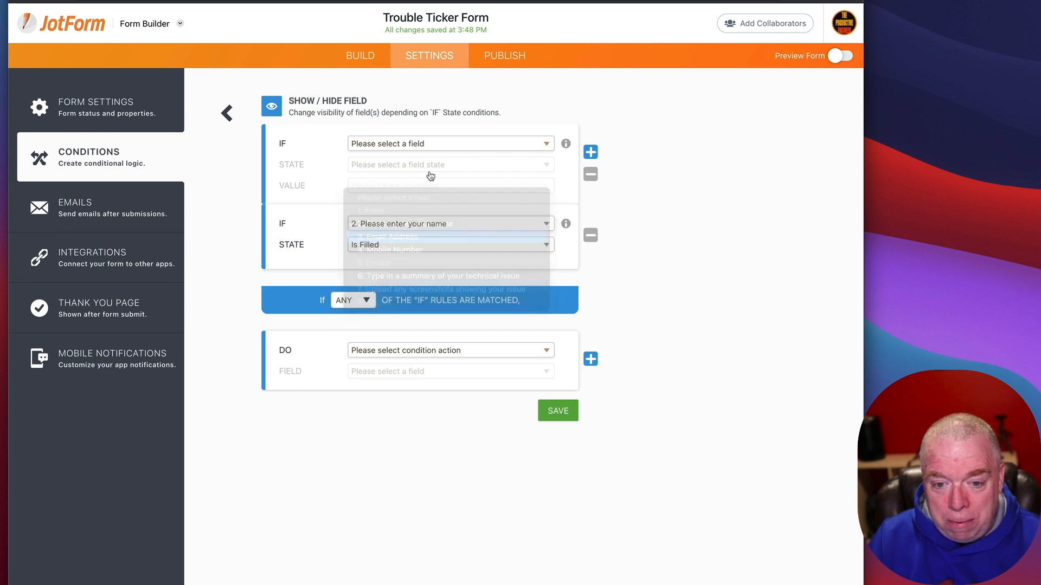
pyautogui.click(399, 248)
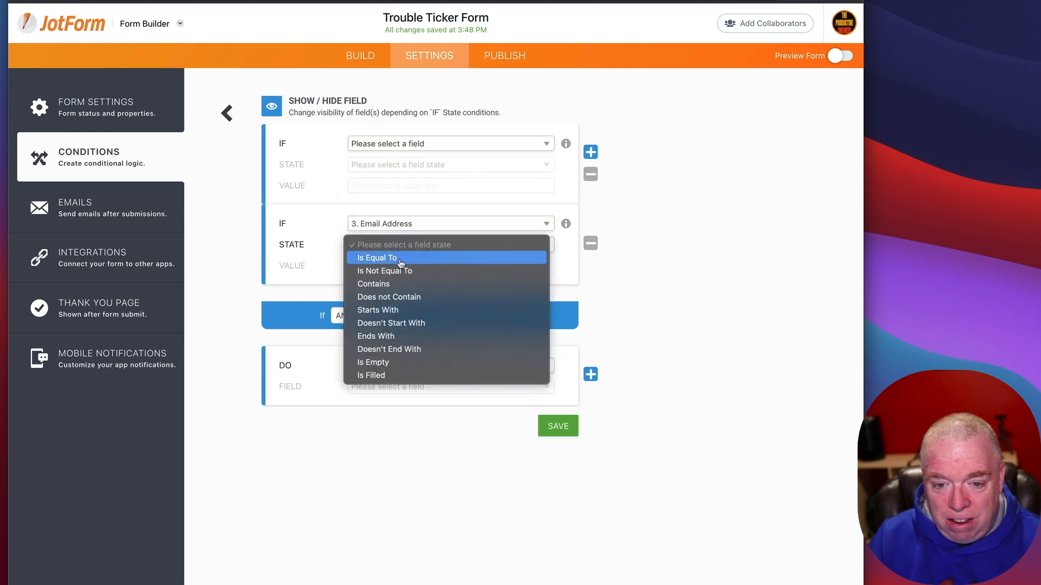
pyautogui.click(405, 375)
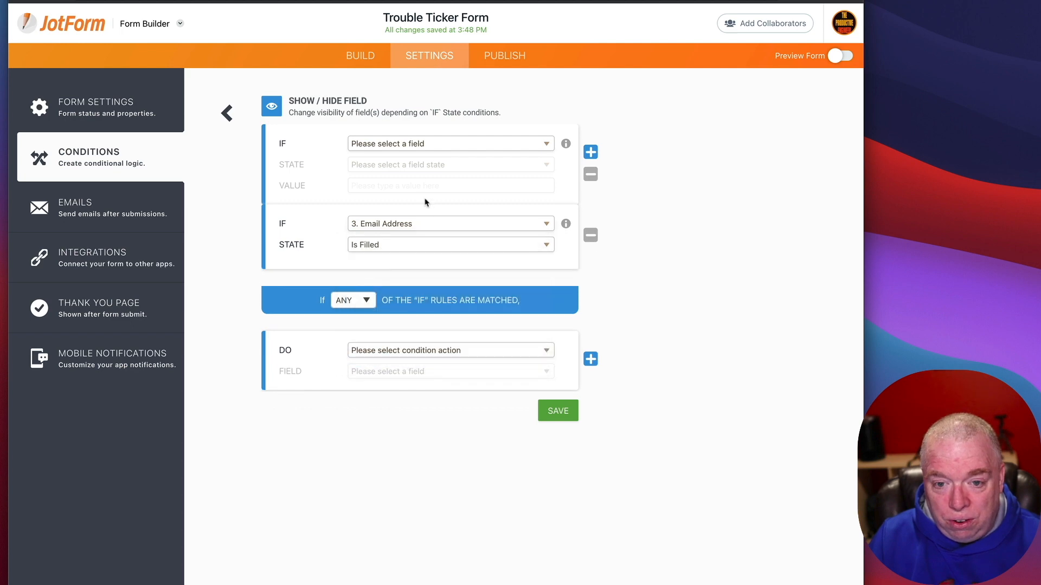
# Step: Reconfirm name Is Filled, require ALL rules, then discard the draft condition
pyautogui.click(424, 145)
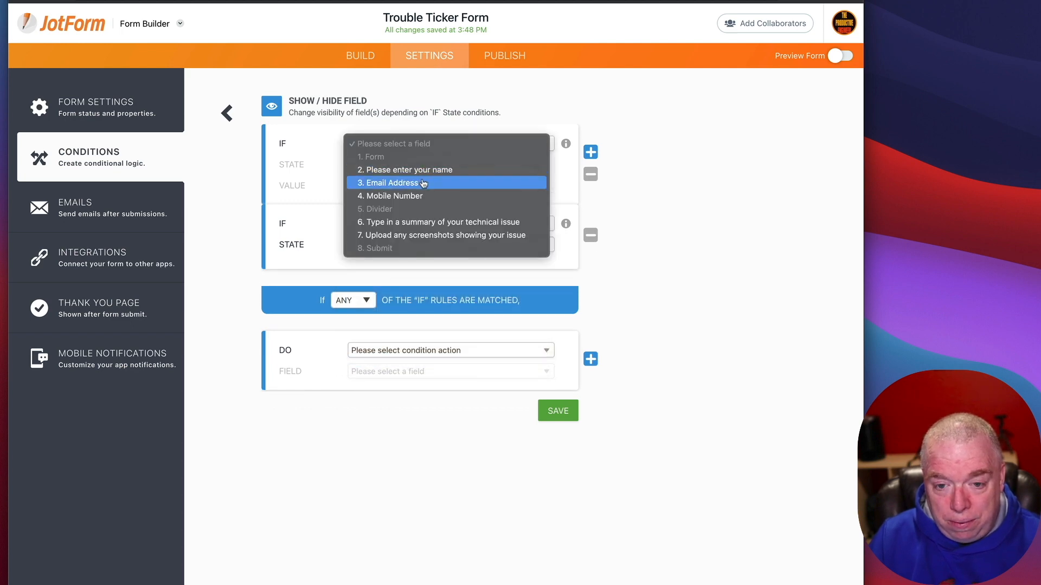
pyautogui.click(423, 170)
pyautogui.click(422, 165)
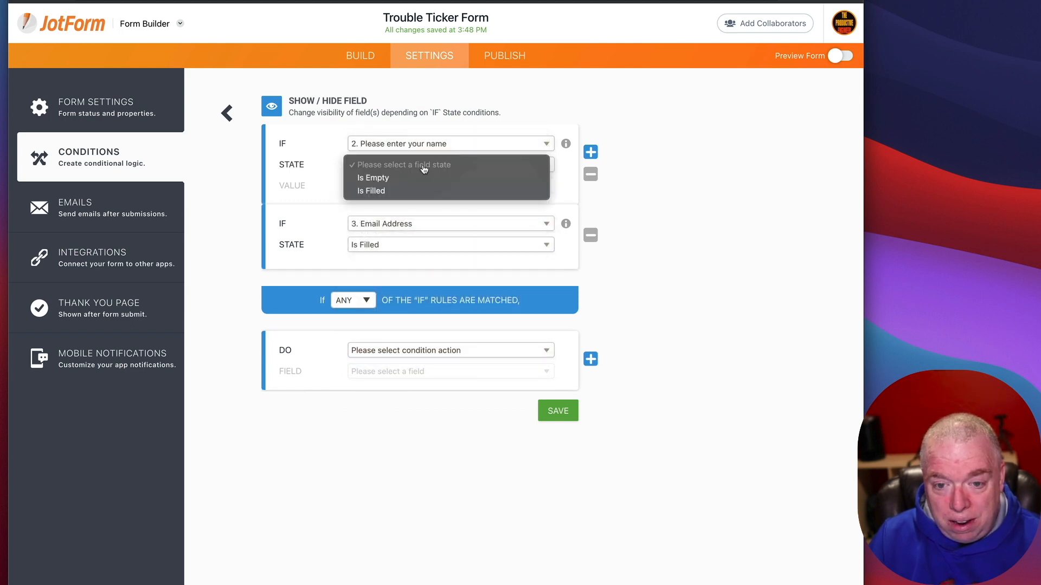
pyautogui.click(420, 192)
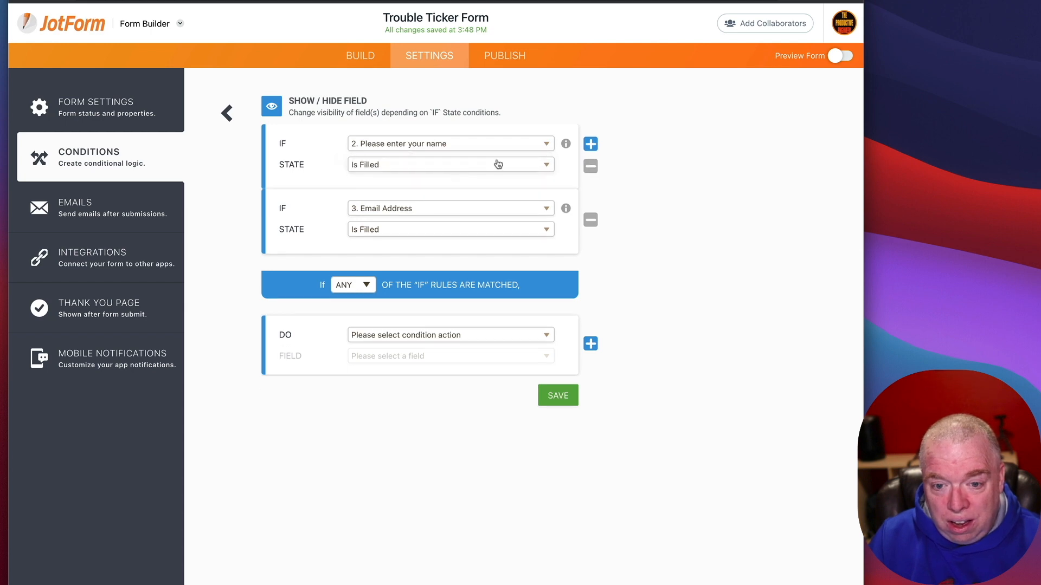
pyautogui.click(364, 286)
pyautogui.click(344, 297)
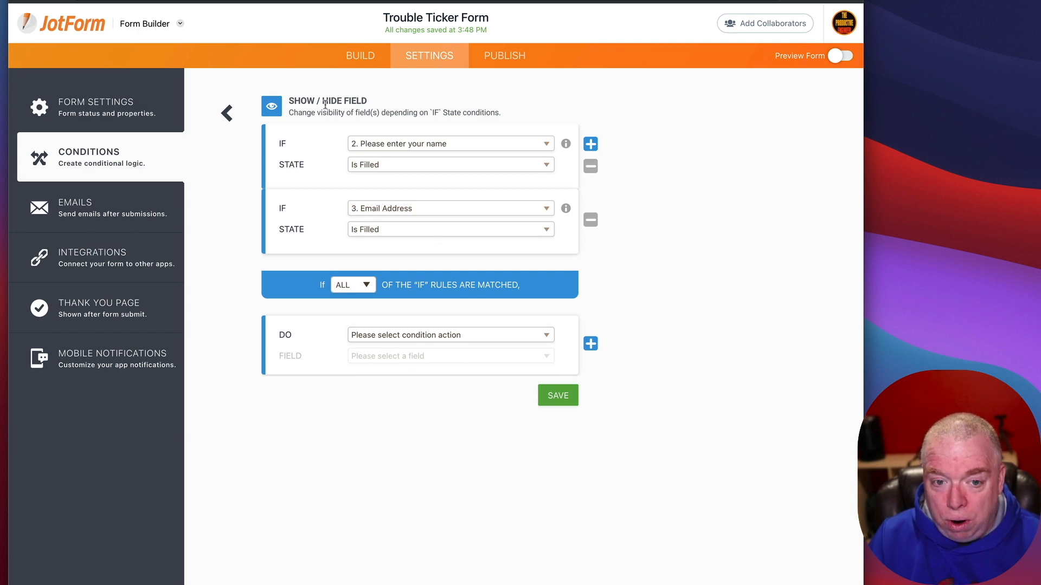
pyautogui.click(228, 117)
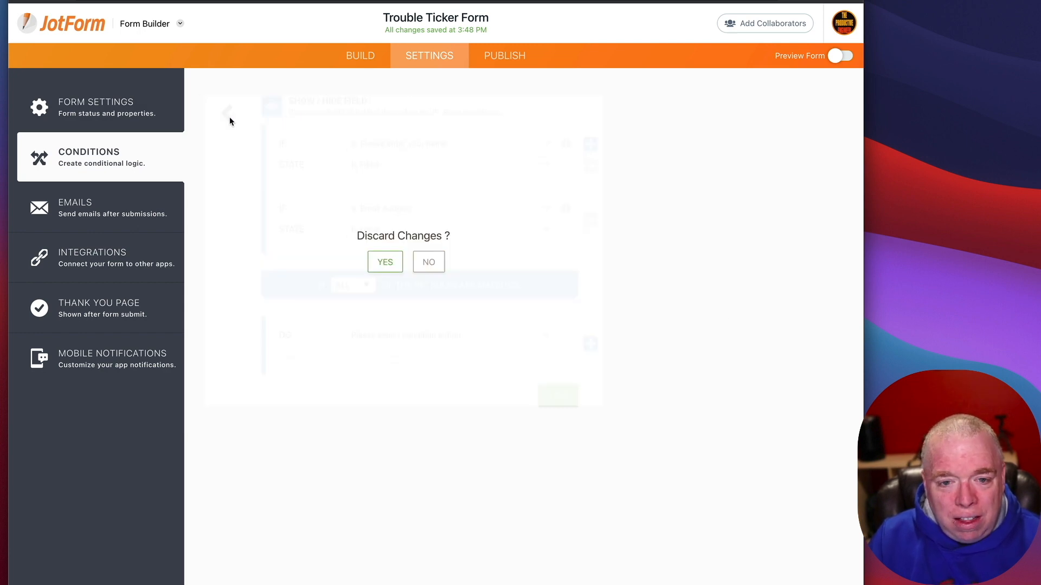
pyautogui.click(397, 268)
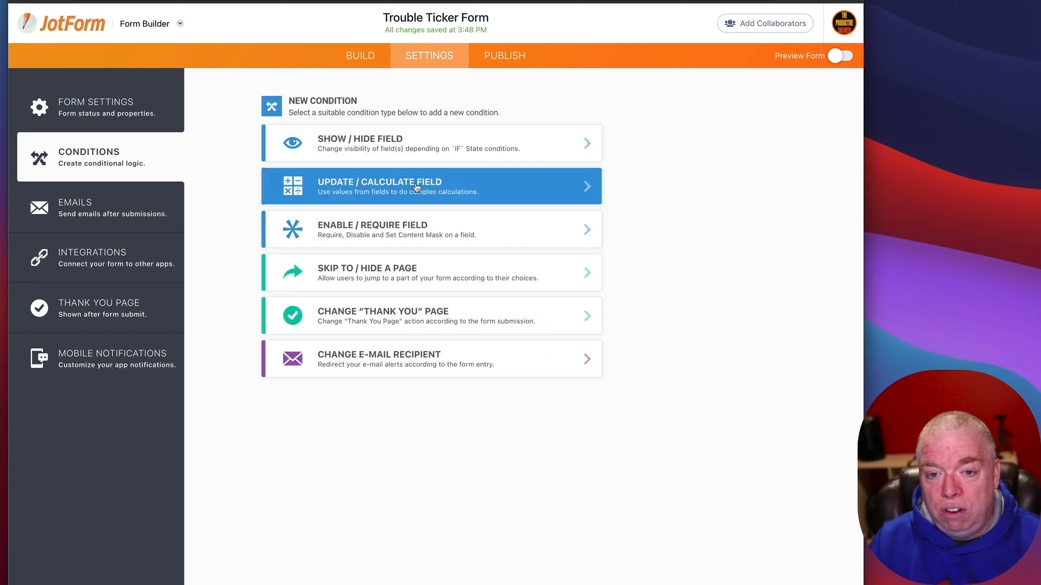
pyautogui.click(450, 179)
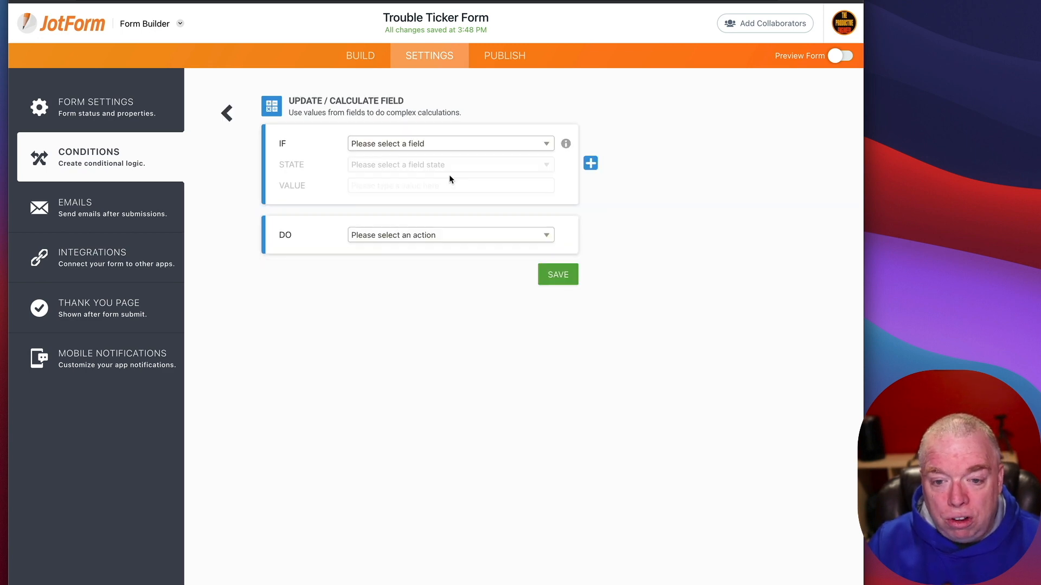
pyautogui.click(458, 144)
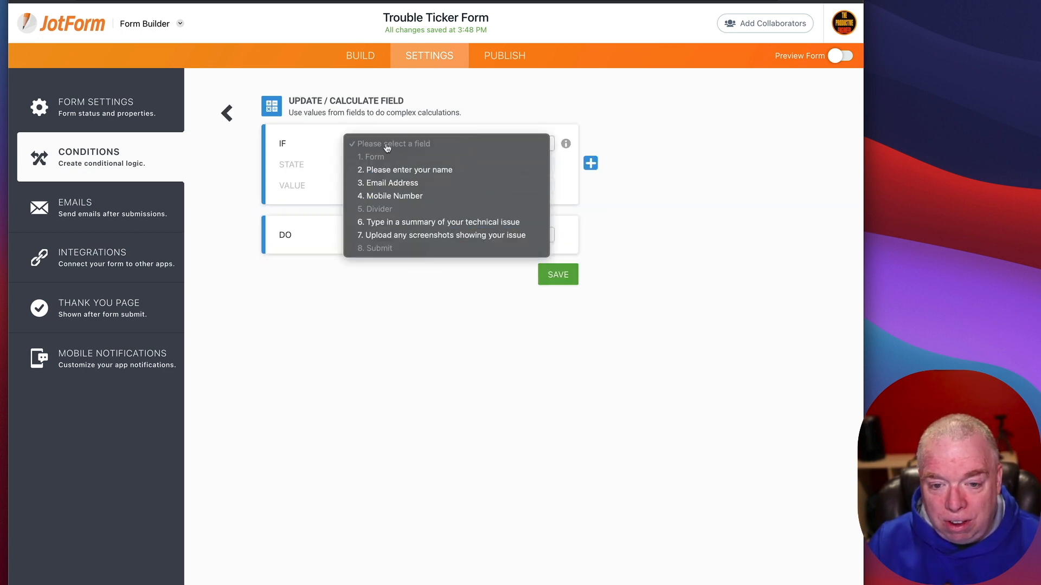
pyautogui.click(307, 334)
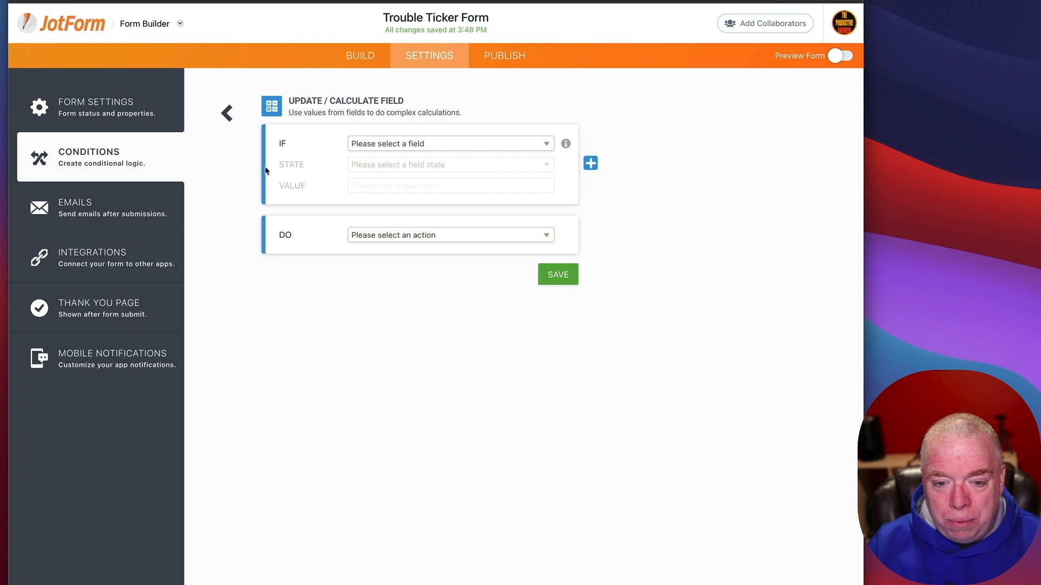
pyautogui.click(362, 234)
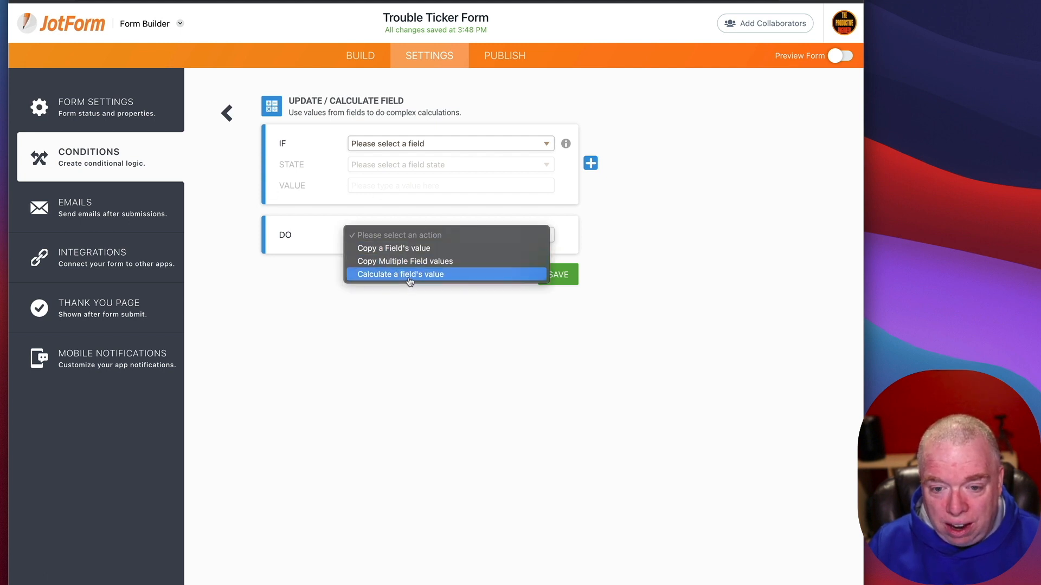
pyautogui.click(367, 355)
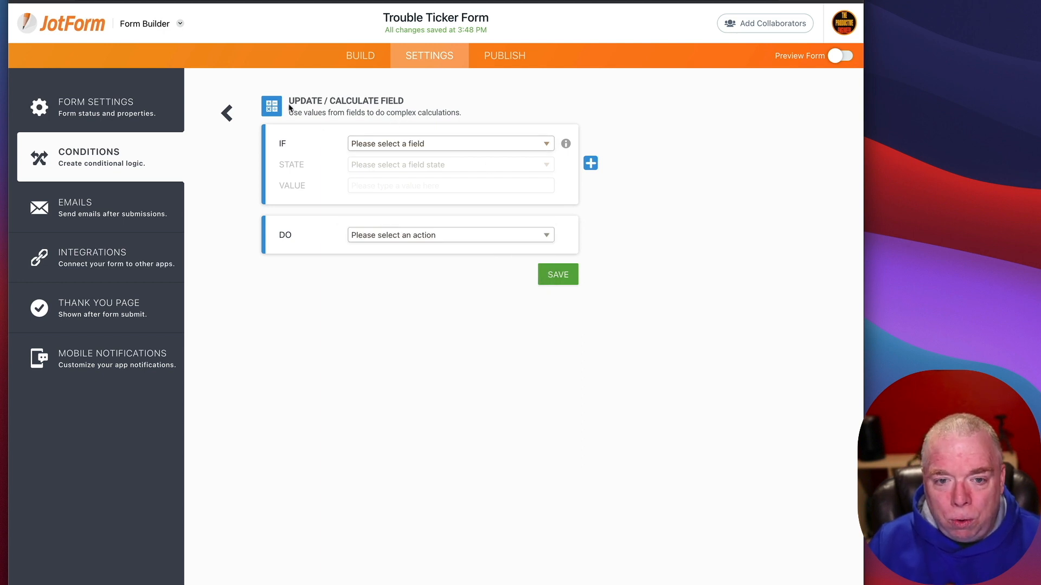
pyautogui.click(233, 114)
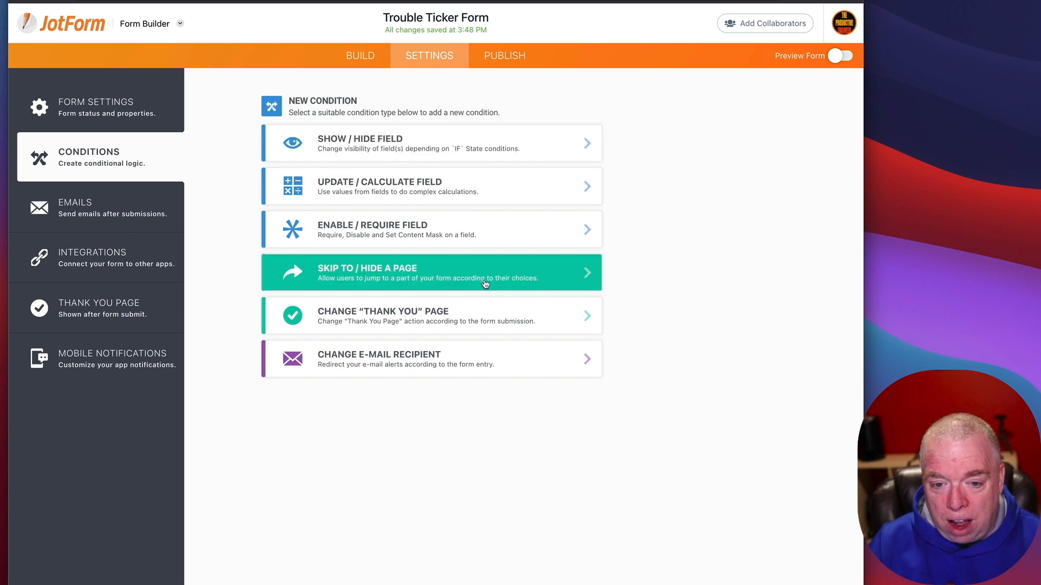
# Step: Start a Skip To a Page condition: IF Email Address Contains value 'gmail'
pyautogui.click(486, 290)
pyautogui.click(395, 136)
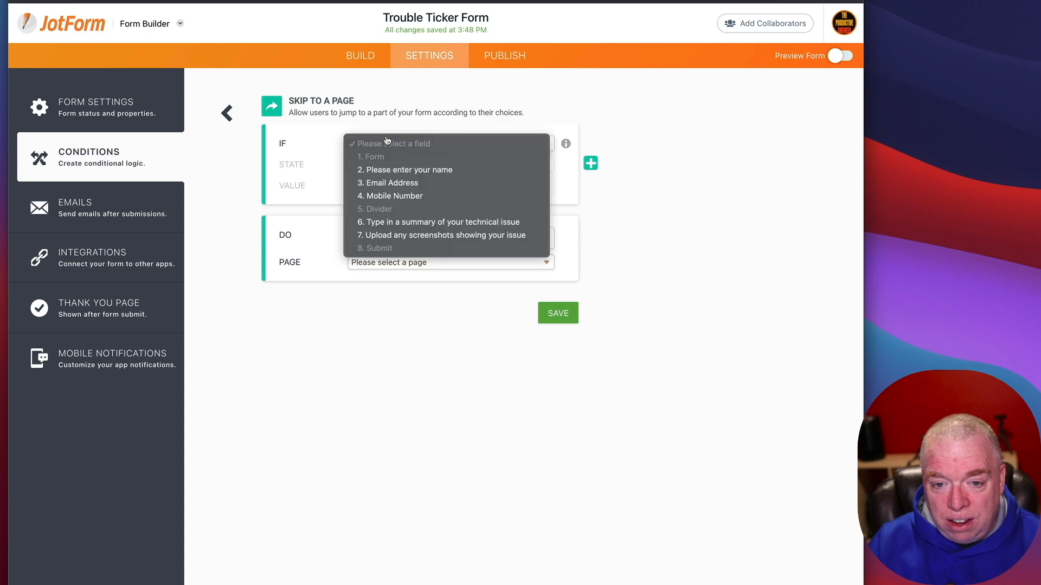
pyautogui.click(416, 100)
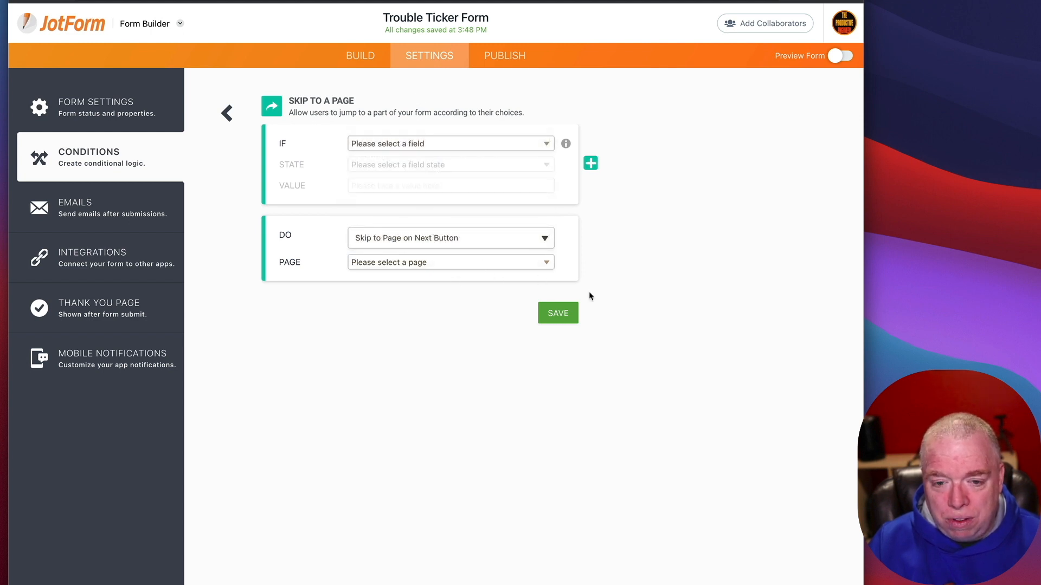
pyautogui.click(489, 147)
pyautogui.click(483, 182)
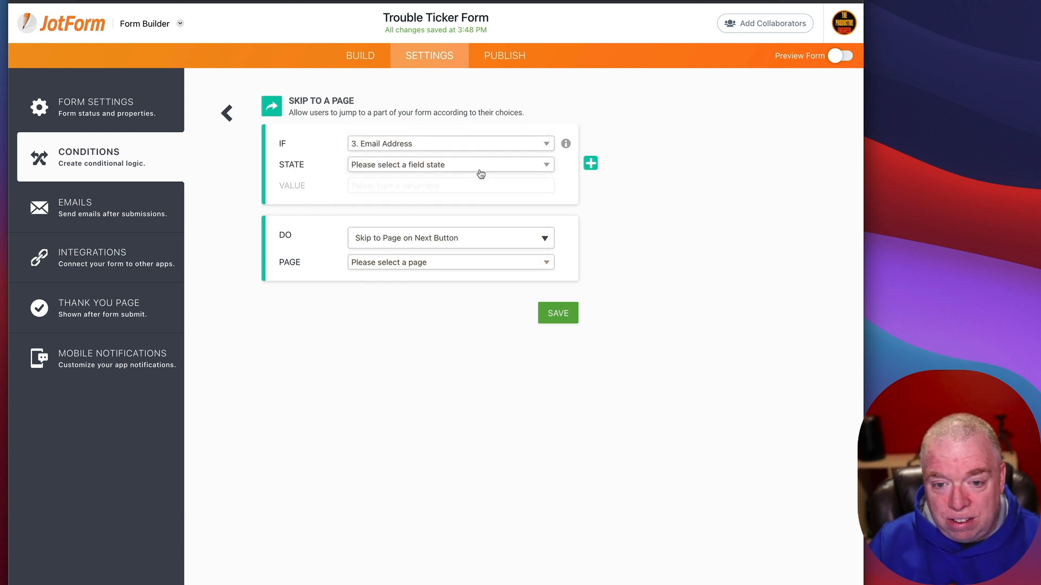
pyautogui.click(481, 171)
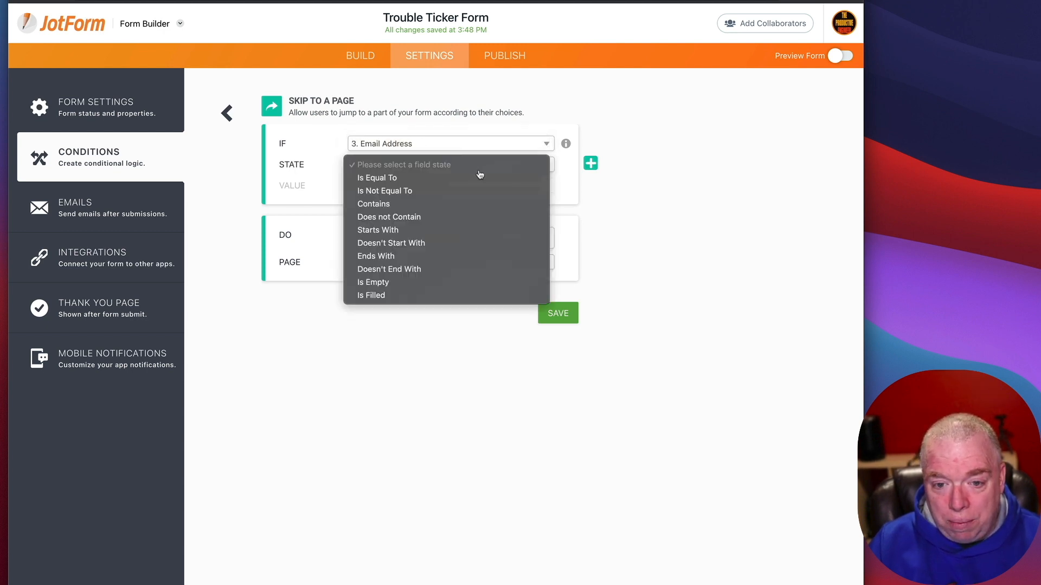
pyautogui.click(423, 205)
pyautogui.click(420, 186)
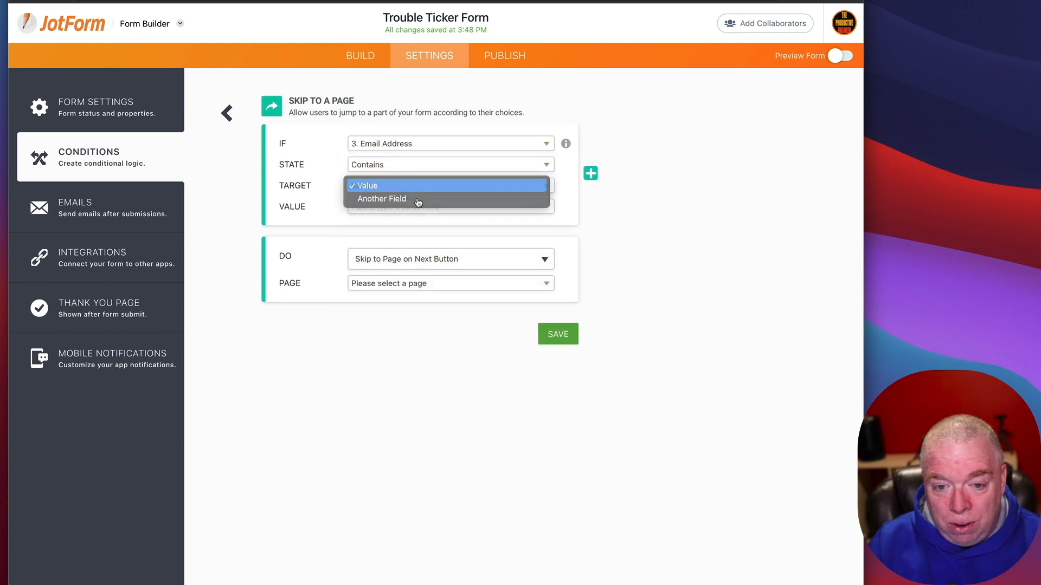
pyautogui.click(429, 207)
pyautogui.write('gmail')
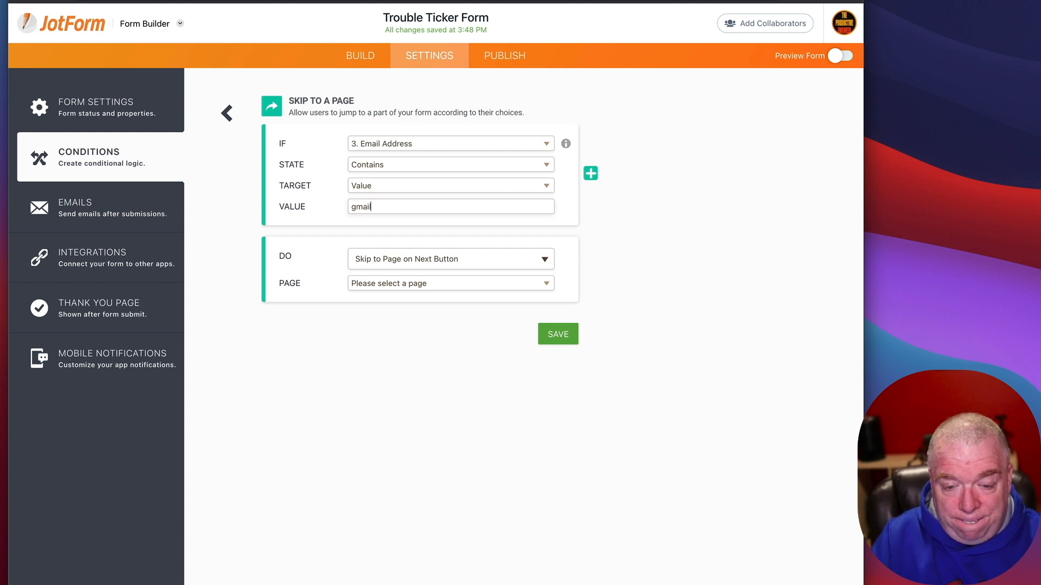
# Step: Check the DO action and page options, then discard the unfinished condition
pyautogui.click(469, 259)
pyautogui.click(469, 259)
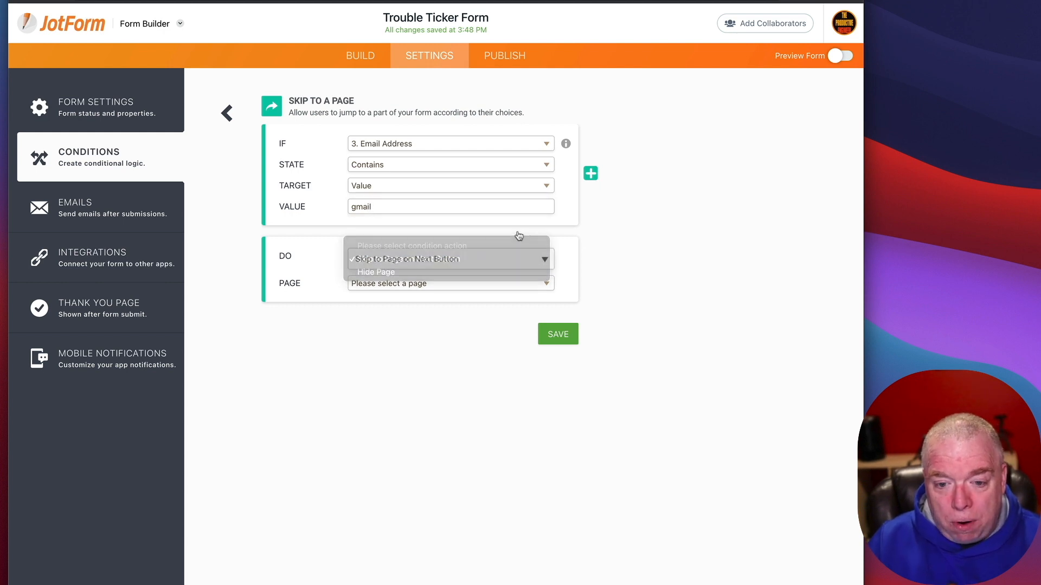
pyautogui.click(486, 284)
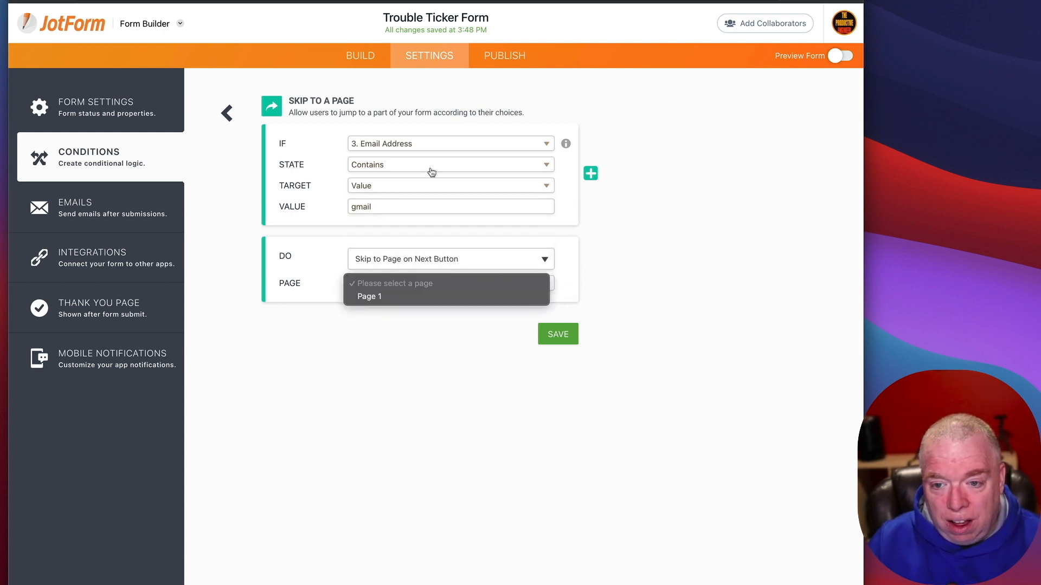
pyautogui.click(419, 187)
pyautogui.click(226, 113)
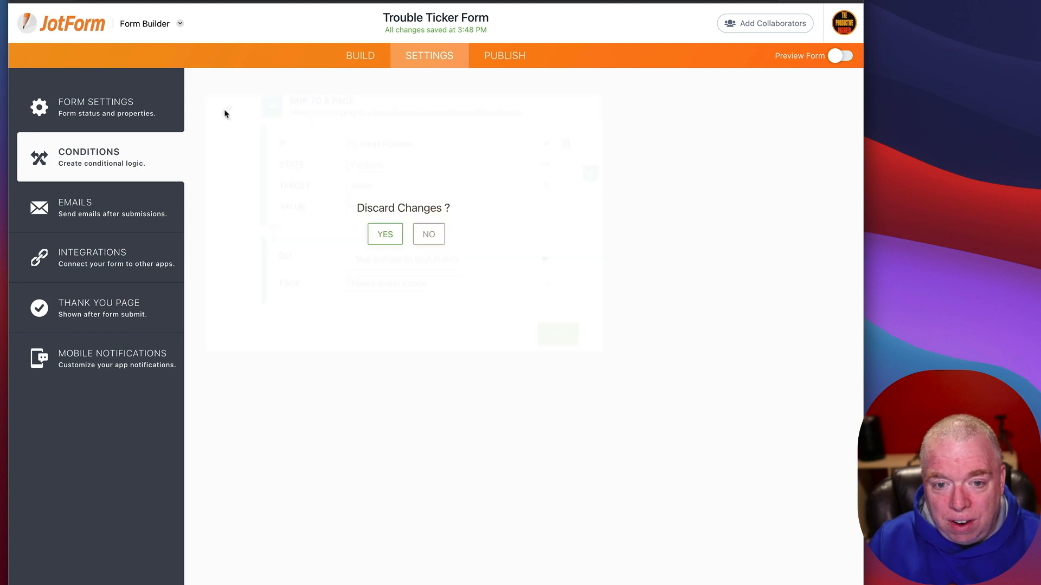
pyautogui.click(386, 233)
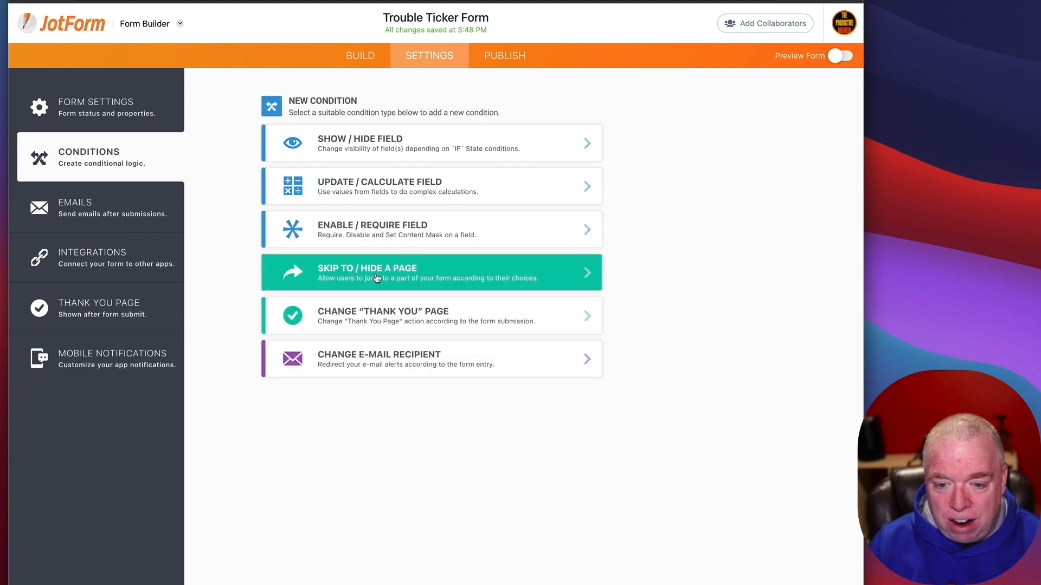
pyautogui.click(337, 319)
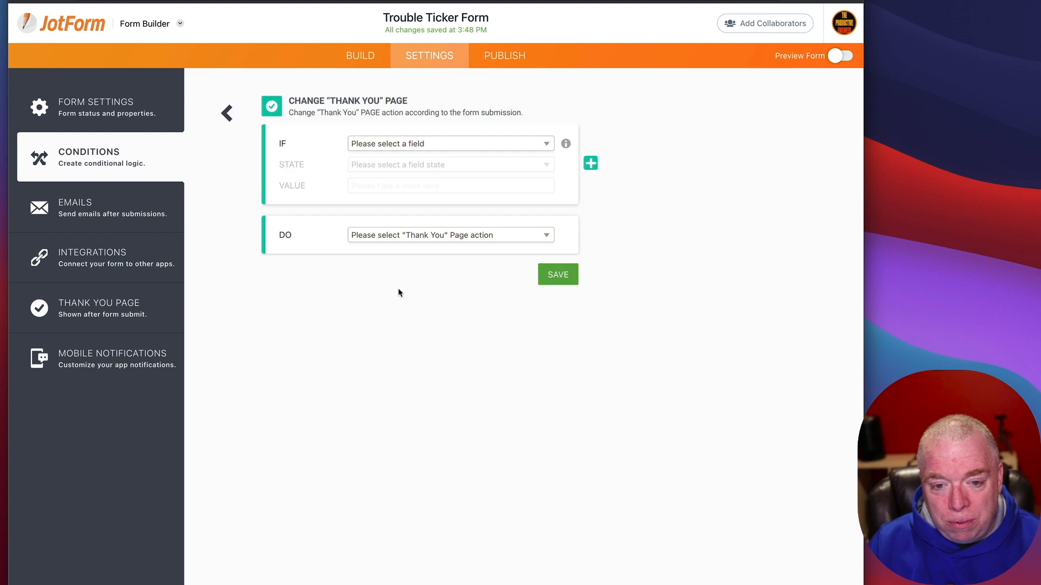
pyautogui.click(443, 146)
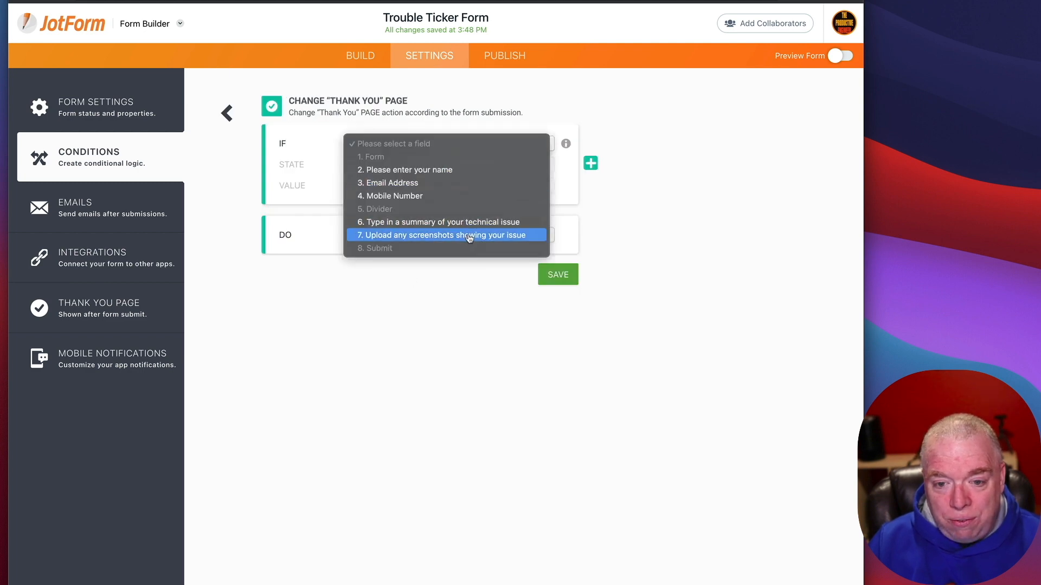
pyautogui.click(469, 238)
pyautogui.click(444, 164)
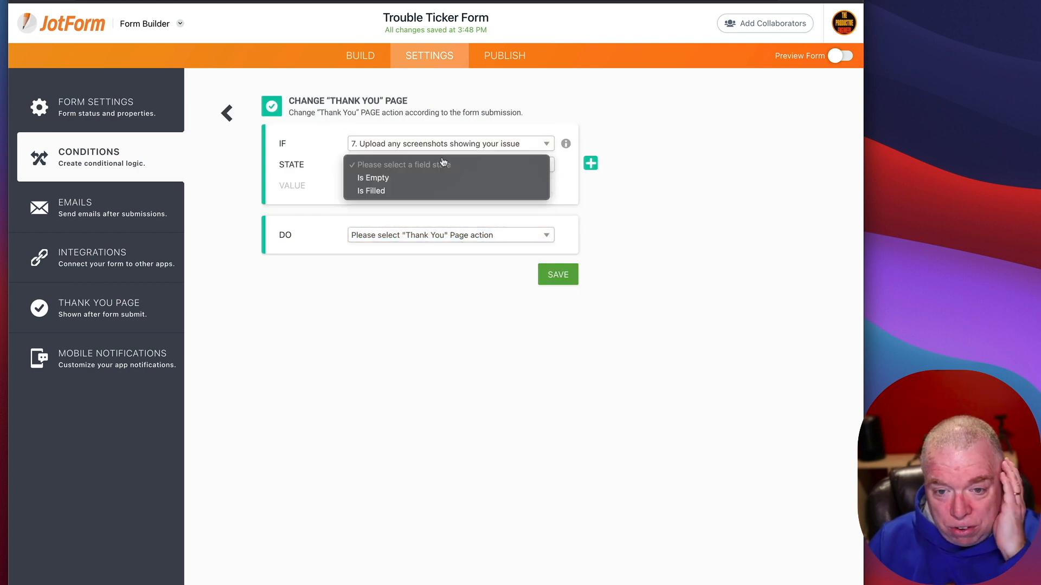
pyautogui.click(430, 191)
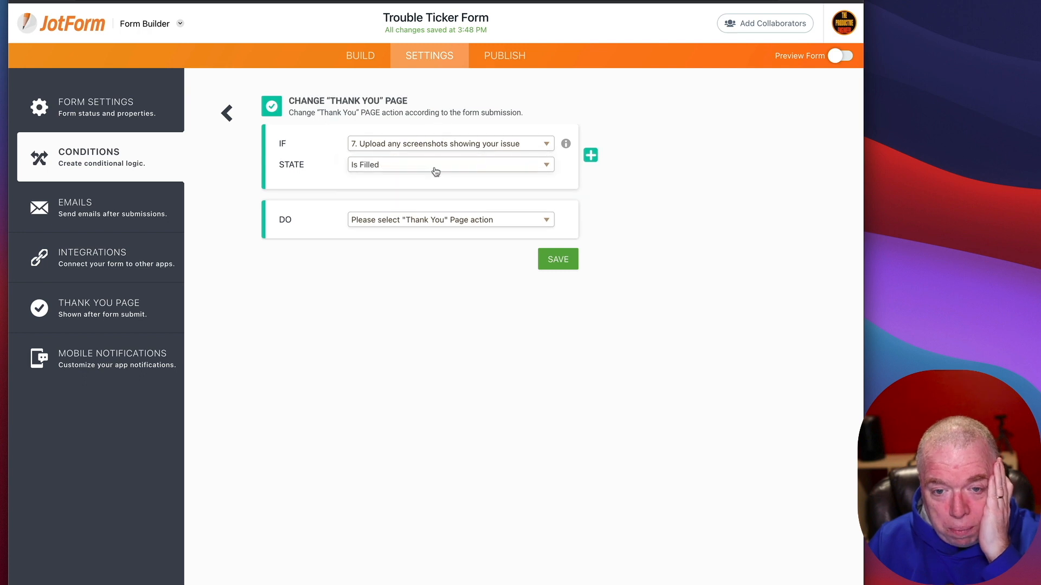
pyautogui.click(448, 225)
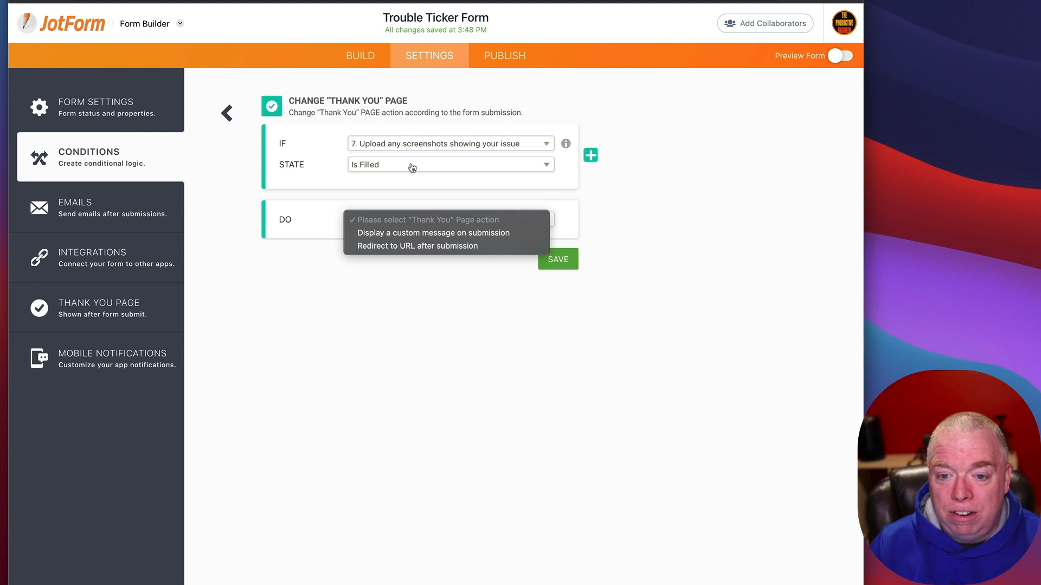
pyautogui.click(457, 296)
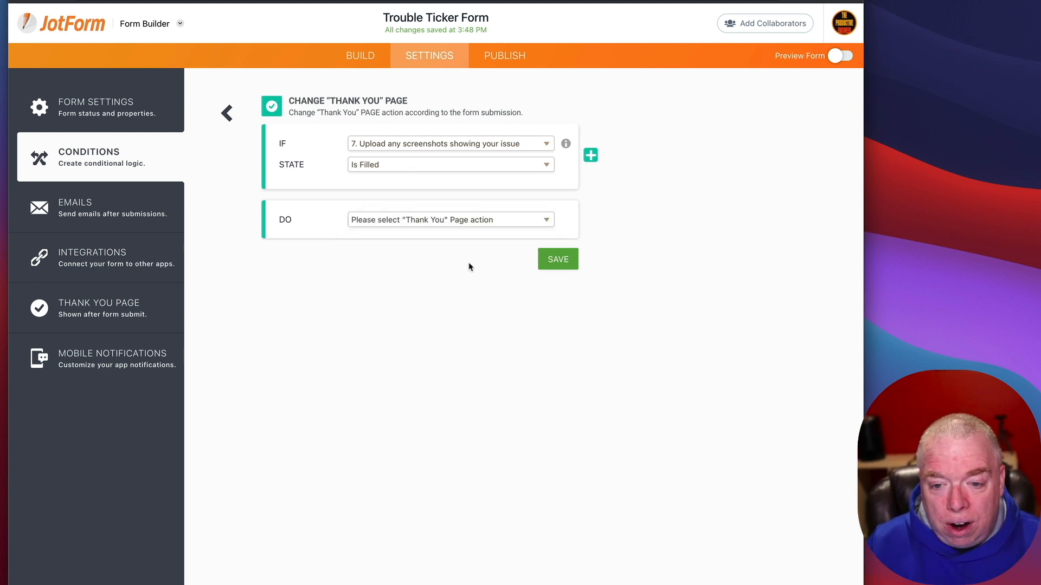
pyautogui.click(227, 113)
pyautogui.click(384, 234)
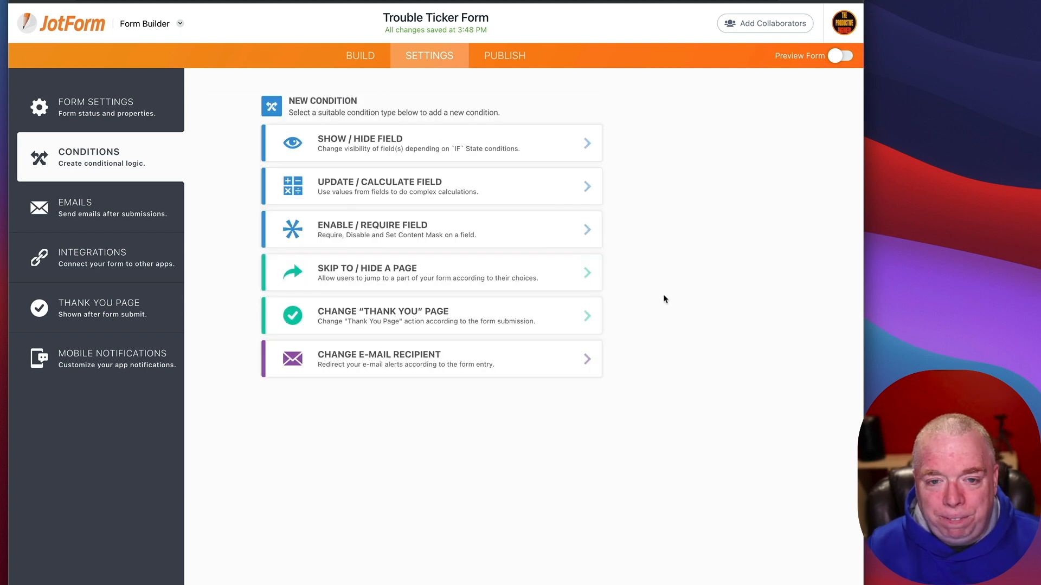
# Step: Go to the Emails settings showing Autoresponder 1 and start adding a new email
pyautogui.click(130, 202)
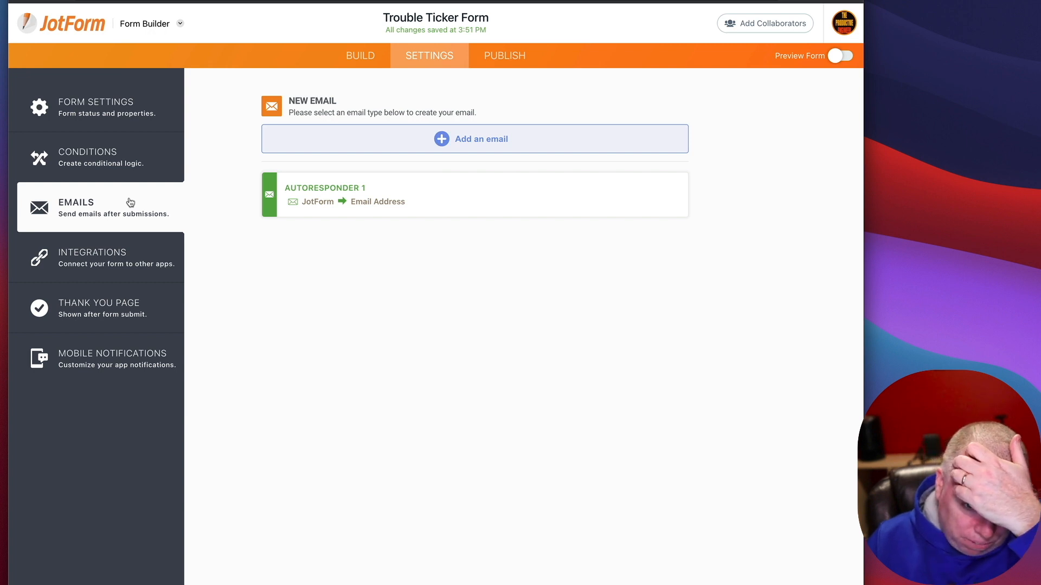
pyautogui.moveTo(390, 202)
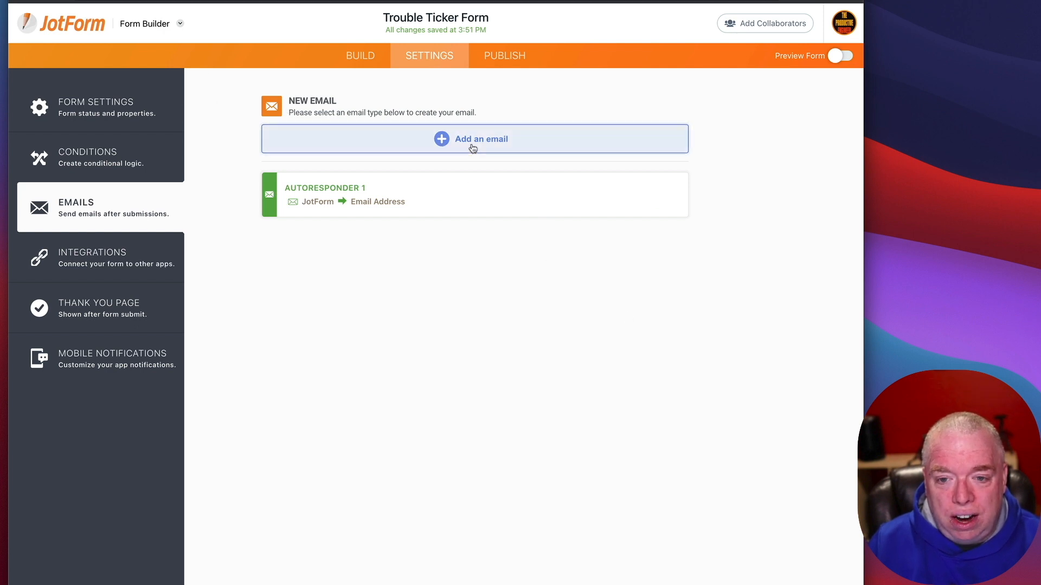
pyautogui.click(472, 144)
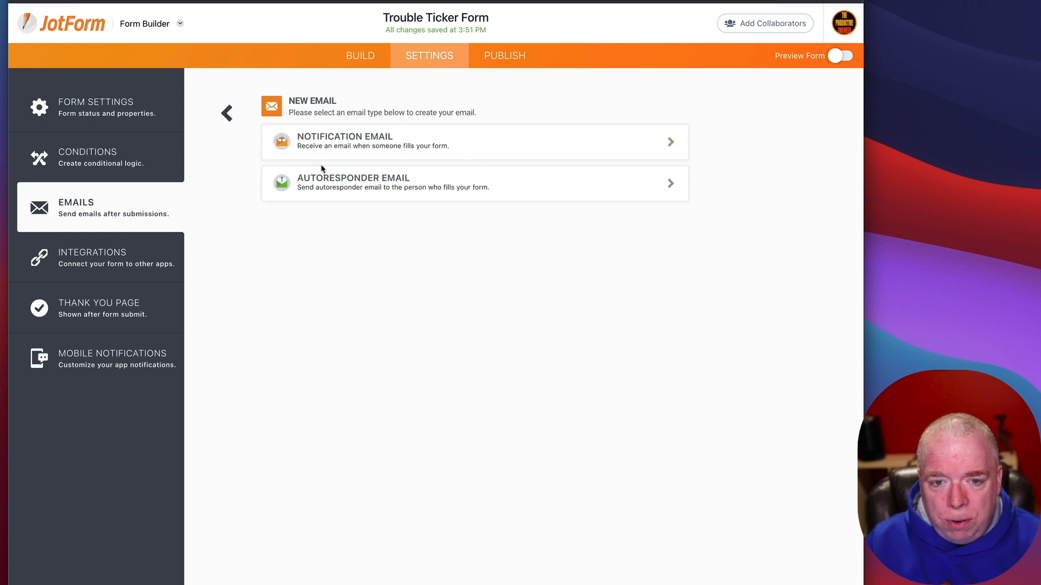
# Step: Add Autoresponder 2, review its default subject and field table, and select the content table
pyautogui.click(379, 186)
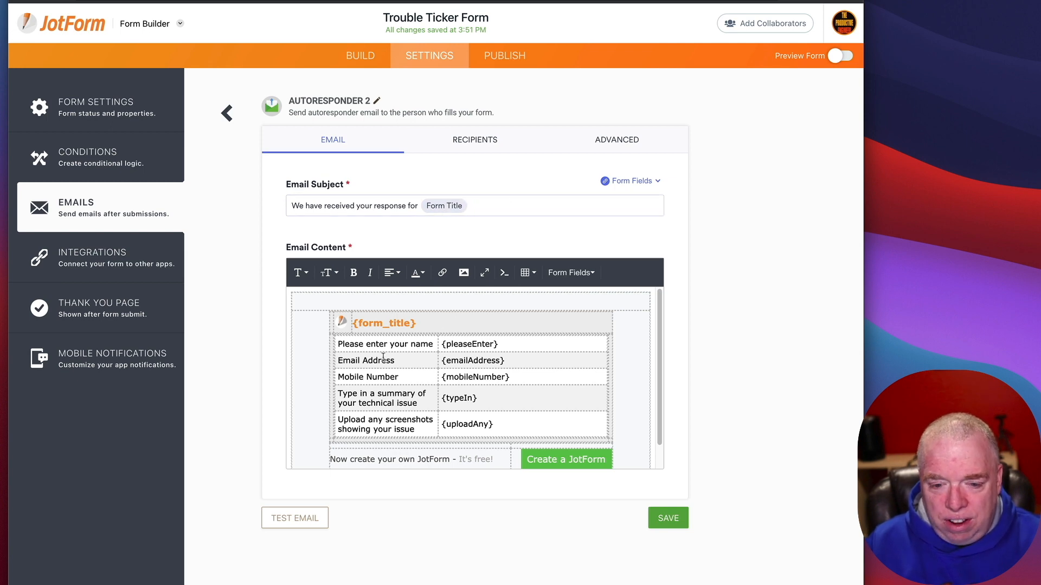
pyautogui.scroll(-1, 466, 352)
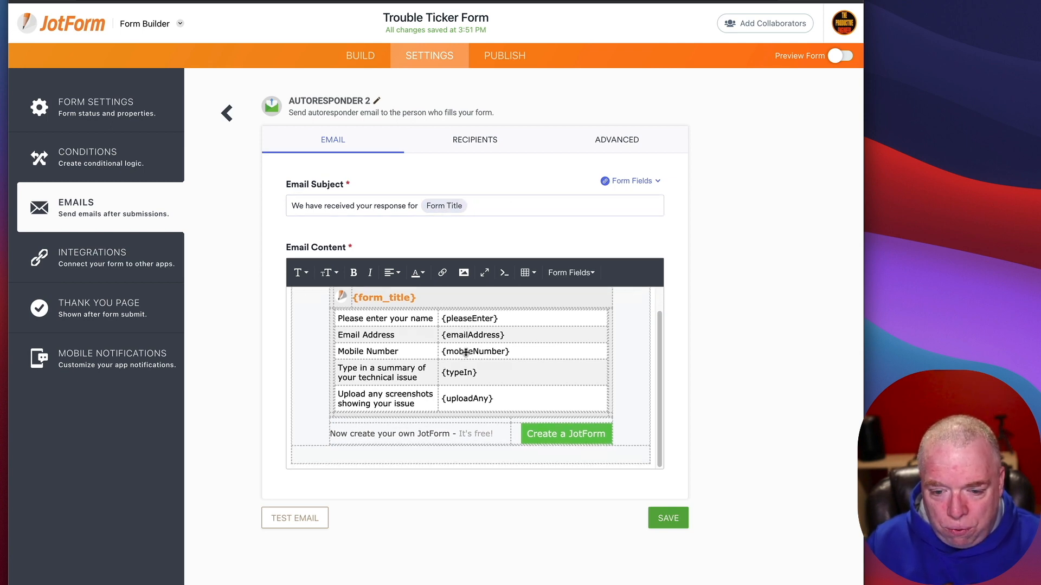
pyautogui.scroll(1, 465, 353)
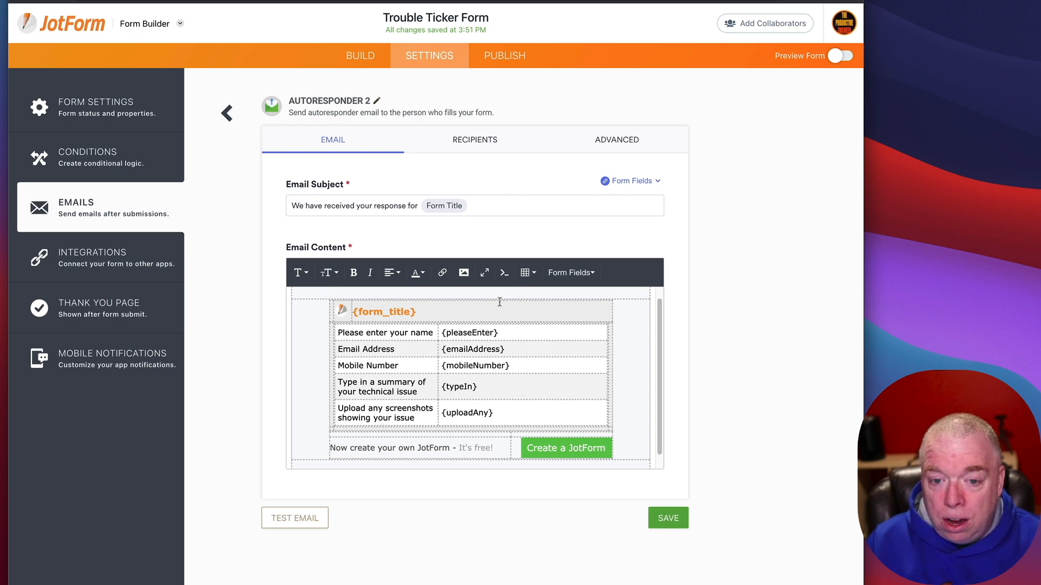
pyautogui.scroll(-1, 458, 382)
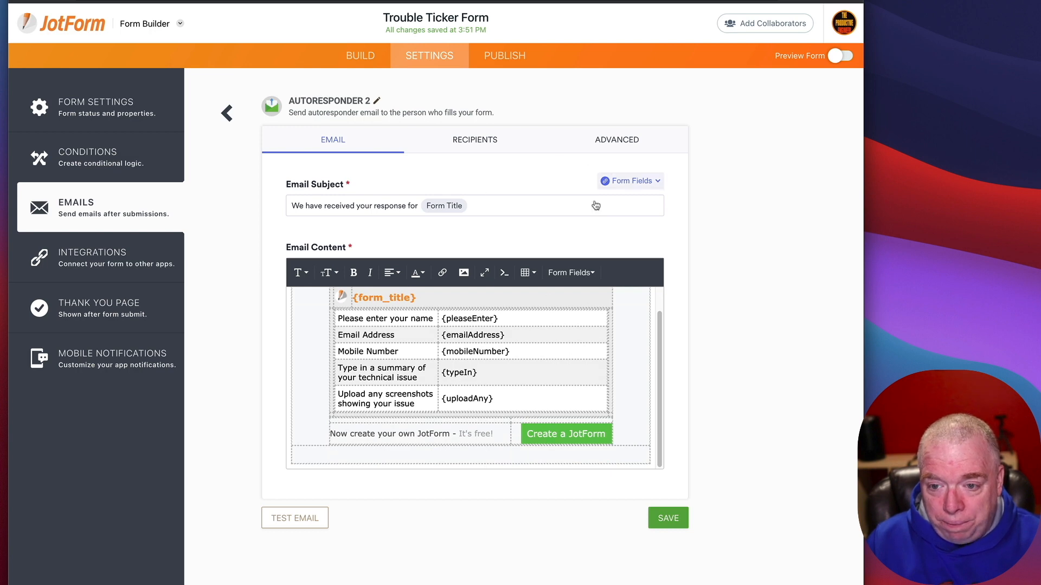
pyautogui.scroll(2, 601, 393)
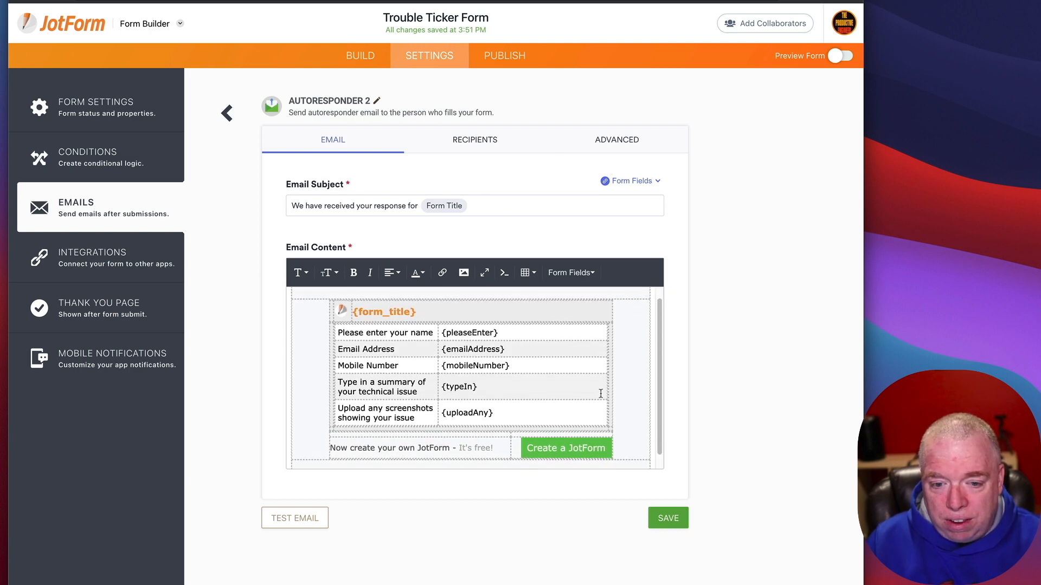
pyautogui.click(402, 291)
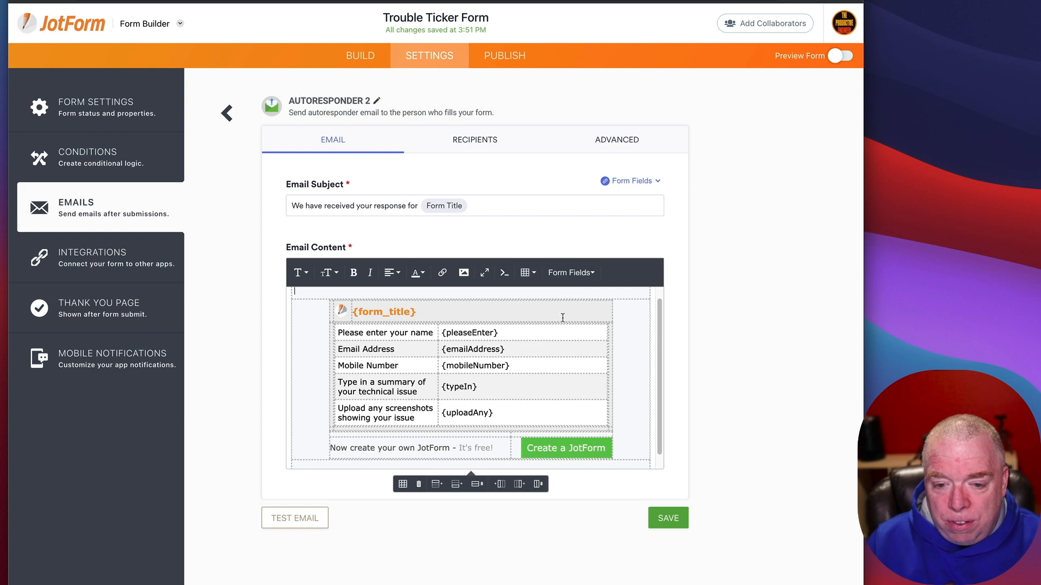
# Step: Check Autoresponder 2's recipients, then its Advanced settings down to the Sender Email
pyautogui.click(504, 145)
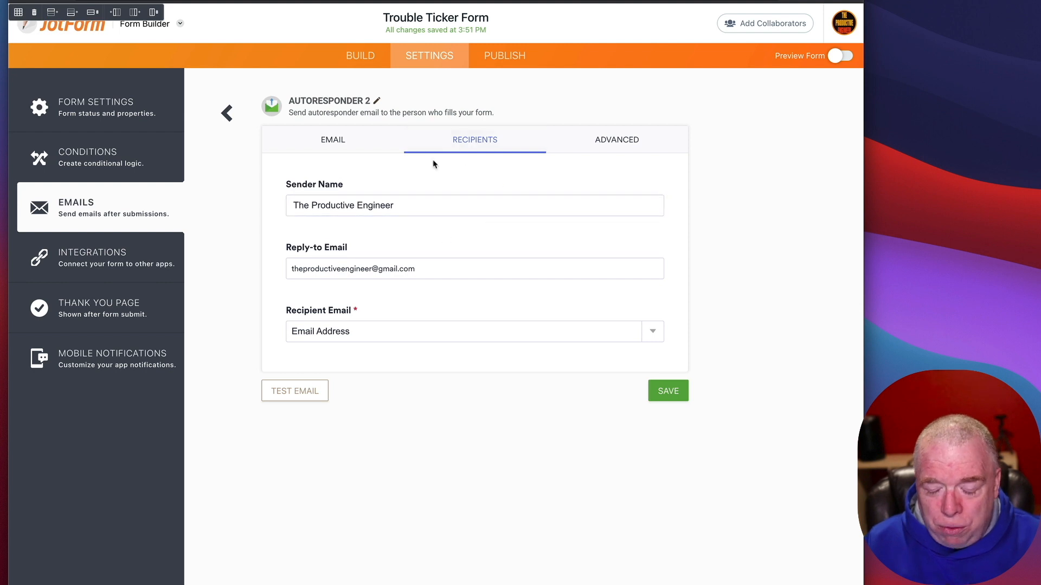
pyautogui.click(647, 136)
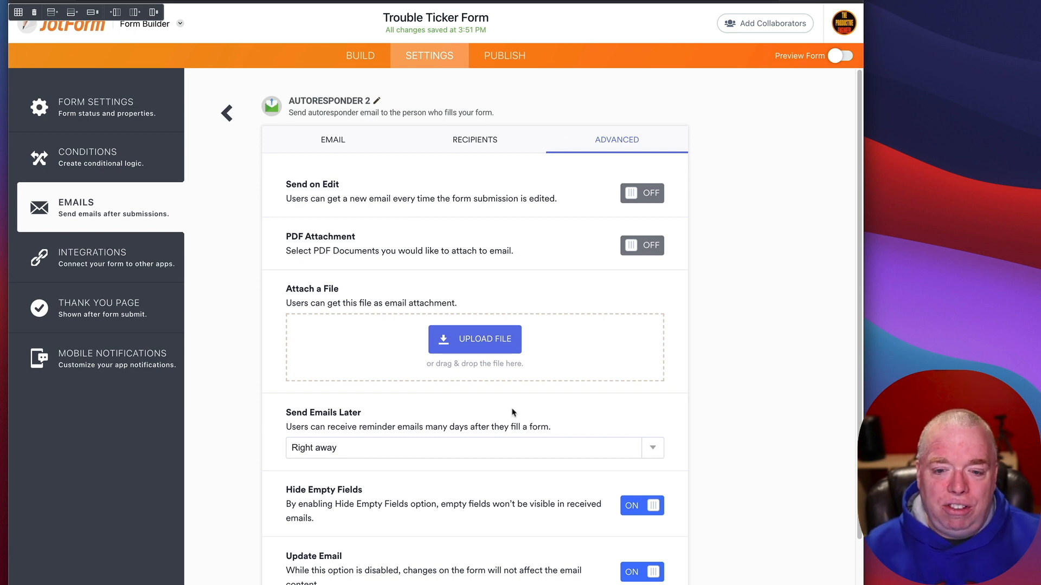
pyautogui.scroll(-3, 615, 425)
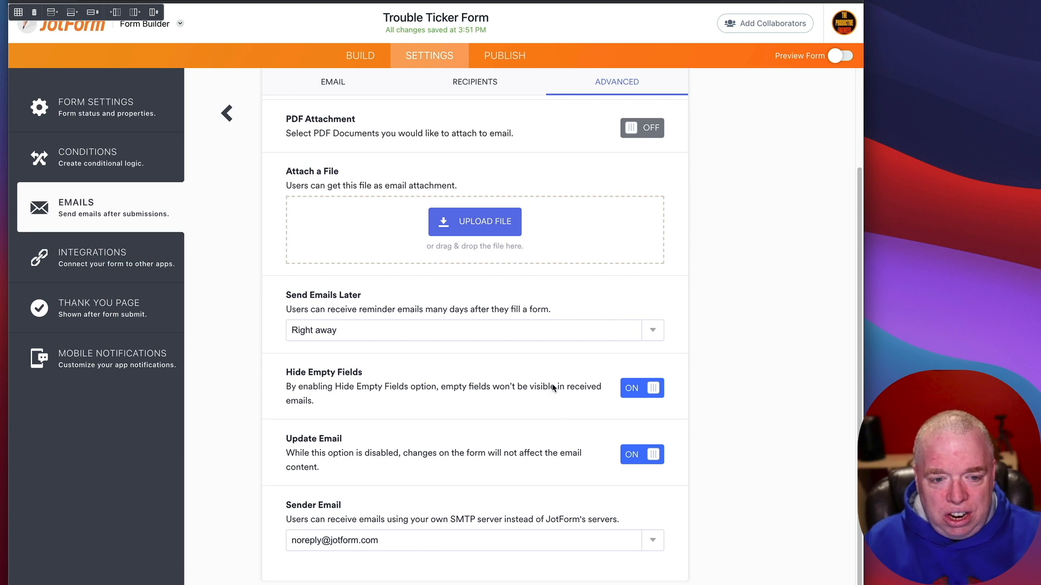
# Step: Look at the Google Sheets integration, then bring up the Thank You Page settings
pyautogui.click(115, 249)
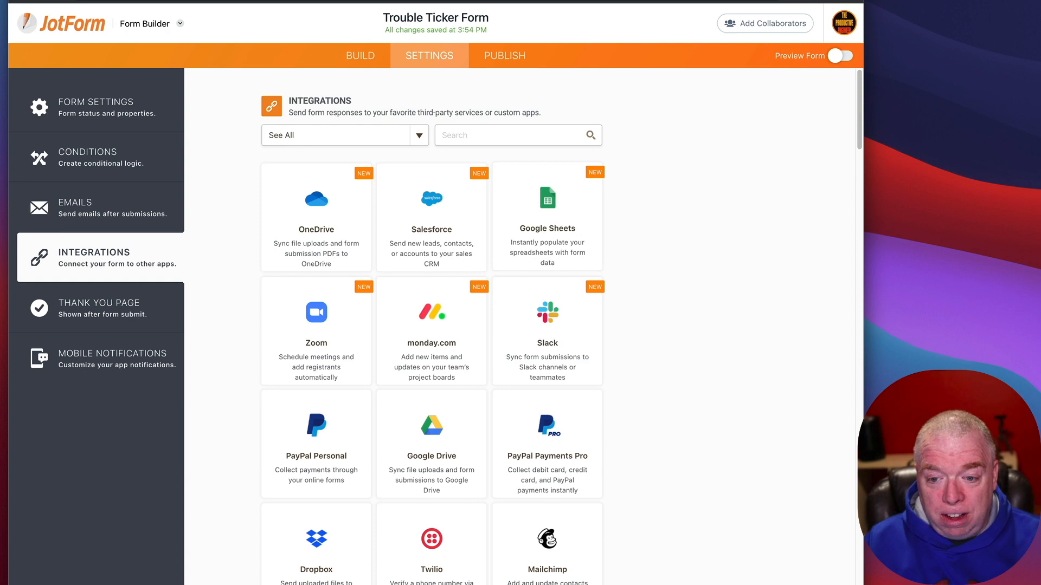
pyautogui.click(576, 233)
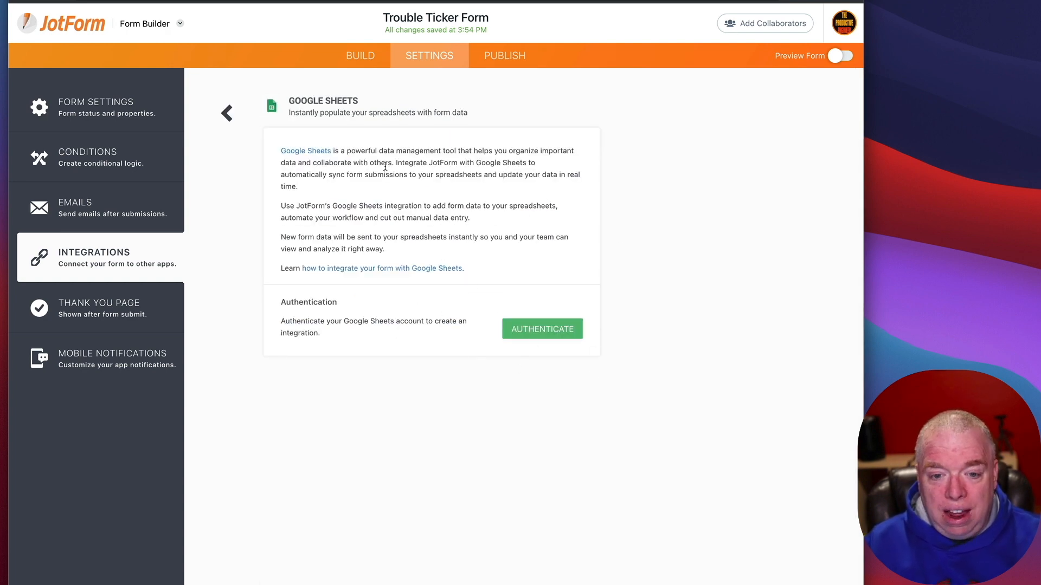
pyautogui.click(220, 115)
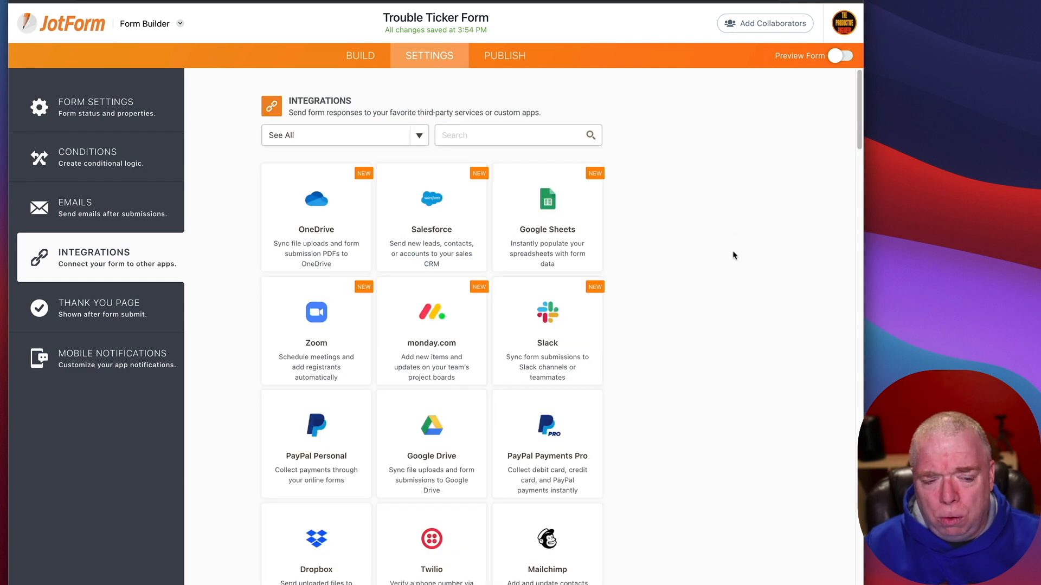
pyautogui.click(156, 302)
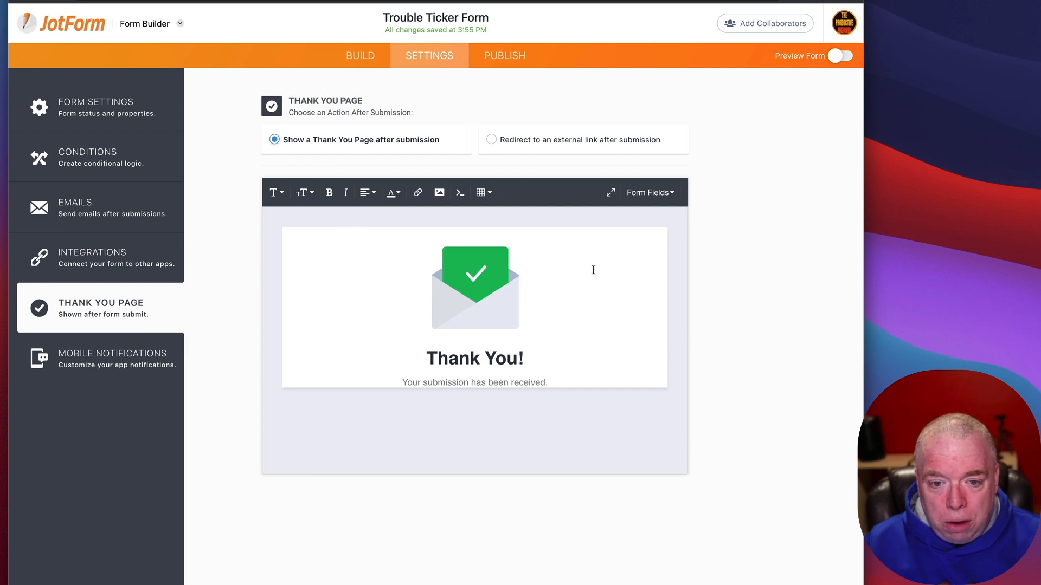
# Step: Choose 'Redirect to an external link after submission', then view Mobile Notifications
pyautogui.click(500, 139)
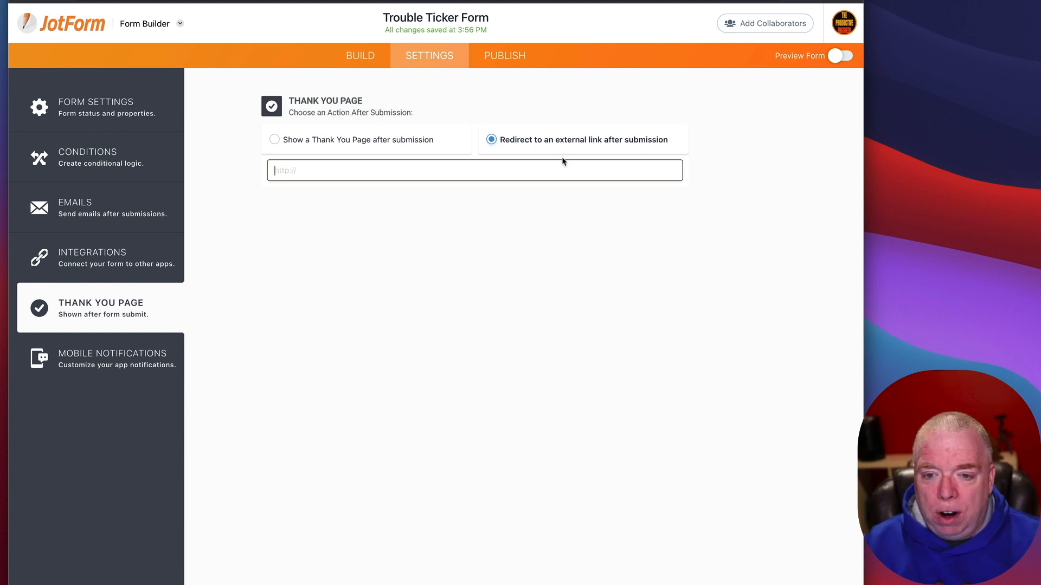
pyautogui.click(132, 354)
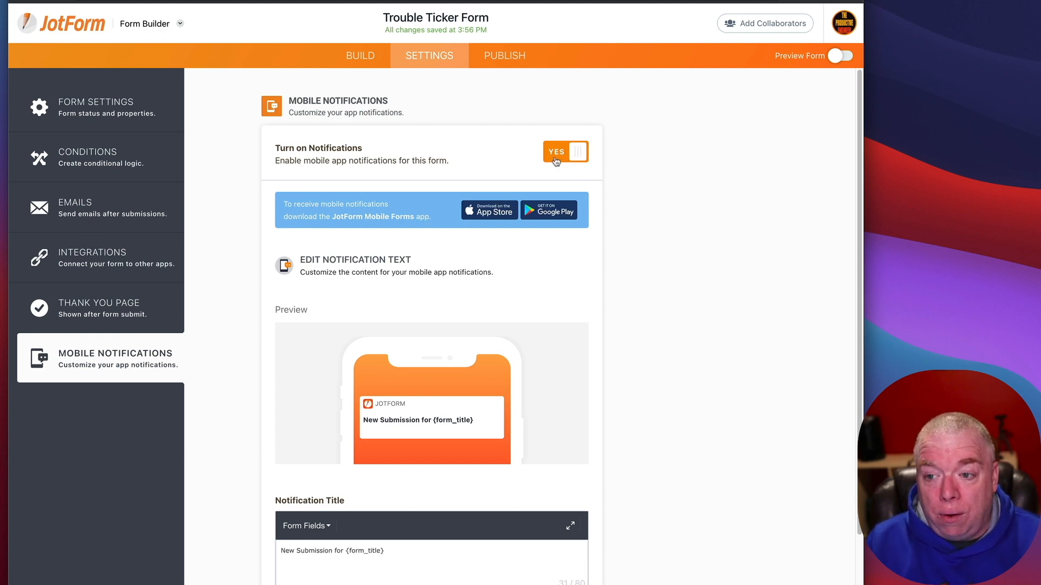
# Step: Go to the Publish tab's Quick Share page with the form's direct link
pyautogui.click(502, 58)
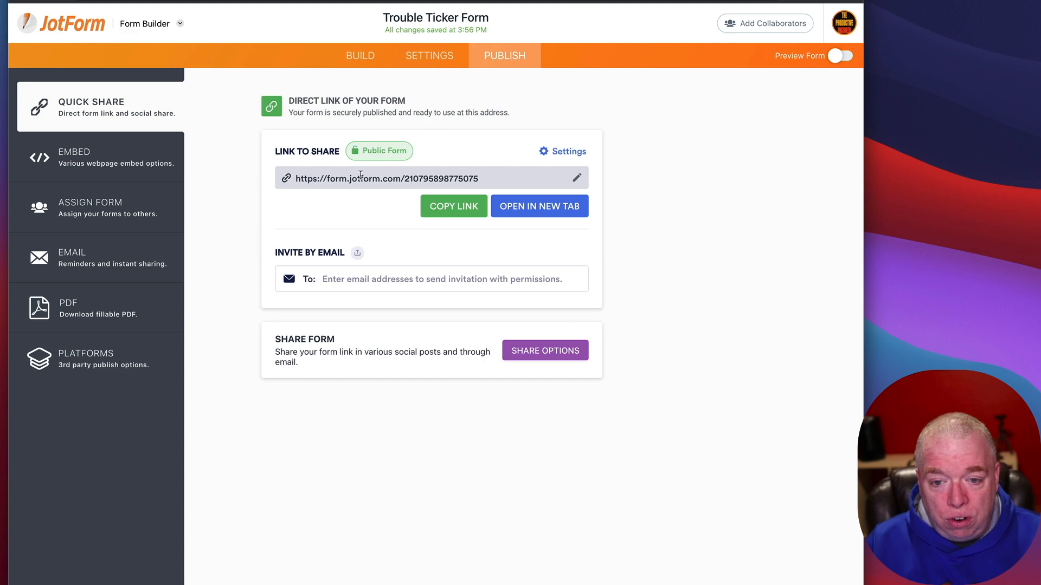
# Step: Copy the form's shareable link and launch the live form in a new tab
pyautogui.click(438, 208)
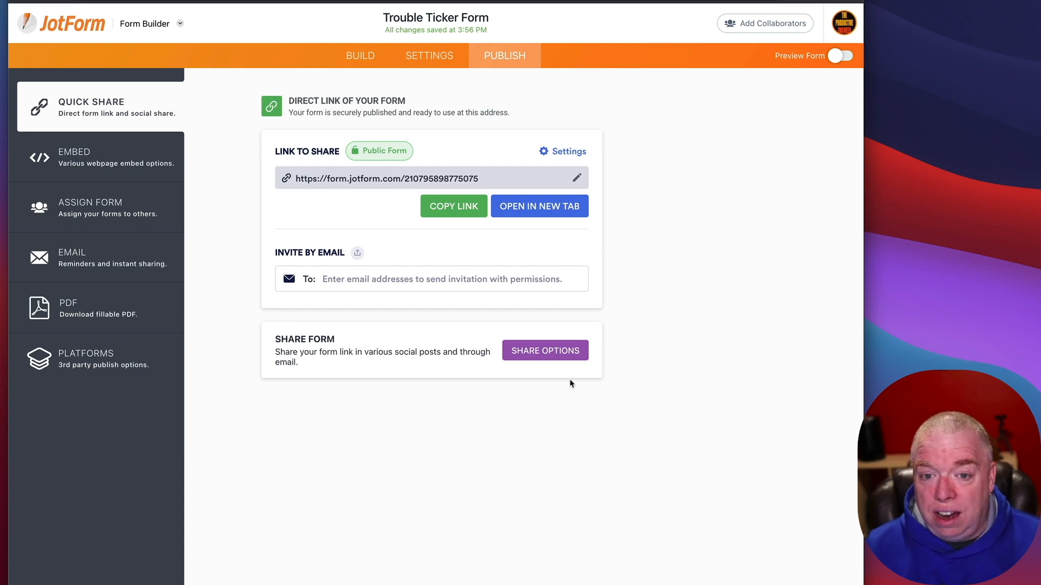
pyautogui.click(553, 206)
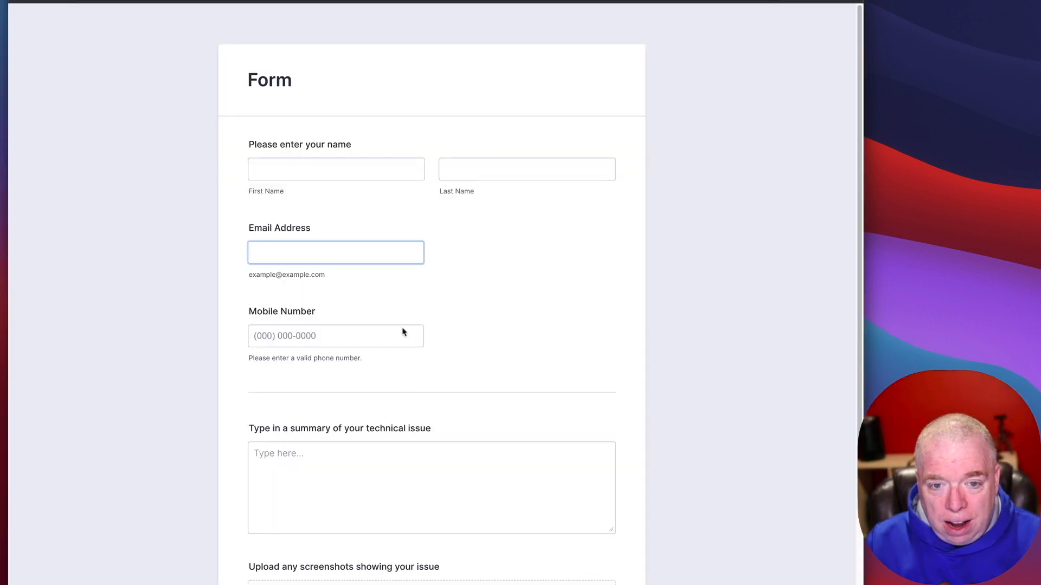
pyautogui.scroll(-3, 404, 379)
pyautogui.scroll(3, 337, 329)
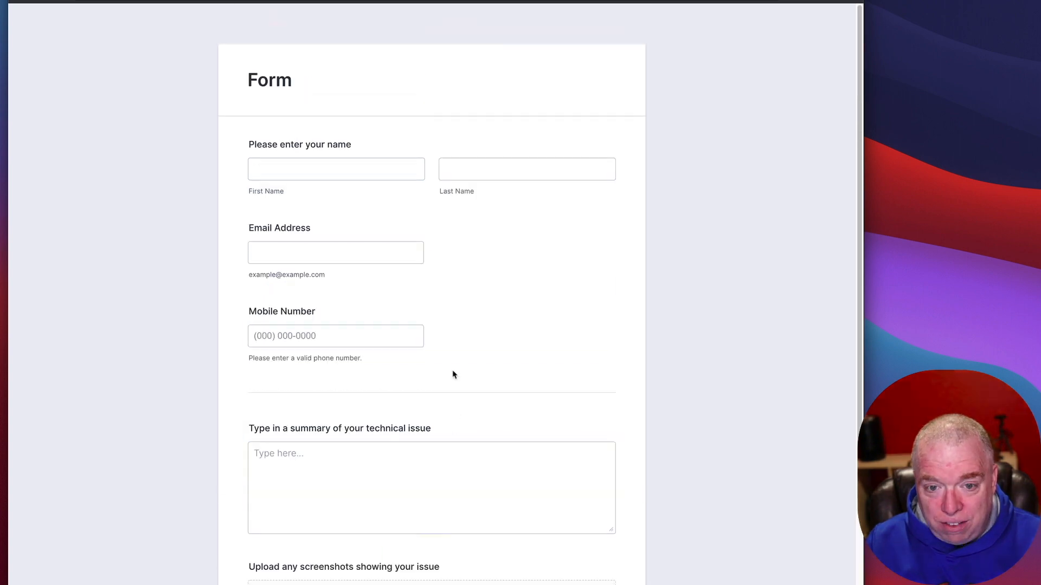
pyautogui.scroll(-4, 352, 279)
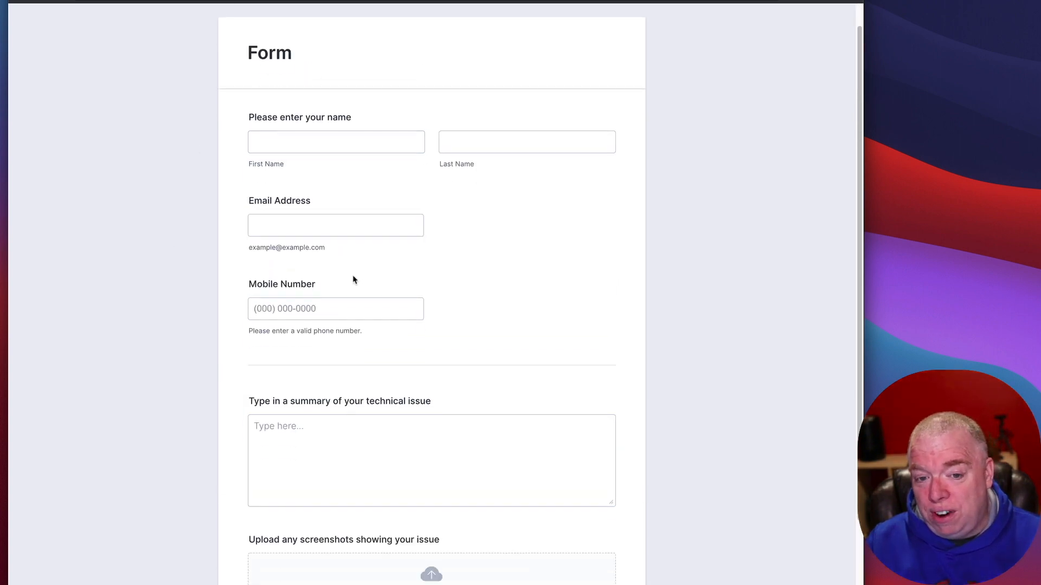
pyautogui.scroll(4, 477, 303)
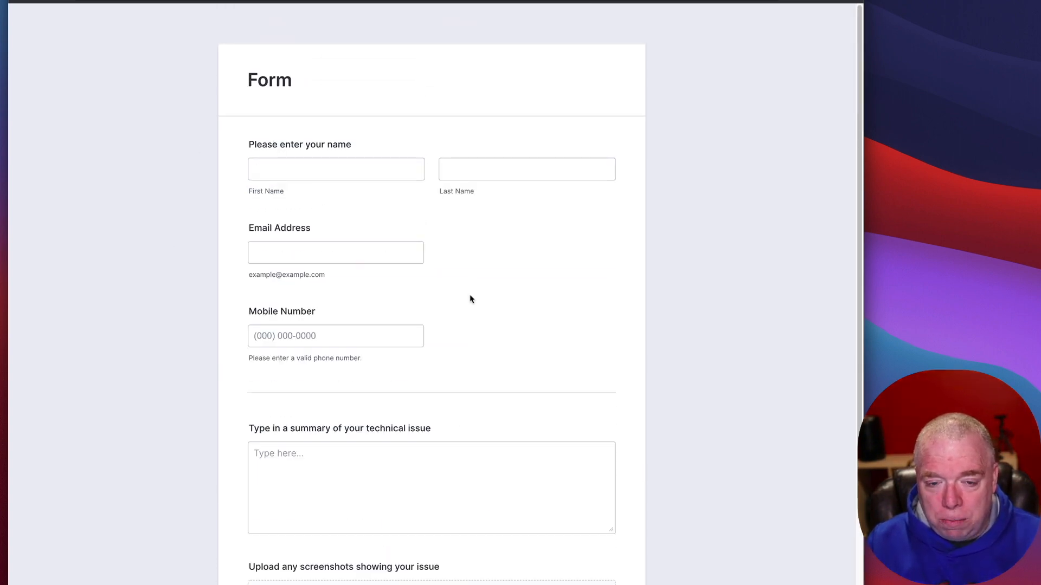
pyautogui.scroll(-3, 471, 299)
pyautogui.click(469, 296)
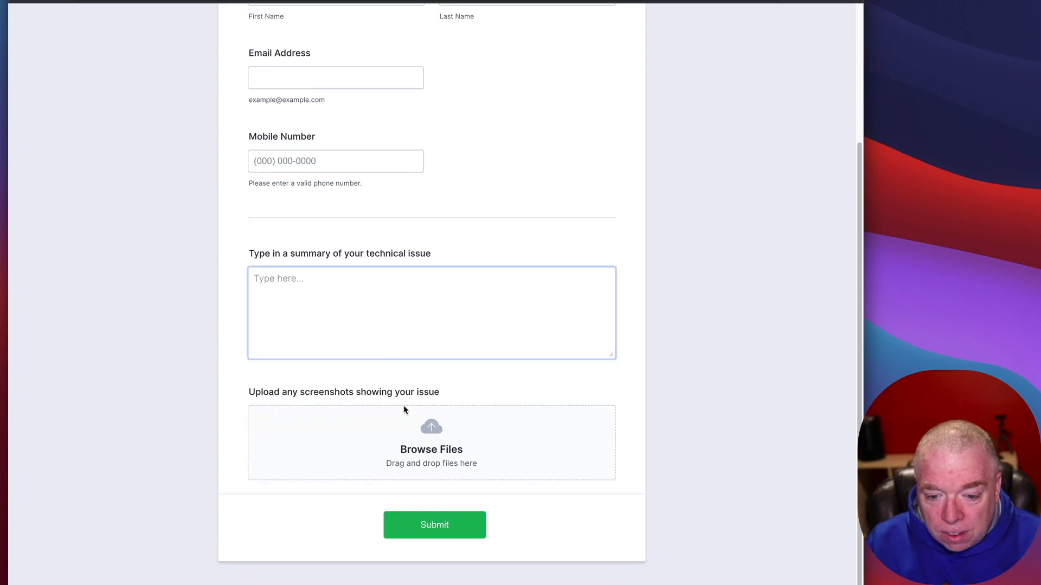
pyautogui.scroll(3, 454, 274)
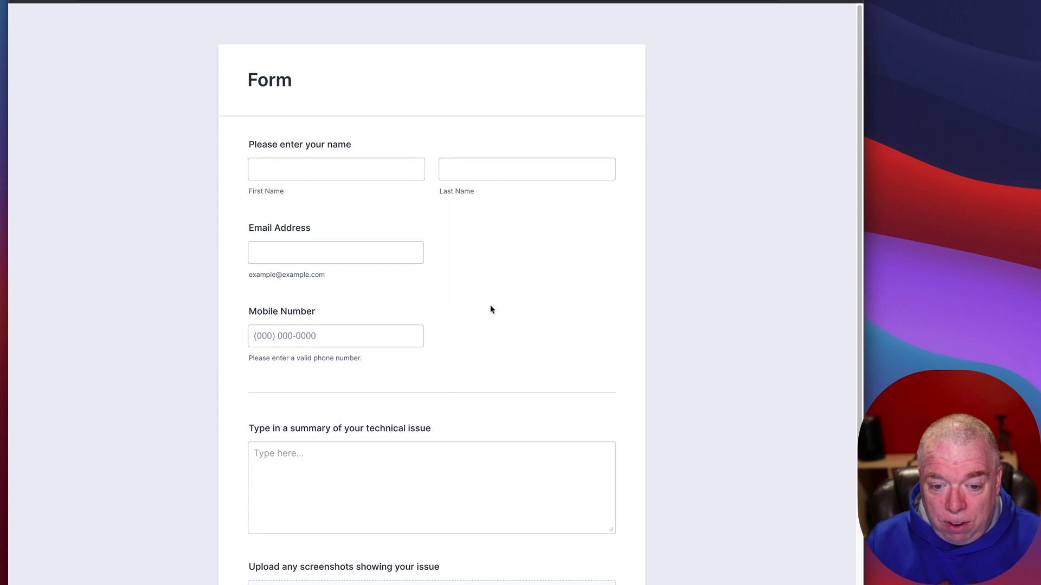
pyautogui.scroll(-3, 493, 307)
pyautogui.scroll(3, 493, 306)
# Step: Enter the submitter's first and last name, e-mail address and mobile number
pyautogui.click(358, 169)
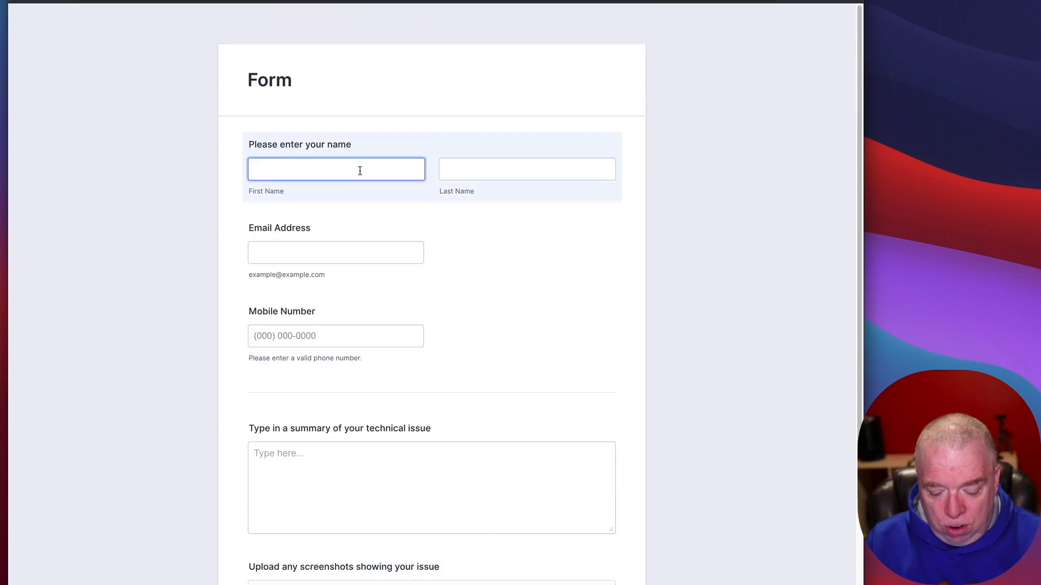
pyautogui.press('Tab')
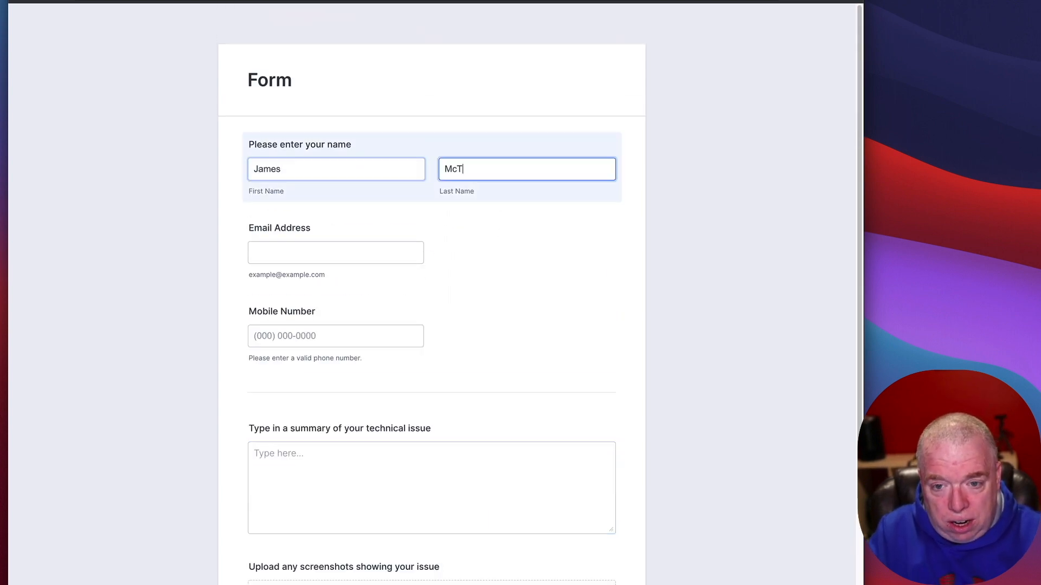
pyautogui.press('Tab')
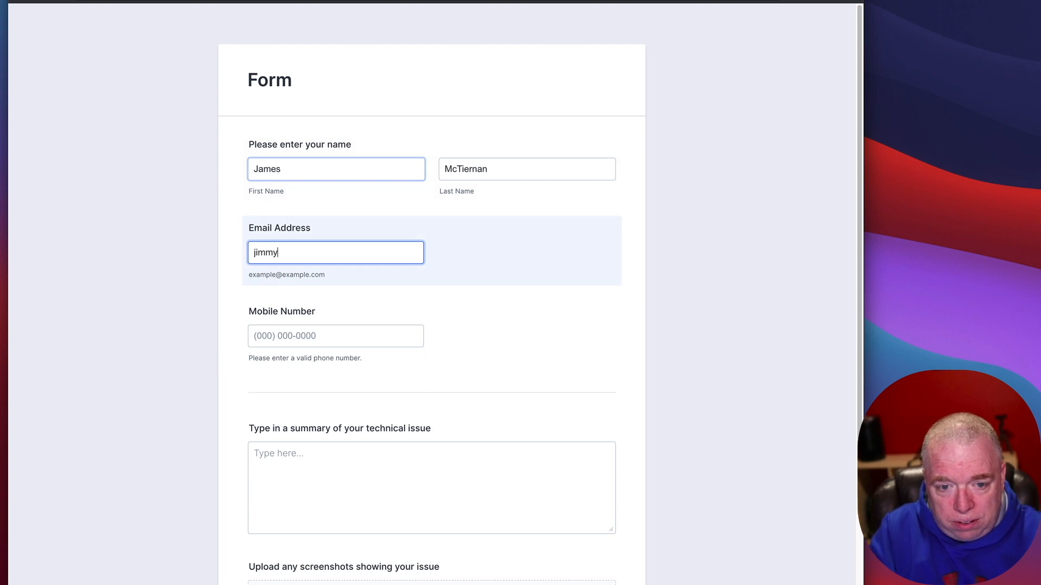
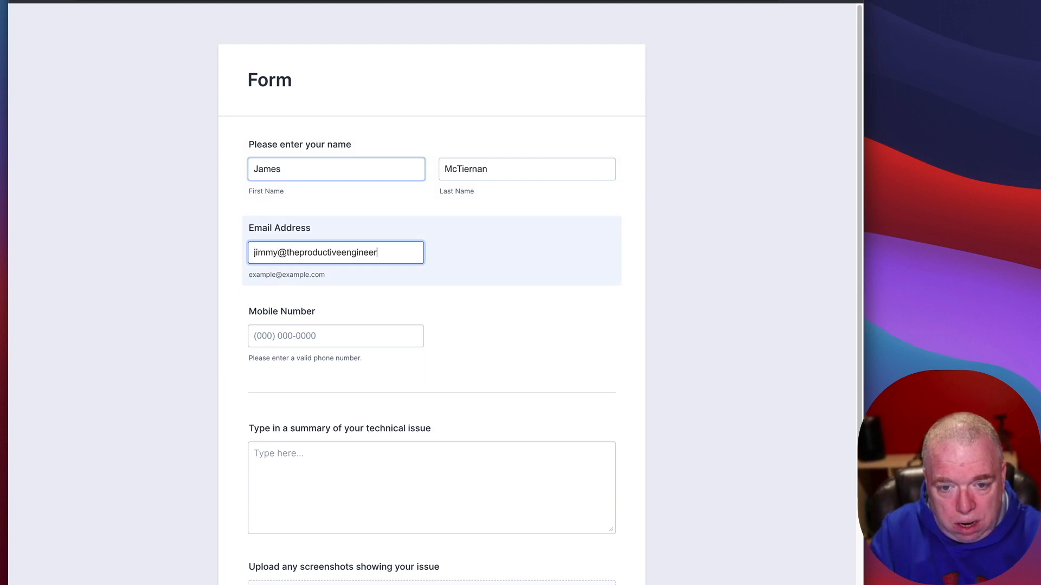
pyautogui.click(319, 330)
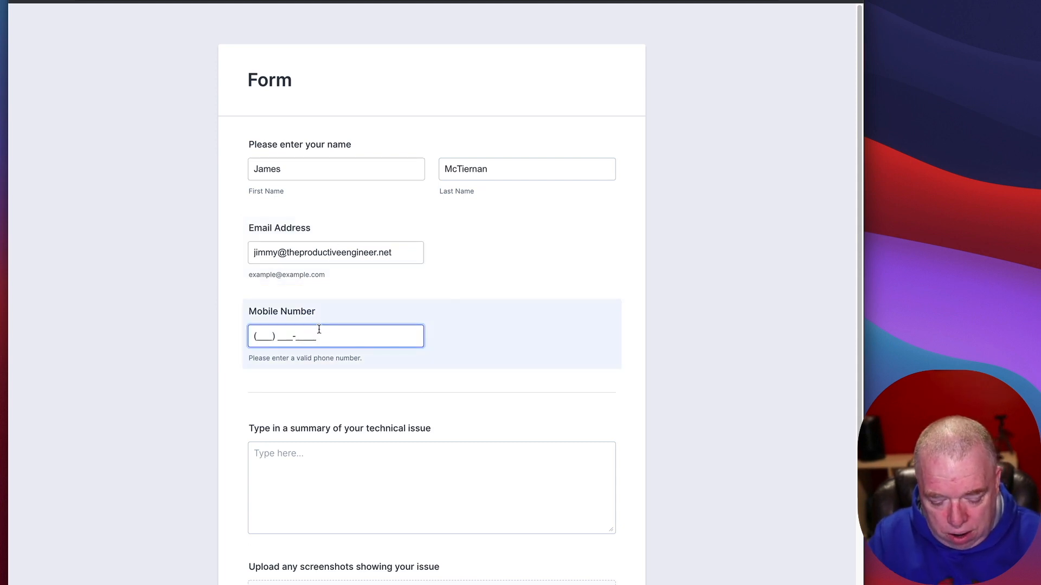
pyautogui.write('5555555555')
# Step: Type the issue summary 'blah blah bla' and attach error_02.png as the screenshot
pyautogui.click(330, 474)
pyautogui.write('b')
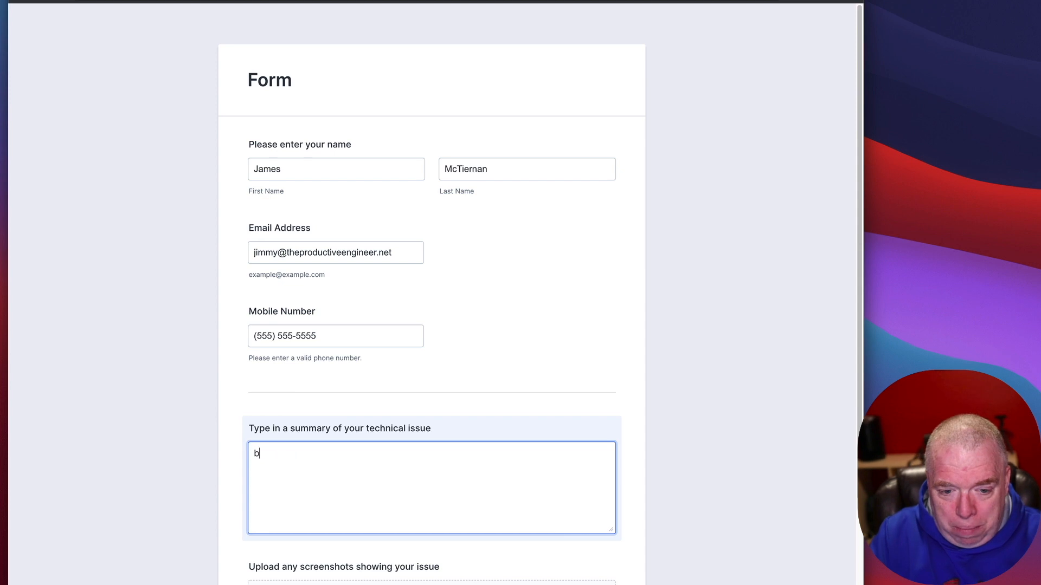
pyautogui.write('lah blah blah')
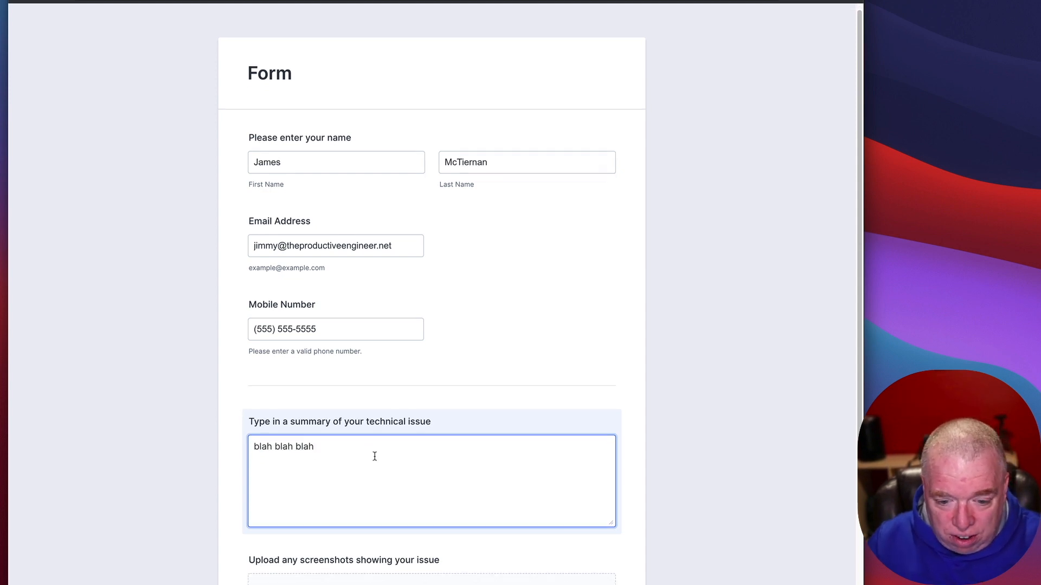
pyautogui.scroll(-5, 375, 455)
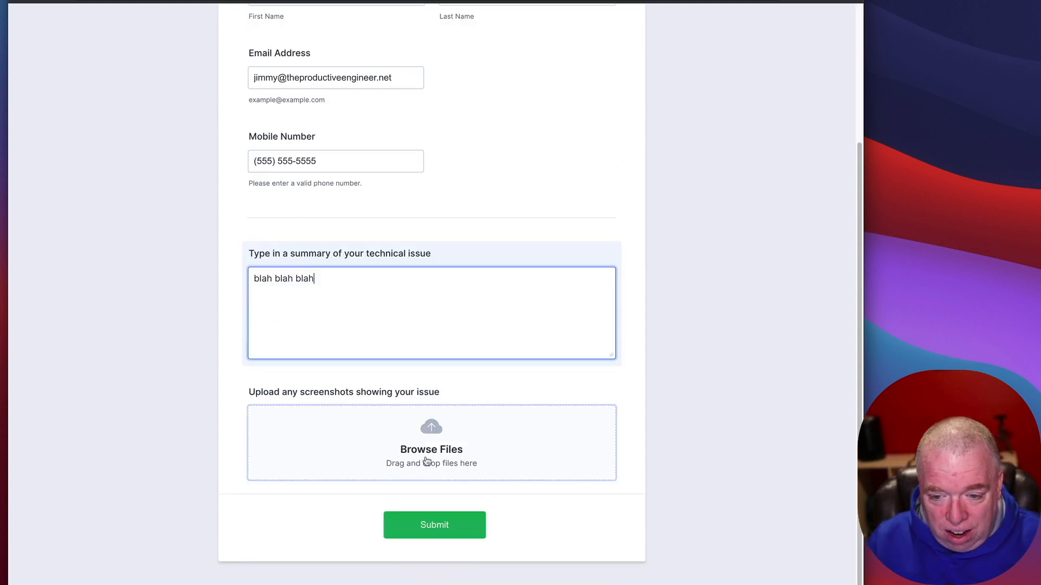
pyautogui.press('Tab')
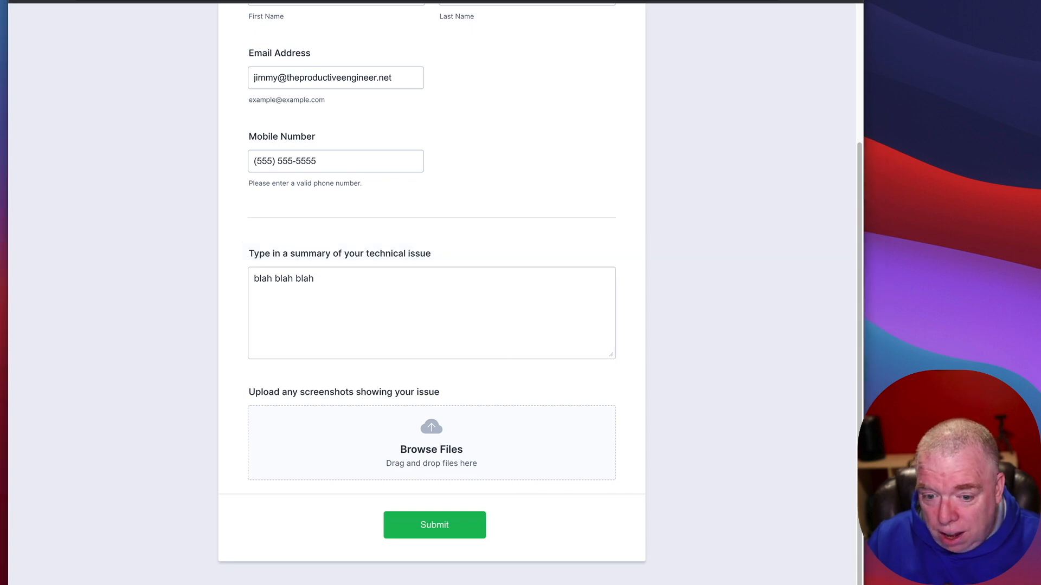
pyautogui.moveTo(859, 262); pyautogui.dragTo(438, 439)
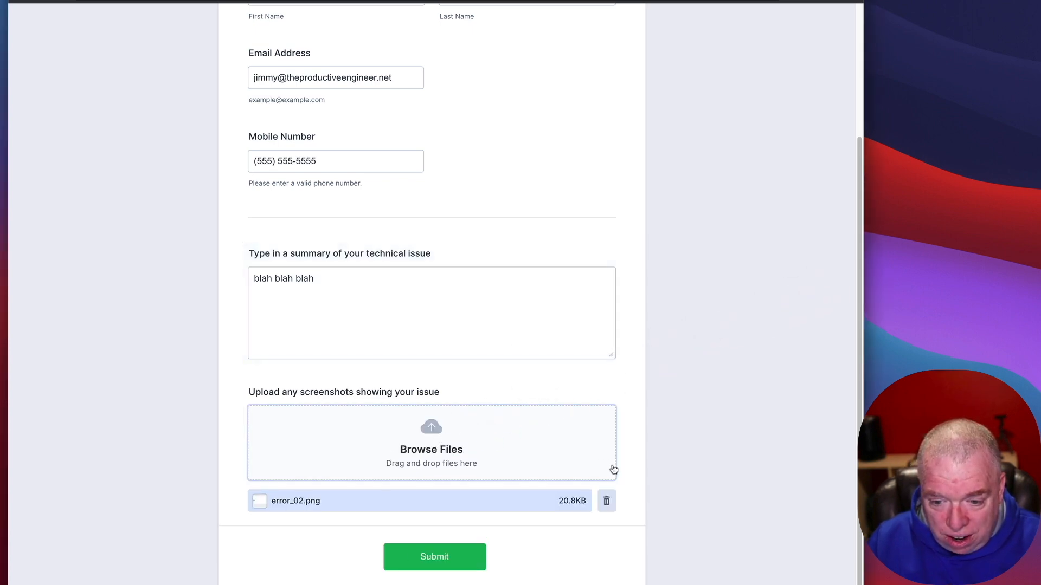
# Step: Submit the test ticket and read JotForm's confirmation email in Mail
pyautogui.click(476, 564)
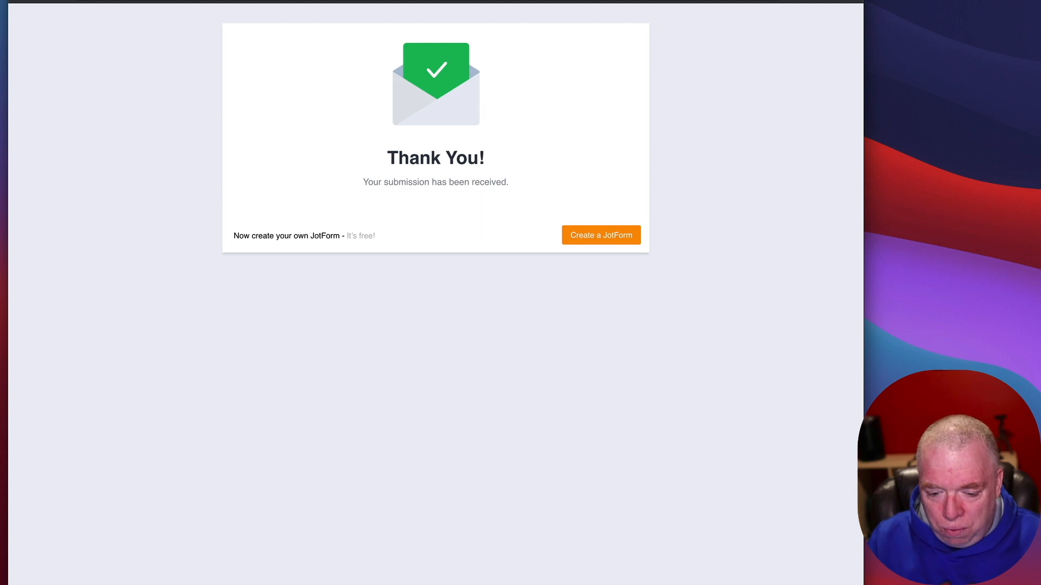
pyautogui.click(700, 583)
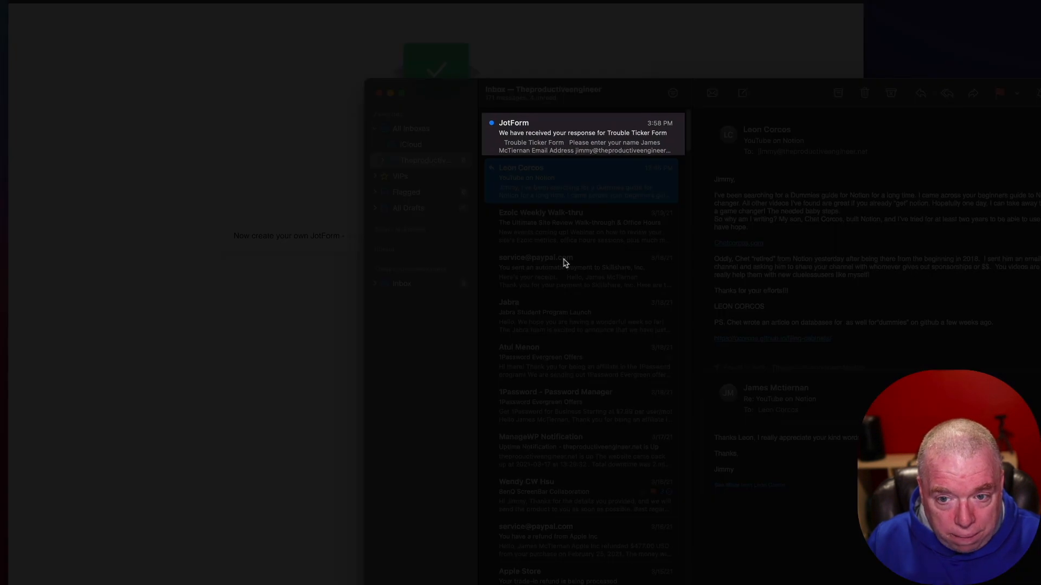
pyautogui.doubleClick(618, 156)
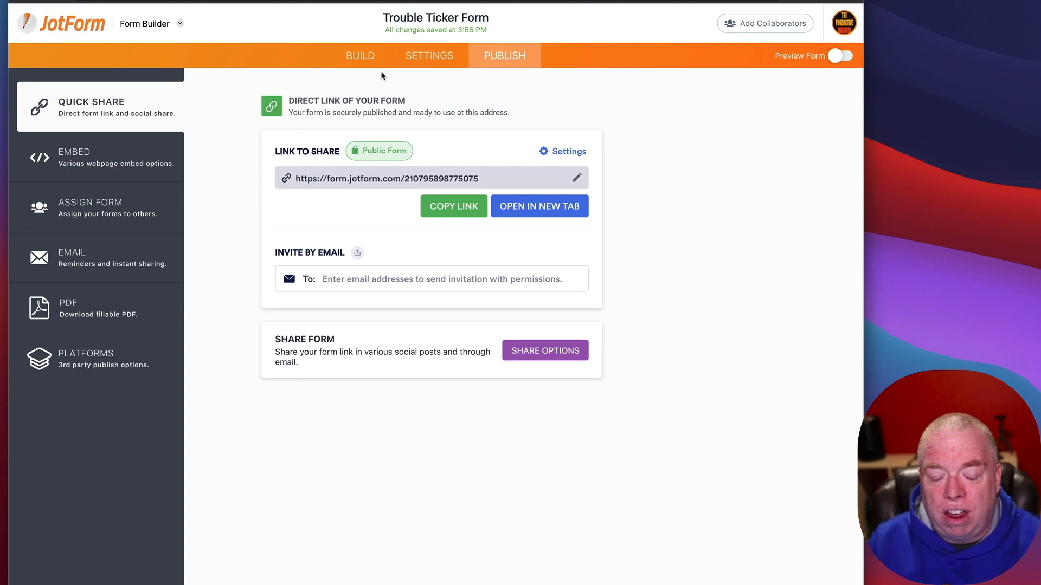
# Step: Show the Embed page with the form's script snippet and iFrame, pop-up, lightbox options
pyautogui.click(134, 160)
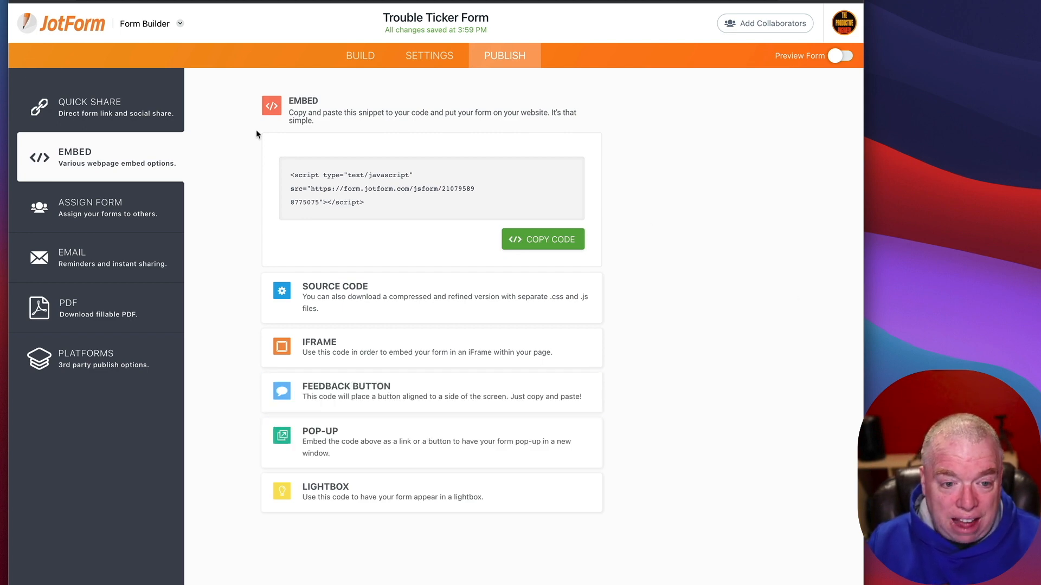
pyautogui.click(152, 206)
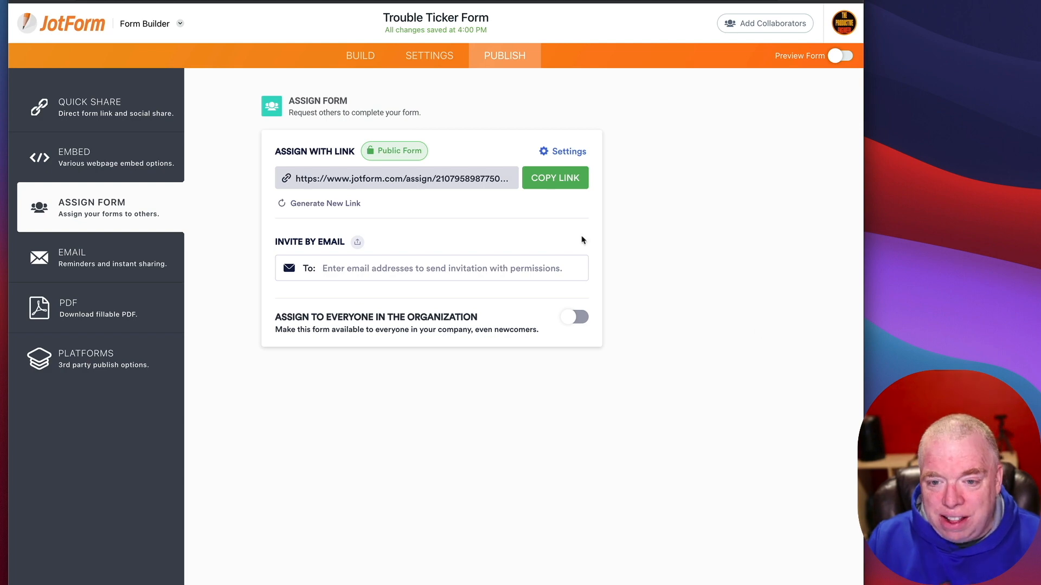
# Step: Show the Email page with Share on Email and Schedule a Reminder Email
pyautogui.click(115, 258)
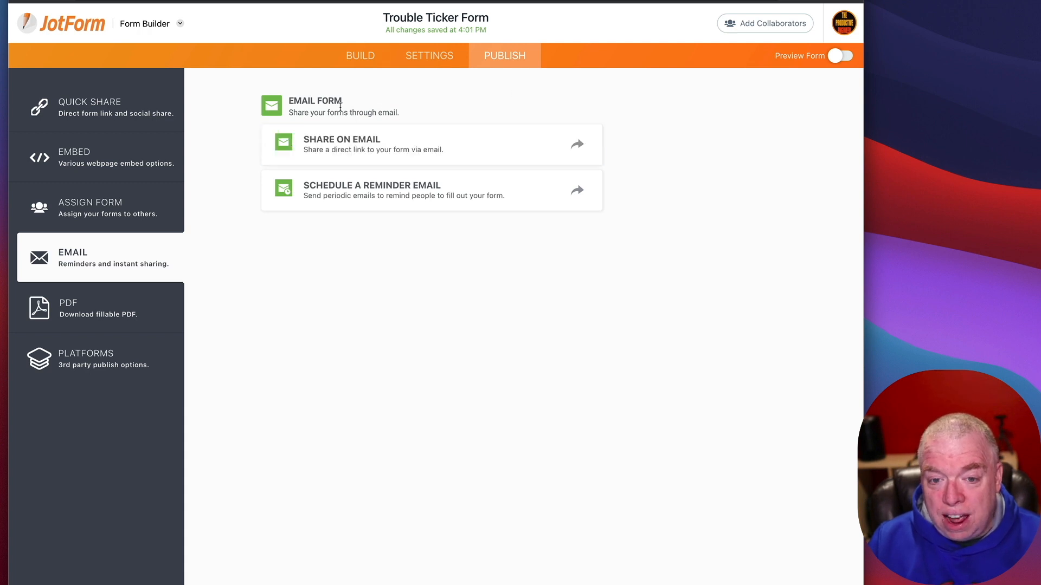
# Step: Save a daily weekday reminder email starting March 26, 2021, then show the PDF download page
pyautogui.click(416, 194)
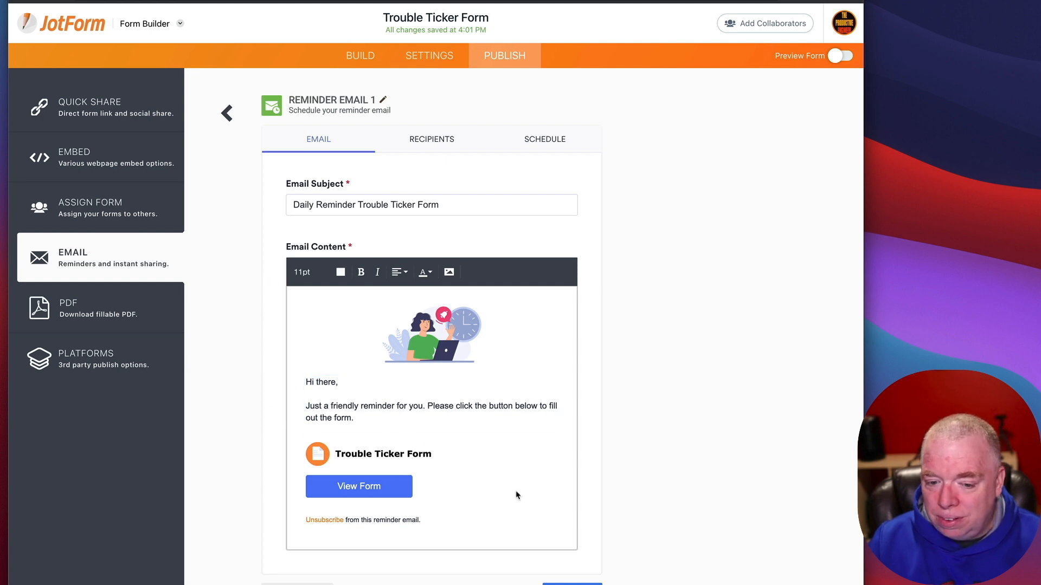
pyautogui.click(534, 141)
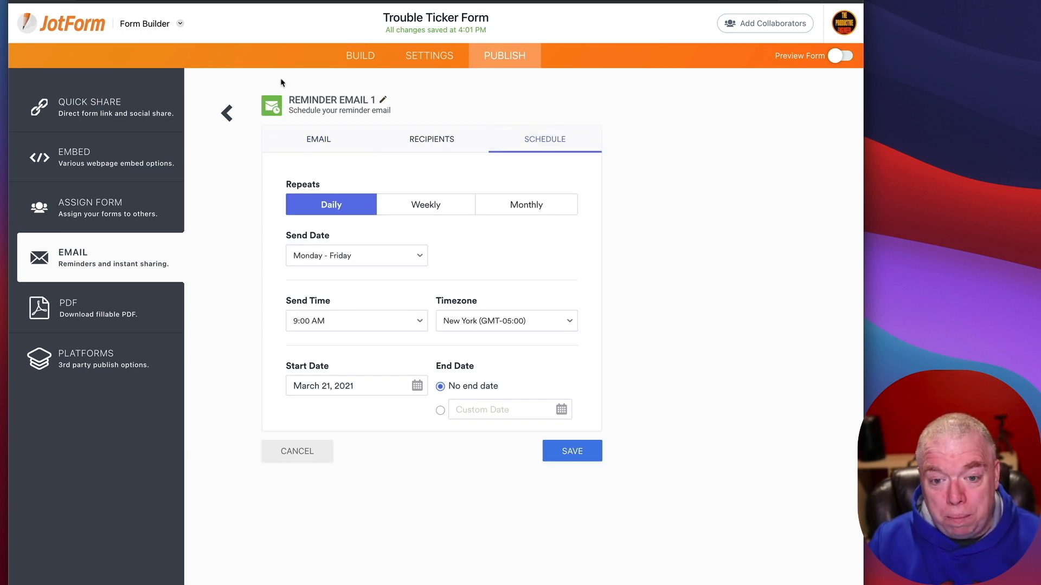
pyautogui.click(401, 386)
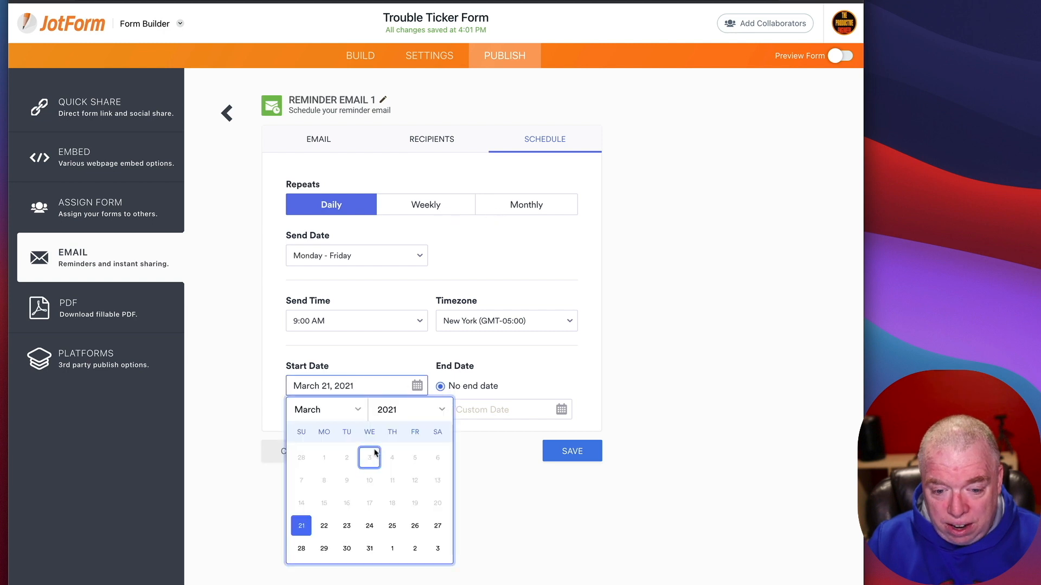
pyautogui.click(414, 527)
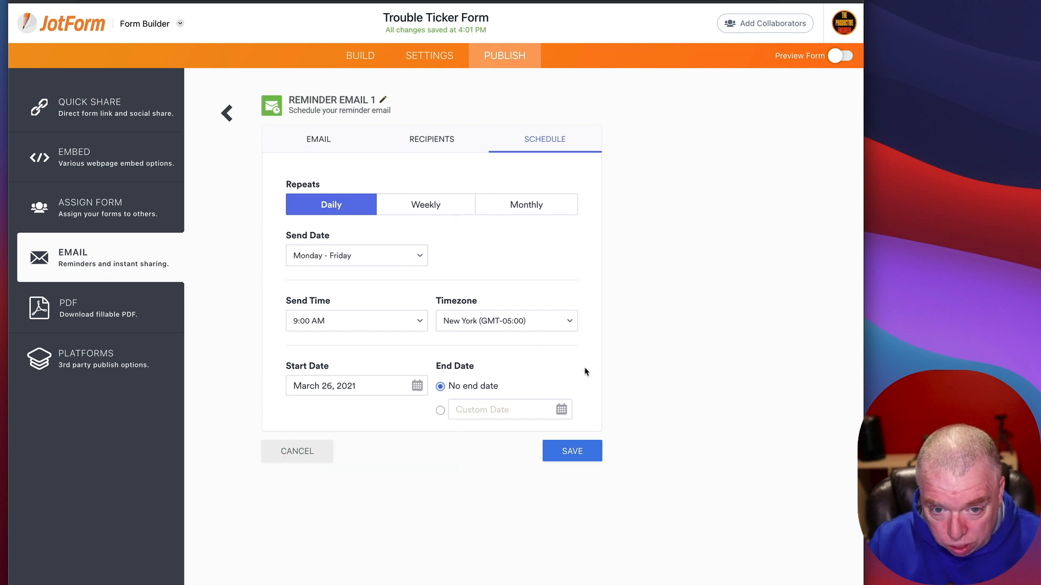
pyautogui.click(569, 450)
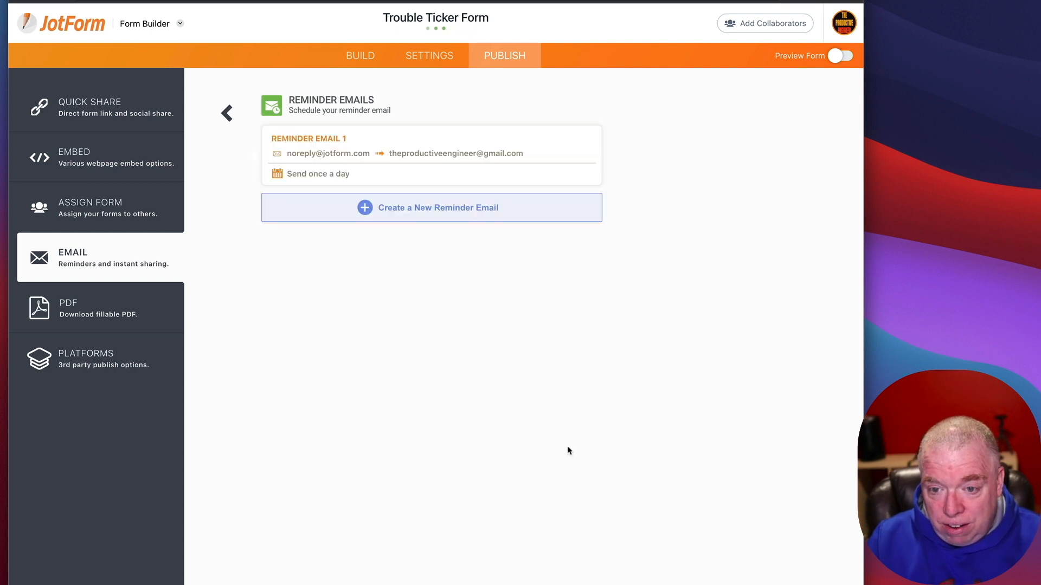
pyautogui.moveTo(292, 153)
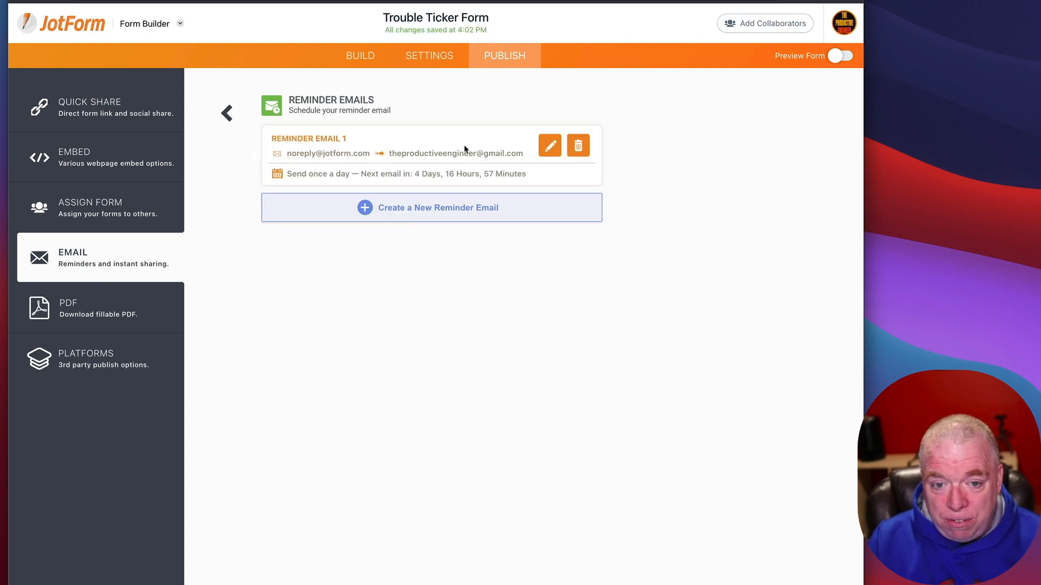
pyautogui.click(154, 314)
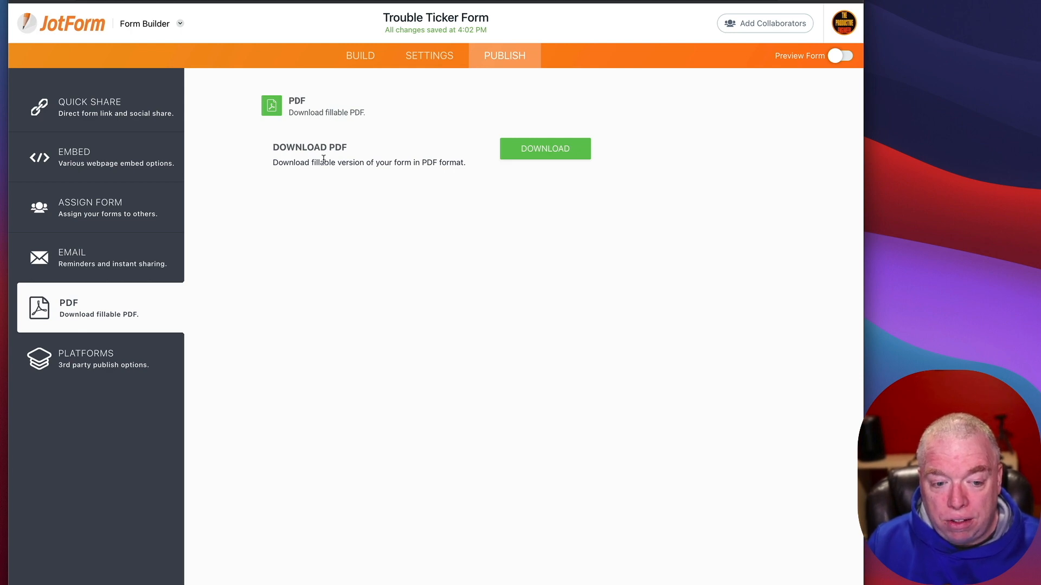
# Step: Open the Platforms page and scroll through the grid of publishing options
pyautogui.click(78, 361)
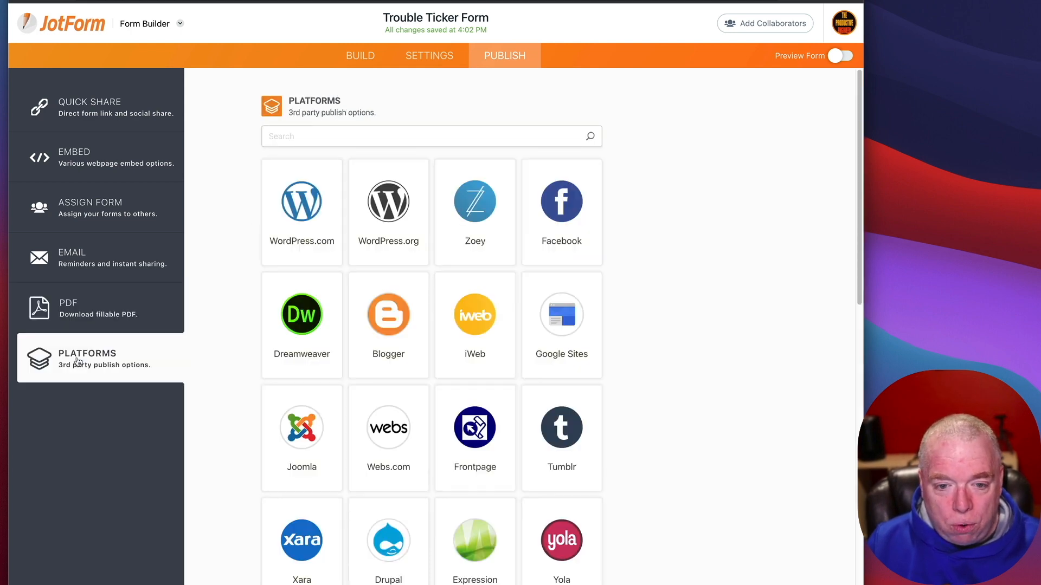
pyautogui.scroll(-4, 322, 364)
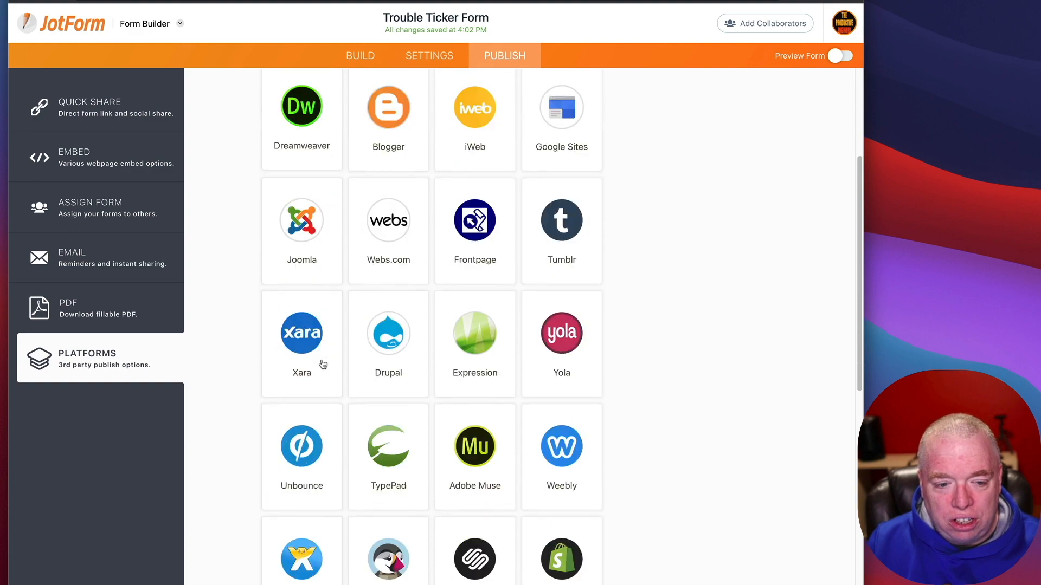
pyautogui.scroll(-10, 322, 364)
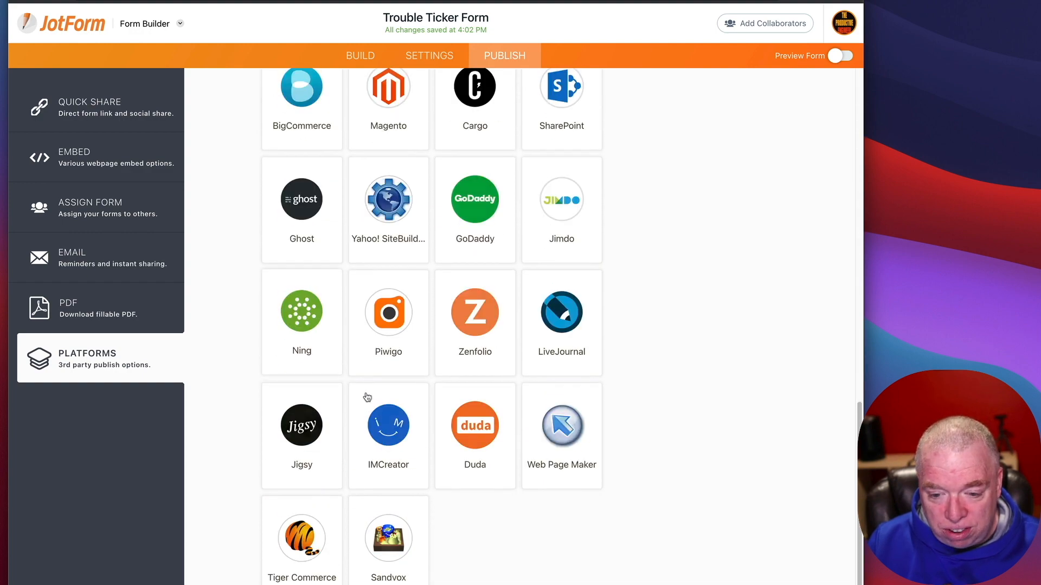
pyautogui.scroll(12, 546, 532)
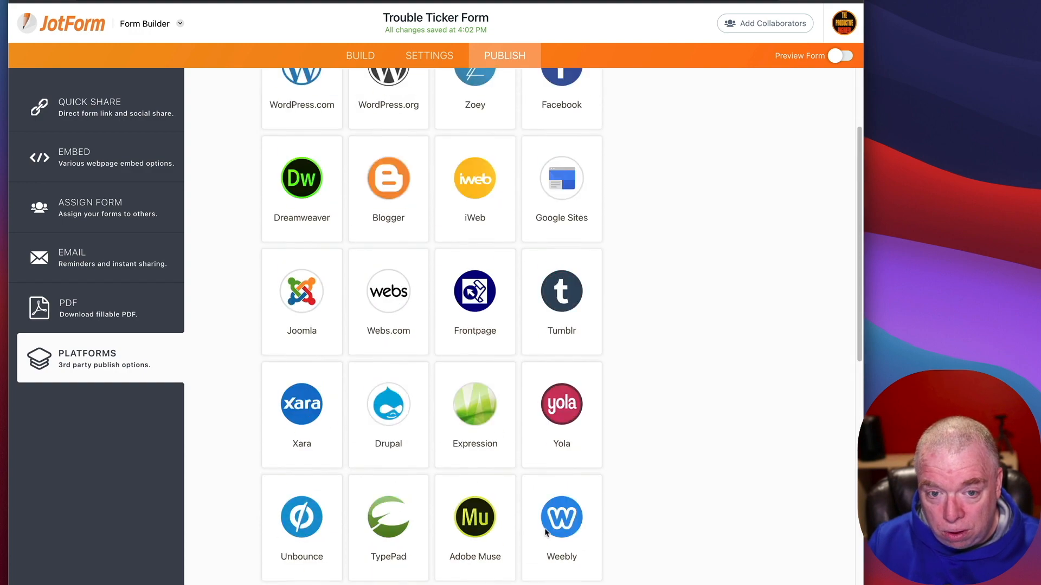
pyautogui.scroll(3, 546, 532)
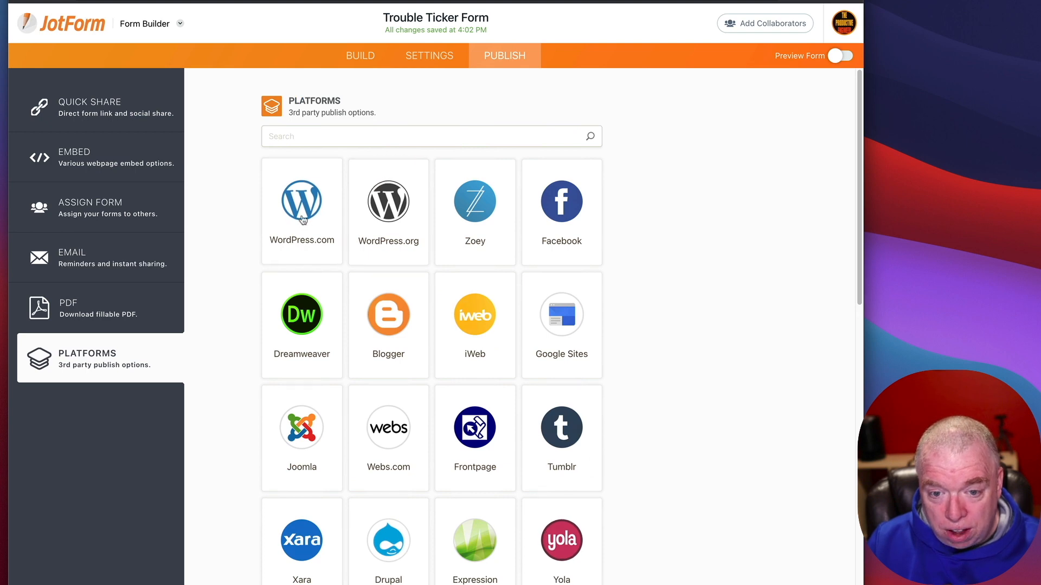
# Step: Check the WordPress.com and Facebook publishing instructions, then browse the remaining platforms
pyautogui.click(303, 218)
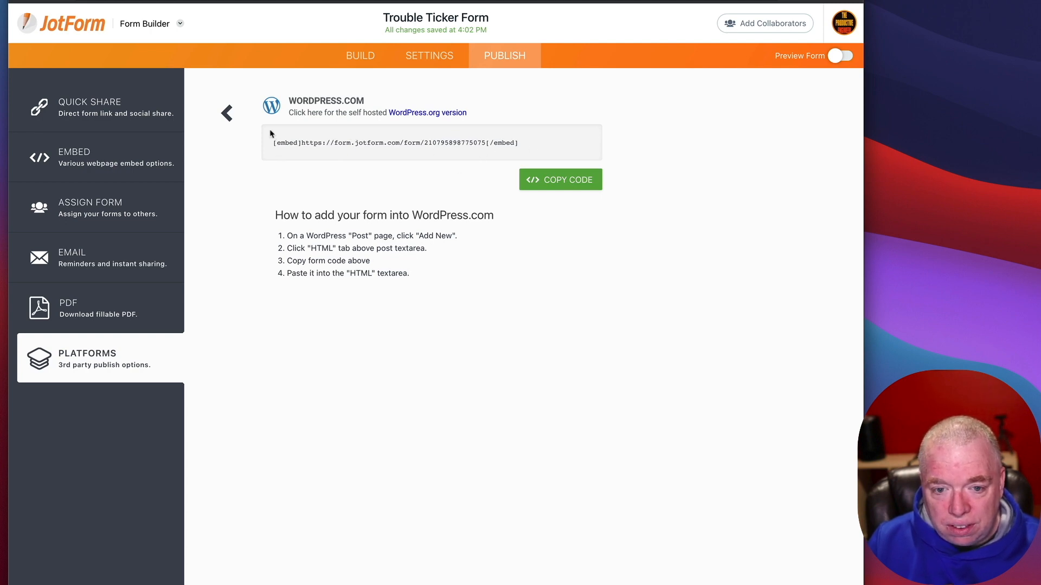
pyautogui.click(227, 114)
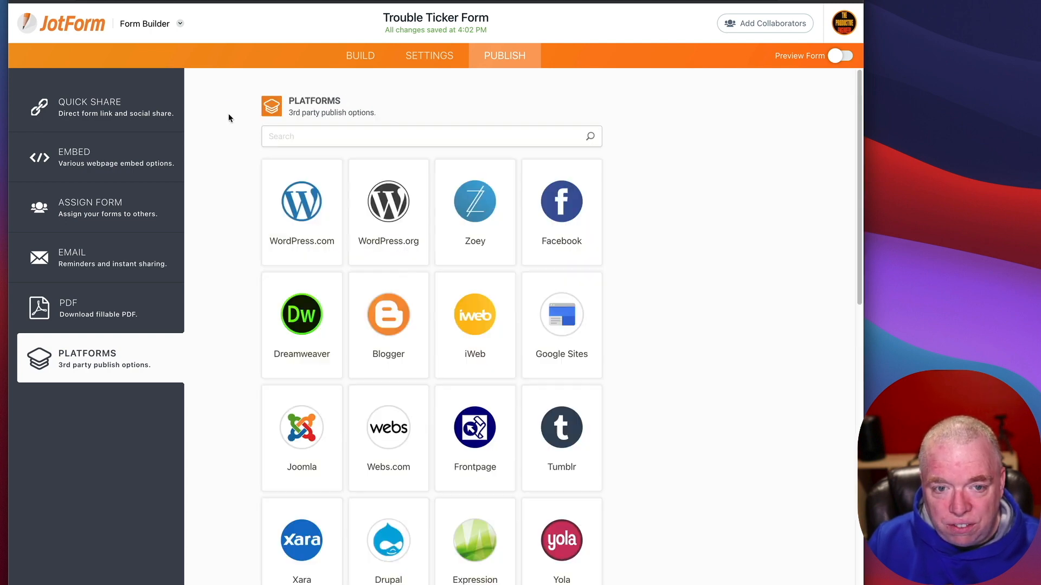
pyautogui.click(574, 233)
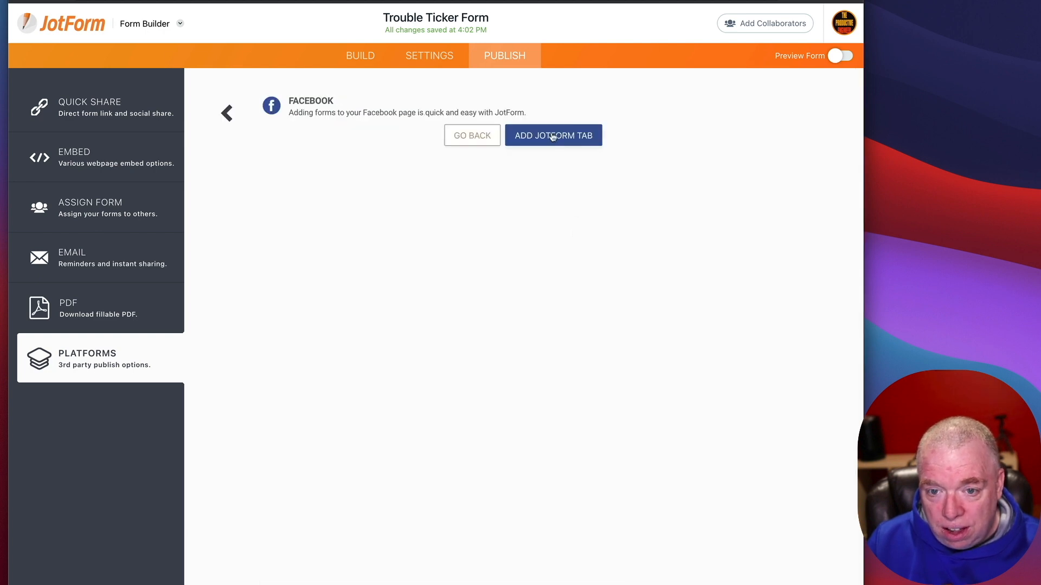
pyautogui.click(227, 113)
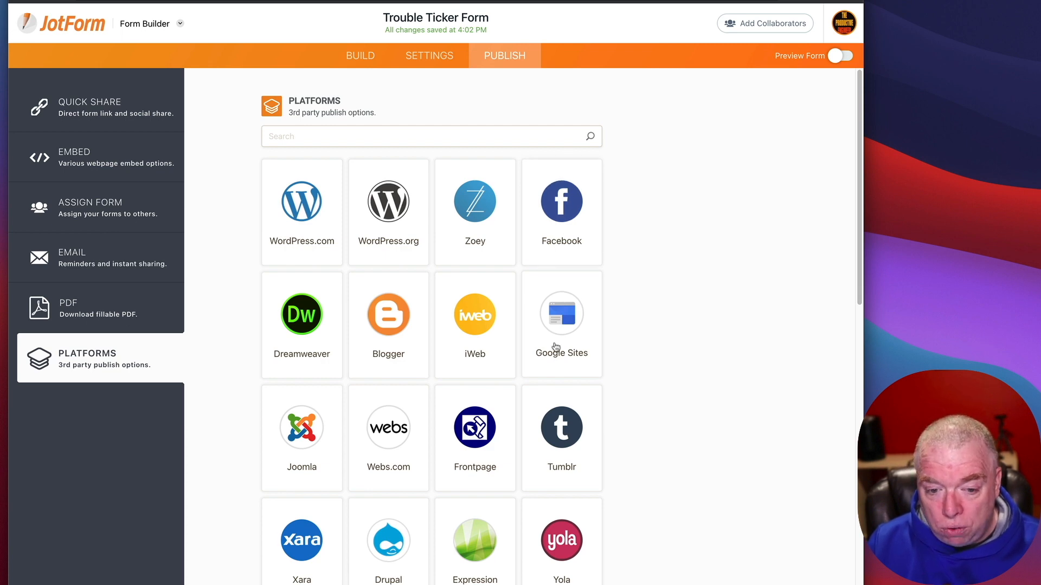
pyautogui.scroll(-10, 626, 421)
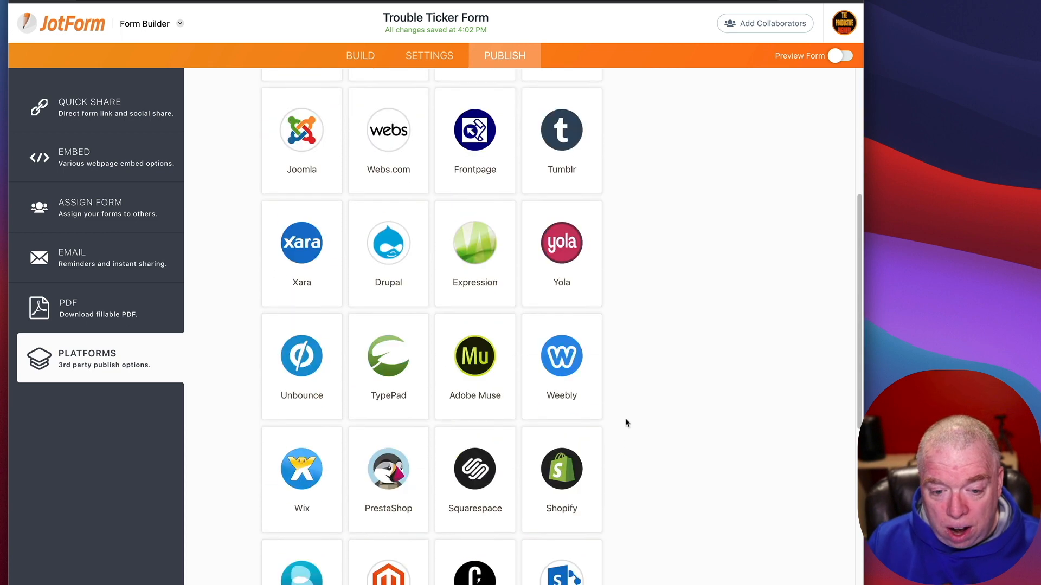
pyautogui.scroll(-5, 626, 419)
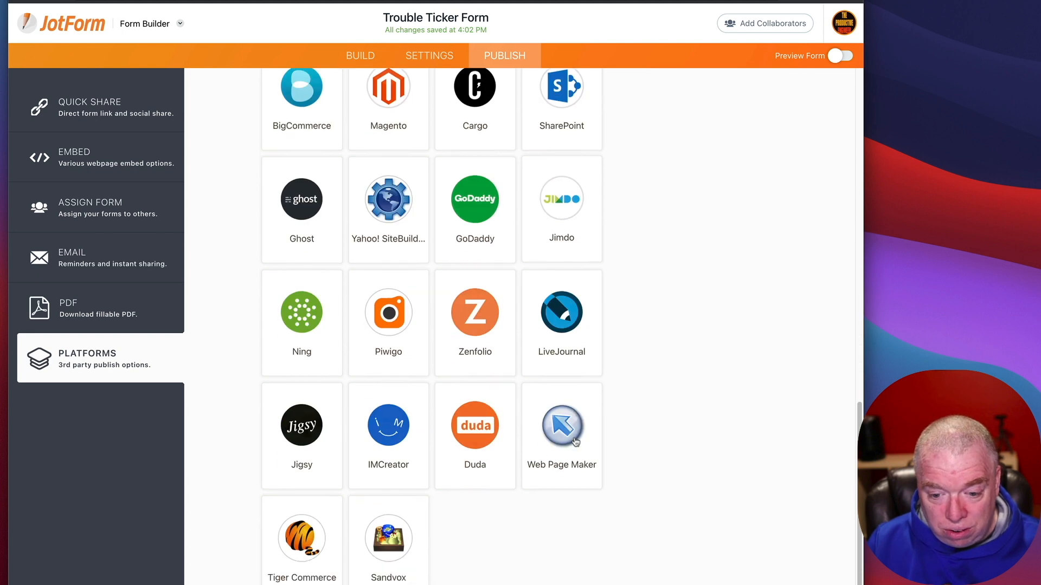
pyautogui.scroll(15, 708, 428)
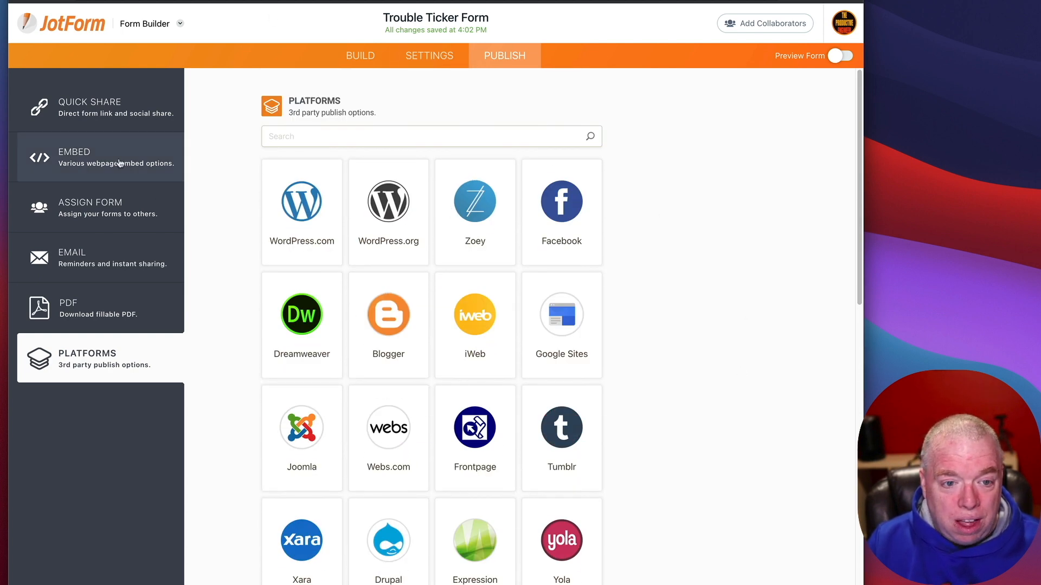
# Step: Copy the form's JavaScript embed code from the Embed page
pyautogui.click(92, 161)
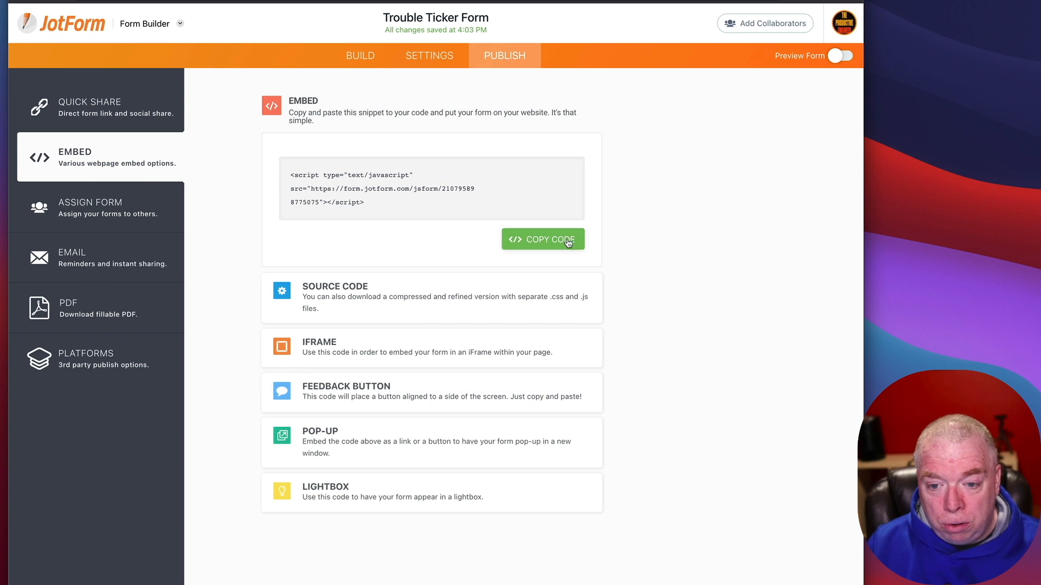
pyautogui.click(566, 241)
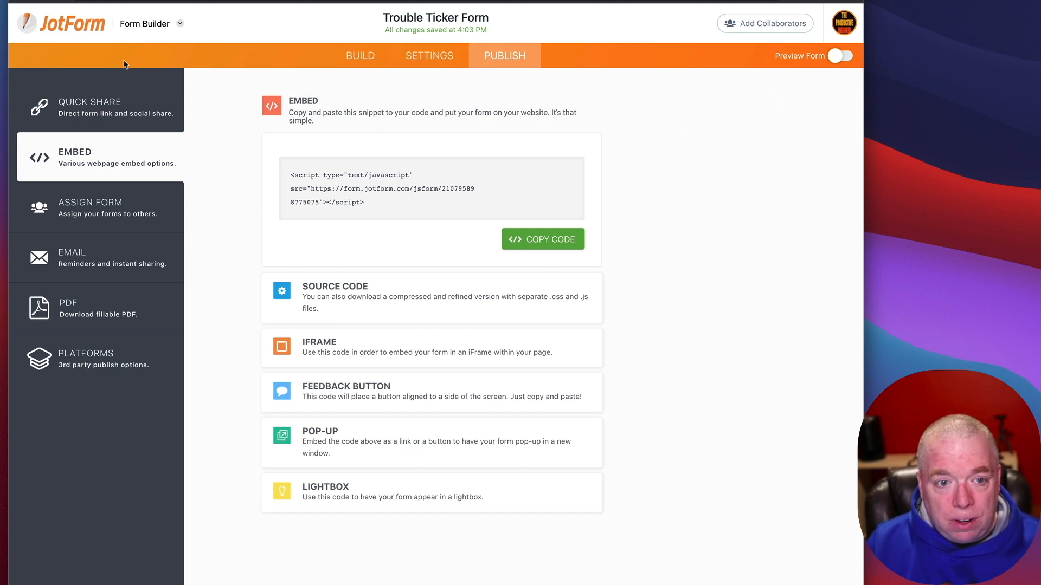
# Step: Return to My Forms to see the Trouble Ticker Form with its 1 submission
pyautogui.click(360, 56)
pyautogui.click(507, 58)
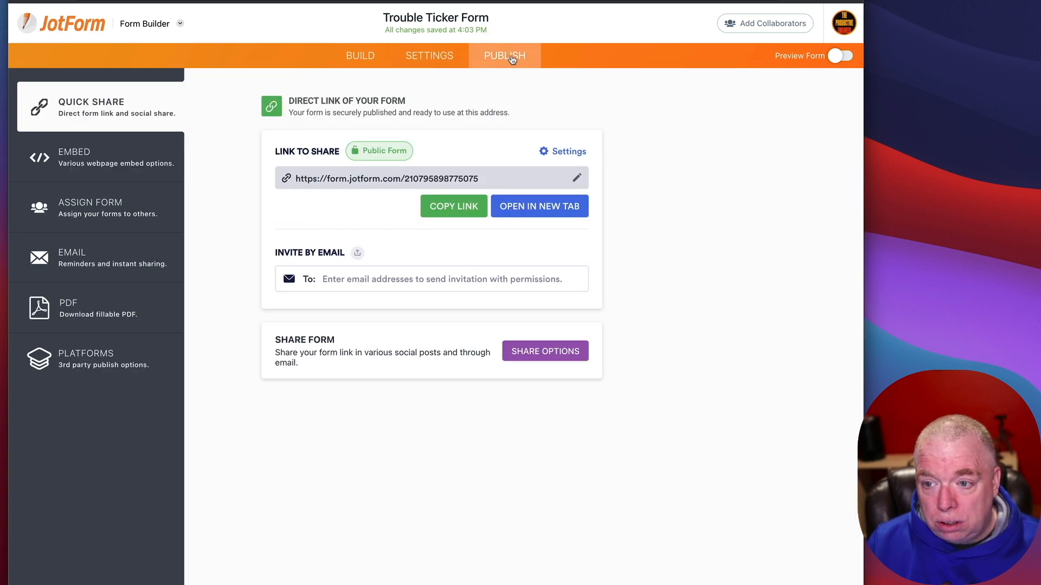
pyautogui.click(83, 19)
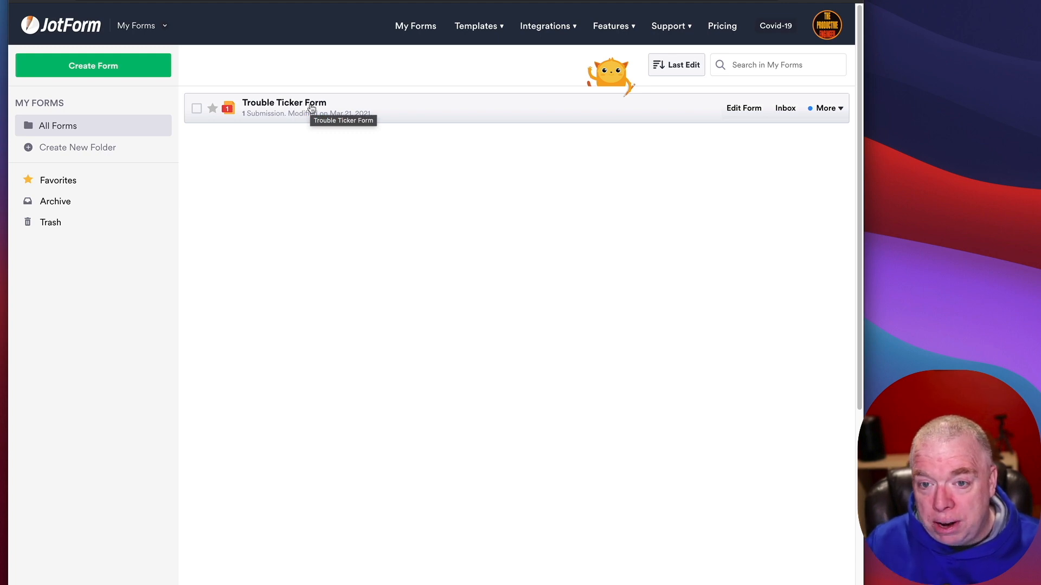
# Step: Switch to My Tables and open the Trouble Ticker Form table
pyautogui.click(152, 28)
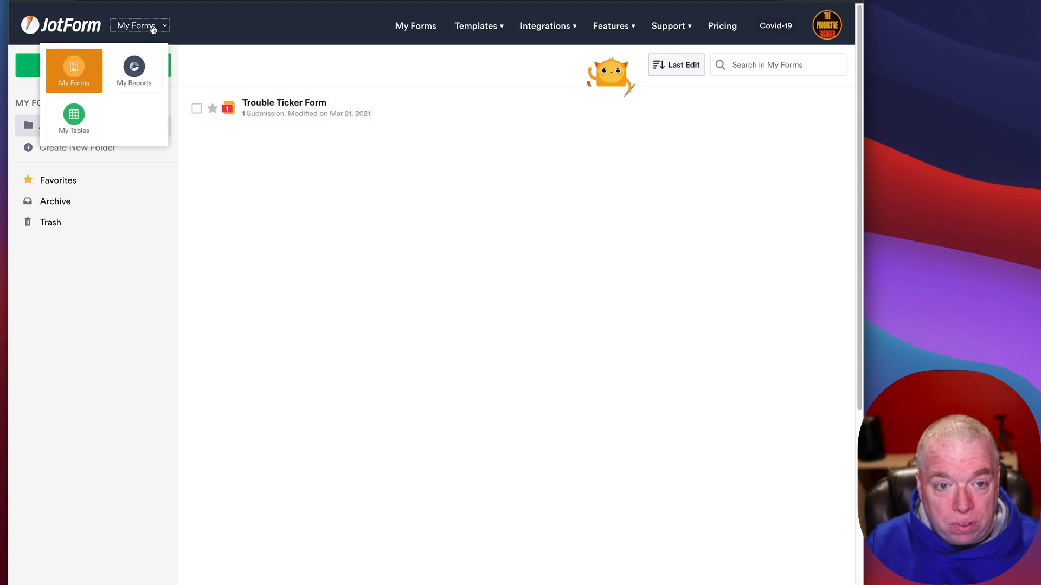
pyautogui.click(74, 116)
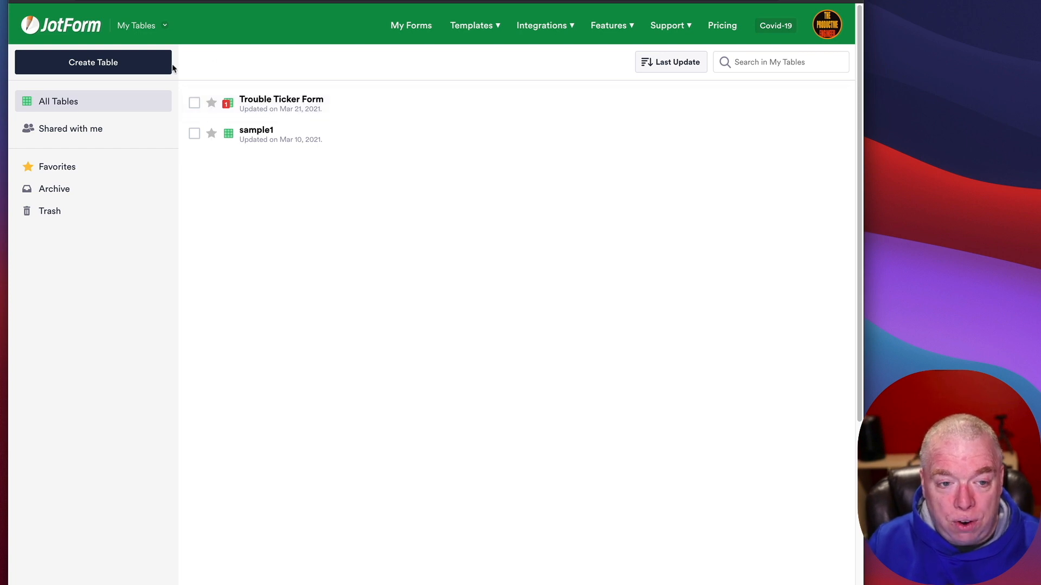
pyautogui.click(316, 112)
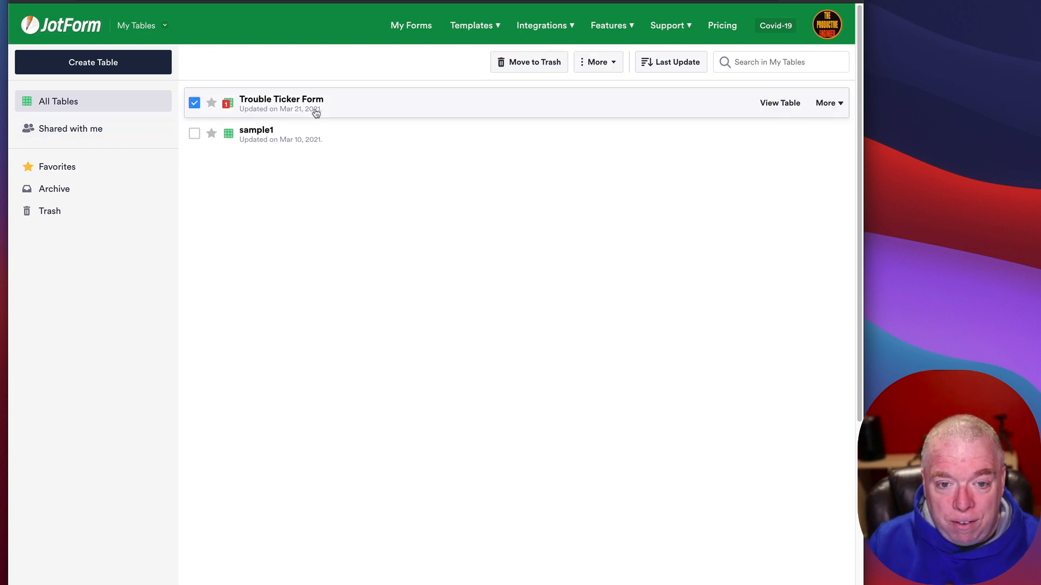
pyautogui.click(765, 103)
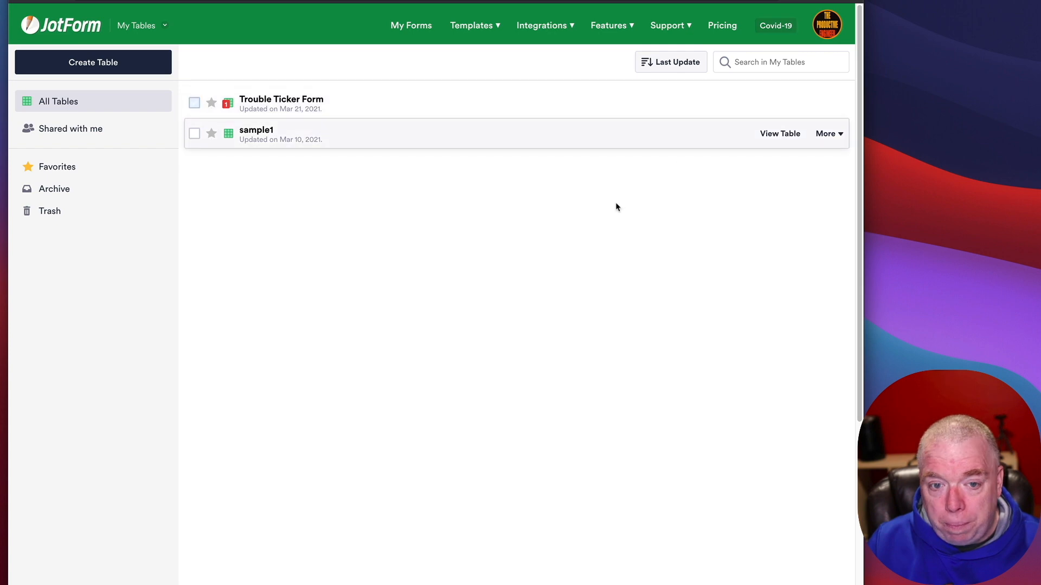
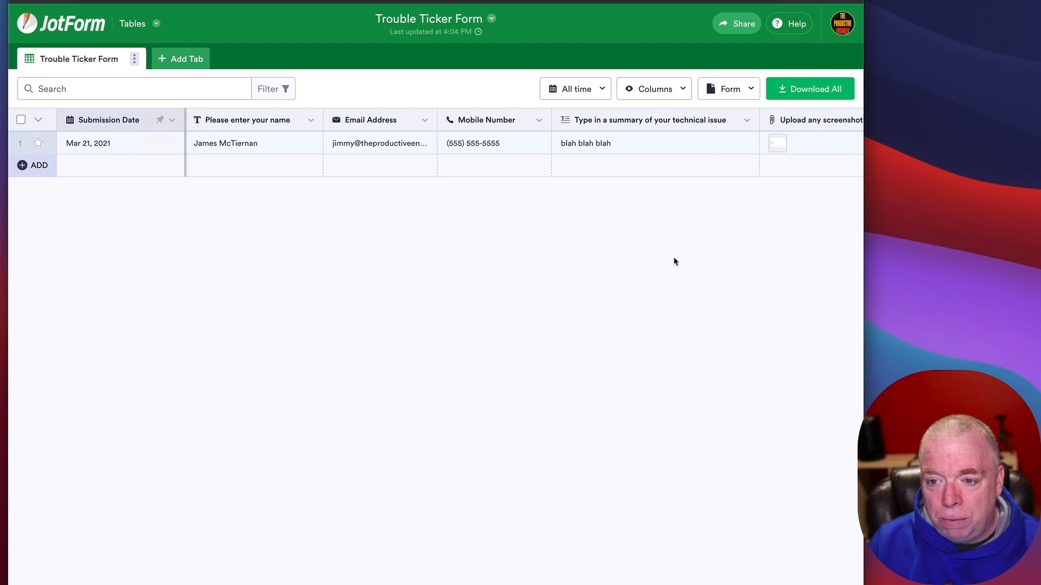
# Step: Open the form's view/edit options menu and close it without choosing anything
pyautogui.click(757, 91)
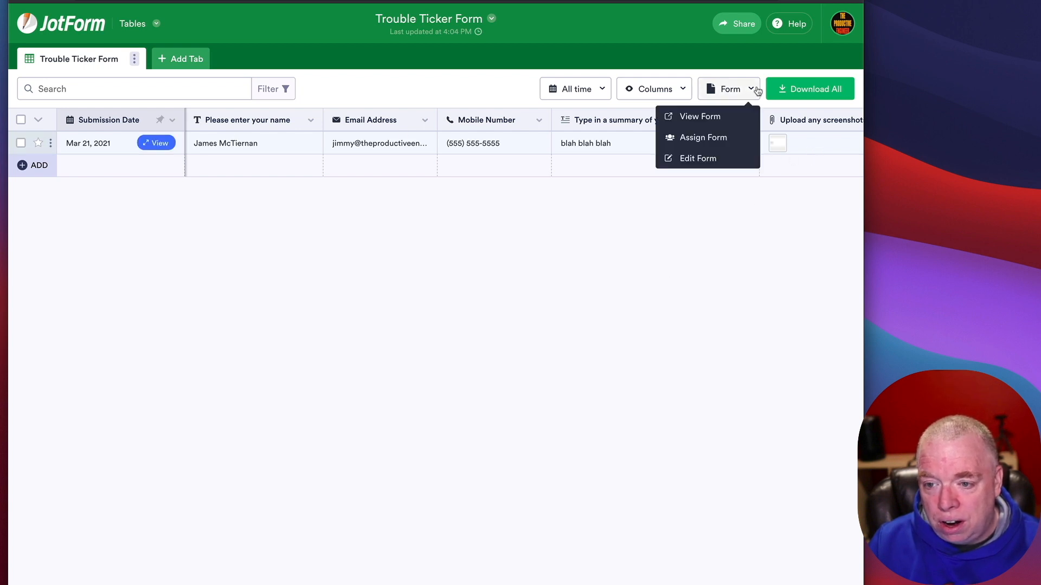
pyautogui.click(757, 91)
pyautogui.click(757, 91)
pyautogui.click(761, 323)
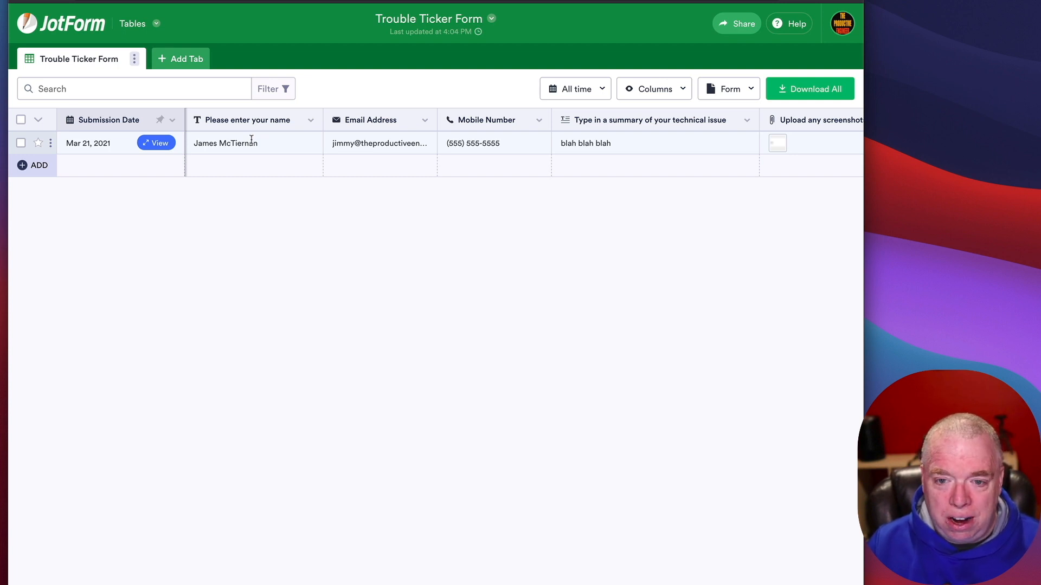
# Step: Export all Trouble Ticker Form submissions as PDFs, acknowledge the zip notice, and go to Gmail
pyautogui.click(818, 90)
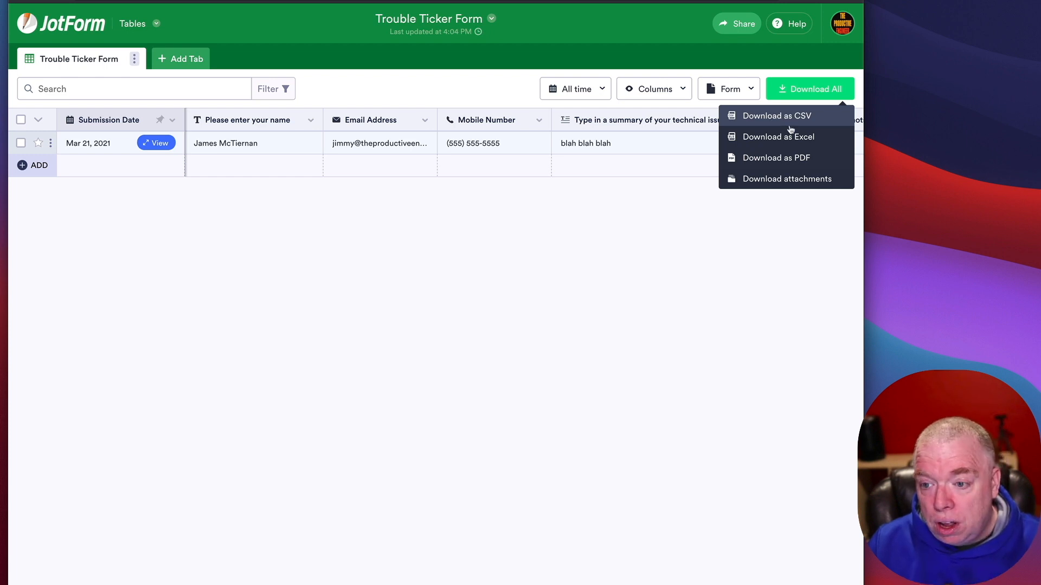
pyautogui.click(786, 162)
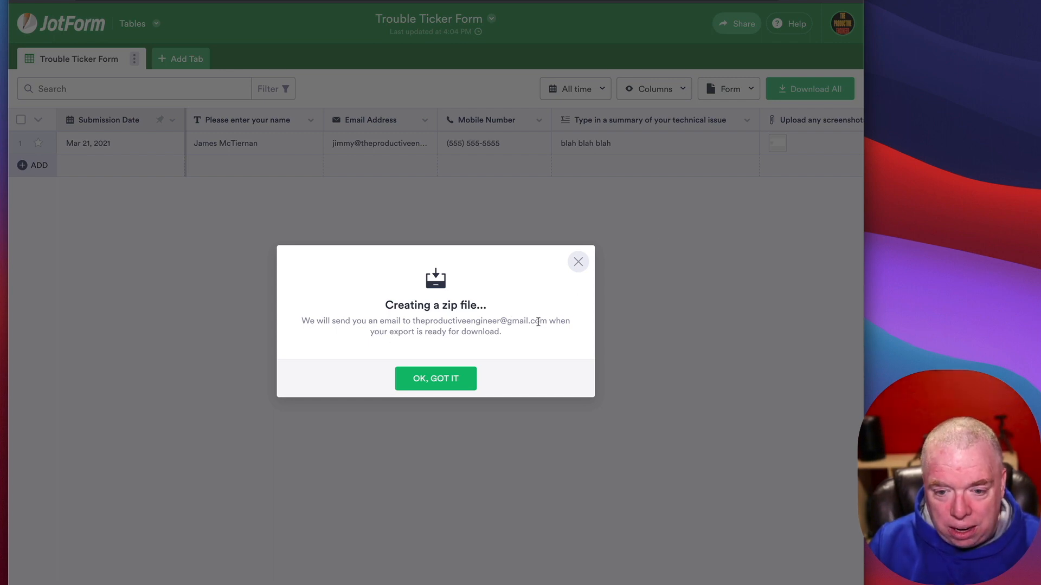
pyautogui.click(453, 381)
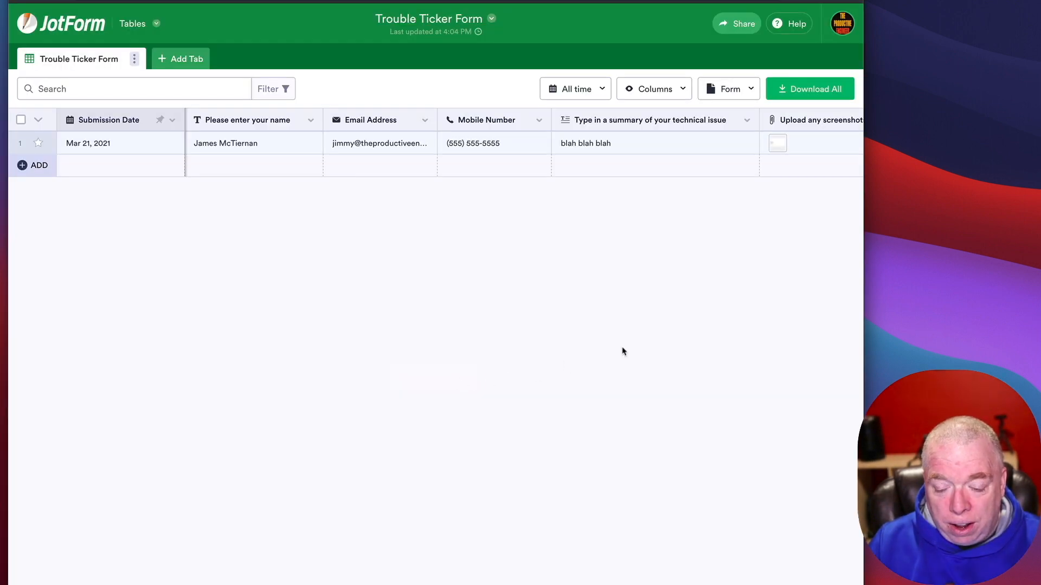
pyautogui.click(325, 1)
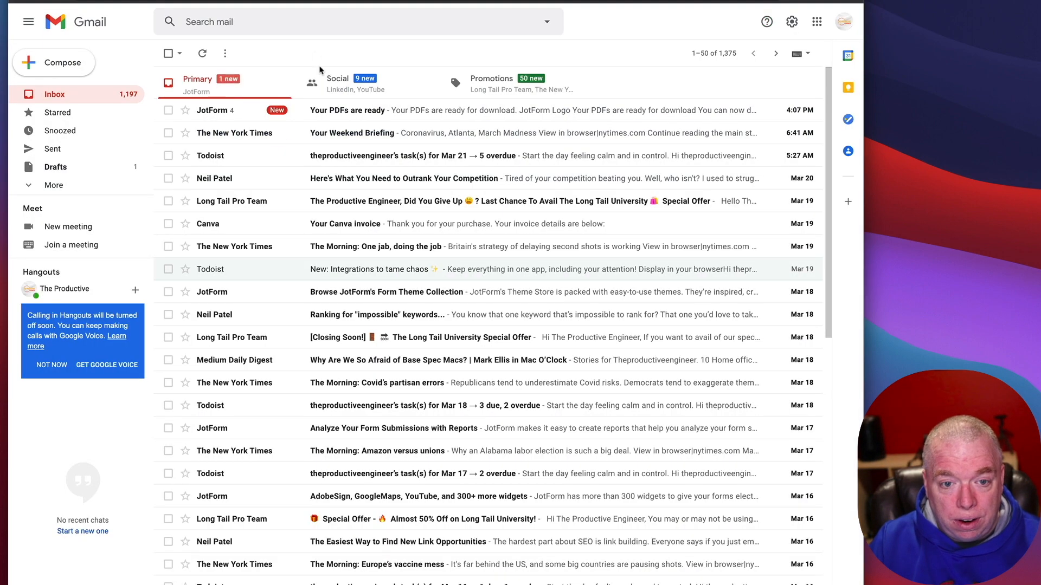
# Step: Open the 'Your PDFs are ready' email, download the zipped PDFs and review the submission PDF
pyautogui.click(332, 110)
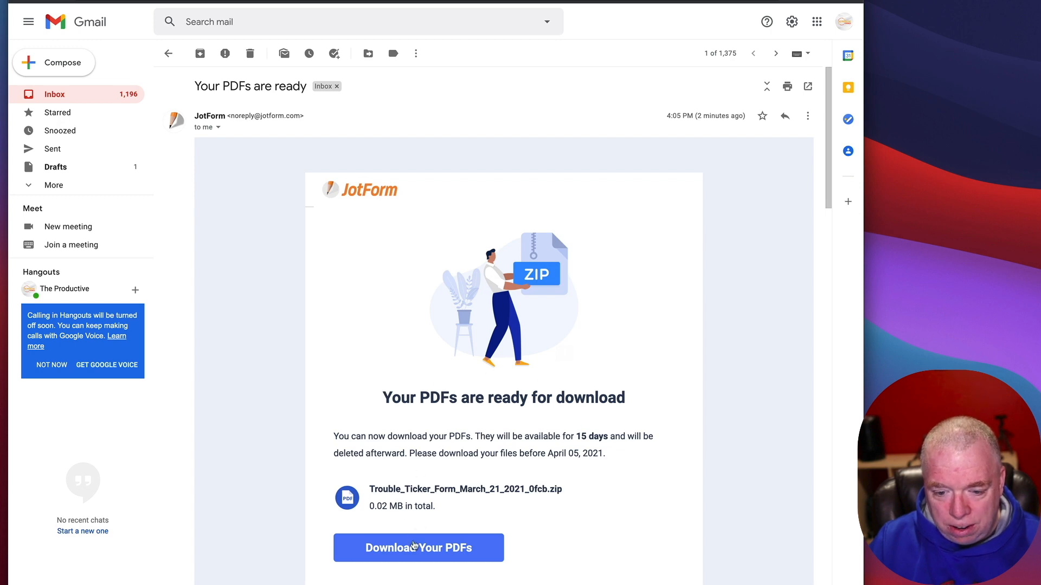
pyautogui.click(414, 546)
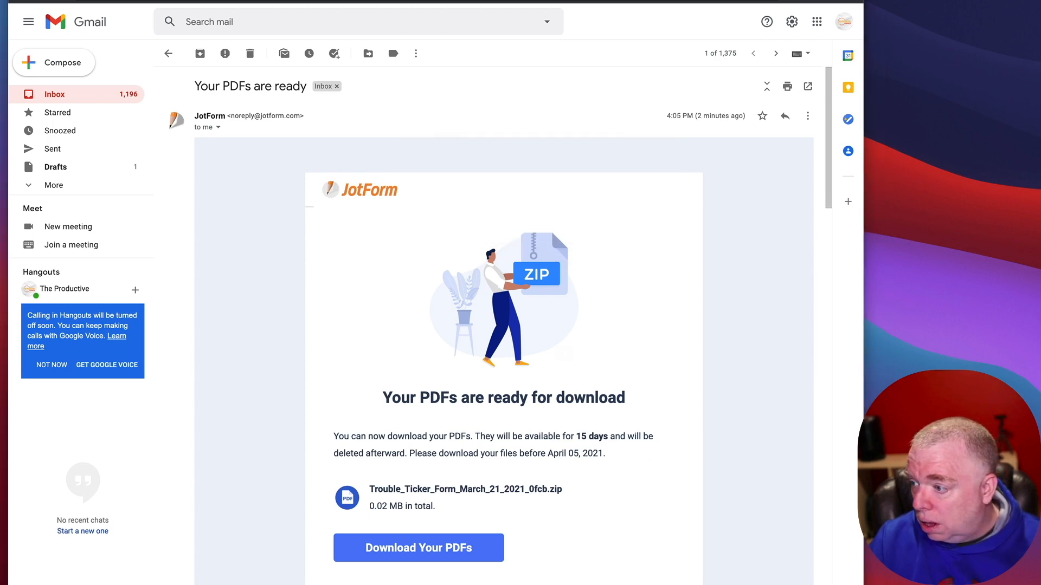
pyautogui.hotkey('ctrl', 'alt', 'Left')
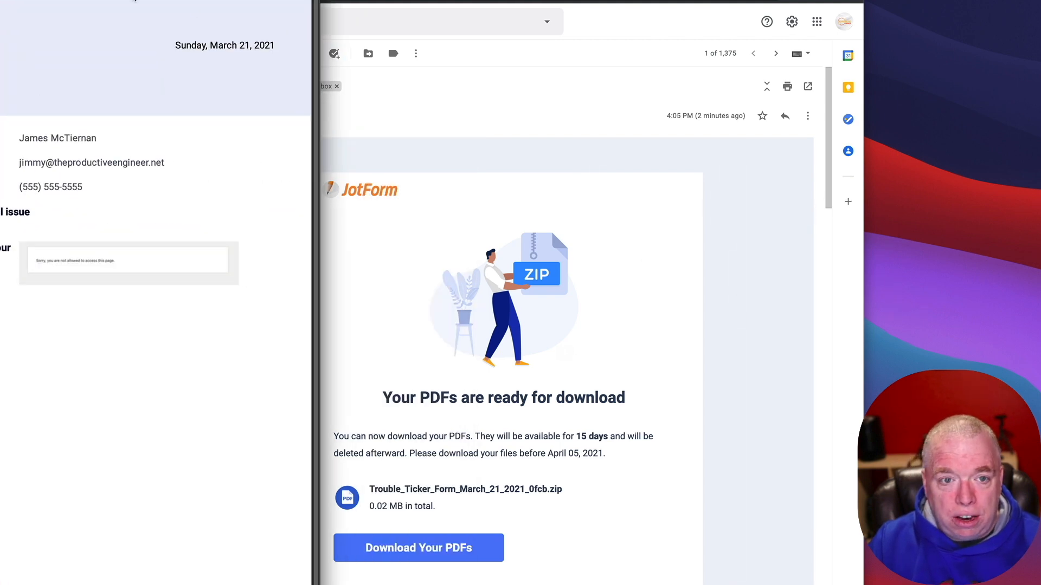
pyautogui.moveTo(21, 1); pyautogui.dragTo(466, 2)
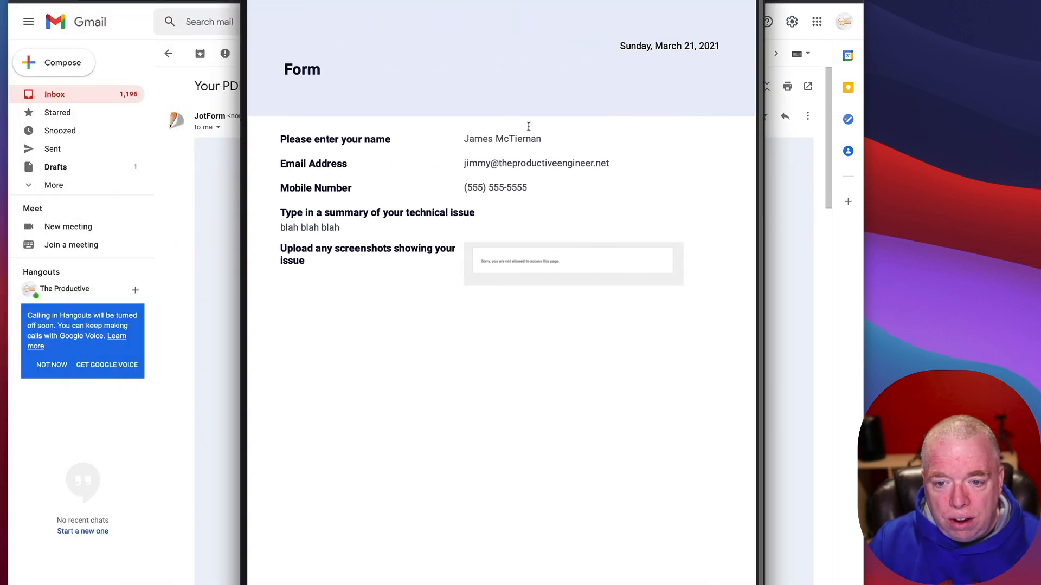
pyautogui.scroll(-1, 380, 163)
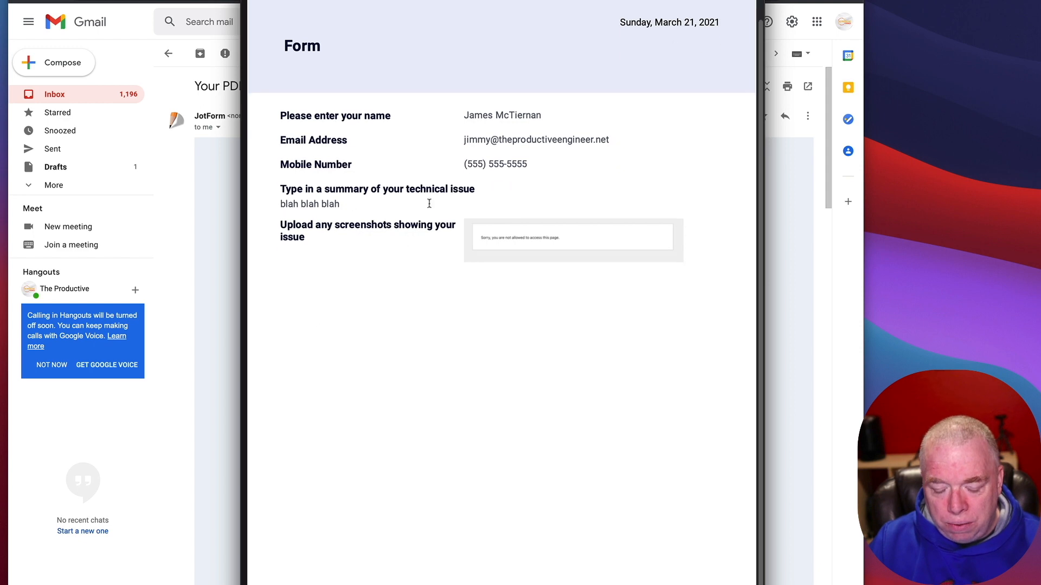
pyautogui.scroll(2, 542, 217)
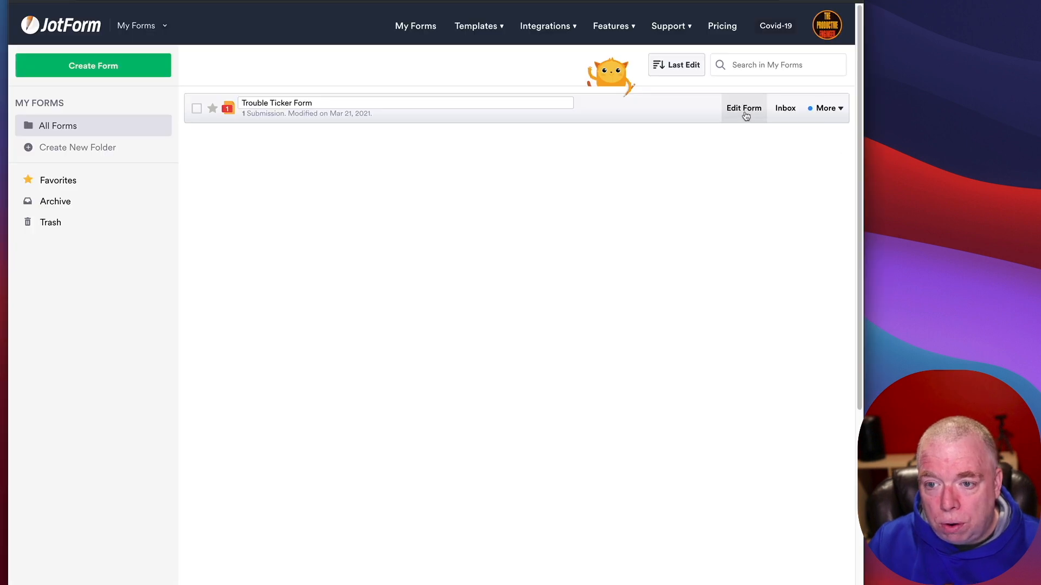
# Step: Open the Trouble Ticker Form's live version in a new tab from its Publish page
pyautogui.click(744, 108)
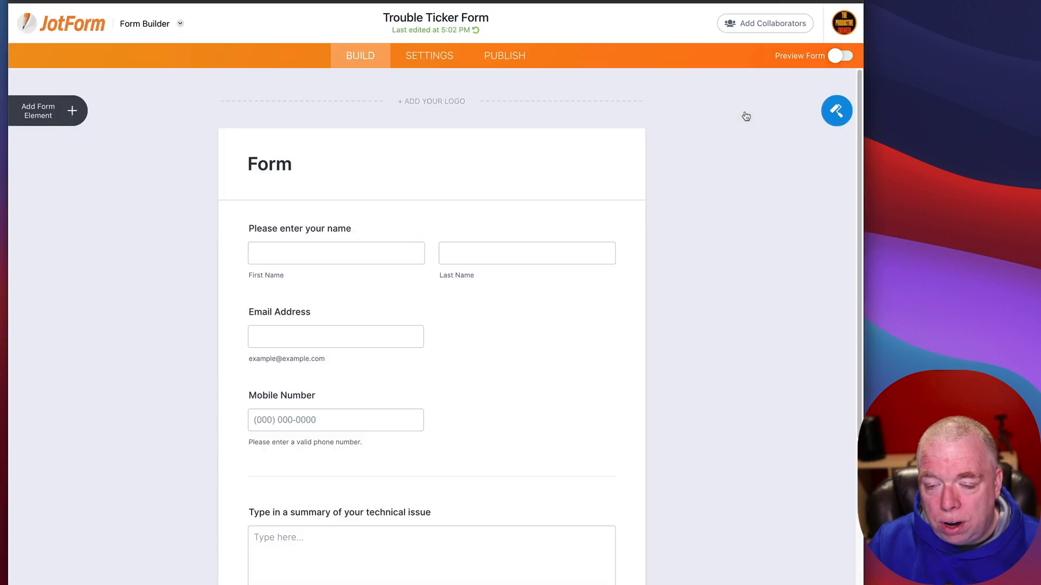
pyautogui.click(518, 58)
pyautogui.click(536, 204)
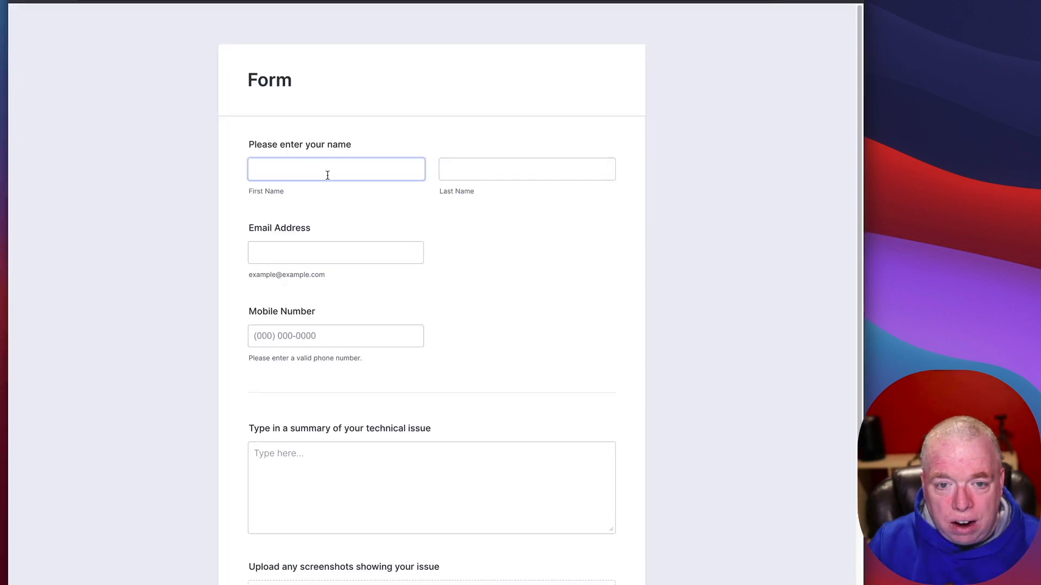
# Step: Enter a test first and last name, email address and mobile number
pyautogui.click(329, 171)
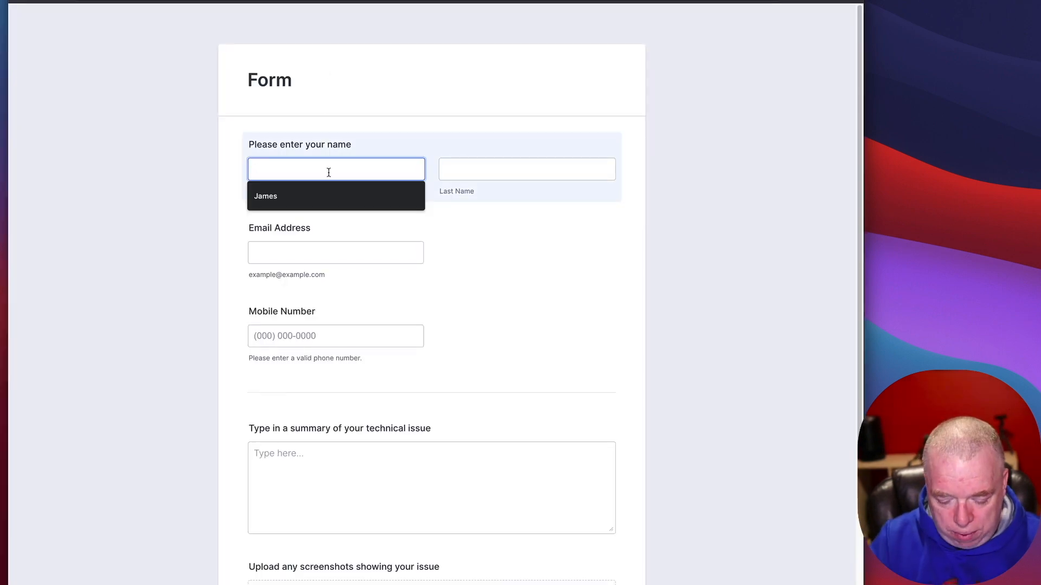
pyautogui.write('Willy')
pyautogui.press('Tab')
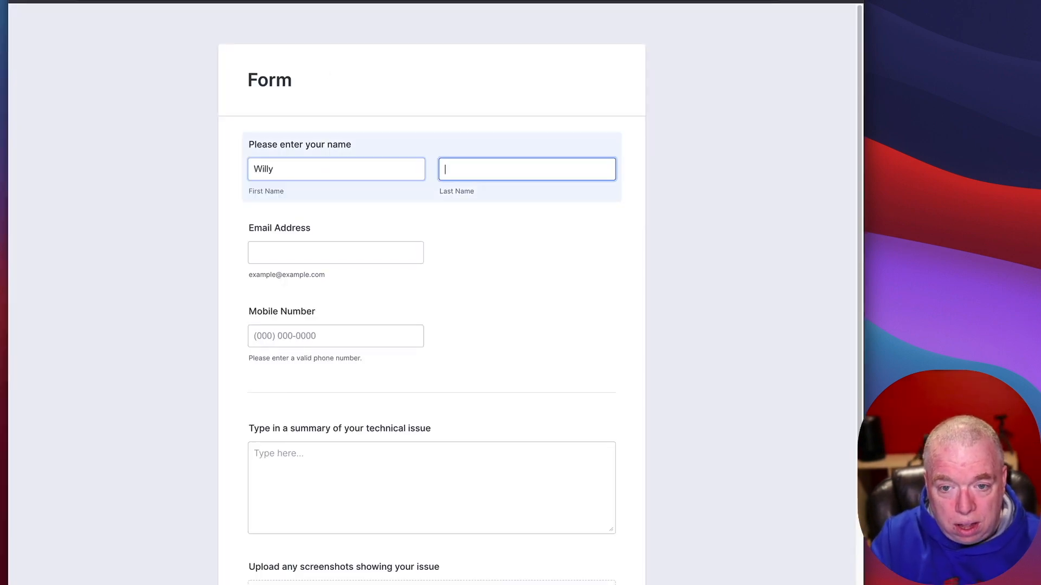
pyautogui.write('WO')
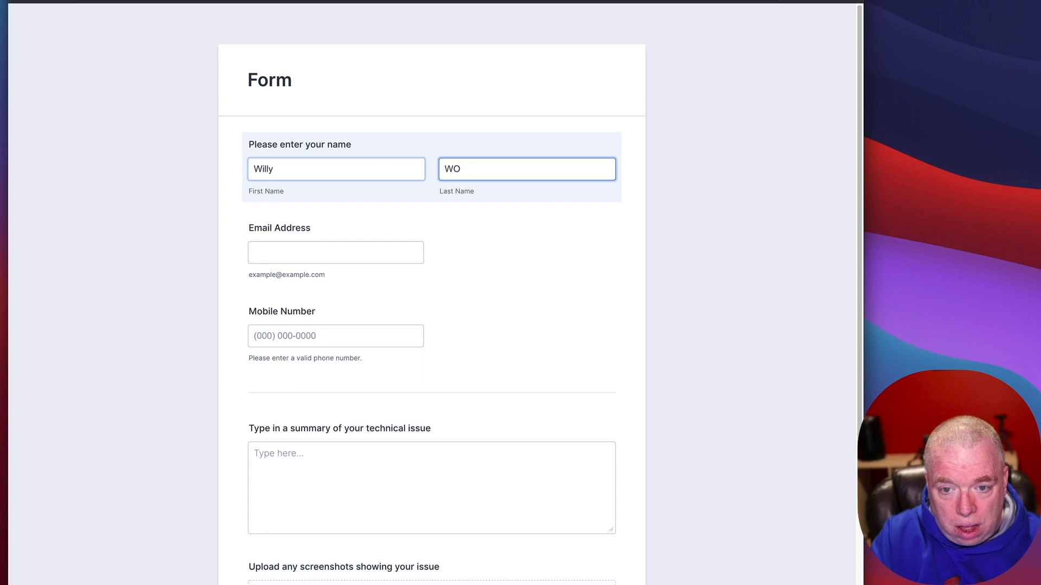
pyautogui.press('BackSpace')
pyautogui.write('onka')
pyautogui.press('Tab')
pyautogui.write('w')
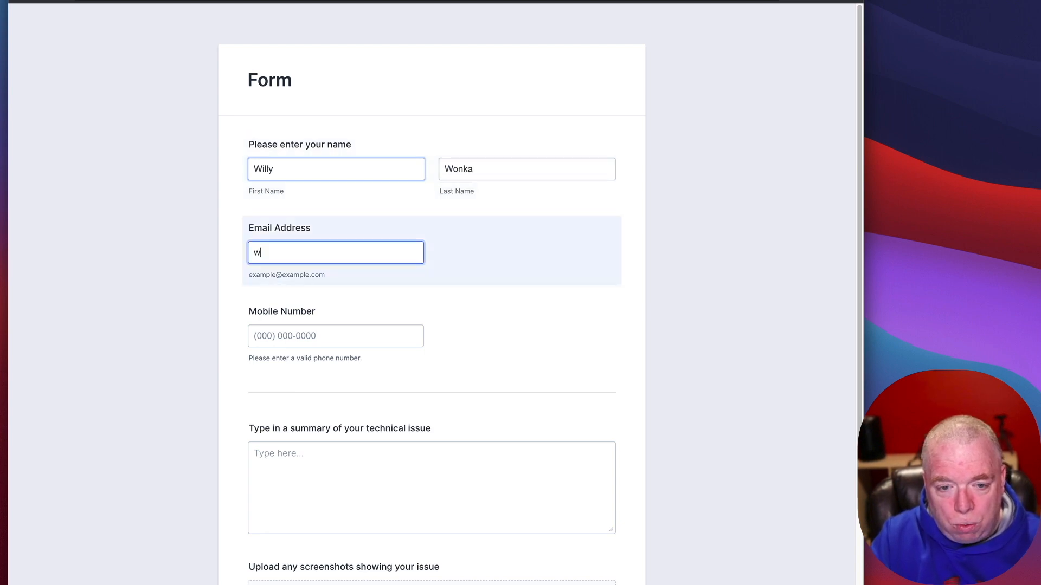
pyautogui.write('onka@wonka.com')
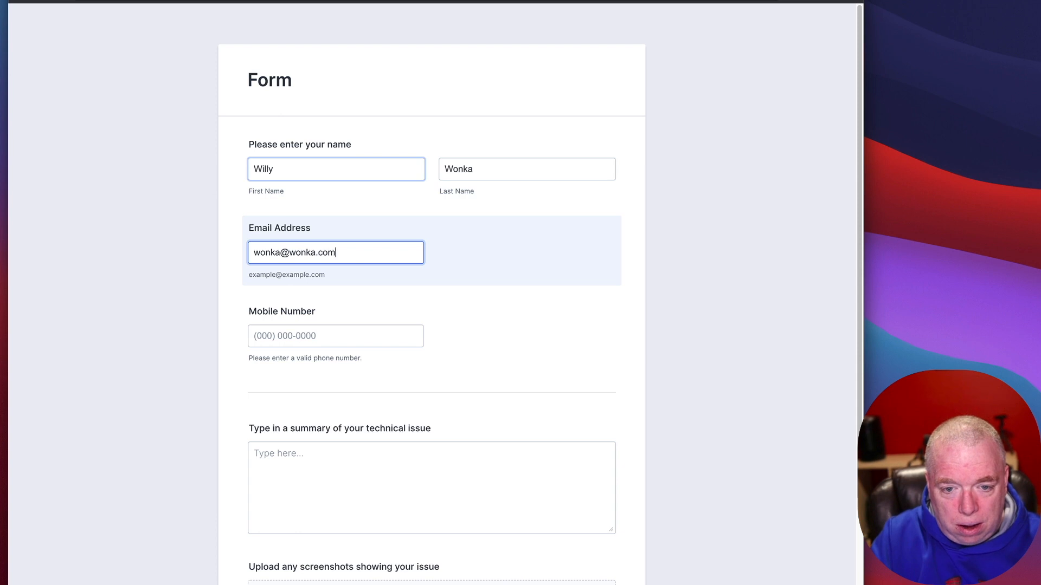
pyautogui.press('Tab')
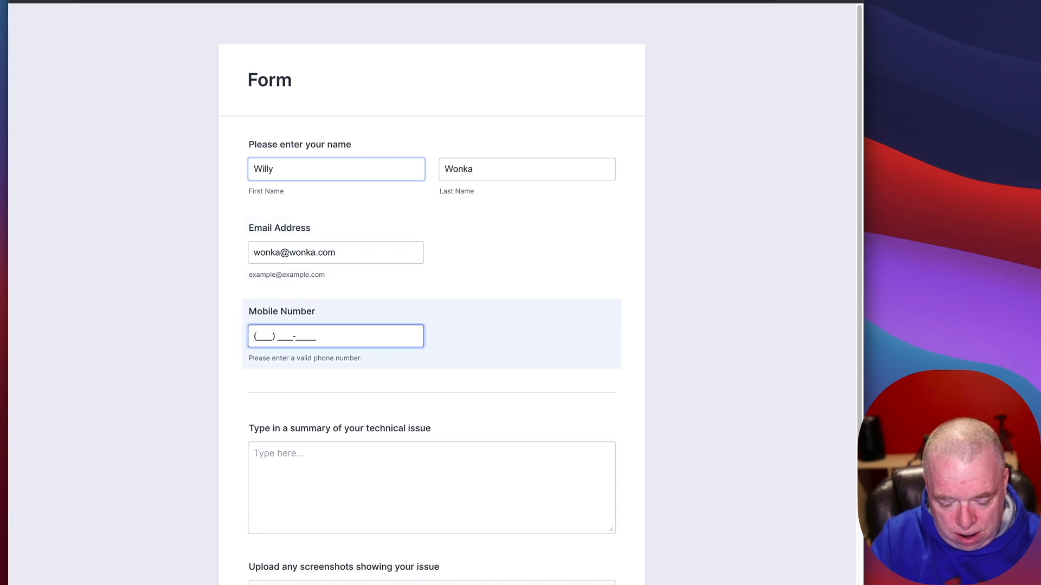
pyautogui.write('555) 555-5555')
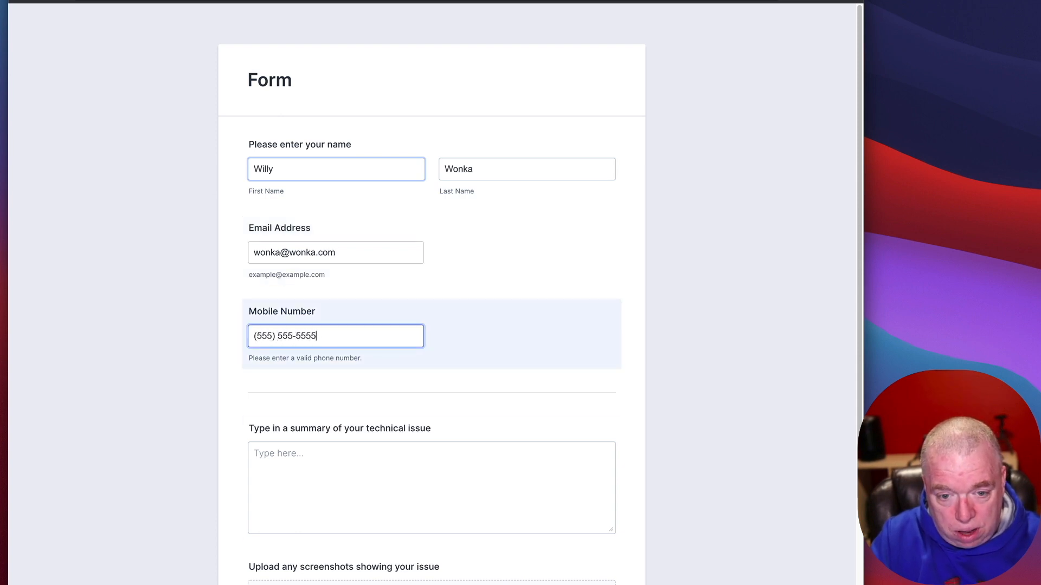
# Step: Enter the issue summary 'someone stole fizzy lifting drinks!!!!!' and submit the entry
pyautogui.press('Tab')
pyautogui.write('someone stole fi')
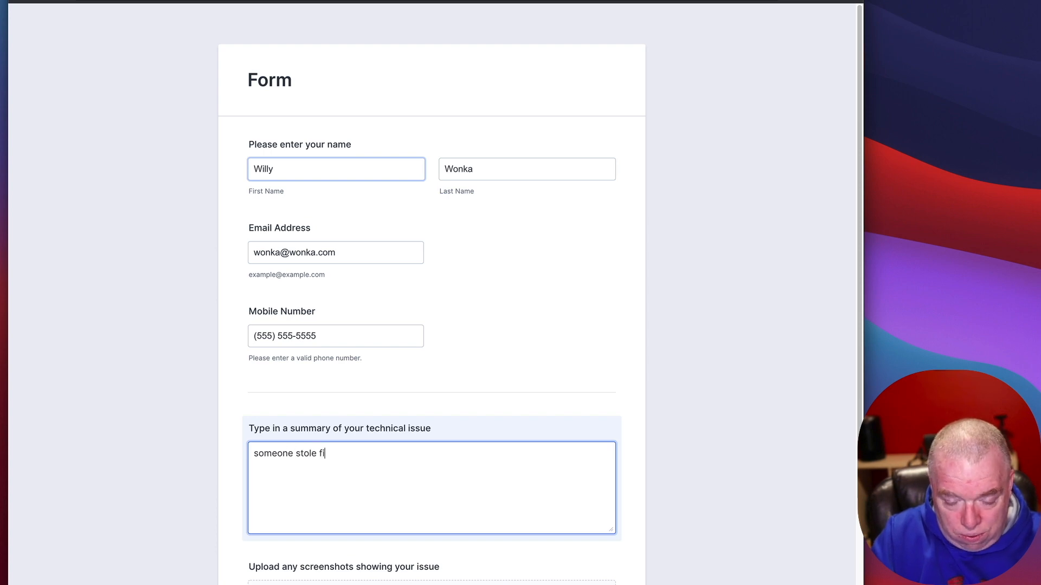
pyautogui.write('zzy lifting ')
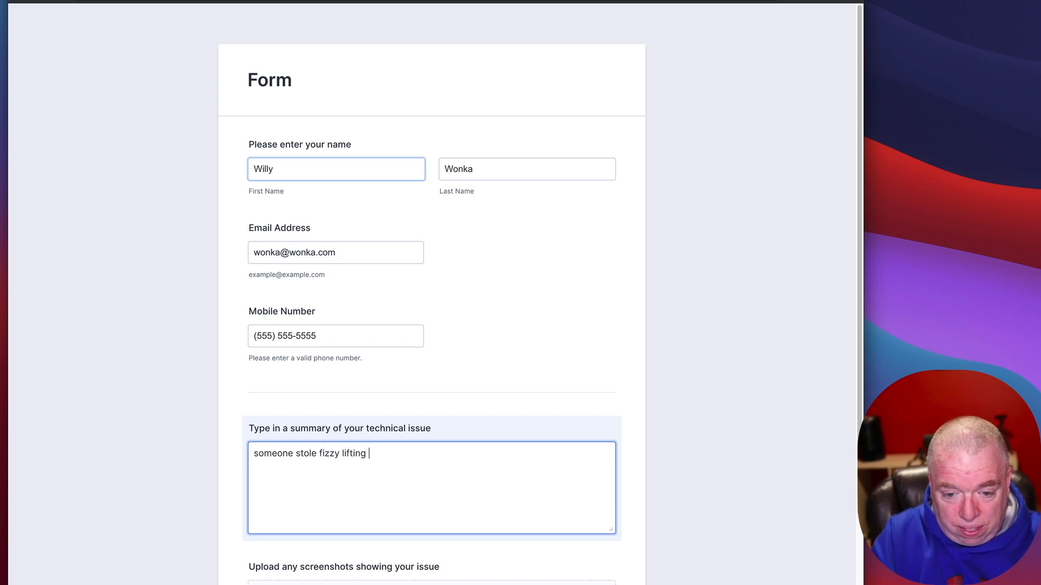
pyautogui.write('diin')
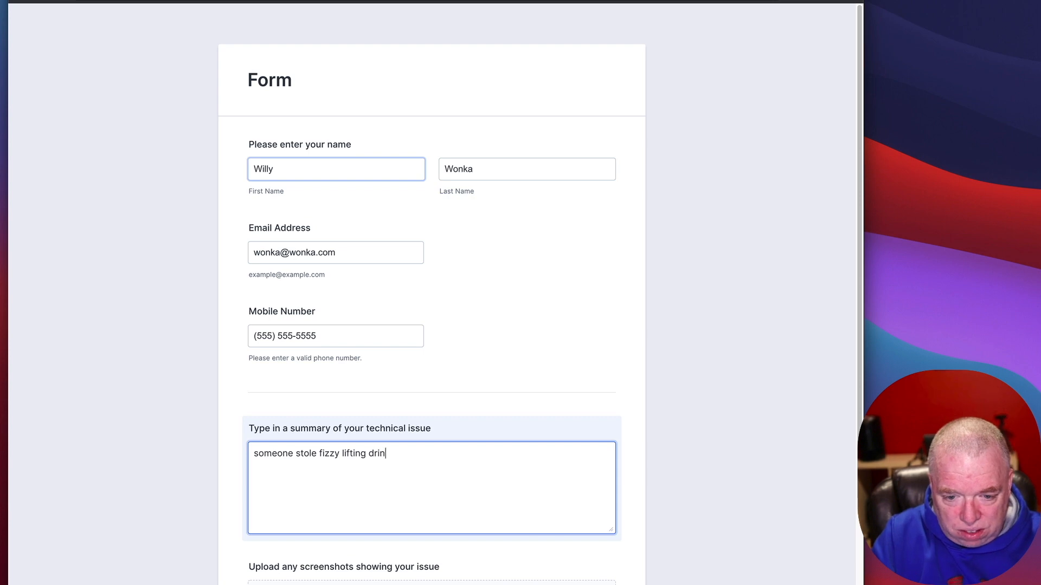
pyautogui.write('ks!!!!!')
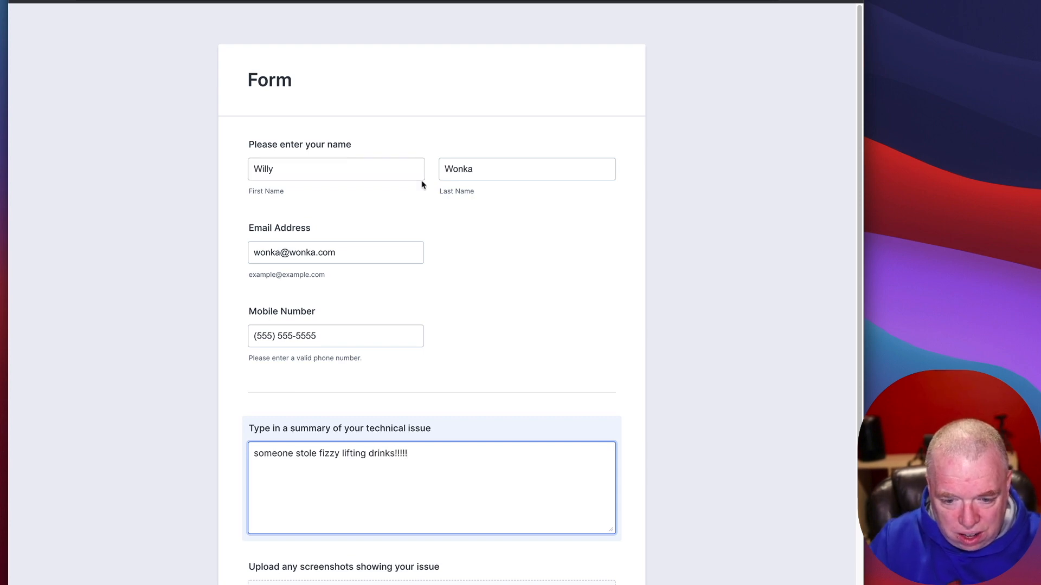
pyautogui.scroll(-3, 456, 395)
pyautogui.click(448, 525)
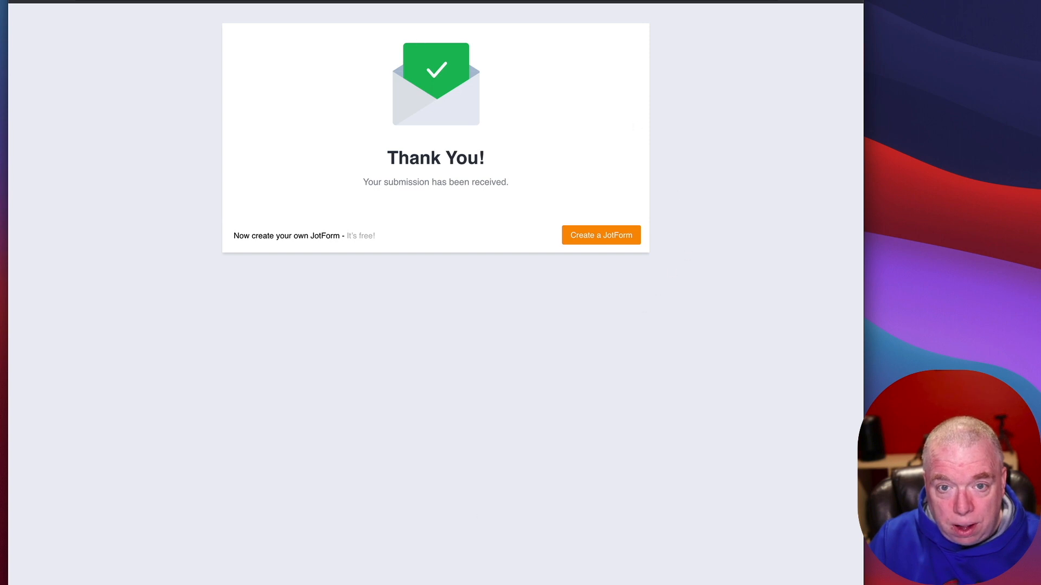
# Step: Open the Trouble Ticker Form table and download all submissions as an Excel file
pyautogui.press('super+w')
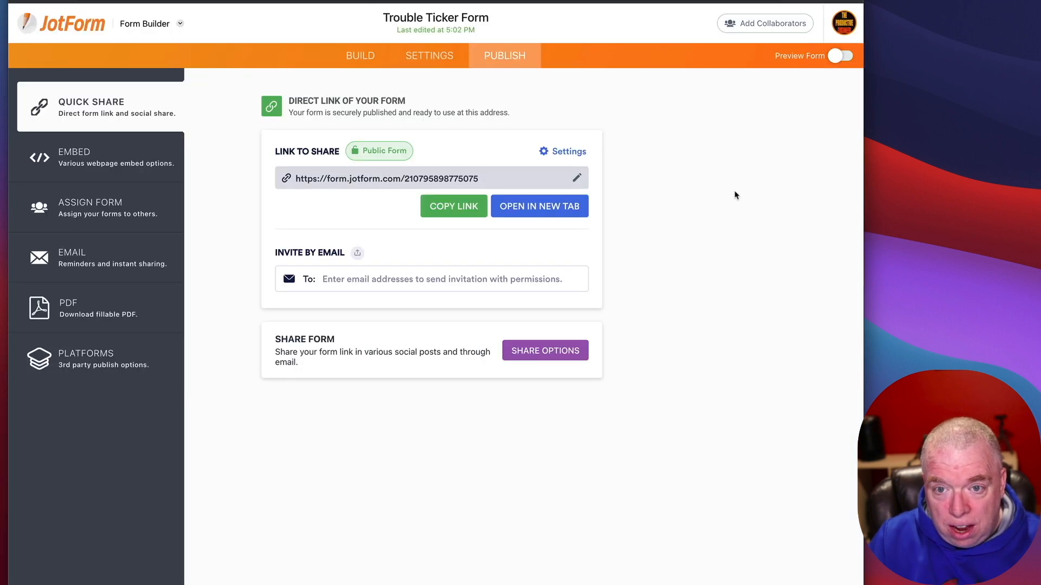
pyautogui.click(159, 23)
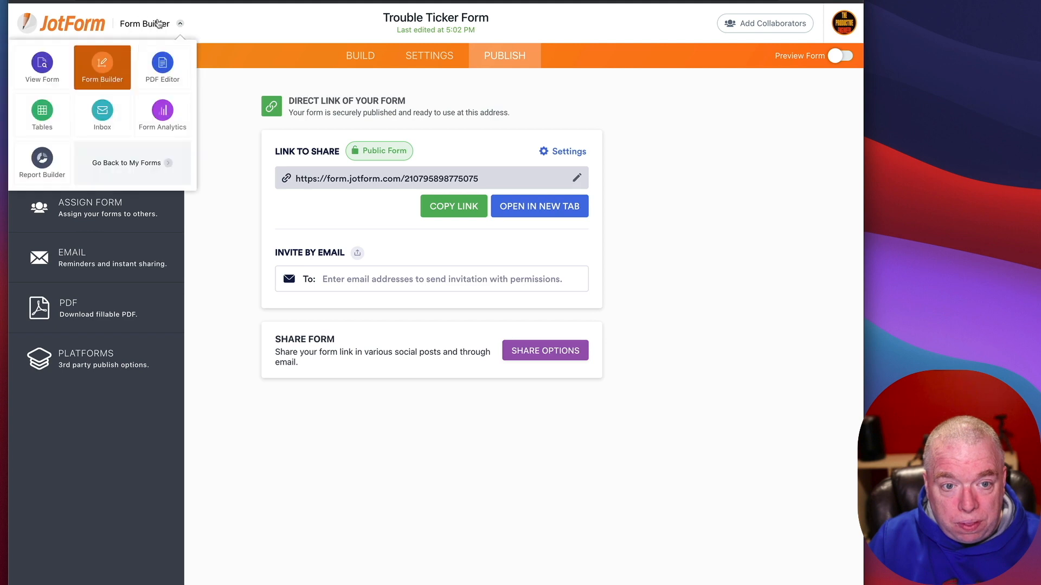
pyautogui.click(47, 115)
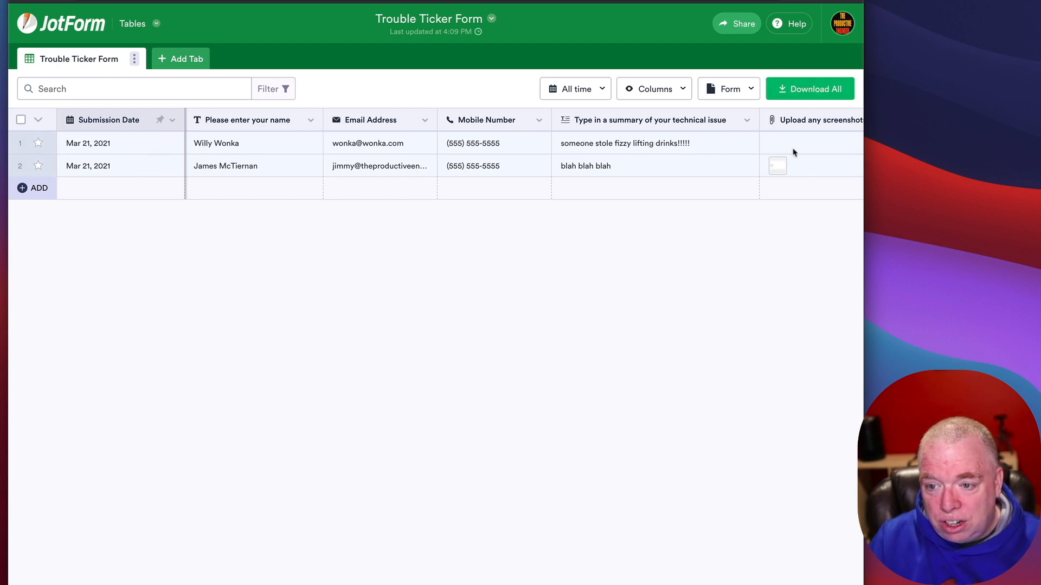
pyautogui.click(806, 92)
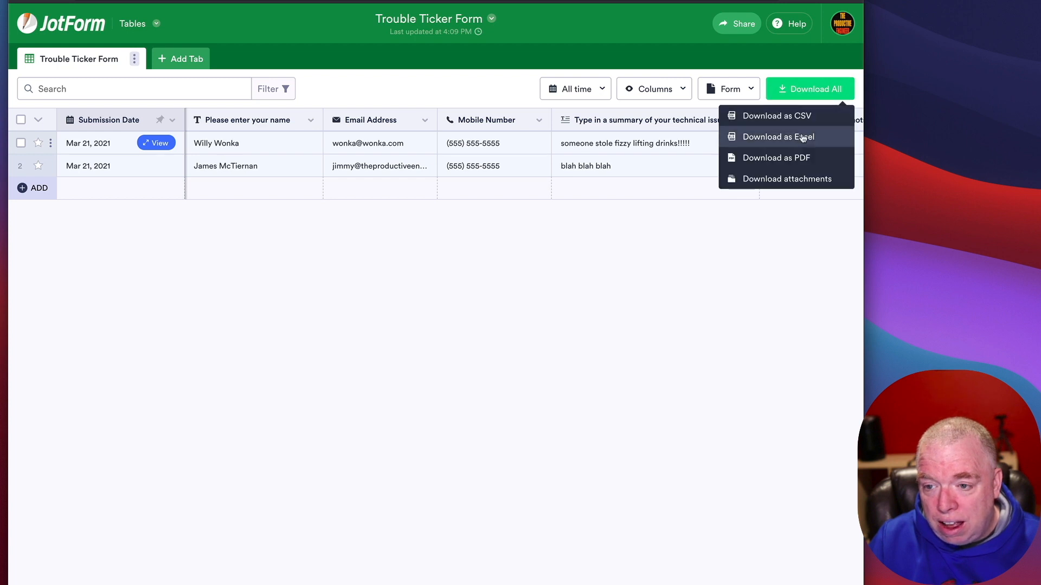
pyautogui.click(802, 138)
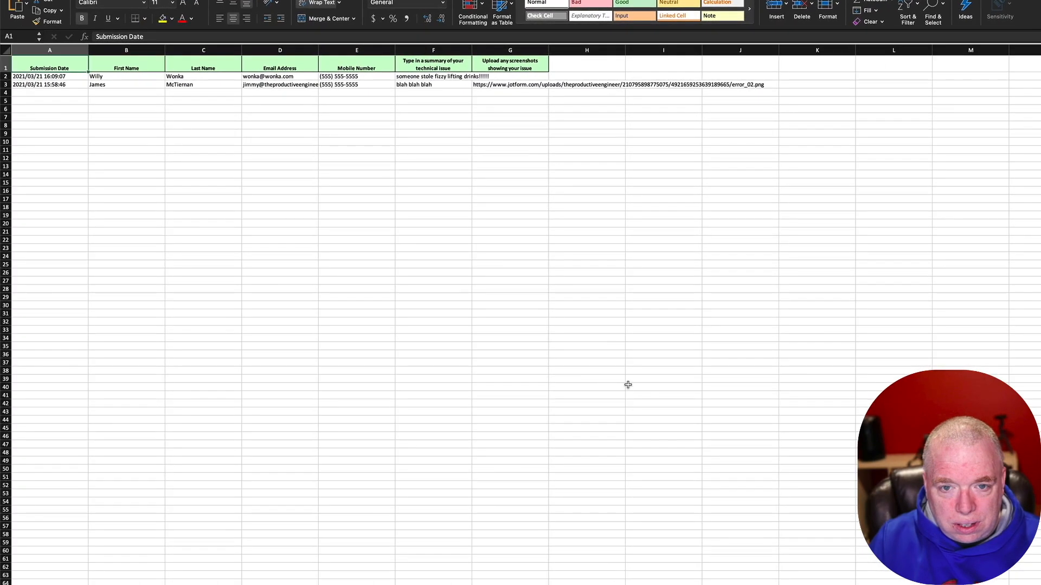
# Step: Open the downloaded submissions spreadsheet and widen columns G and F
pyautogui.click(632, 387)
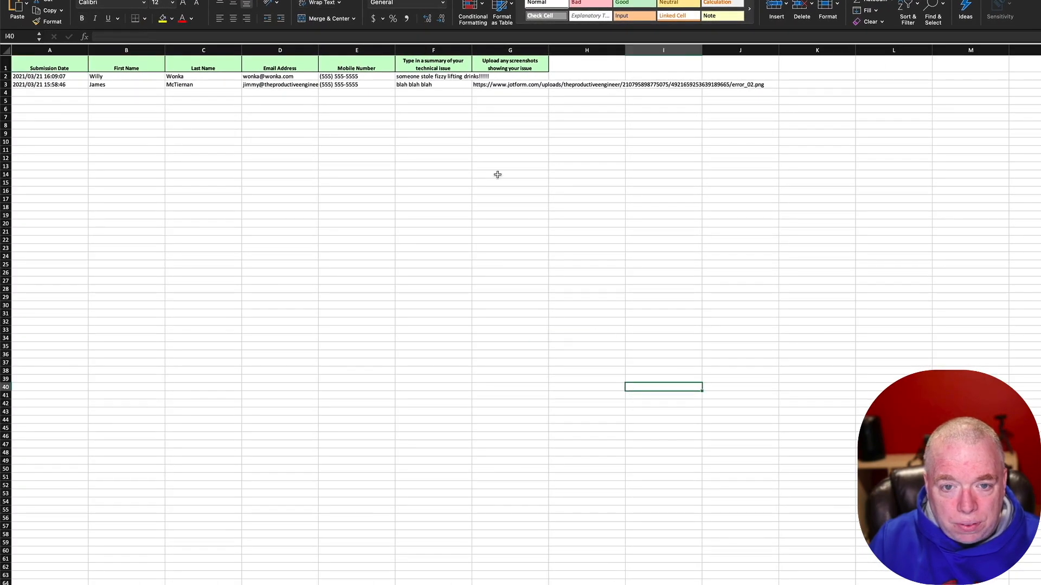
pyautogui.moveTo(547, 47); pyautogui.dragTo(779, 48)
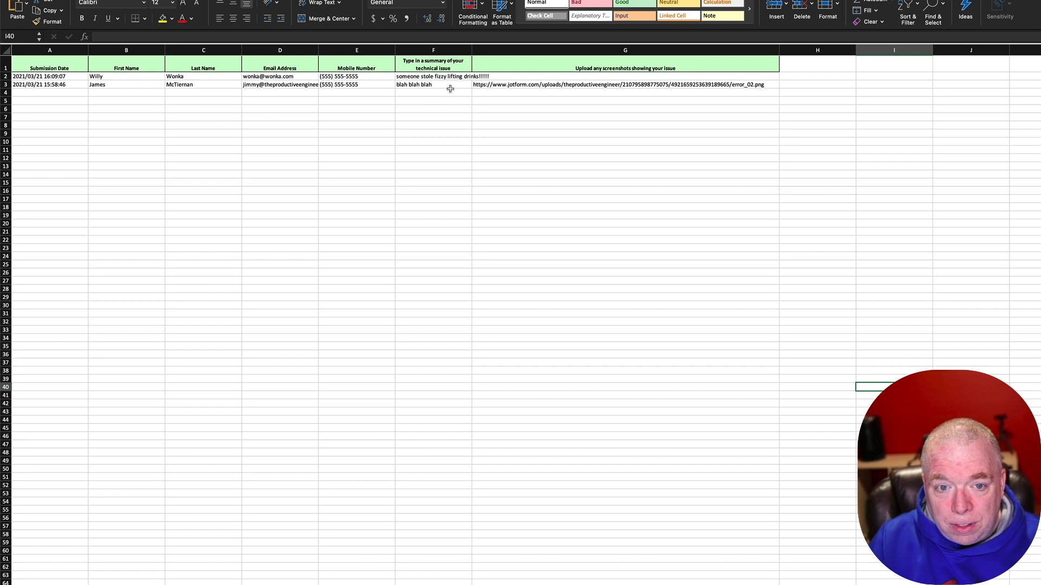
pyautogui.click(498, 84)
pyautogui.moveTo(472, 52); pyautogui.dragTo(505, 52)
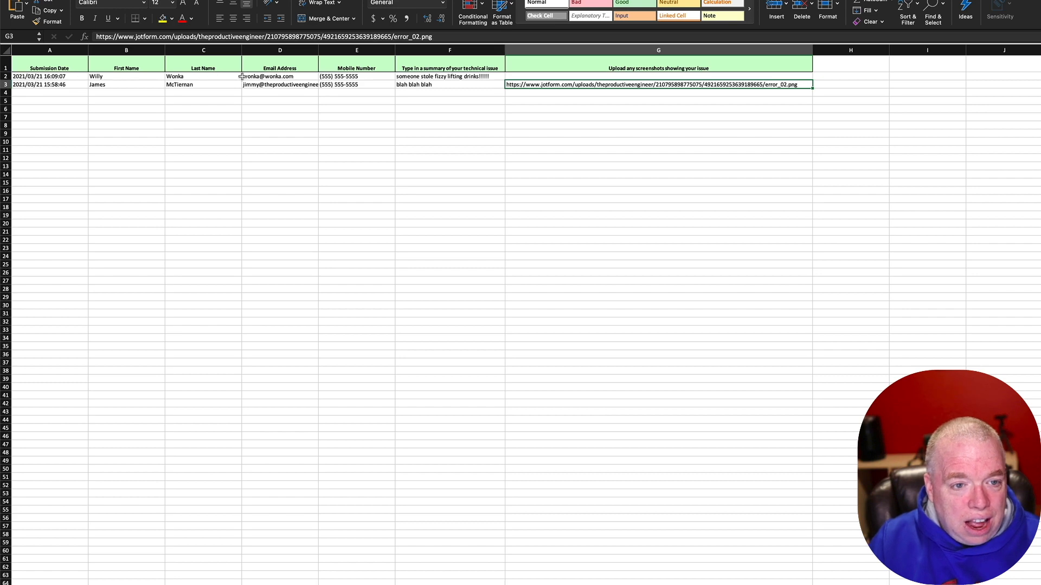
# Step: Check A3's date and select G3's full upload URL in the formula bar
pyautogui.click(50, 82)
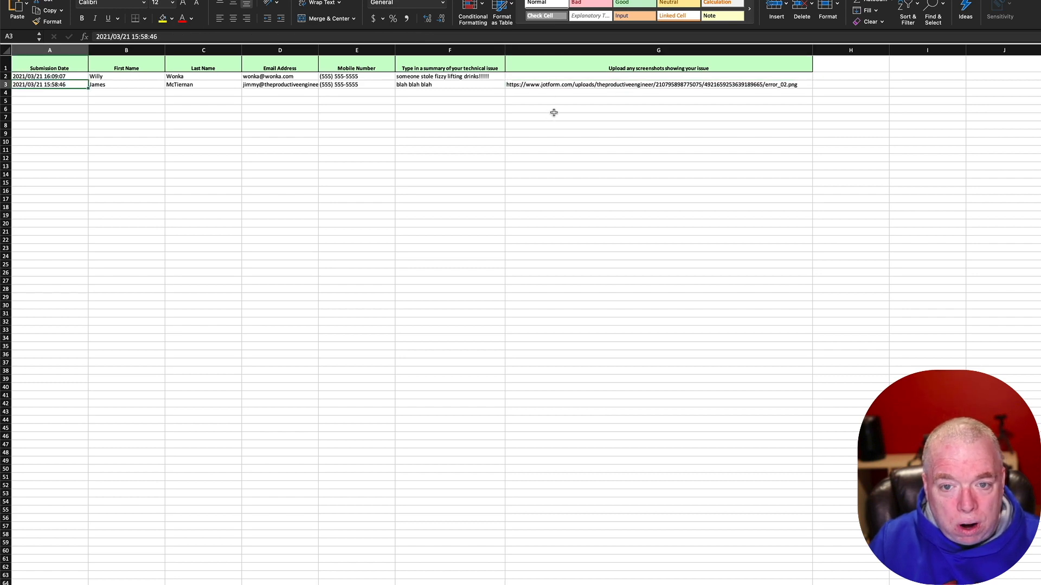
pyautogui.click(548, 89)
pyautogui.click(547, 84)
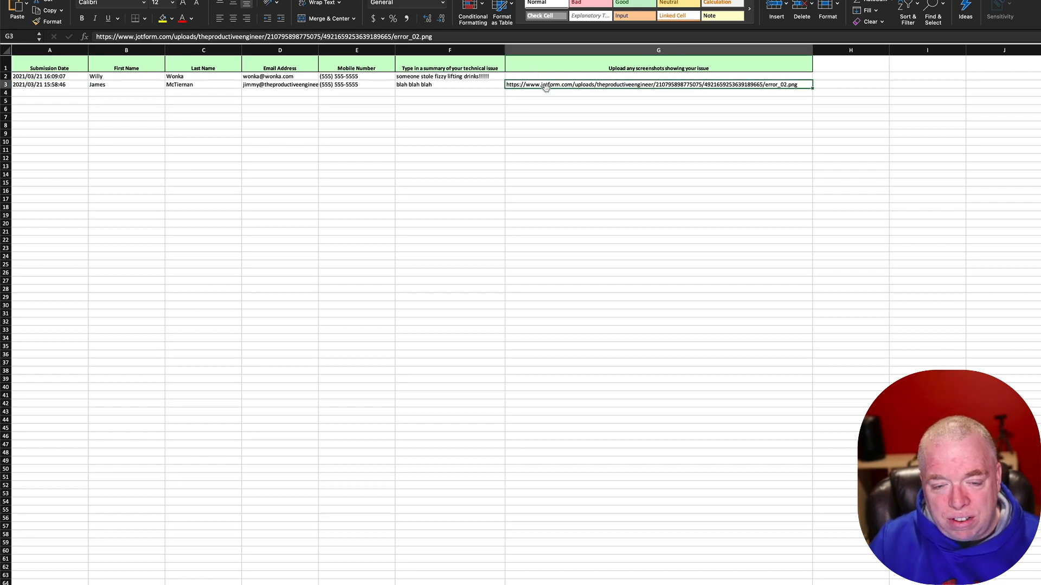
pyautogui.click(551, 91)
pyautogui.click(553, 85)
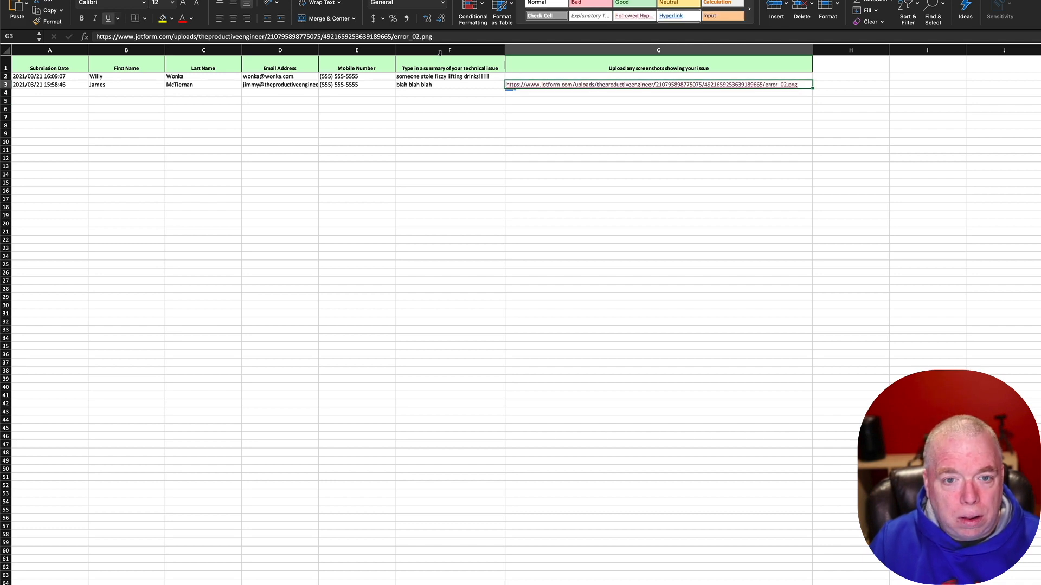
pyautogui.tripleClick(443, 37)
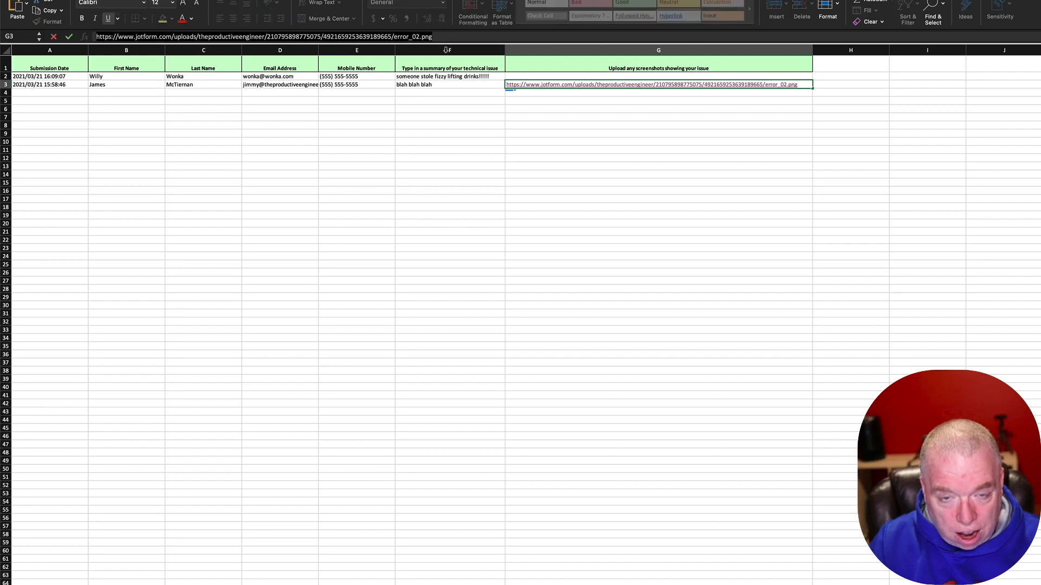
# Step: Load the copied URL in a new Chrome tab and view the downloaded error_02 (1).png
pyautogui.press('super+Tab')
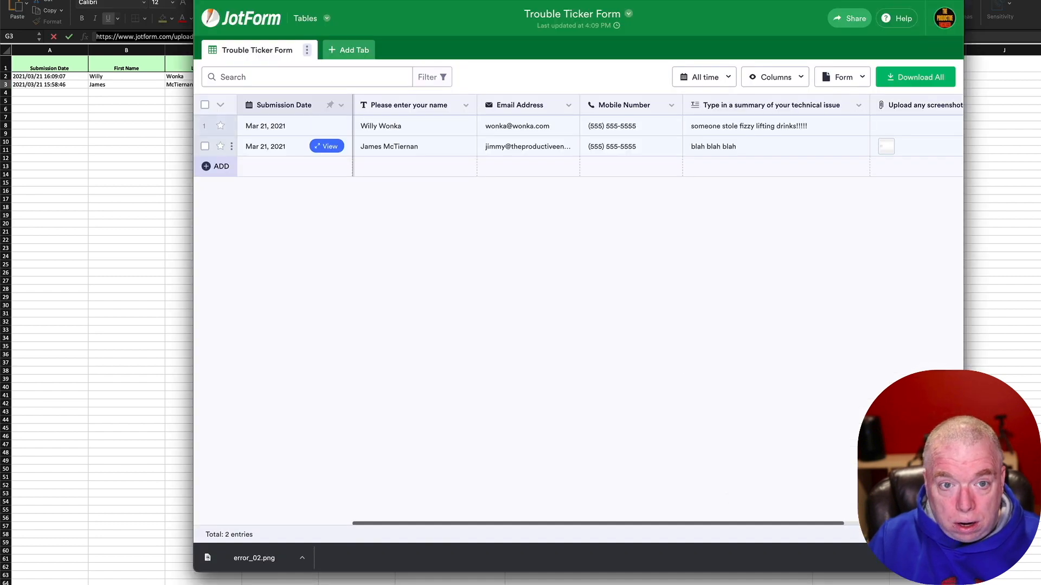
pyautogui.press('super+t')
pyautogui.press('super+v')
pyautogui.press('Return')
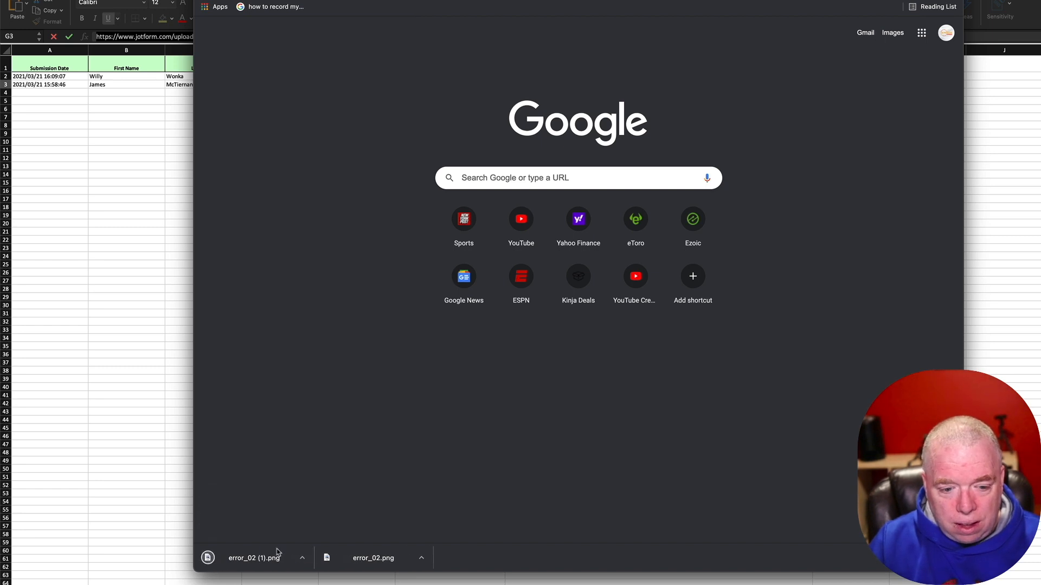
pyautogui.click(302, 560)
pyautogui.click(318, 564)
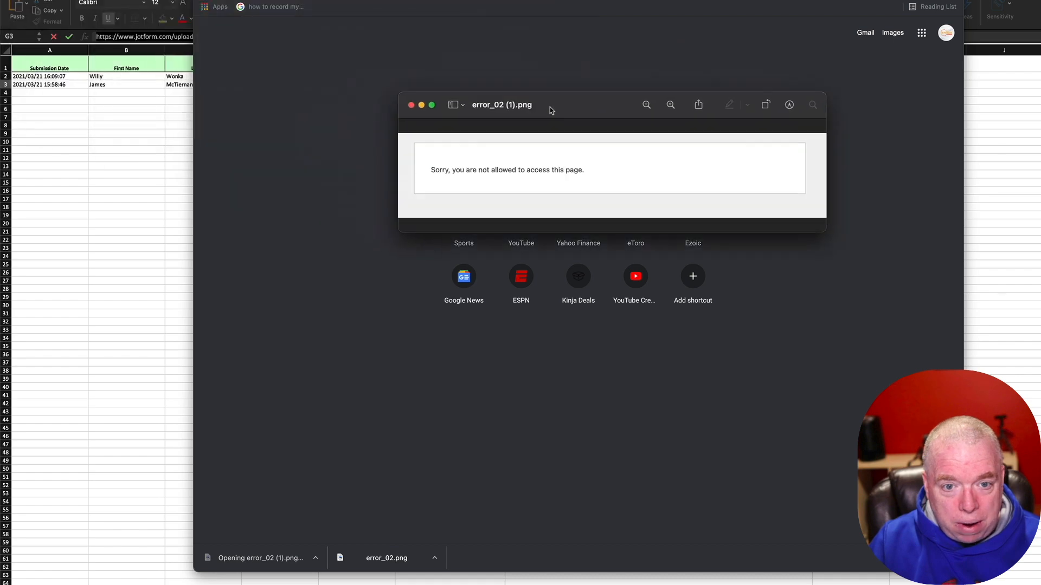
pyautogui.click(411, 105)
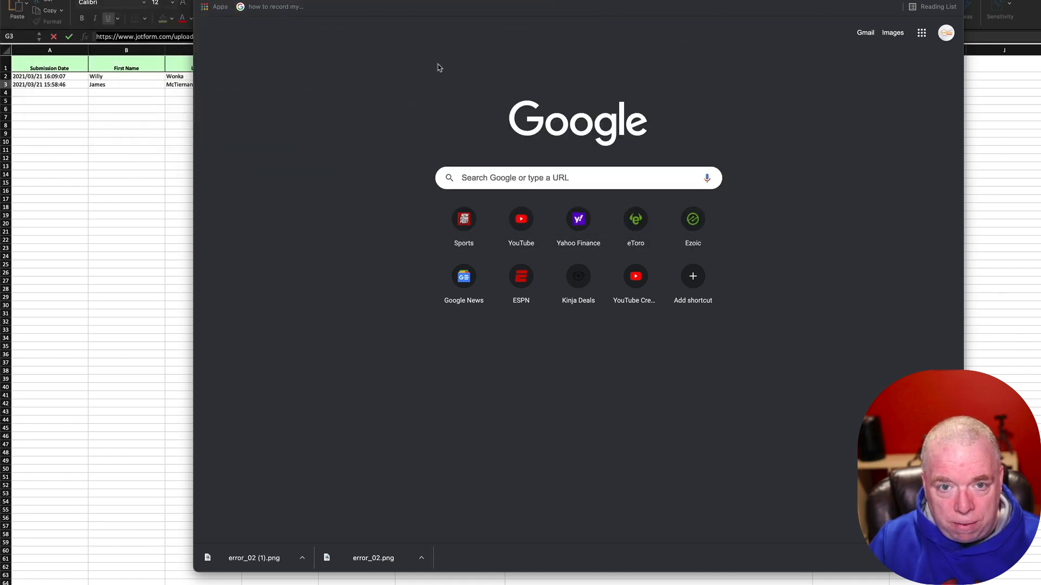
pyautogui.press('super+w')
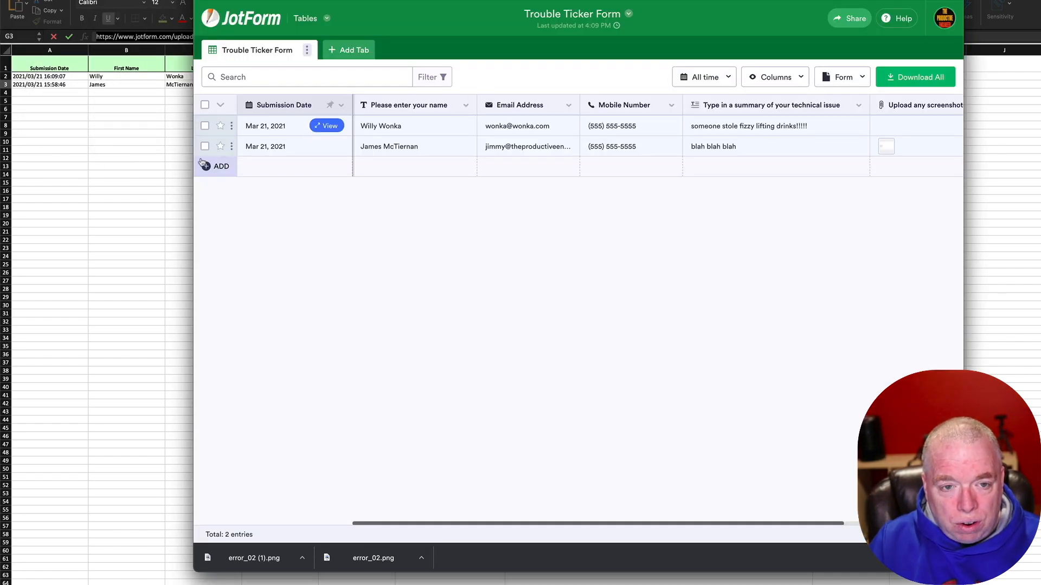
# Step: Close the Excel workbook without saving and return to JotForm's My Forms page
pyautogui.click(98, 144)
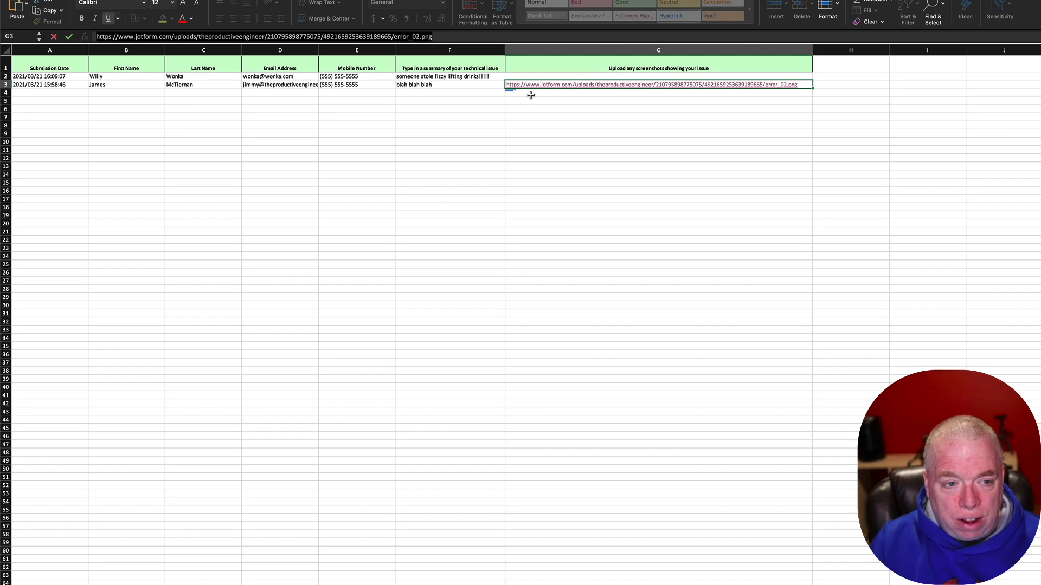
pyautogui.click(326, 107)
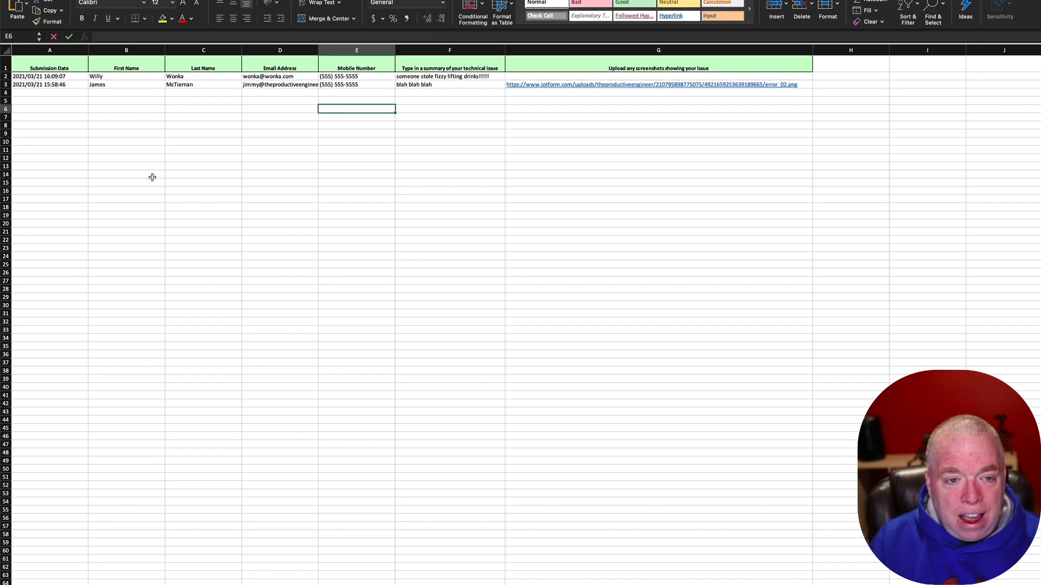
pyautogui.press('super+w')
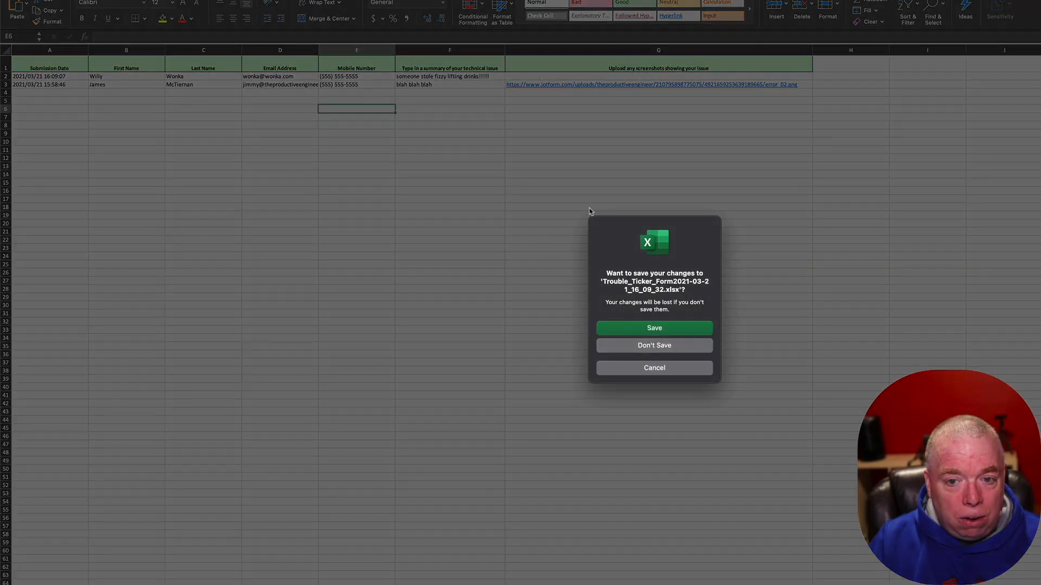
pyautogui.click(699, 348)
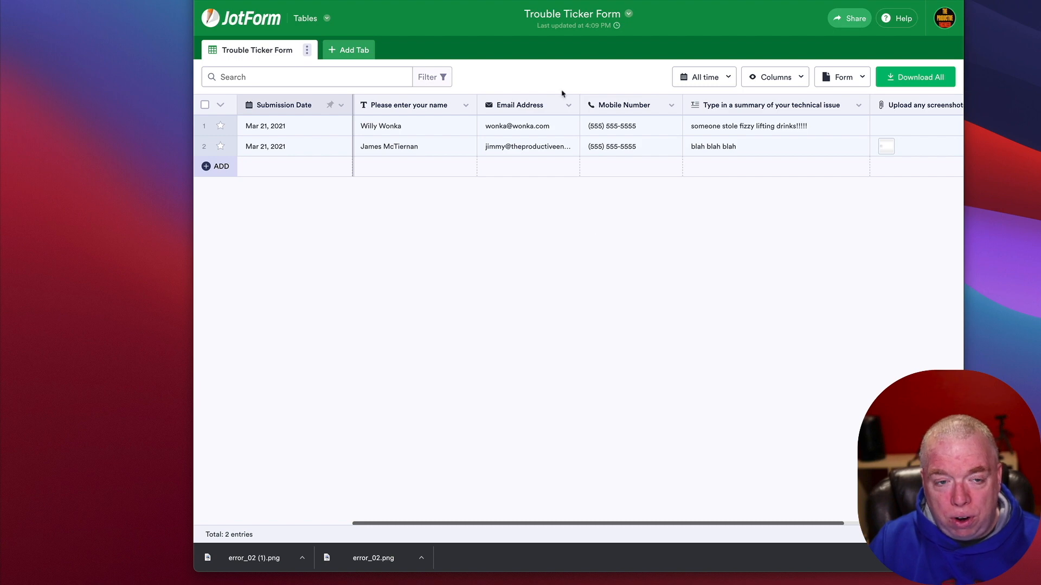
pyautogui.click(247, 19)
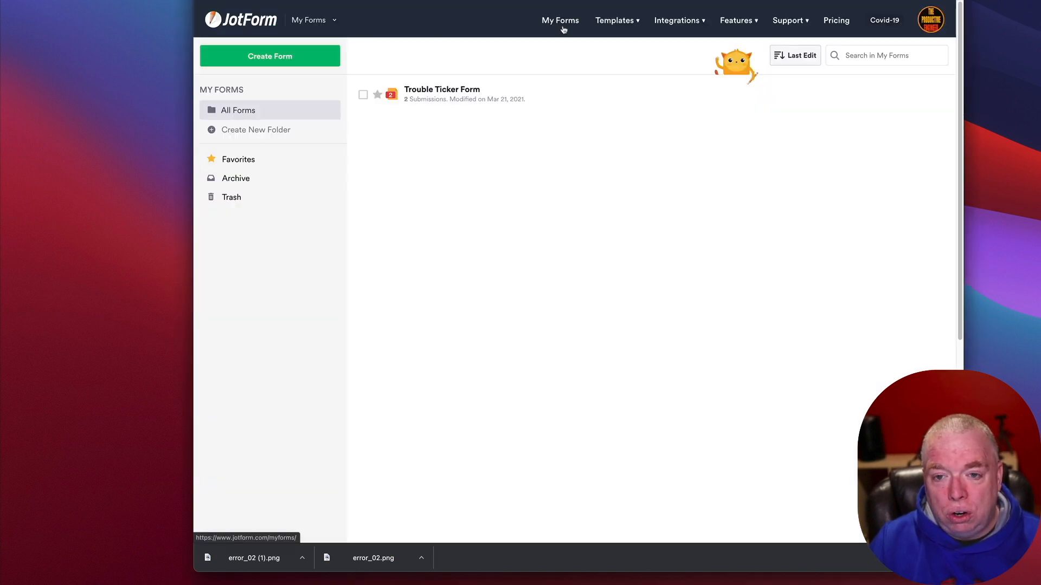
# Step: Open JotForm's Form Templates gallery
pyautogui.click(629, 20)
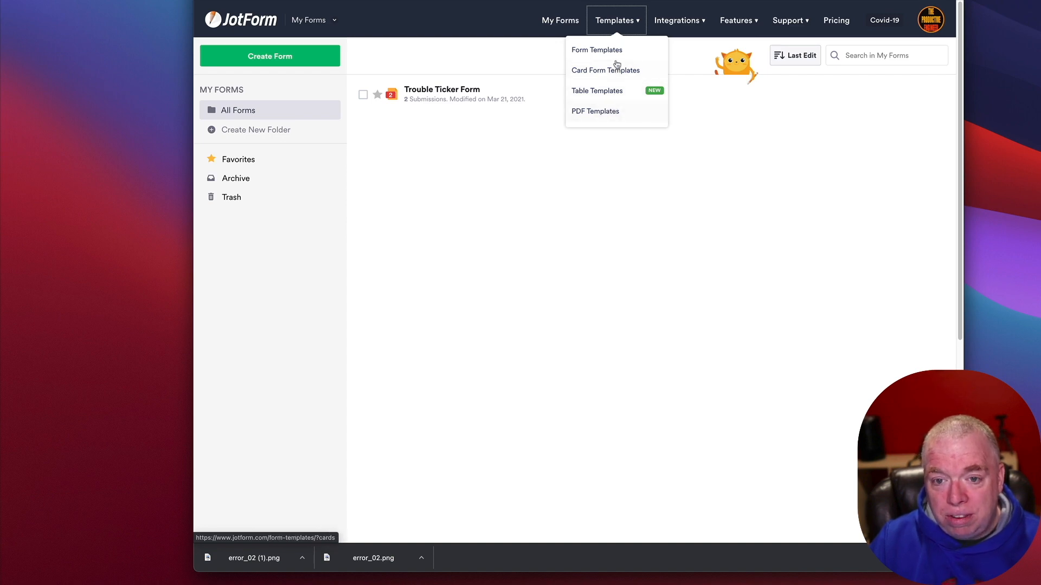
pyautogui.click(613, 49)
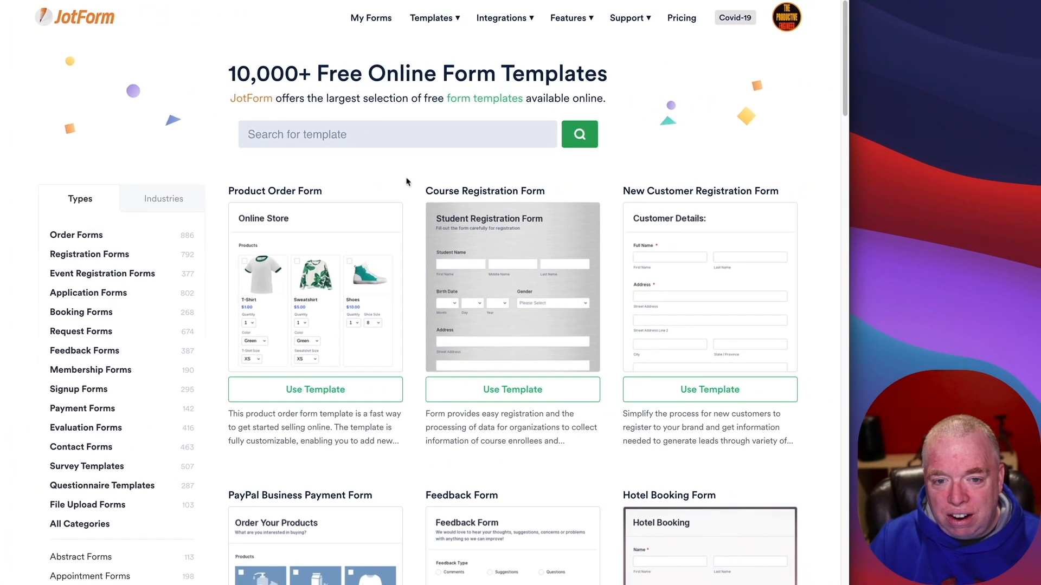
pyautogui.scroll(1, 383, 161)
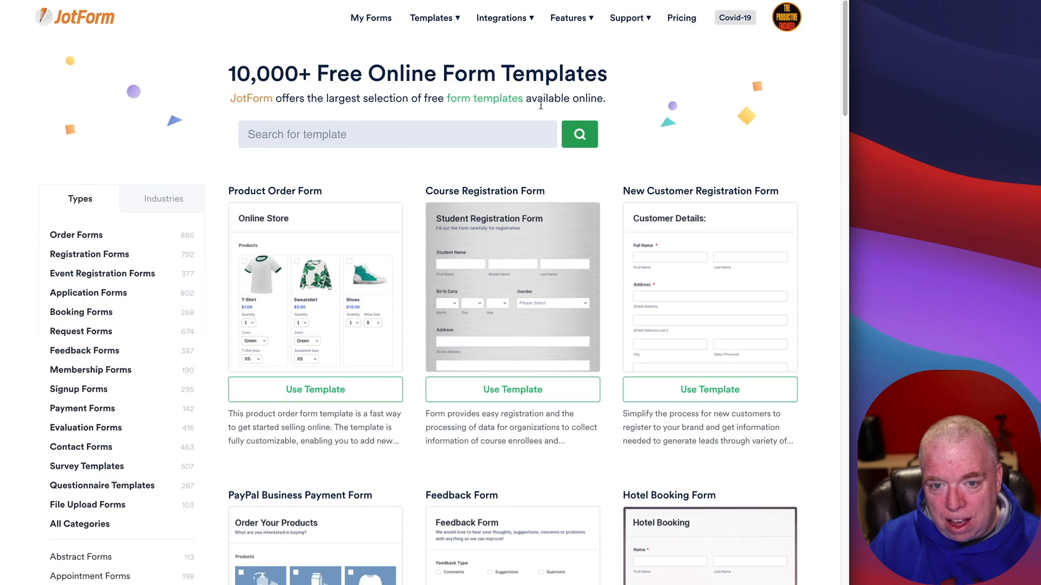
pyautogui.scroll(-3, 515, 190)
pyautogui.scroll(2, 514, 190)
pyautogui.scroll(1, 515, 190)
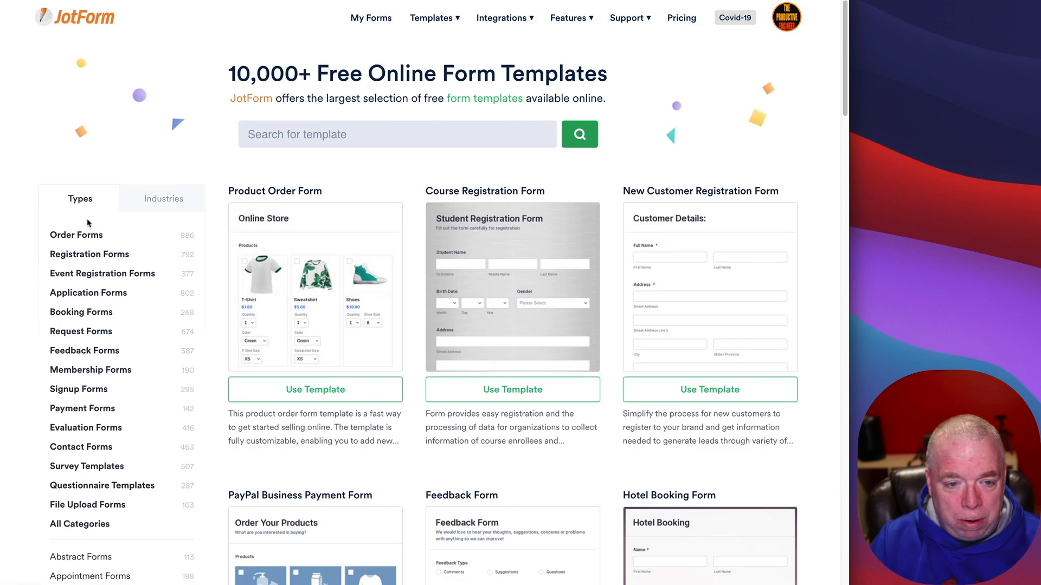
# Step: Browse templates by form type, paging through the Application Forms job application templates
pyautogui.click(140, 199)
pyautogui.click(72, 207)
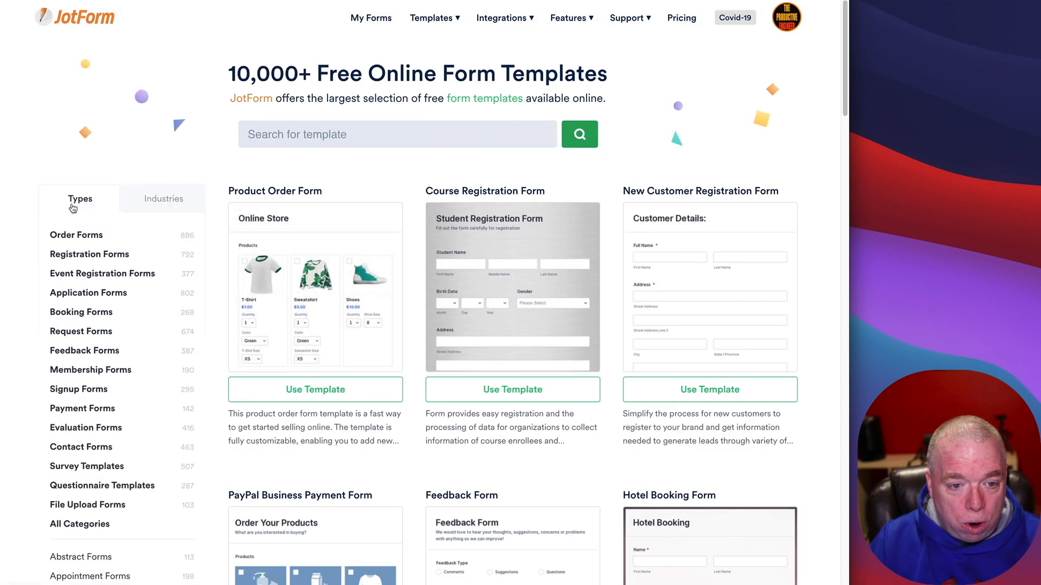
pyautogui.scroll(-1, 202, 233)
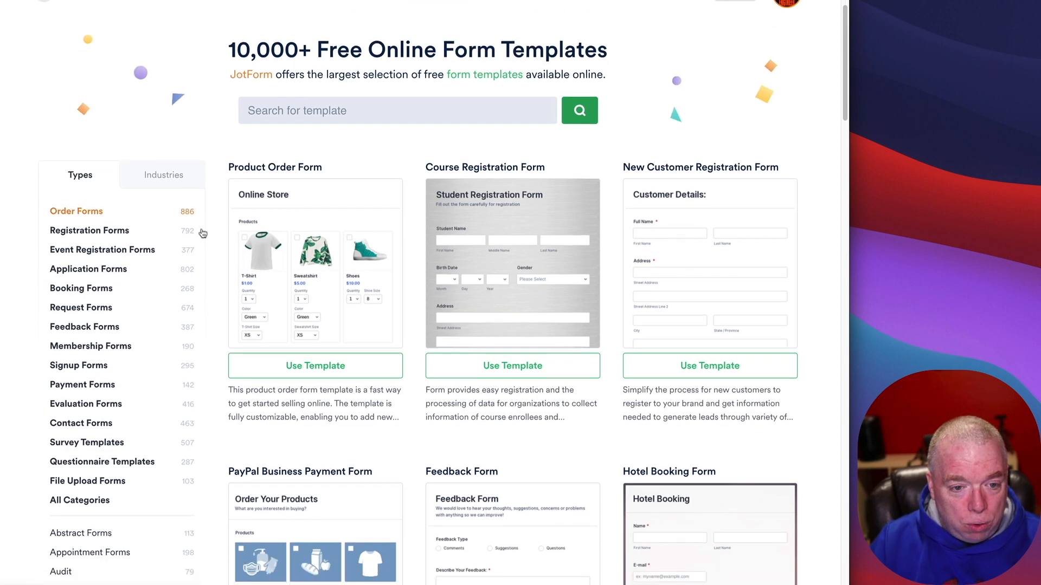
pyautogui.click(125, 271)
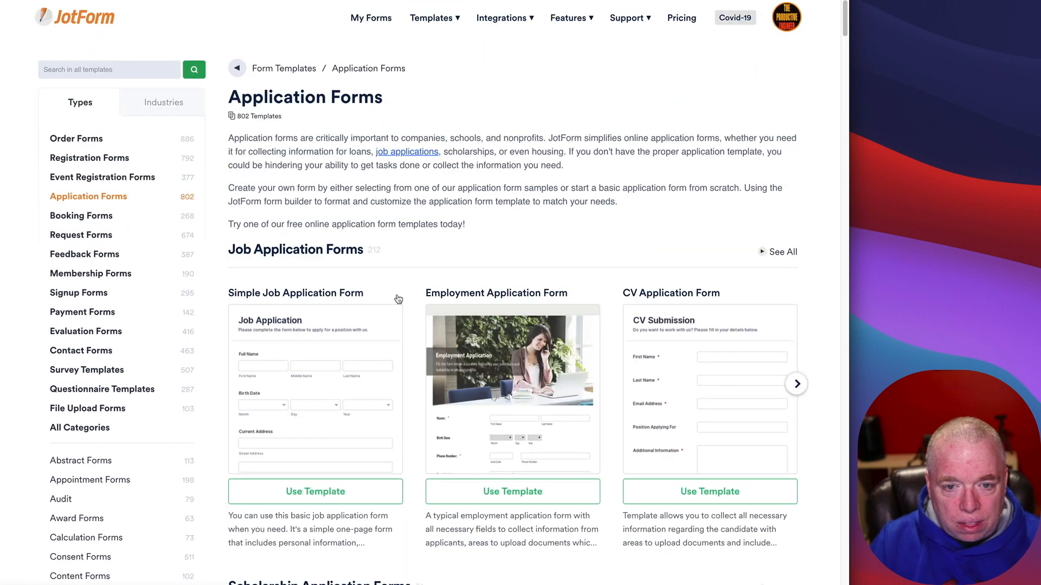
pyautogui.scroll(-4, 401, 297)
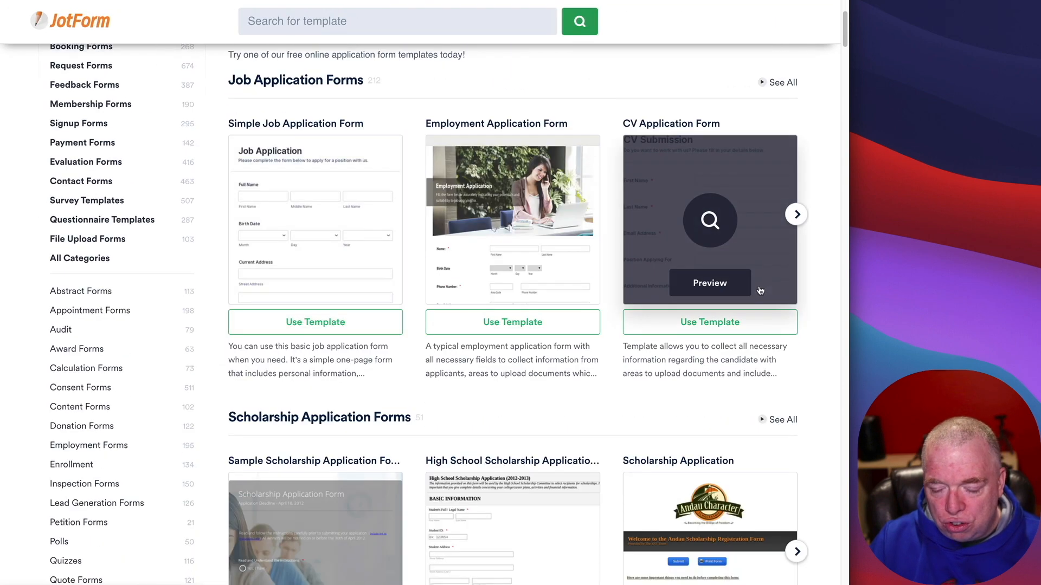
pyautogui.scroll(-2, 765, 294)
pyautogui.scroll(4, 765, 294)
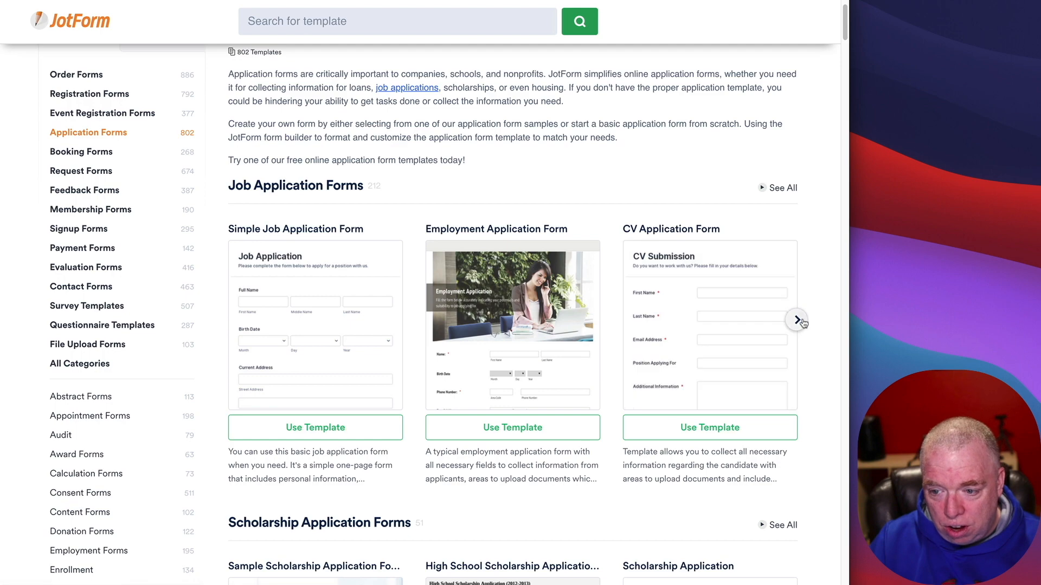
pyautogui.click(797, 320)
pyautogui.click(797, 320)
pyautogui.click(797, 320)
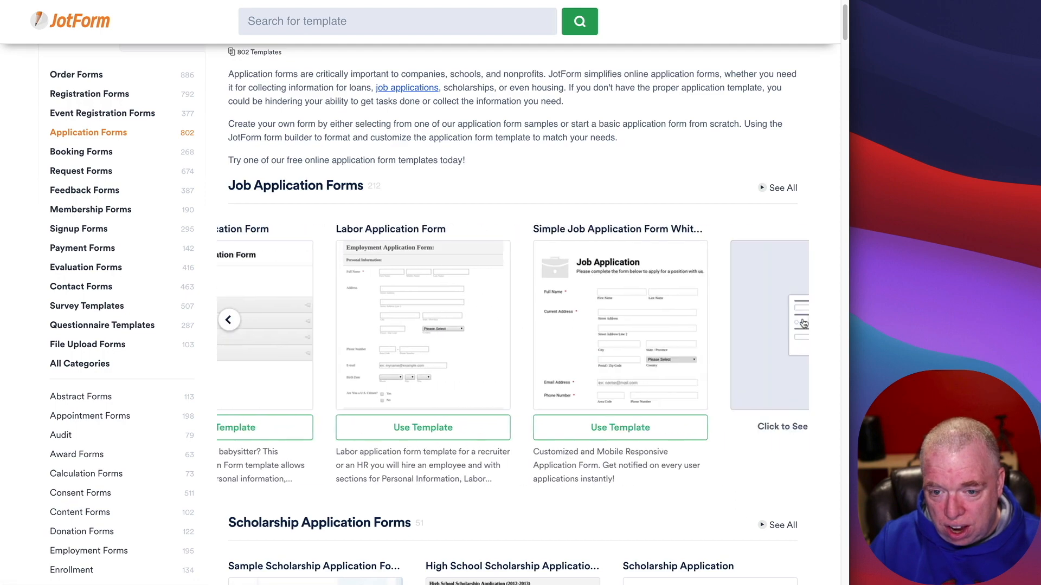
pyautogui.click(228, 320)
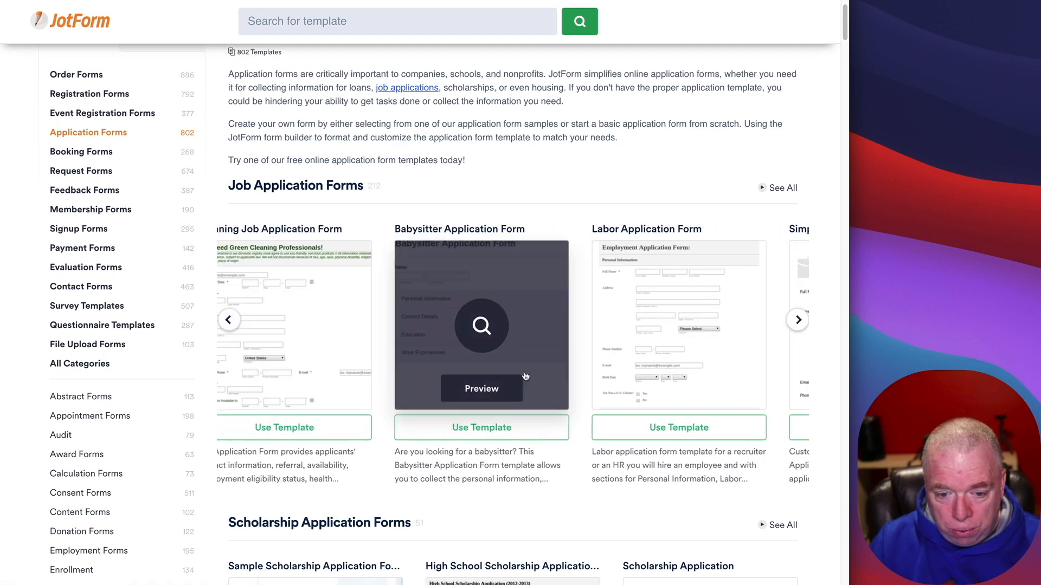
pyautogui.scroll(-2, 524, 376)
pyautogui.scroll(-3, 524, 376)
pyautogui.scroll(-6, 715, 390)
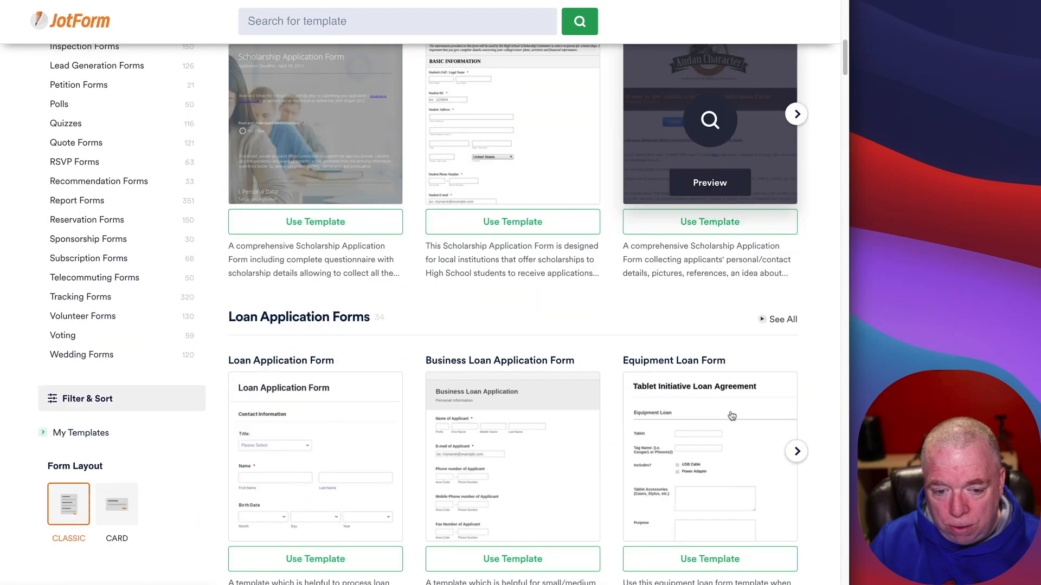
pyautogui.scroll(-12, 730, 415)
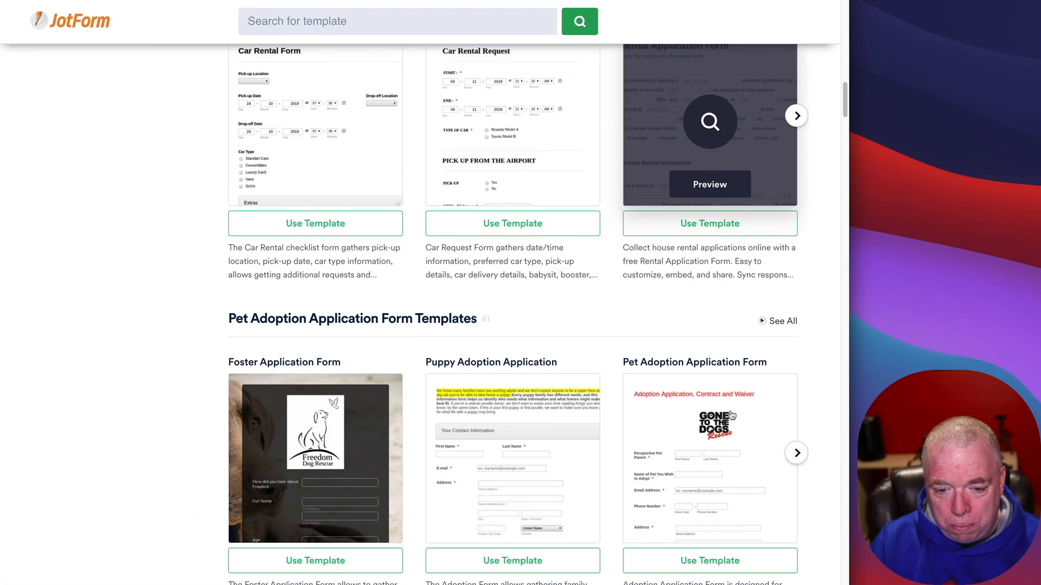
pyautogui.scroll(-11, 727, 415)
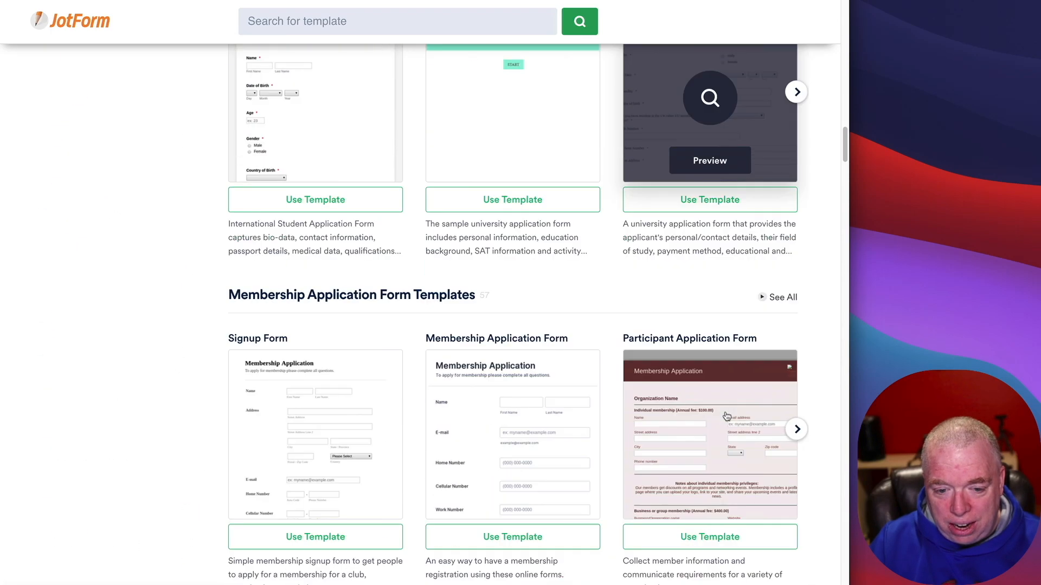
pyautogui.scroll(-3, 576, 374)
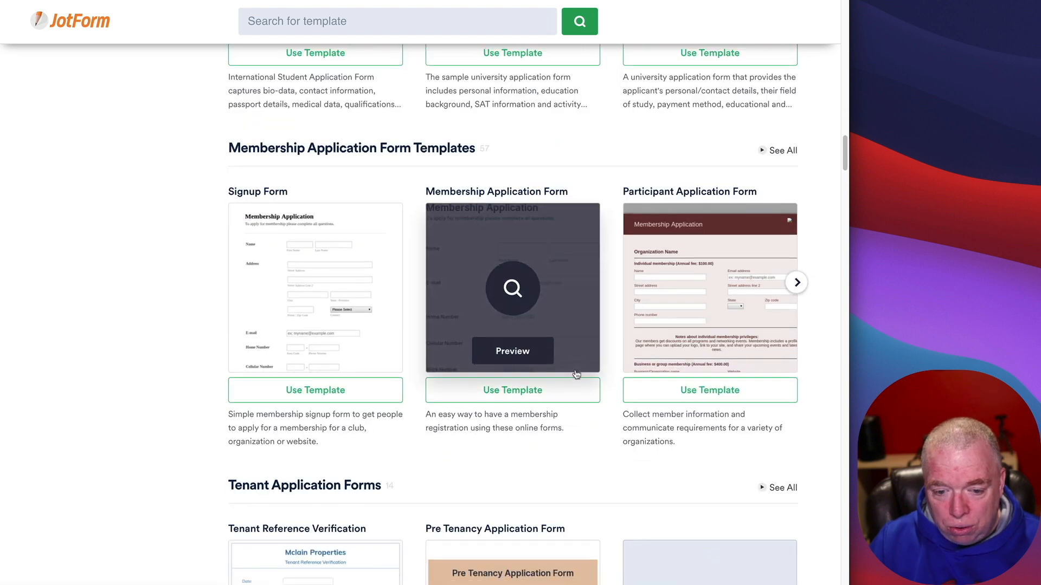
pyautogui.scroll(-6, 576, 374)
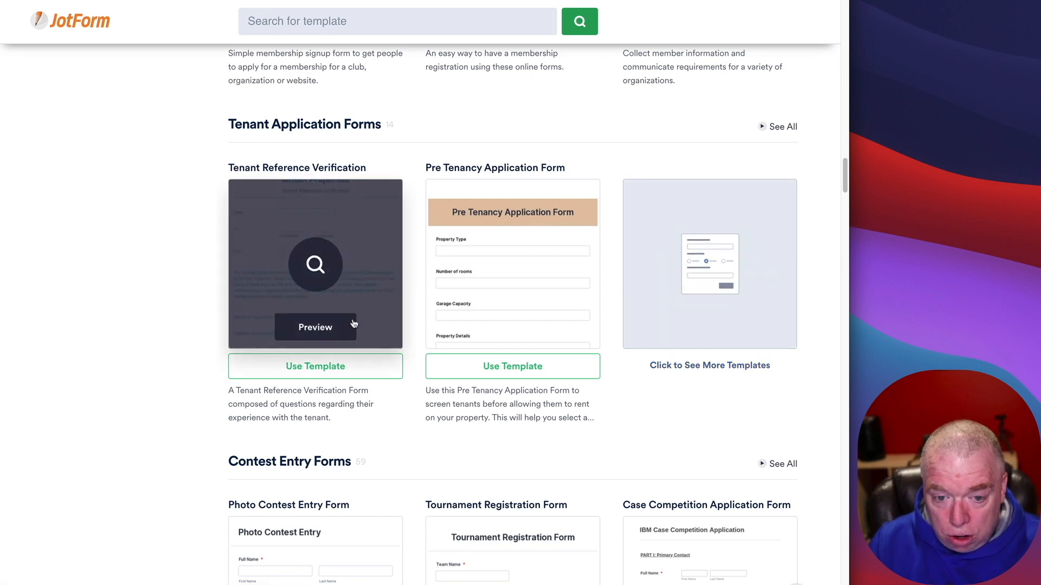
pyautogui.scroll(-15, 644, 326)
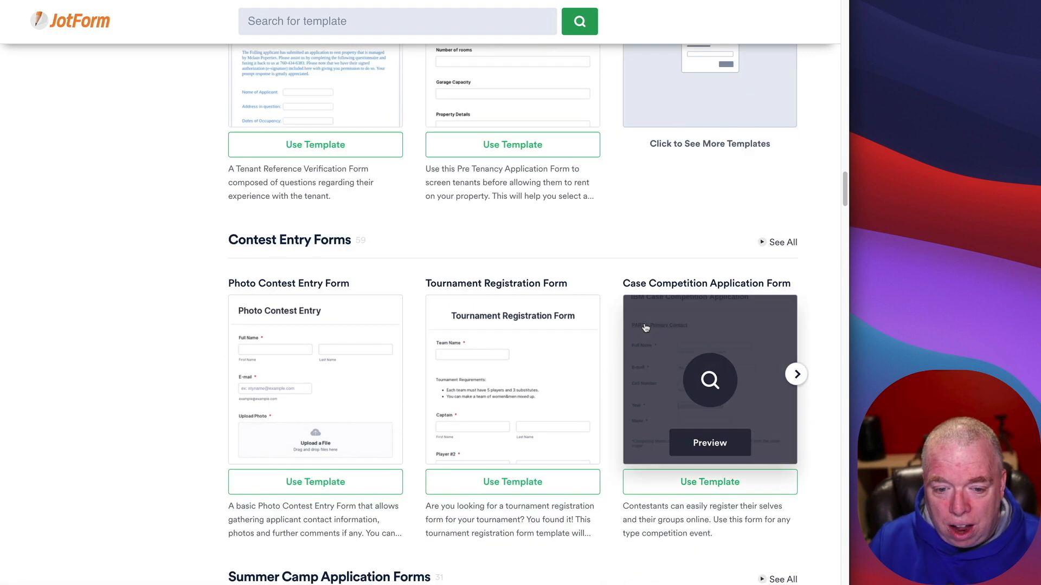
pyautogui.scroll(20, 645, 327)
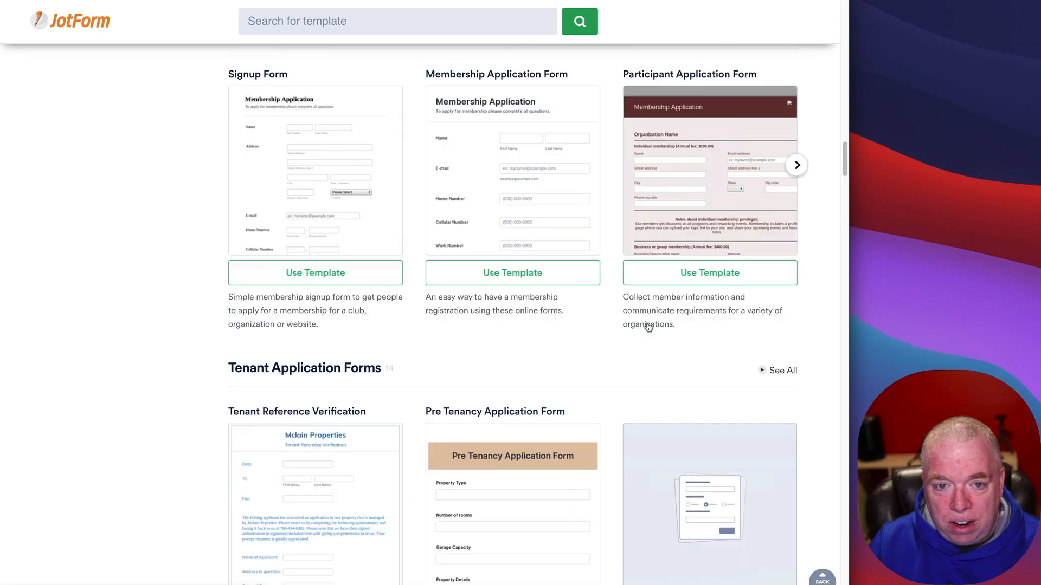
pyautogui.moveTo(849, 141); pyautogui.dragTo(852, 13)
pyautogui.scroll(3, 112, 237)
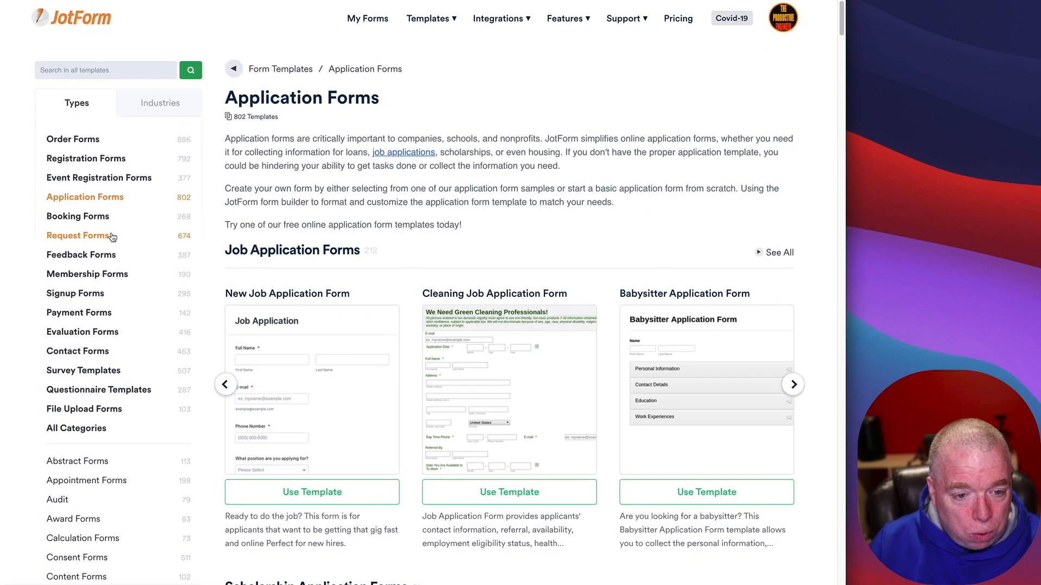
# Step: Start a new form from the Course Registration Form template under Signup Forms
pyautogui.click(98, 296)
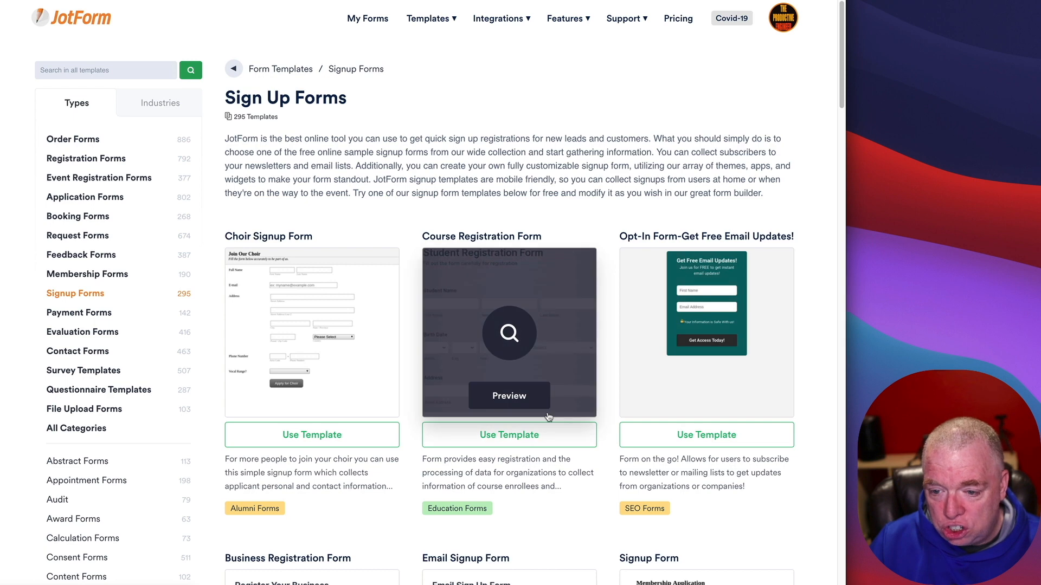
pyautogui.scroll(-5, 655, 369)
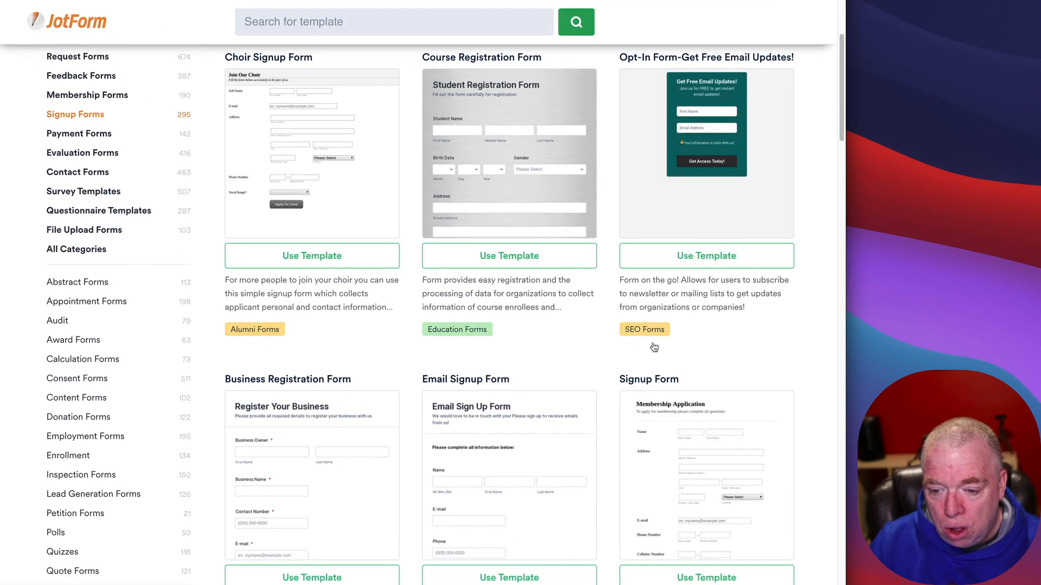
pyautogui.click(547, 254)
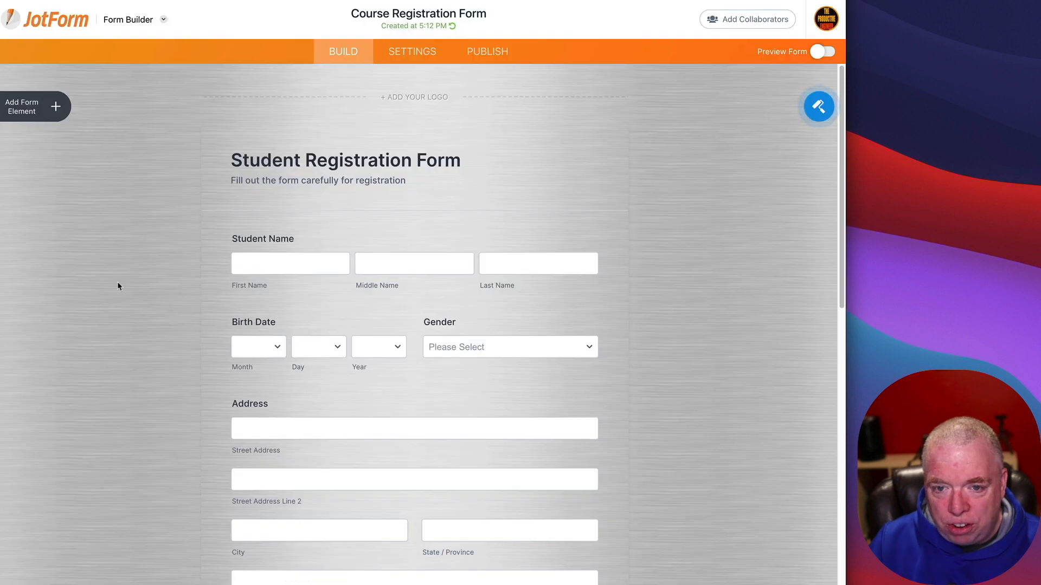
# Step: Open the Course Registration Form's live version in a new tab from Publish
pyautogui.scroll(-5, 139, 309)
pyautogui.scroll(6, 144, 306)
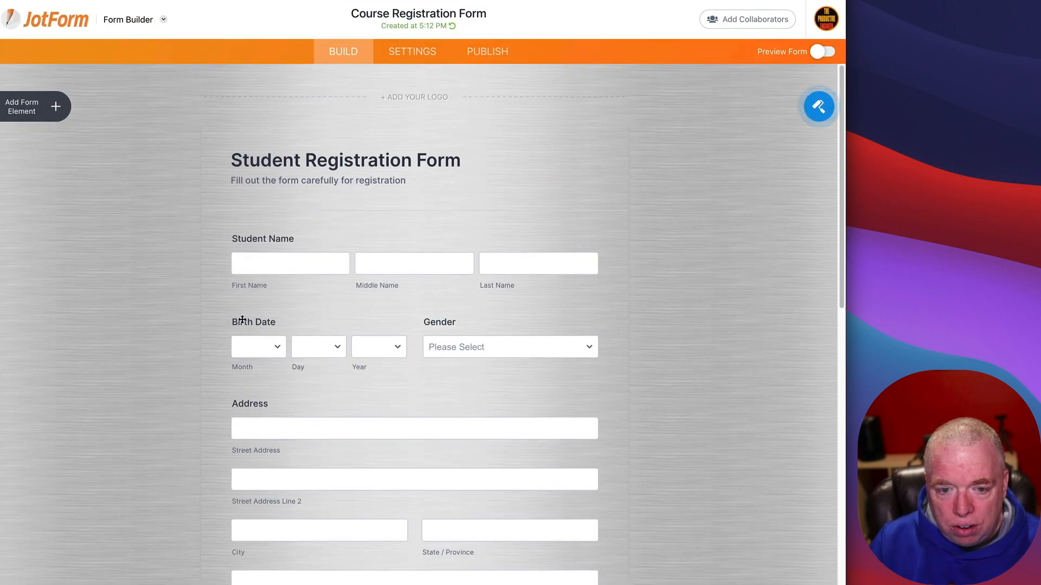
pyautogui.scroll(-10, 545, 393)
pyautogui.scroll(8, 545, 392)
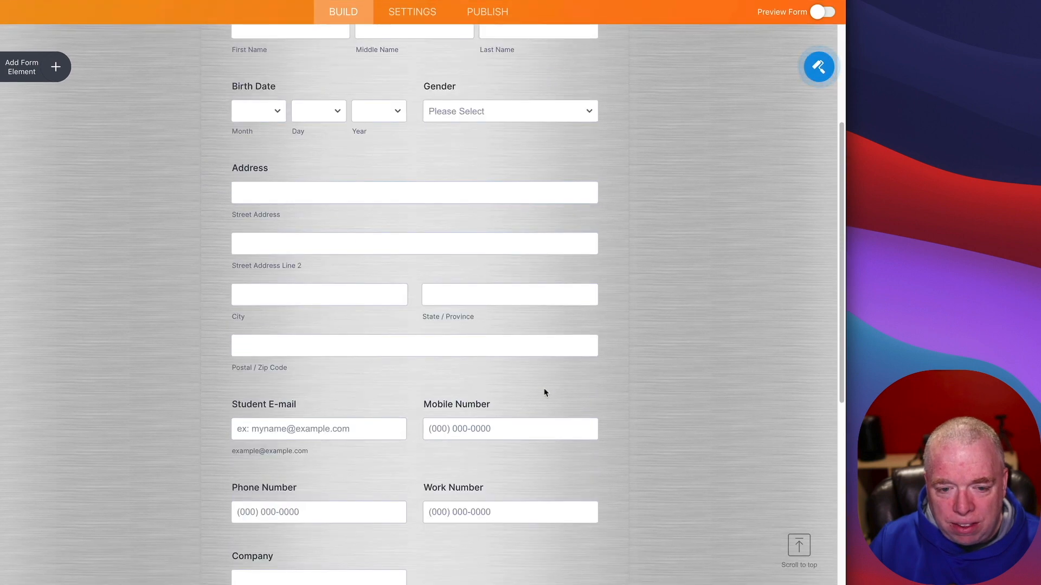
pyautogui.scroll(3, 546, 271)
pyautogui.click(488, 50)
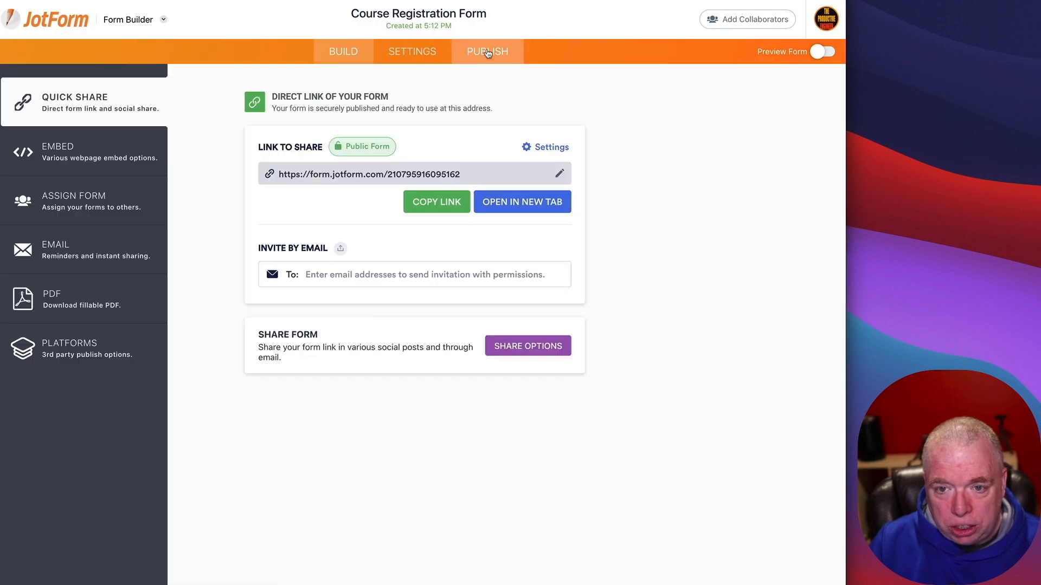
pyautogui.click(532, 198)
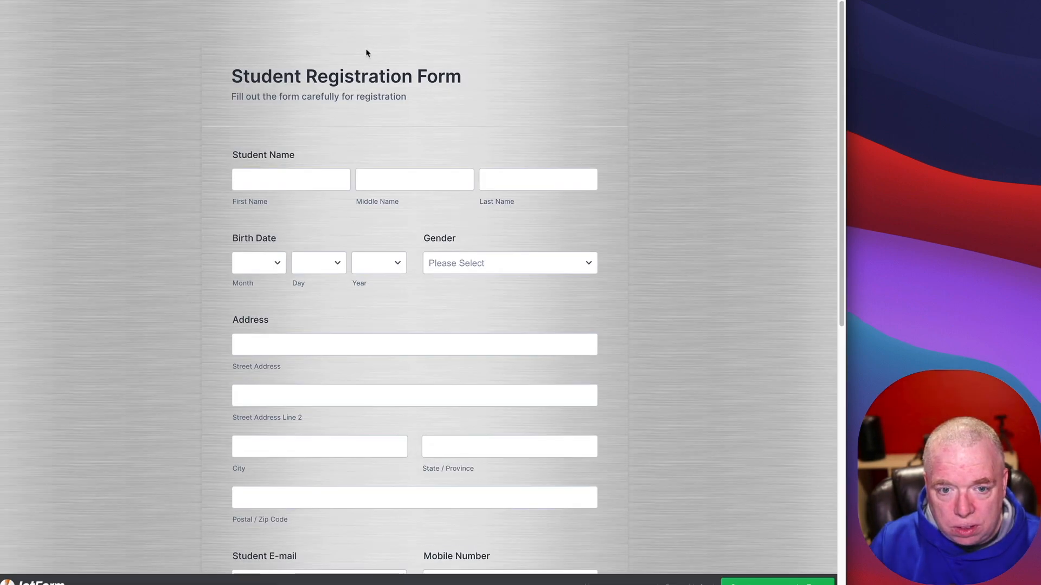
# Step: Submit a test entry with the student's first and last name and Male gender
pyautogui.click(318, 174)
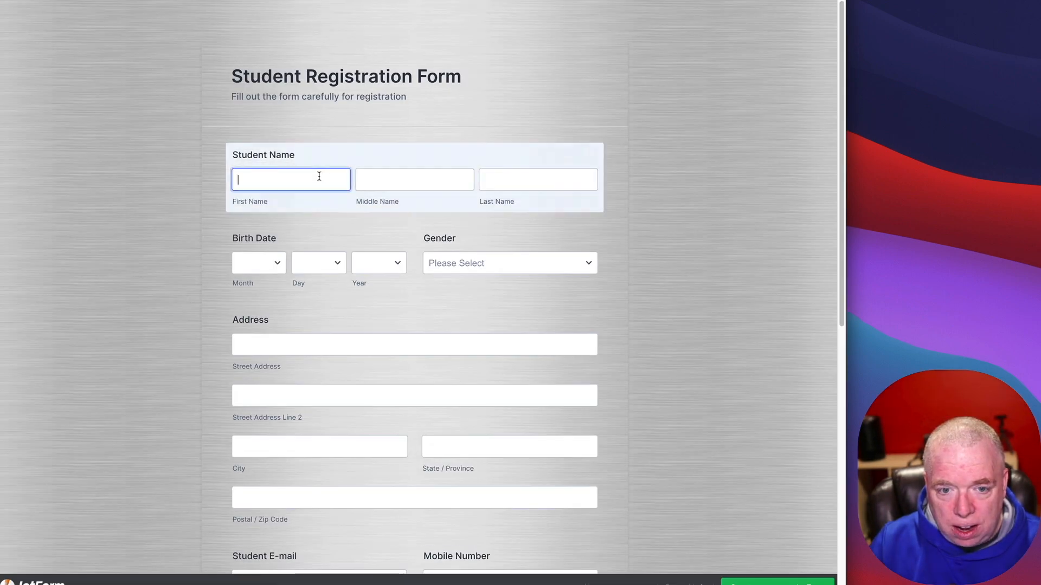
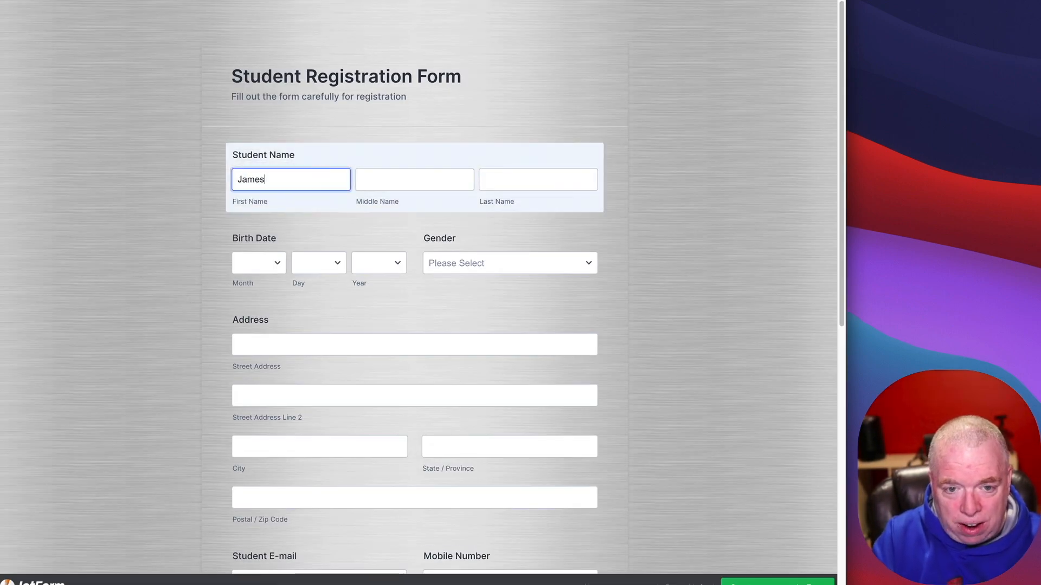
pyautogui.press('Tab')
pyautogui.press('Tab')
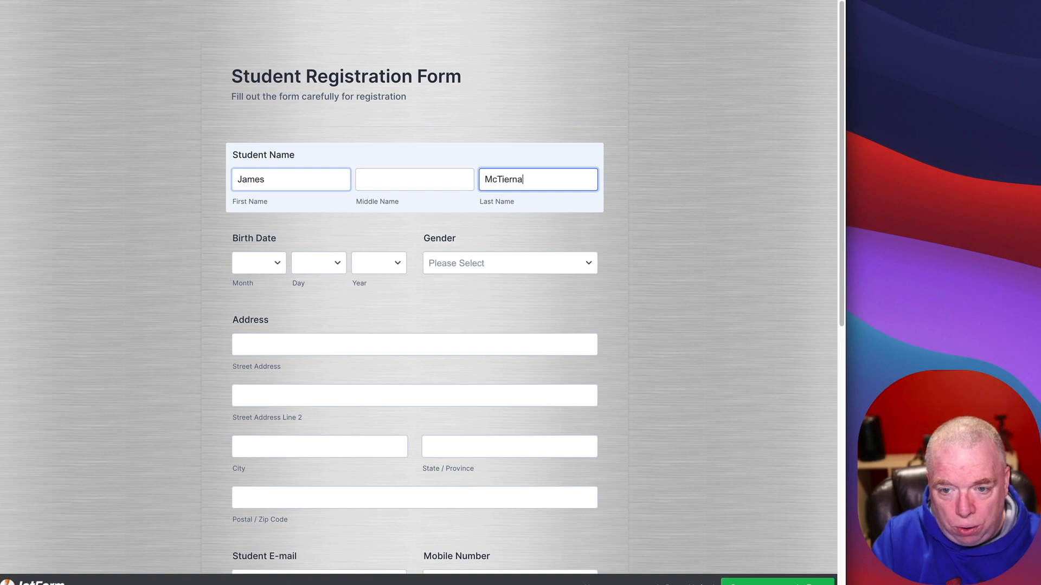
pyautogui.click(504, 263)
pyautogui.click(511, 281)
pyautogui.scroll(-6, 576, 314)
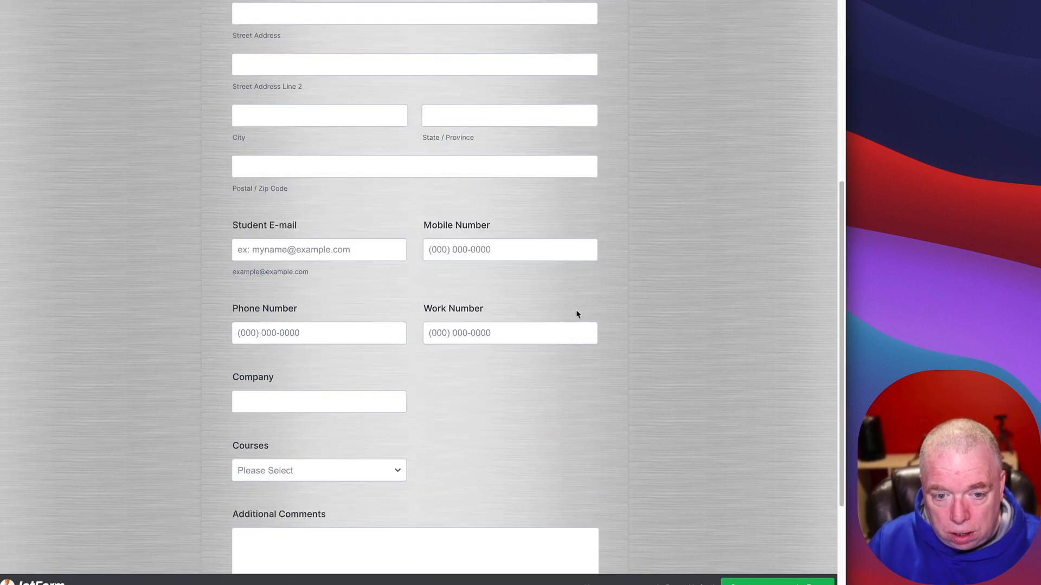
pyautogui.scroll(1, 522, 360)
pyautogui.scroll(-5, 524, 359)
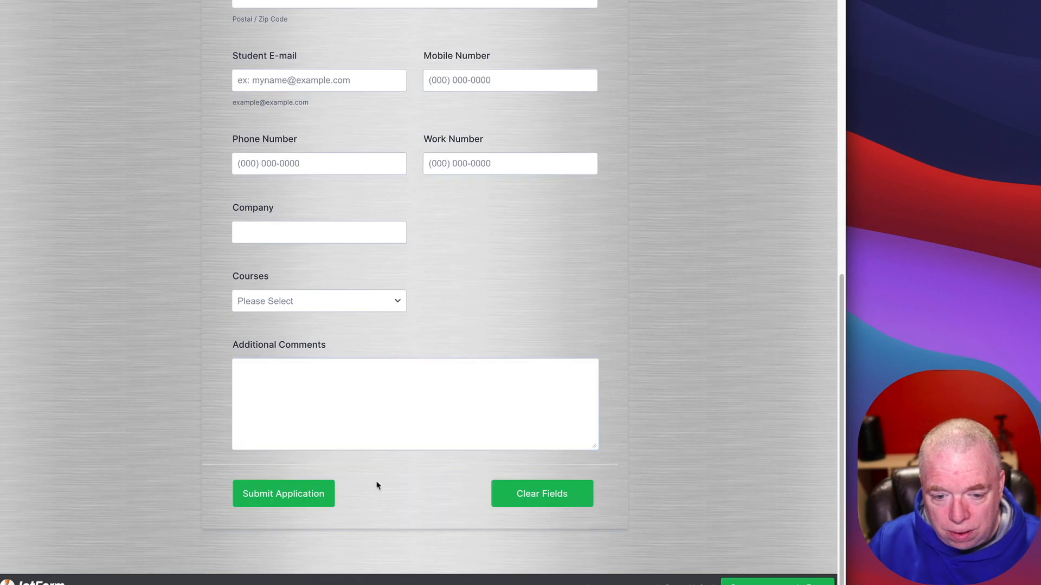
pyautogui.click(308, 495)
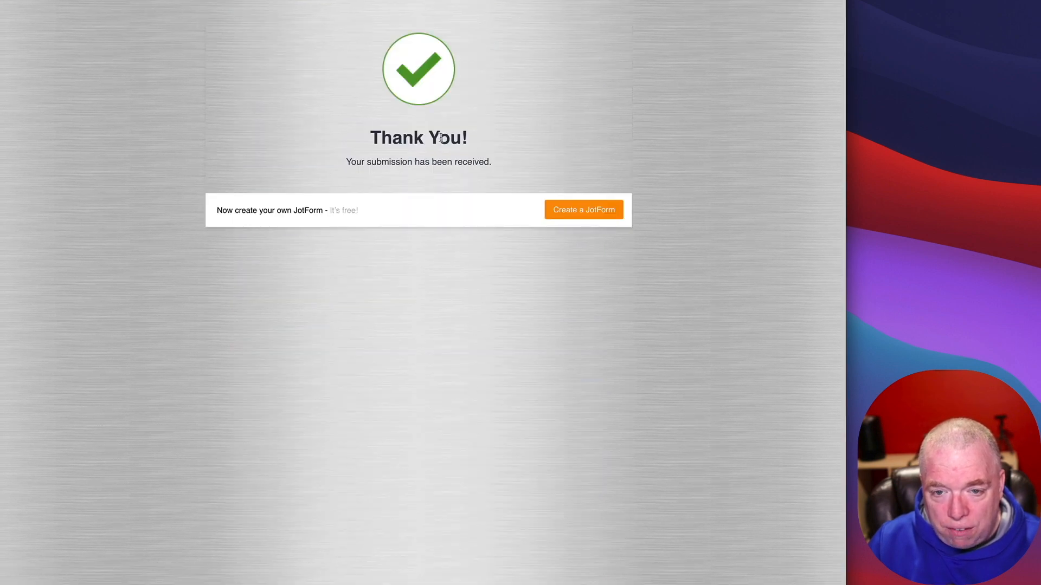
pyautogui.click(205, 4)
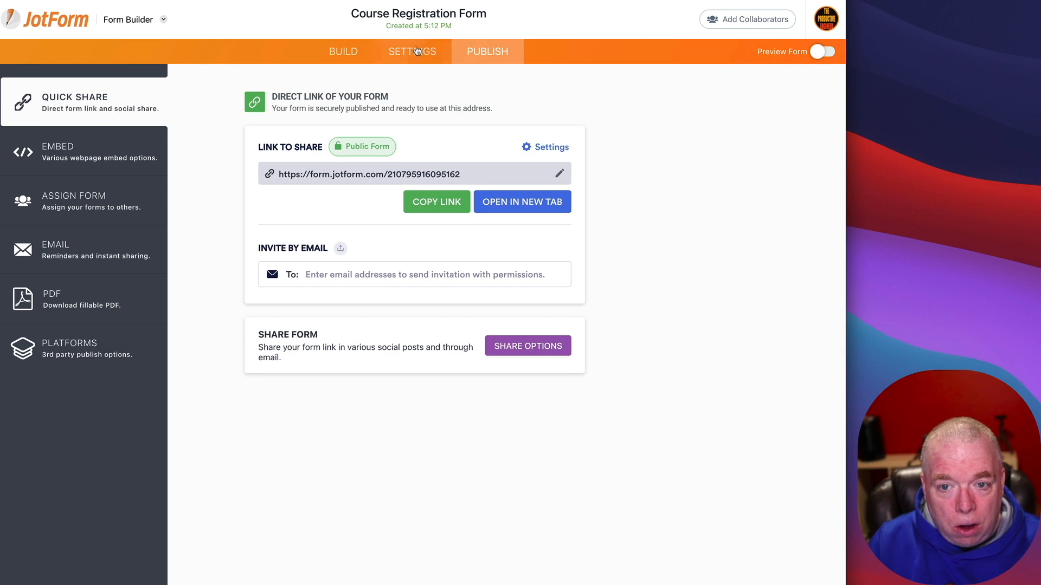
pyautogui.click(292, 5)
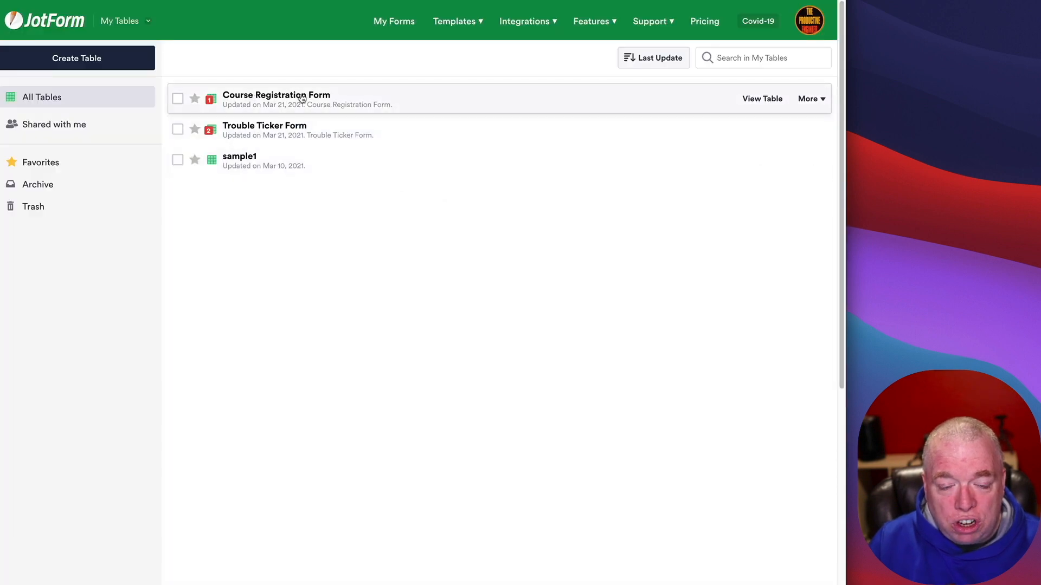
# Step: Open the Course Registration Form table and review the test entry's columns, including its birth date
pyautogui.click(250, 98)
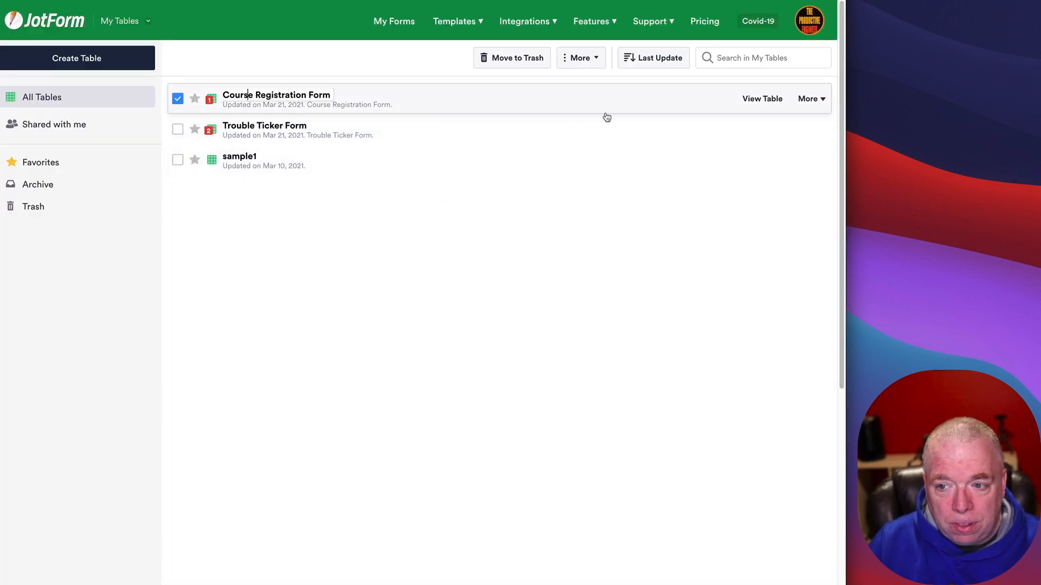
pyautogui.click(767, 102)
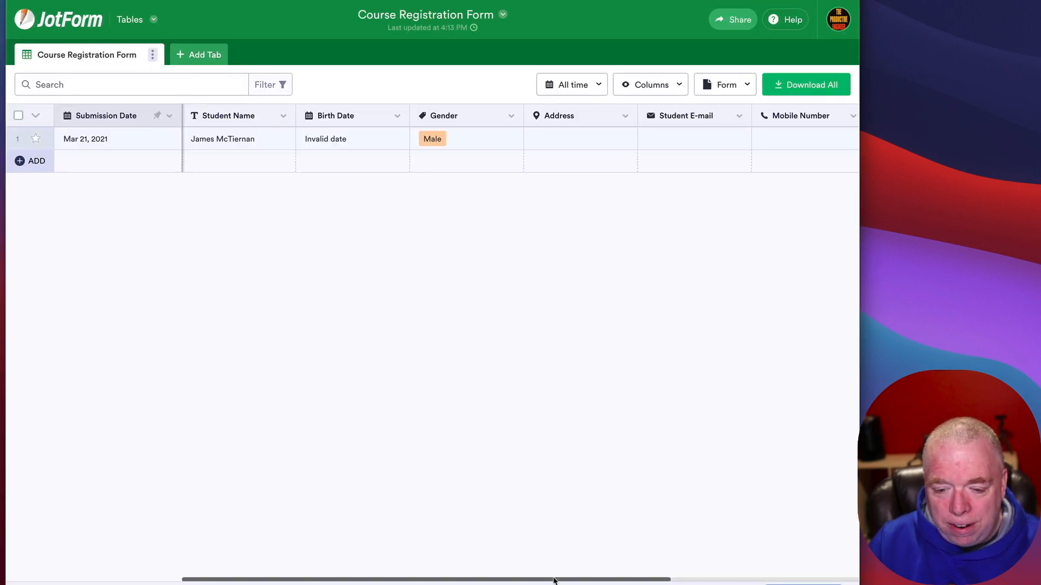
pyautogui.moveTo(553, 579); pyautogui.dragTo(835, 579)
pyautogui.hscroll(-10, 520, 139)
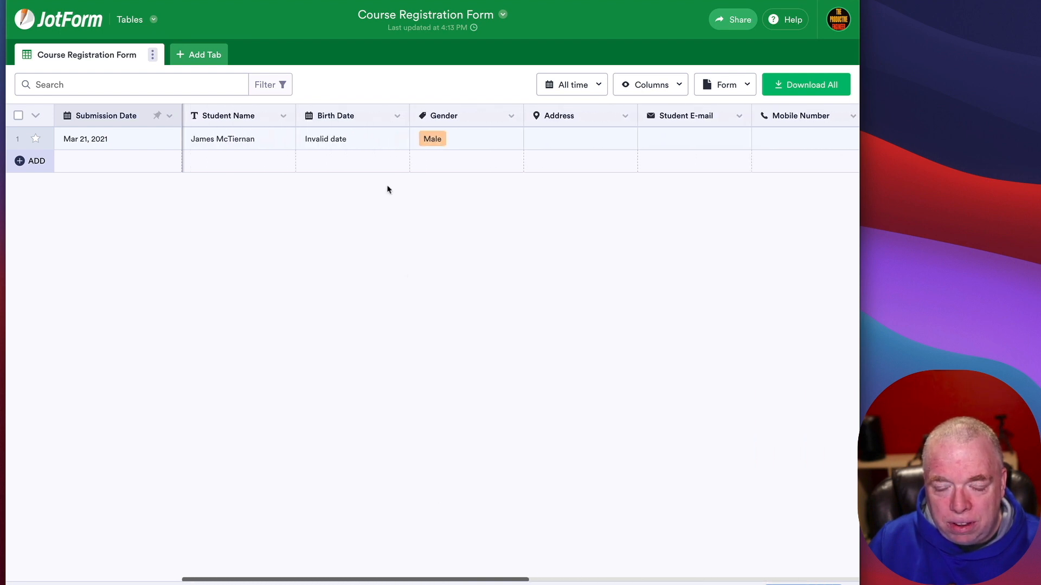
pyautogui.click(322, 136)
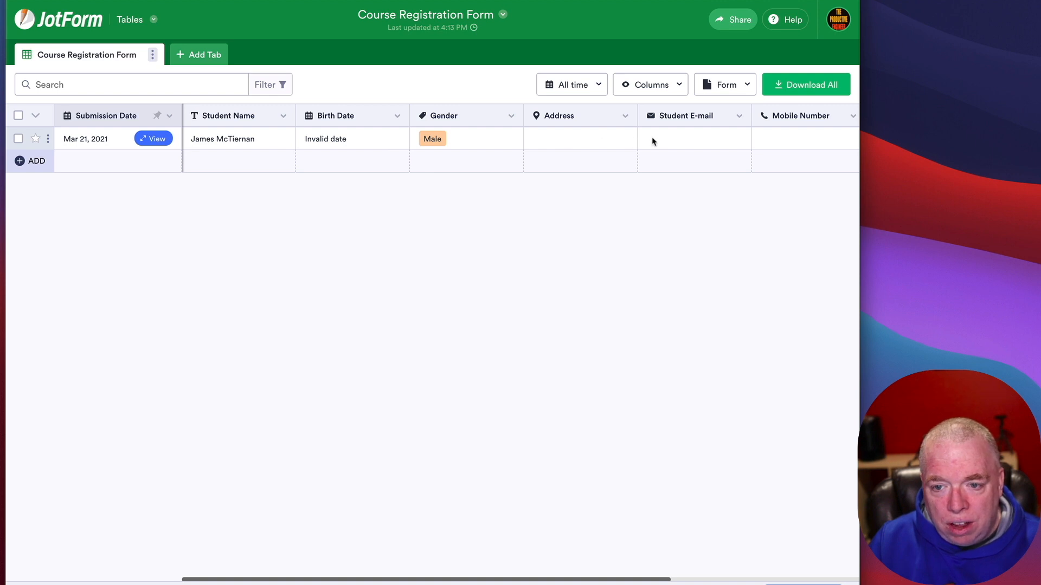
pyautogui.hscroll(10, 627, 582)
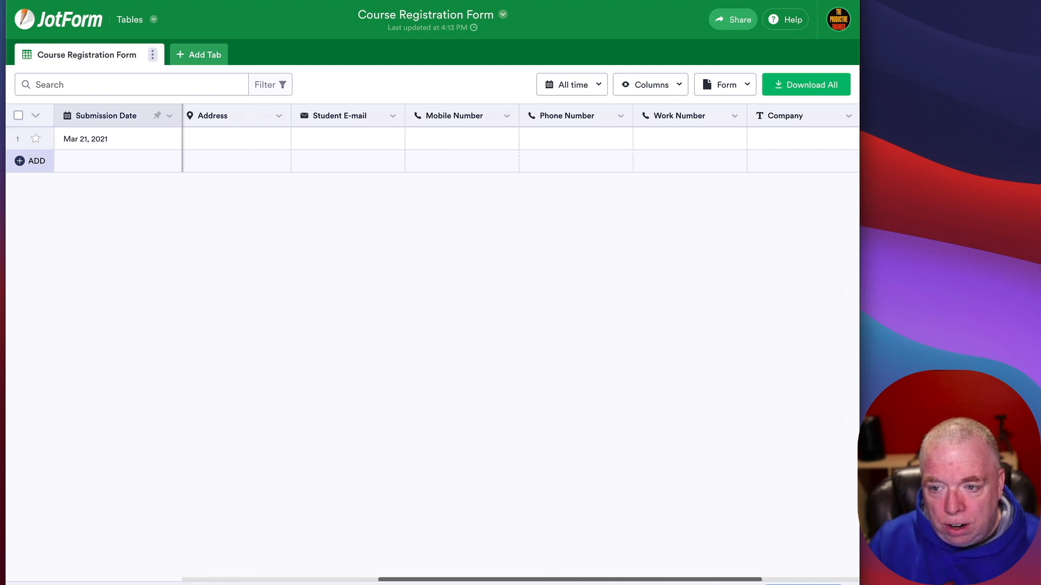
pyautogui.hscroll(3, 561, 580)
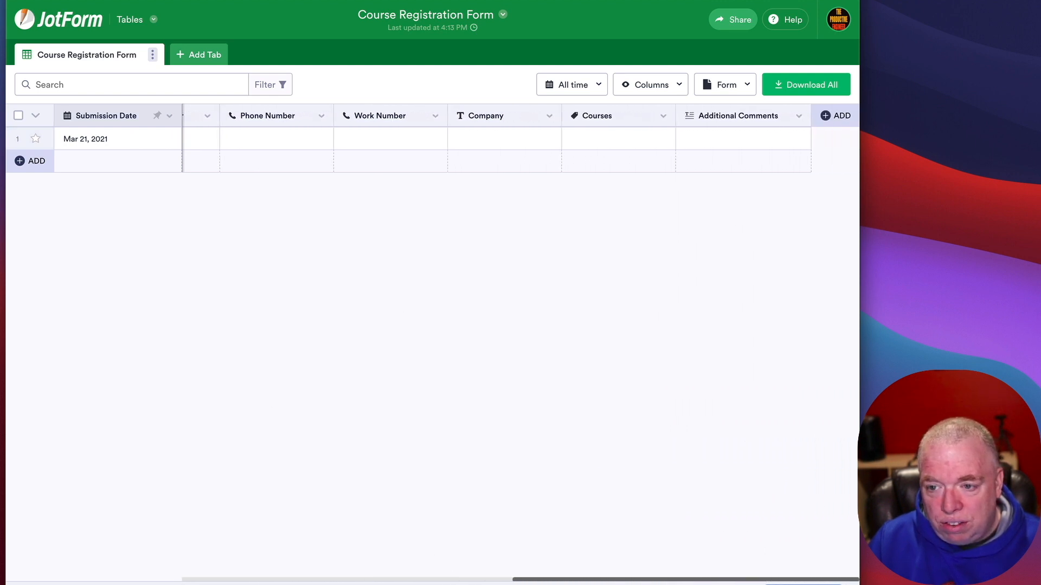
pyautogui.hscroll(-10, 561, 580)
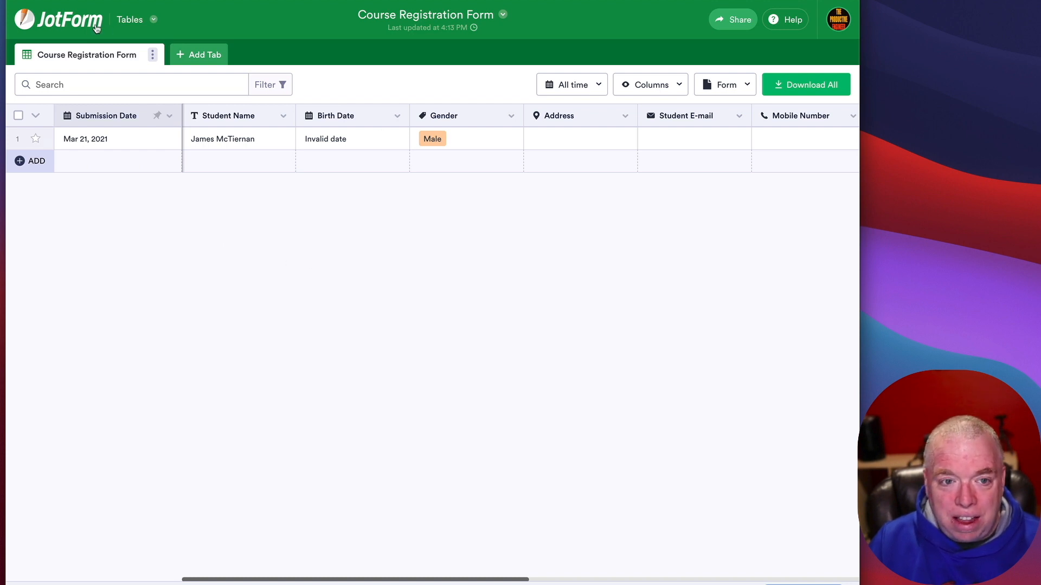
# Step: Return to My Forms and reopen the Course Registration Form for editing
pyautogui.click(74, 20)
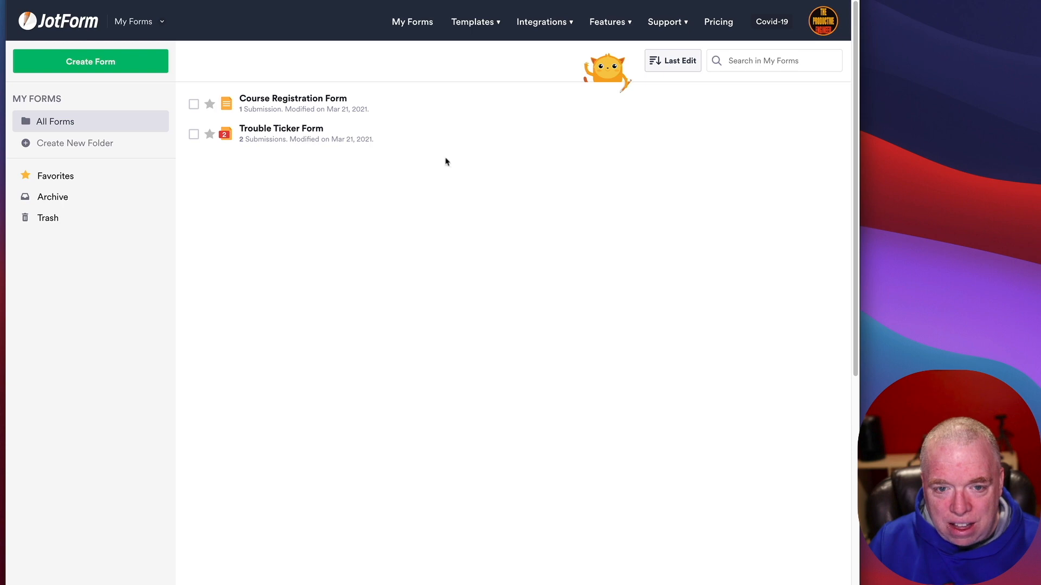
pyautogui.moveTo(338, 101)
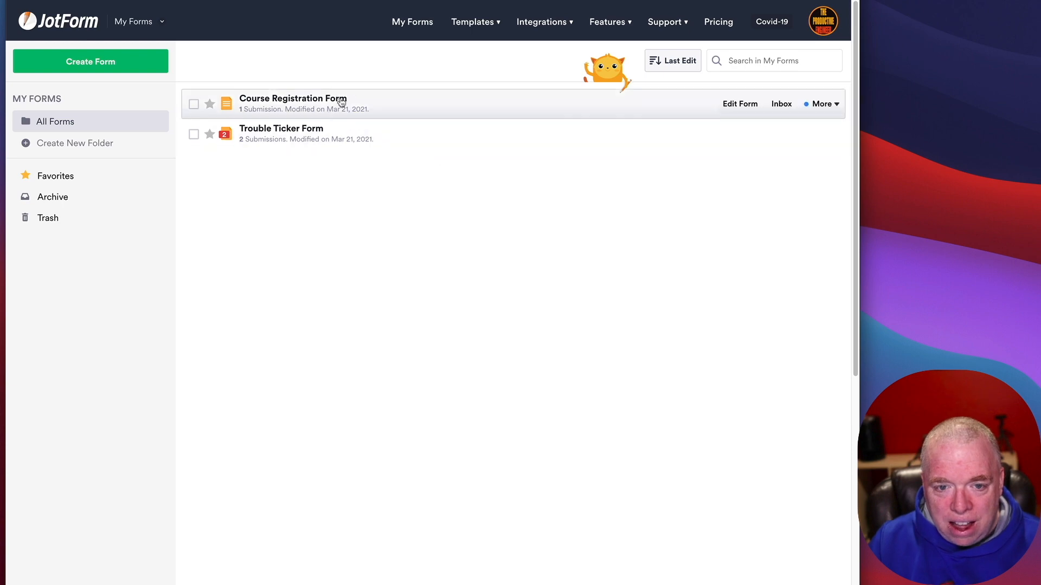
pyautogui.click(740, 107)
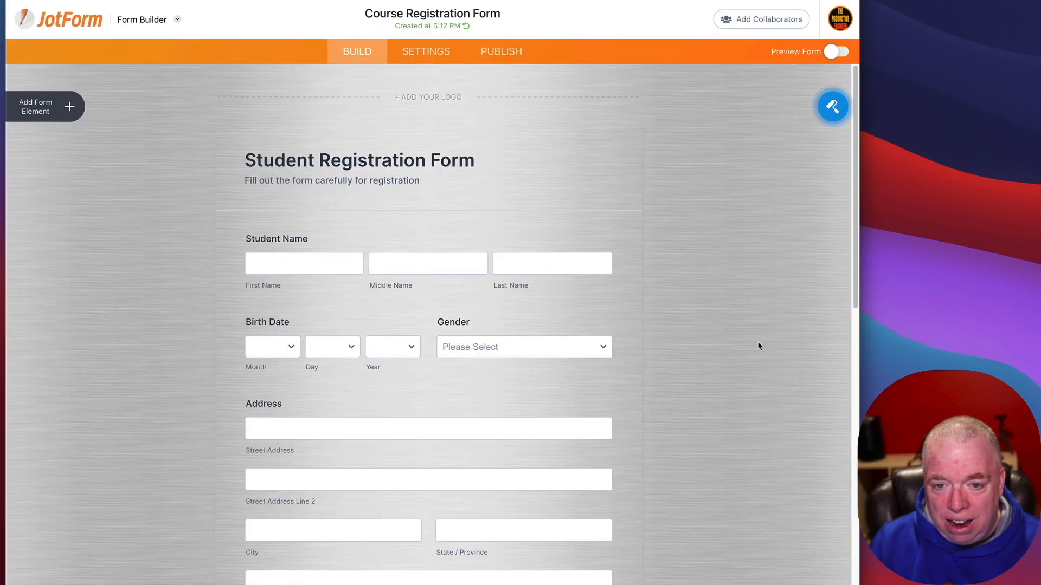
# Step: Delete the Address field from the form
pyautogui.scroll(-5, 689, 450)
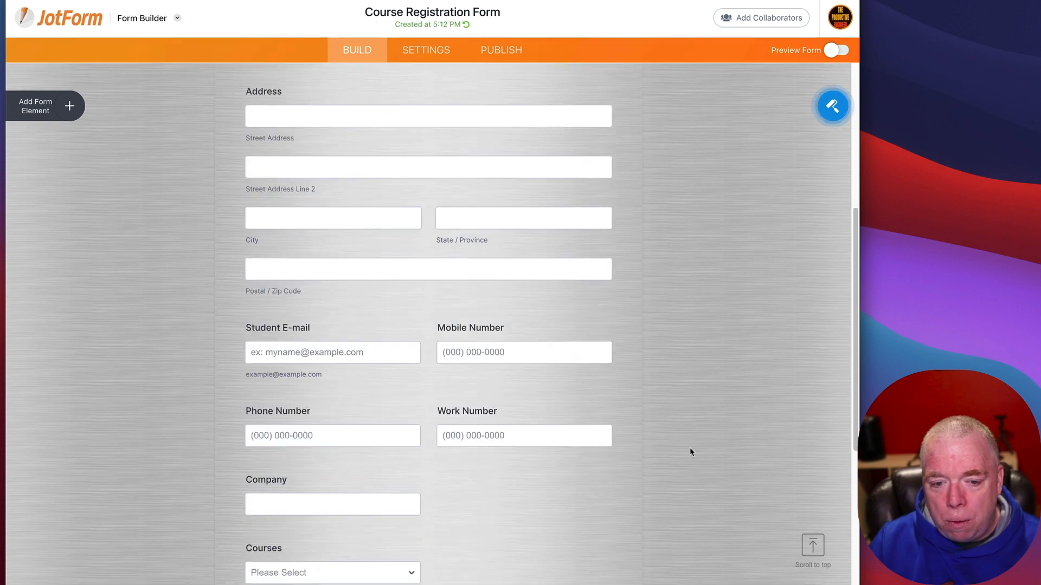
pyautogui.scroll(5, 689, 450)
pyautogui.scroll(-5, 690, 452)
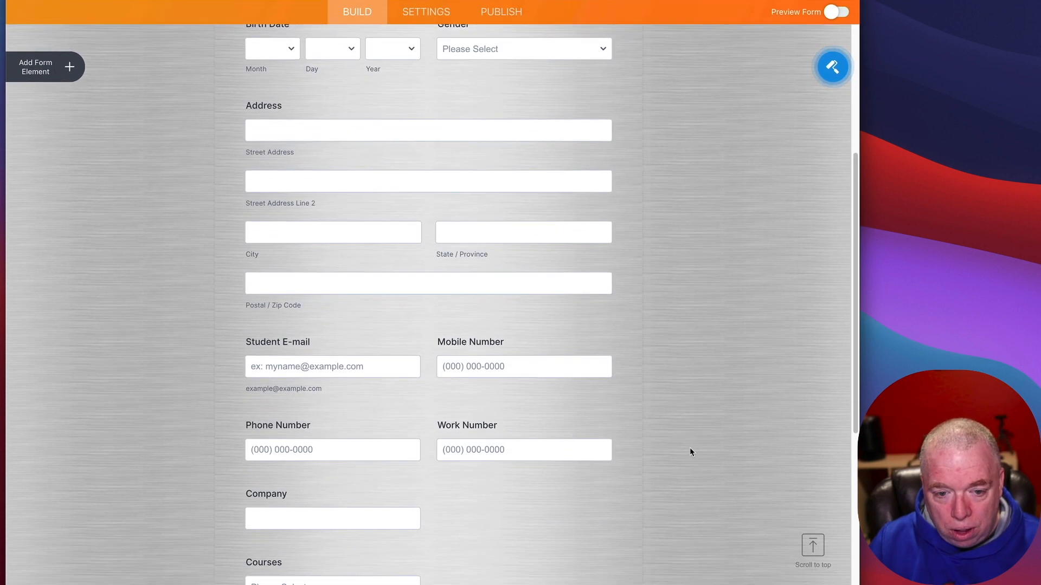
pyautogui.scroll(-3, 690, 450)
pyautogui.scroll(3, 690, 447)
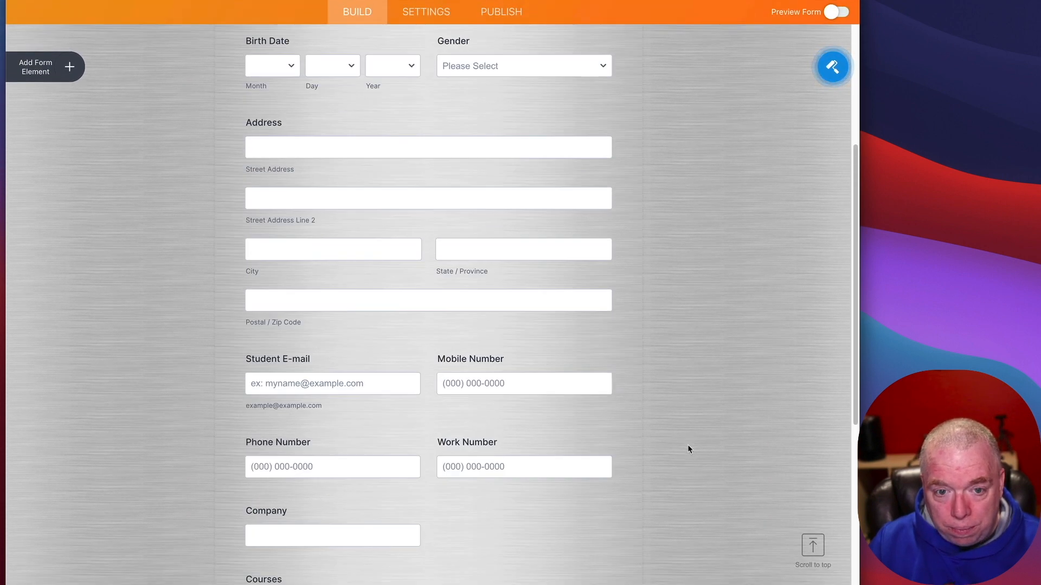
pyautogui.click(396, 206)
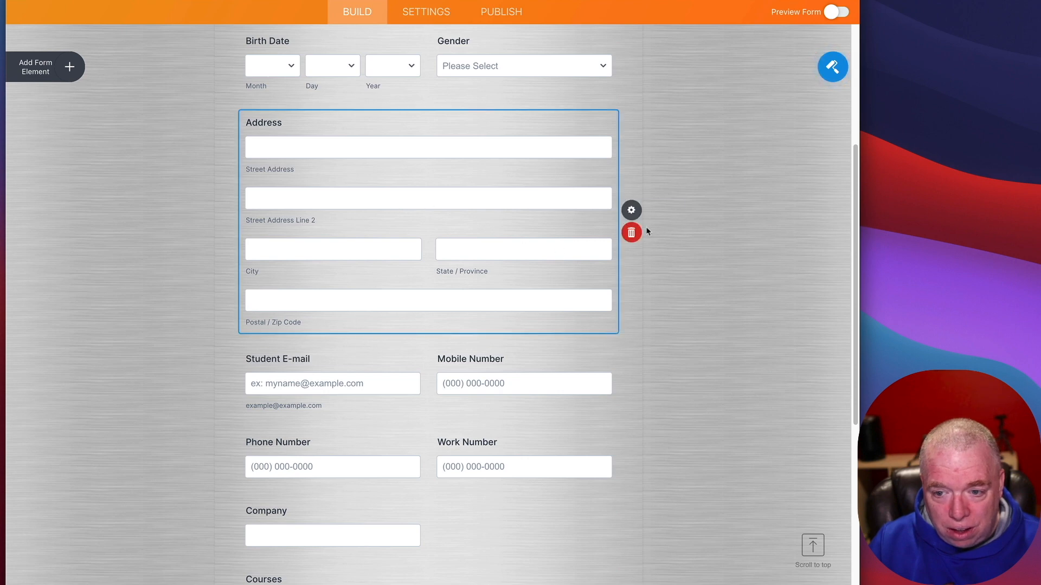
pyautogui.click(630, 233)
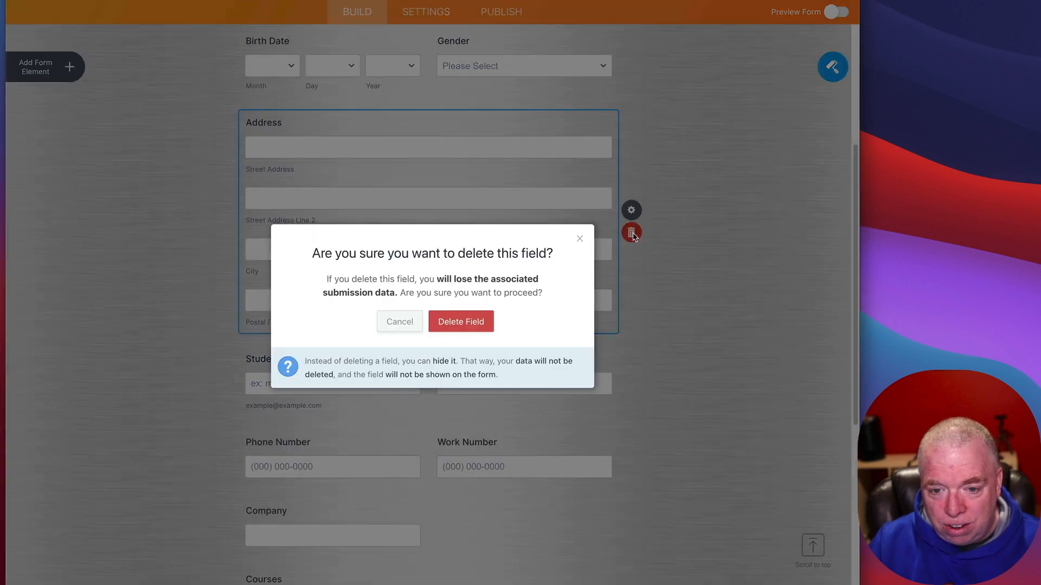
pyautogui.click(484, 325)
# Step: Delete the Work Number and Company fields
pyautogui.scroll(-2, 760, 288)
pyautogui.scroll(7, 761, 291)
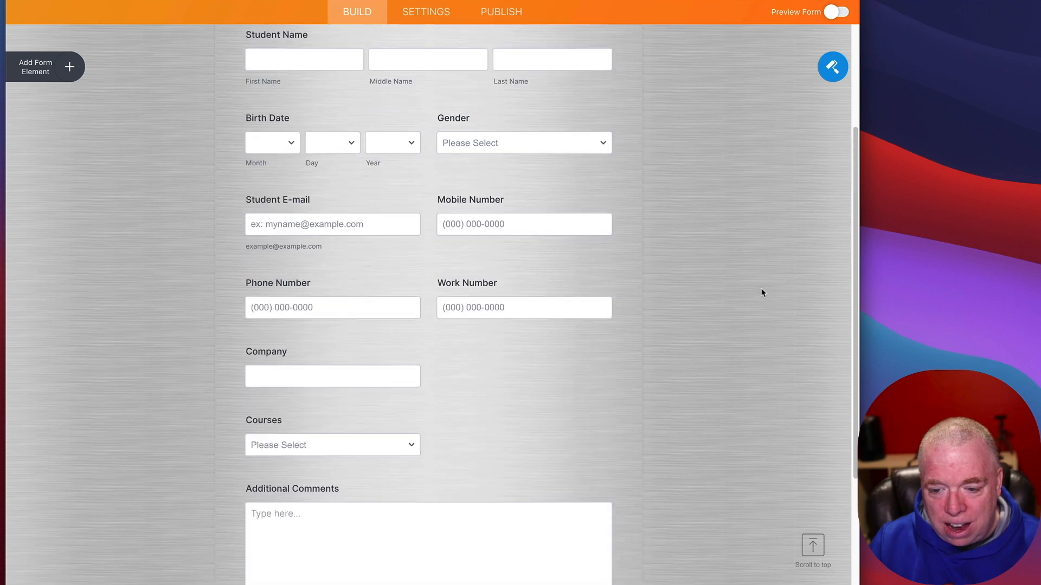
pyautogui.scroll(-7, 765, 297)
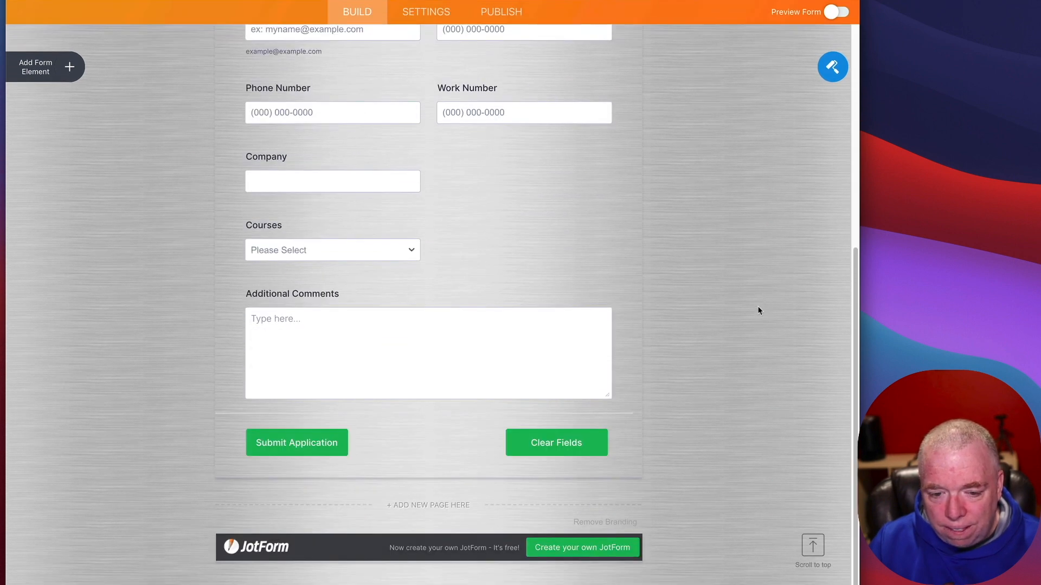
pyautogui.scroll(6, 764, 304)
pyautogui.scroll(-3, 759, 309)
pyautogui.scroll(-1, 757, 311)
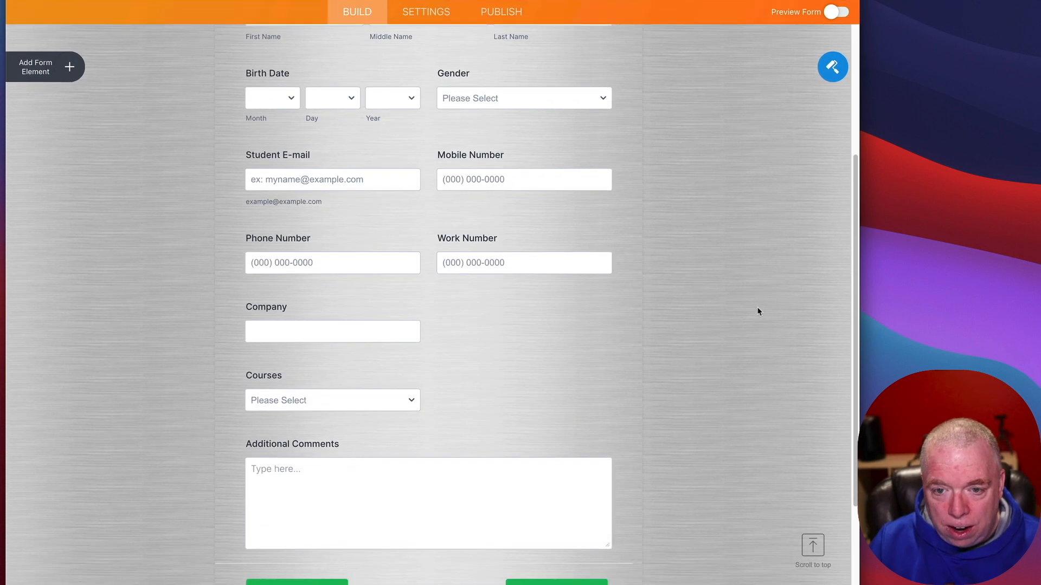
pyautogui.click(475, 264)
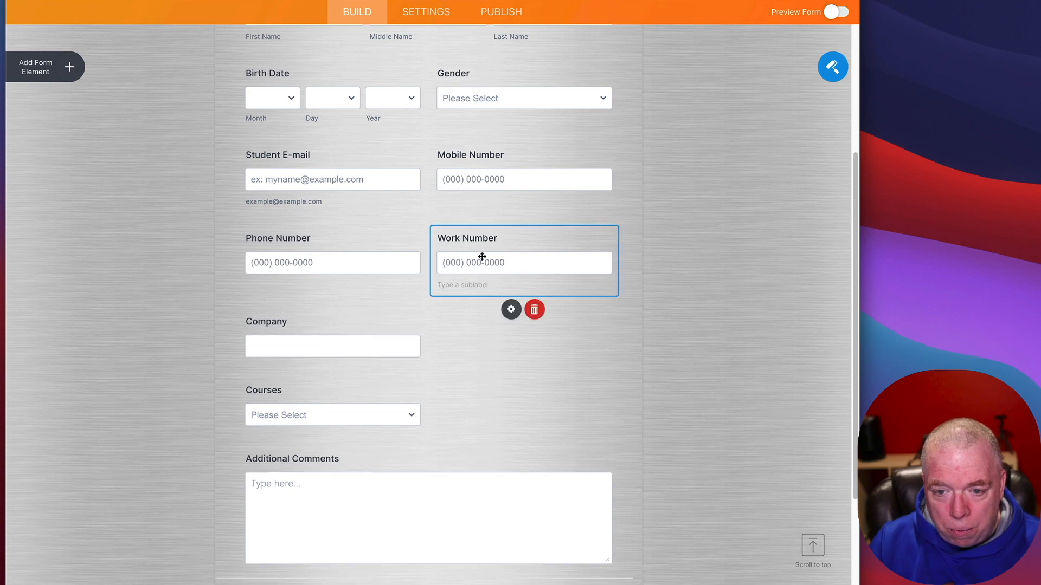
pyautogui.click(533, 307)
pyautogui.click(471, 320)
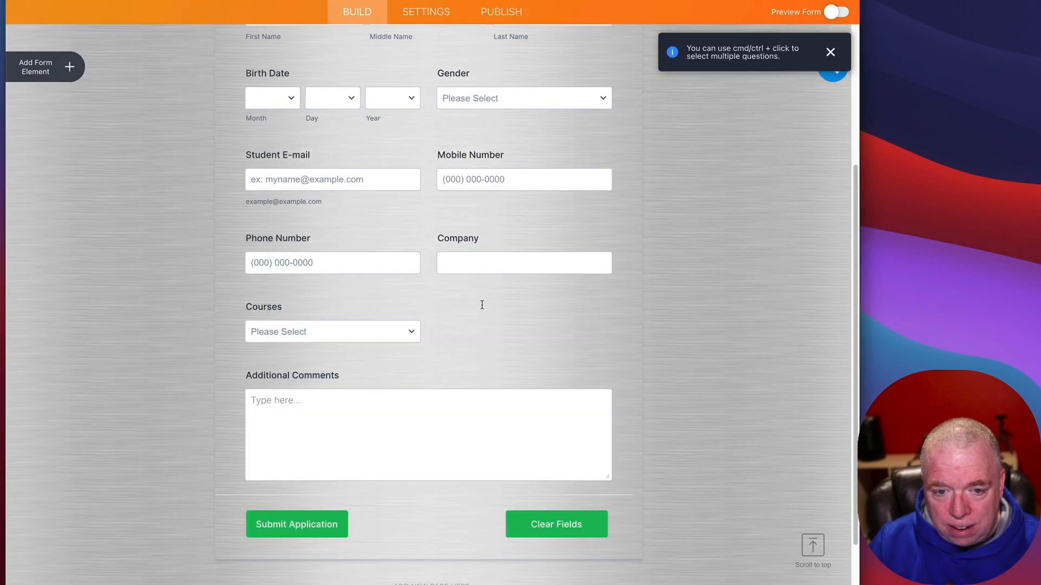
pyautogui.click(530, 273)
pyautogui.click(533, 307)
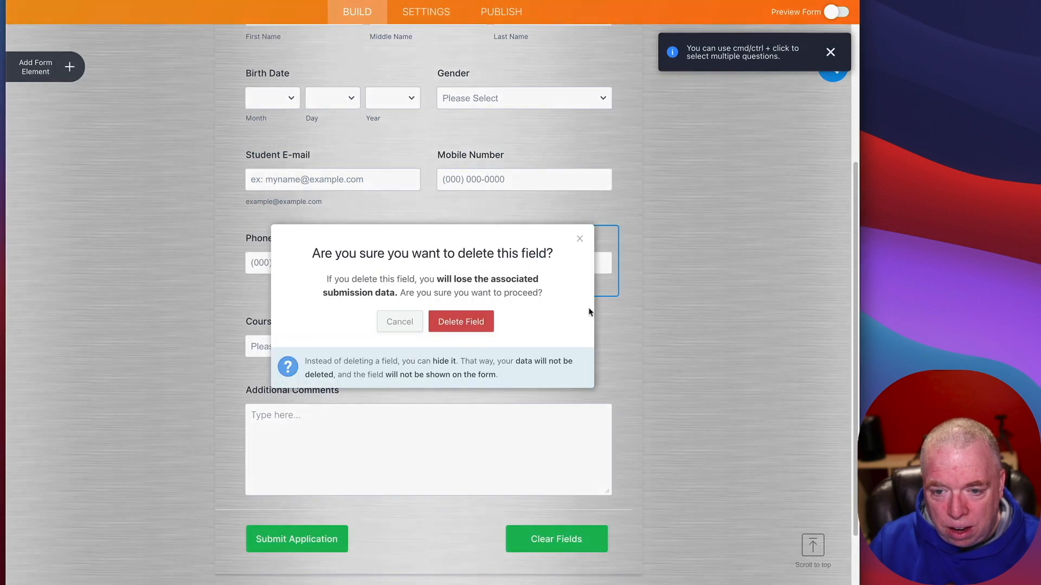
pyautogui.click(471, 327)
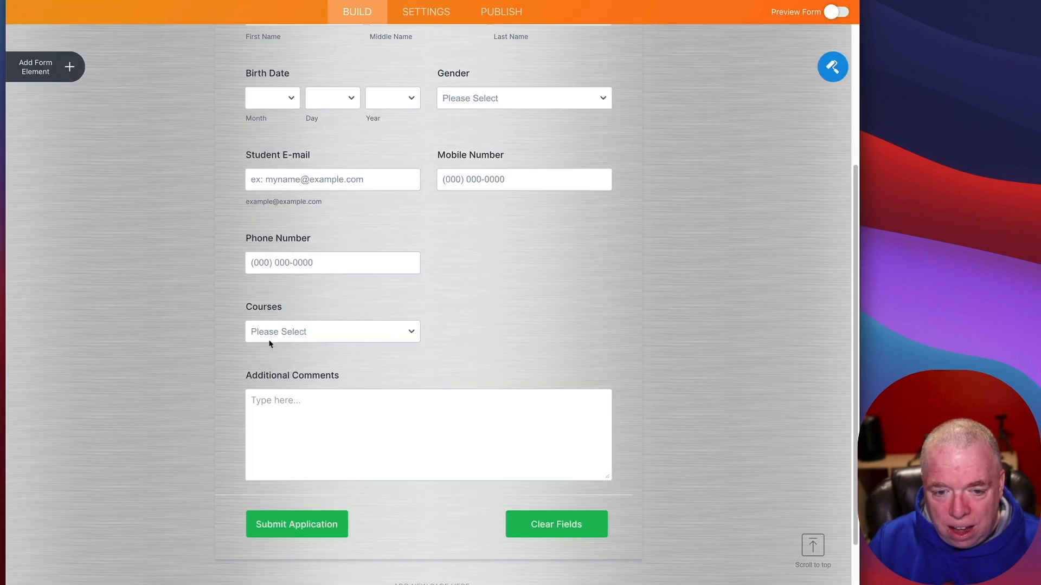
# Step: Check the Courses field's options, then deselect it and review the trimmed form
pyautogui.click(412, 330)
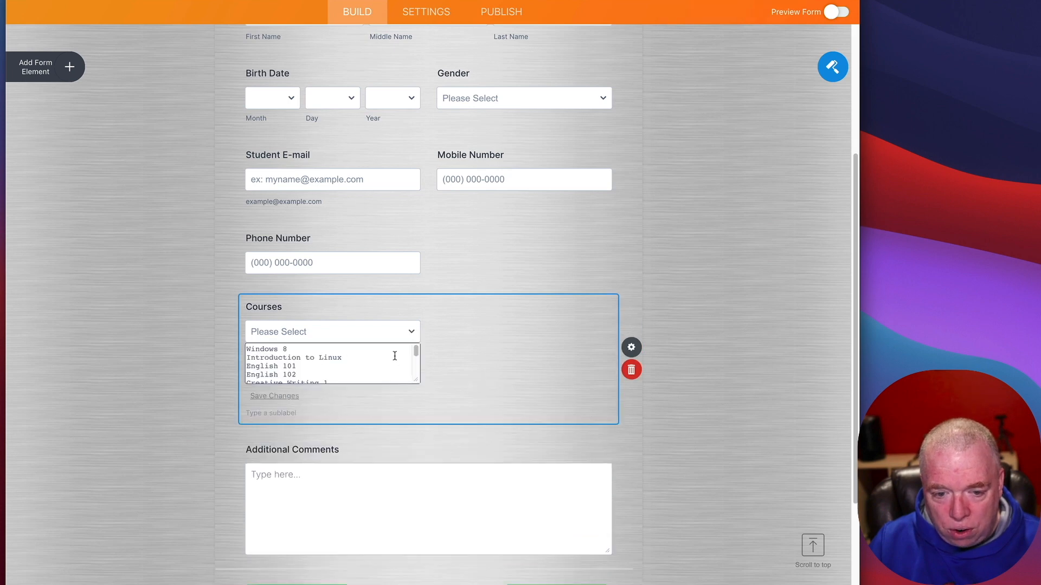
pyautogui.click(735, 301)
pyautogui.scroll(-3, 596, 420)
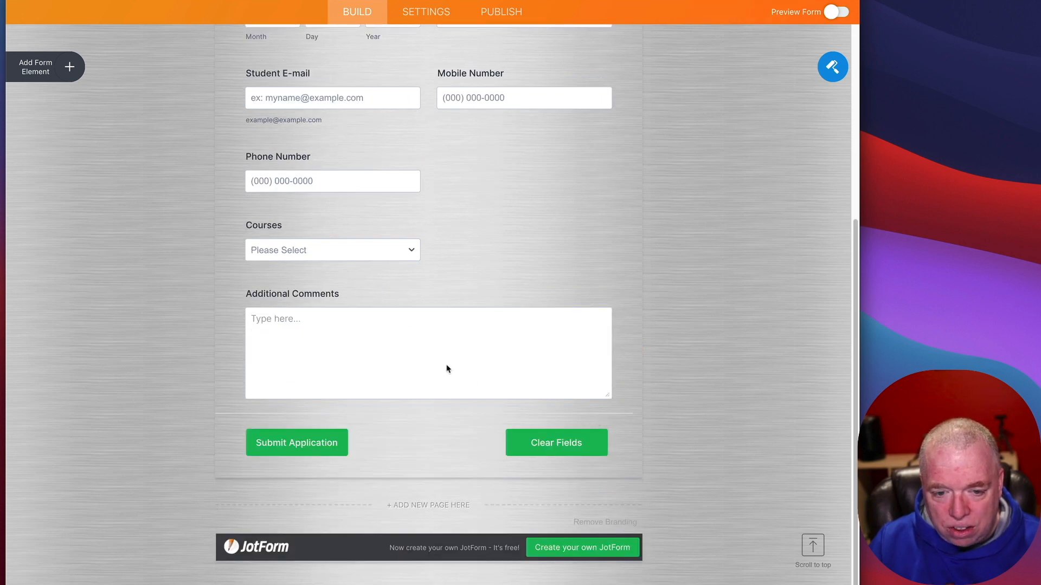
pyautogui.scroll(10, 433, 434)
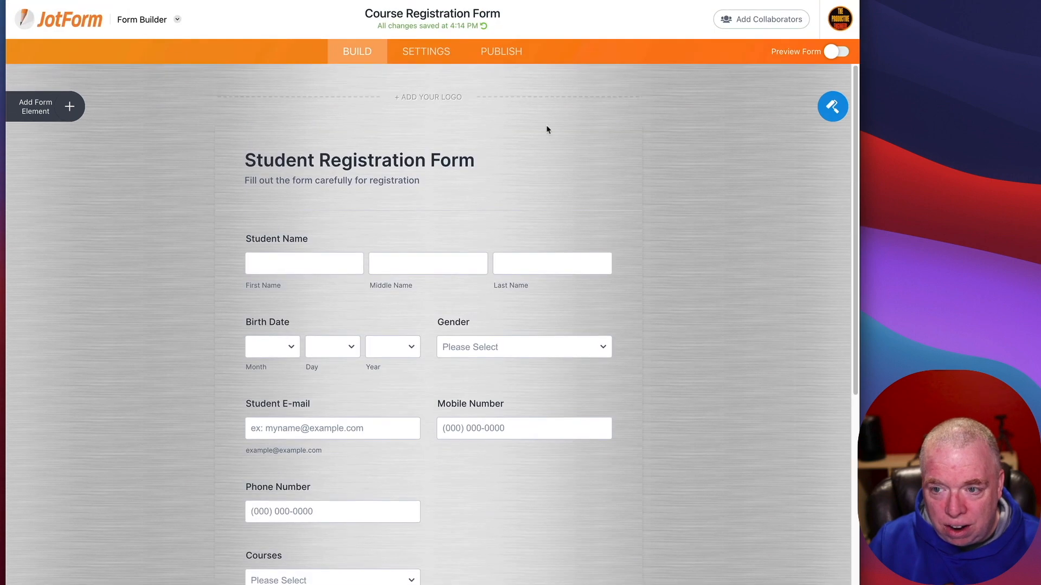
pyautogui.click(834, 51)
pyautogui.scroll(-4, 677, 255)
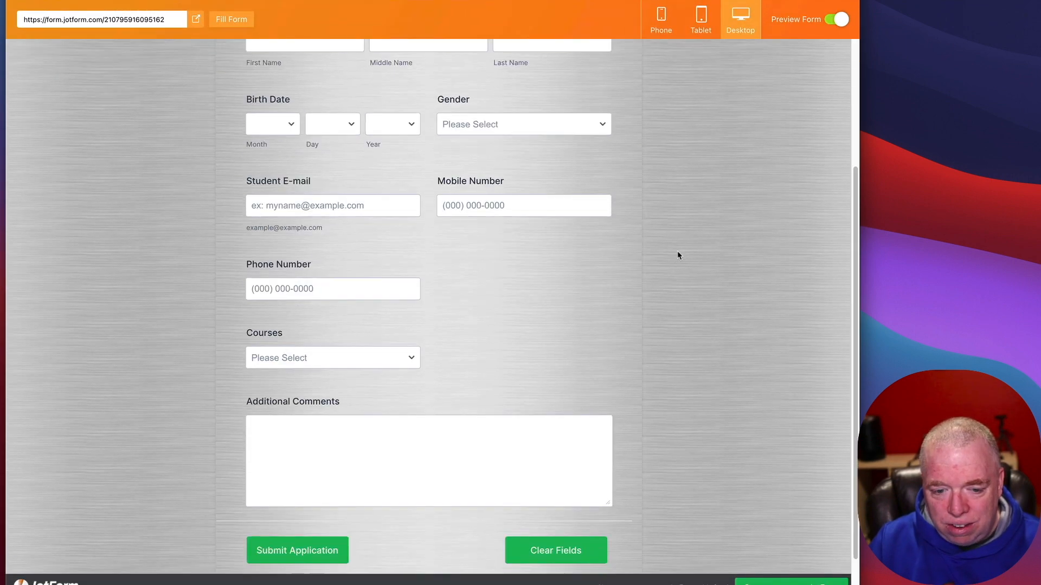
pyautogui.scroll(4, 672, 246)
pyautogui.click(530, 380)
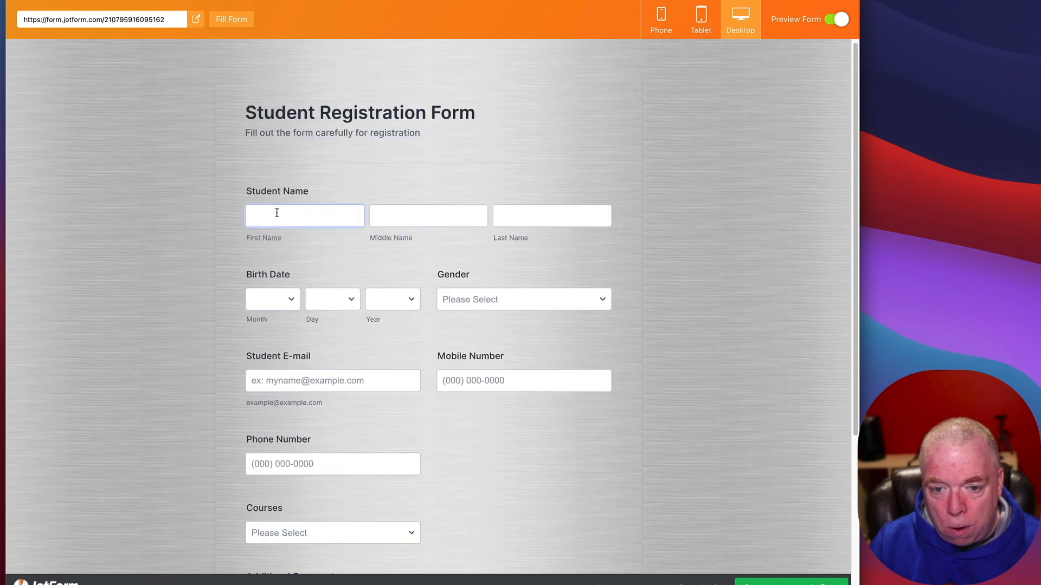
pyautogui.click(668, 18)
pyautogui.moveTo(520, 202); pyautogui.dragTo(561, 124)
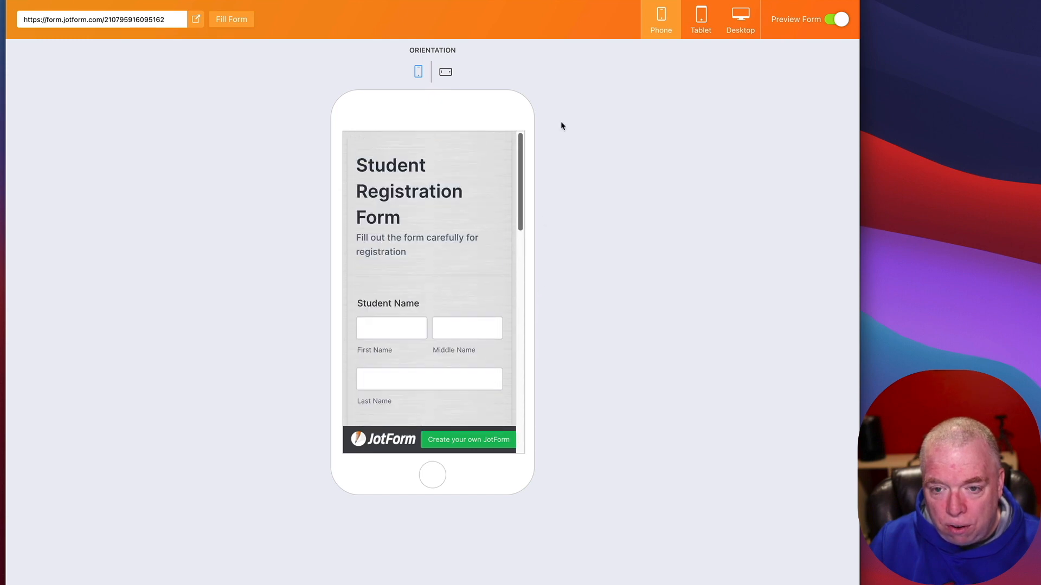
pyautogui.click(710, 30)
pyautogui.click(441, 72)
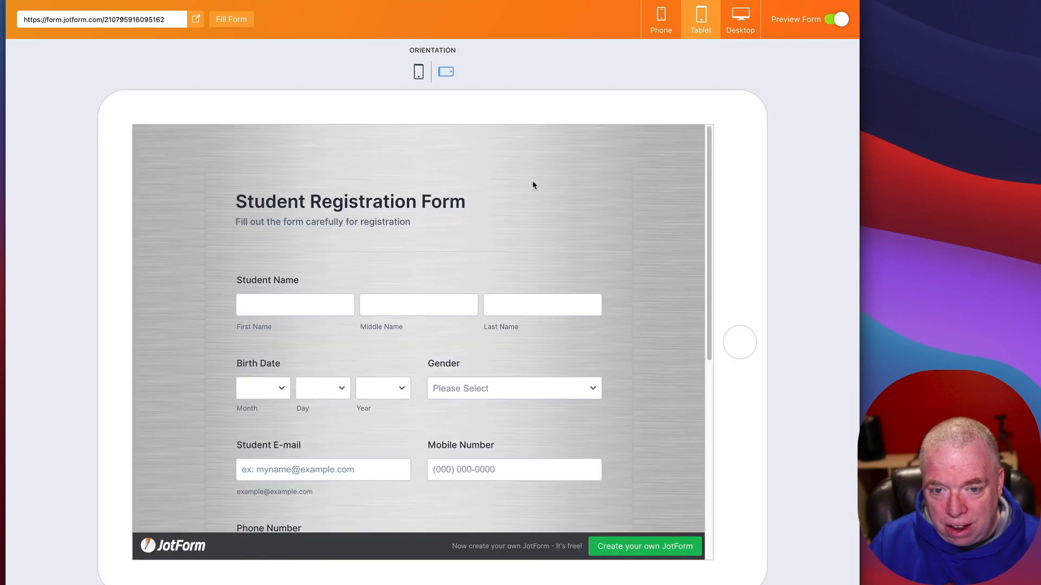
pyautogui.moveTo(709, 267); pyautogui.dragTo(741, 184)
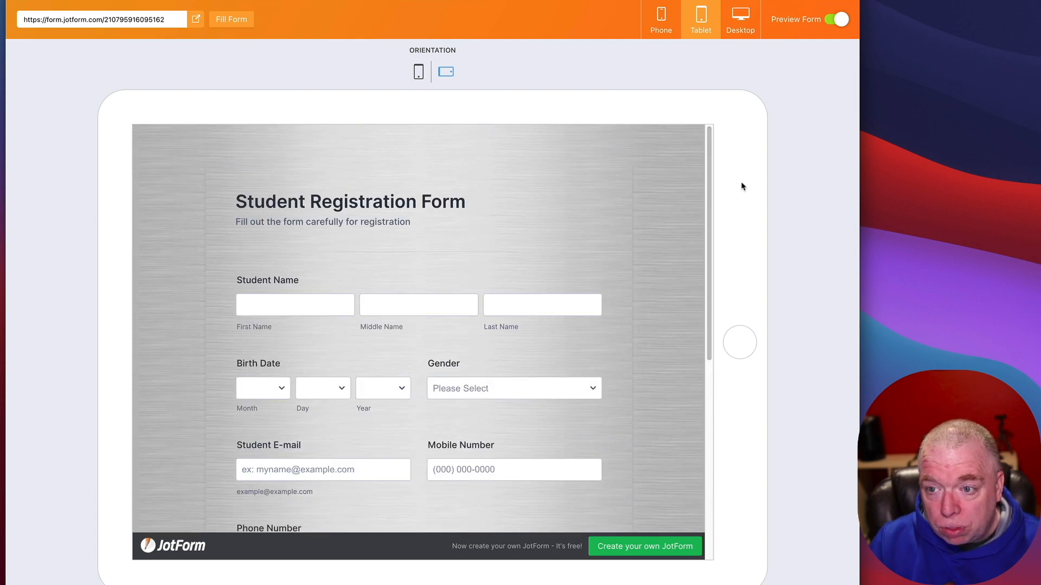
pyautogui.click(846, 17)
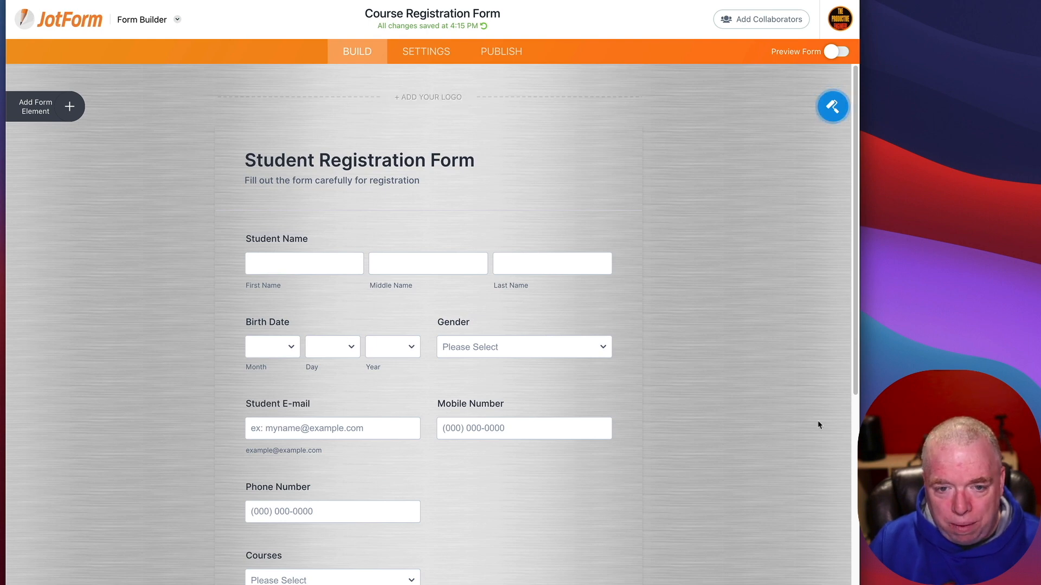
# Step: In Form Designer themes, try Clever Colorful and Vintage Star, then settle on Busy Tech
pyautogui.click(832, 106)
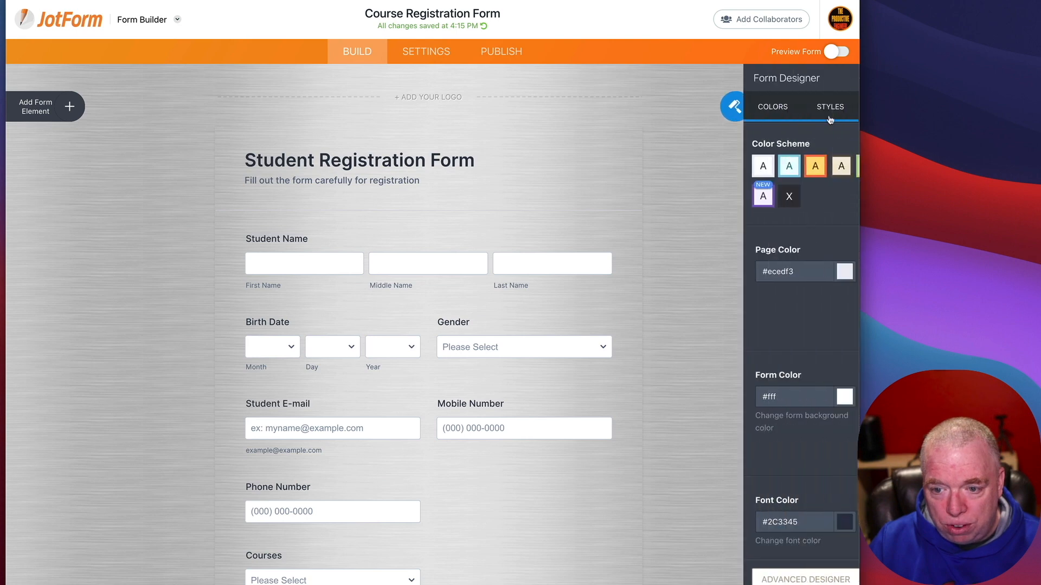
pyautogui.click(783, 116)
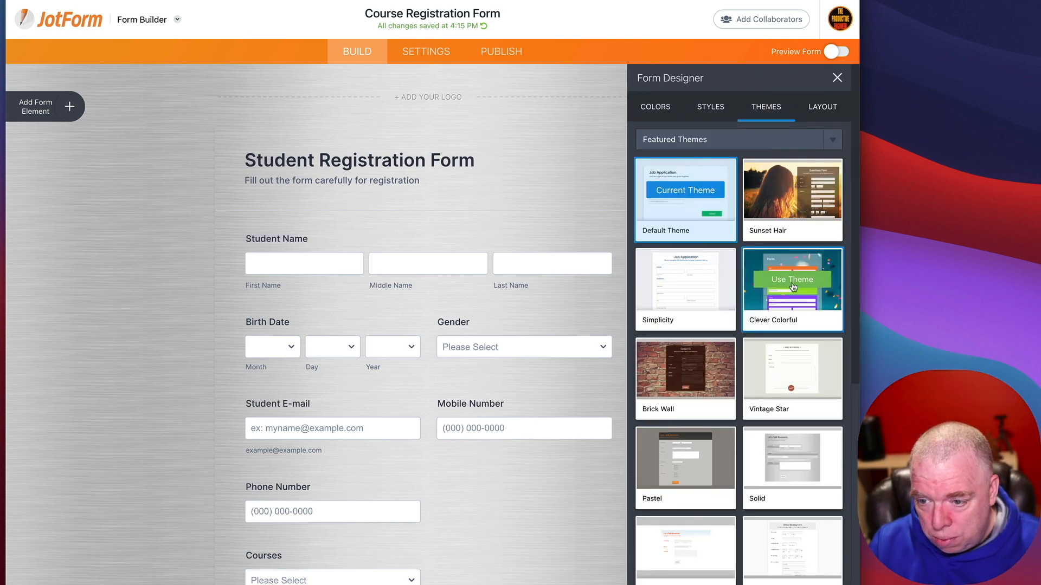
pyautogui.click(792, 283)
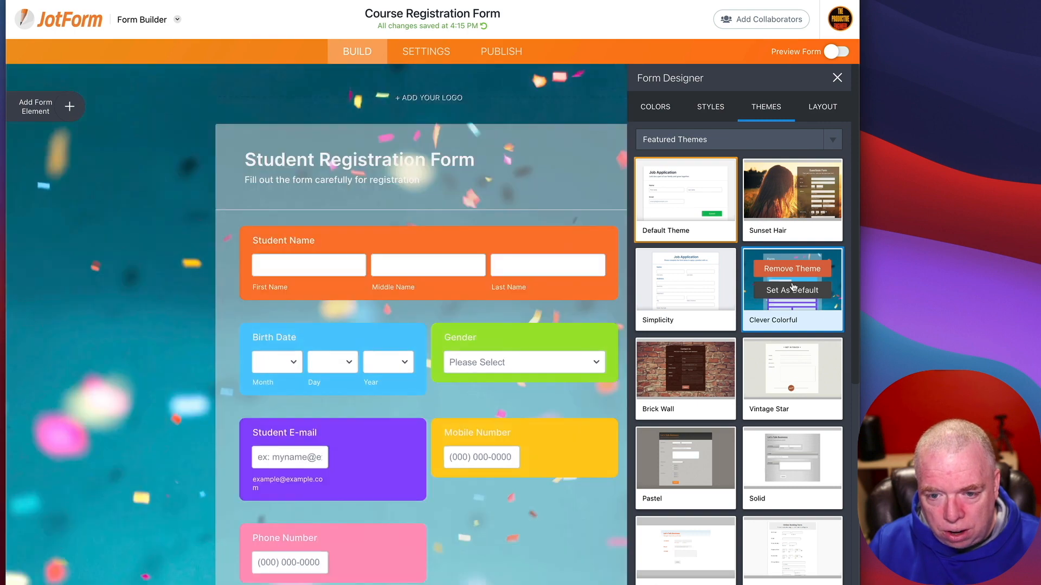
pyautogui.moveTo(787, 374)
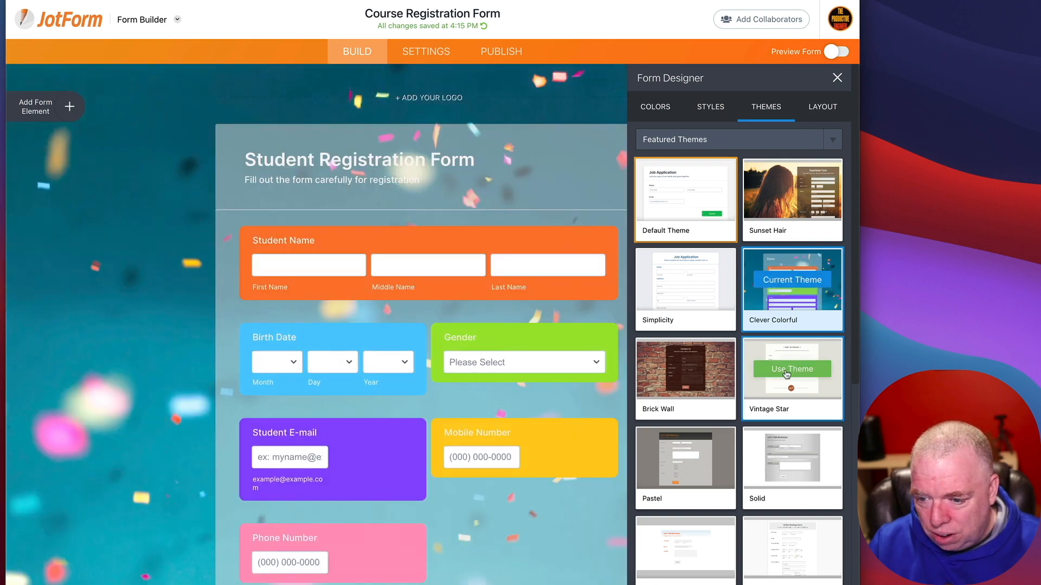
pyautogui.click(787, 371)
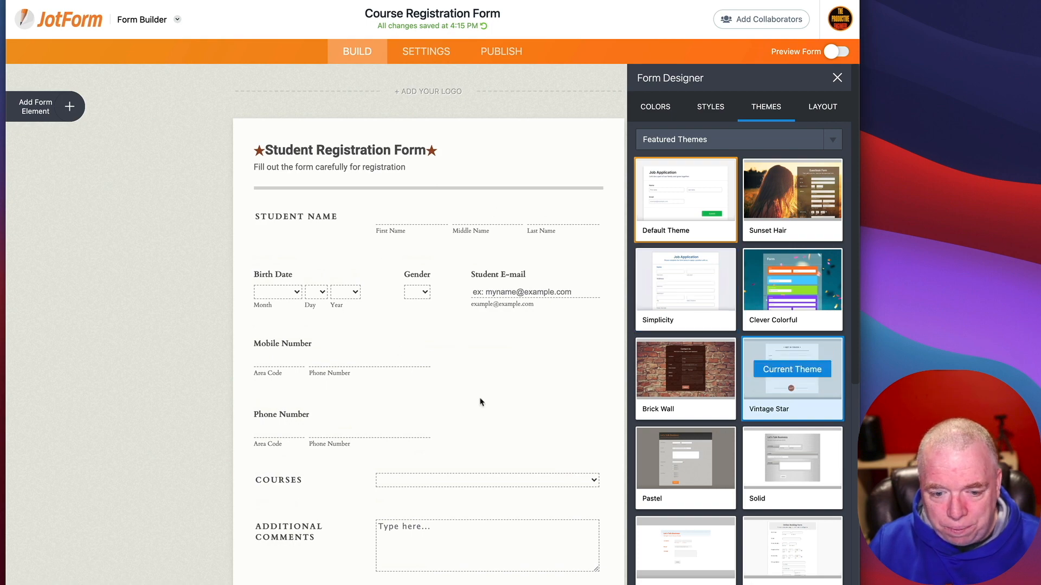
pyautogui.scroll(-5, 713, 408)
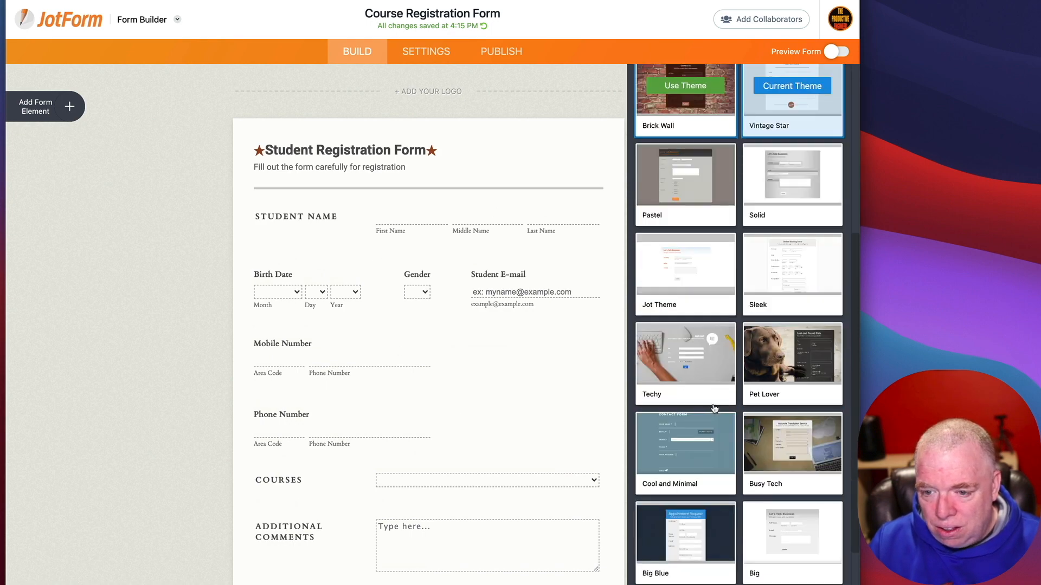
pyautogui.moveTo(797, 262)
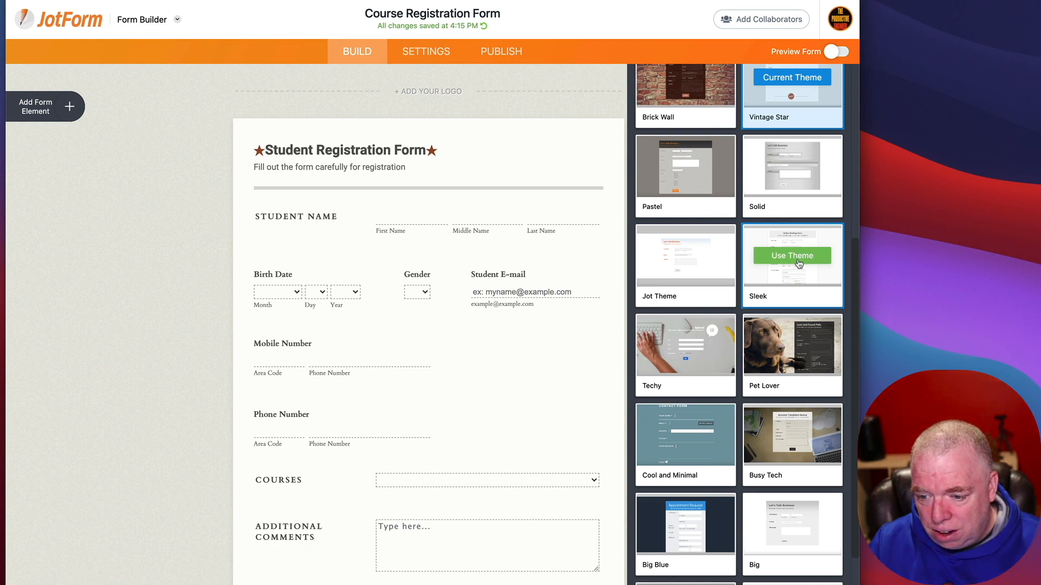
pyautogui.click(791, 435)
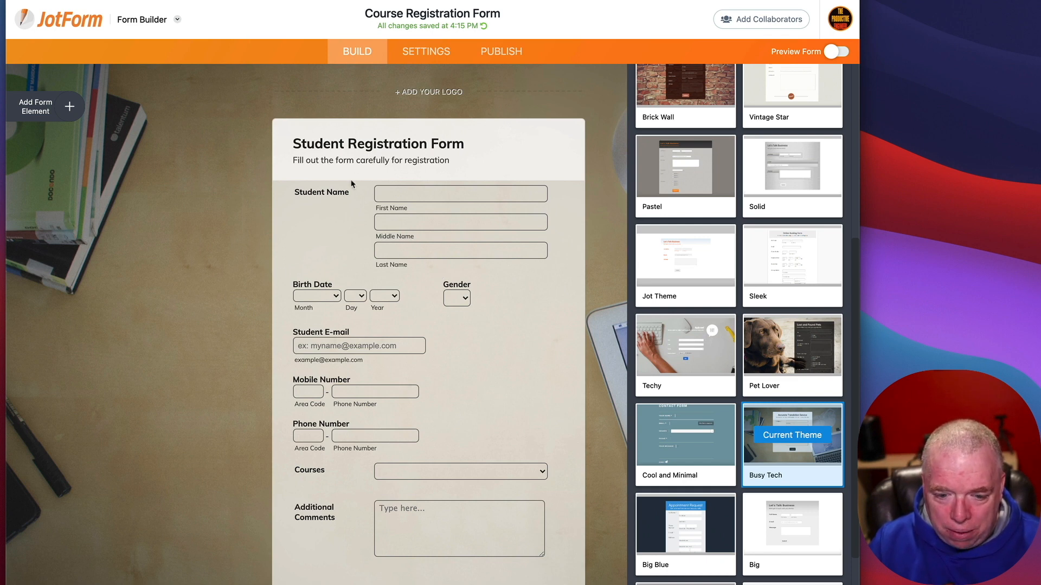
# Step: Preview the themed form in the phone layout, then the desktop layout
pyautogui.click(838, 52)
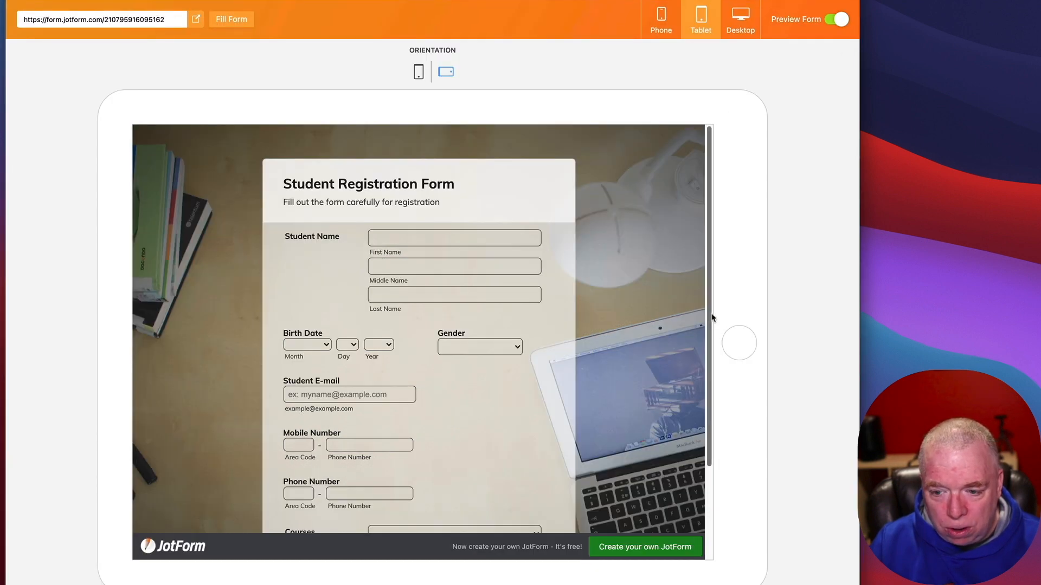
pyautogui.moveTo(714, 323); pyautogui.dragTo(722, 239)
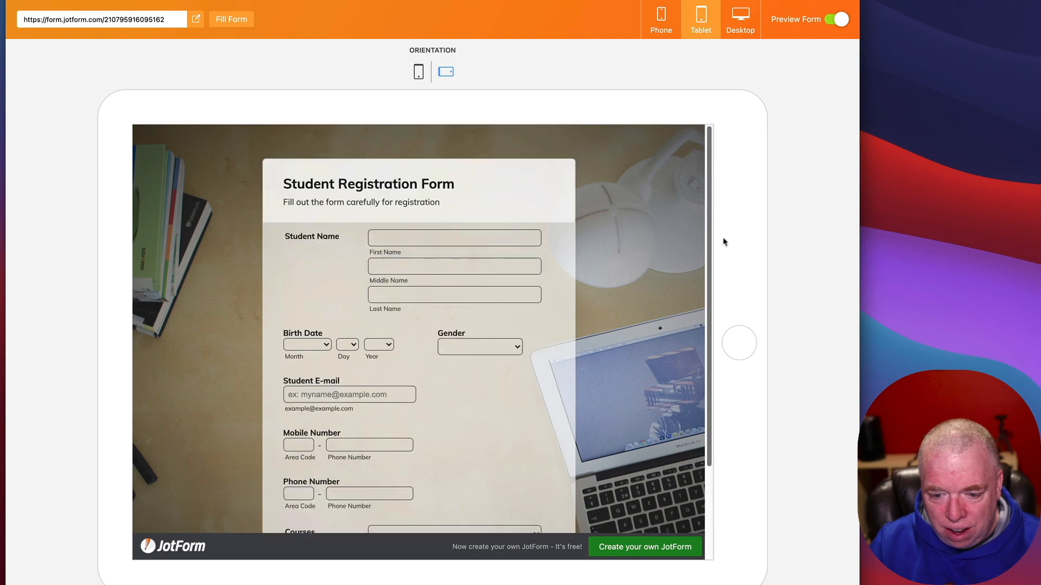
pyautogui.click(667, 26)
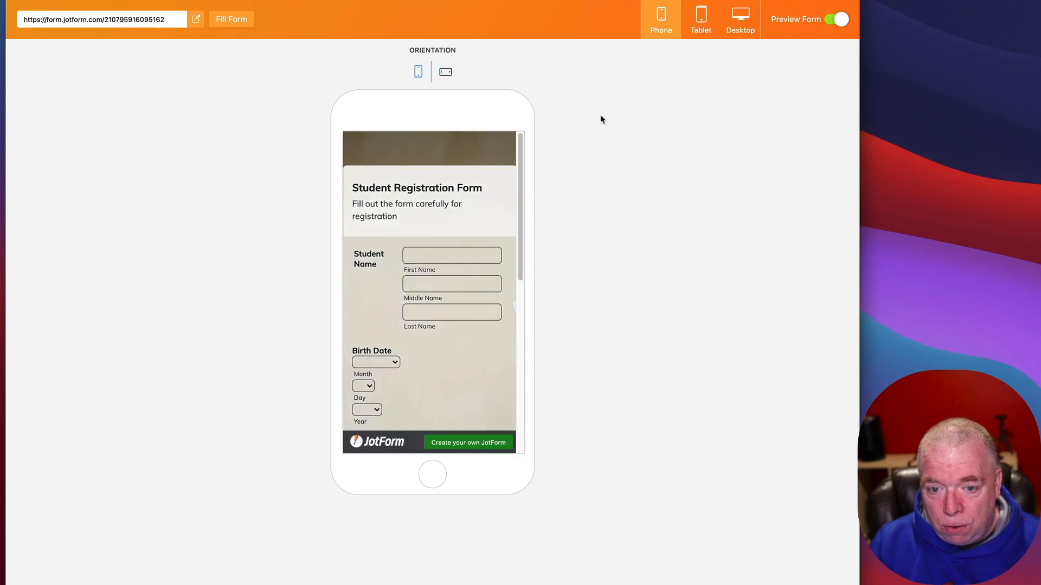
pyautogui.click(734, 23)
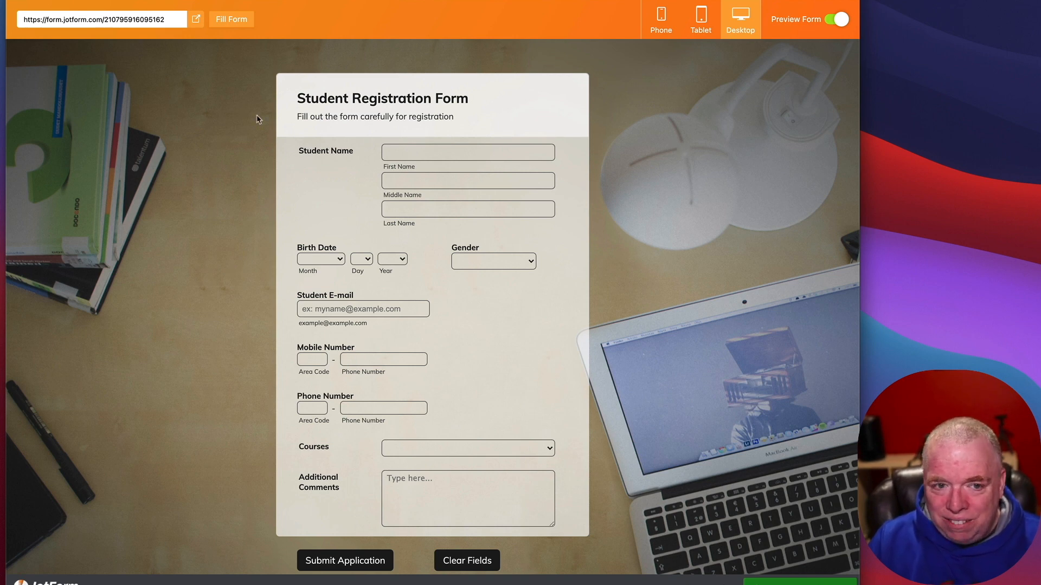
# Step: Open the live form in its own window, close it, and leave the preview
pyautogui.click(84, 24)
pyautogui.click(82, 23)
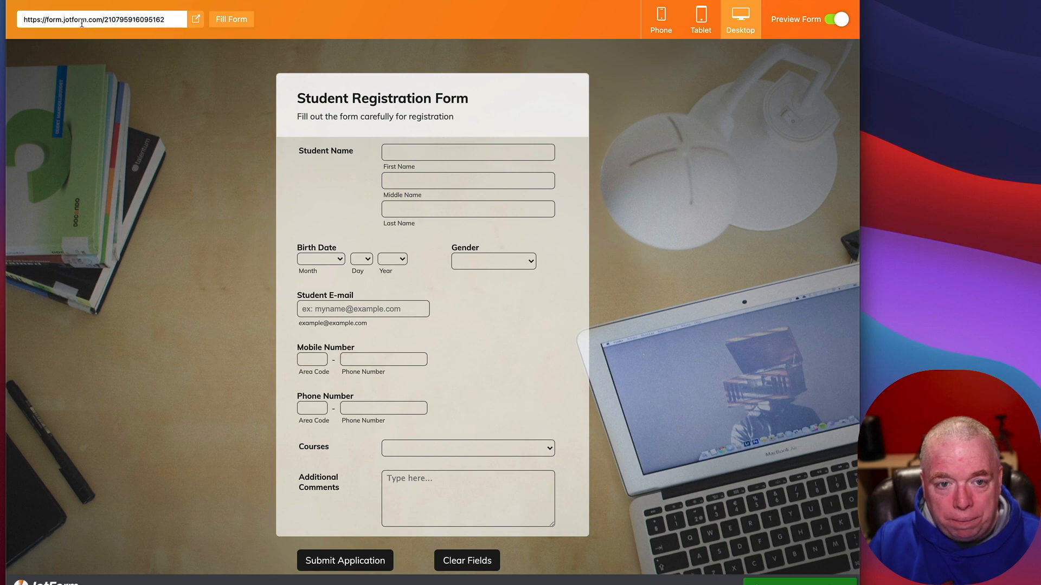
pyautogui.click(196, 21)
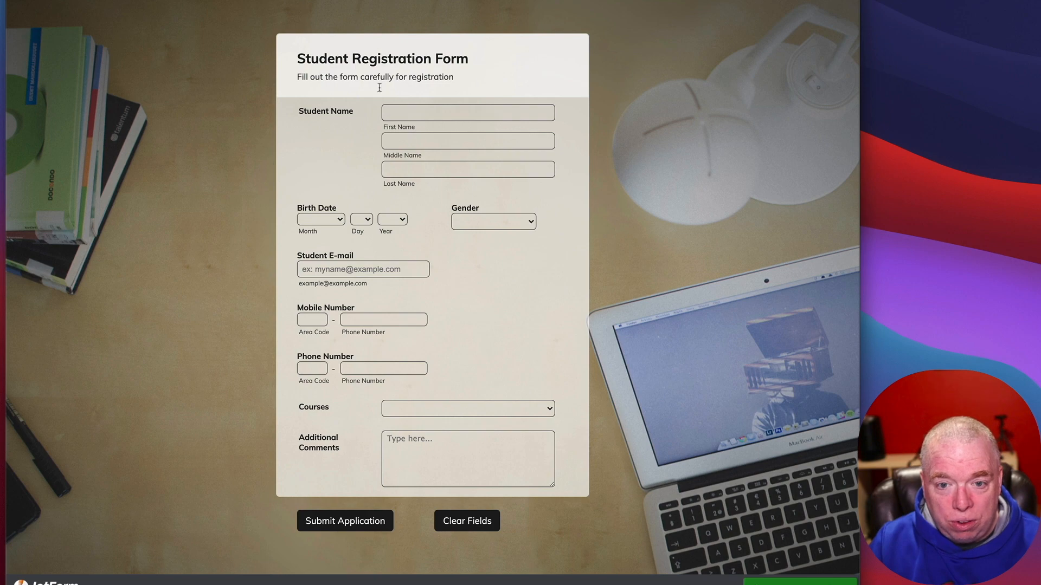
pyautogui.press('super+w')
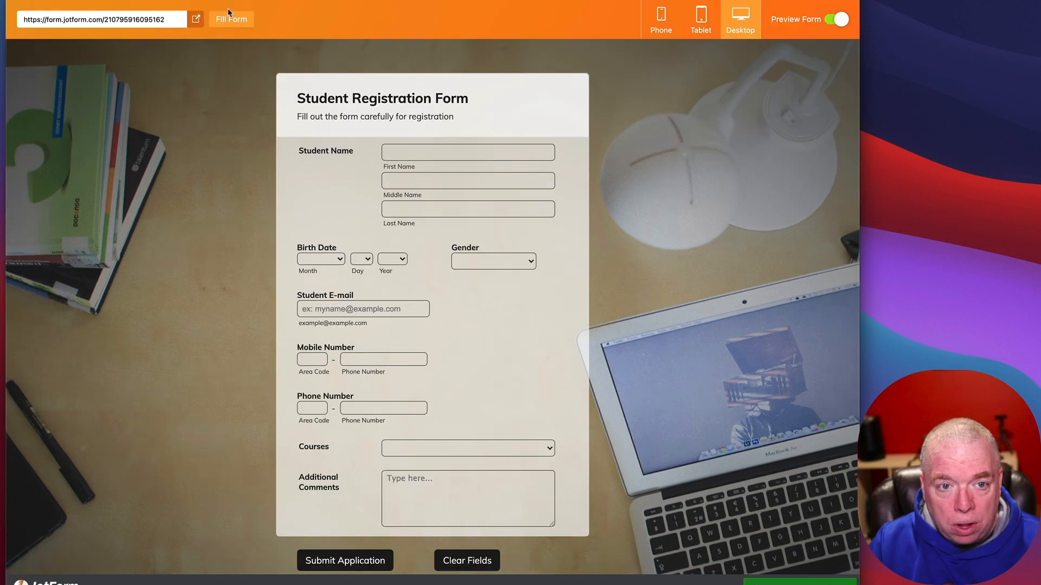
pyautogui.click(833, 14)
# Step: Return from the form builder to the My Forms list
pyautogui.click(56, 19)
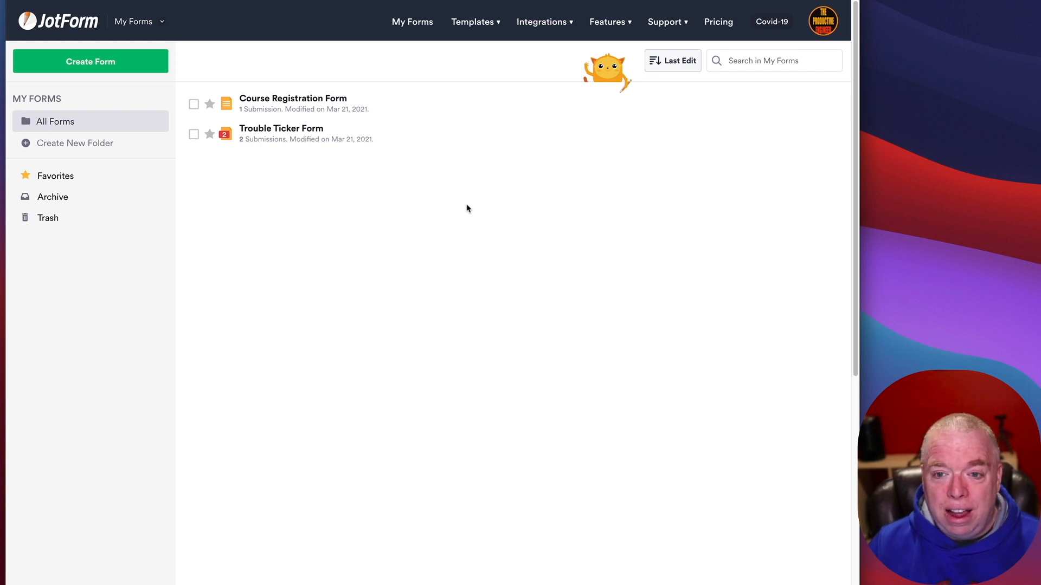
# Step: Add the Google Sheets integration to the Course Registration Form
pyautogui.click(554, 27)
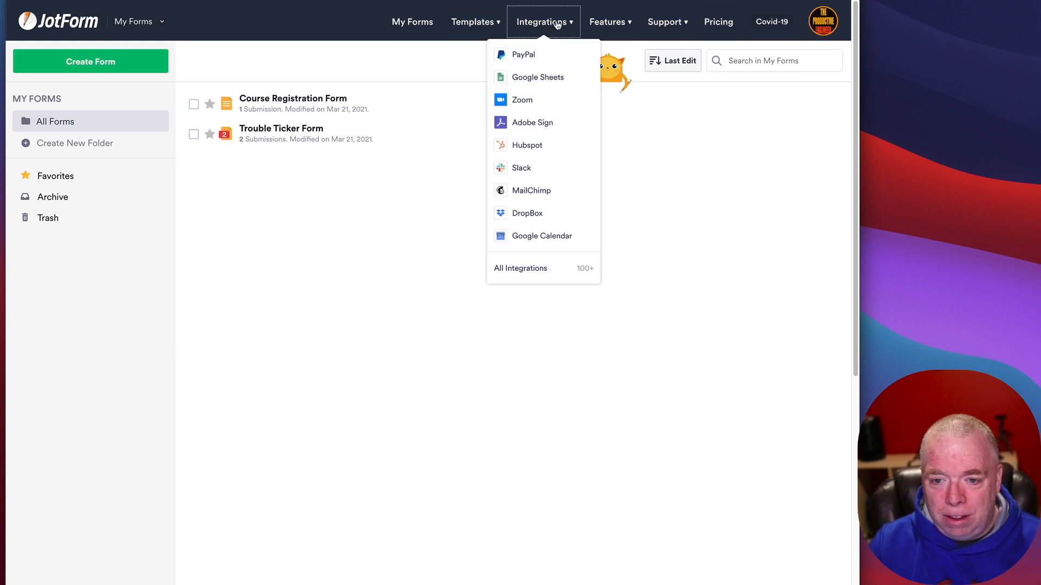
pyautogui.moveTo(557, 26); pyautogui.dragTo(432, 159)
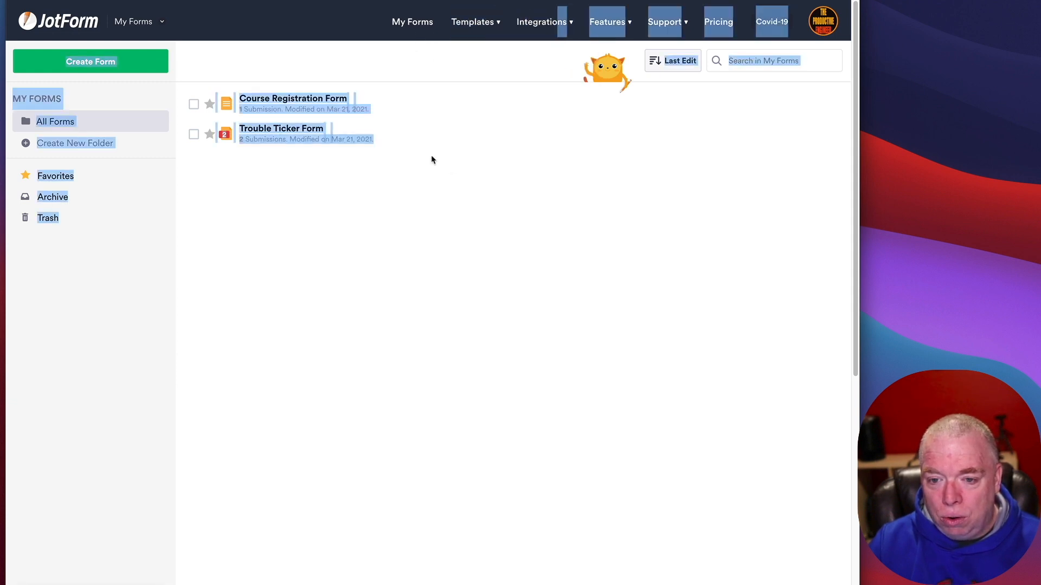
pyautogui.click(434, 159)
pyautogui.moveTo(550, 27)
pyautogui.moveTo(550, 28); pyautogui.dragTo(540, 81)
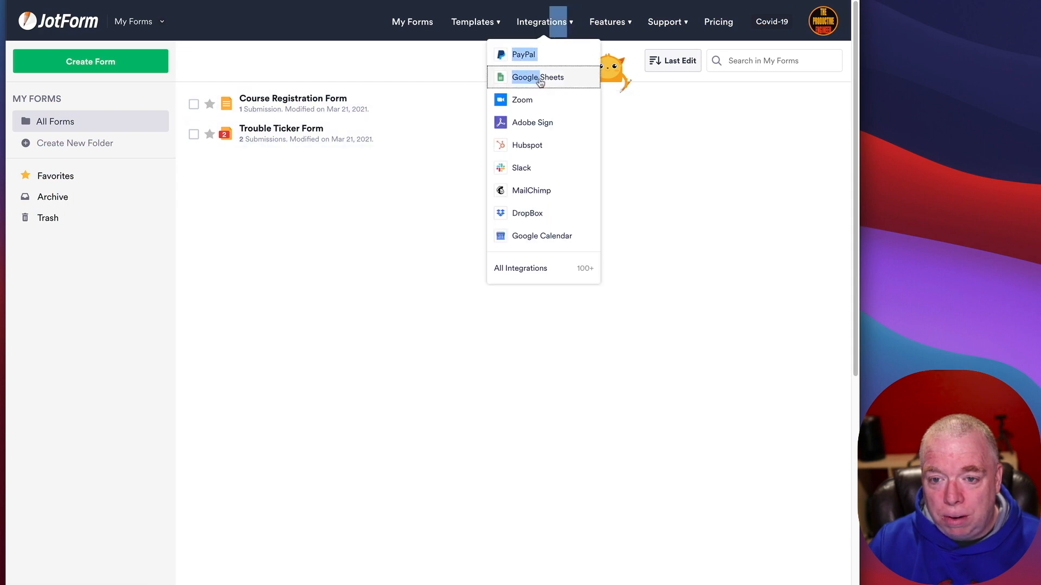
pyautogui.click(540, 81)
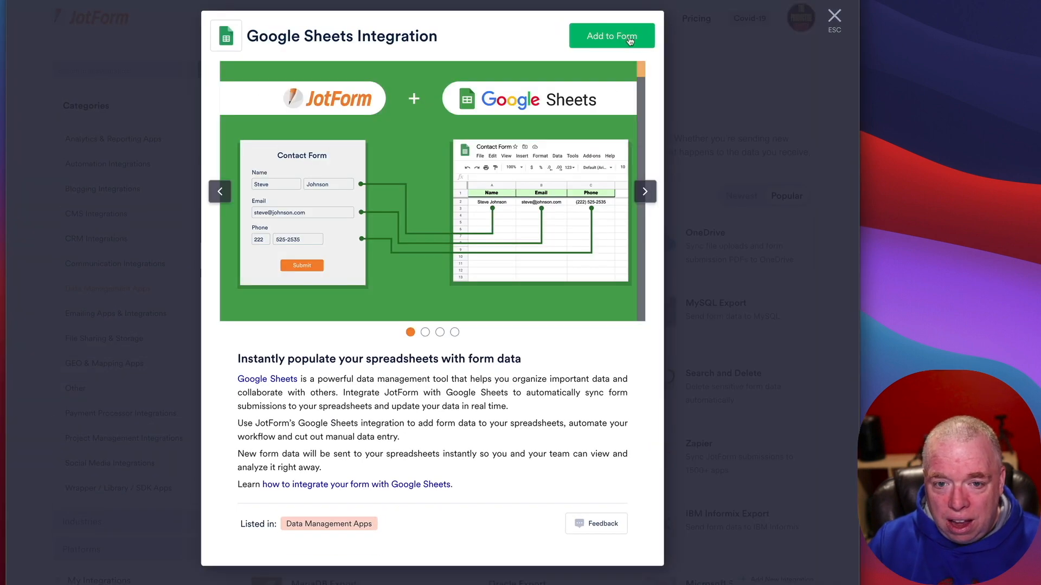
pyautogui.click(629, 37)
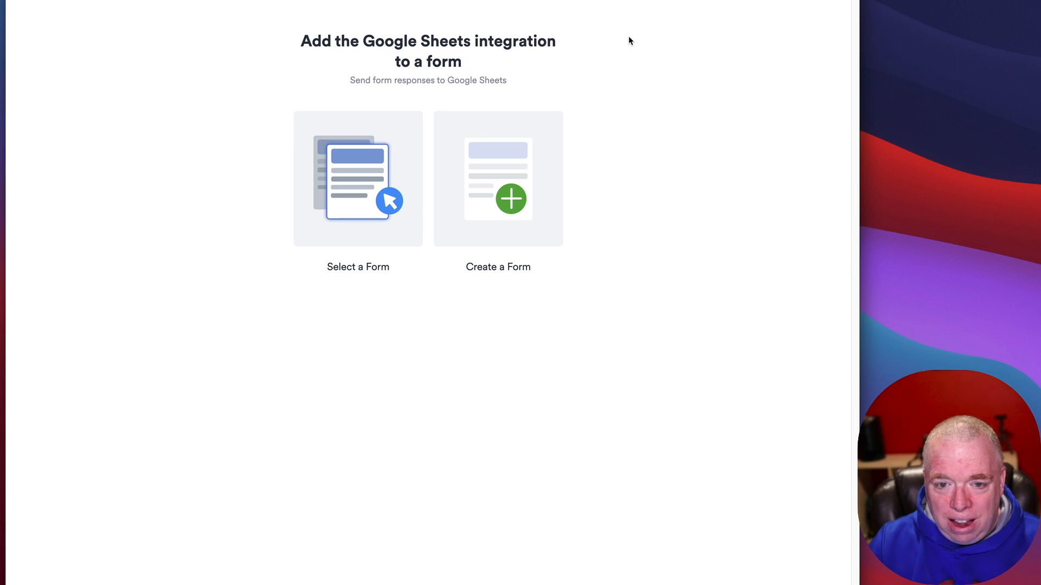
pyautogui.click(358, 184)
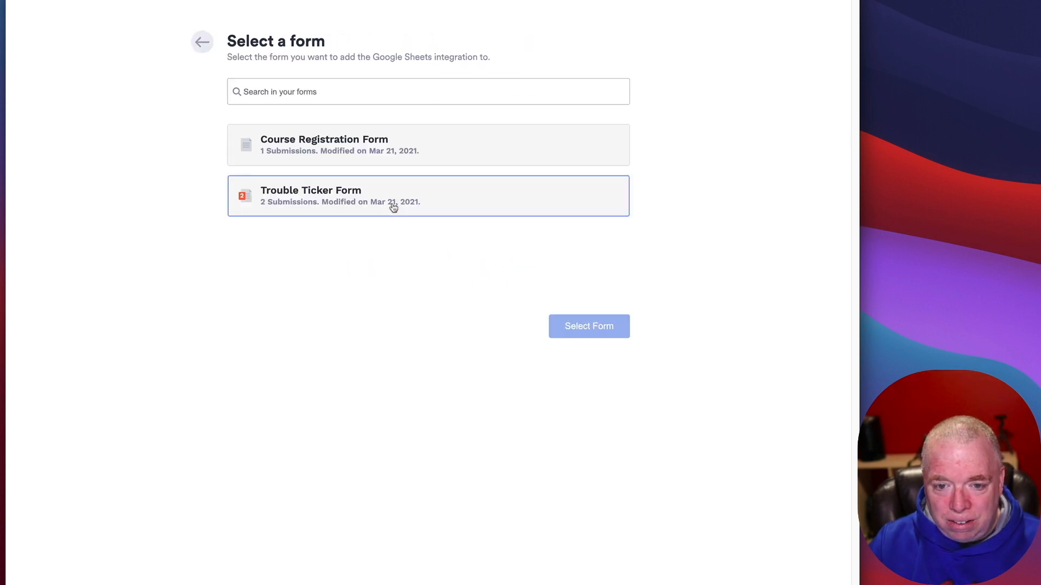
pyautogui.click(396, 152)
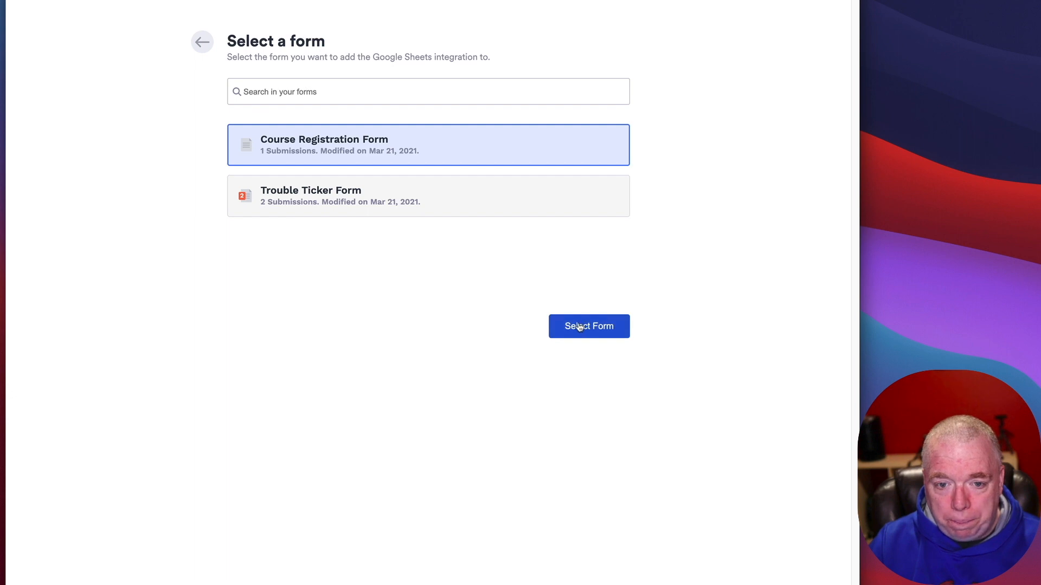
pyautogui.click(579, 327)
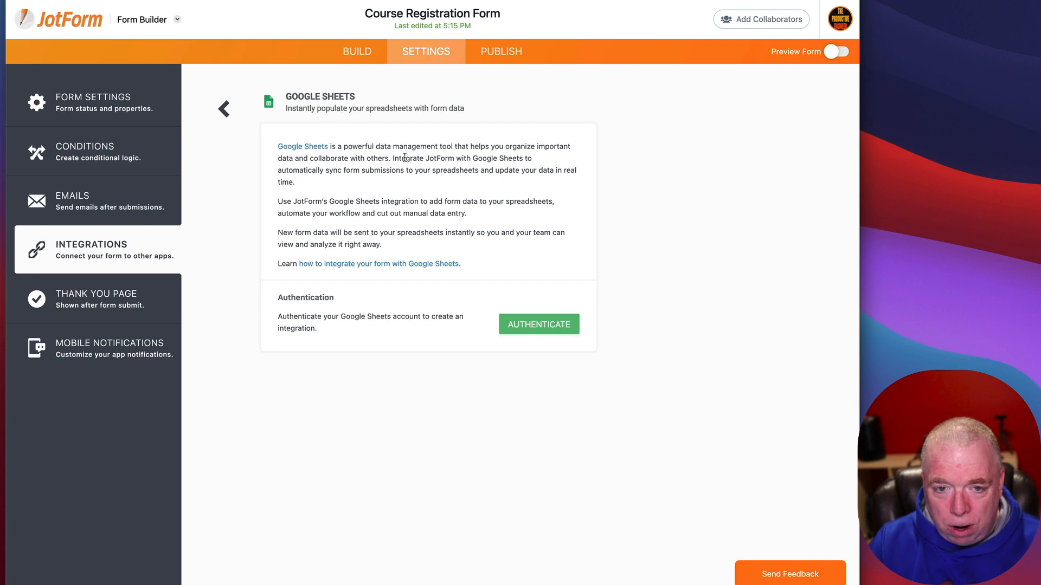
# Step: Authenticate a Google account, send responses to a new spreadsheet, save, and open it
pyautogui.click(510, 326)
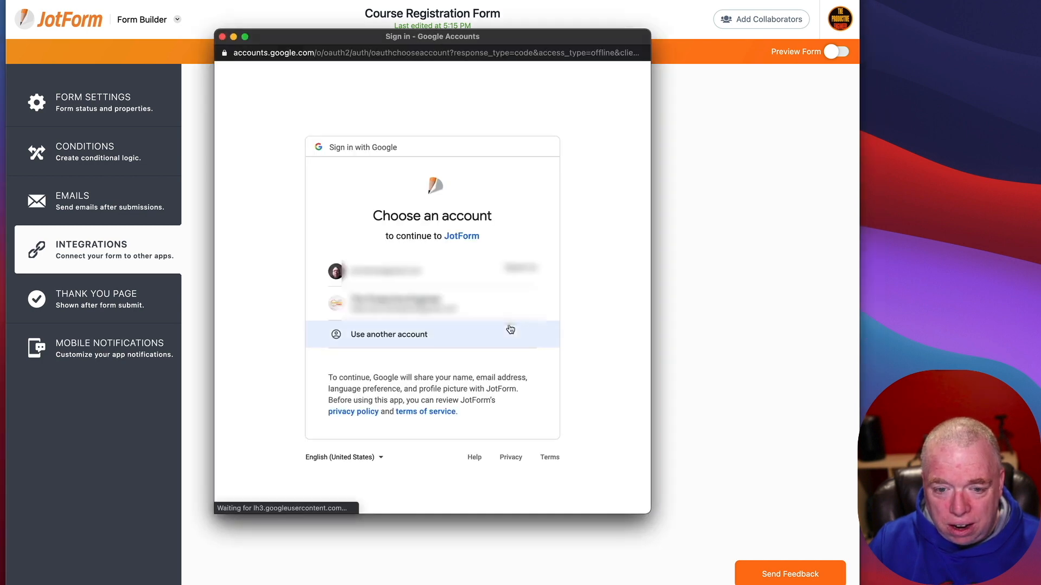
pyautogui.click(439, 306)
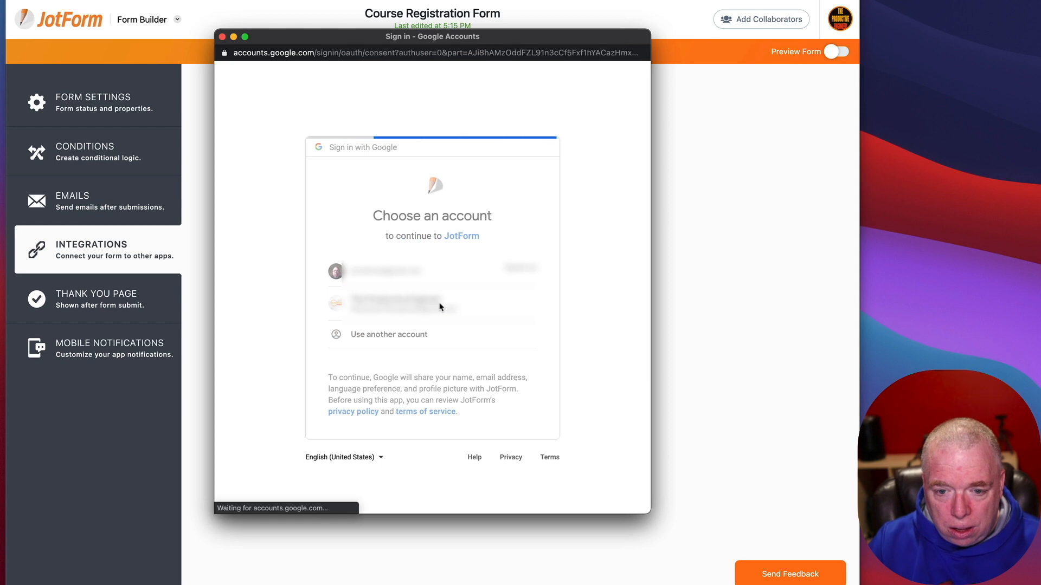
pyautogui.click(511, 450)
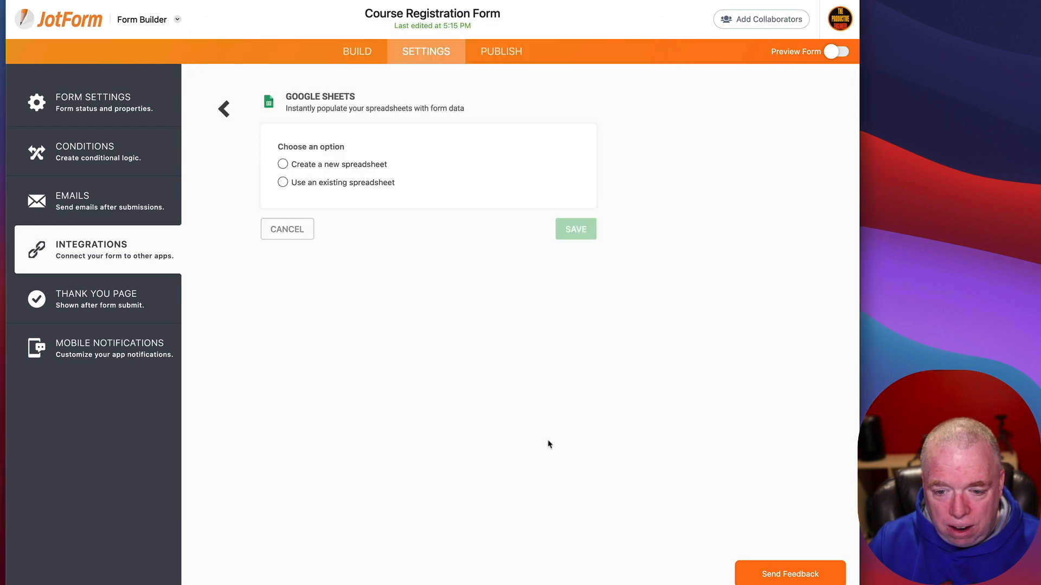
pyautogui.click(317, 165)
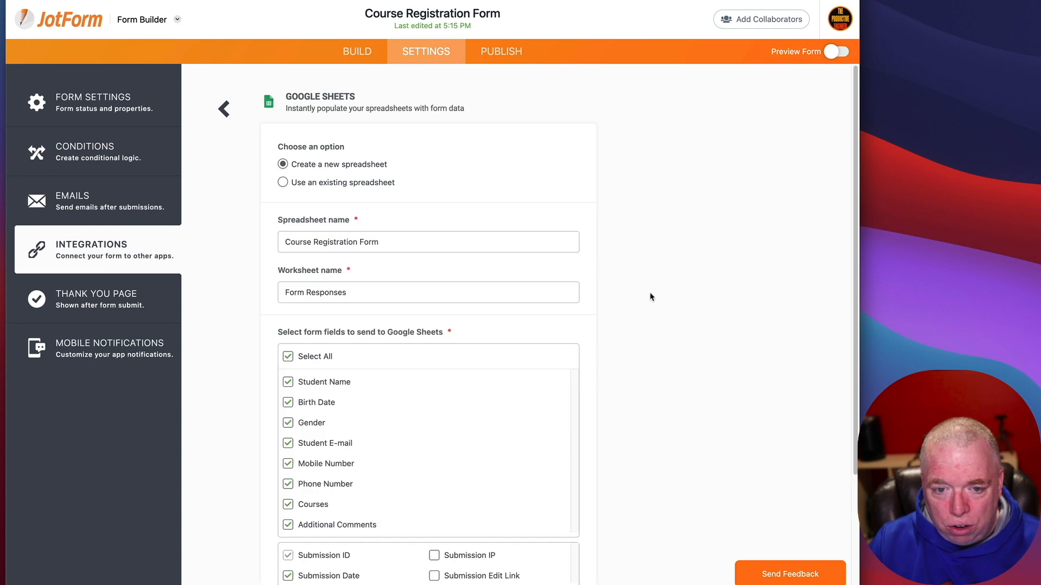
pyautogui.scroll(-3, 653, 298)
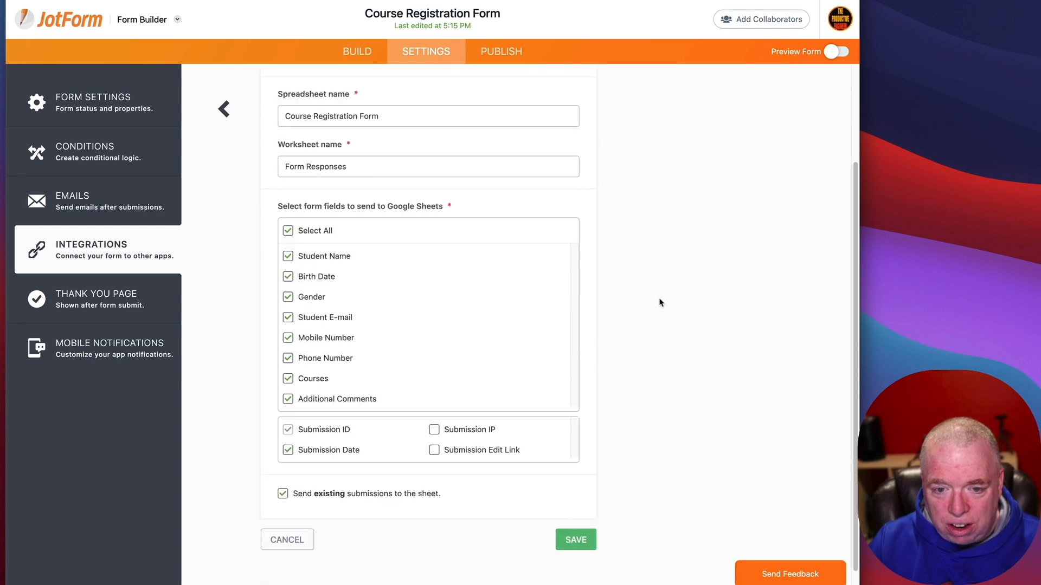
pyautogui.click(576, 540)
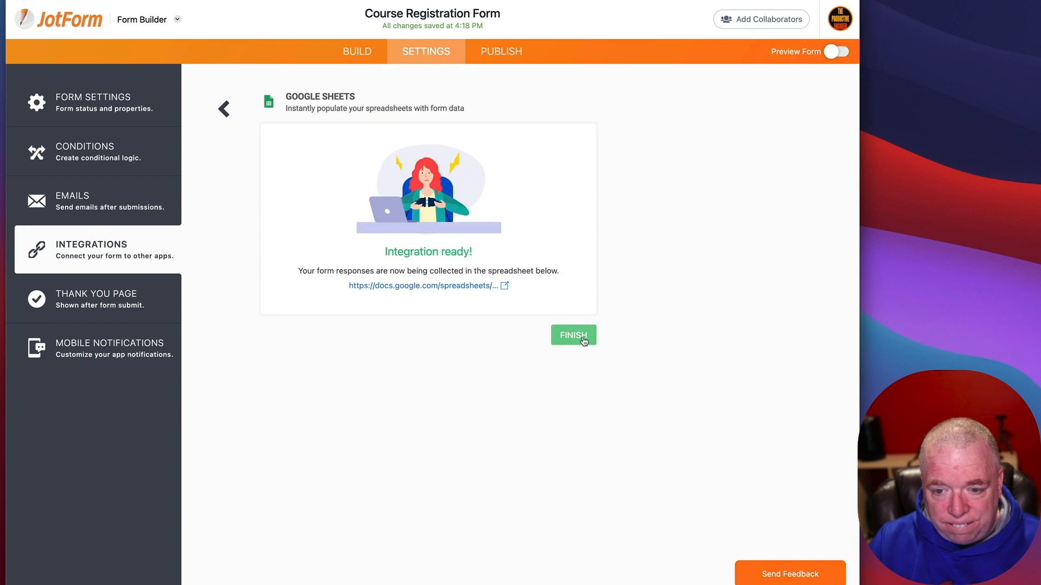
pyautogui.click(505, 286)
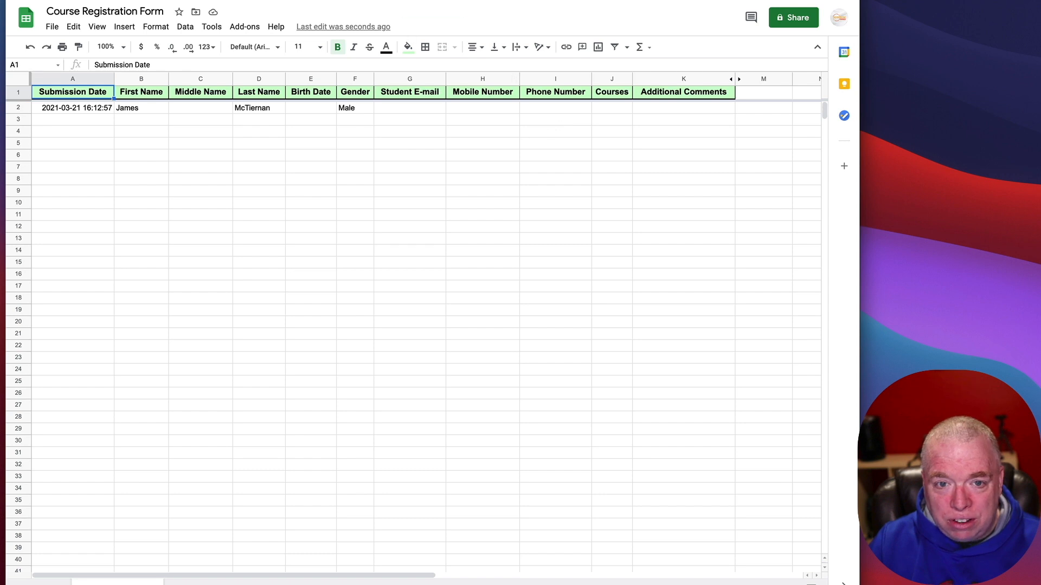
# Step: Switch from the new spreadsheet back to the JotForm integration page
pyautogui.click(314, 0)
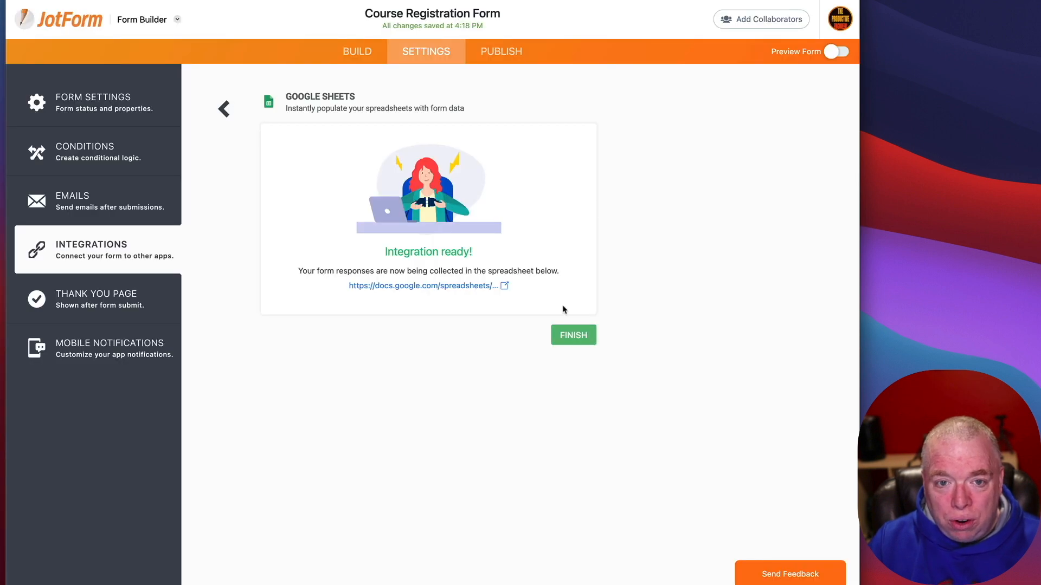
# Step: Finish the integration and open the published form from the Publish tab
pyautogui.click(563, 343)
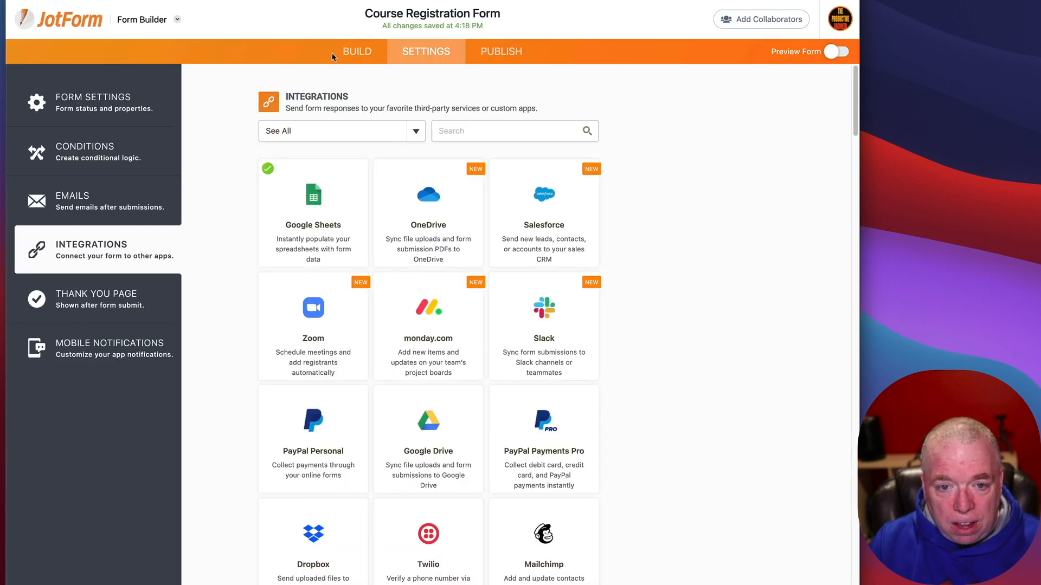
pyautogui.click(498, 58)
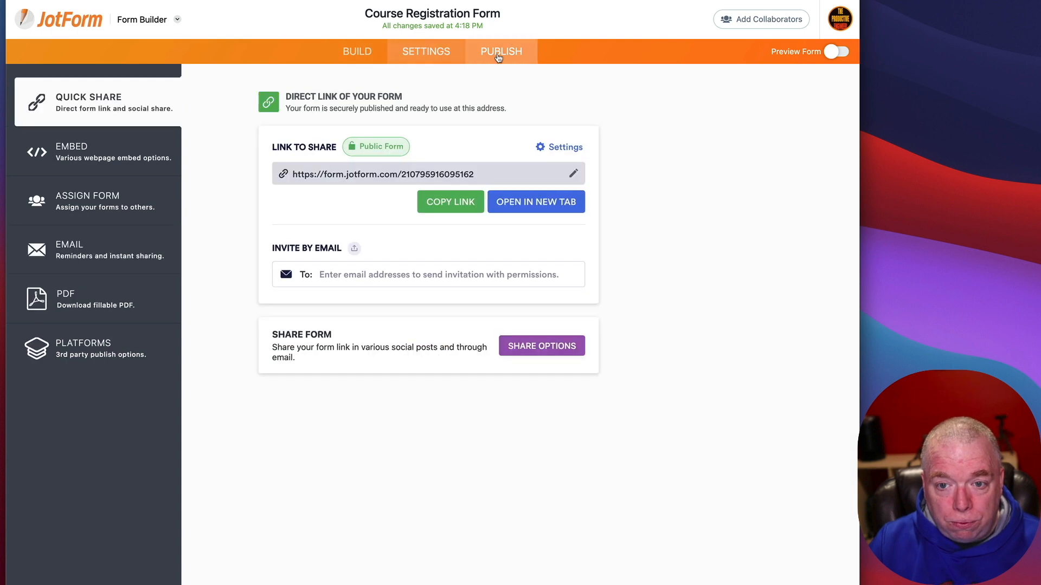
pyautogui.click(531, 204)
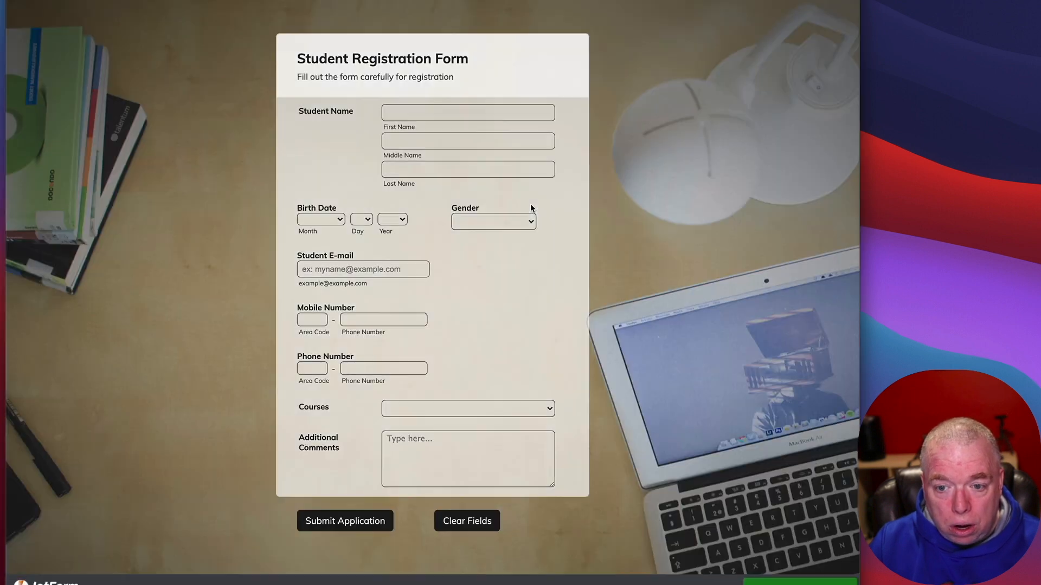
# Step: Fill in the student's first and last name on the test registration
pyautogui.click(485, 113)
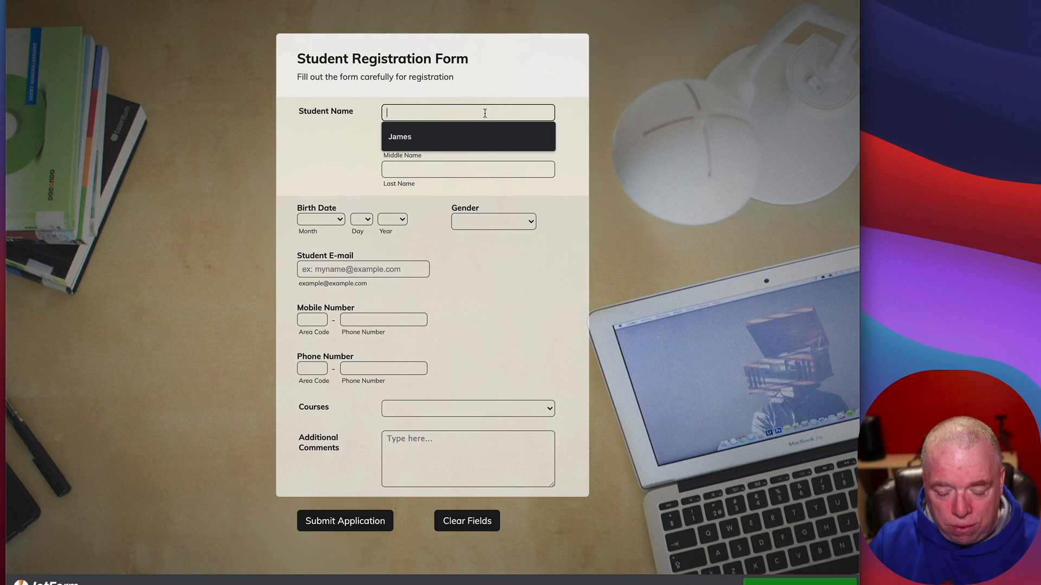
pyautogui.write('Willy')
pyautogui.press('Tab')
pyautogui.write('Won')
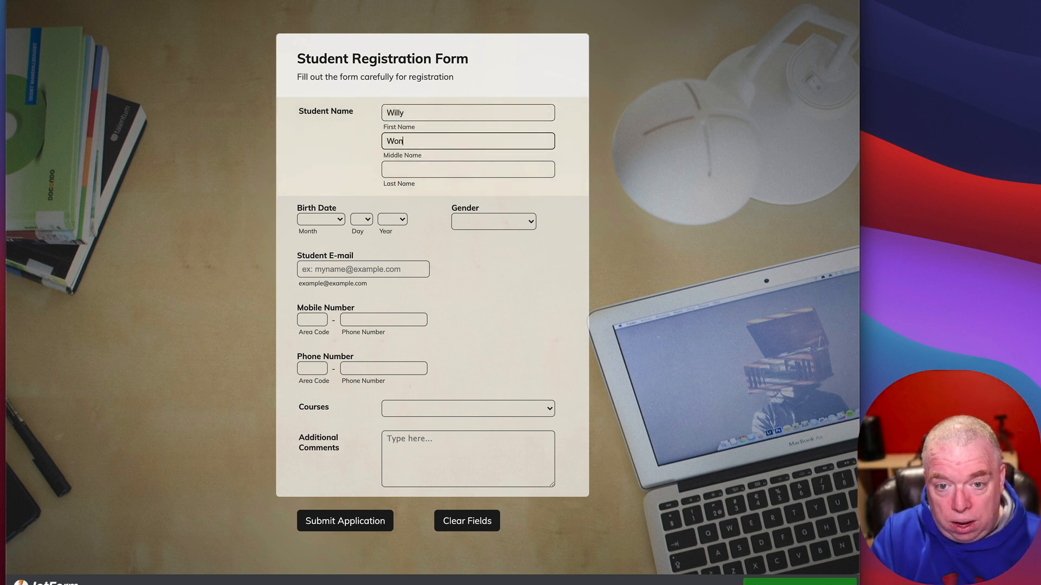
pyautogui.write('ka')
pyautogui.press('BackSpace')
pyautogui.press('BackSpace')
pyautogui.press('BackSpace')
pyautogui.press('BackSpace')
pyautogui.press('BackSpace')
pyautogui.press('Tab')
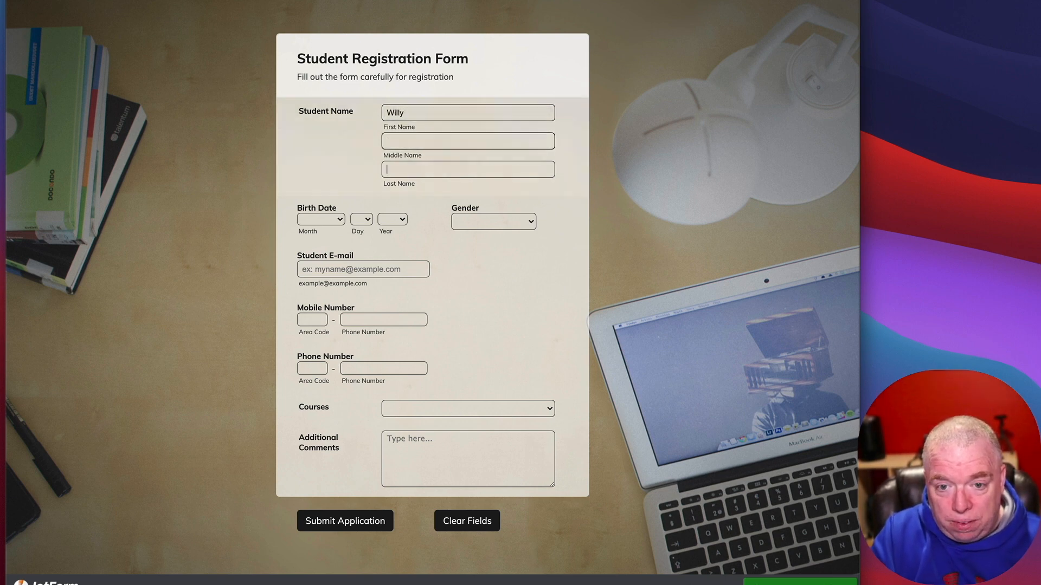
pyautogui.write('Wonk')
pyautogui.press('BackSpace')
pyautogui.press('BackSpace')
pyautogui.press('BackSpace')
pyautogui.write('on')
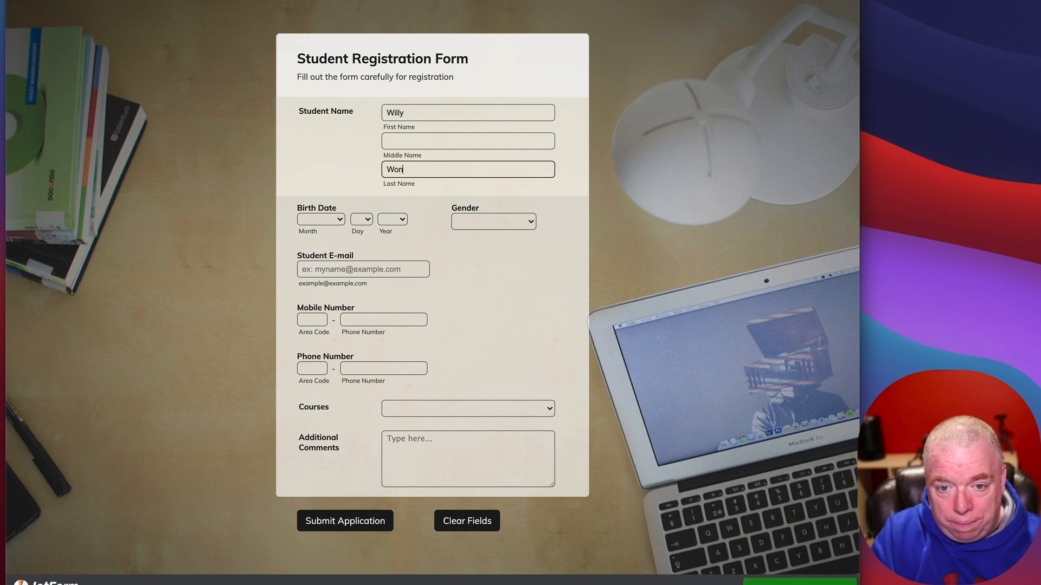
pyautogui.write('ka')
# Step: Set birth date to January 4, 1999 and gender to Male
pyautogui.click(316, 220)
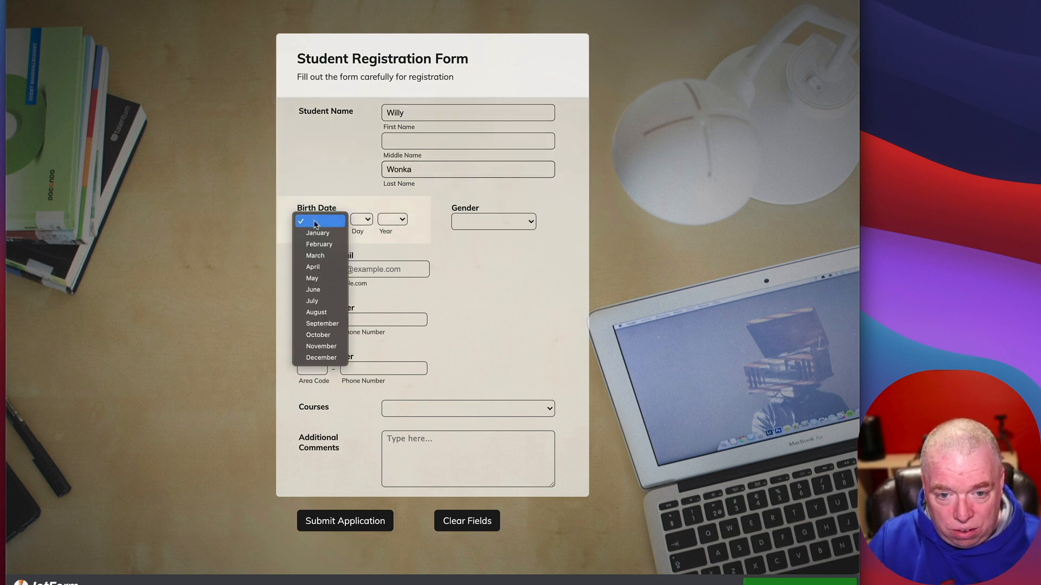
pyautogui.click(317, 233)
pyautogui.click(361, 219)
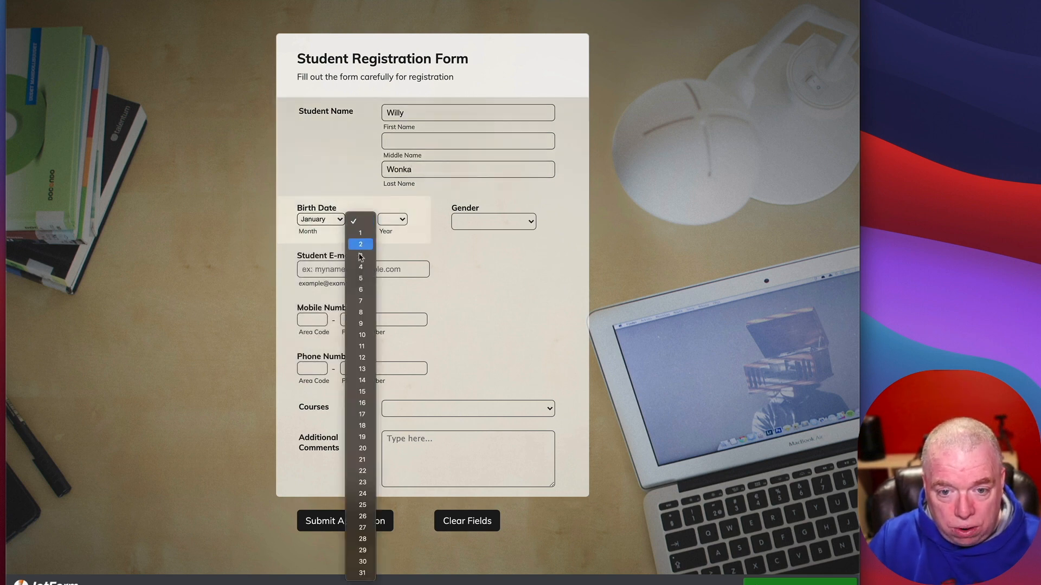
pyautogui.click(361, 267)
pyautogui.click(392, 220)
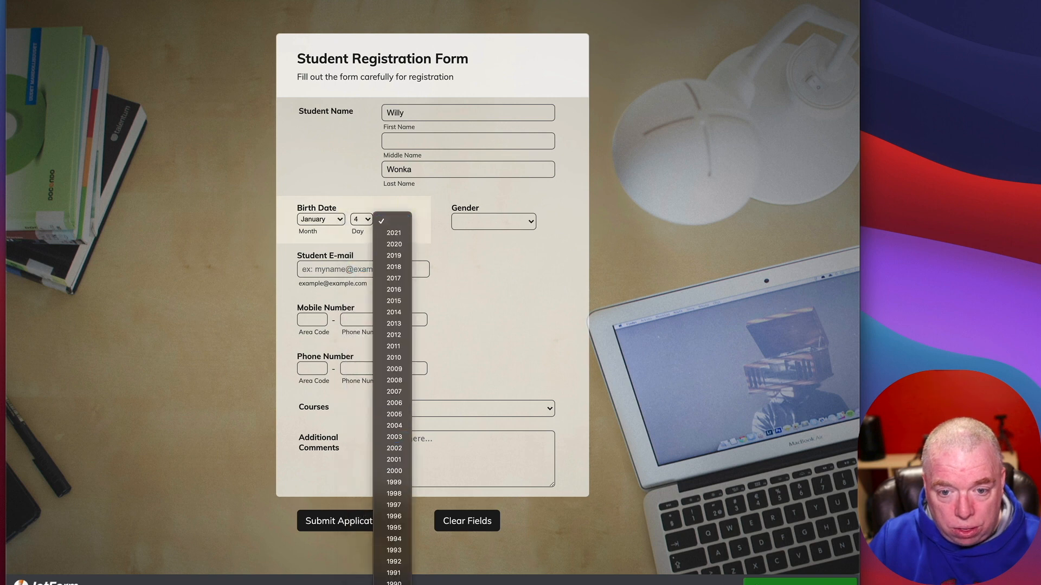
pyautogui.click(394, 482)
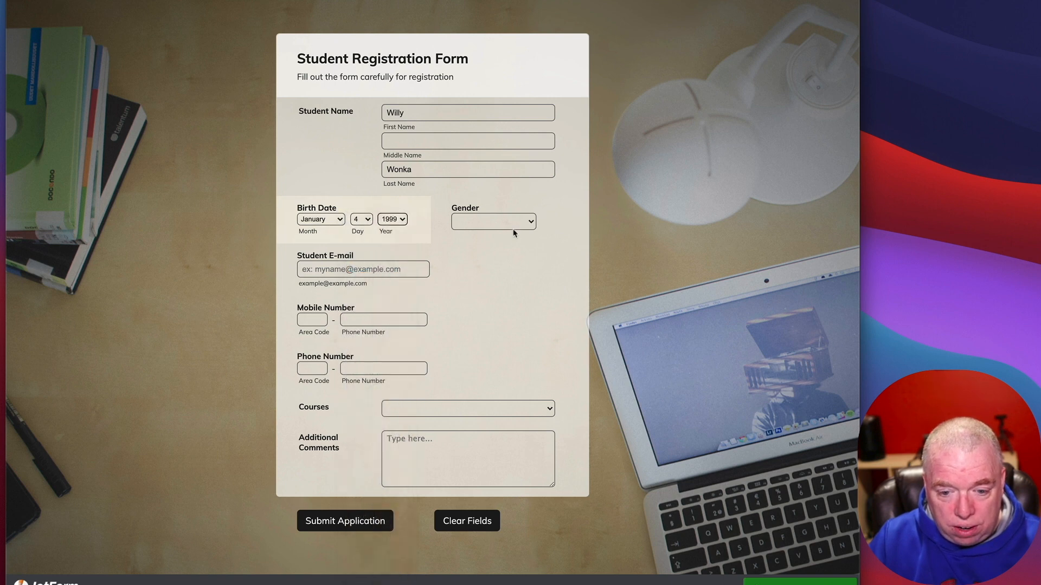
pyautogui.click(512, 223)
pyautogui.click(507, 235)
# Step: Enter the student's e-mail, choose Introduction to Linux, submit, and return to the publish page
pyautogui.click(378, 269)
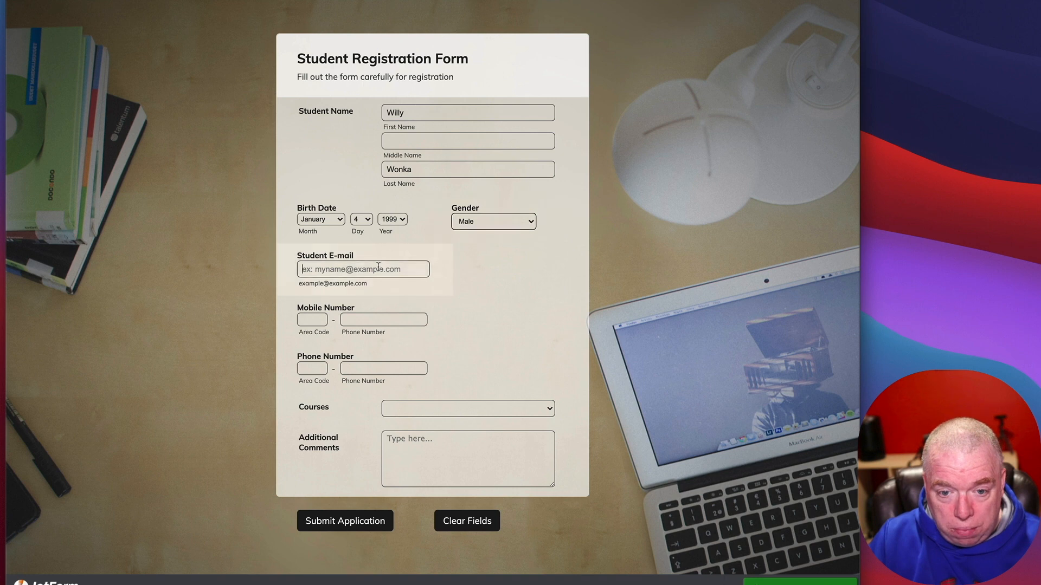
pyautogui.write('wonka@')
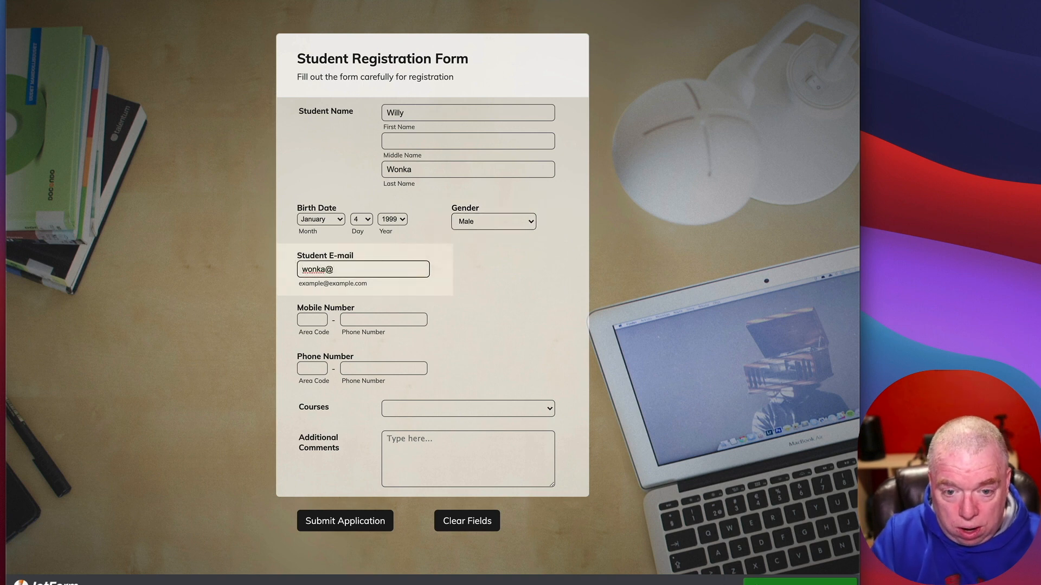
pyautogui.write('wonka.com')
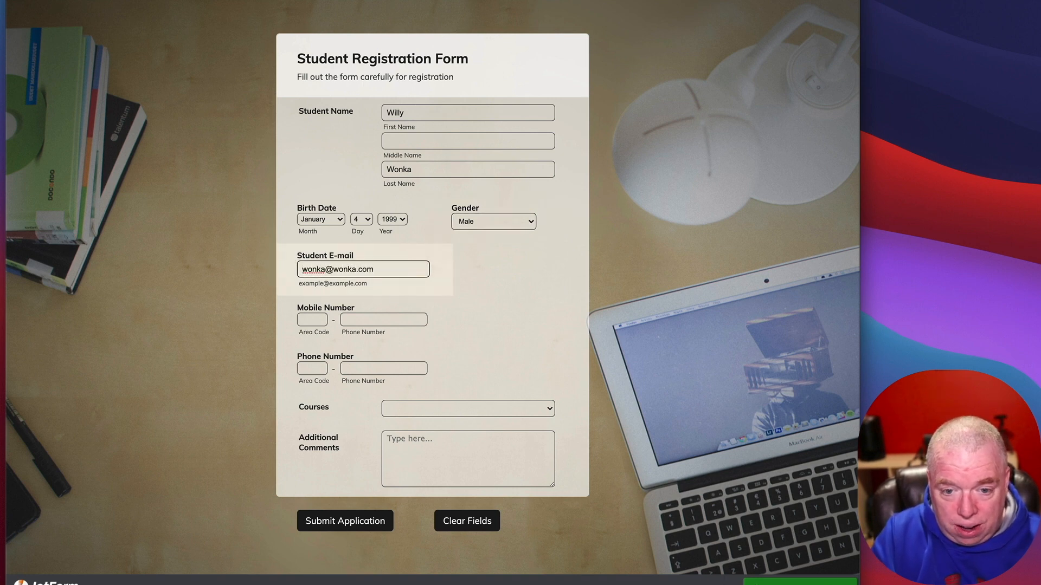
pyautogui.click(473, 411)
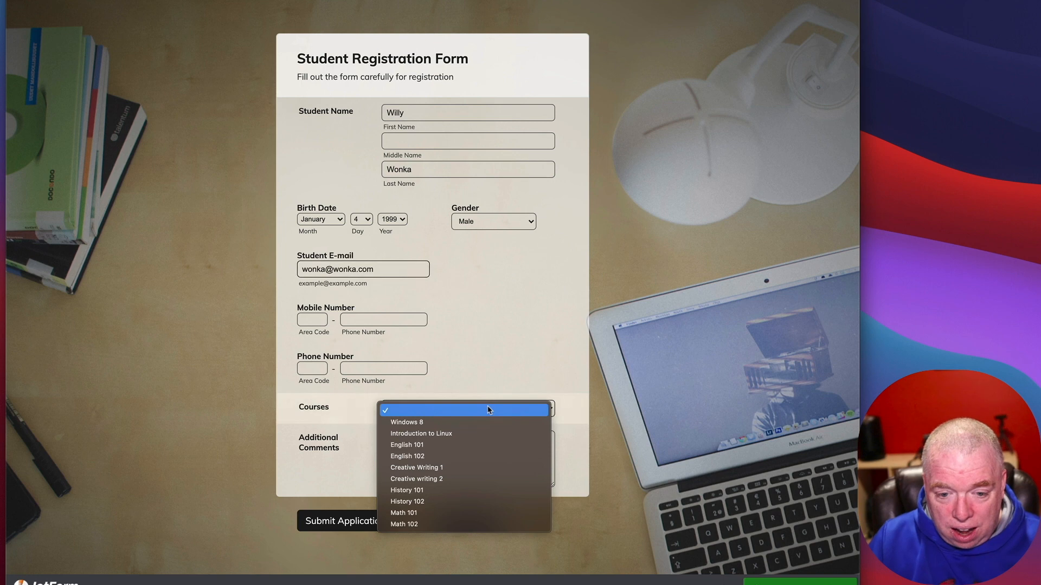
pyautogui.click(482, 434)
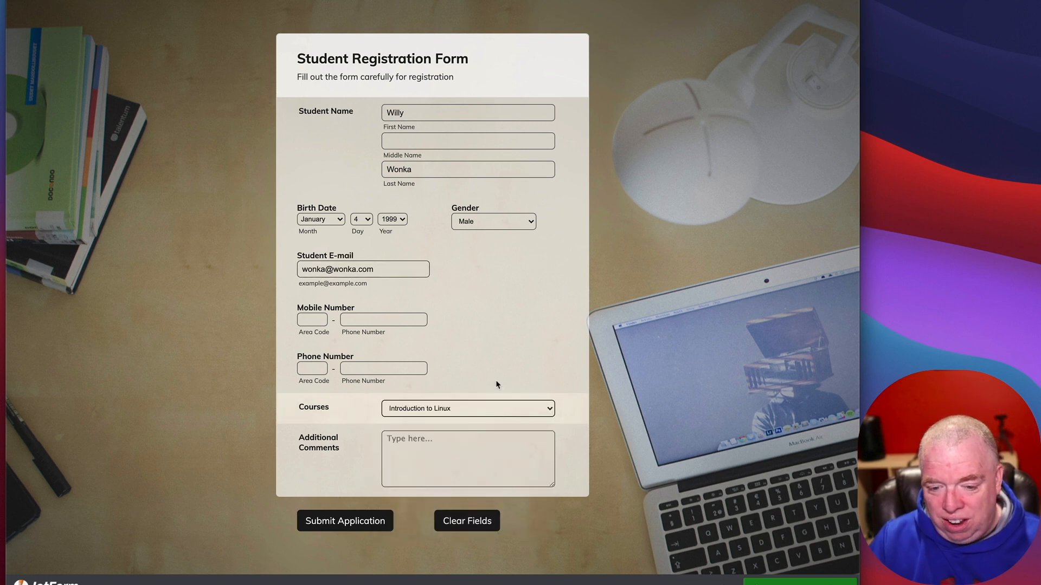
pyautogui.click(358, 526)
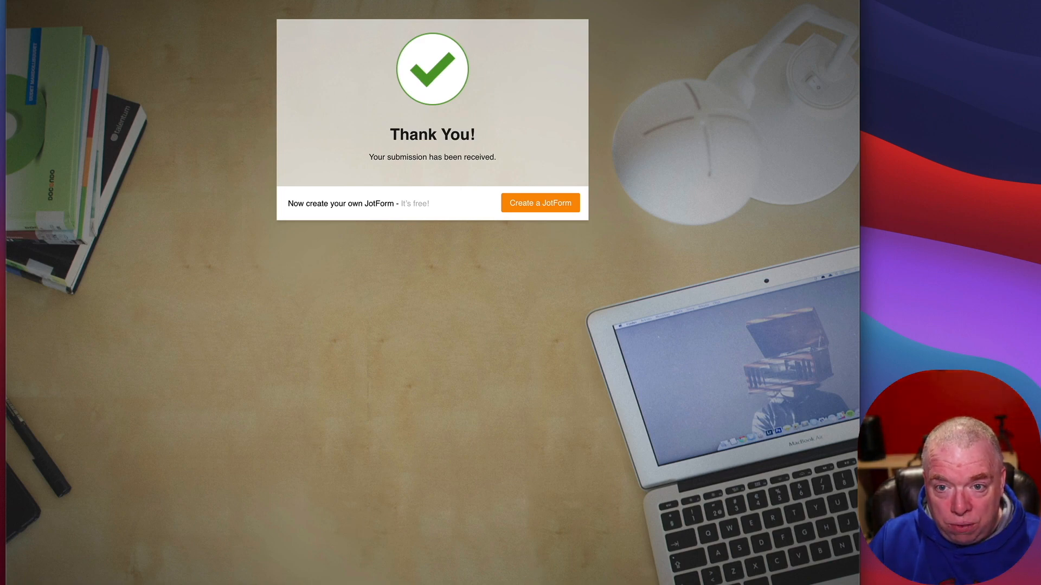
pyautogui.click(494, 1)
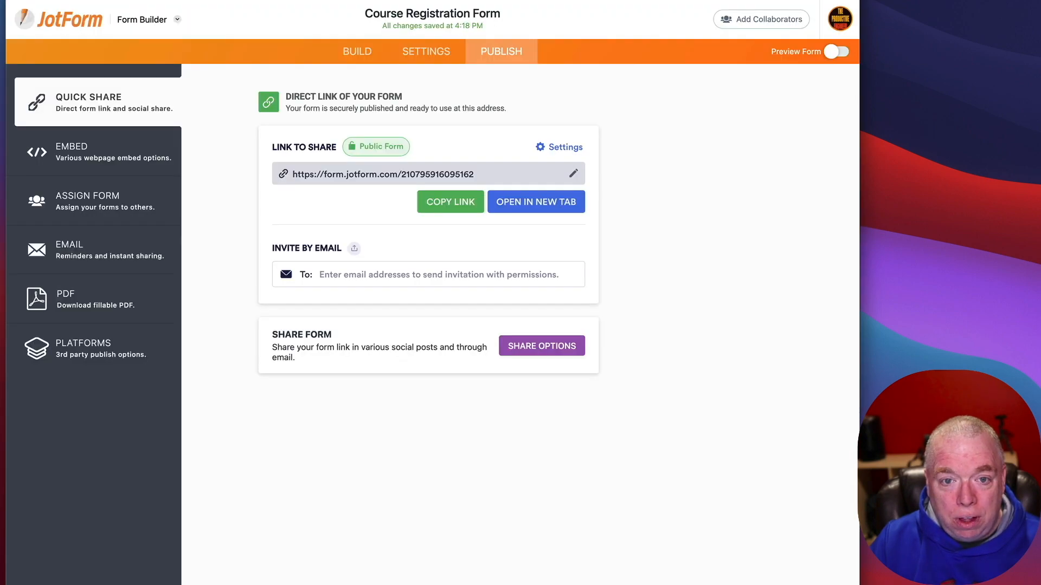
# Step: Open the Course Registration Form table from My Tables and scroll across its columns
pyautogui.click(143, 21)
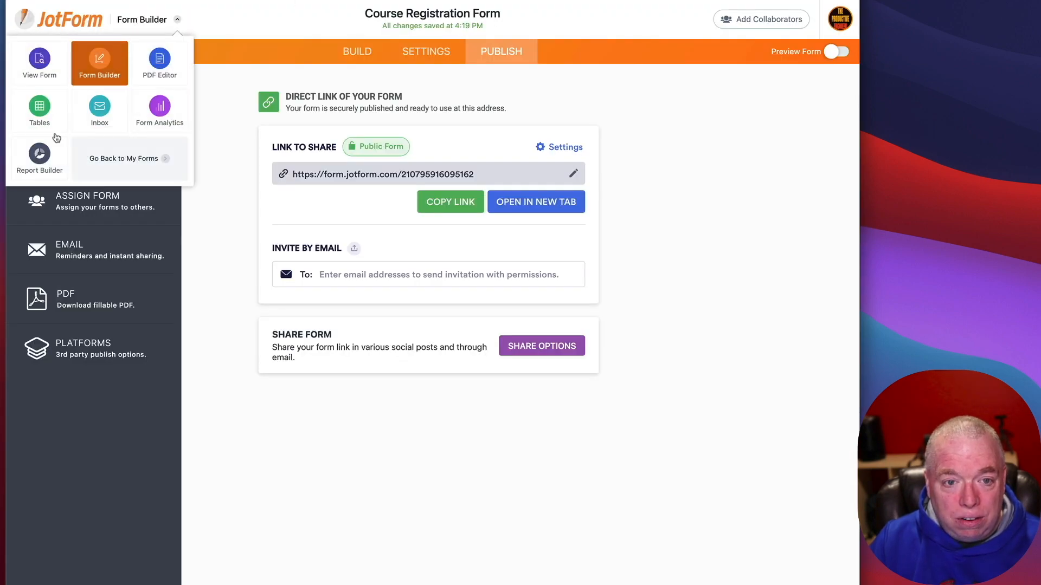
pyautogui.click(107, 147)
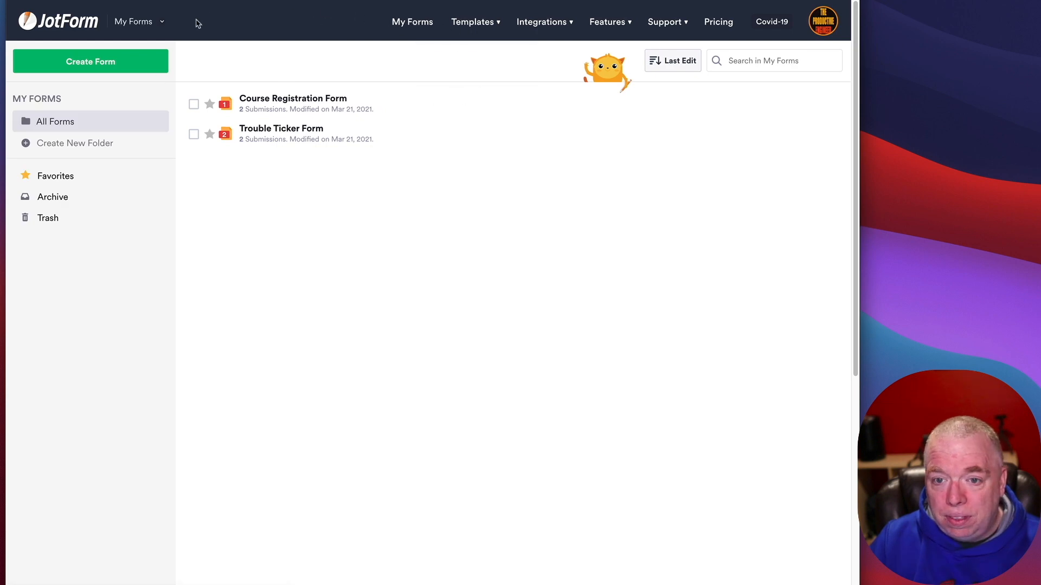
pyautogui.click(162, 22)
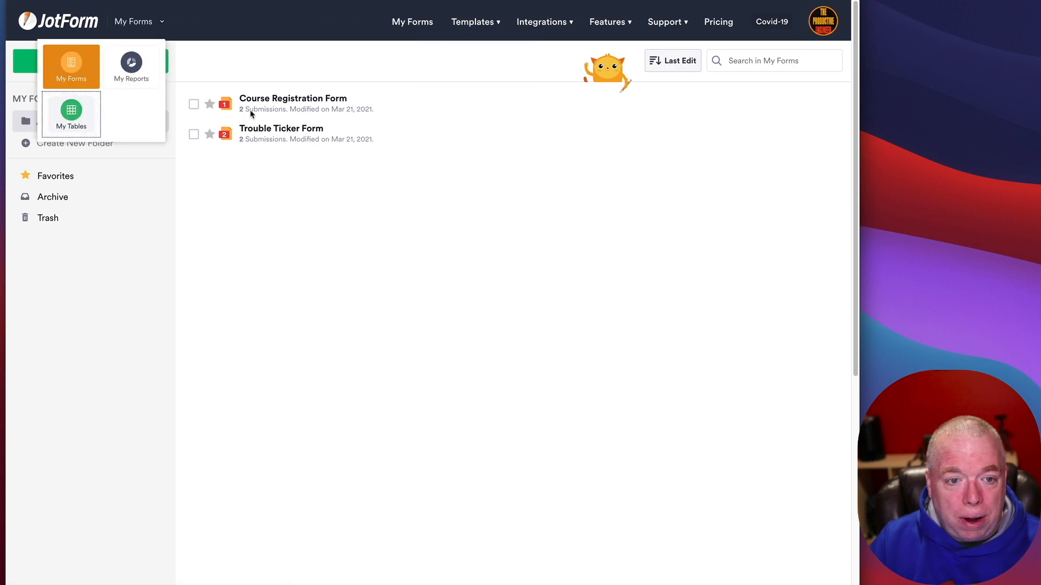
pyautogui.tripleClick(350, 96)
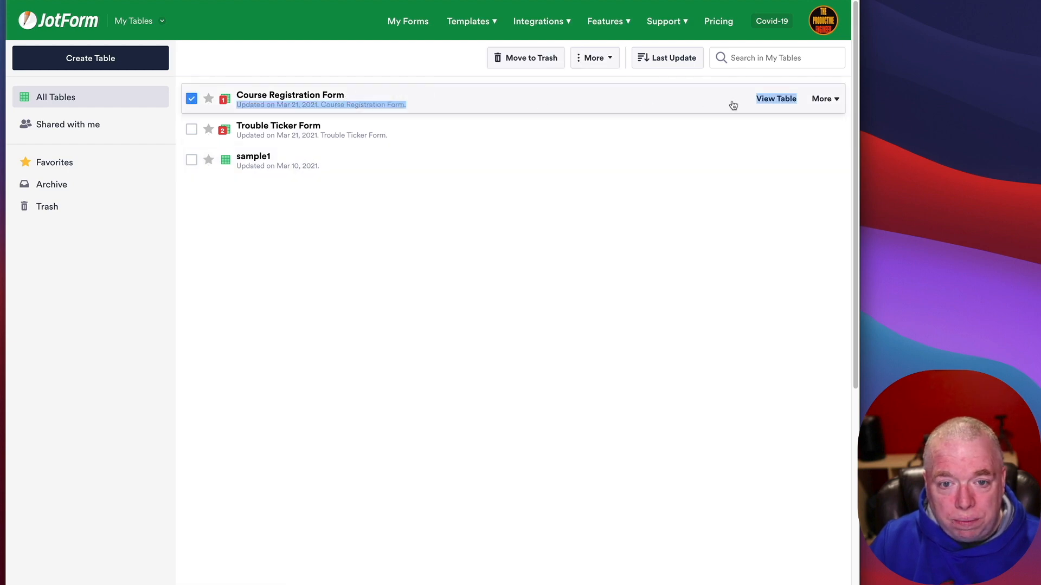
pyautogui.click(774, 98)
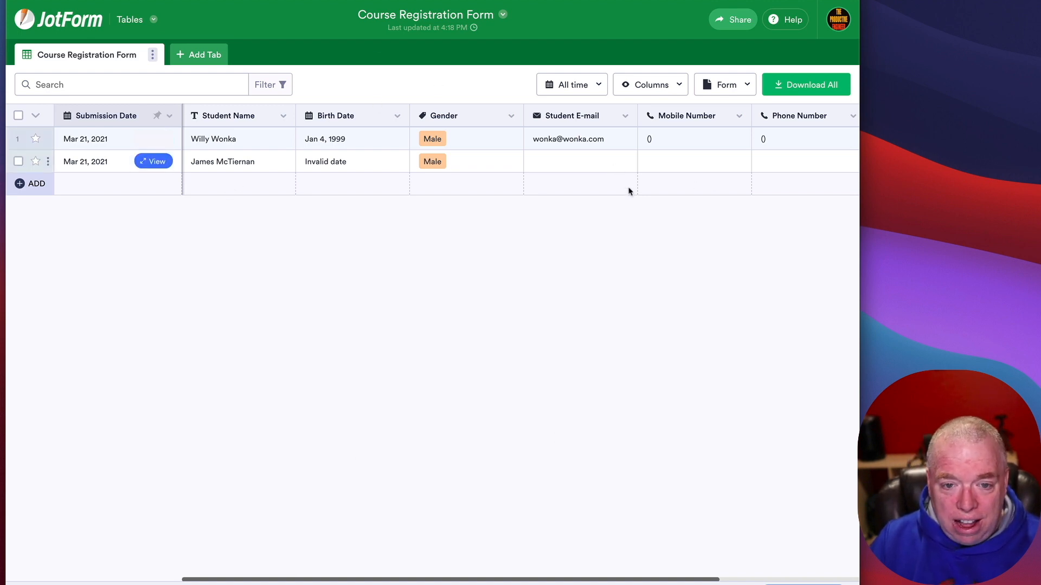
pyautogui.hscroll(6, 640, 581)
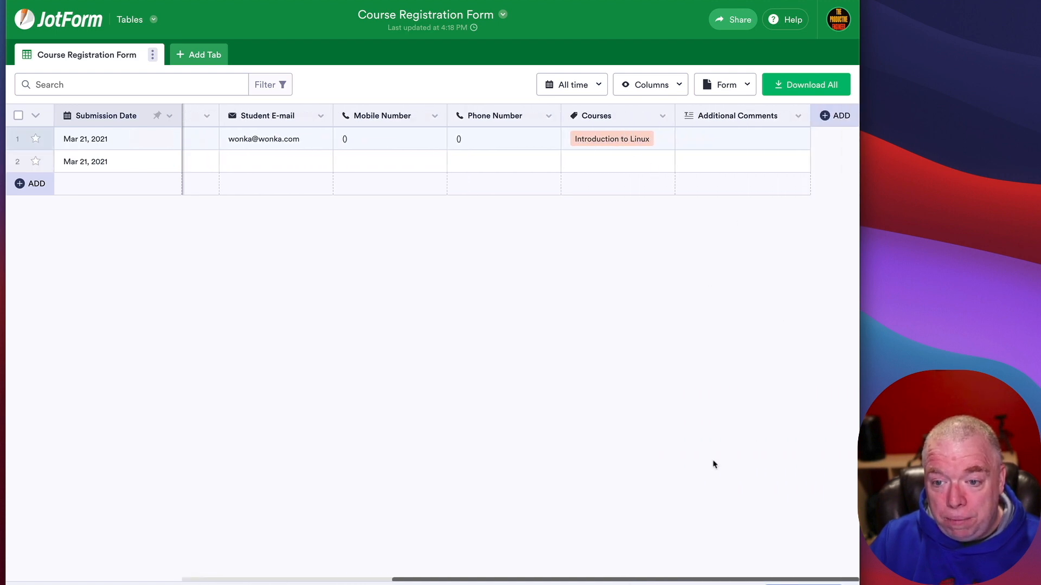
pyautogui.moveTo(700, 581); pyautogui.dragTo(303, 578)
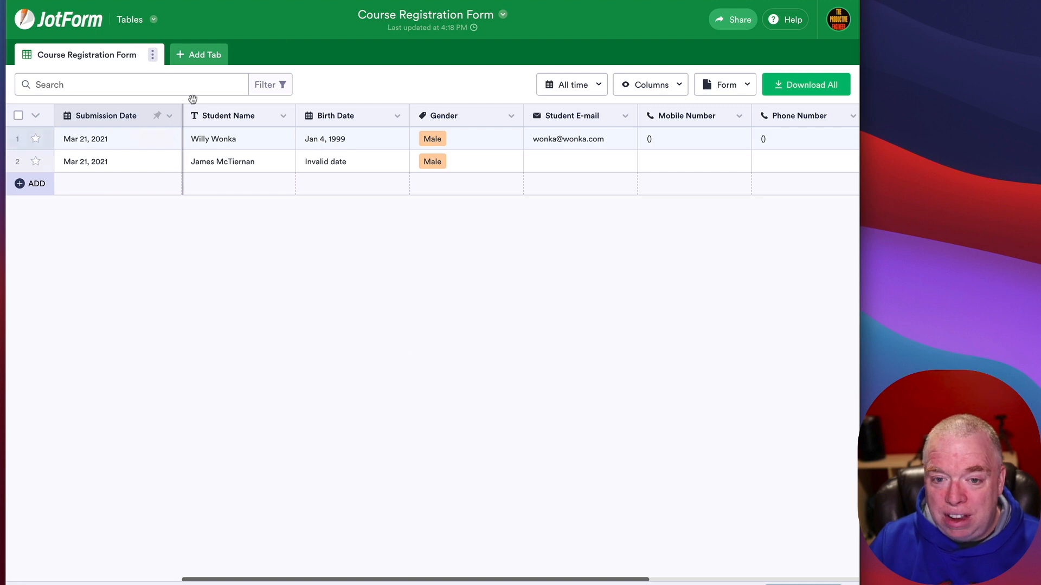
pyautogui.hotkey('ctrl', 'Tab')
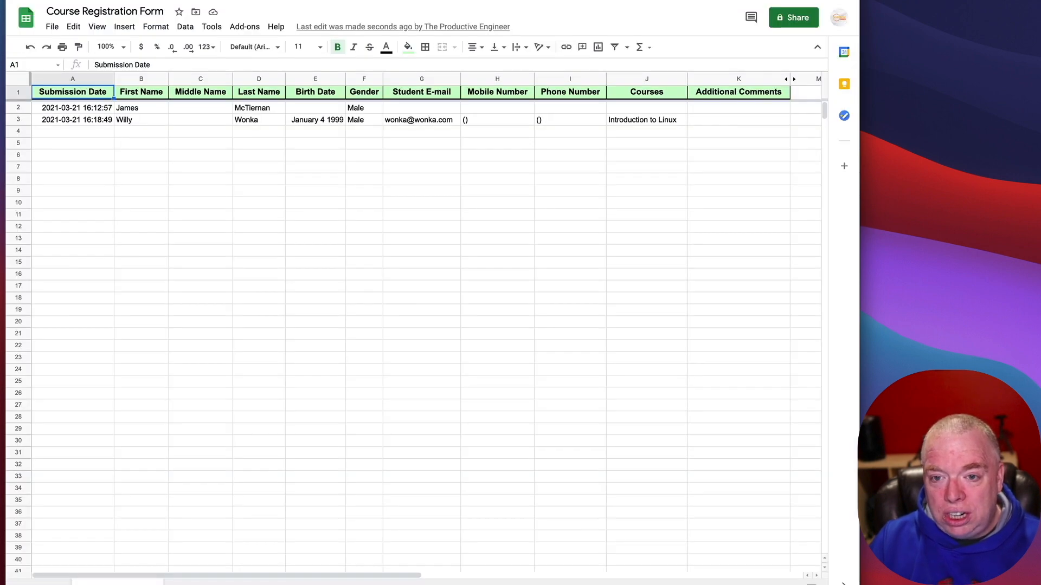
# Step: Switch from the Google Sheets spreadsheet back to the JotForm table
pyautogui.hotkey('ctrl', 'shift', 'Tab')
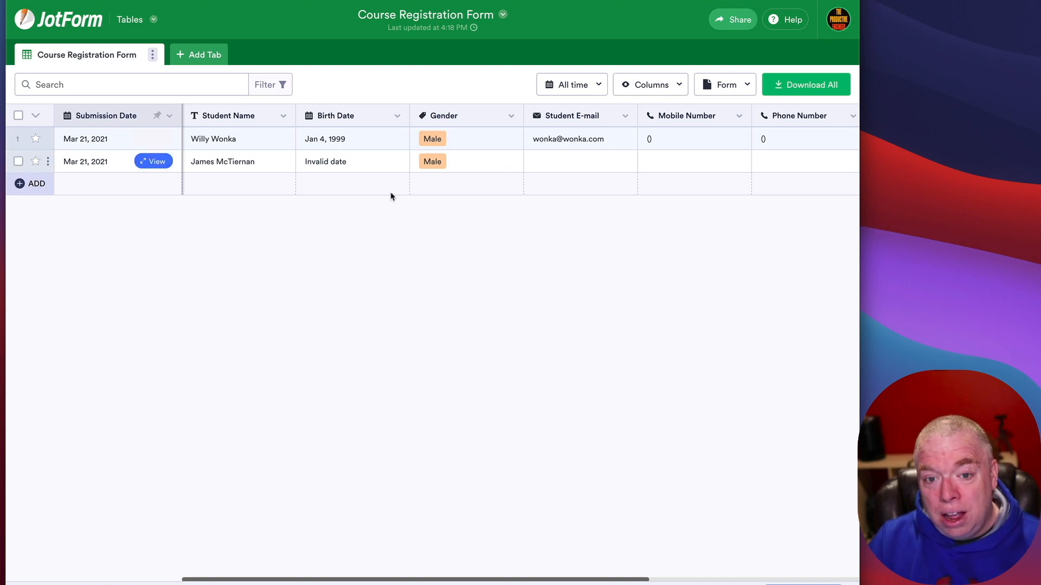
# Step: Go from My Forms to the My Tables list
pyautogui.hotkey('ctrl', 'Tab')
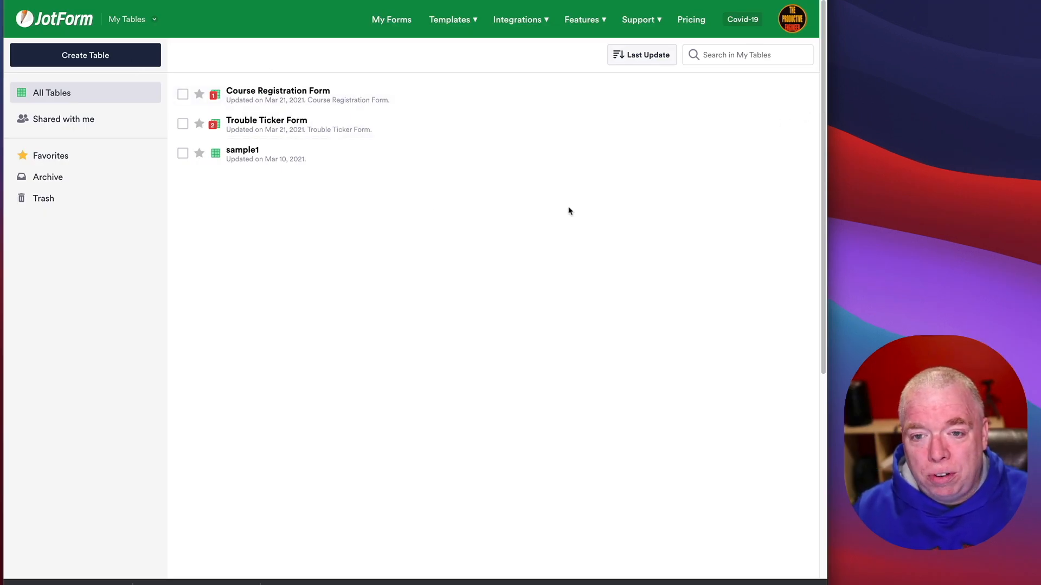
pyautogui.click(77, 20)
pyautogui.click(135, 23)
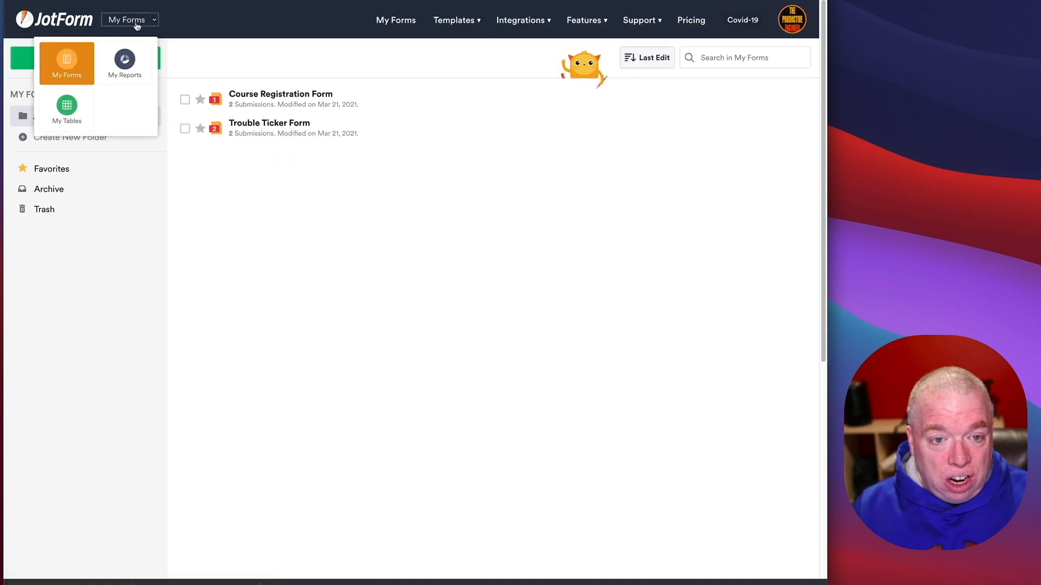
pyautogui.click(67, 114)
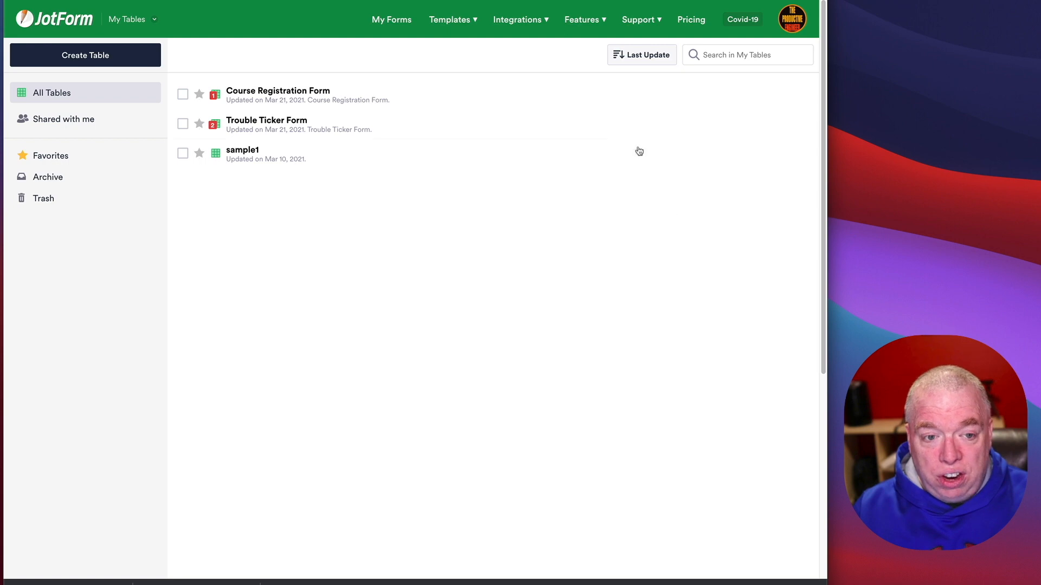
# Step: Browse Shared with me and Trash, ending on the All Tables list
pyautogui.click(67, 118)
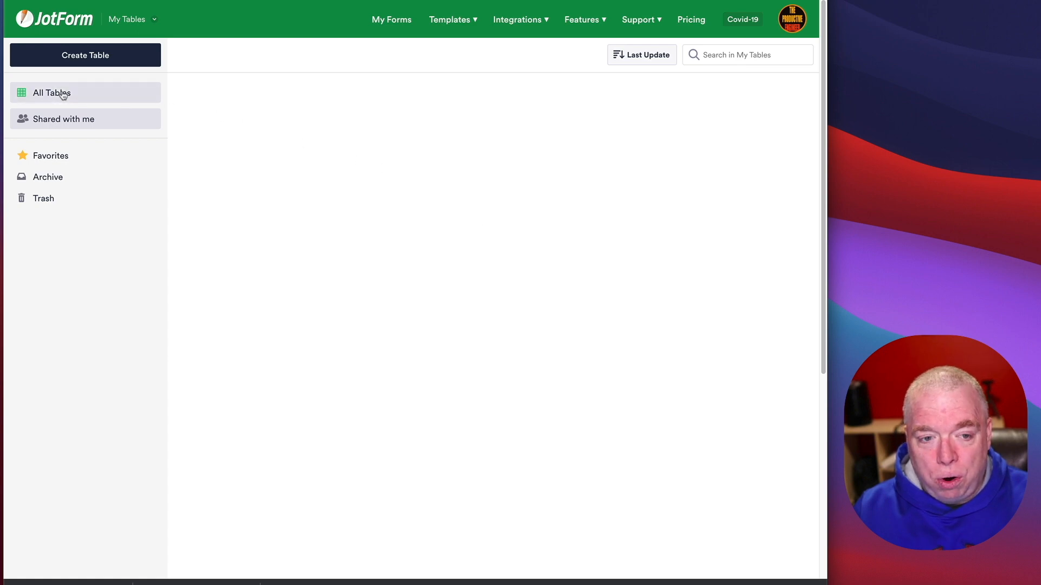
pyautogui.click(63, 94)
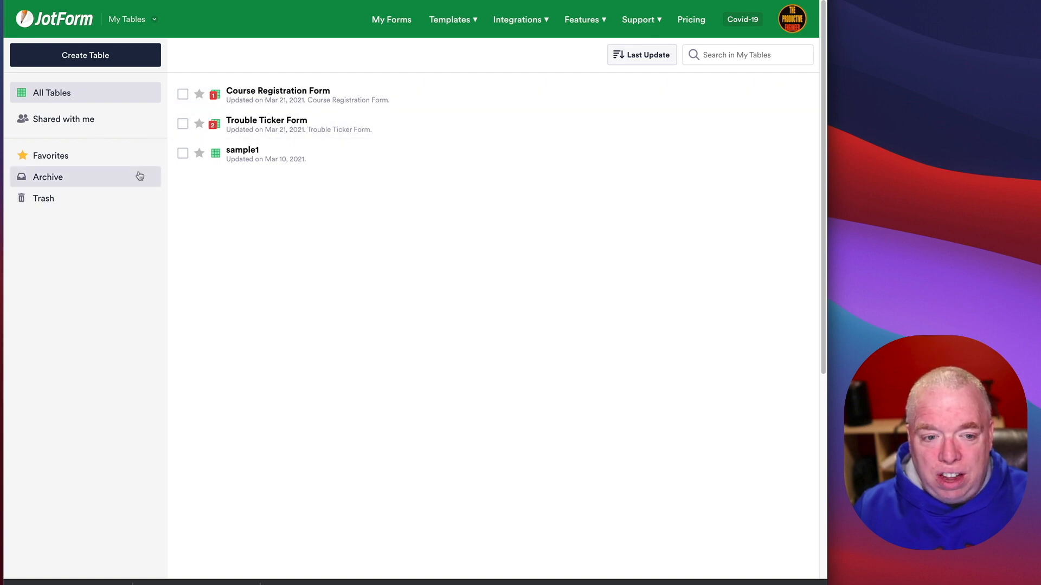
pyautogui.click(59, 207)
pyautogui.click(68, 100)
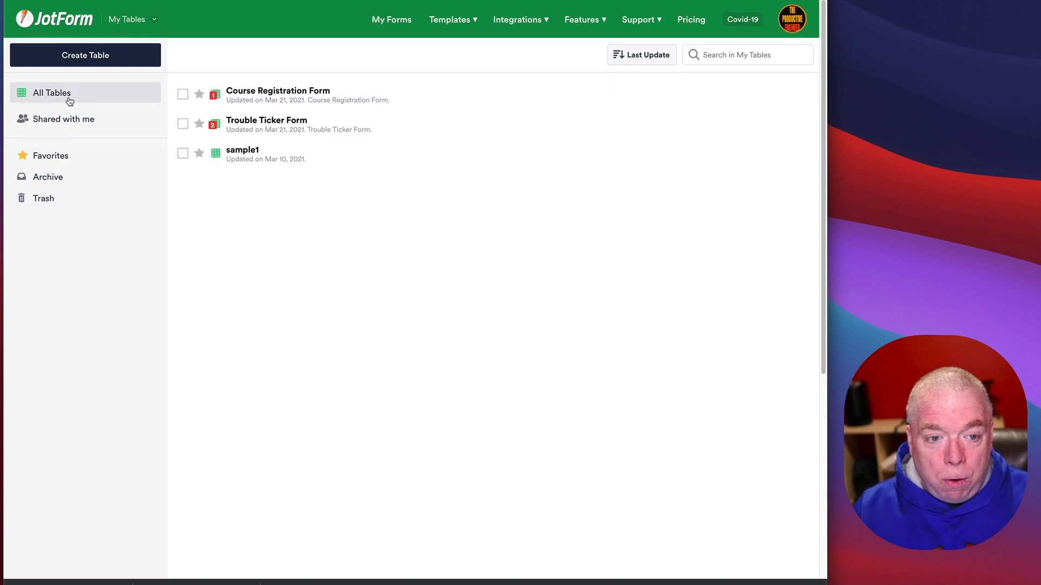
pyautogui.click(90, 200)
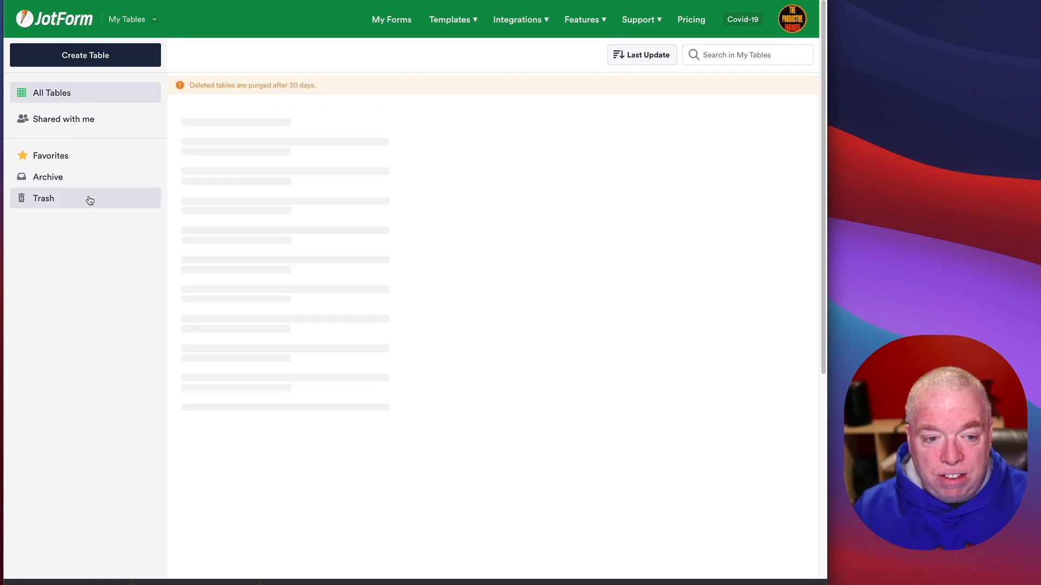
pyautogui.click(87, 100)
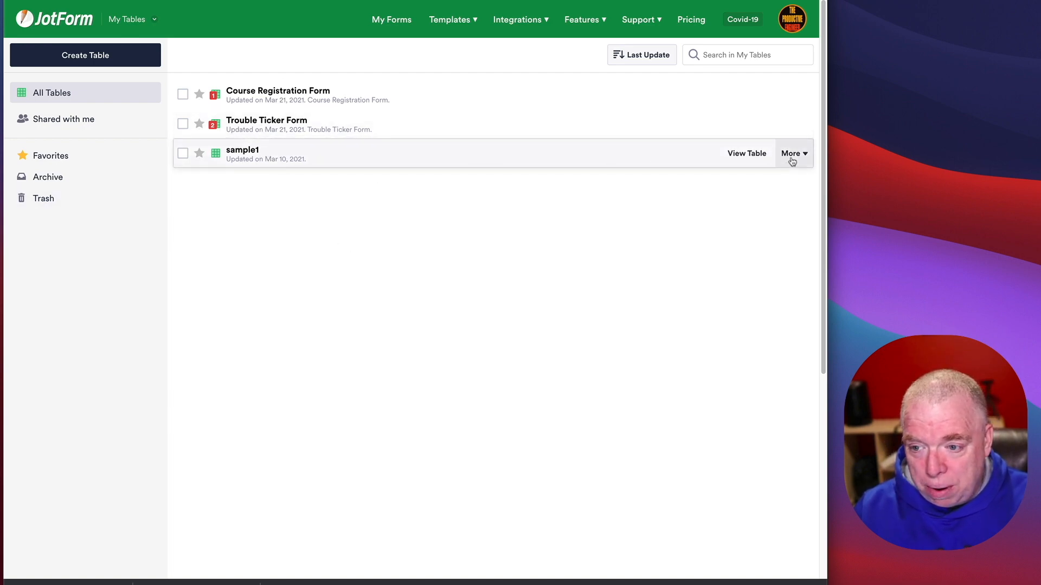
# Step: Move the sample1 table to the Trash
pyautogui.click(792, 157)
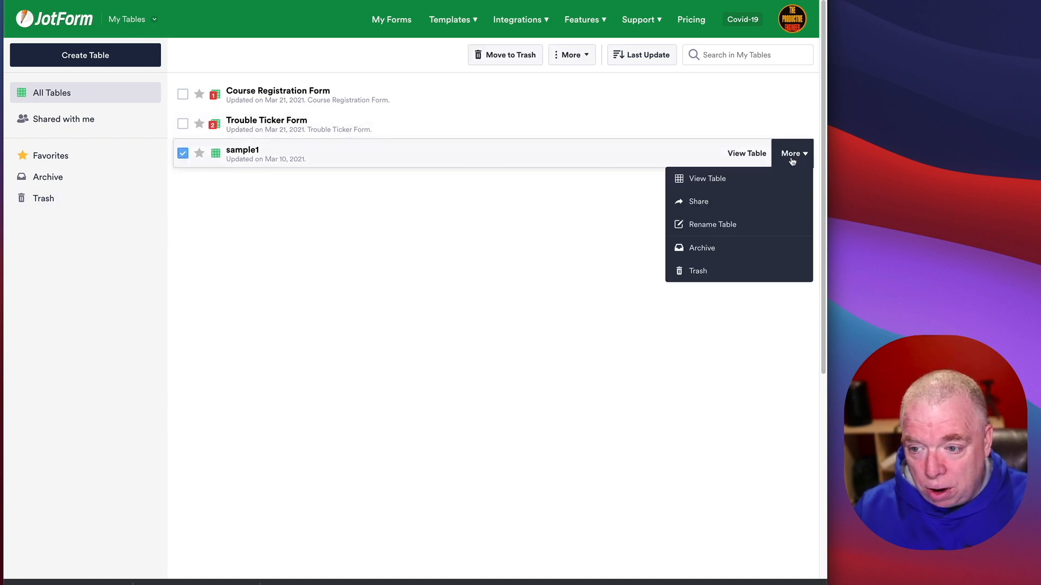
pyautogui.click(758, 270)
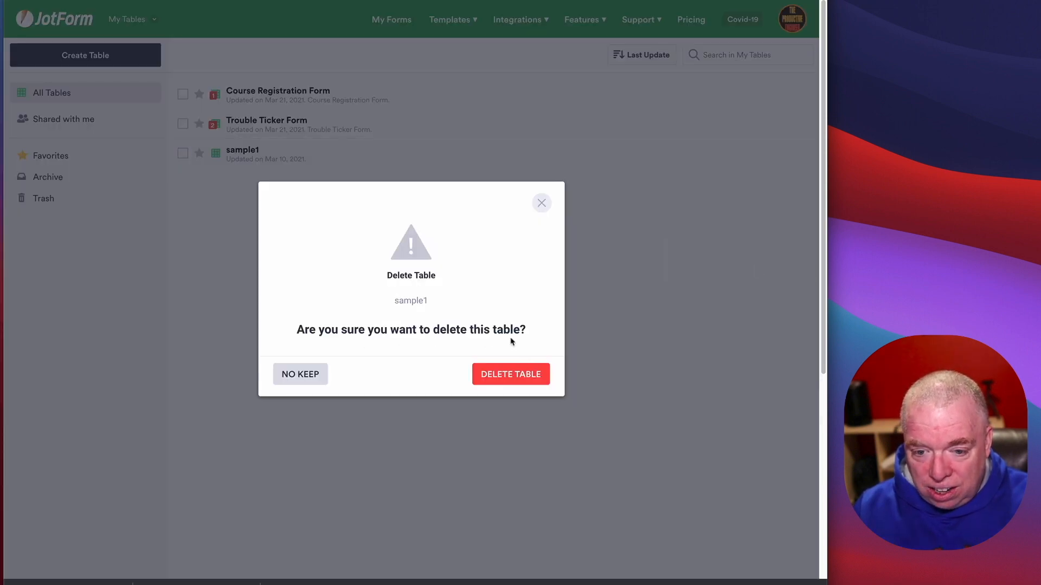
pyautogui.click(518, 373)
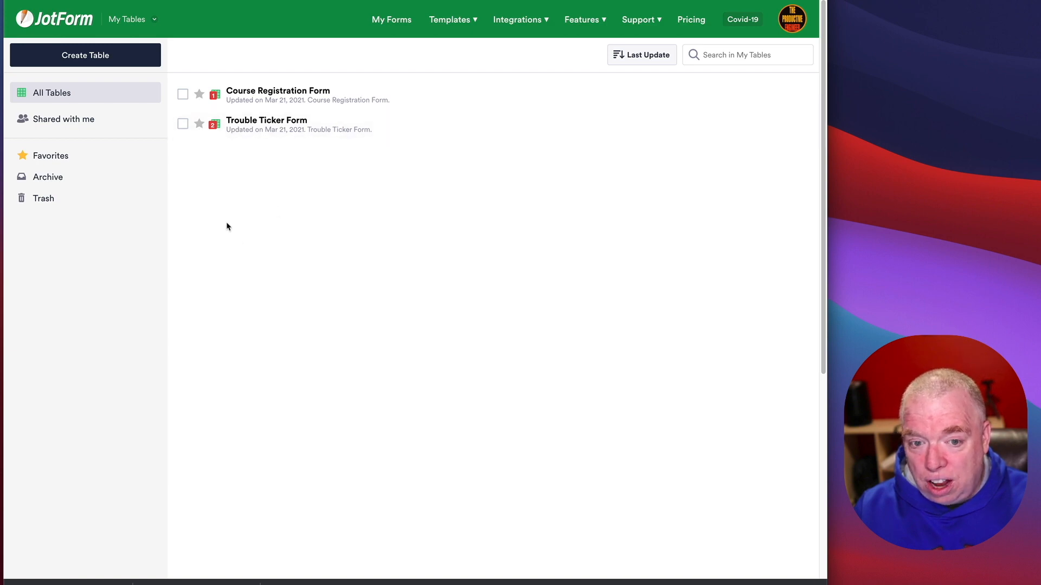
# Step: Restore sample1 from the Trash and return to All Tables
pyautogui.click(74, 199)
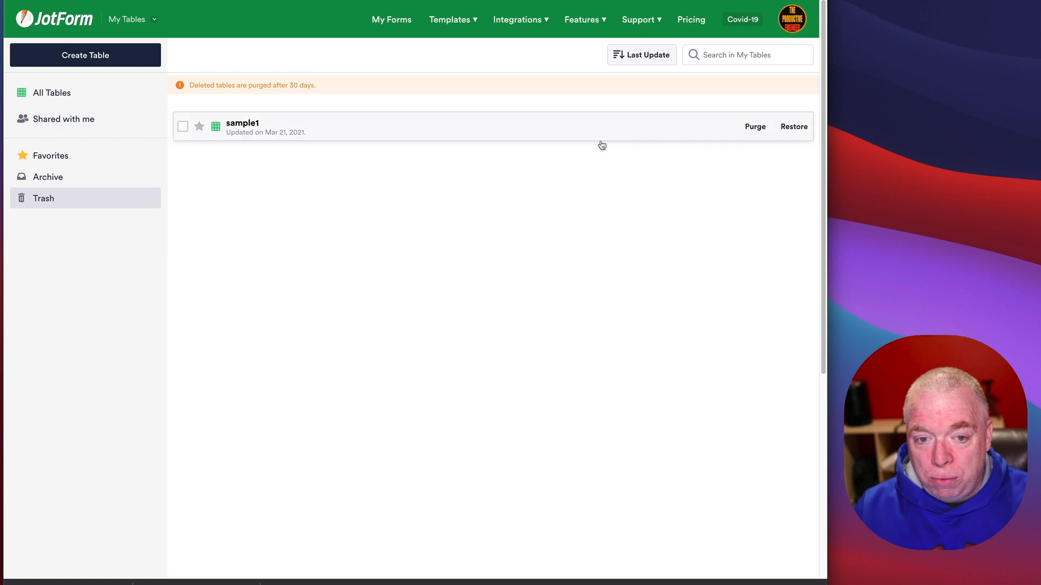
pyautogui.click(791, 131)
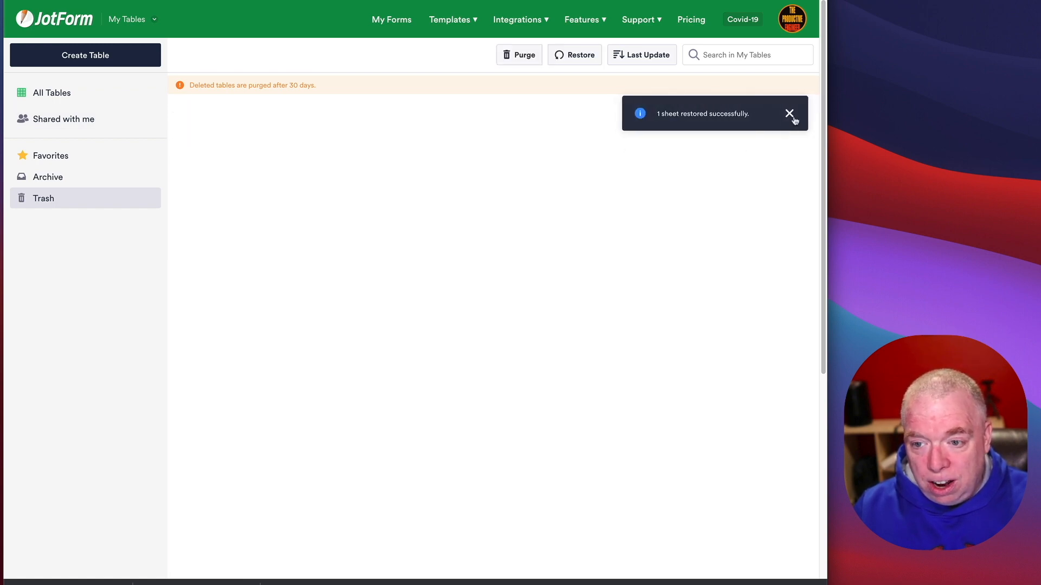
pyautogui.click(779, 114)
pyautogui.click(52, 93)
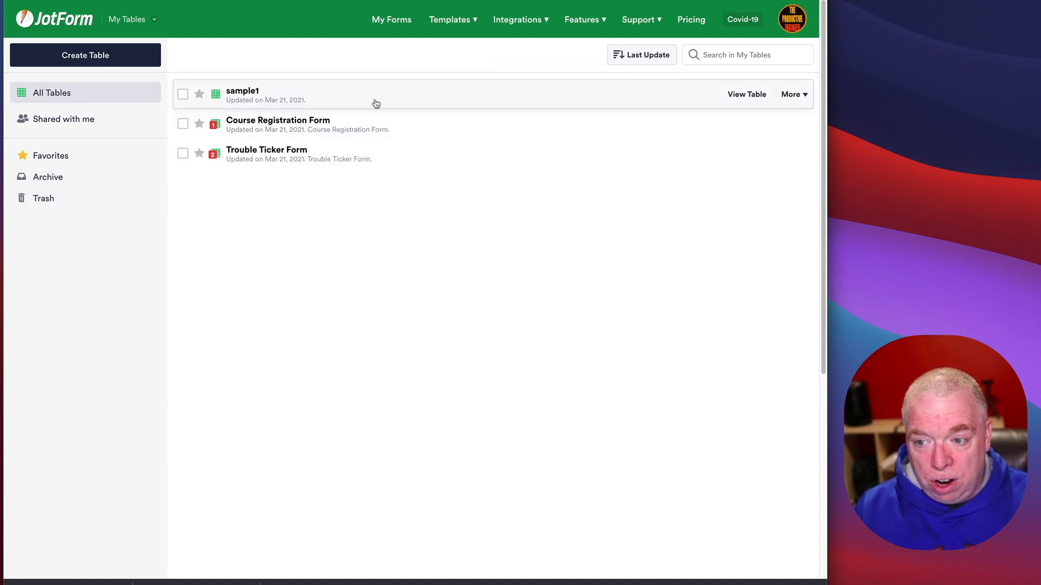
# Step: Trash sample1 again and permanently purge it from the Trash
pyautogui.click(792, 95)
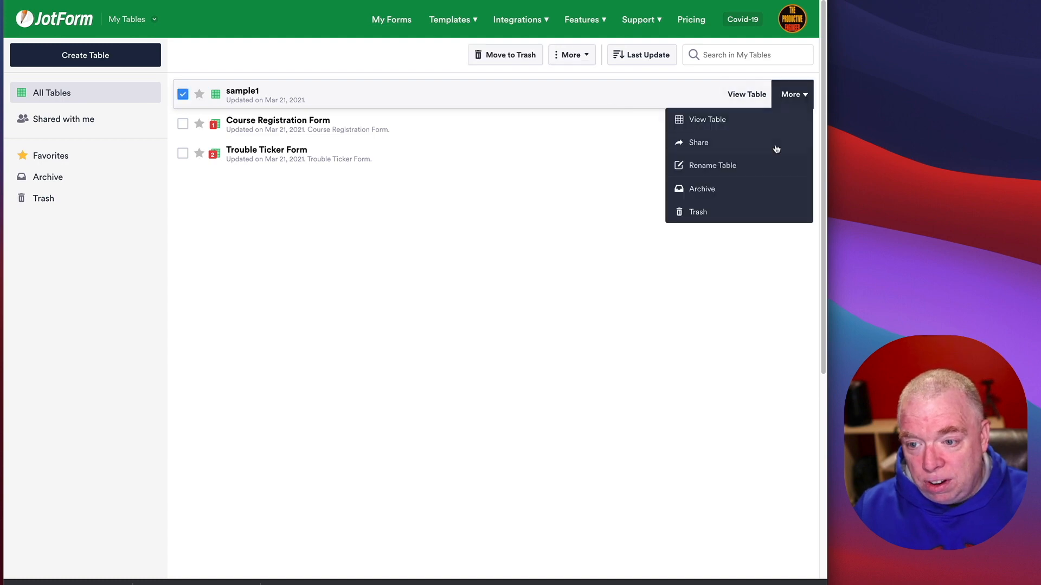
pyautogui.click(761, 211)
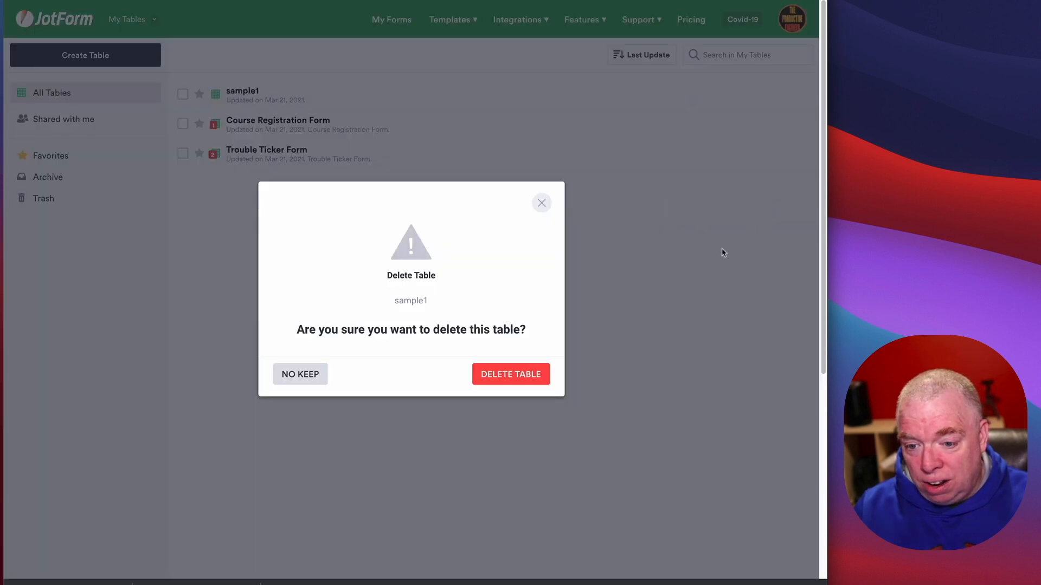
pyautogui.click(500, 375)
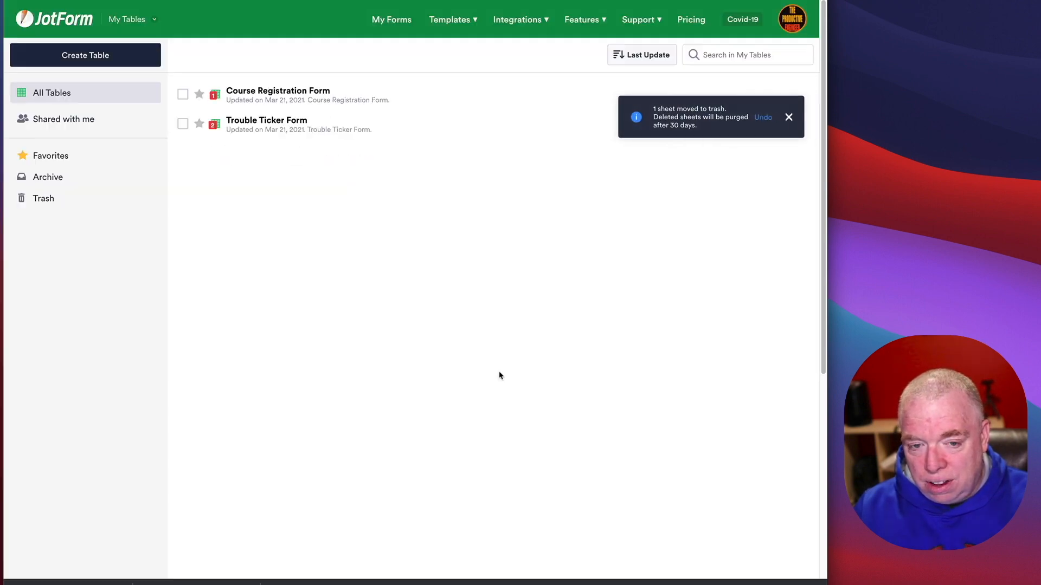
pyautogui.click(789, 117)
pyautogui.click(55, 199)
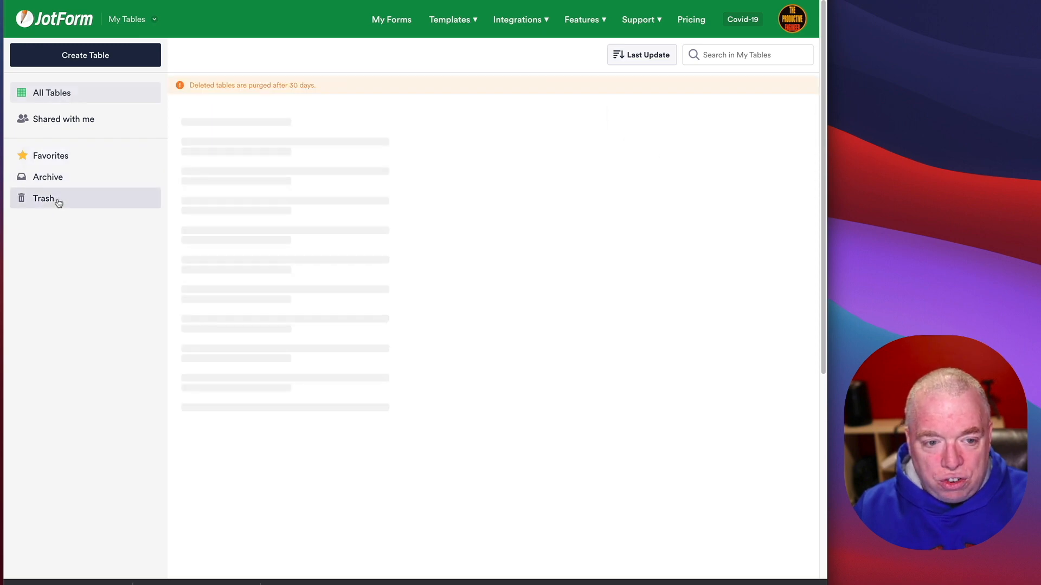
pyautogui.click(756, 128)
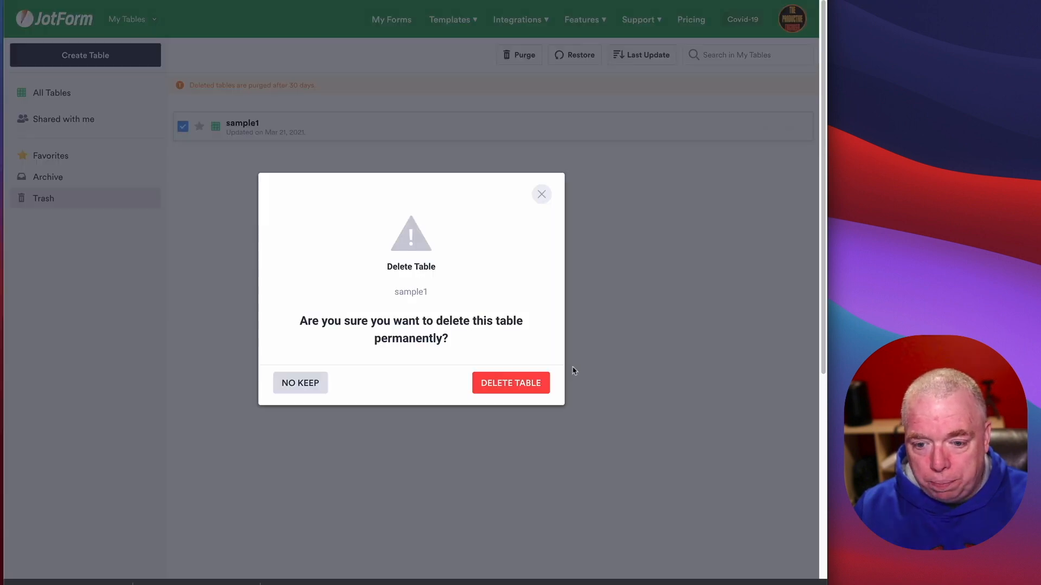
pyautogui.click(539, 384)
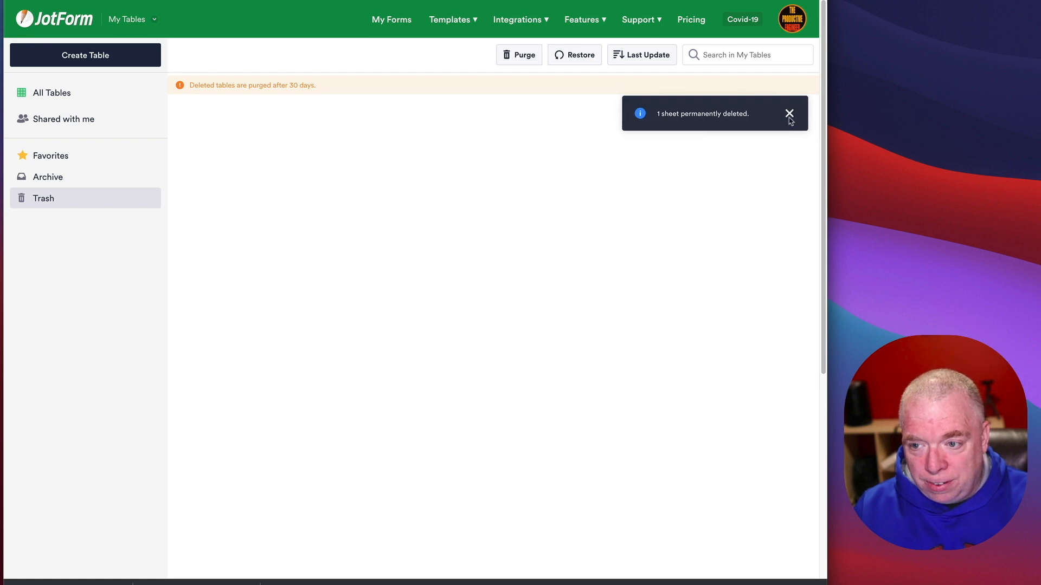
# Step: Confirm the Trash is empty, then go back to All Tables to begin a new table
pyautogui.click(94, 98)
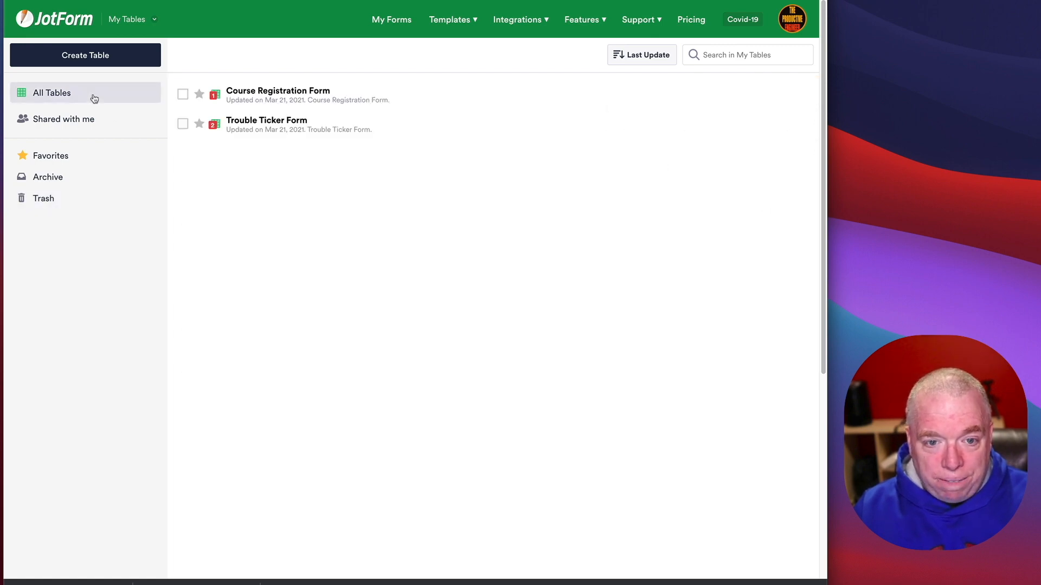
pyautogui.click(51, 200)
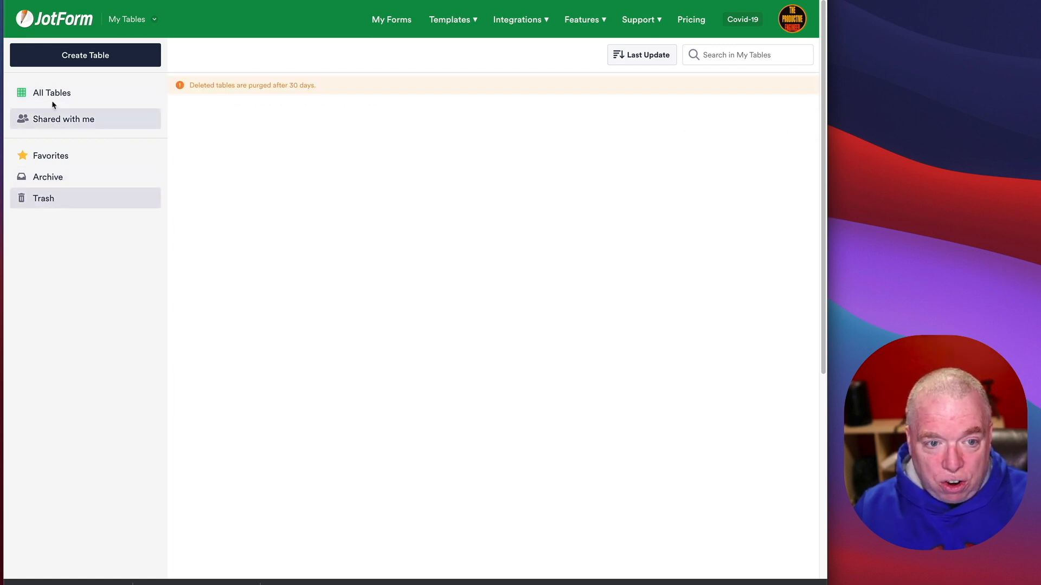
pyautogui.click(87, 99)
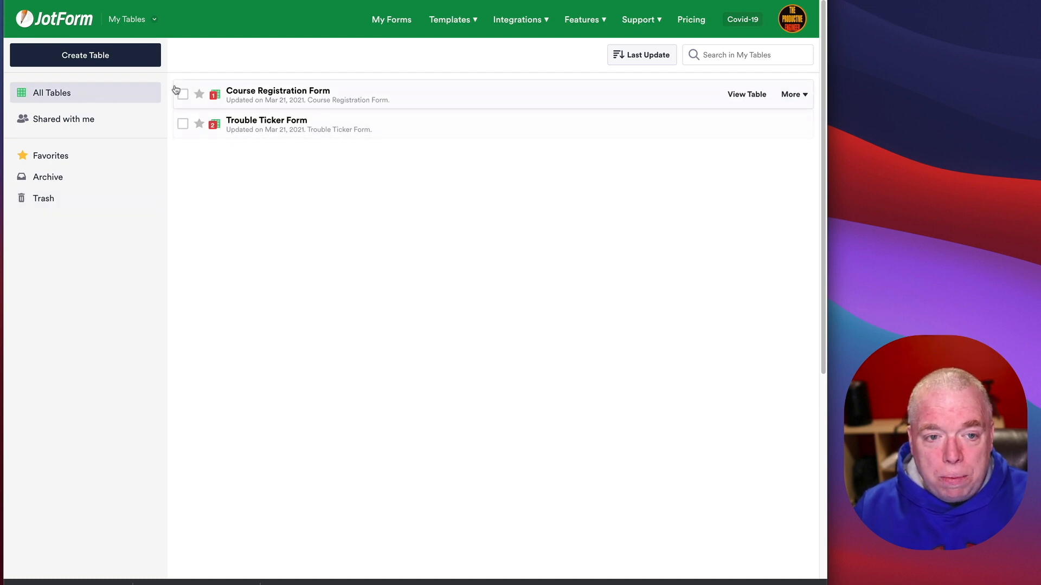
pyautogui.click(100, 55)
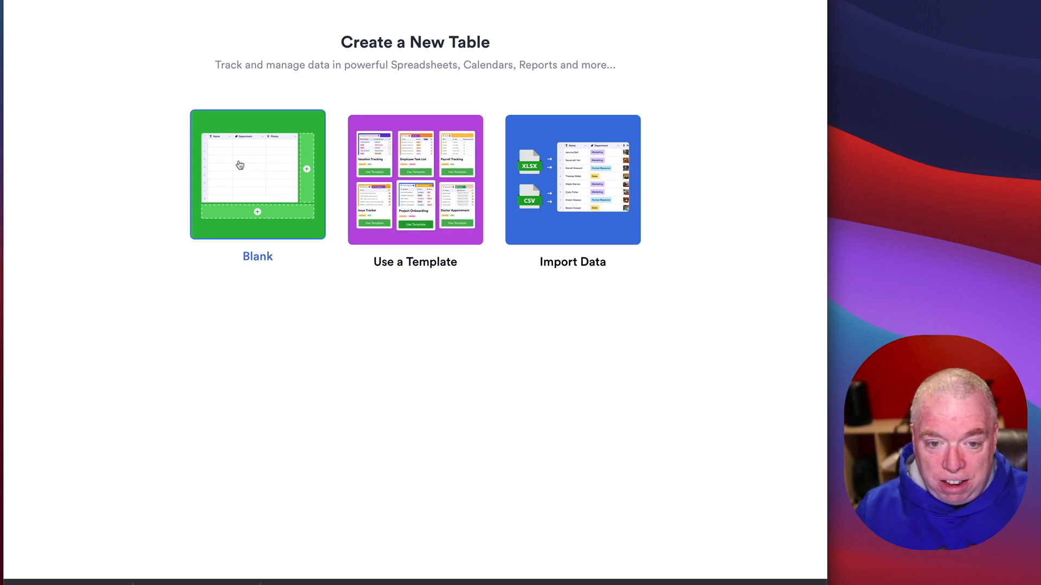
# Step: Browse the table templates and filter to Finance, showing Business Budget, Expense Report and others
pyautogui.click(415, 182)
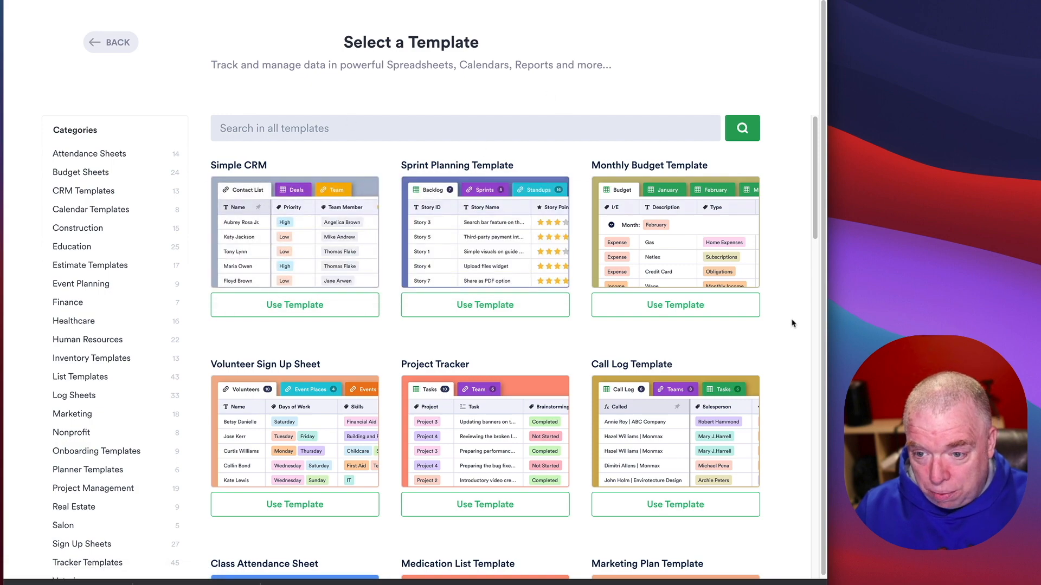
pyautogui.scroll(-5, 792, 323)
pyautogui.scroll(4, 791, 324)
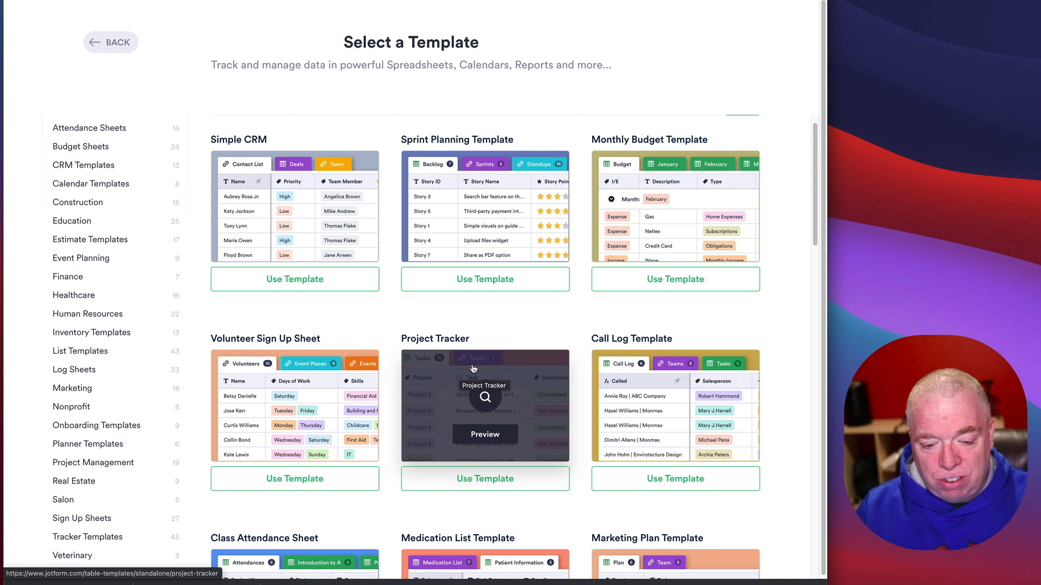
pyautogui.scroll(1, 114, 136)
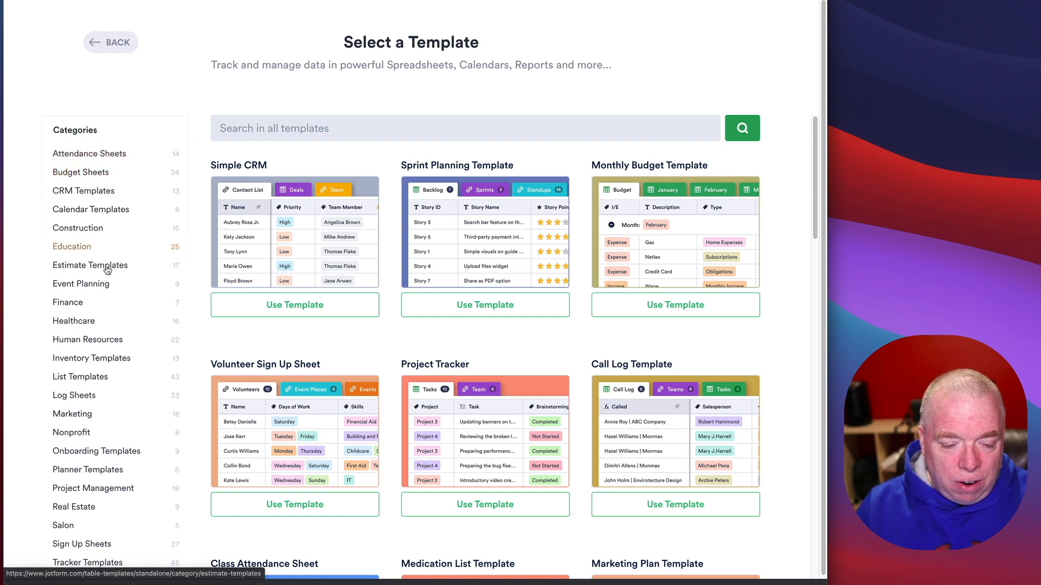
pyautogui.click(102, 308)
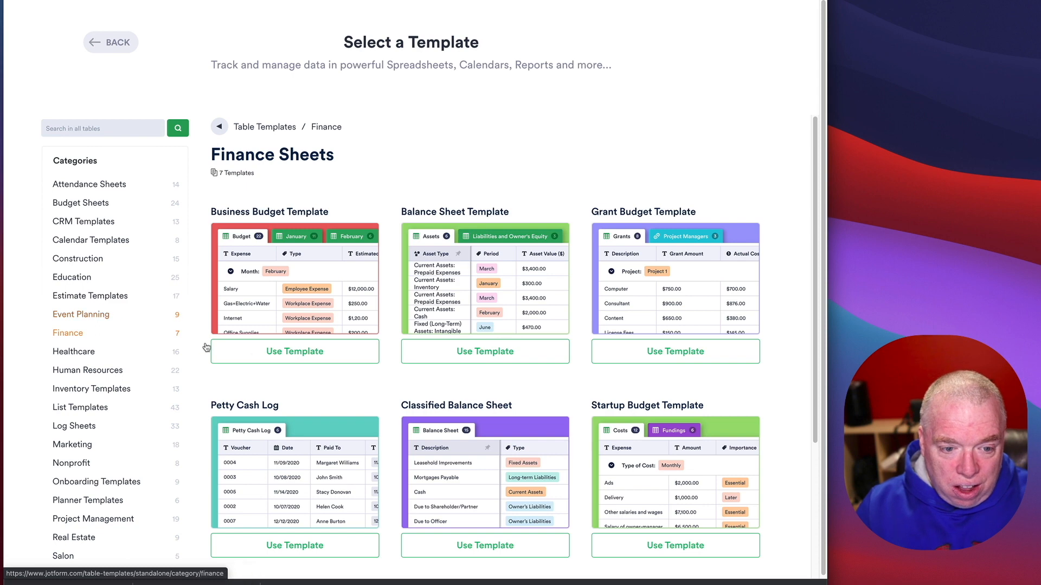
pyautogui.scroll(-4, 804, 325)
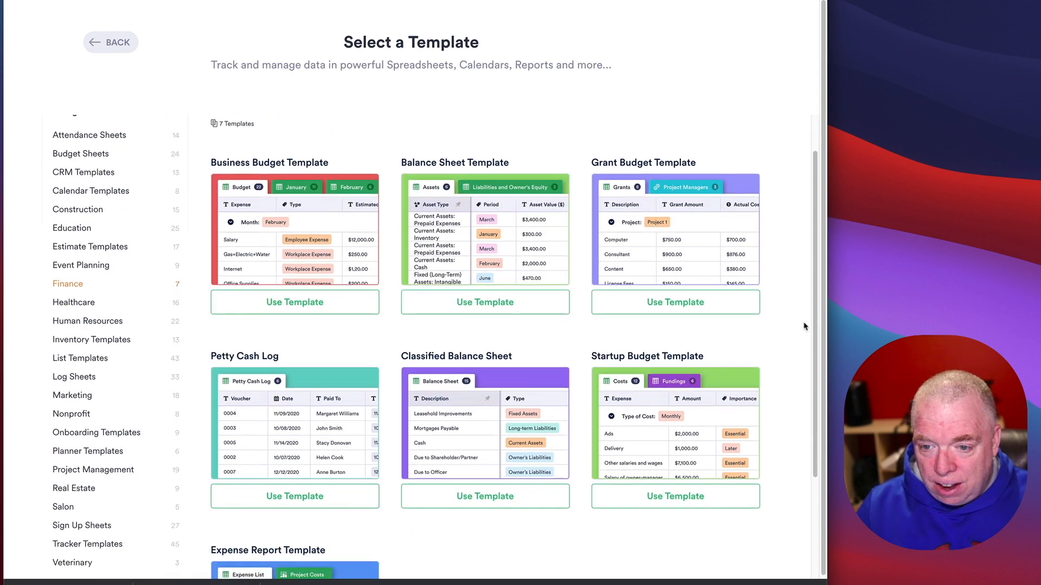
pyautogui.moveTo(283, 488)
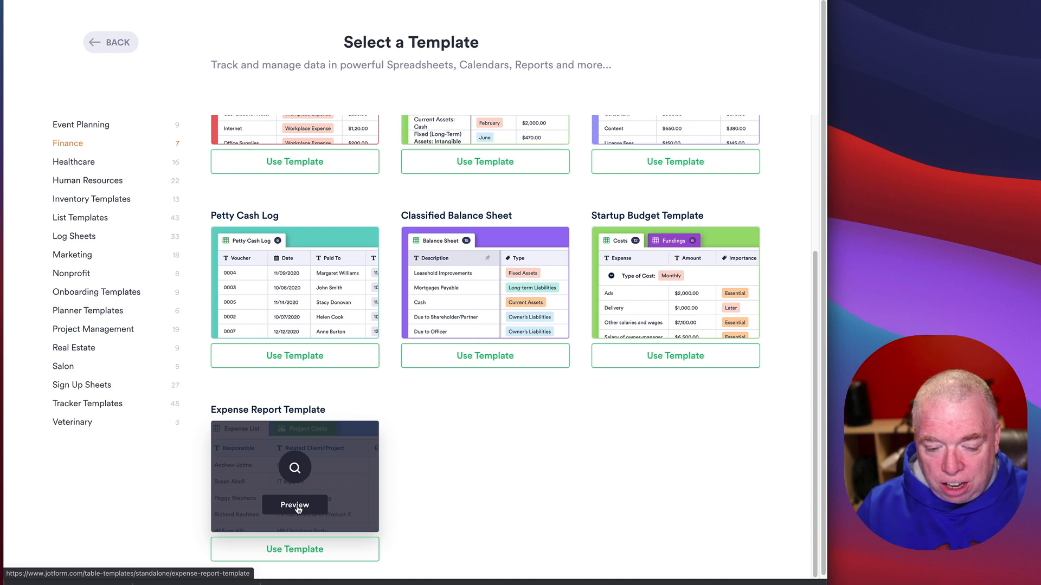
pyautogui.click(297, 506)
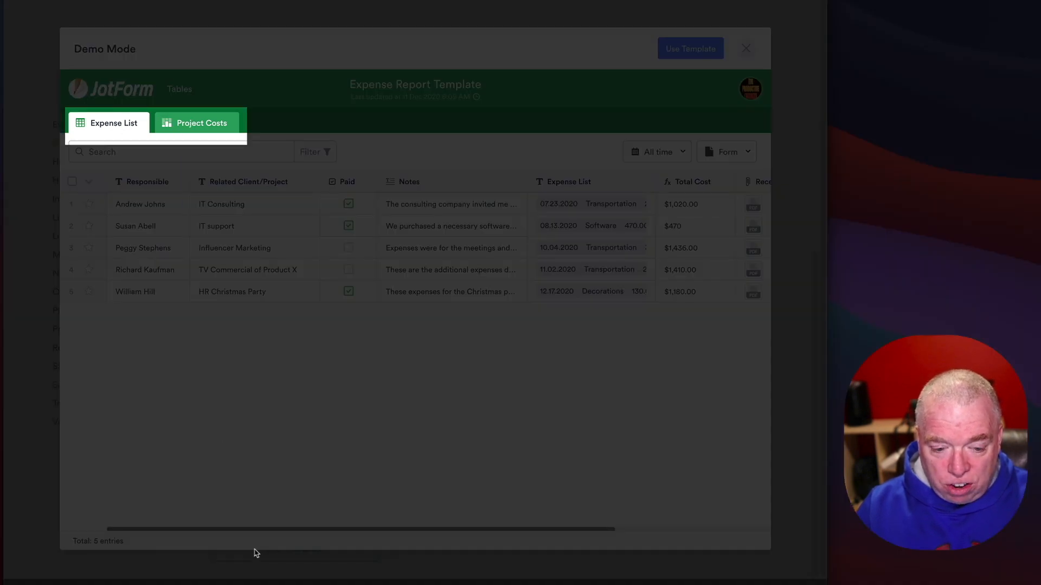
pyautogui.moveTo(232, 530)
pyautogui.mouseDown()
pyautogui.moveTo(425, 534)
pyautogui.moveTo(216, 537)
pyautogui.mouseUp()
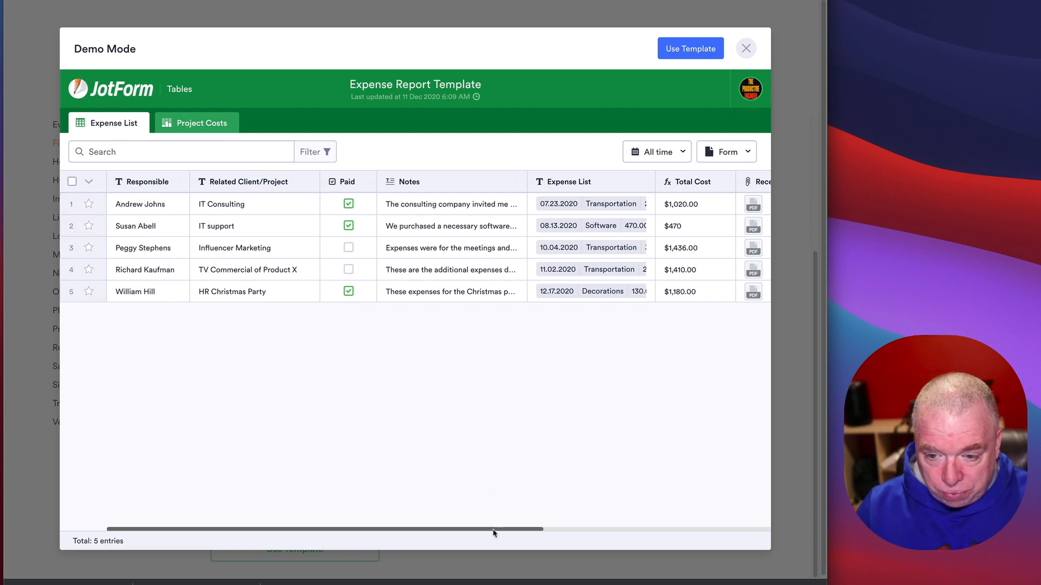
pyautogui.moveTo(493, 533); pyautogui.dragTo(629, 534)
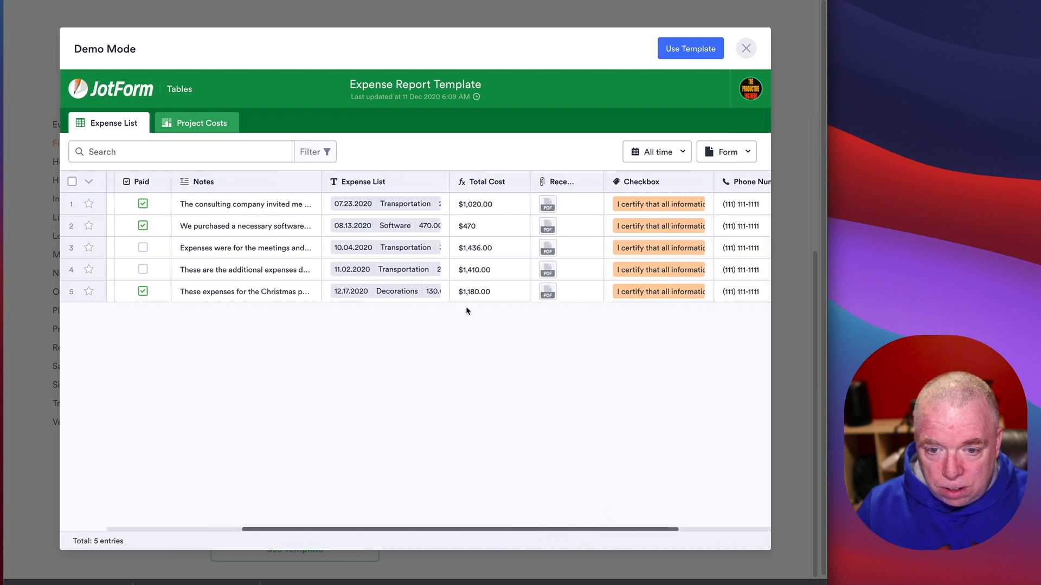
pyautogui.click(410, 208)
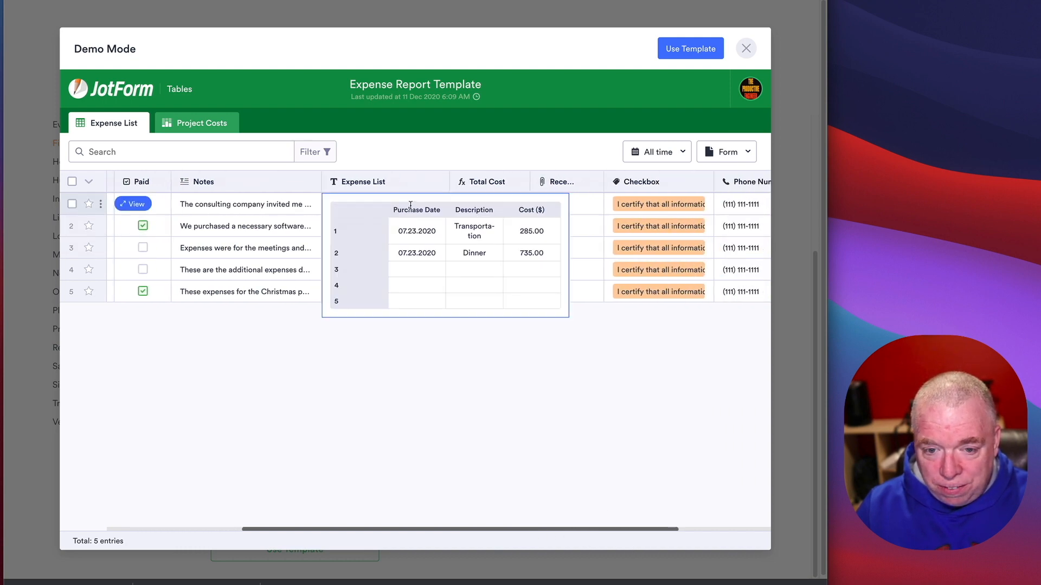
pyautogui.click(521, 432)
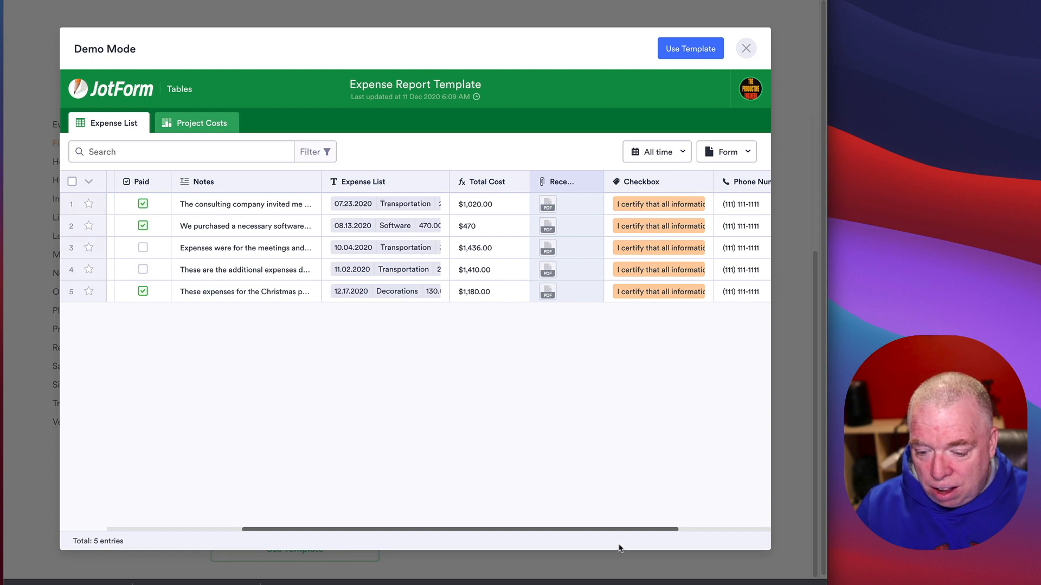
pyautogui.moveTo(622, 534); pyautogui.dragTo(765, 534)
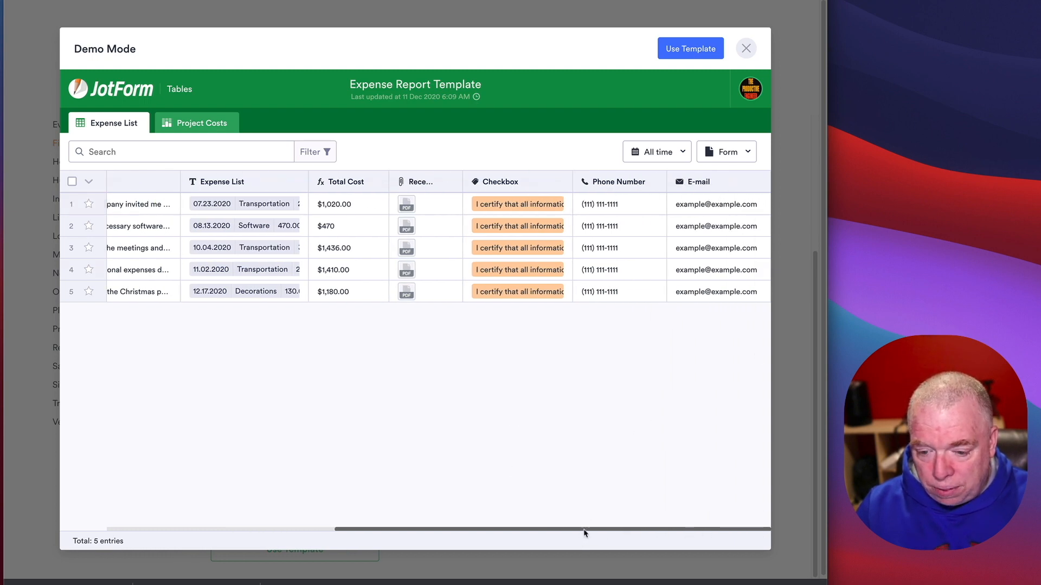
pyautogui.moveTo(584, 533); pyautogui.dragTo(271, 521)
pyautogui.click(217, 129)
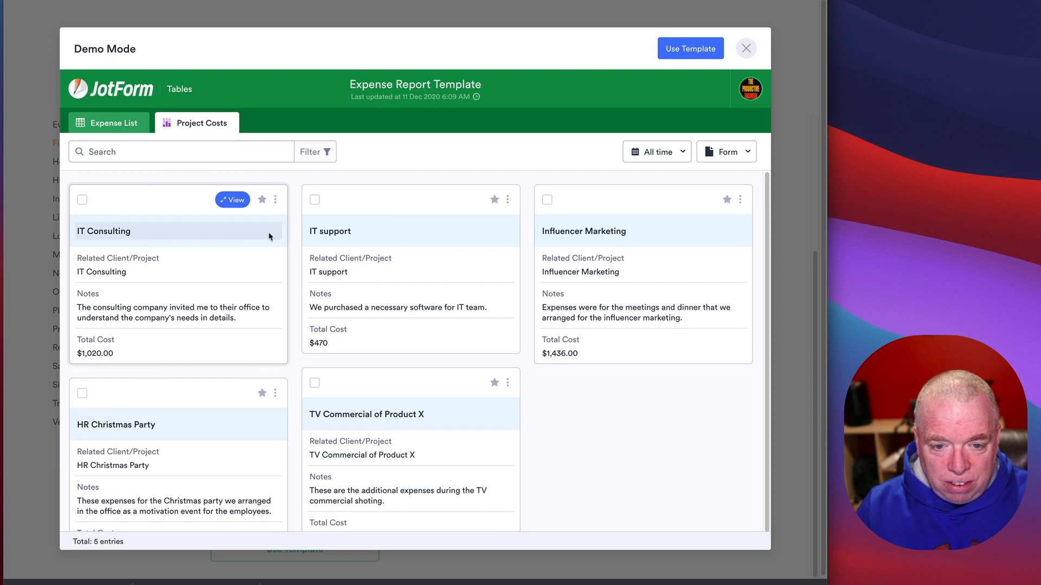
pyautogui.scroll(-1, 572, 292)
pyautogui.scroll(1, 572, 296)
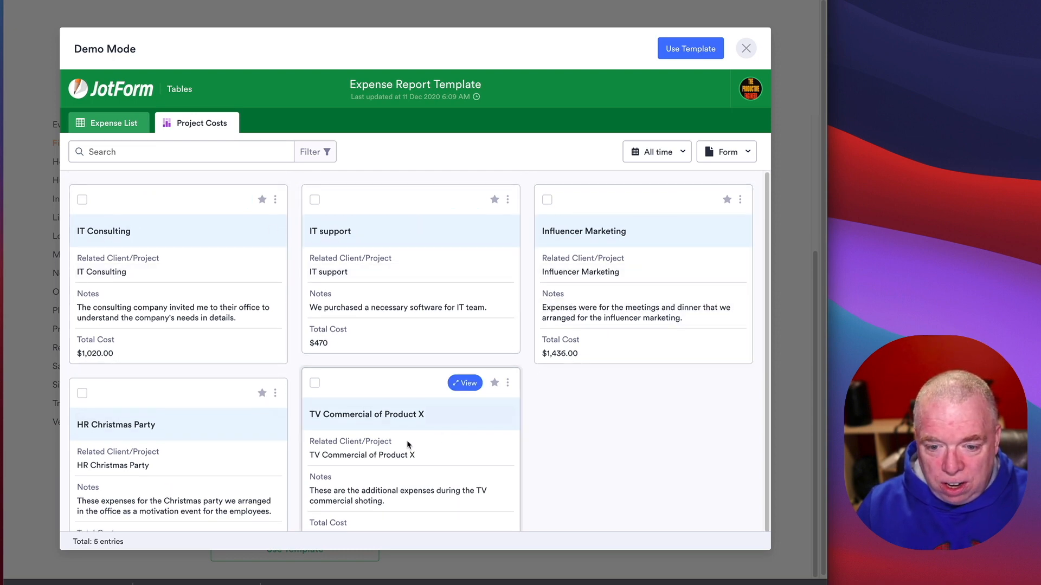
pyautogui.scroll(-1, 412, 434)
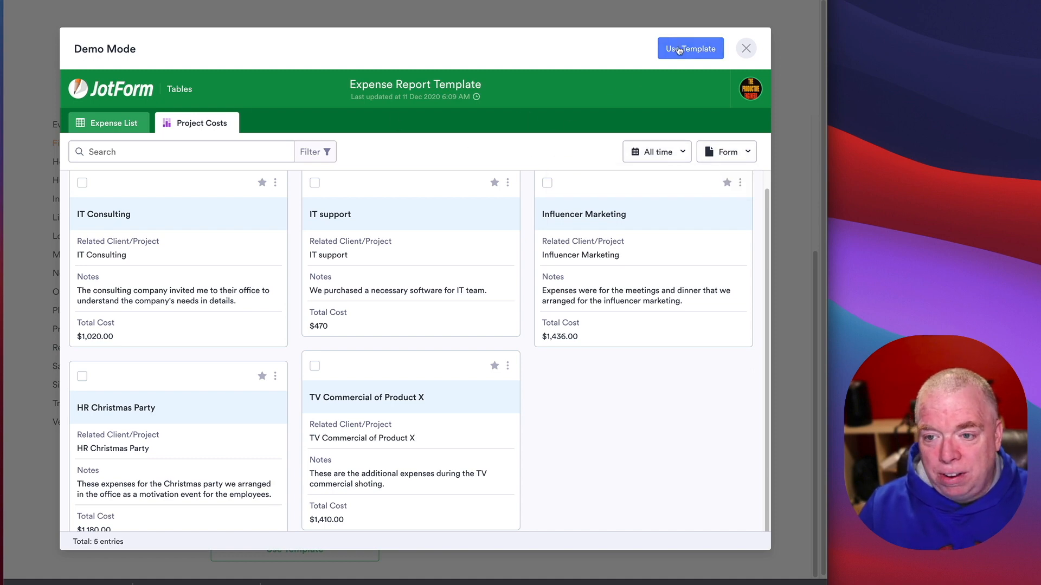
pyautogui.click(747, 49)
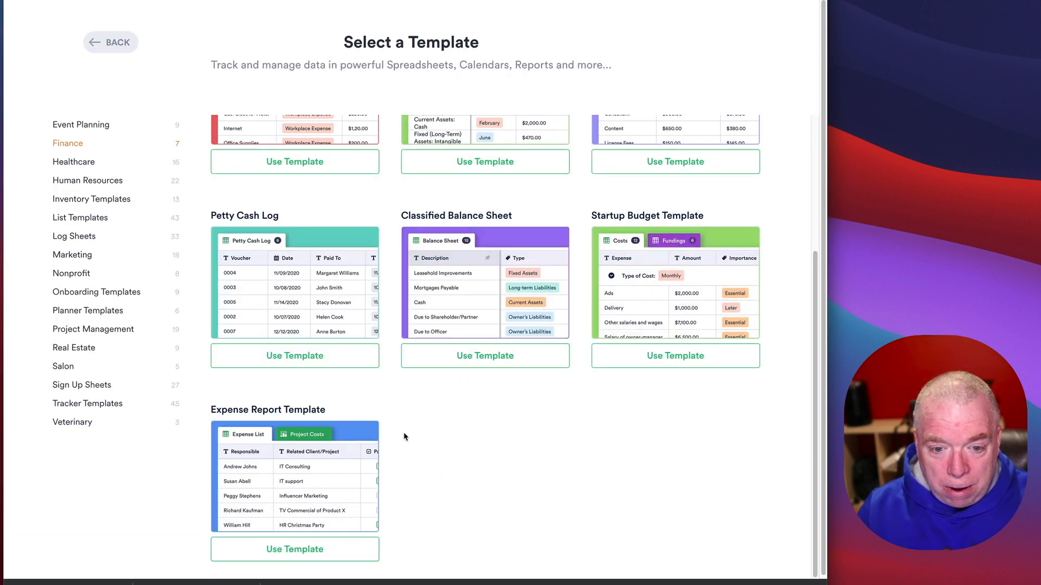
# Step: Reopen the template gallery and search templates for 'proj'
pyautogui.scroll(3, 549, 463)
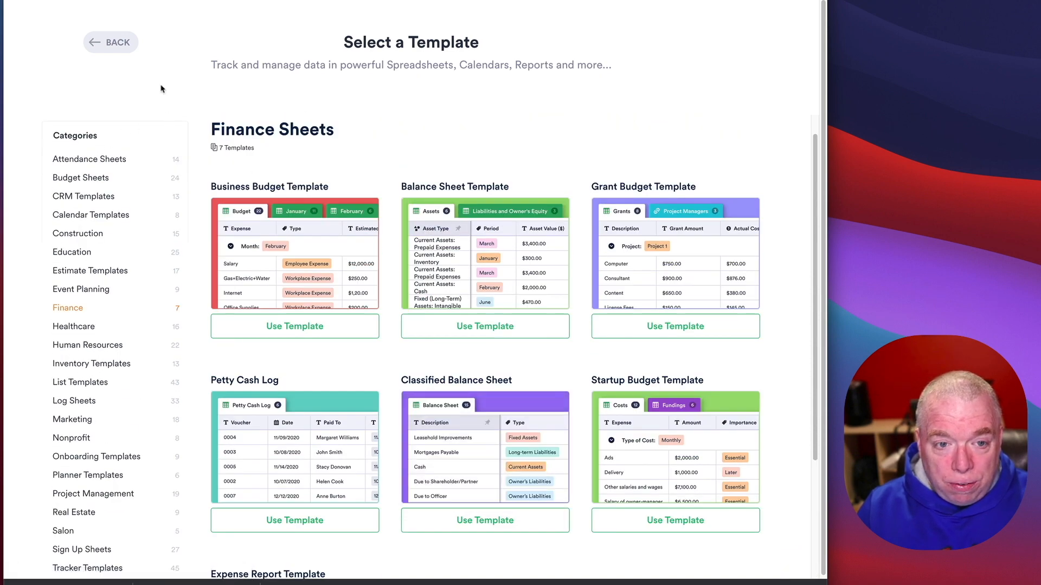
pyautogui.click(129, 49)
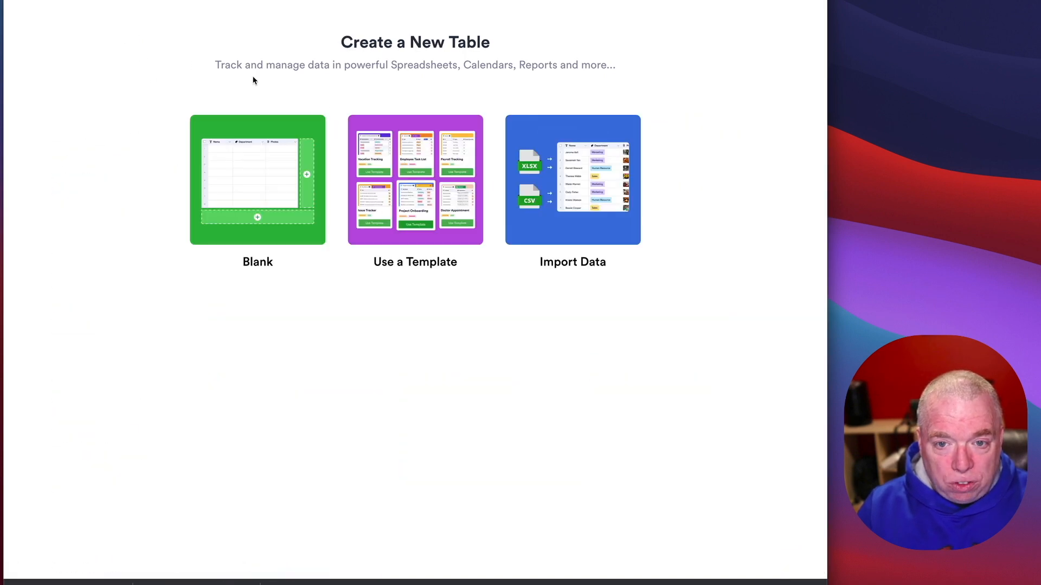
pyautogui.click(424, 192)
pyautogui.click(462, 122)
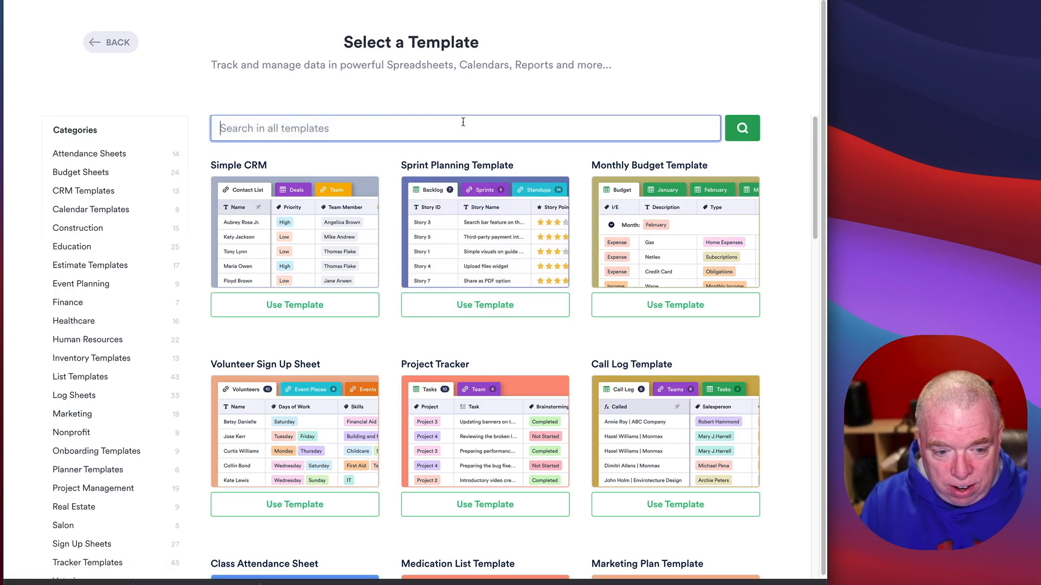
pyautogui.write('project')
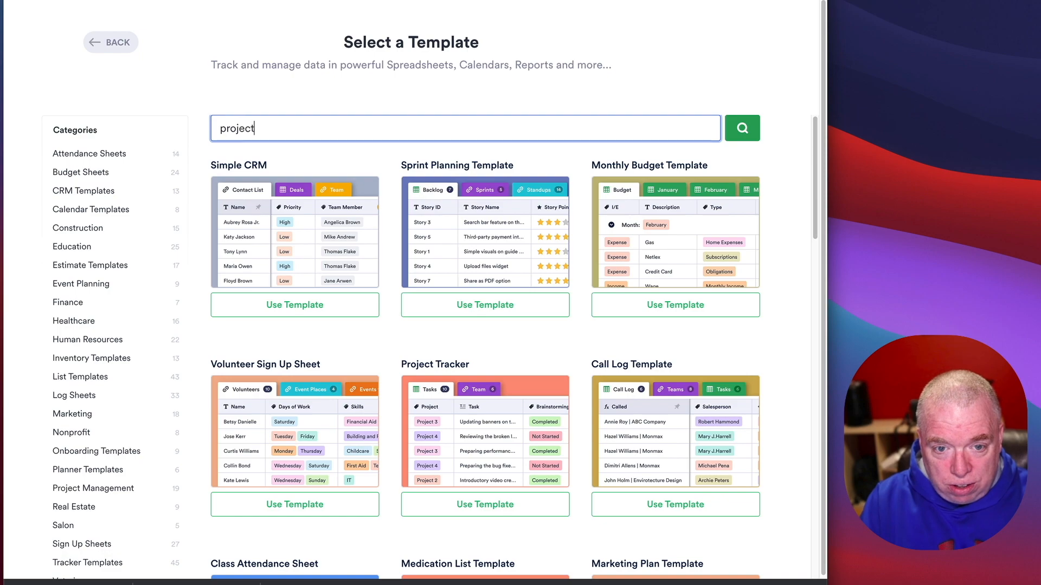
pyautogui.press('Return')
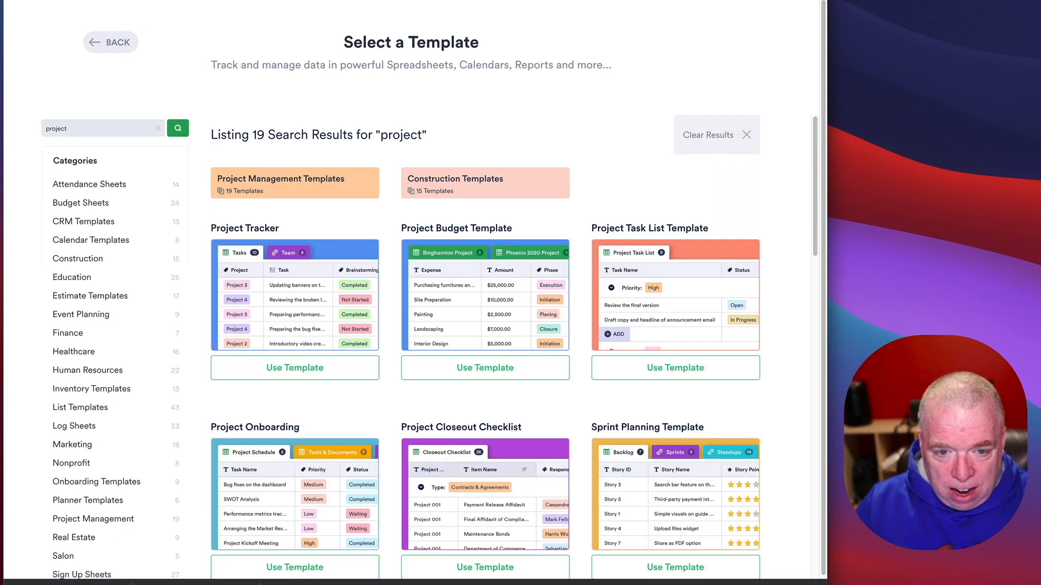
# Step: Open the Project Management category and start a table from the Action Items Template
pyautogui.moveTo(655, 248)
pyautogui.scroll(-10, 654, 248)
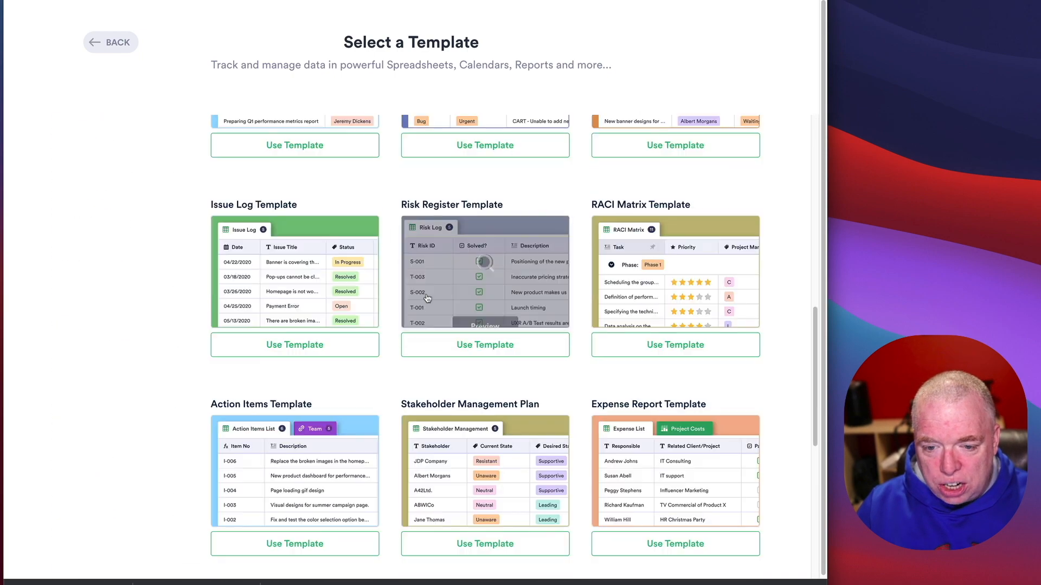
pyautogui.scroll(6, 427, 297)
pyautogui.scroll(5, 427, 298)
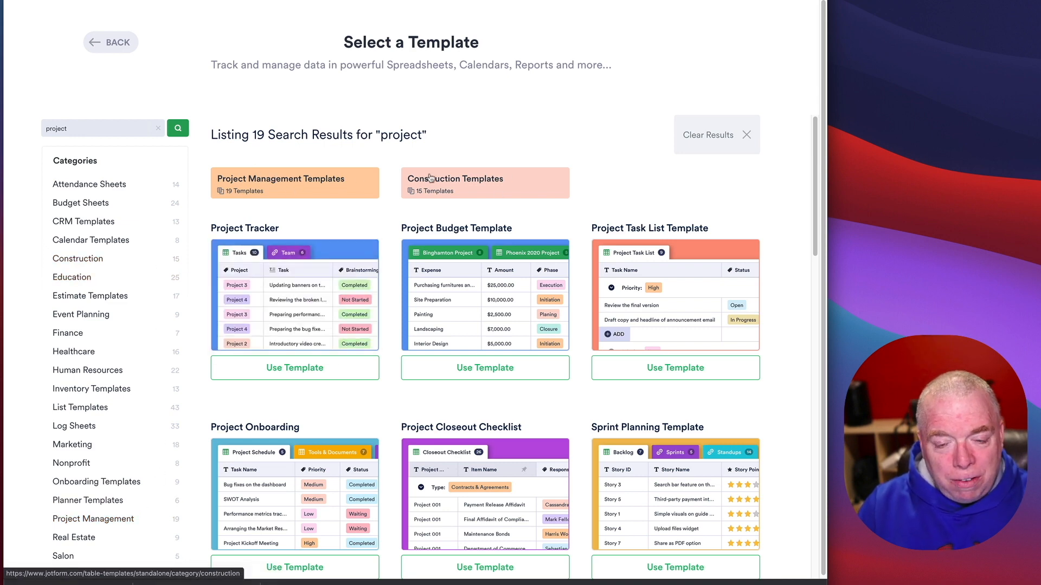
pyautogui.click(330, 192)
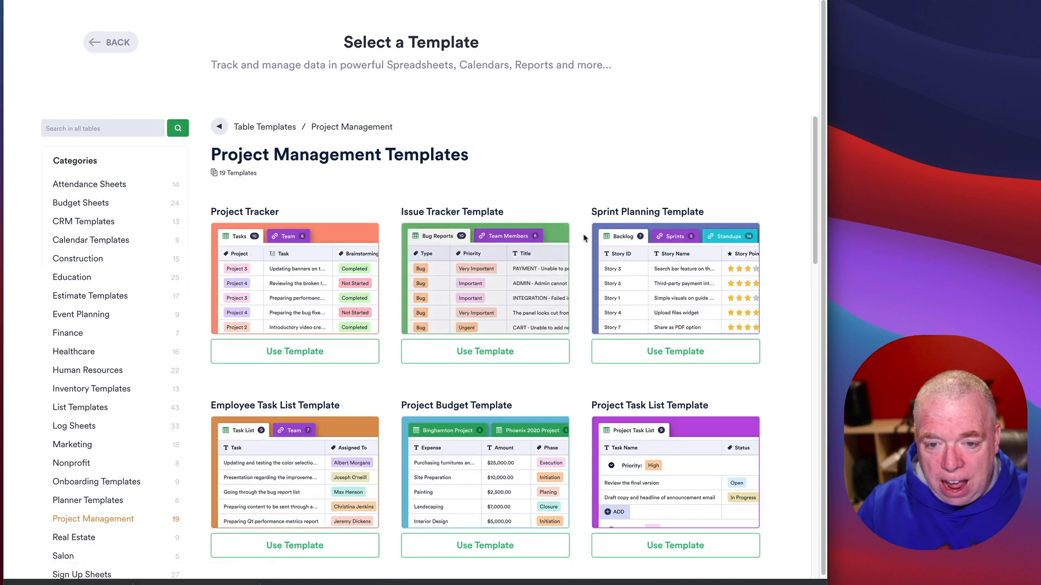
pyautogui.scroll(-6, 607, 234)
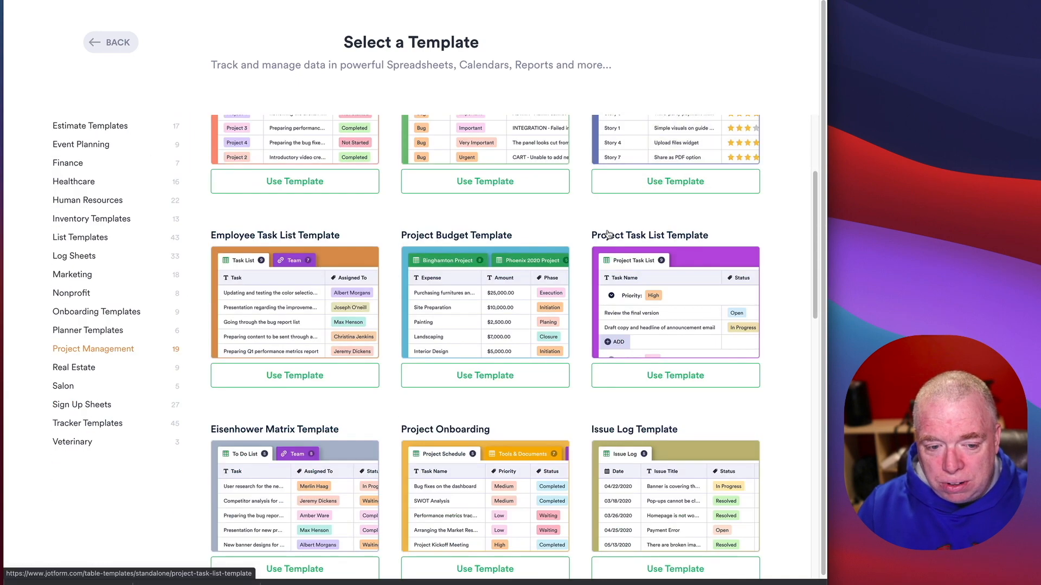
pyautogui.scroll(-4, 607, 234)
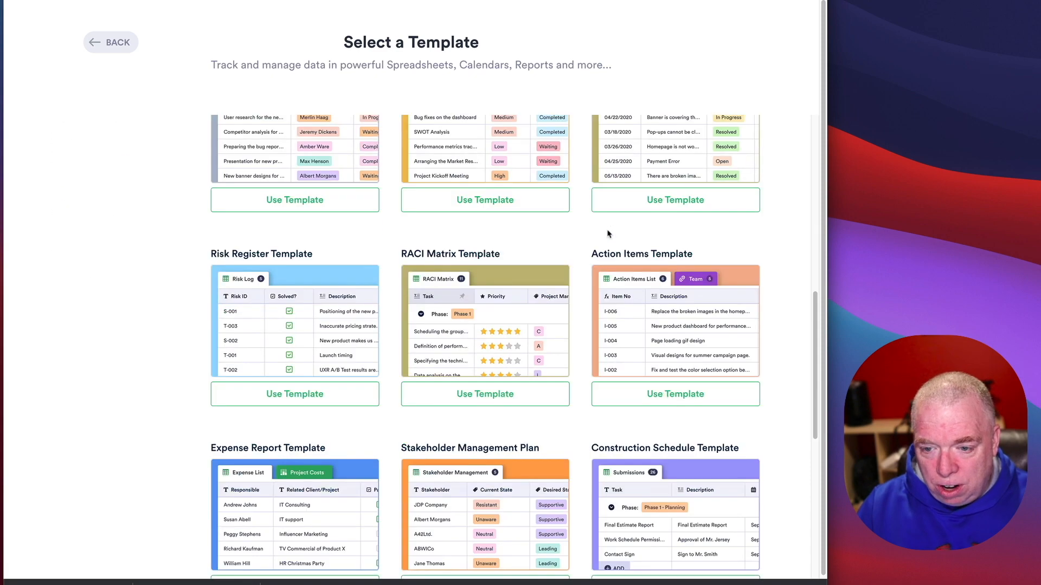
pyautogui.scroll(3, 650, 271)
pyautogui.scroll(-4, 693, 301)
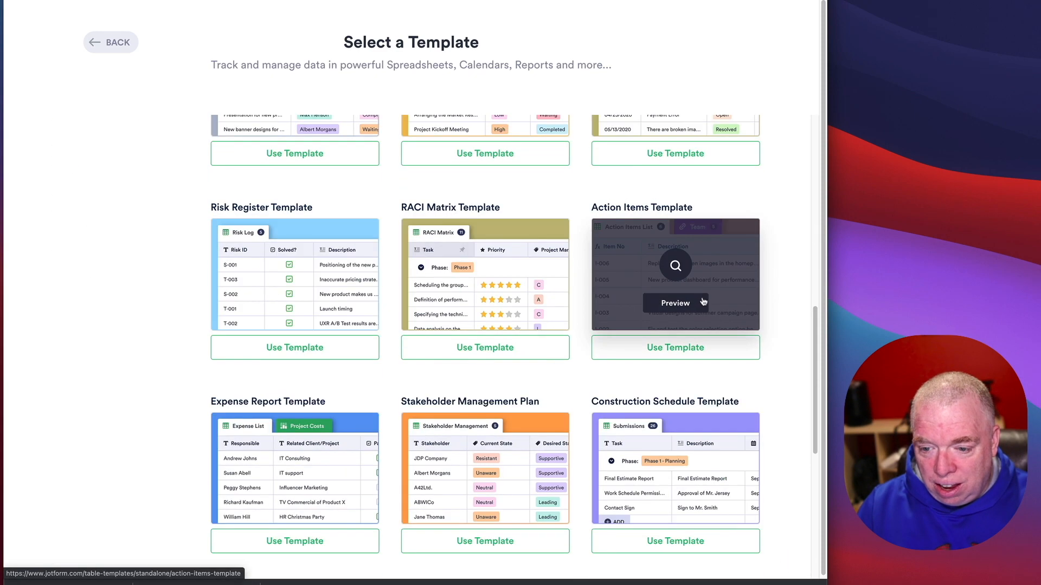
pyautogui.click(689, 356)
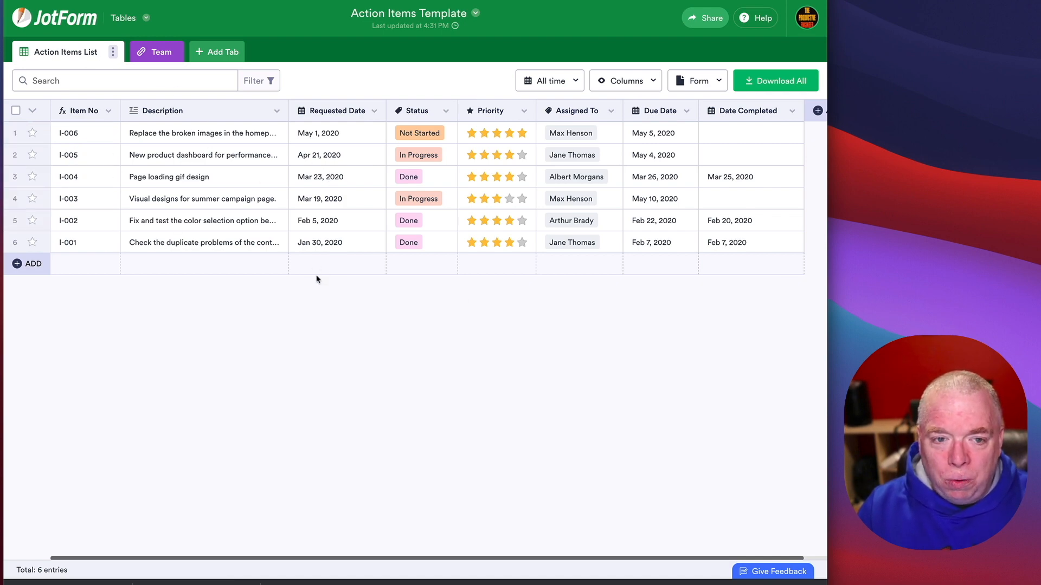
# Step: Look at the Team tab, peek at Add Tab options, then return to Action Items List
pyautogui.click(155, 54)
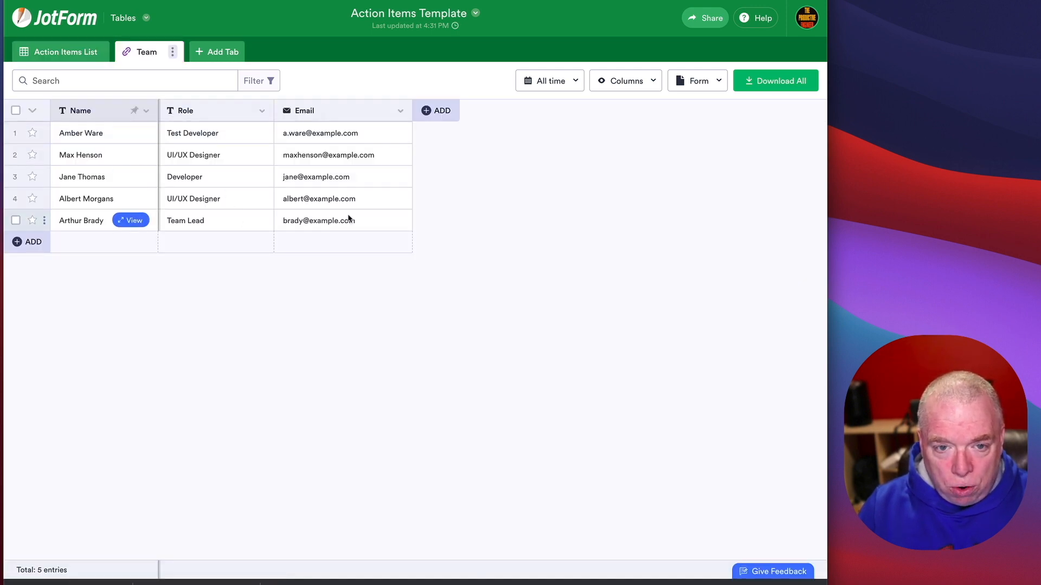
pyautogui.click(217, 53)
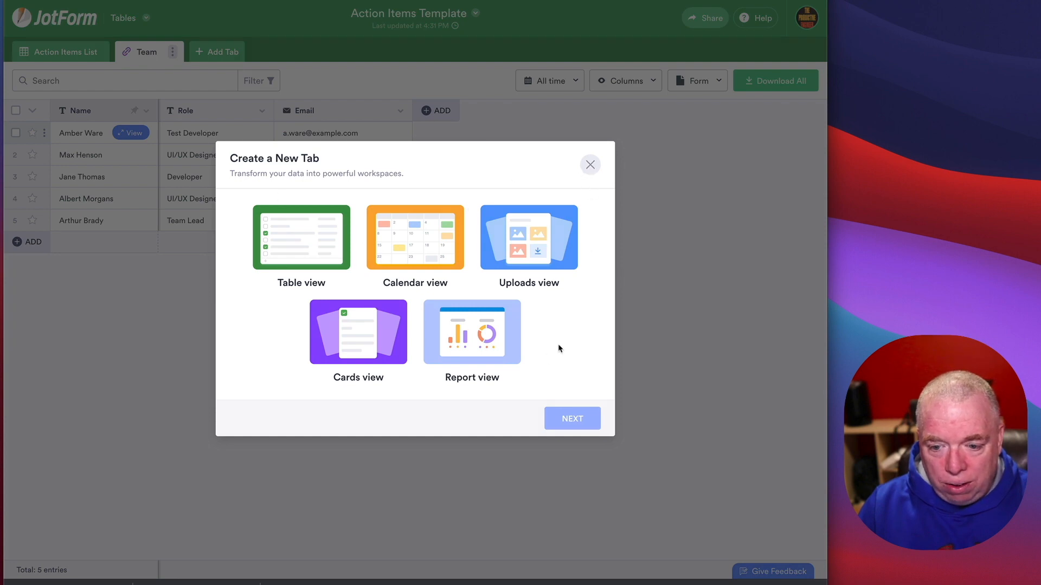
pyautogui.click(590, 164)
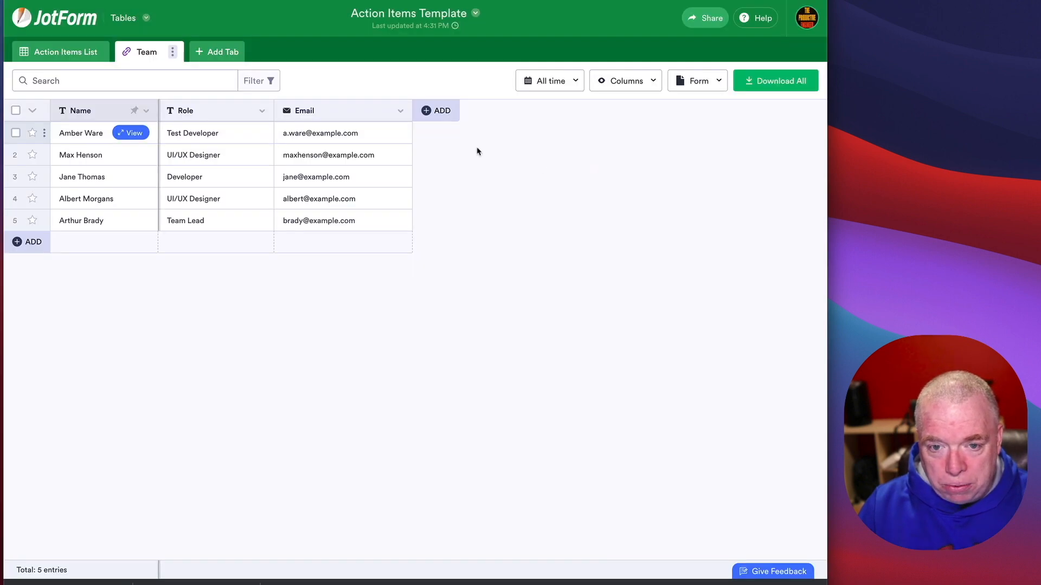
pyautogui.click(85, 54)
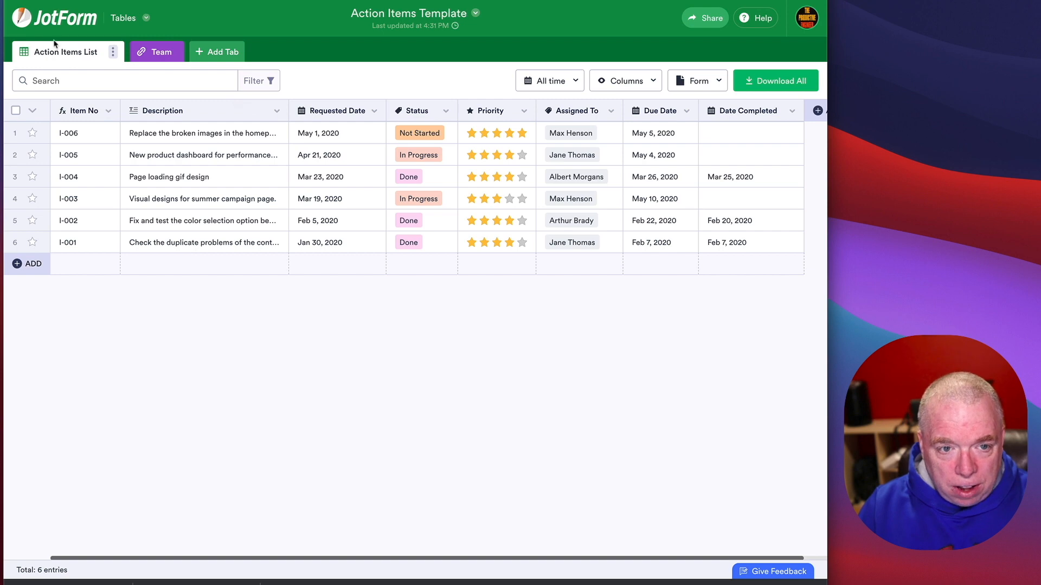
# Step: View the table's linked form, close it, and open the form for editing
pyautogui.click(706, 84)
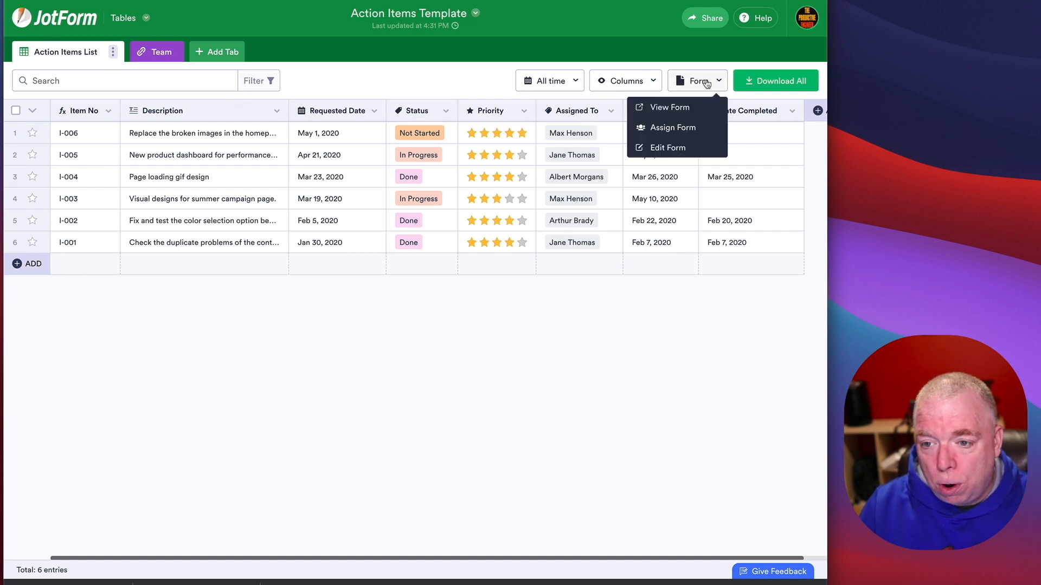
pyautogui.click(699, 108)
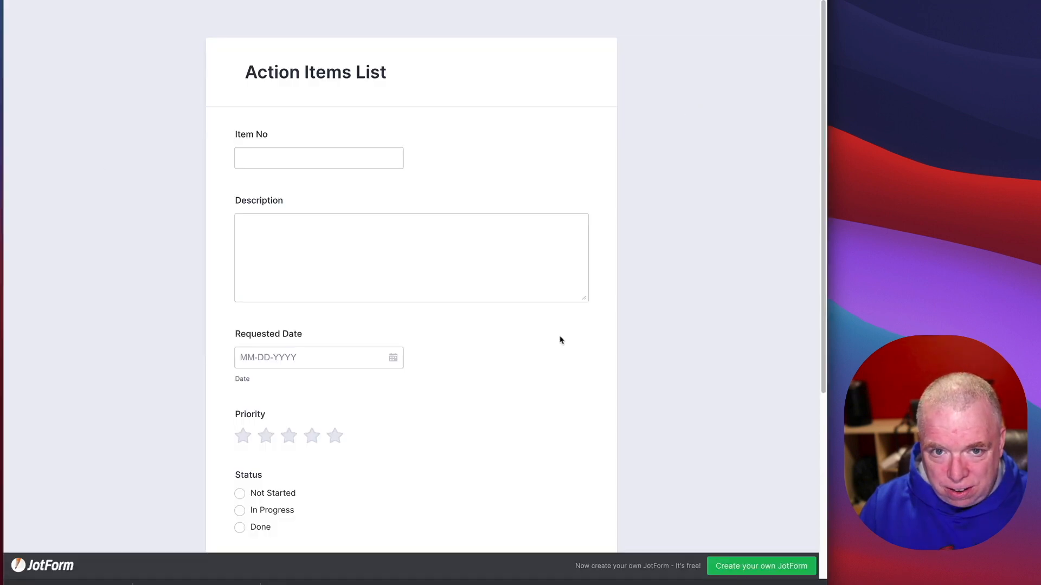
pyautogui.press('super+w')
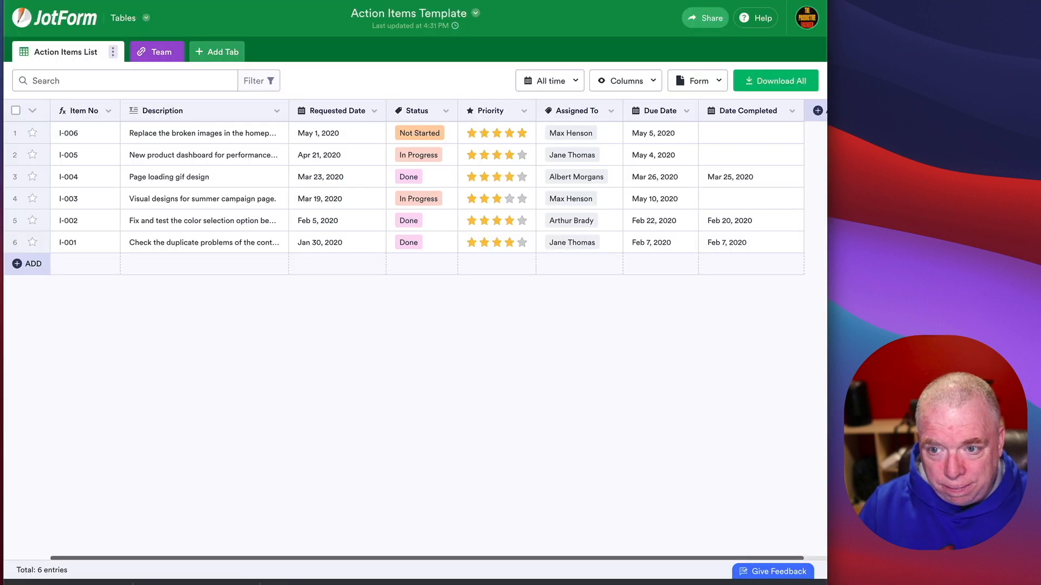
pyautogui.click(703, 88)
pyautogui.click(697, 150)
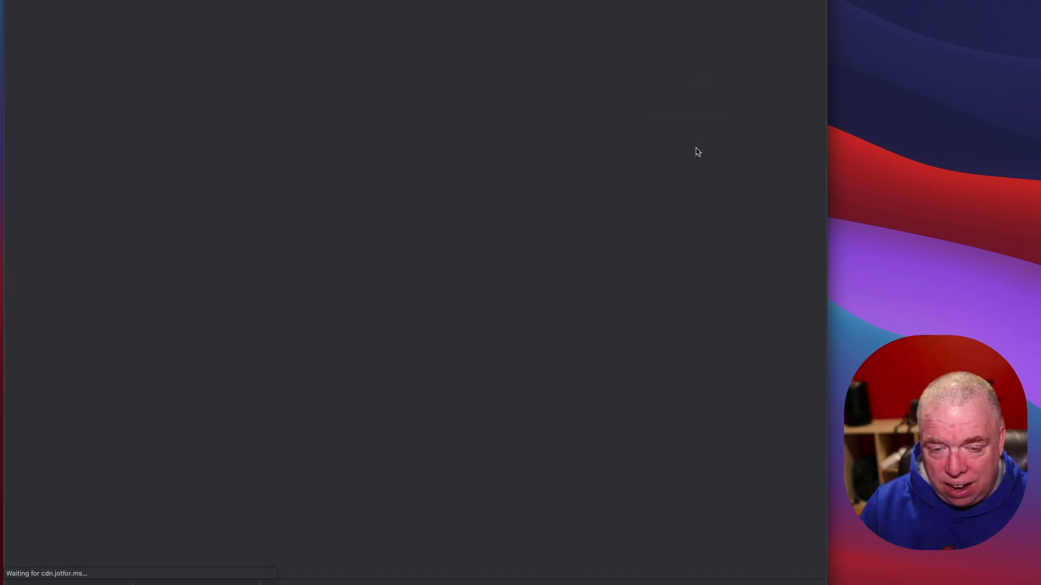
# Step: Delete the Requested Date field from the Action Items List form
pyautogui.scroll(-5, 496, 299)
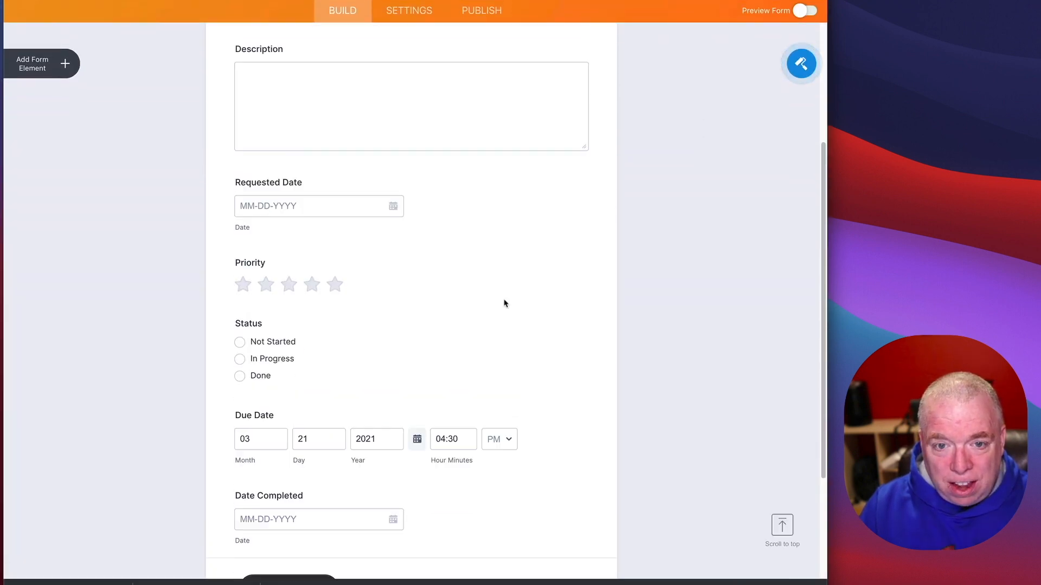
pyautogui.scroll(5, 502, 302)
pyautogui.scroll(-5, 504, 303)
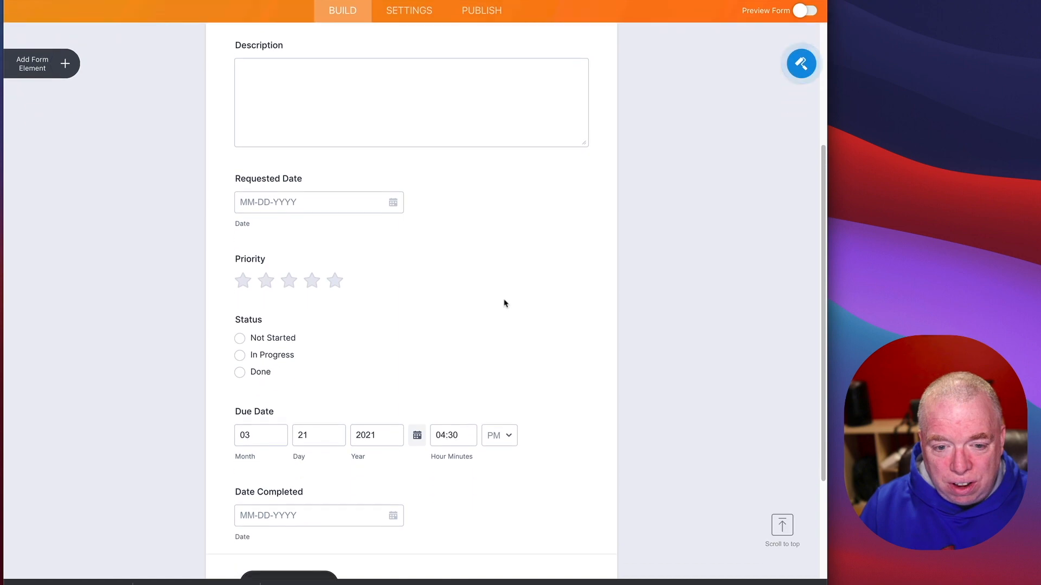
pyautogui.click(340, 191)
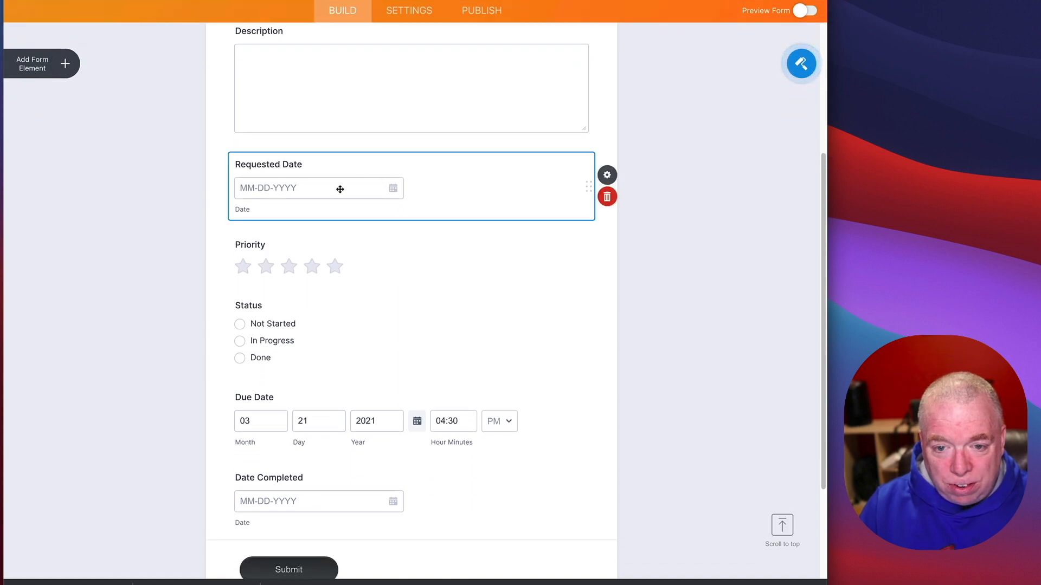
pyautogui.click(607, 197)
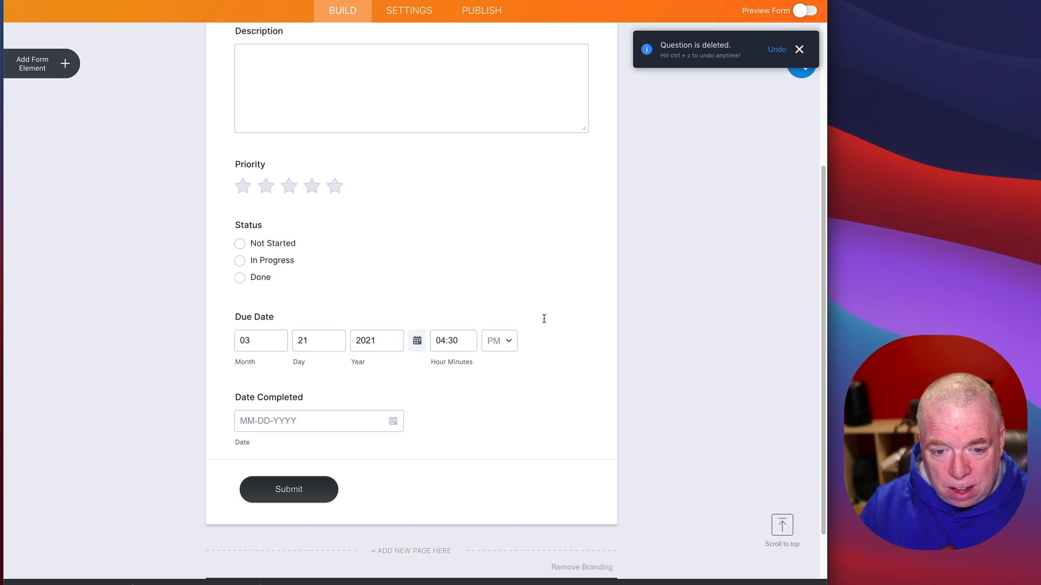
# Step: Turn off the Time Field on Due Date so it takes only a date
pyautogui.click(513, 346)
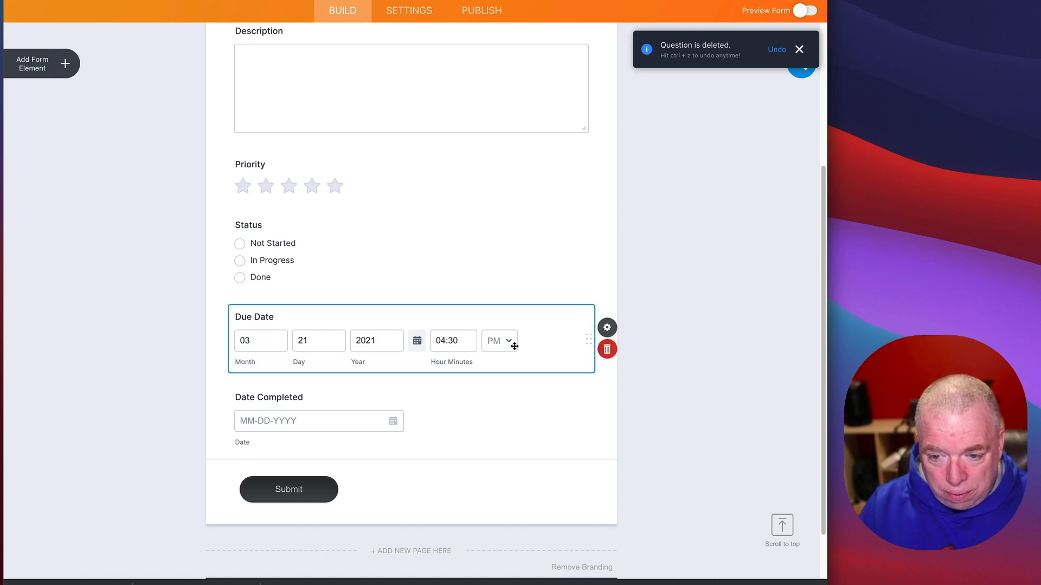
pyautogui.click(613, 334)
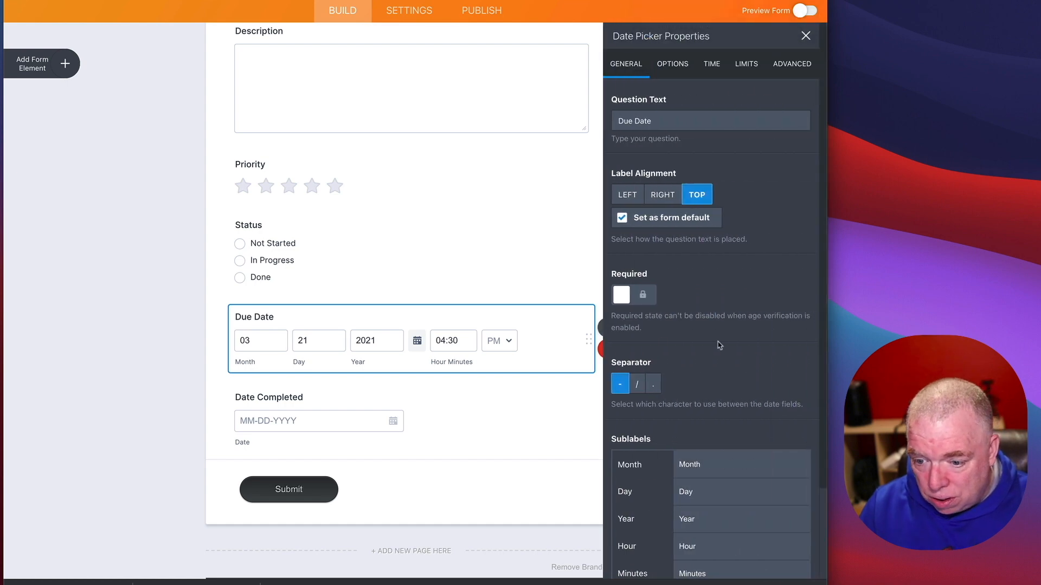
pyautogui.click(712, 65)
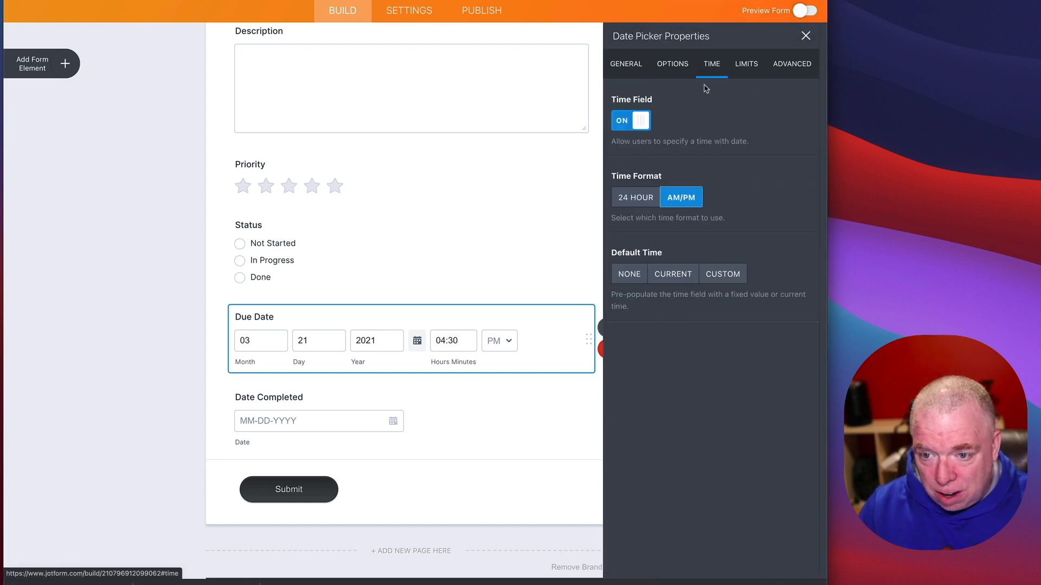
pyautogui.click(641, 123)
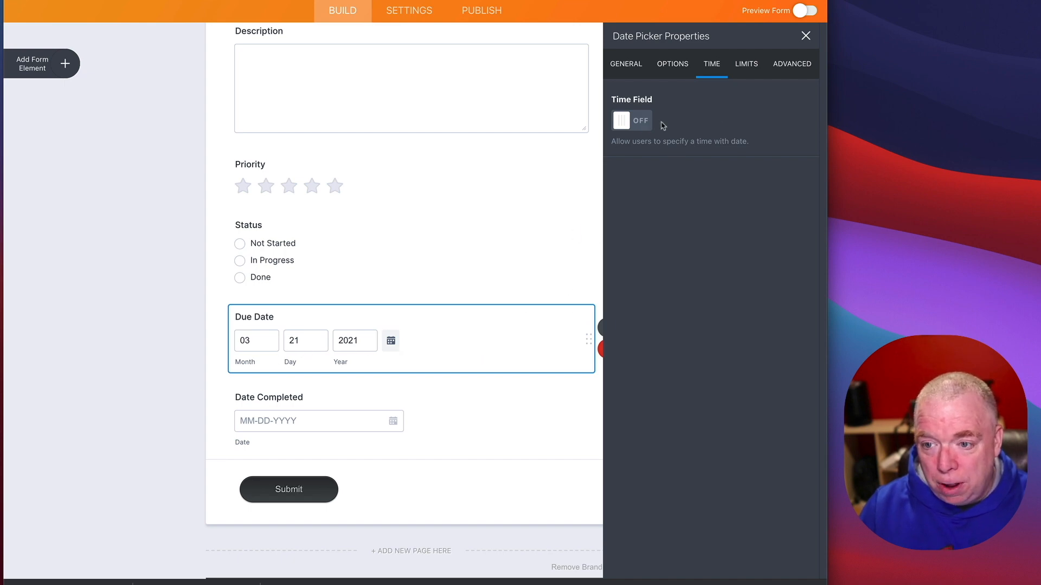
pyautogui.click(626, 130)
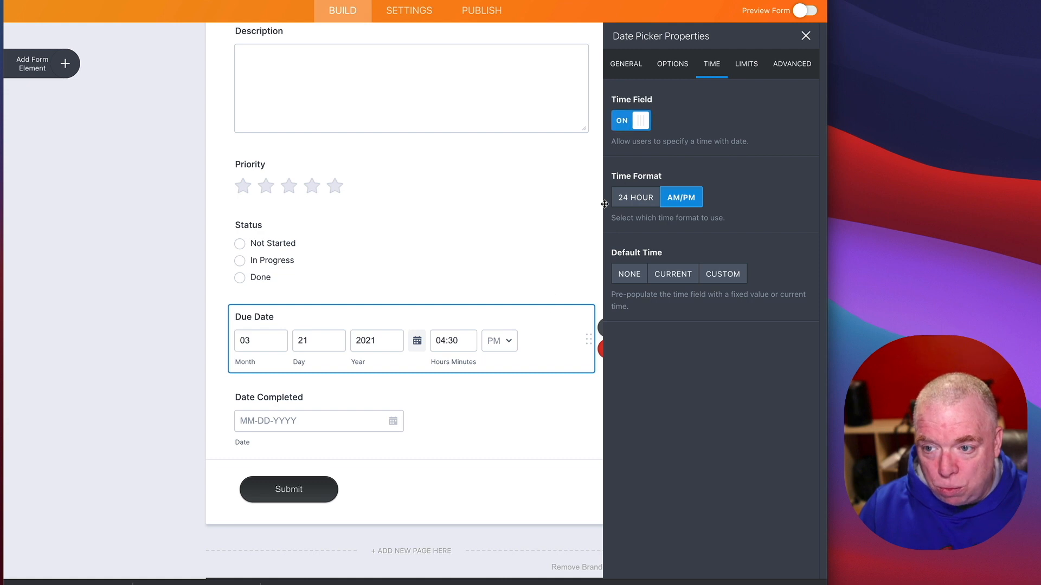
pyautogui.click(636, 127)
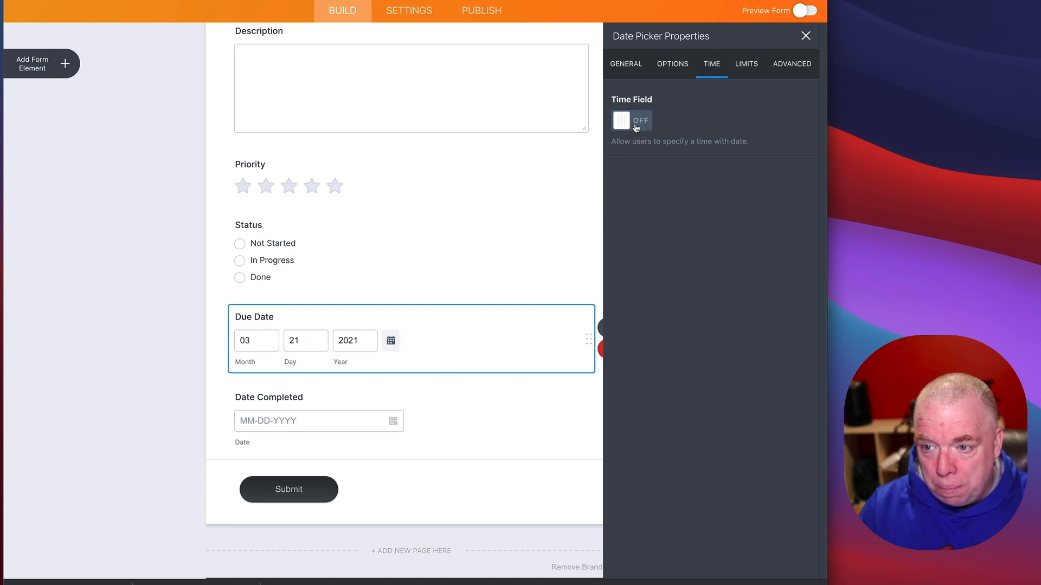
# Step: Preview the edited form, then return to the builder and open Form Designer
pyautogui.click(558, 183)
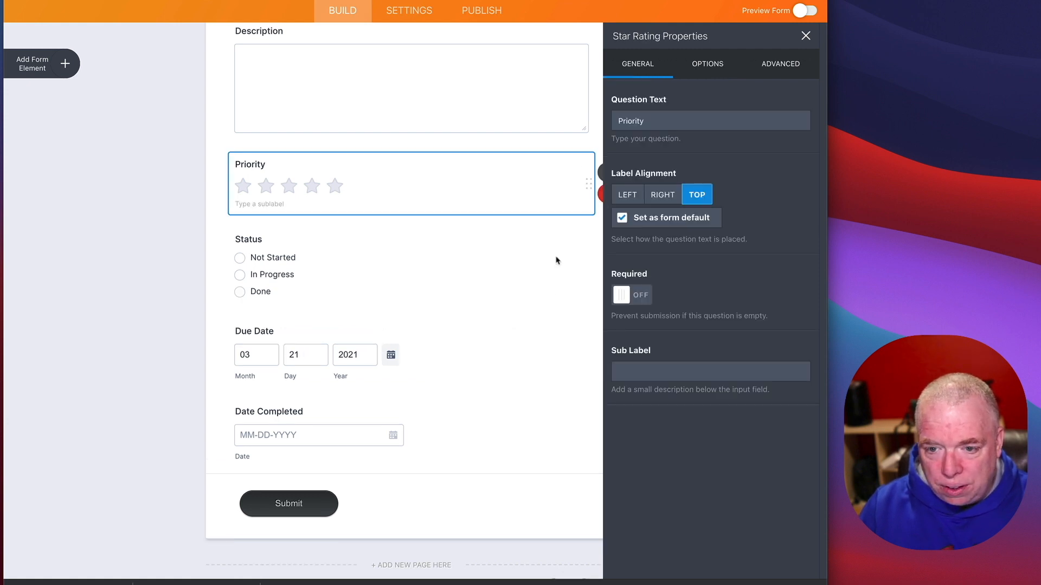
pyautogui.click(804, 37)
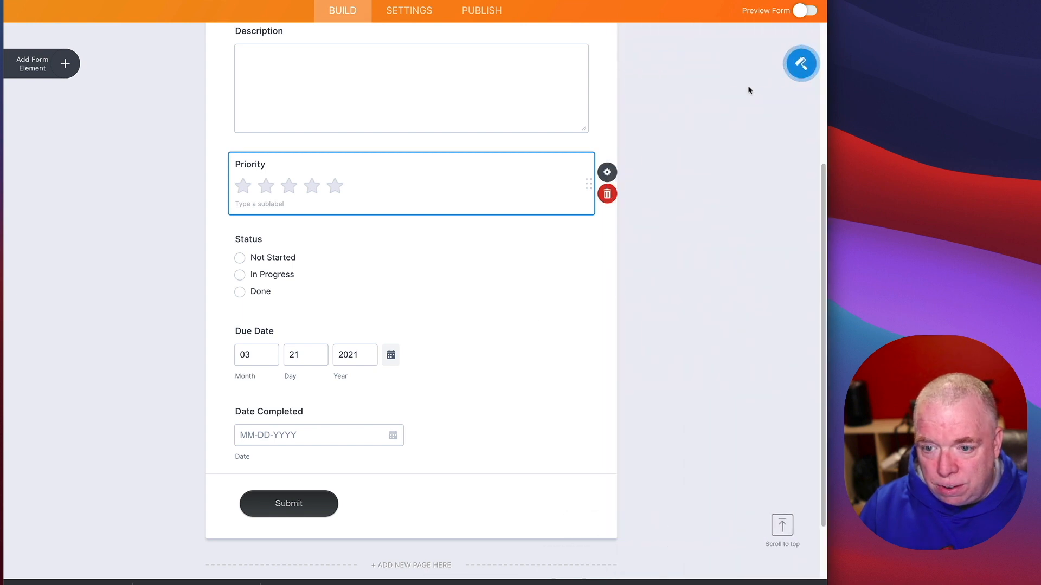
pyautogui.click(803, 10)
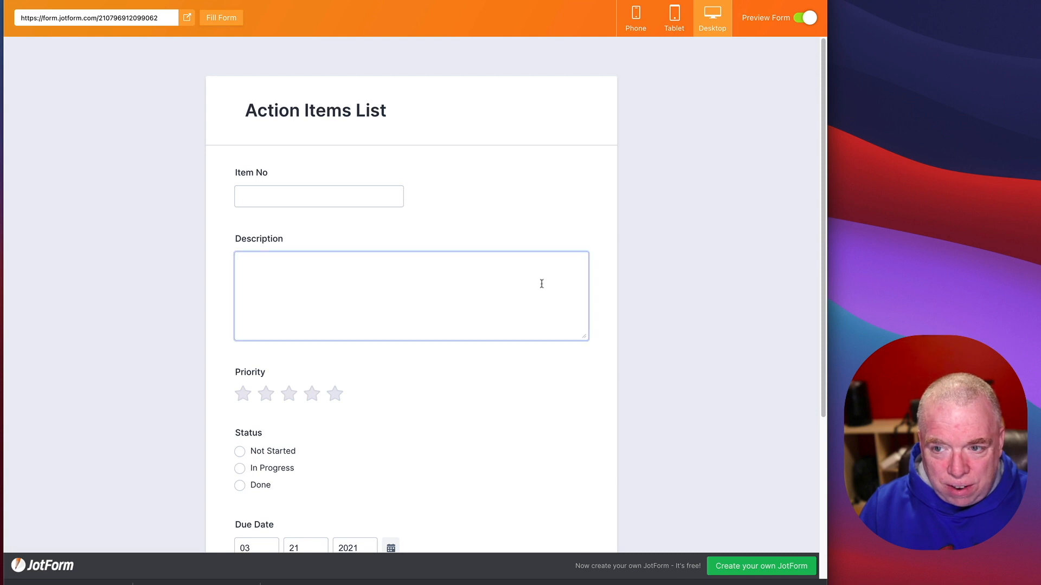
pyautogui.click(794, 22)
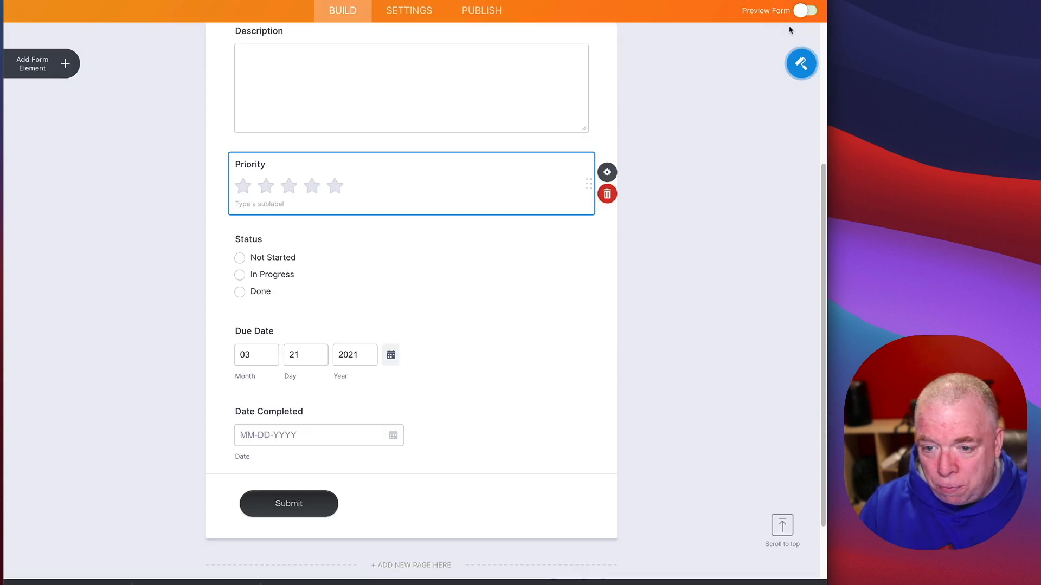
pyautogui.click(802, 64)
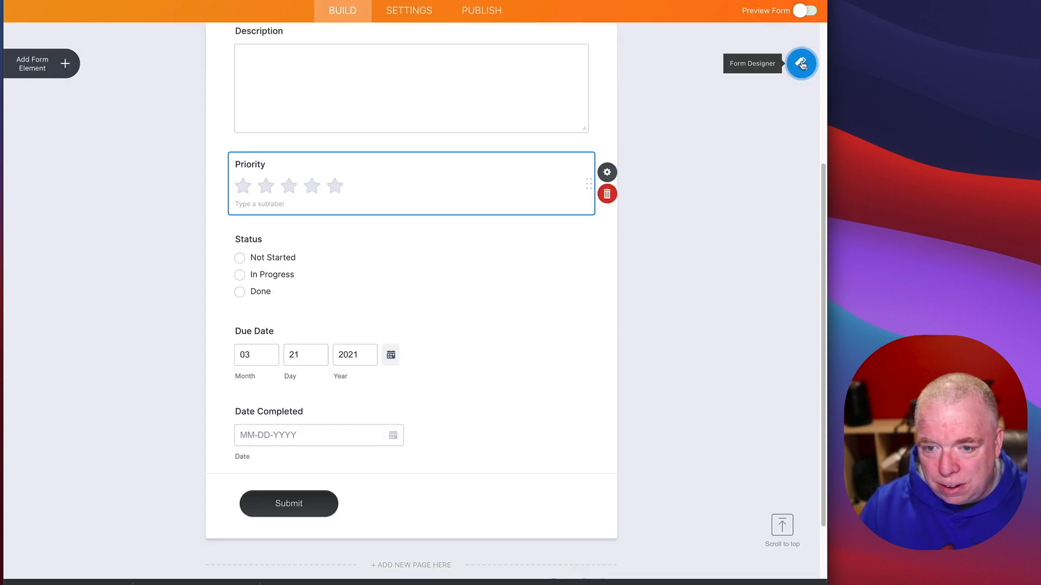
# Step: Apply the Clever Colorful theme from the Themes gallery
pyautogui.click(742, 64)
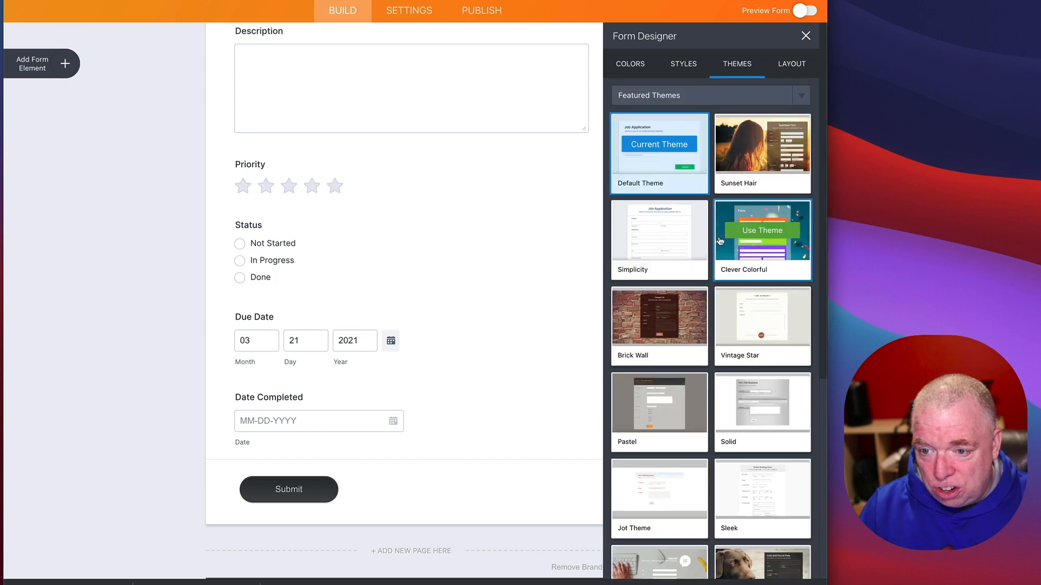
pyautogui.moveTo(687, 296)
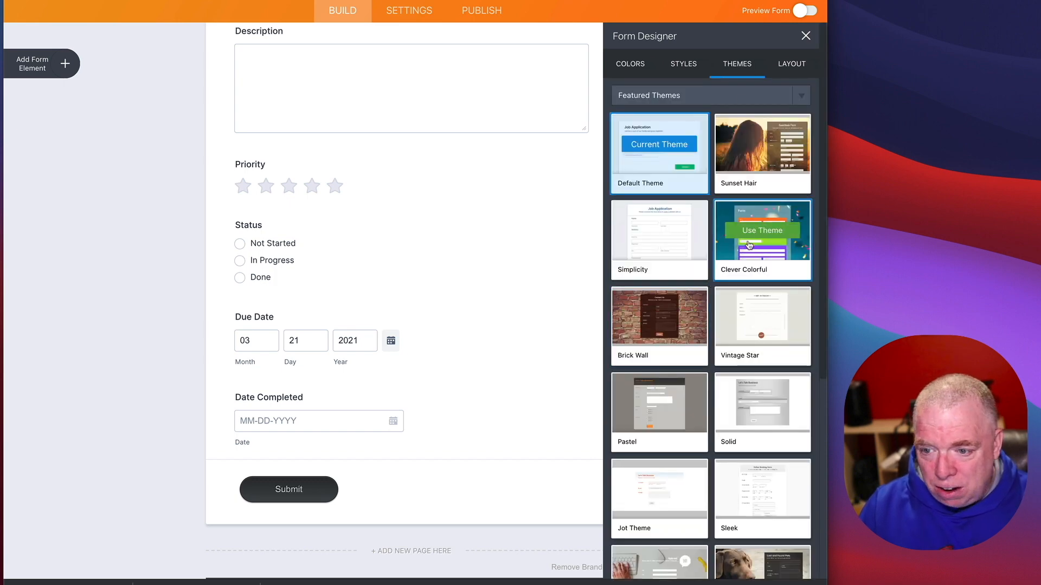
pyautogui.click(762, 230)
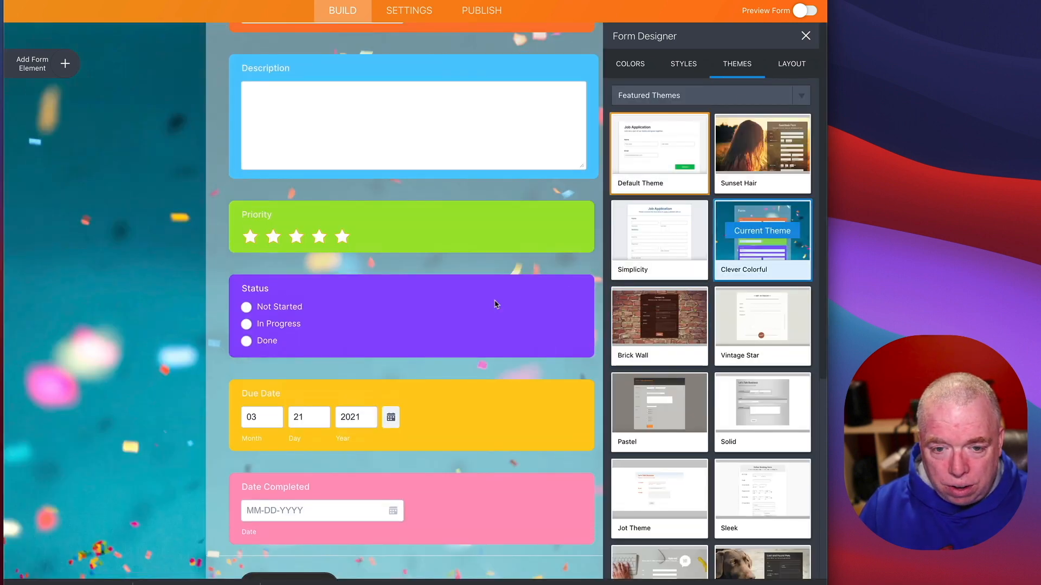
pyautogui.scroll(5, 488, 336)
pyautogui.scroll(-7, 490, 338)
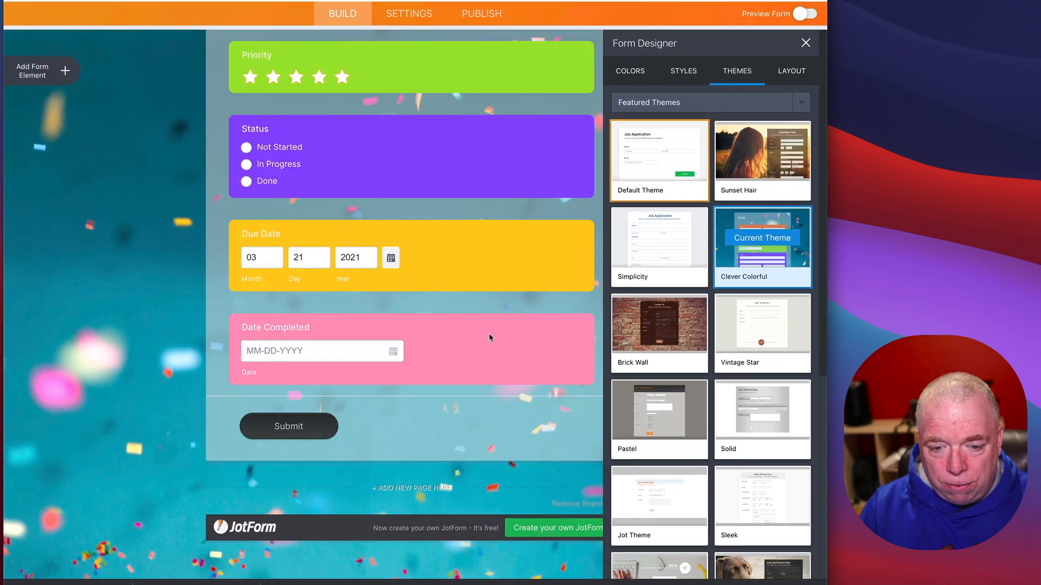
pyautogui.scroll(8, 489, 338)
pyautogui.scroll(-3, 489, 338)
pyautogui.scroll(-5, 490, 338)
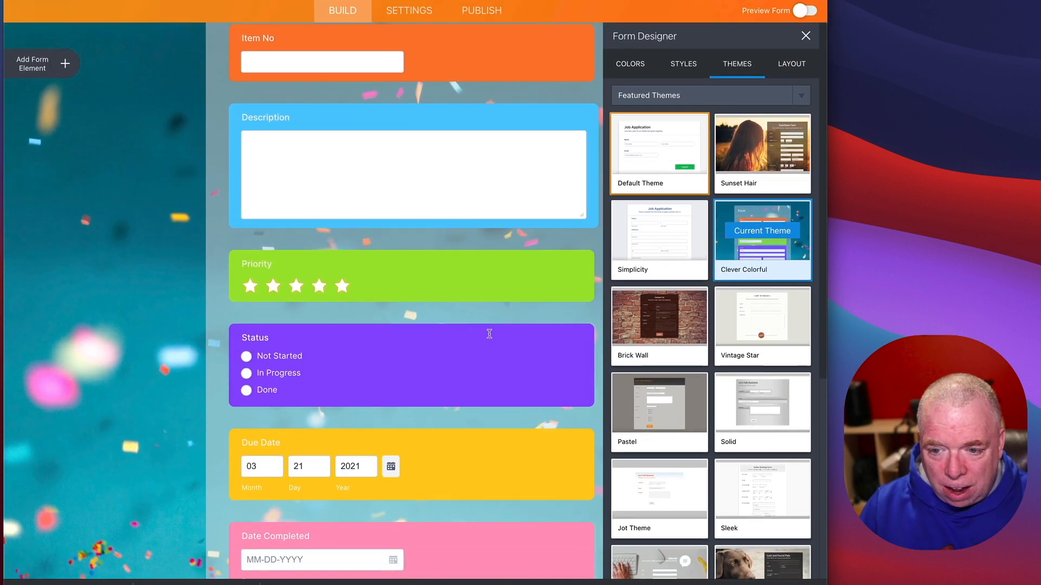
pyautogui.scroll(4, 489, 335)
pyautogui.moveTo(626, 379)
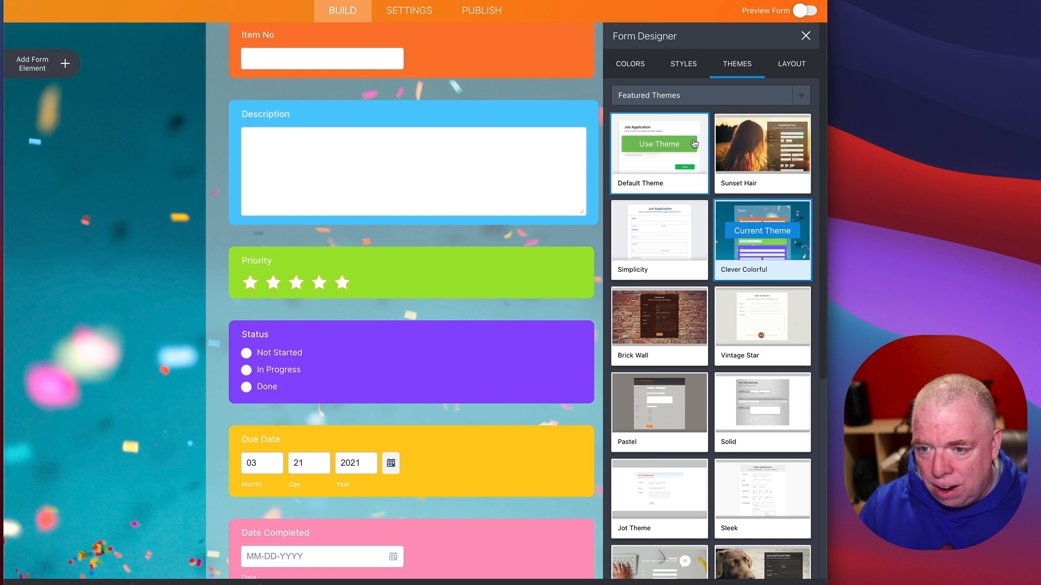
# Step: Preview the themed form and then exit the preview
pyautogui.click(801, 11)
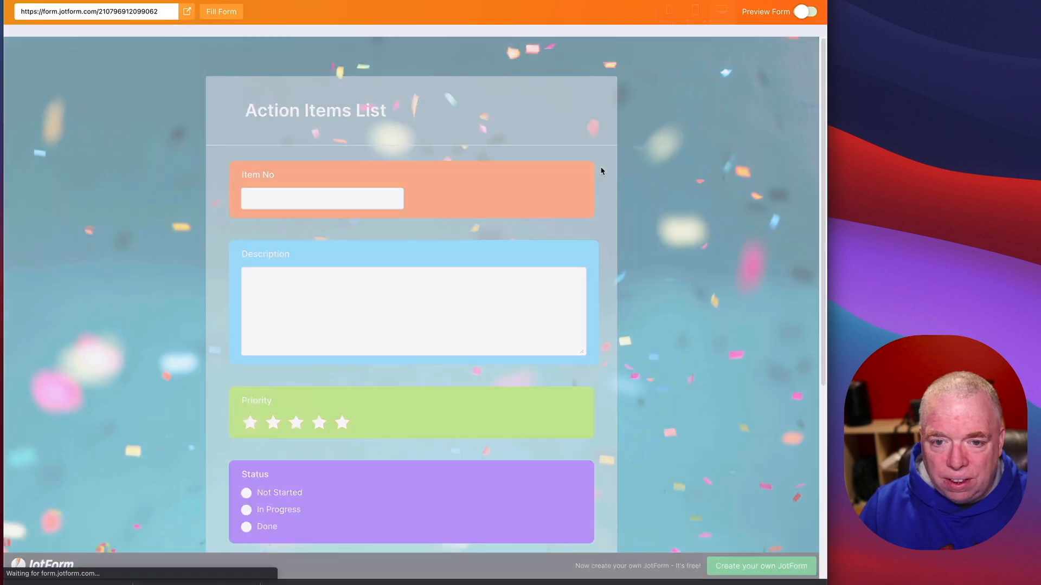
pyautogui.scroll(-5, 603, 180)
pyautogui.scroll(6, 640, 263)
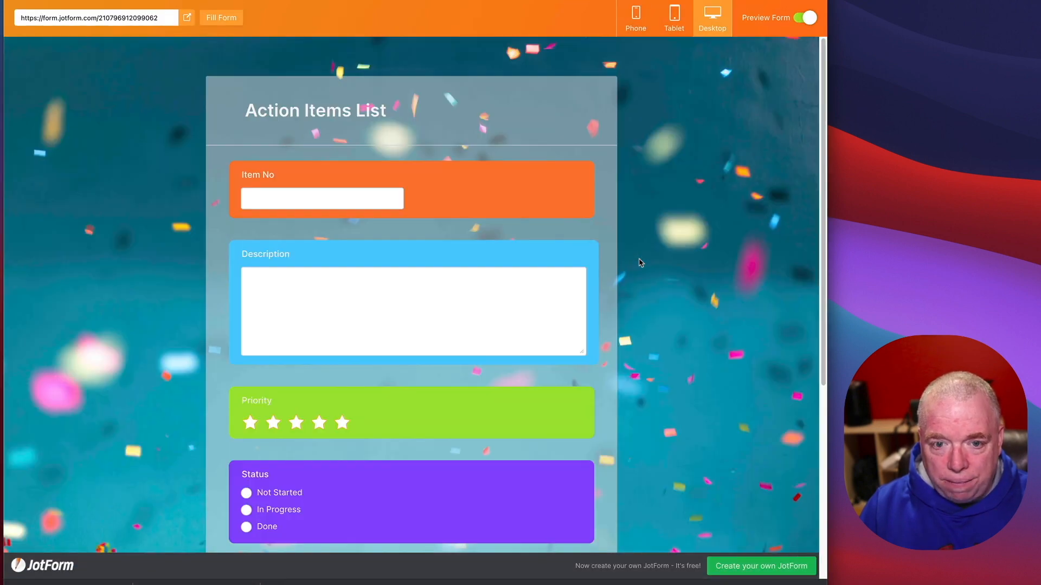
pyautogui.click(806, 17)
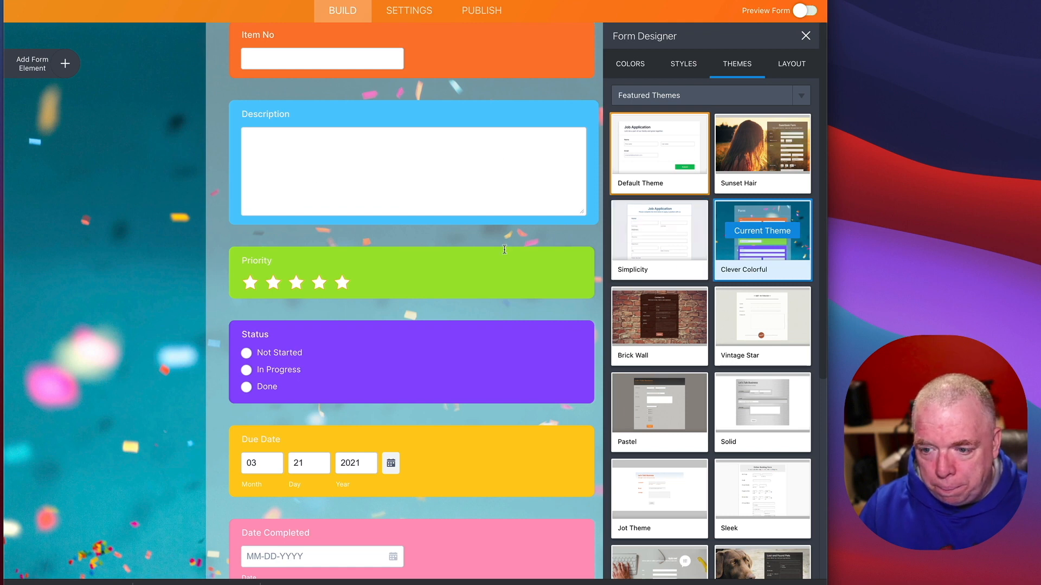
# Step: Publish the form, open it in a new tab, and enter Item No 122222 and description 'blach'
pyautogui.click(490, 10)
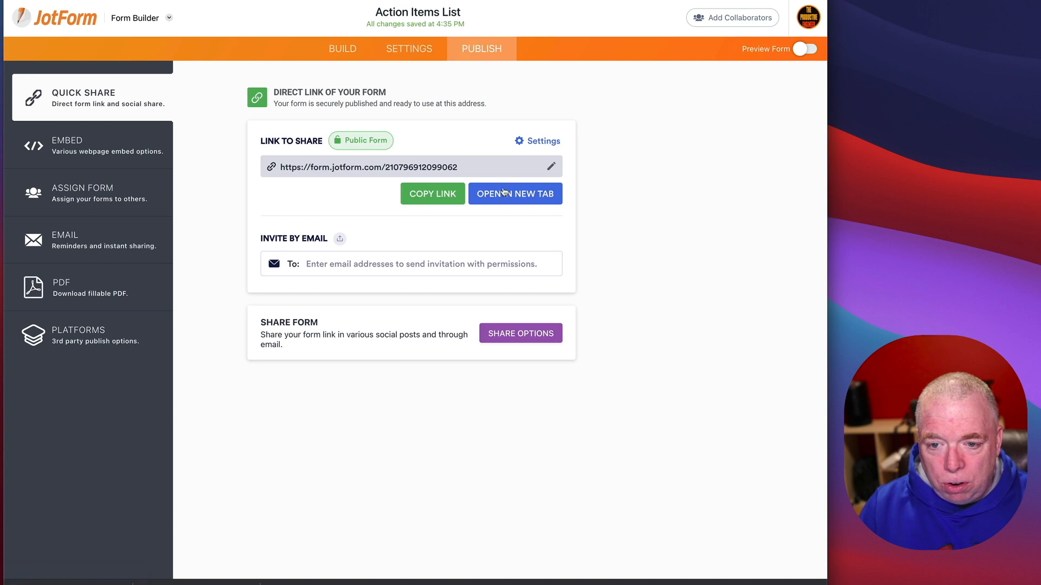
pyautogui.click(503, 194)
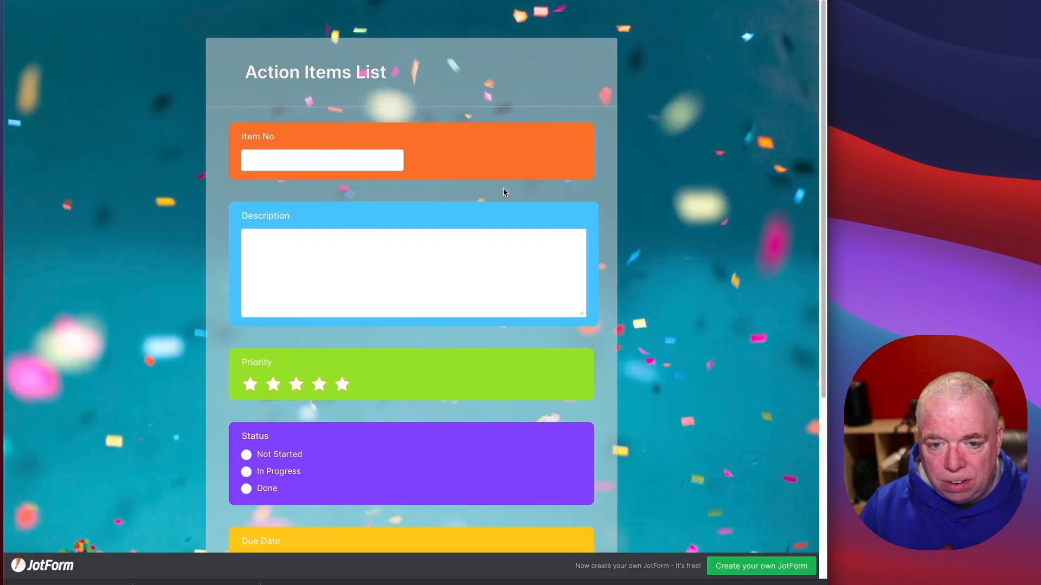
pyautogui.click(330, 158)
pyautogui.write('1222222')
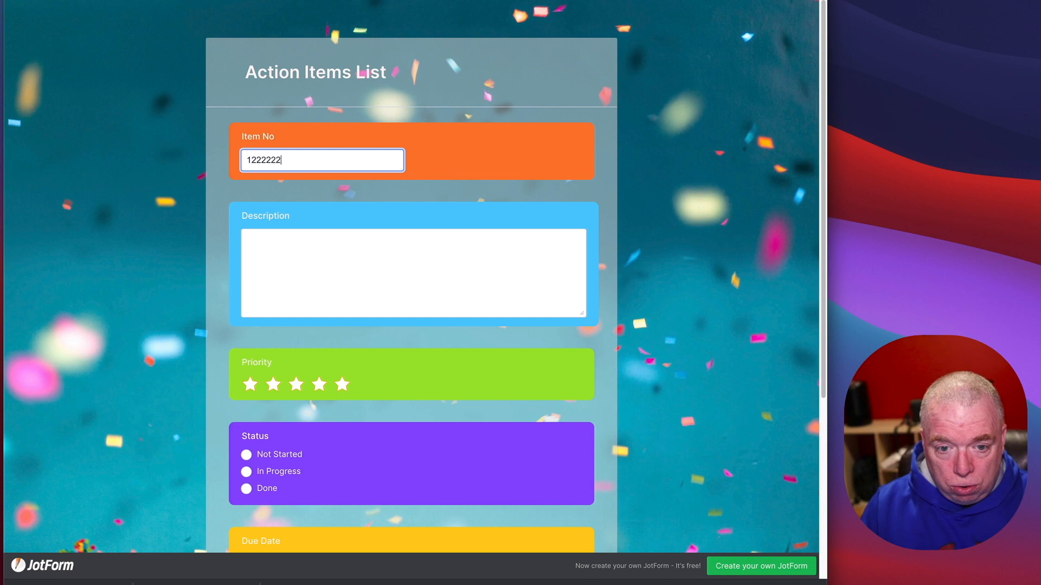
pyautogui.click(343, 247)
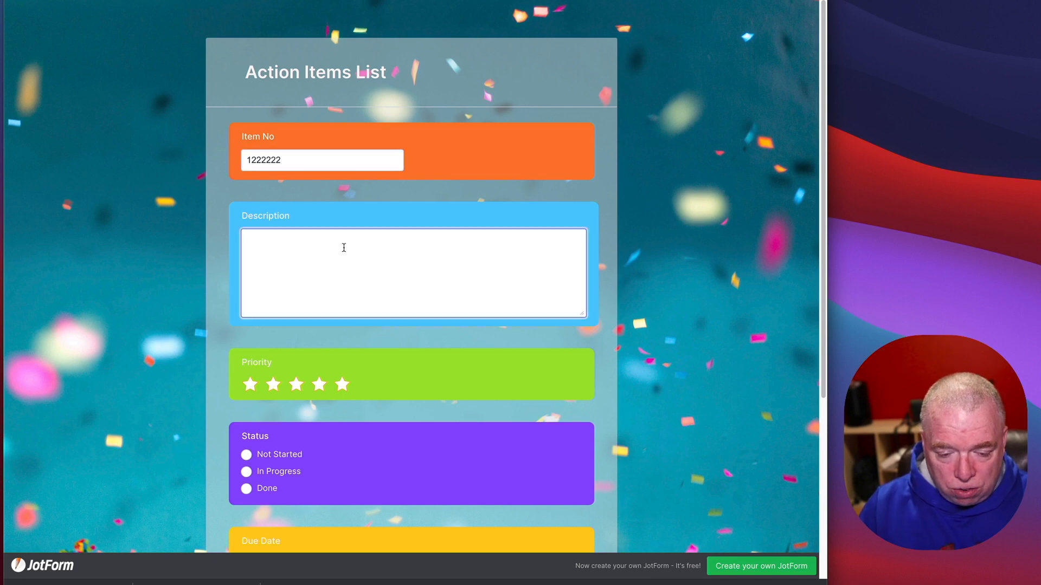
pyautogui.write('blach')
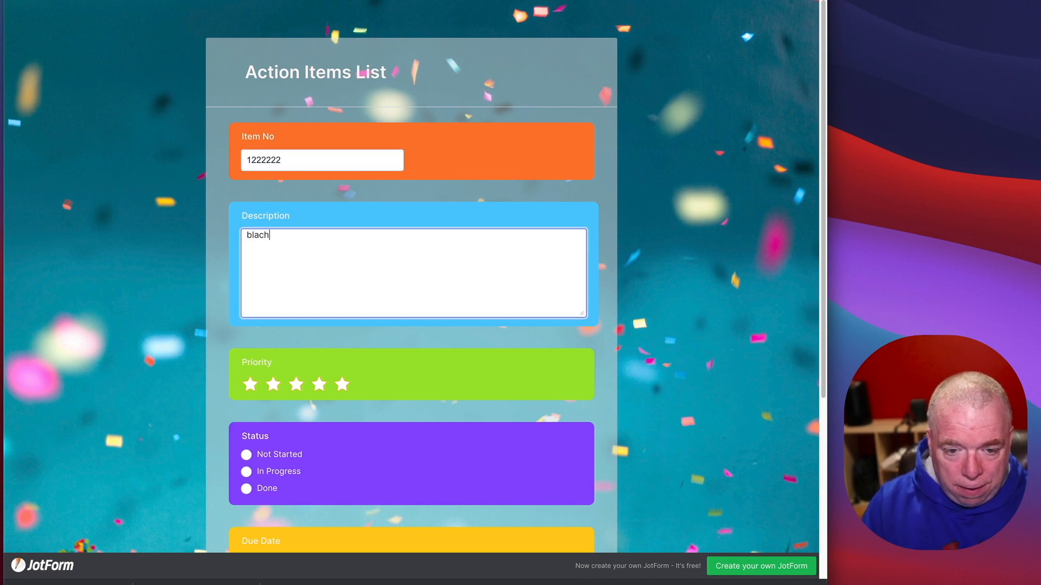
# Step: Give the entry four-star priority and Not Started status, then submit it
pyautogui.click(319, 385)
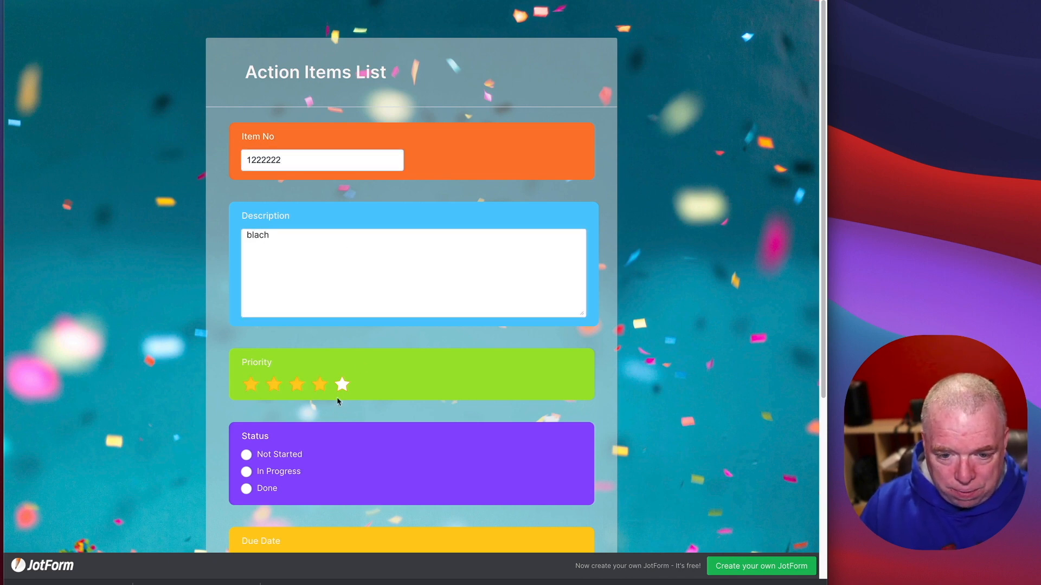
pyautogui.click(272, 452)
pyautogui.scroll(-5, 435, 475)
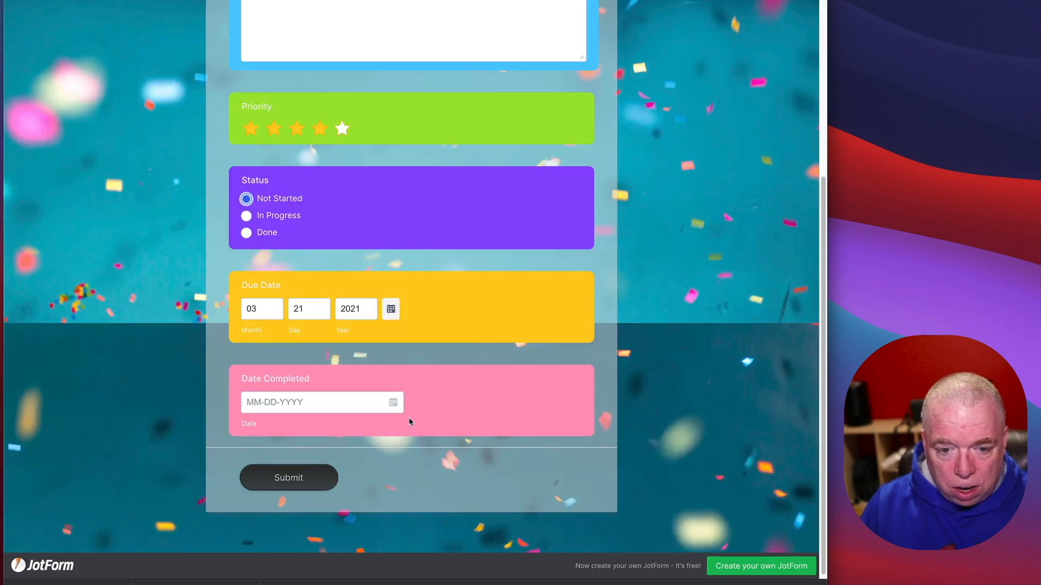
pyautogui.click(312, 476)
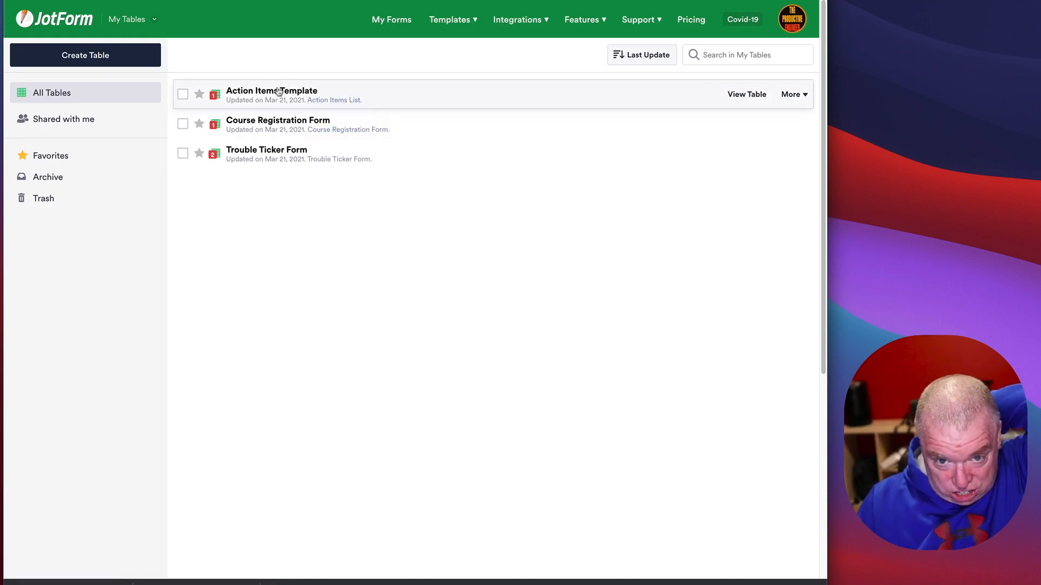
# Step: Open the Action Items Template table, inspect row 1's new entry, and download all entries as CSV
pyautogui.click(758, 96)
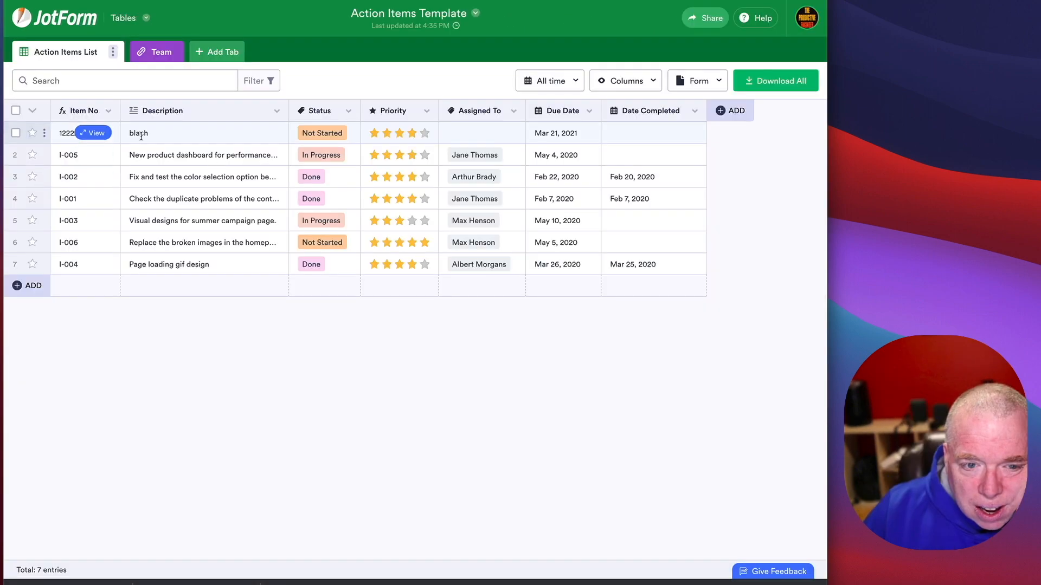
pyautogui.click(139, 136)
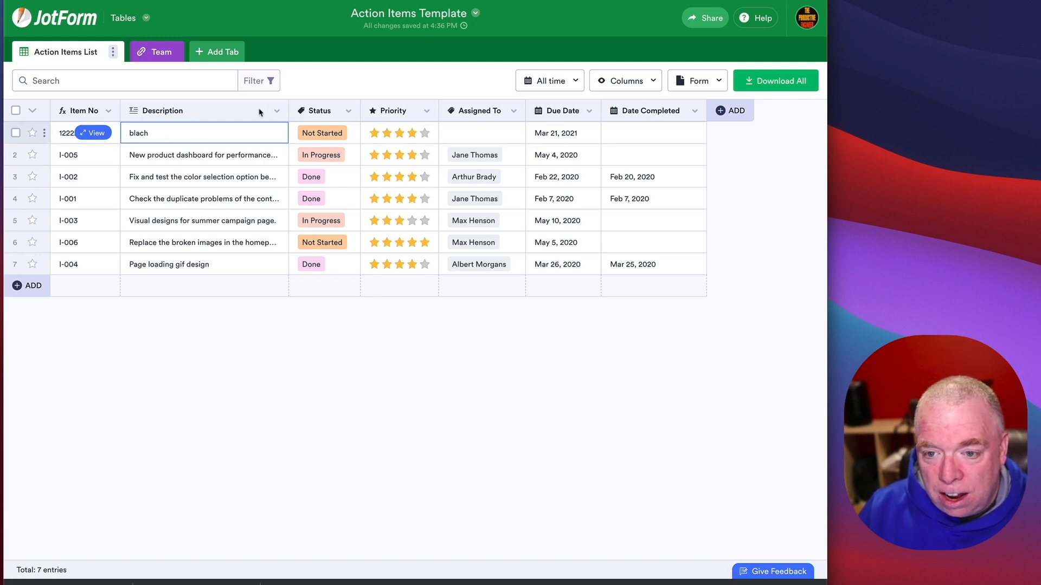
pyautogui.click(98, 132)
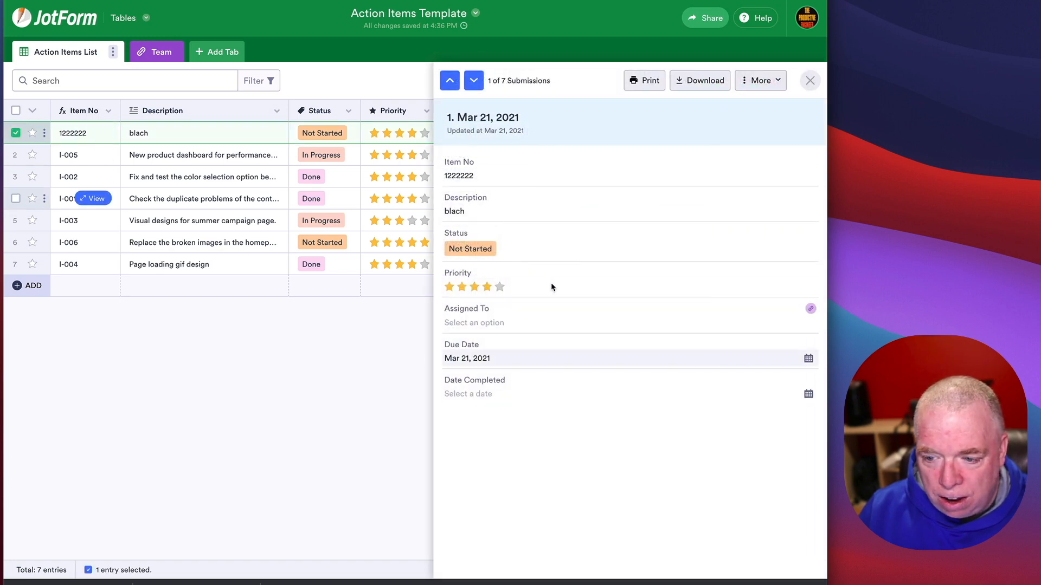
pyautogui.click(294, 433)
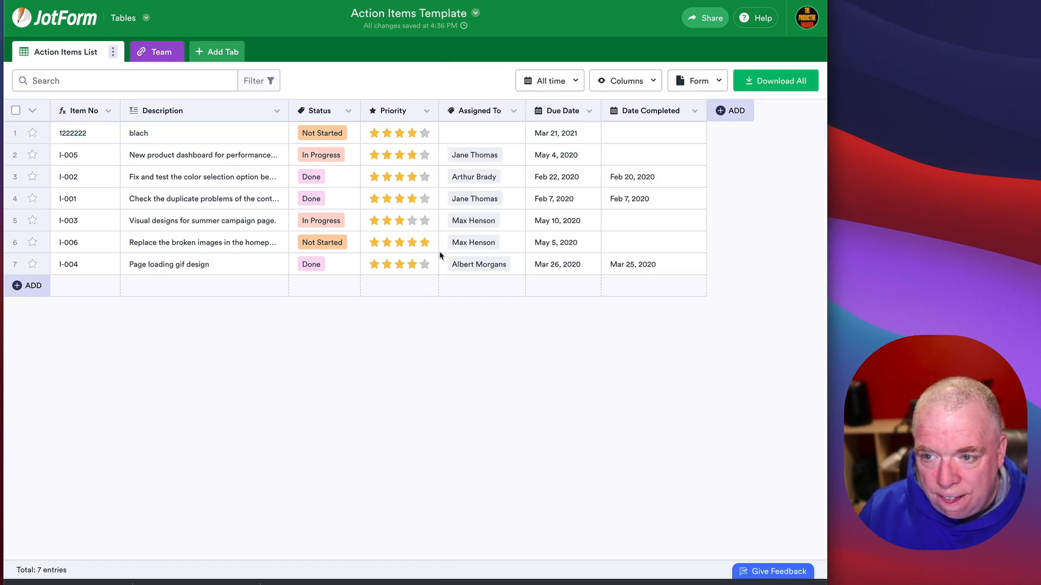
pyautogui.click(796, 82)
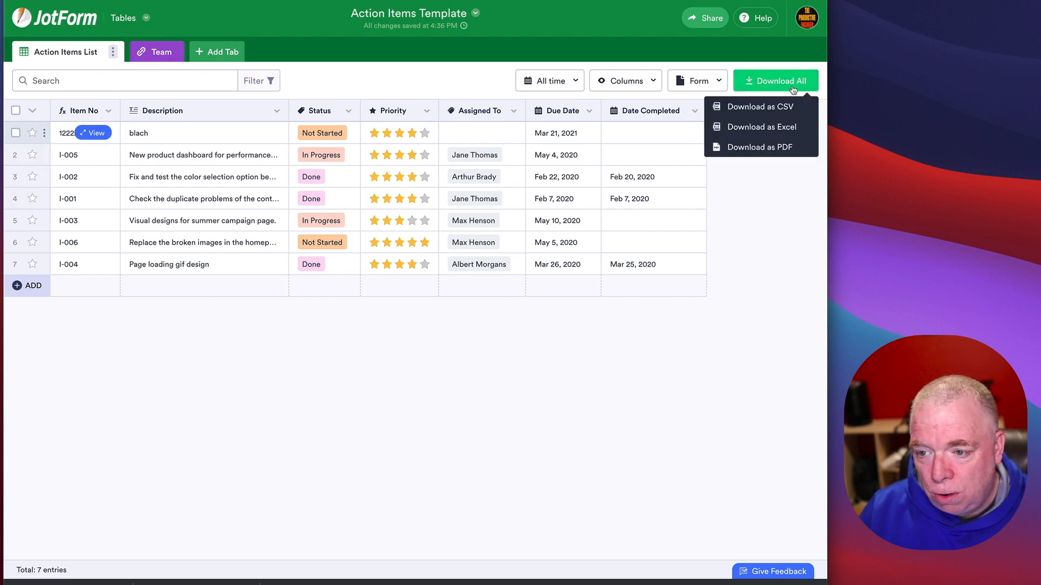
pyautogui.click(777, 108)
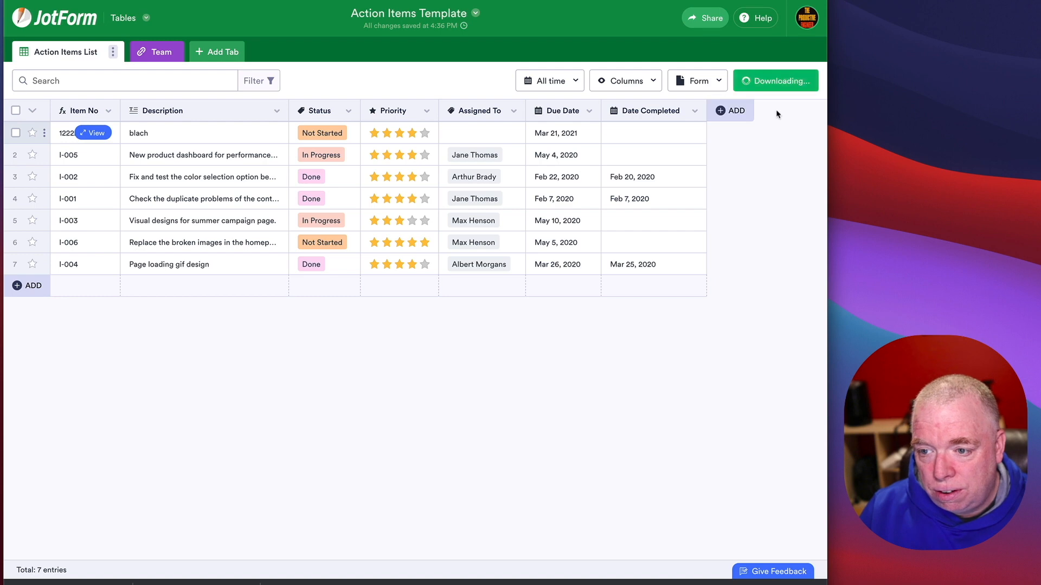
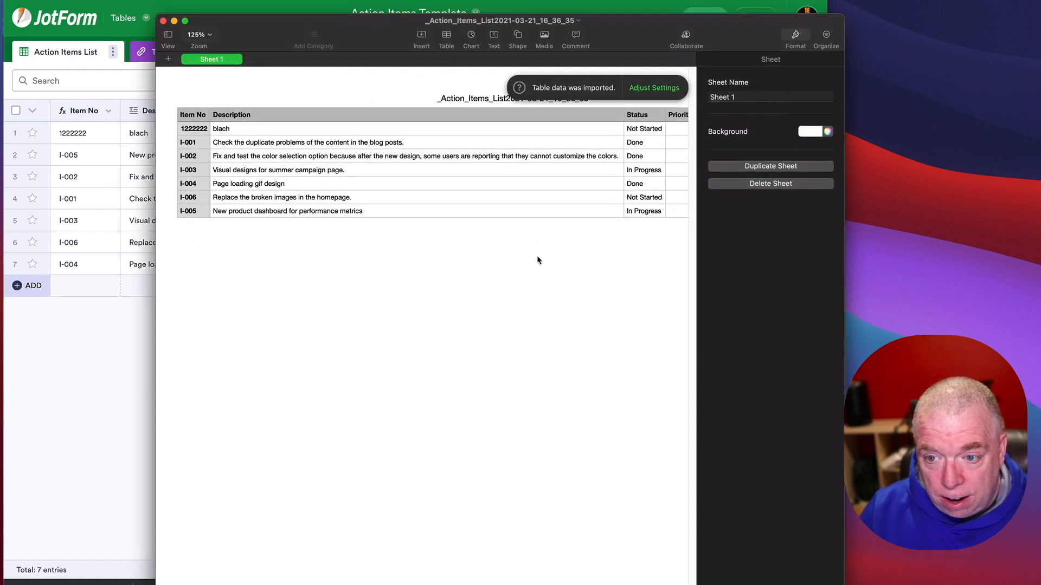
# Step: Widen the Numbers window to review every exported column, then close it
pyautogui.moveTo(156, 364); pyautogui.dragTo(112, 363)
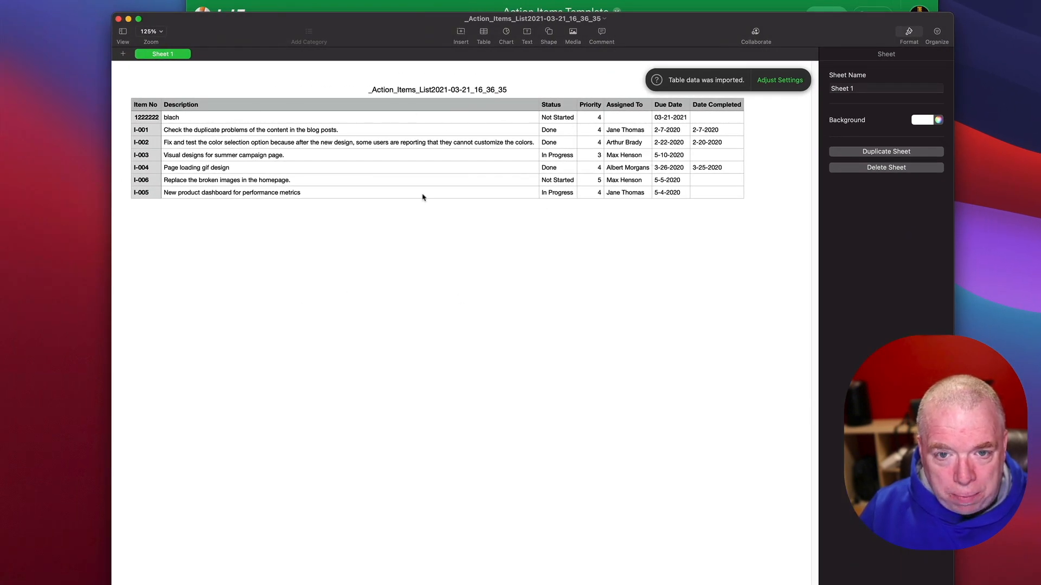
pyautogui.click(119, 19)
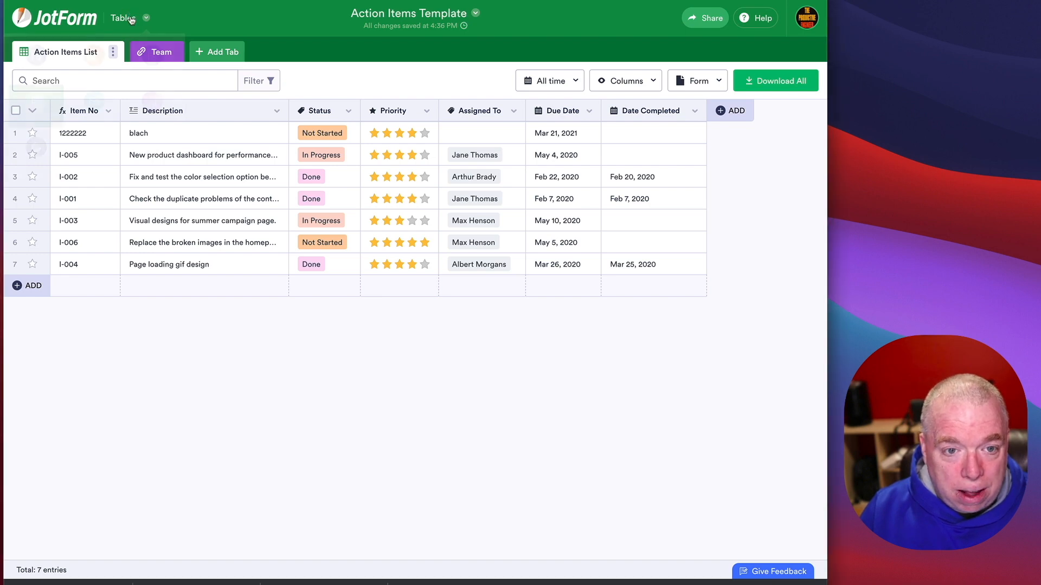
# Step: From My Tables, create a blank table named 'Sample Table 1'
pyautogui.click(132, 20)
pyautogui.click(135, 159)
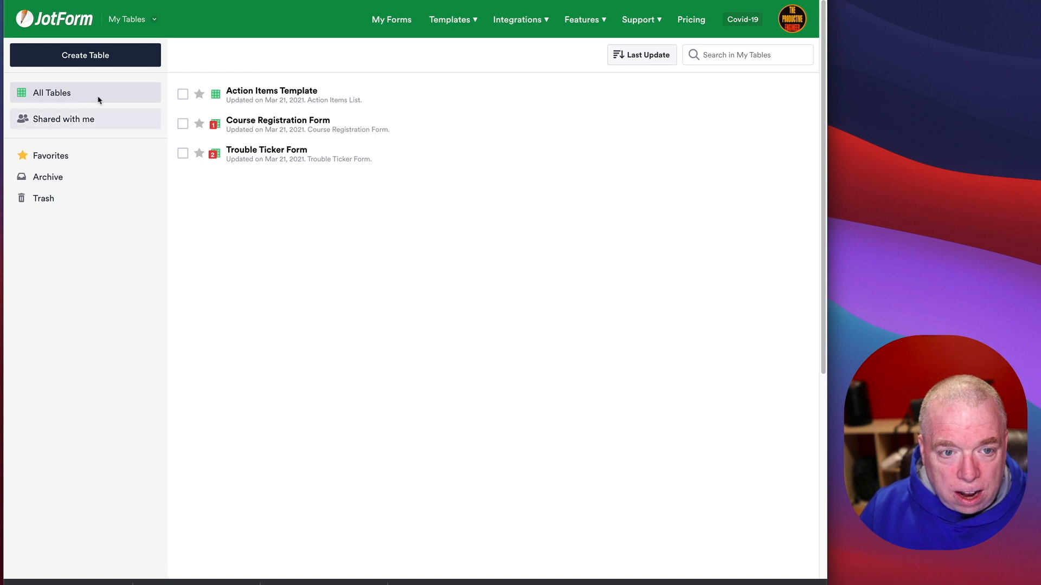
pyautogui.click(105, 56)
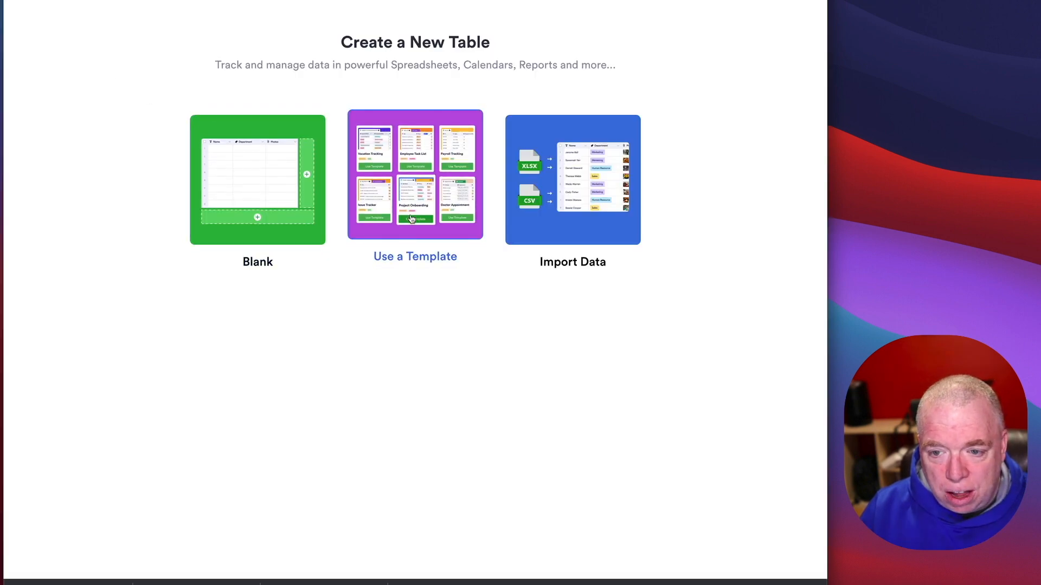
pyautogui.click(254, 215)
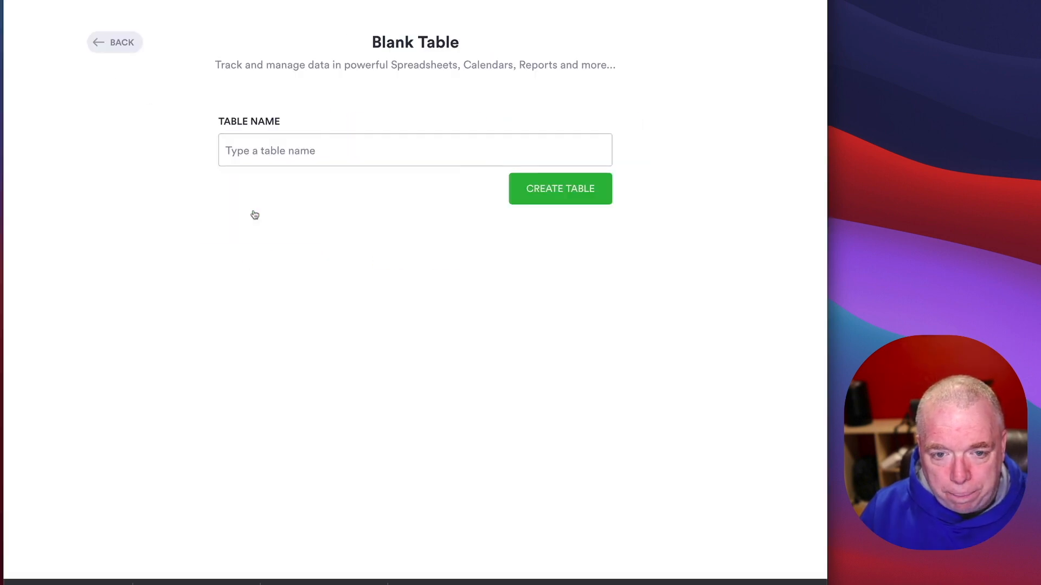
pyautogui.click(271, 145)
pyautogui.write('Samp')
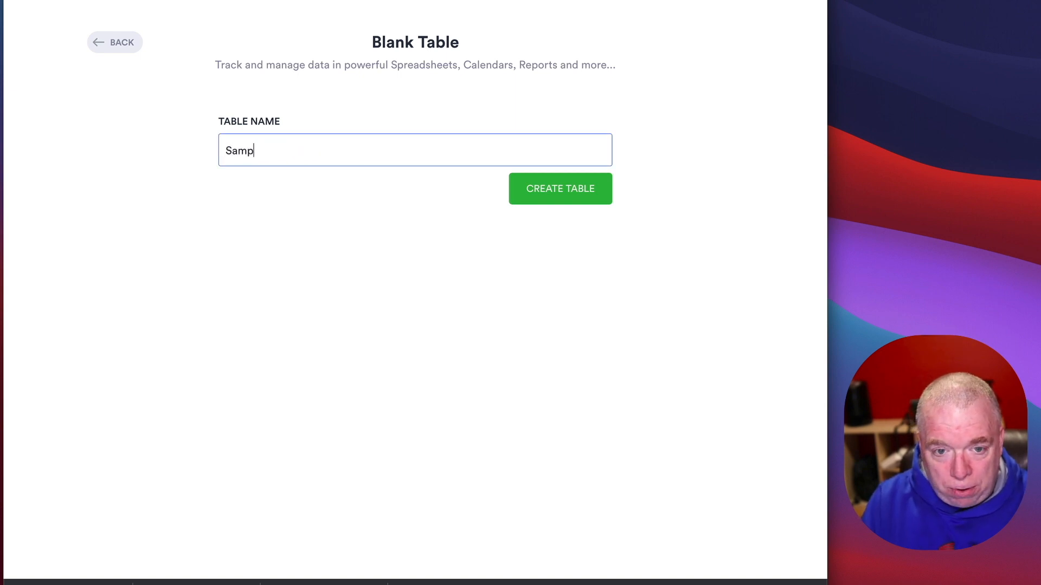
pyautogui.write('le Table 1')
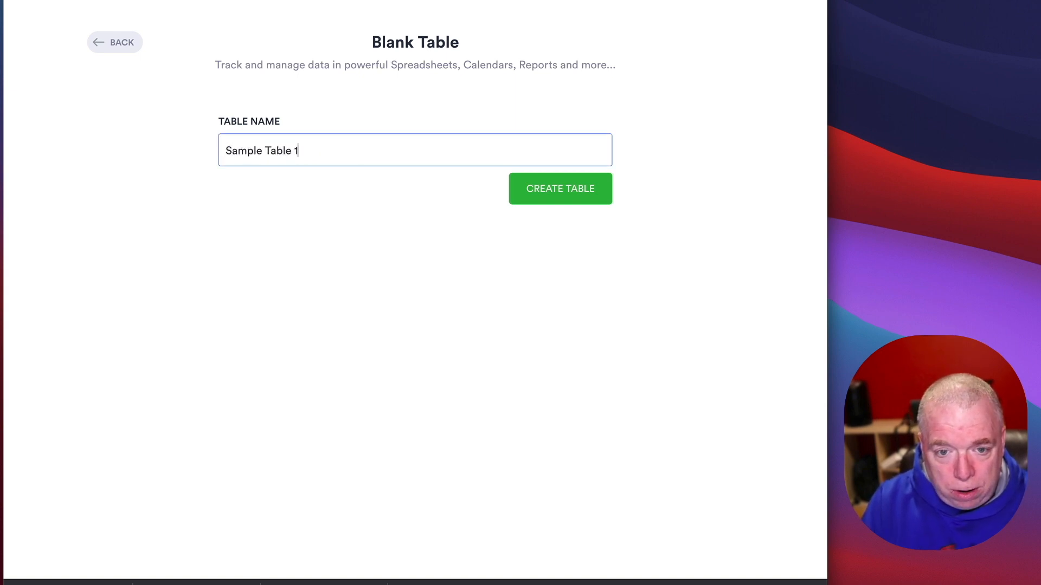
pyautogui.click(525, 192)
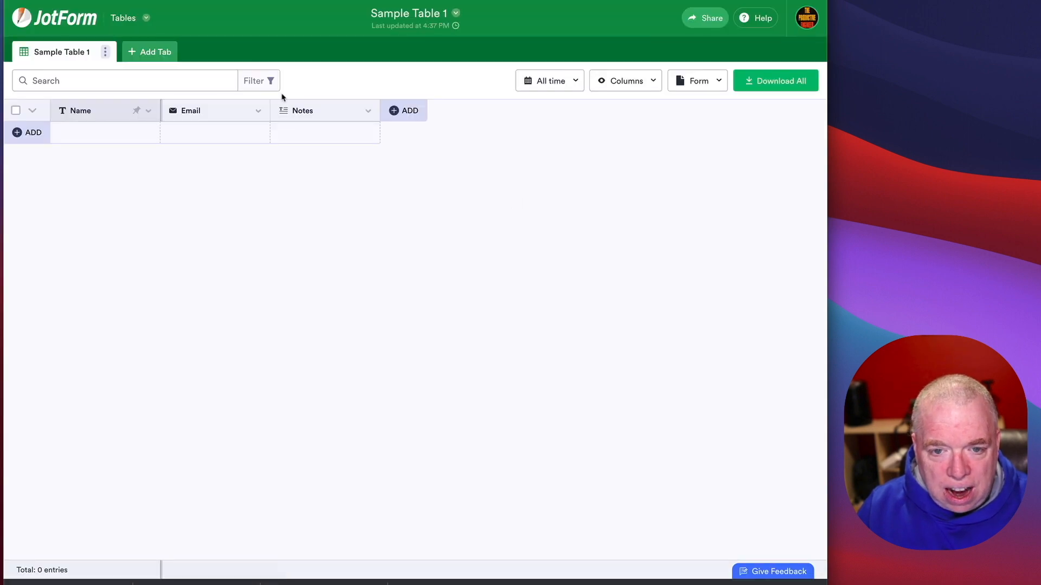
# Step: Rename the Name column to 'First name' and add an empty row
pyautogui.click(147, 113)
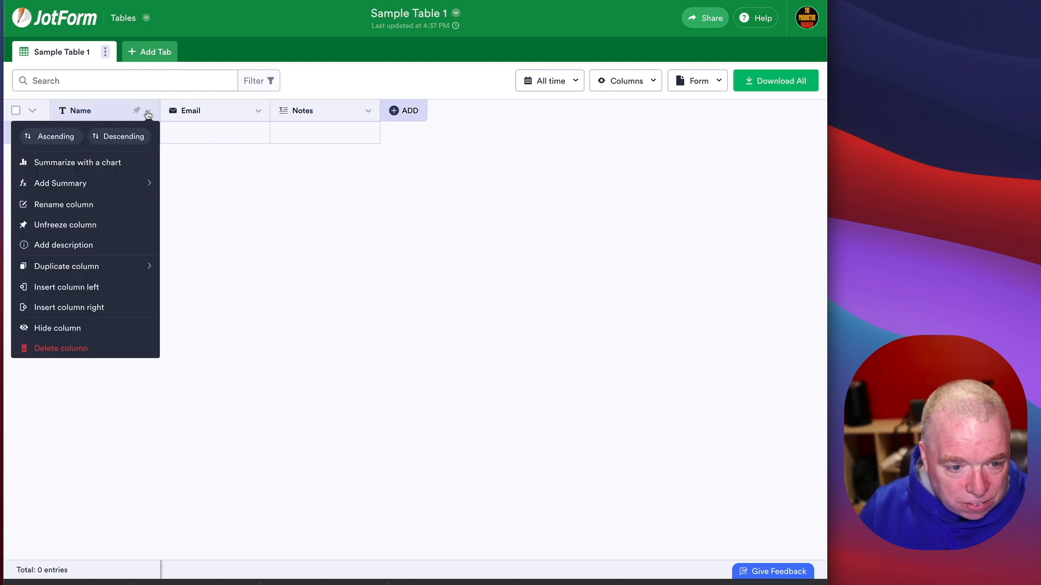
pyautogui.click(112, 206)
pyautogui.press('BackSpace')
pyautogui.press('BackSpace')
pyautogui.press('BackSpace')
pyautogui.press('BackSpace')
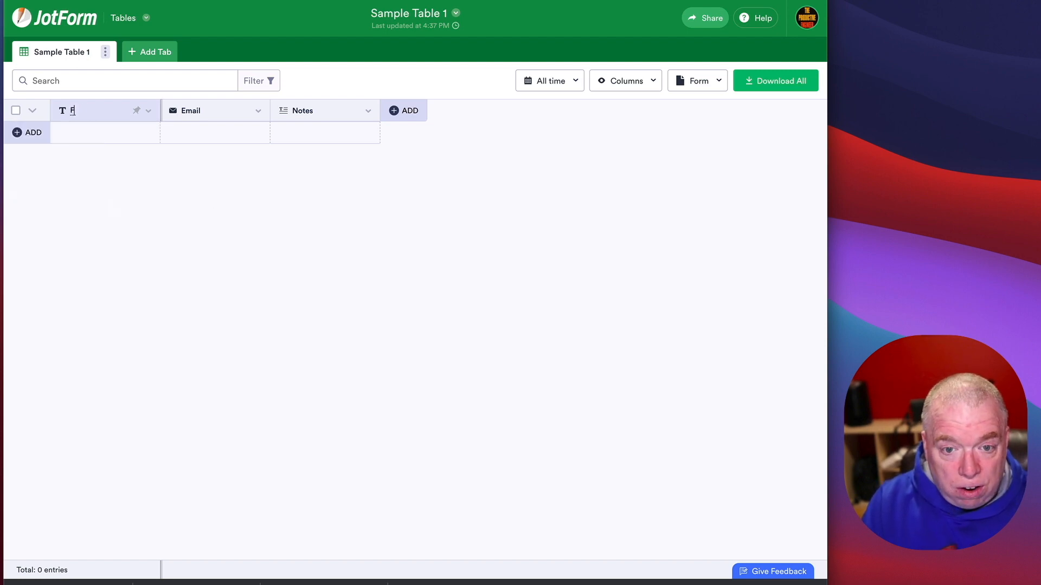
pyautogui.write('Fisrtr')
pyautogui.press('BackSpace')
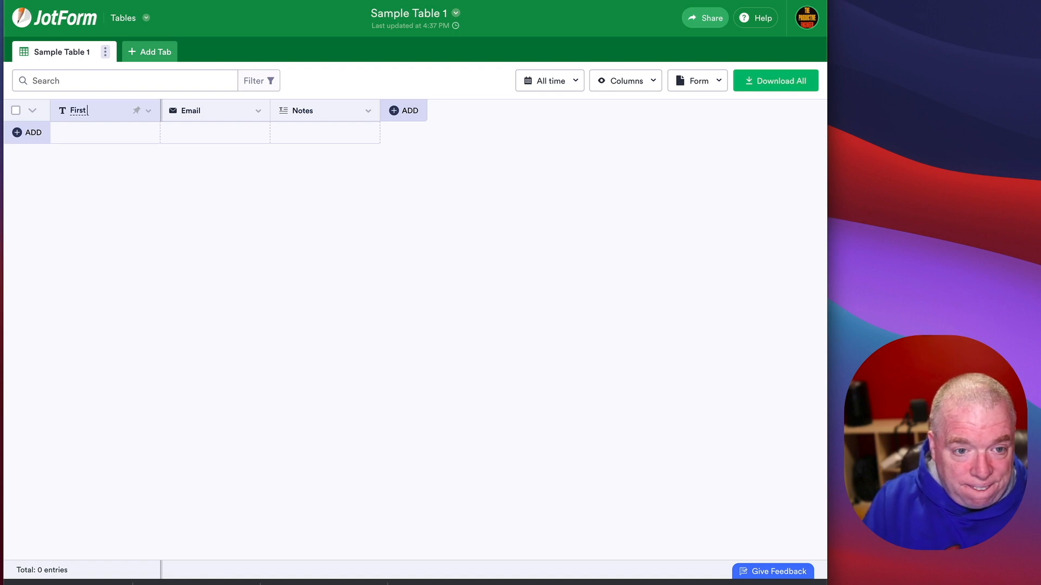
pyautogui.write('name')
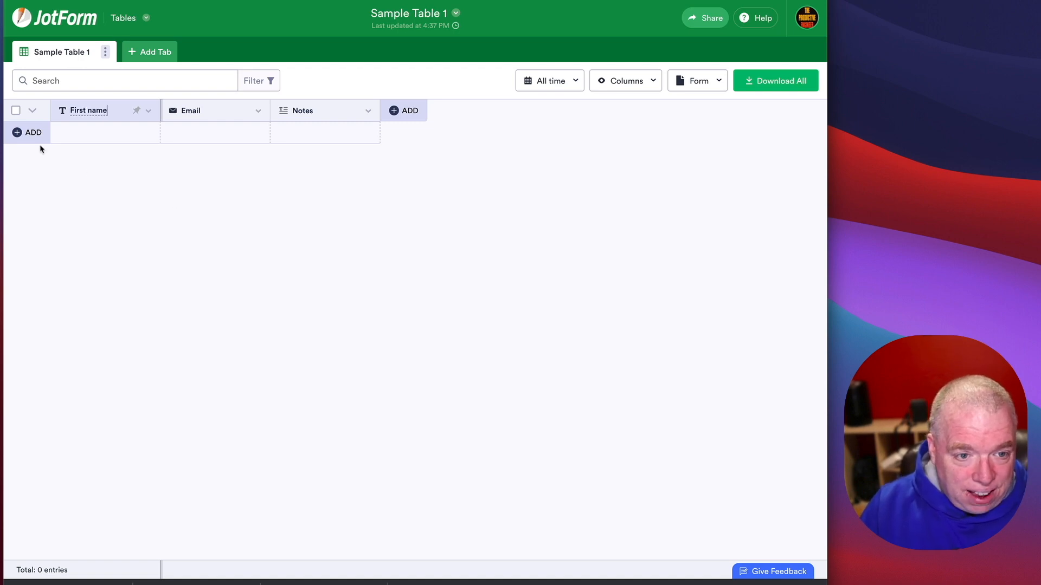
pyautogui.click(31, 135)
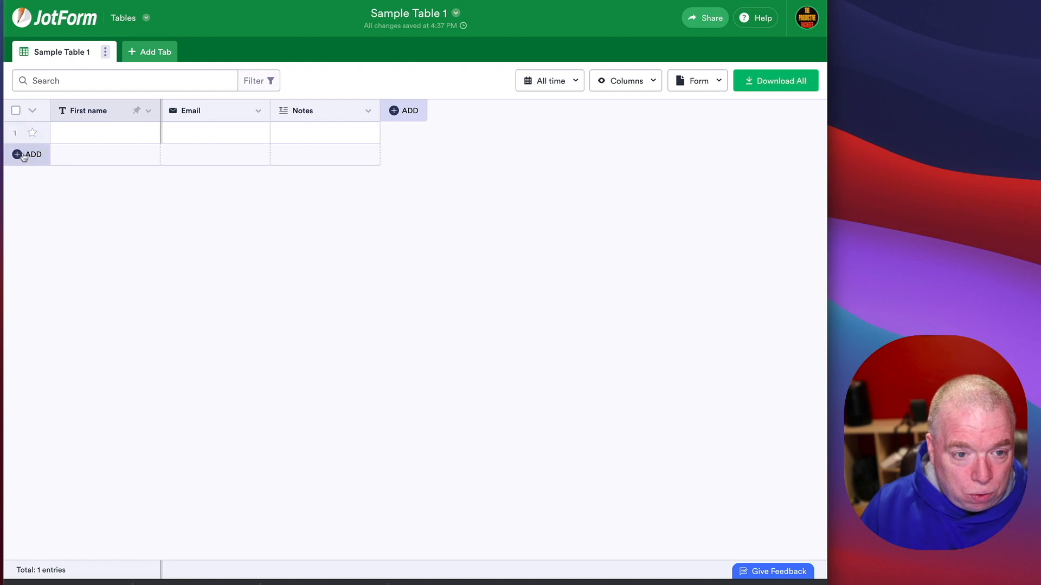
# Step: Add a Short Text column 'Last Name' and move it right after First name
pyautogui.click(406, 111)
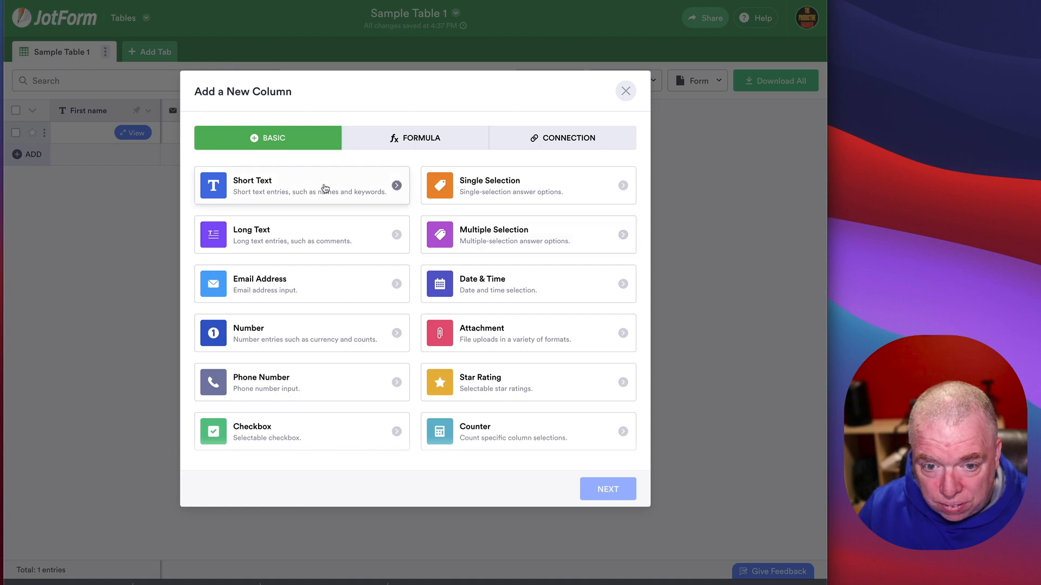
pyautogui.click(325, 189)
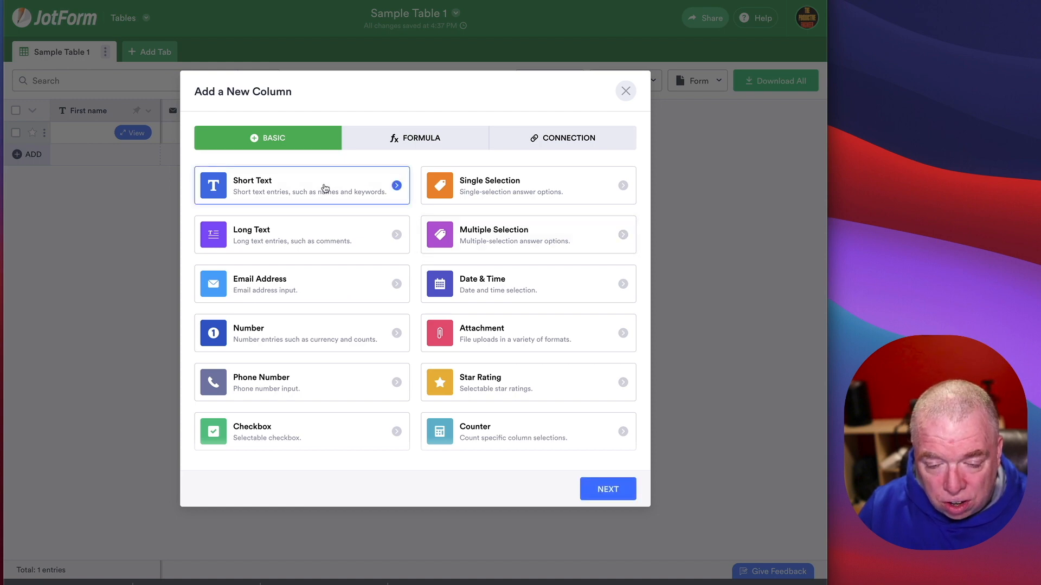
pyautogui.click(608, 489)
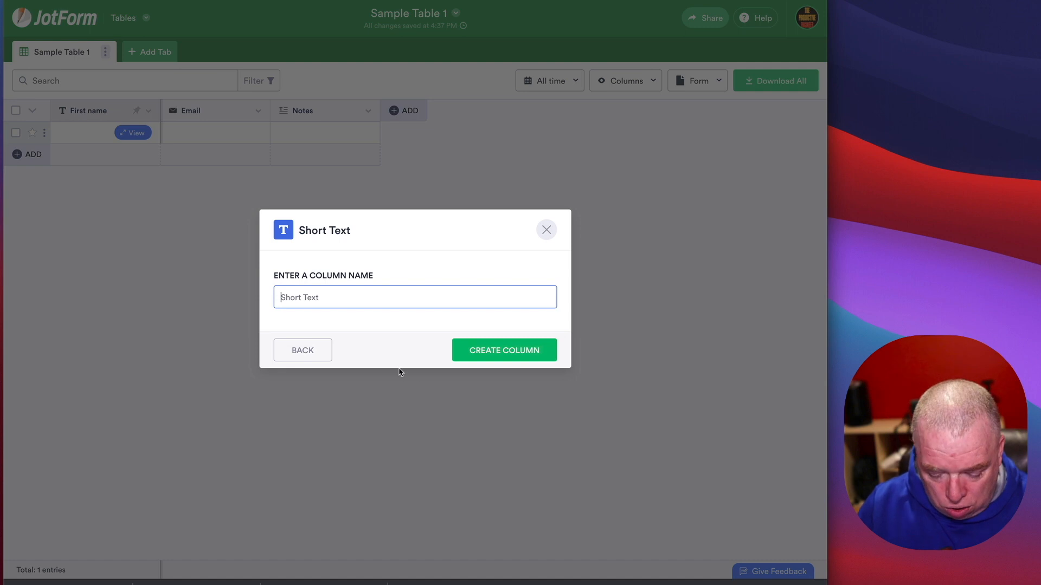
pyautogui.write('Last Name')
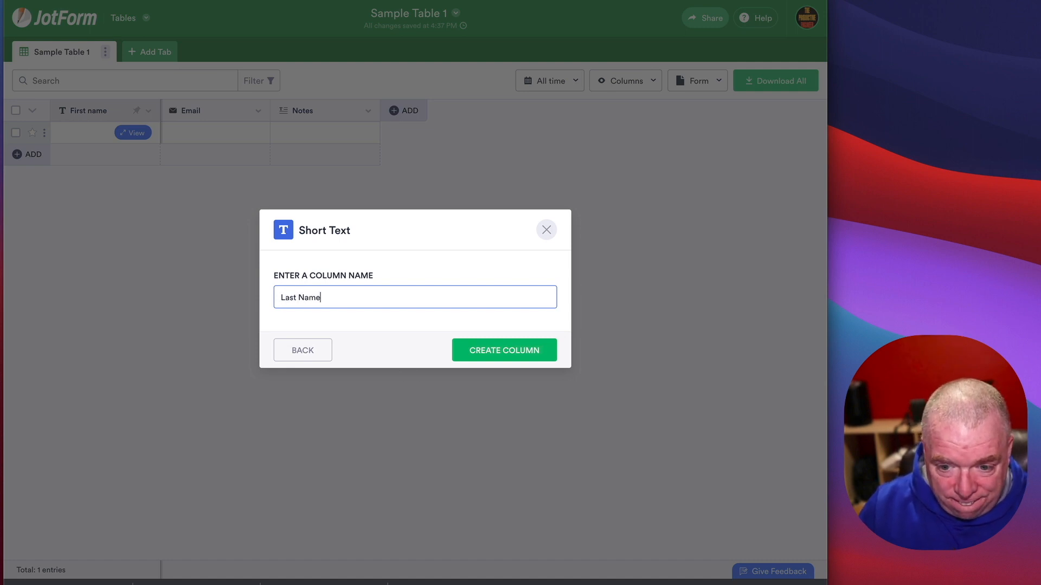
pyautogui.click(517, 355)
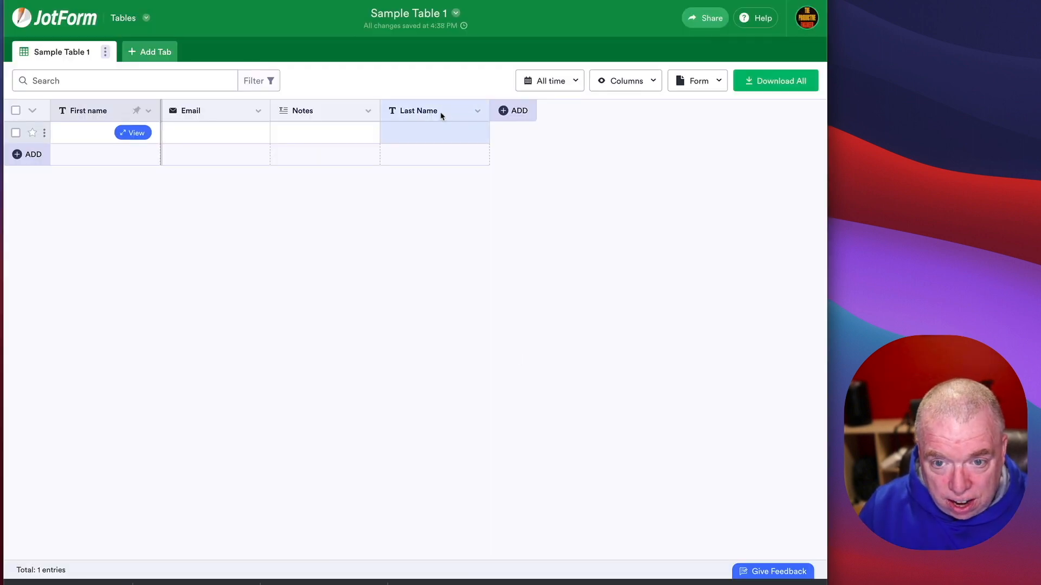
pyautogui.moveTo(441, 112); pyautogui.dragTo(184, 110)
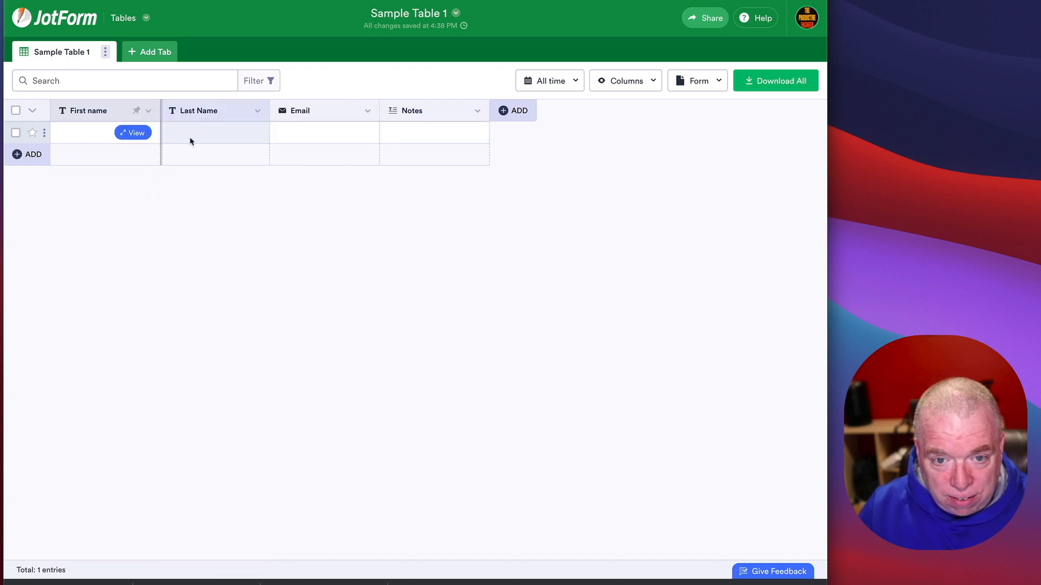
# Step: Delete the Notes column and its data
pyautogui.click(477, 111)
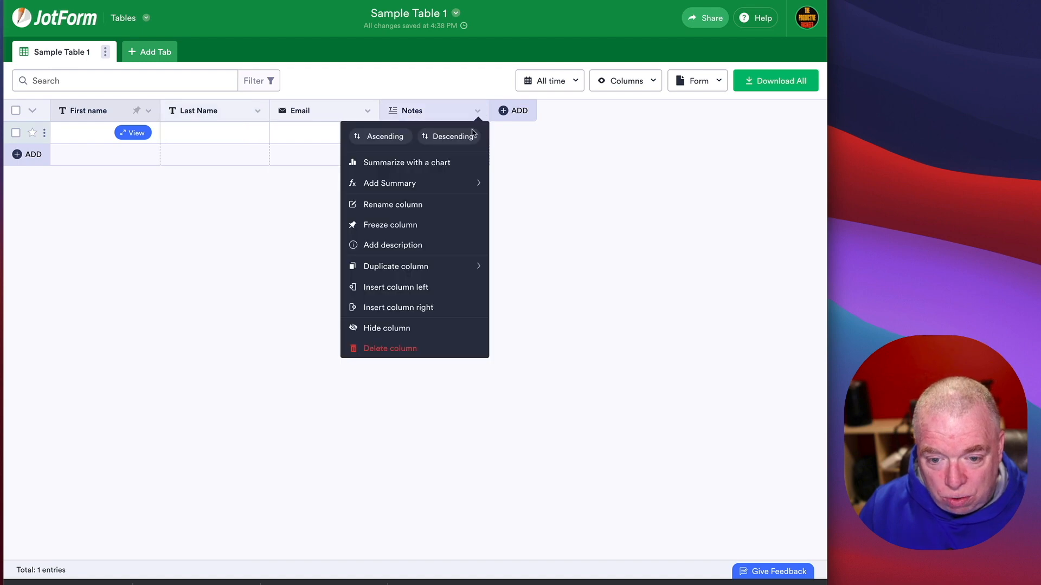
pyautogui.click(423, 348)
pyautogui.click(475, 253)
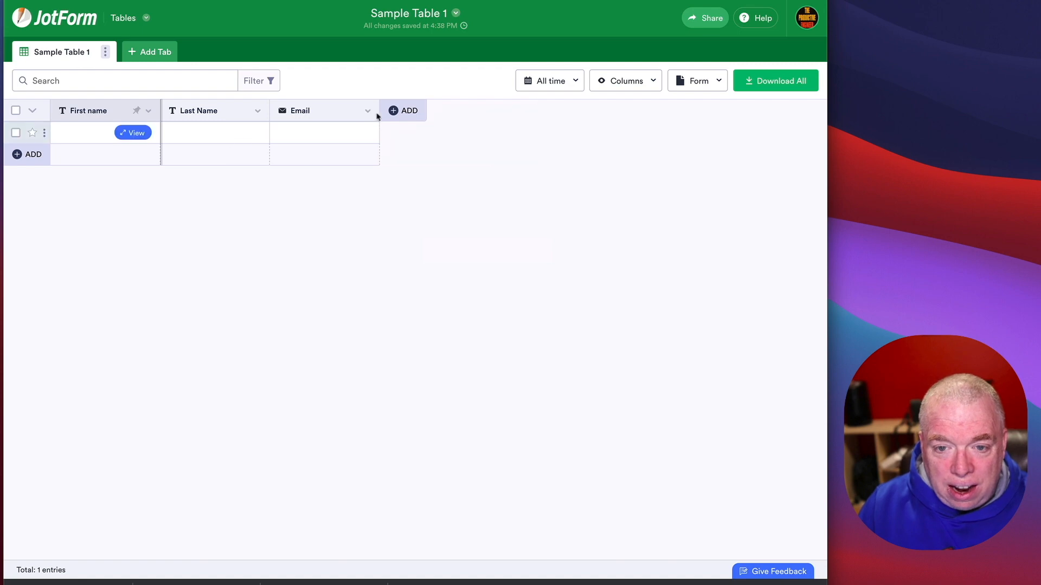
pyautogui.click(393, 111)
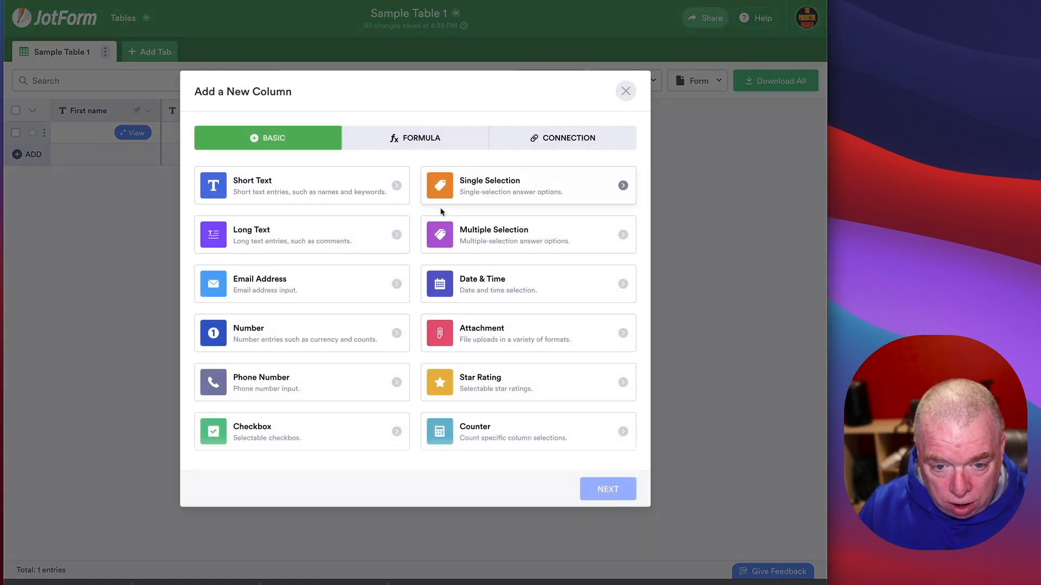
pyautogui.click(350, 379)
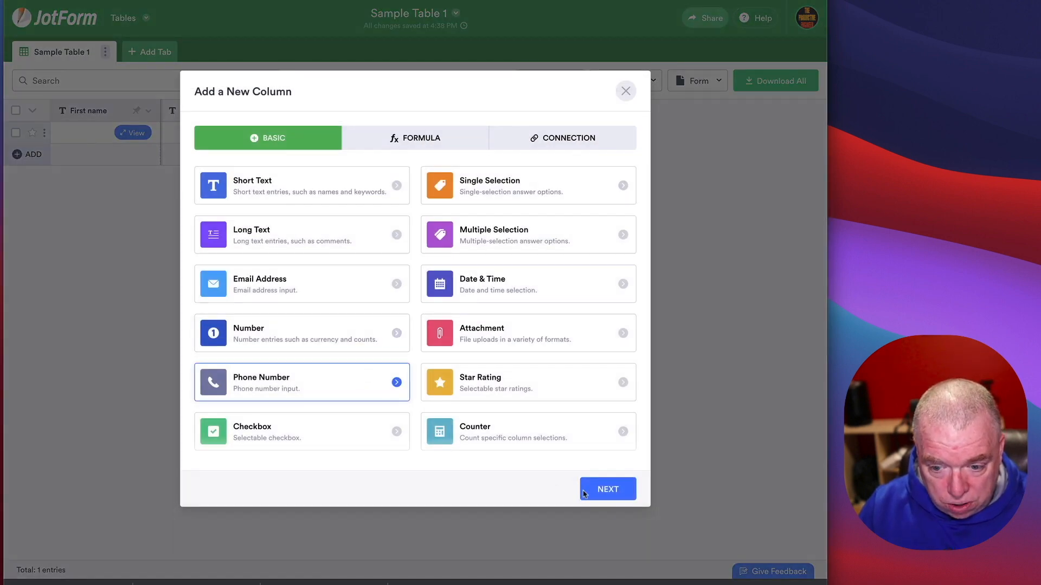
pyautogui.click(591, 489)
pyautogui.write('Mob')
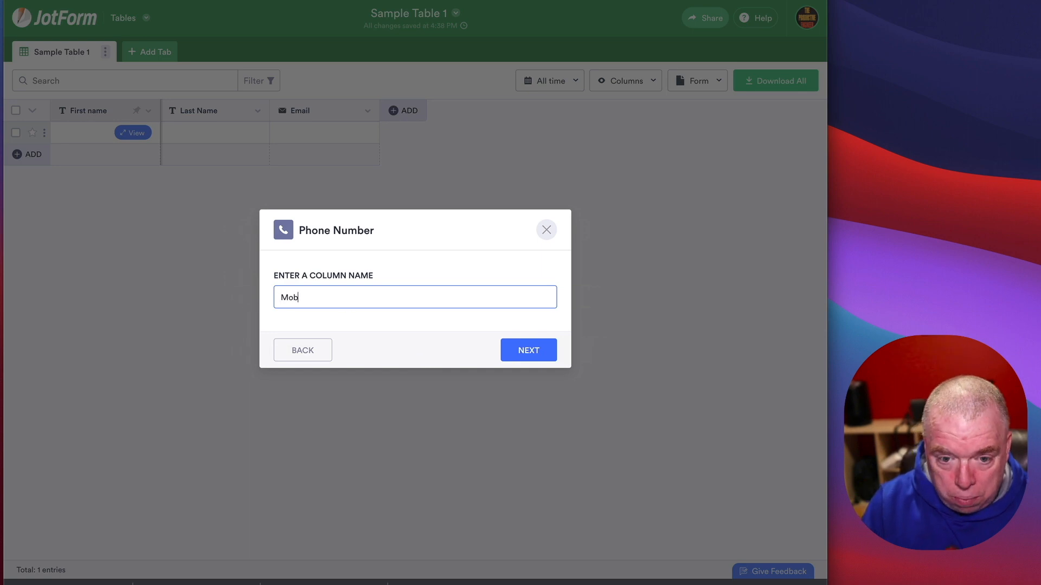
pyautogui.write('ile Number')
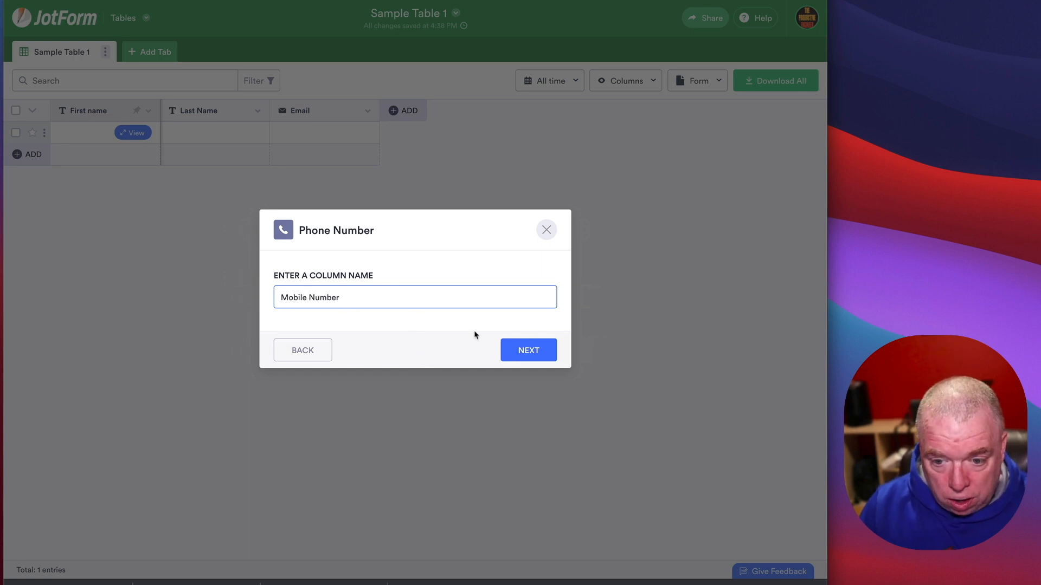
pyautogui.click(512, 350)
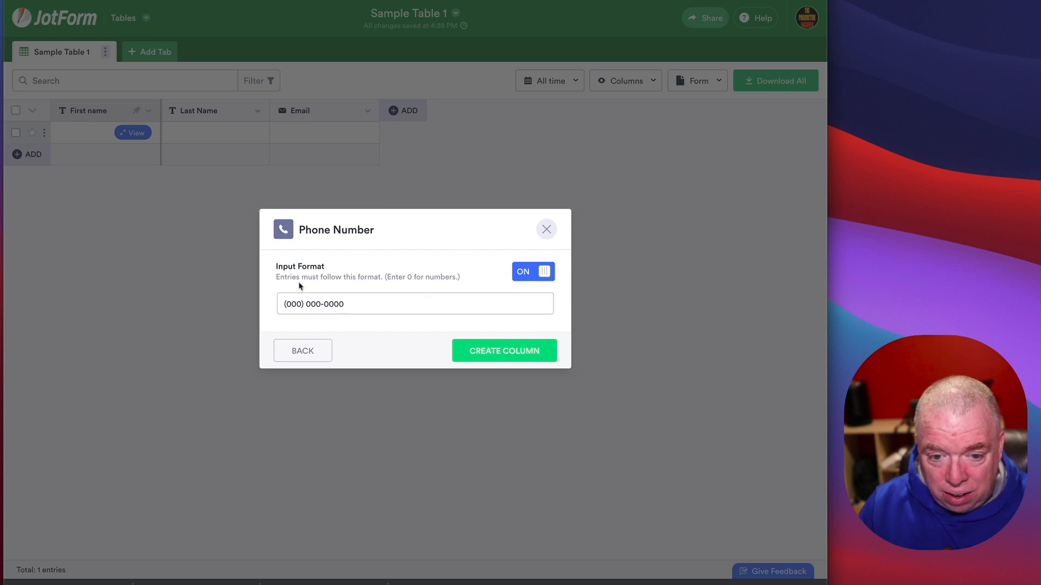
pyautogui.click(530, 277)
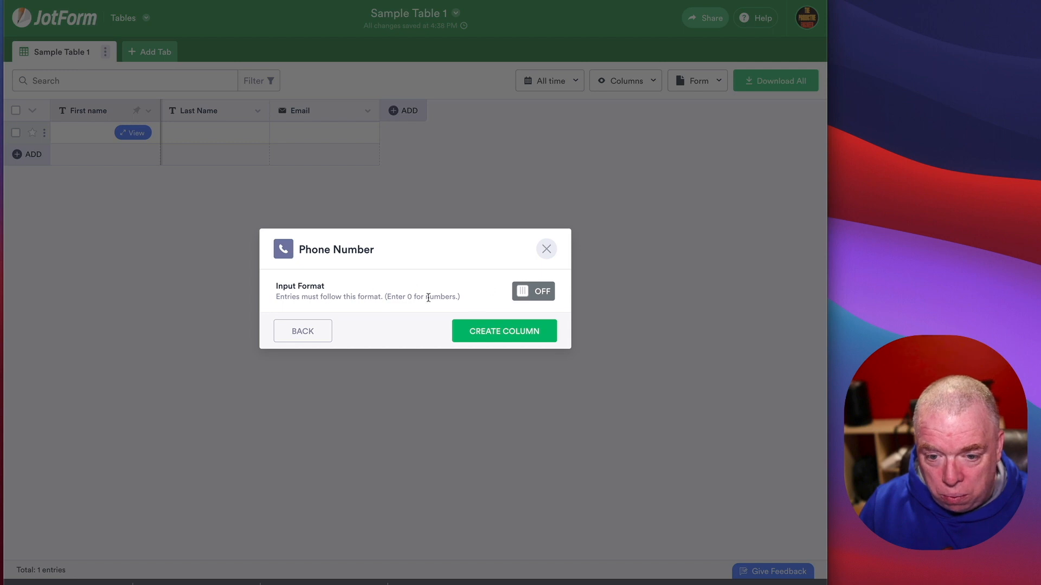
pyautogui.click(524, 296)
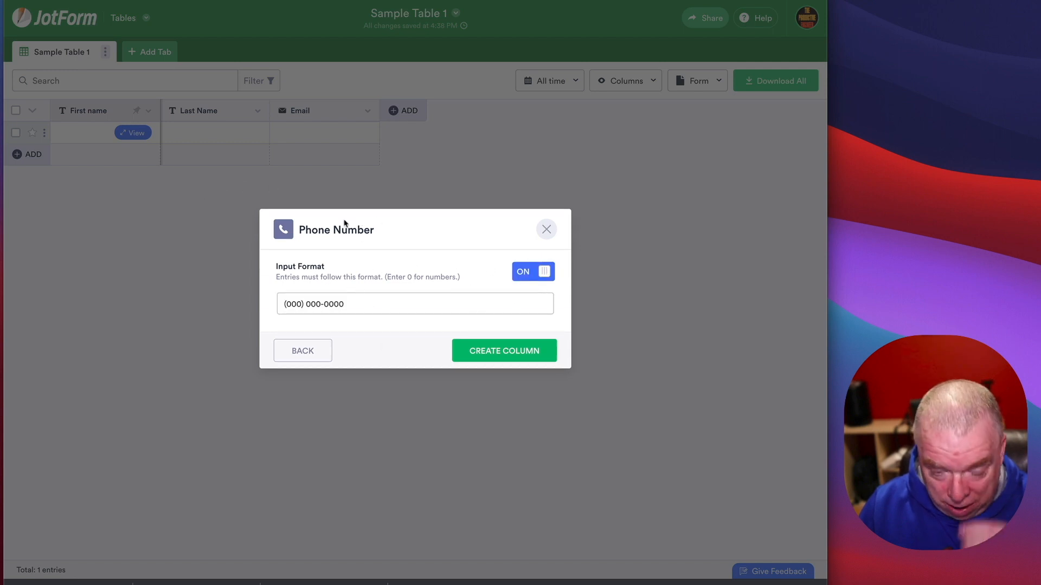
pyautogui.click(491, 355)
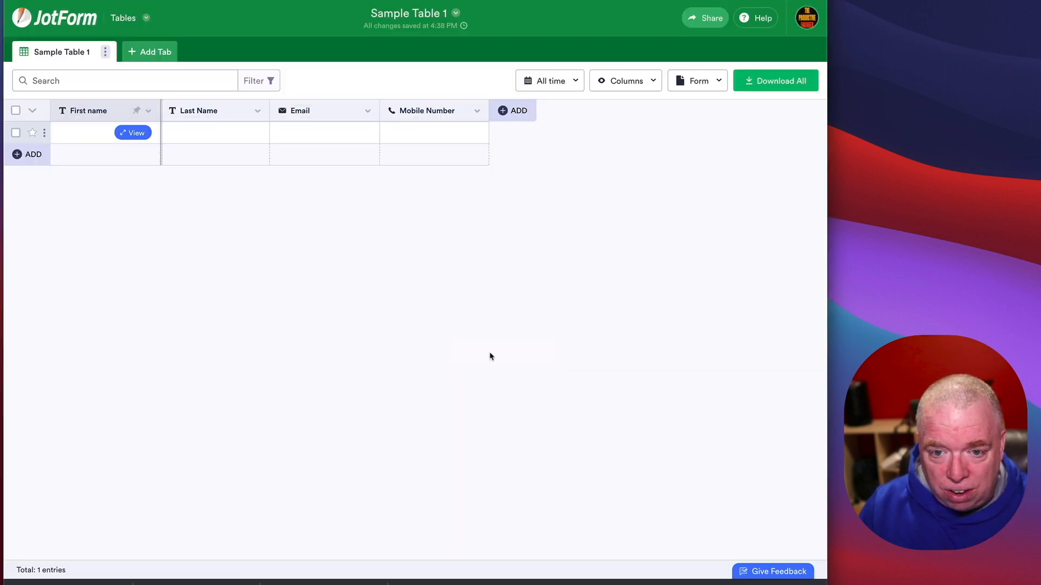
# Step: Add a Star Rating column to the table
pyautogui.click(516, 111)
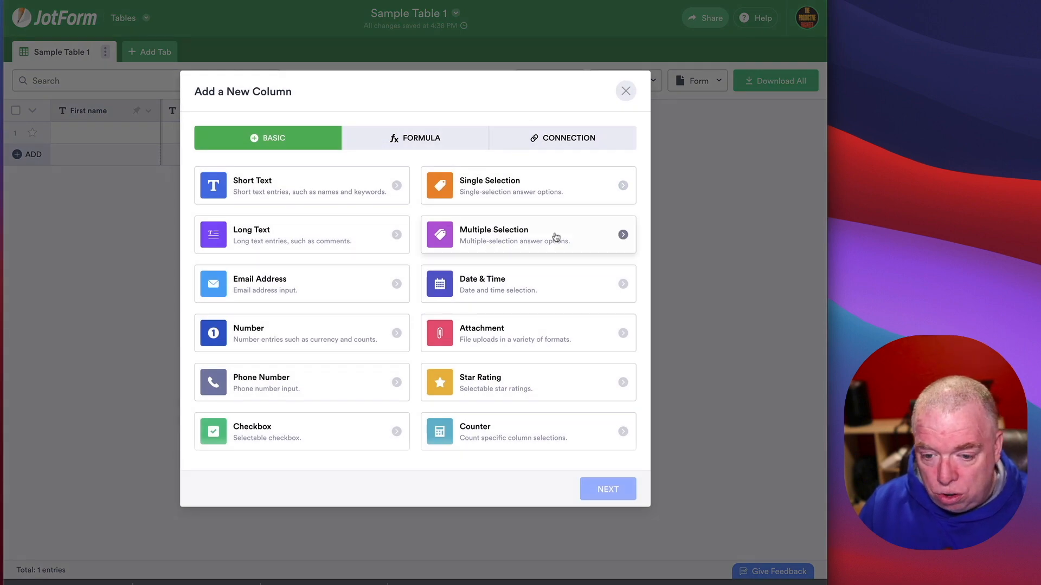
pyautogui.click(580, 388)
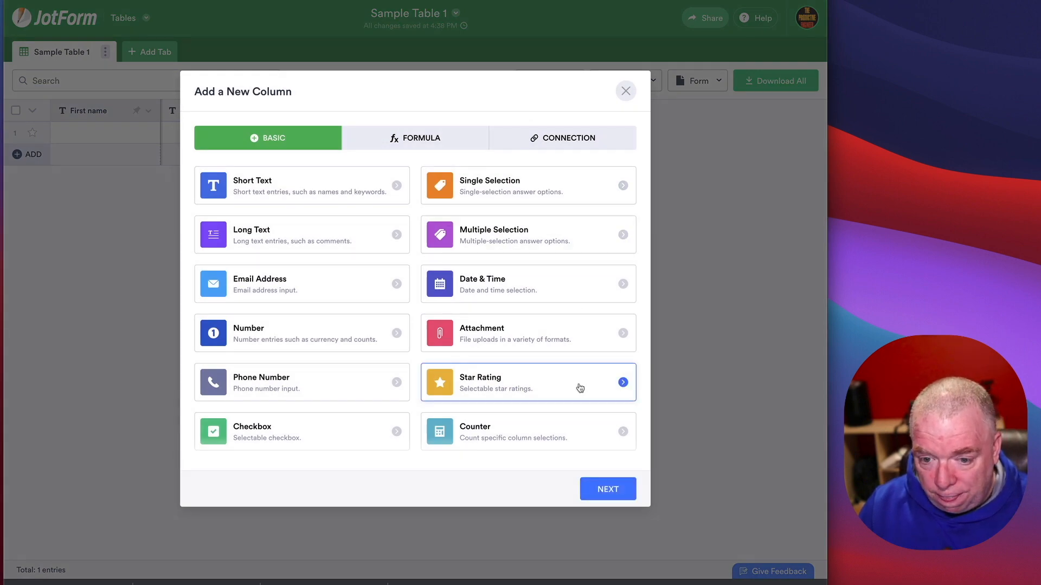
pyautogui.click(600, 492)
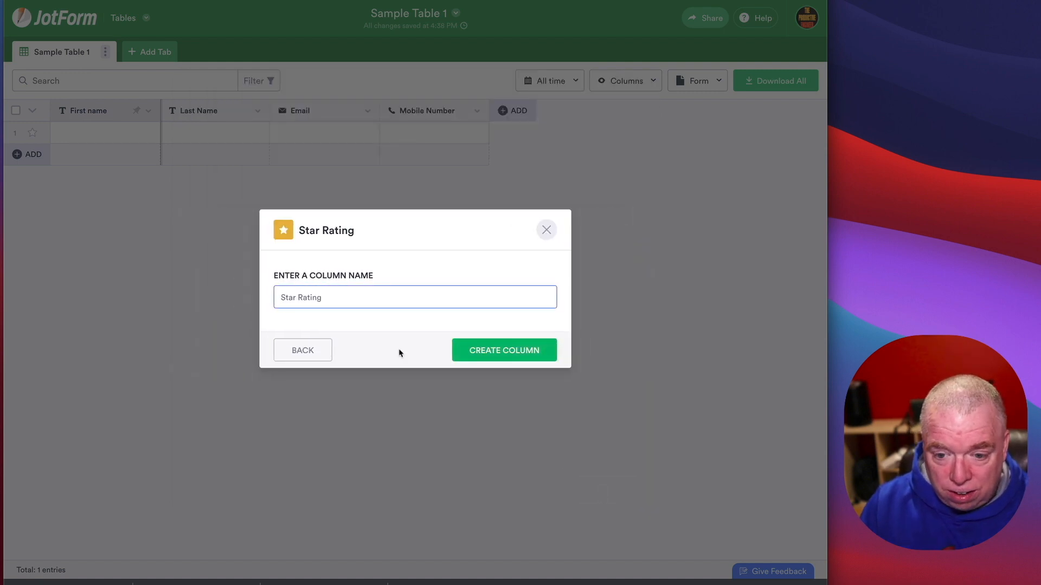
pyautogui.click(504, 350)
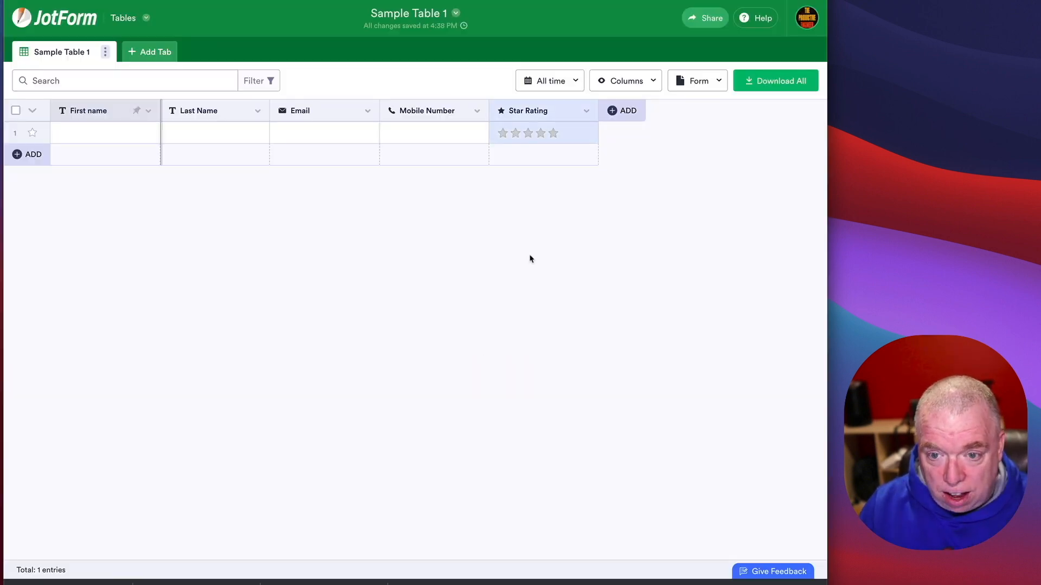
# Step: Add a 'Quantity of Items' number column with whole-number precision 1
pyautogui.click(612, 111)
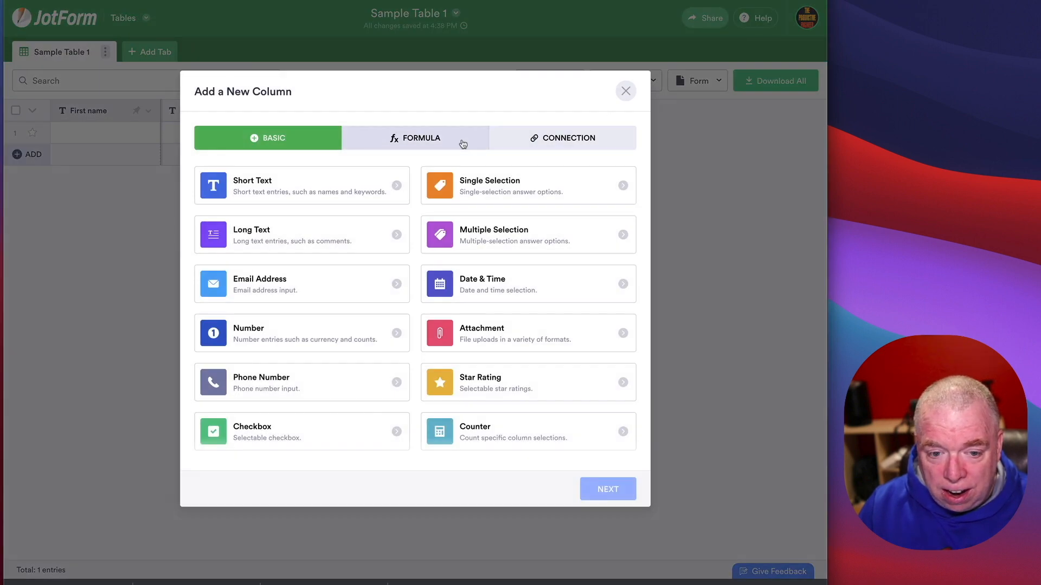
pyautogui.click(330, 342)
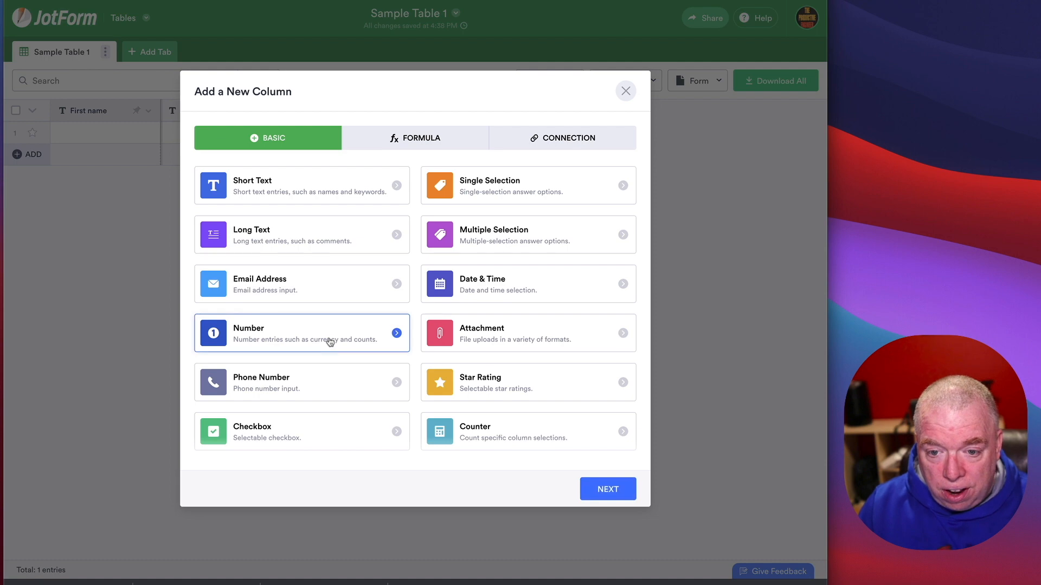
pyautogui.click(600, 491)
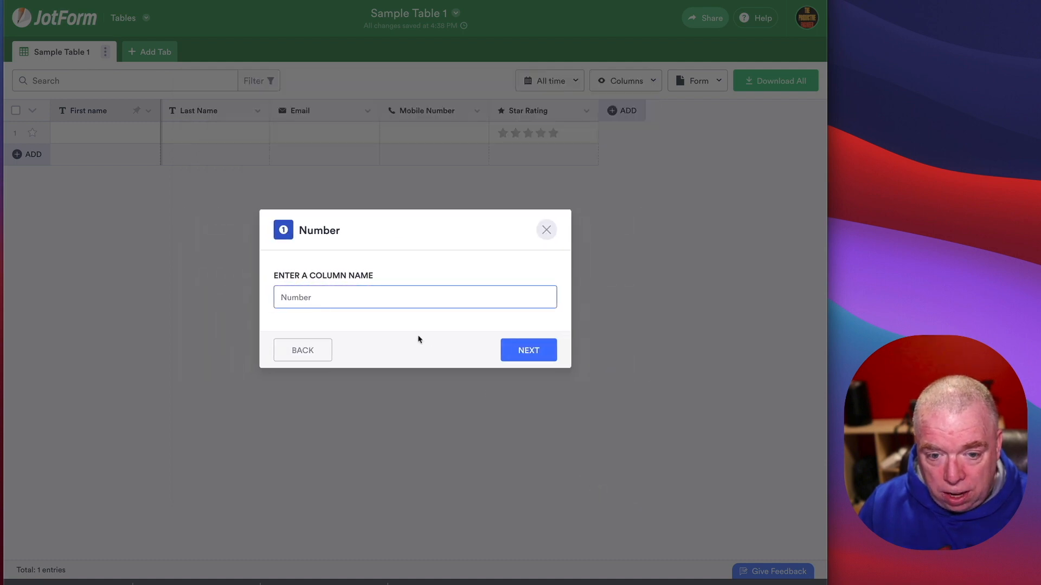
pyautogui.write('Quantity')
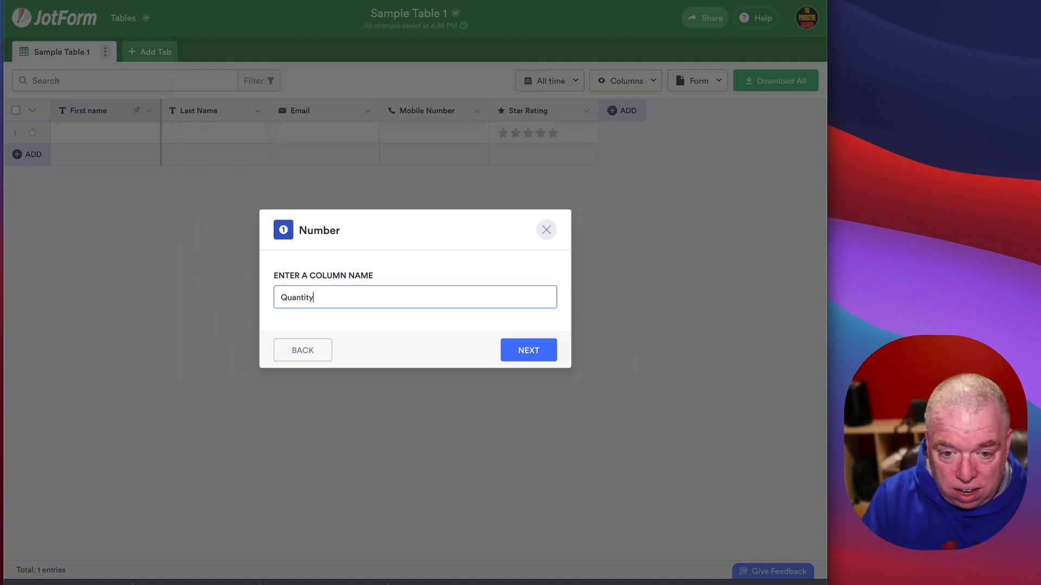
pyautogui.write(' of Items')
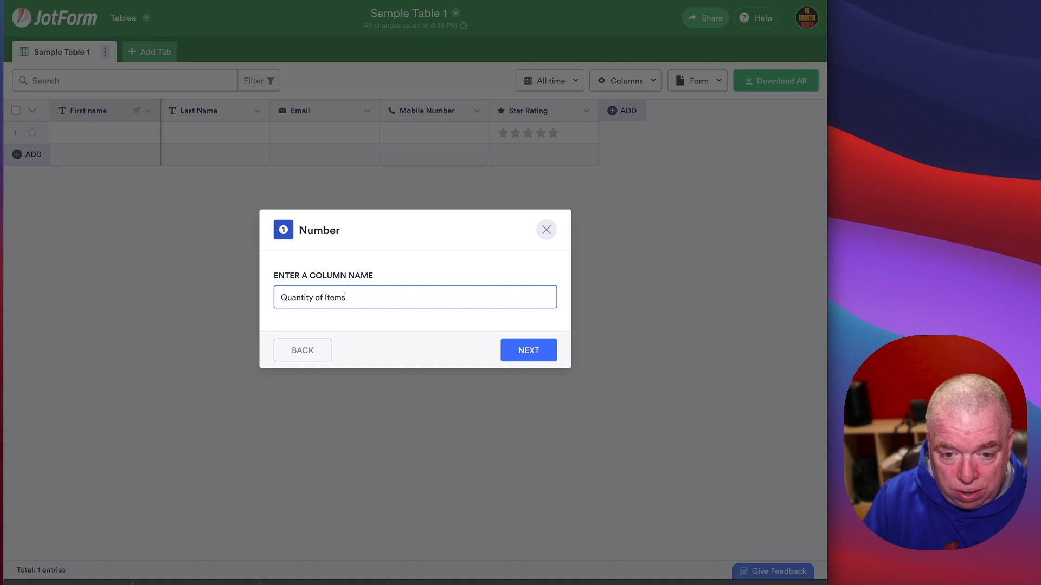
pyautogui.click(510, 355)
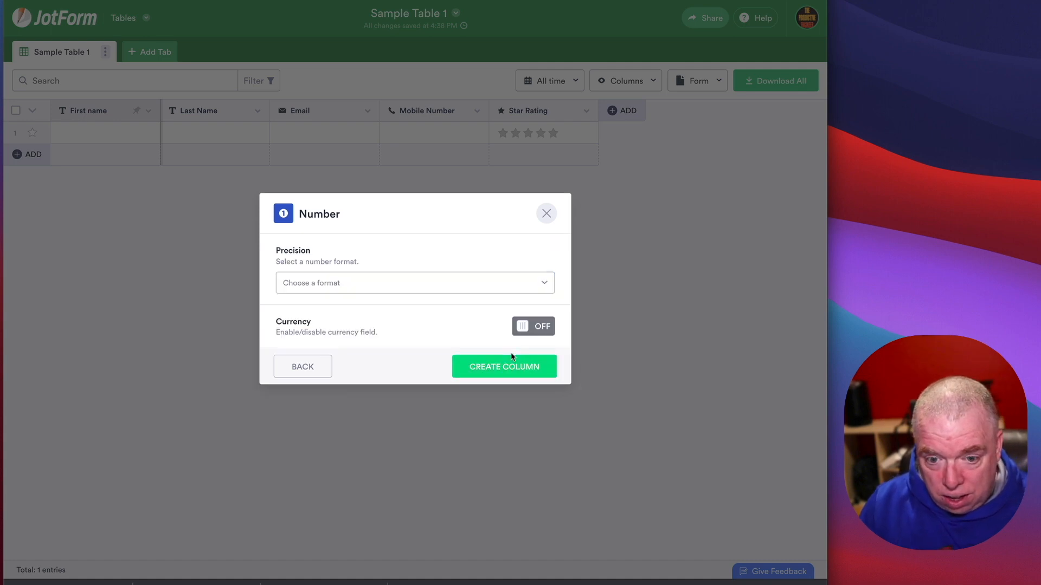
pyautogui.click(522, 290)
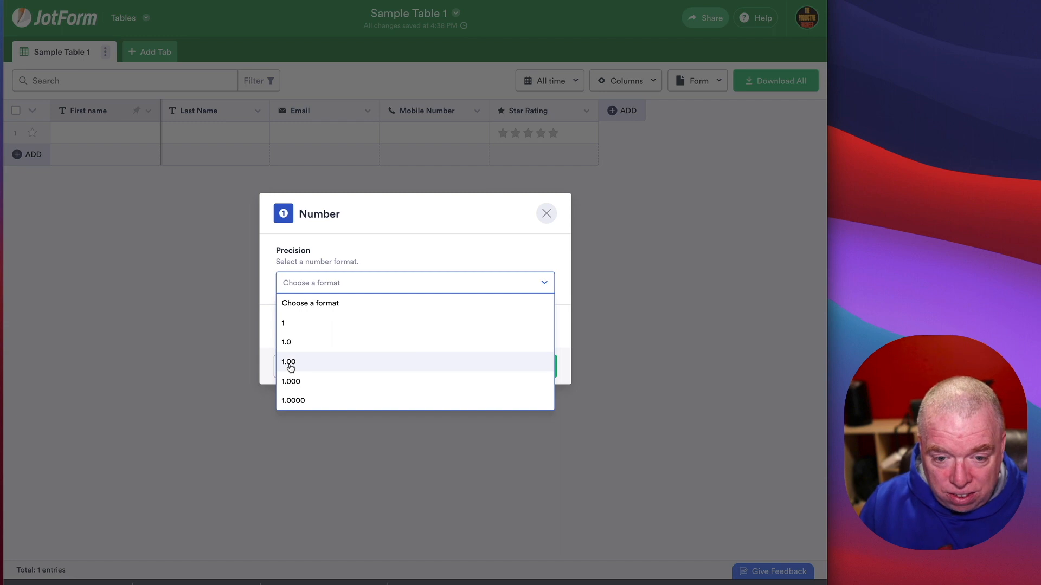
pyautogui.click(288, 325)
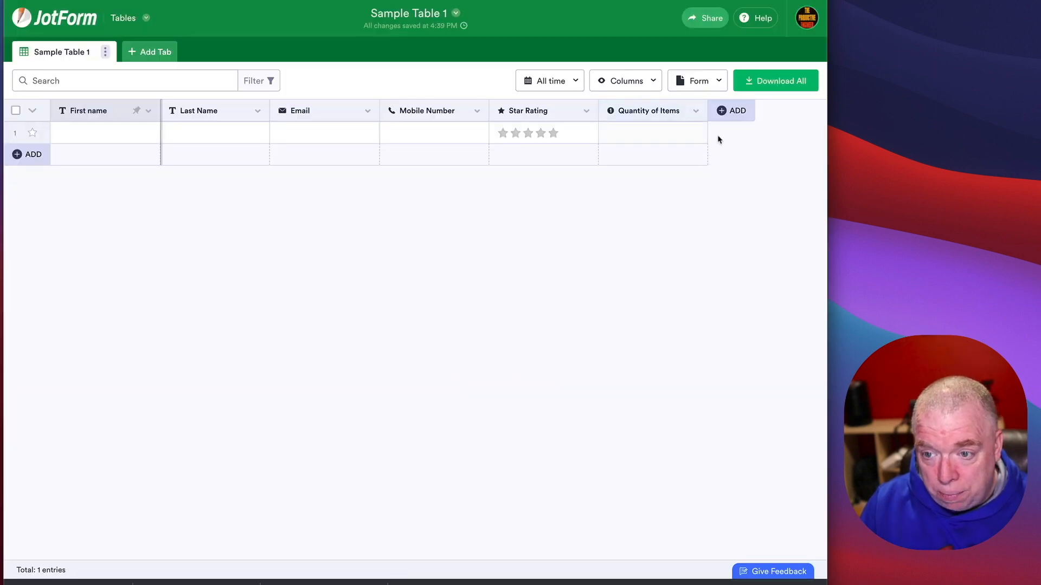
pyautogui.click(725, 118)
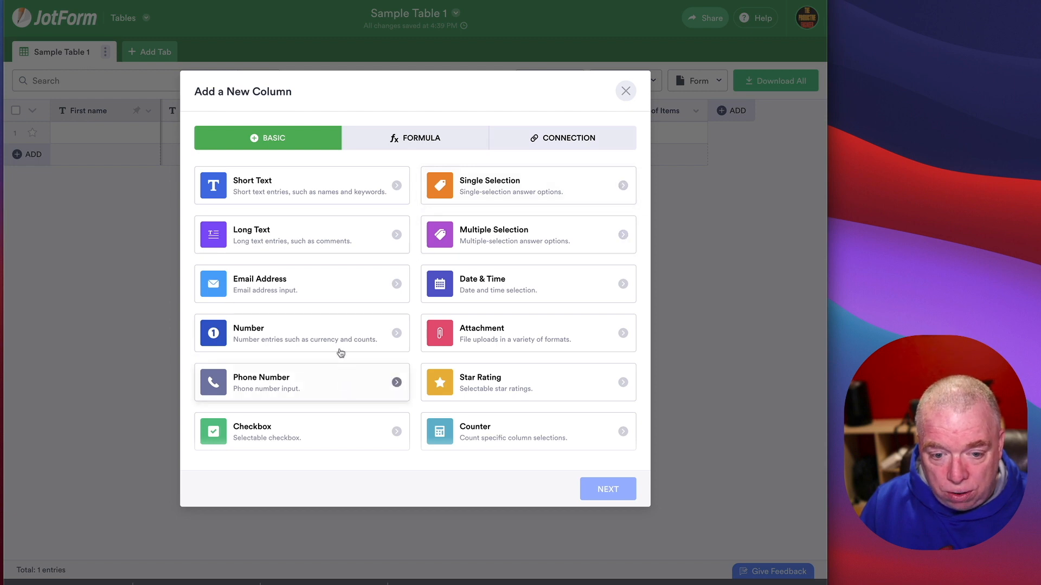
# Step: Create a 'Cost per Unit' number column with 1.00 precision in United States Dollar
pyautogui.click(340, 349)
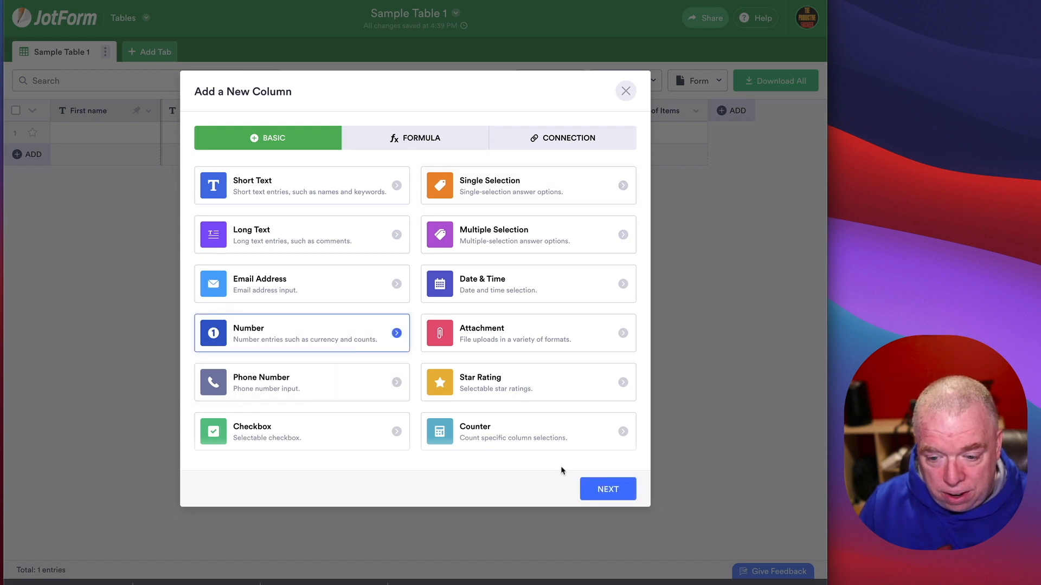
pyautogui.click(608, 489)
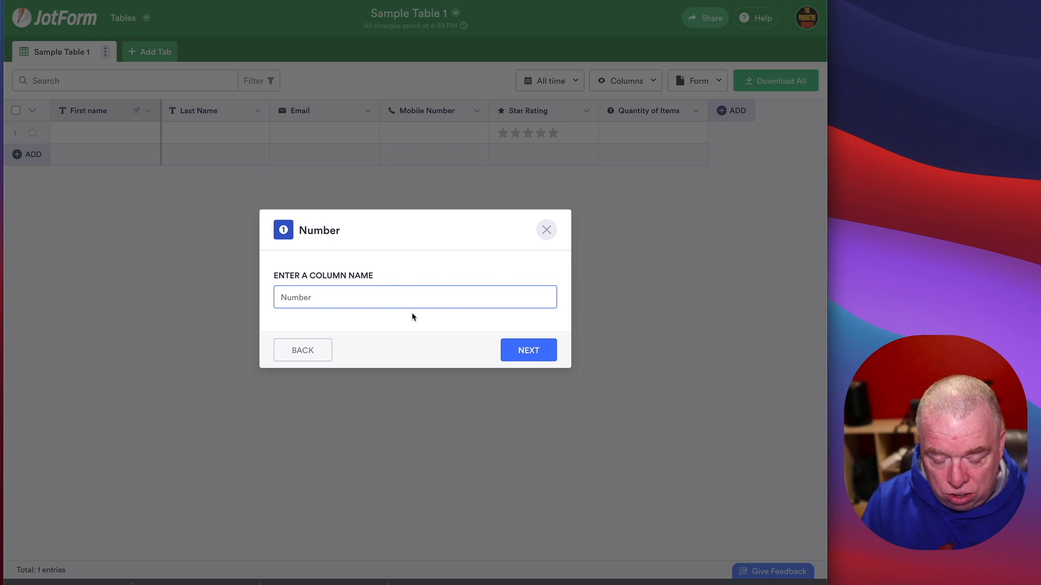
pyautogui.write('Cost per')
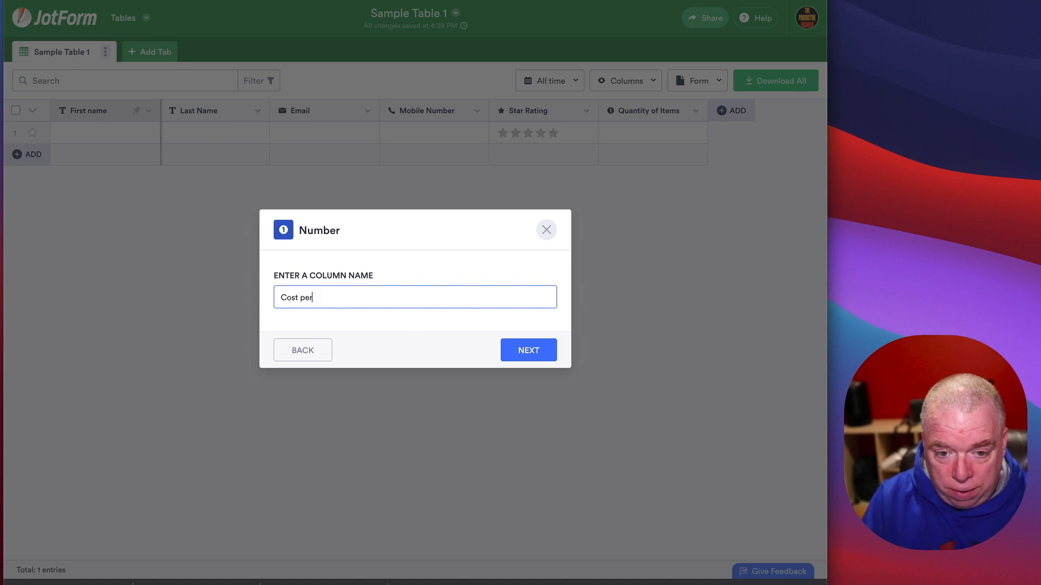
pyautogui.write(' Unit')
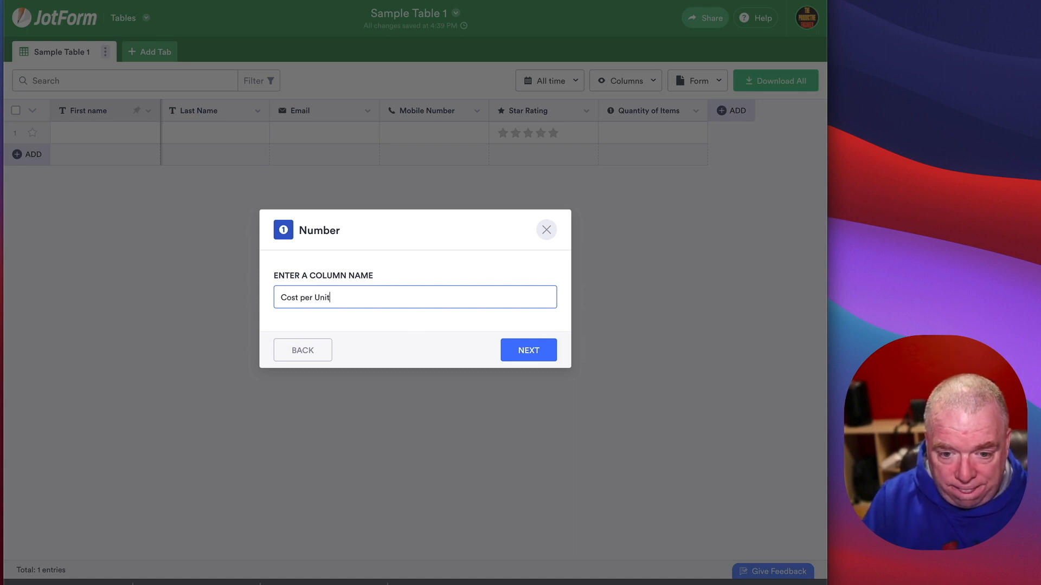
pyautogui.click(515, 350)
pyautogui.click(516, 283)
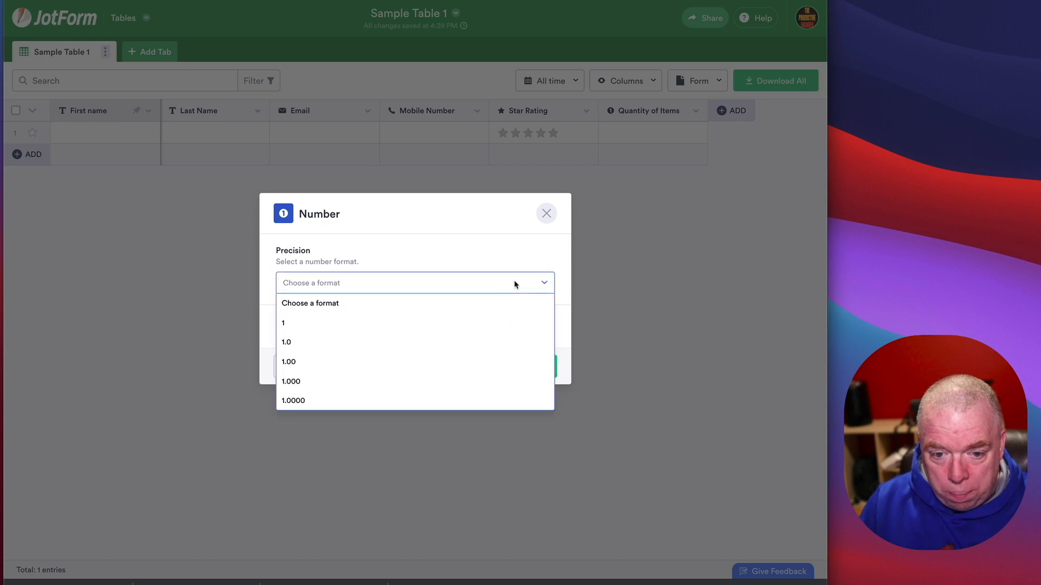
pyautogui.click(439, 361)
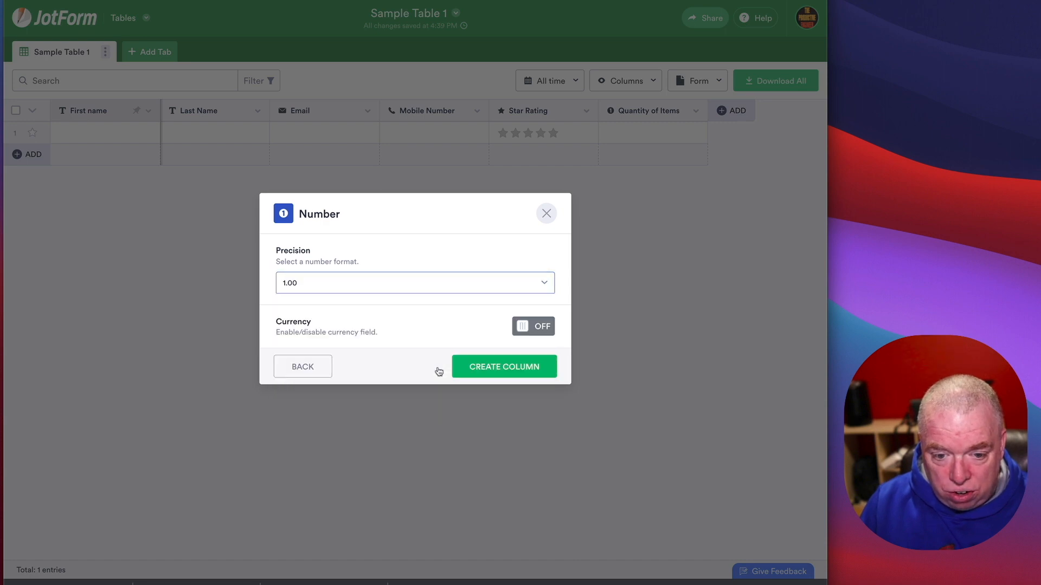
pyautogui.click(534, 331)
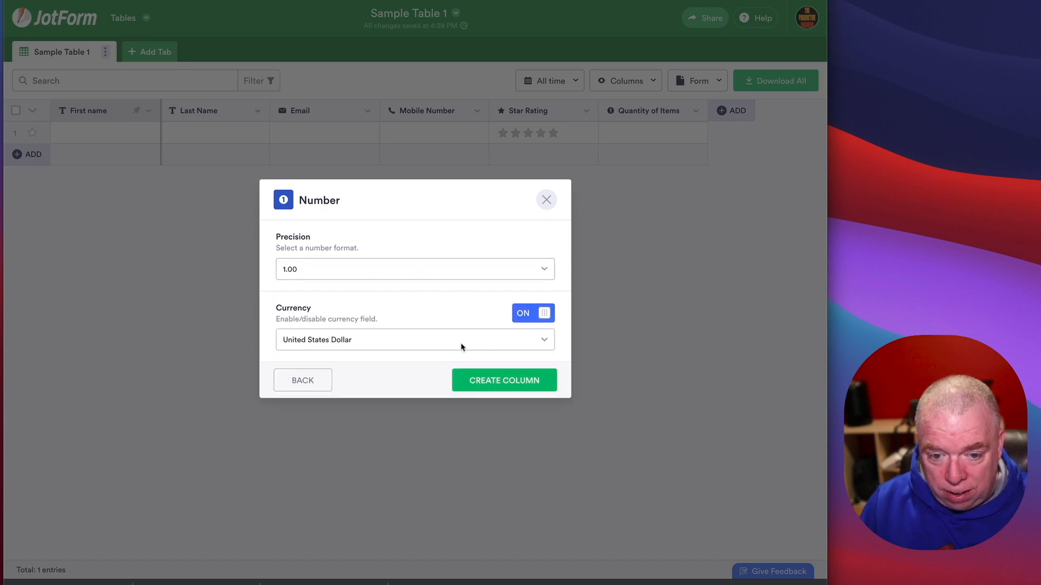
pyautogui.click(502, 347)
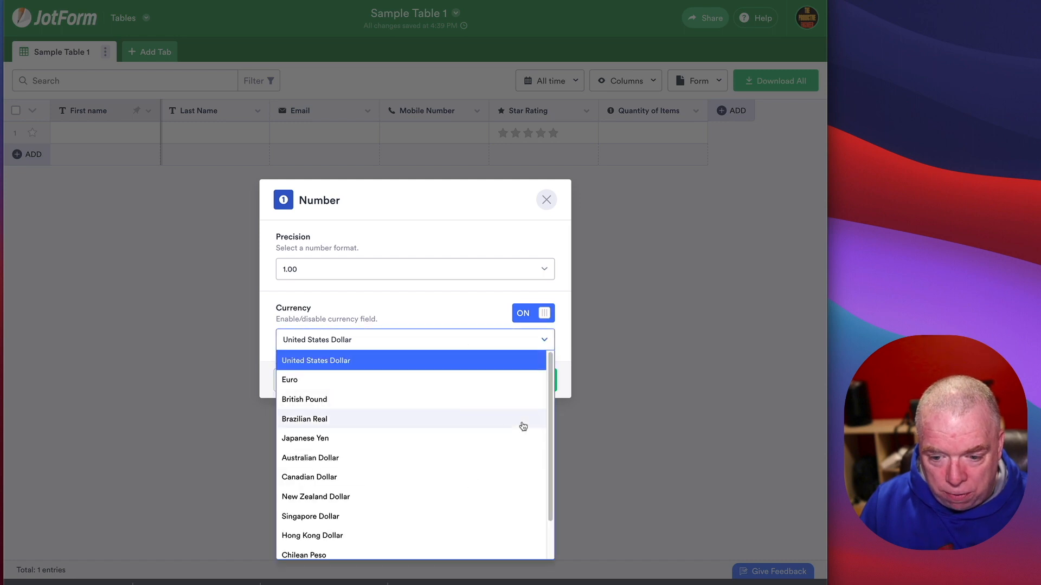
pyautogui.moveTo(551, 458); pyautogui.dragTo(553, 508)
pyautogui.scroll(5, 549, 461)
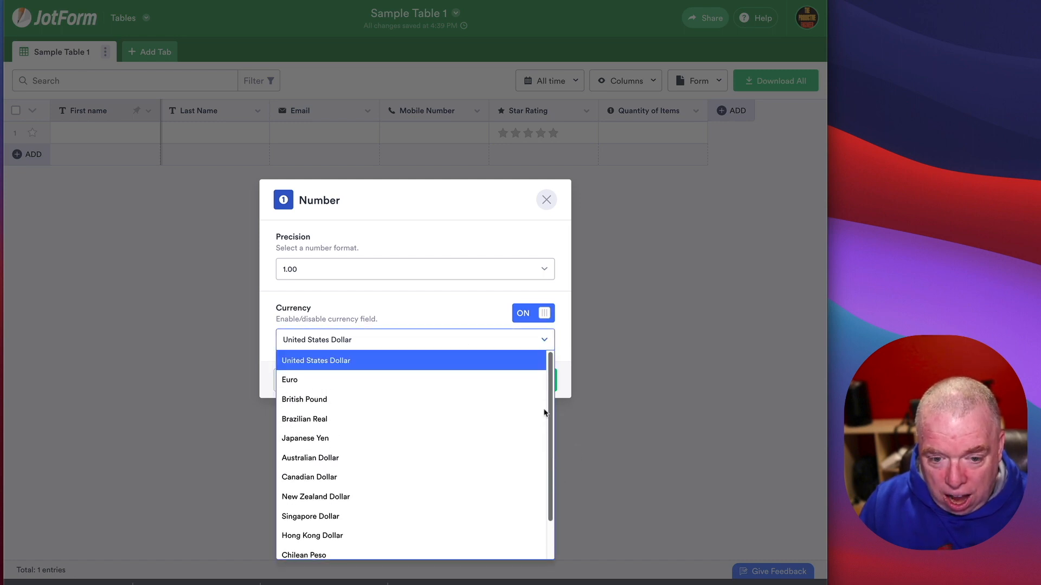
pyautogui.click(397, 363)
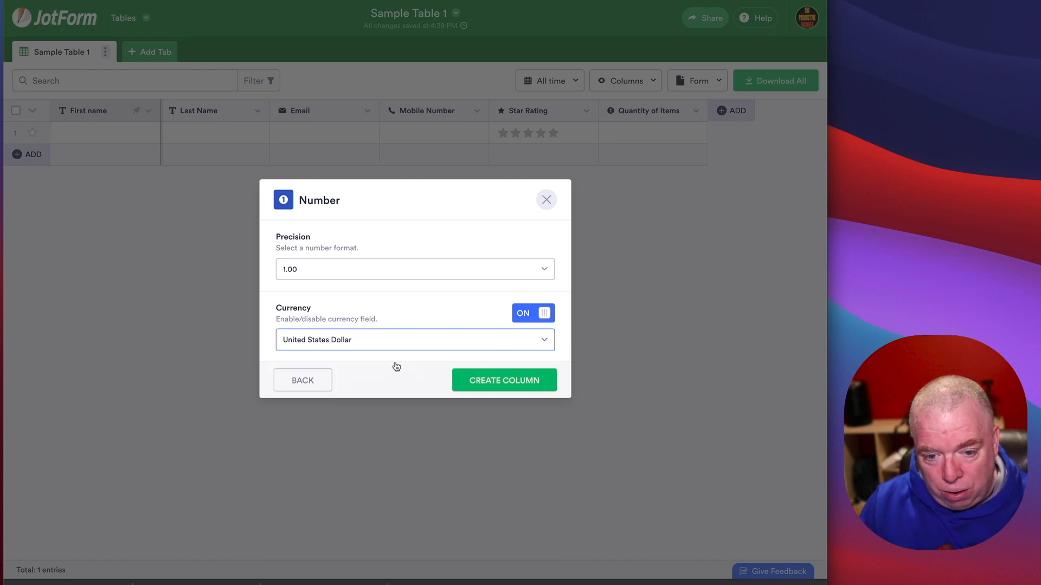
pyautogui.click(502, 386)
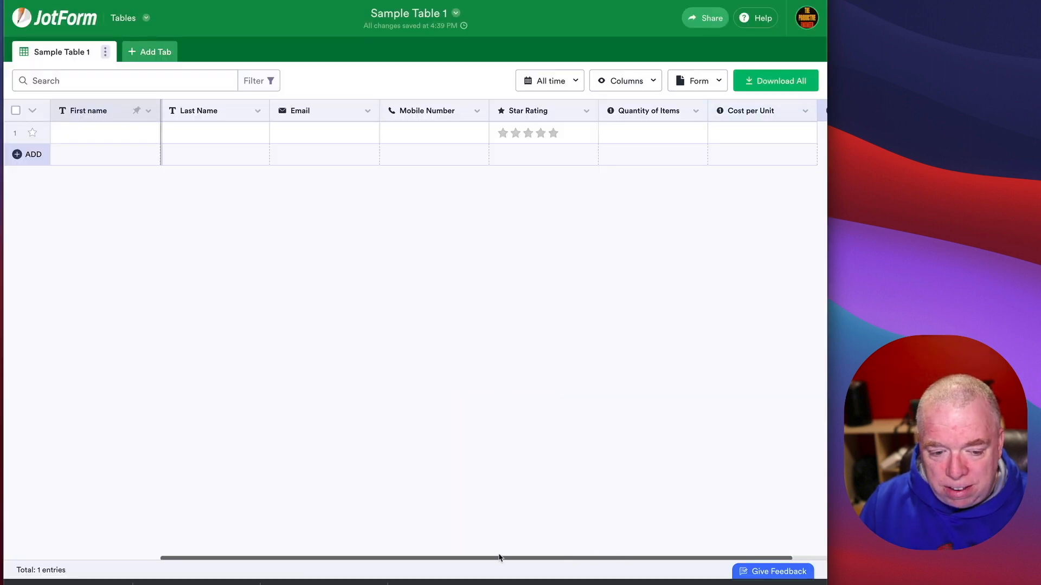
# Step: Fill row 1 with a first name, last name, email and mobile number
pyautogui.click(80, 137)
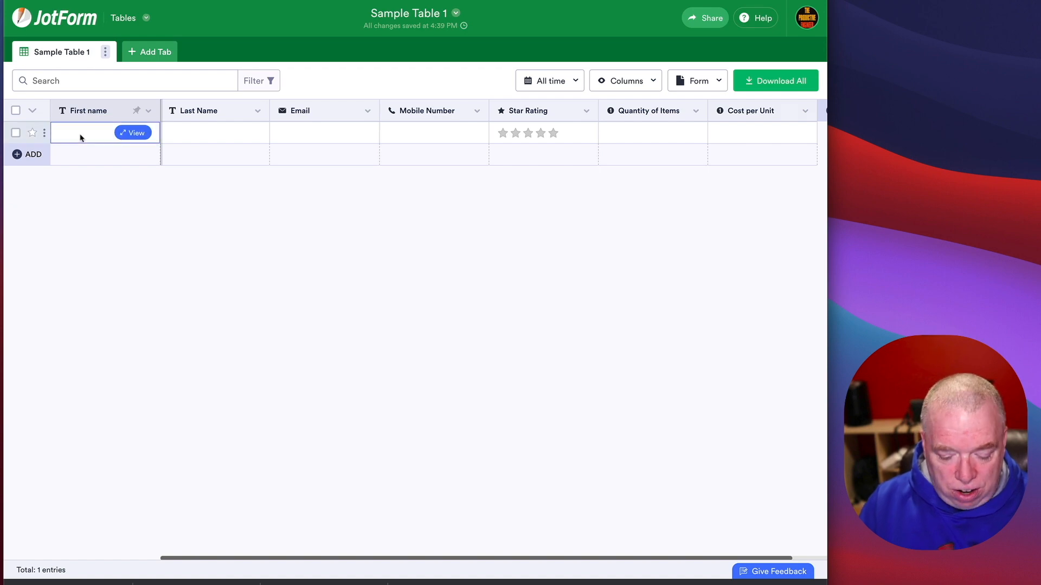
pyautogui.write('Willy')
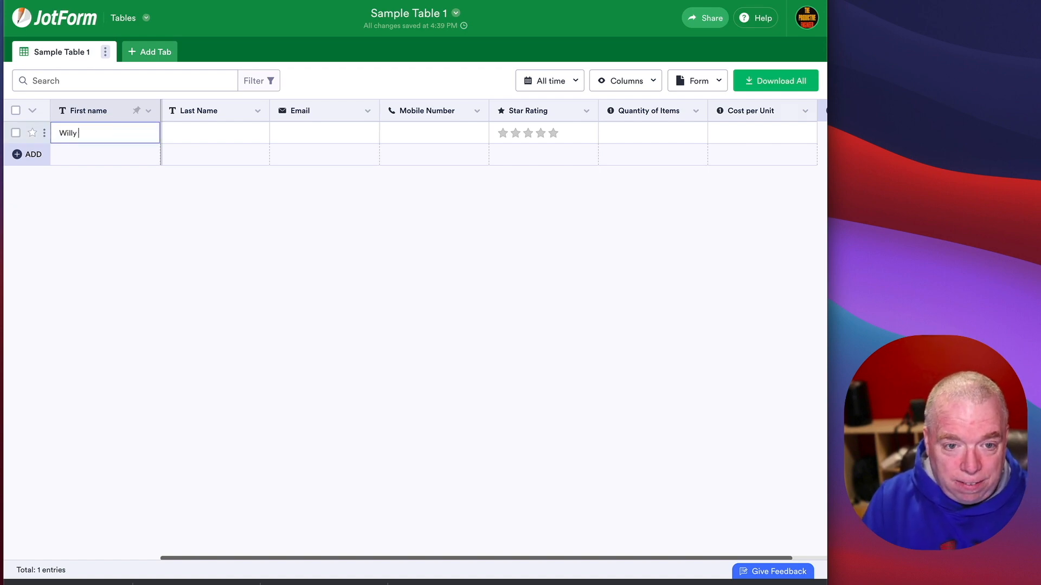
pyautogui.press('Tab')
pyautogui.write('Wonka')
pyautogui.press('Tab')
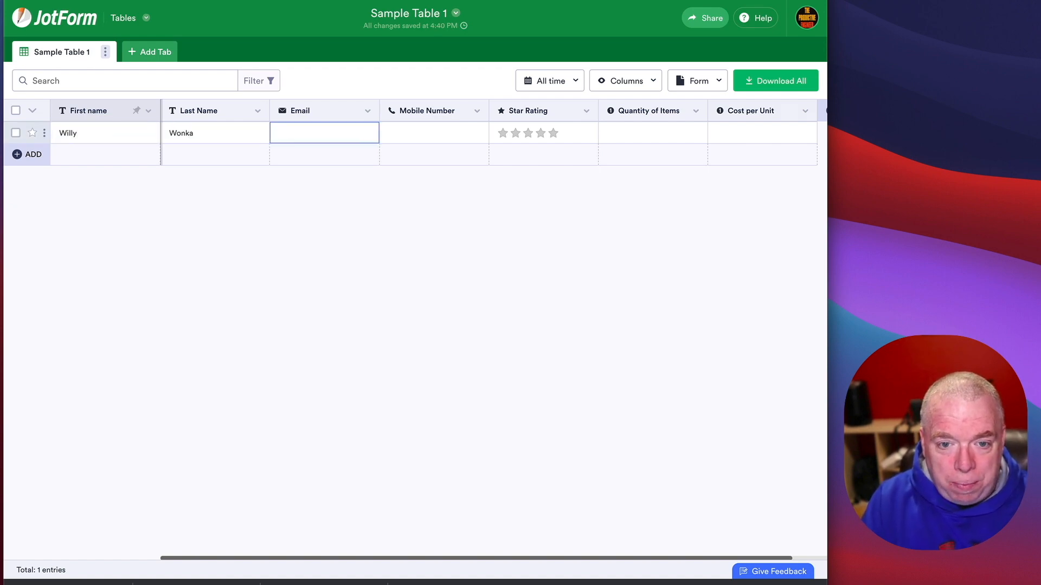
pyautogui.write('wonka@wonka.com')
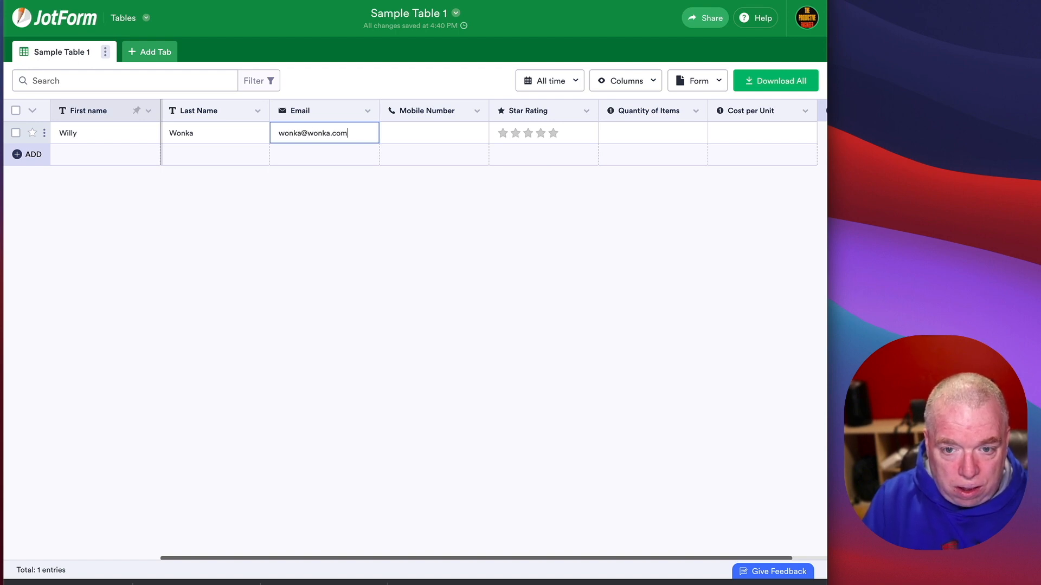
pyautogui.press('Tab')
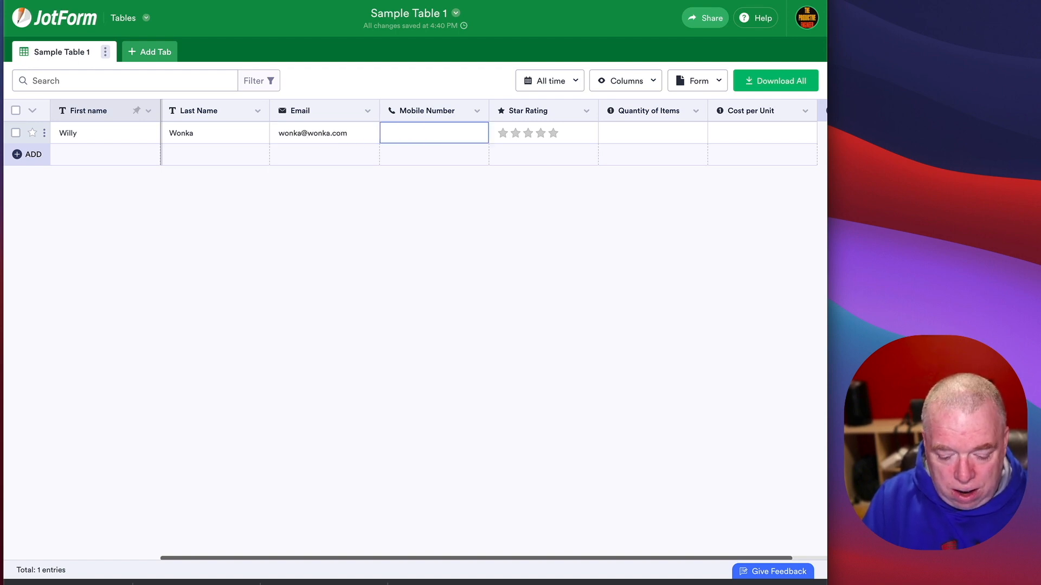
pyautogui.write('(555) 555-5555')
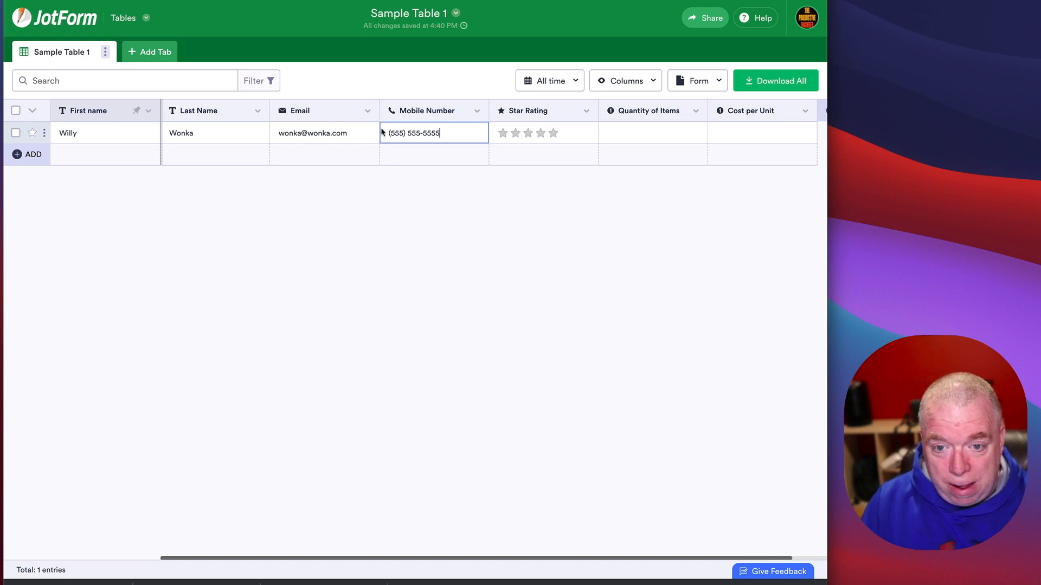
# Step: Give row 1 five stars, quantity 3 and cost per unit $19.99
pyautogui.click(539, 135)
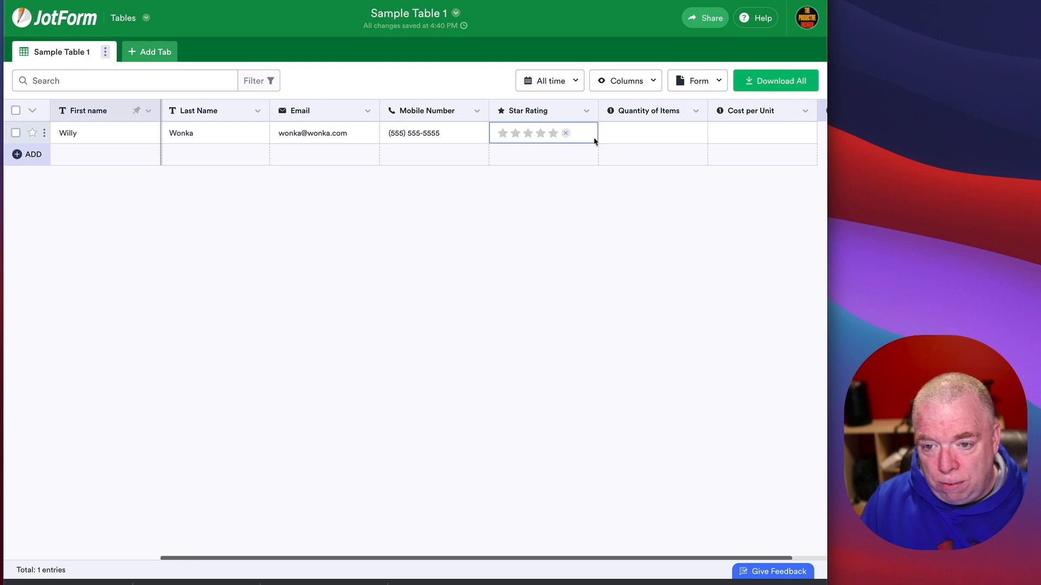
pyautogui.click(553, 133)
pyautogui.click(655, 137)
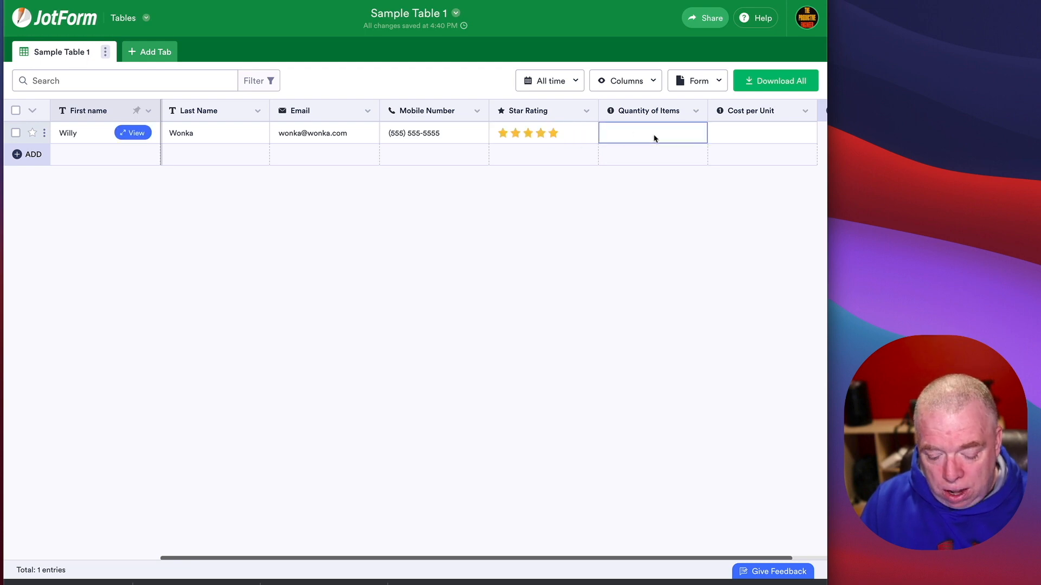
pyautogui.write('3')
pyautogui.click(759, 137)
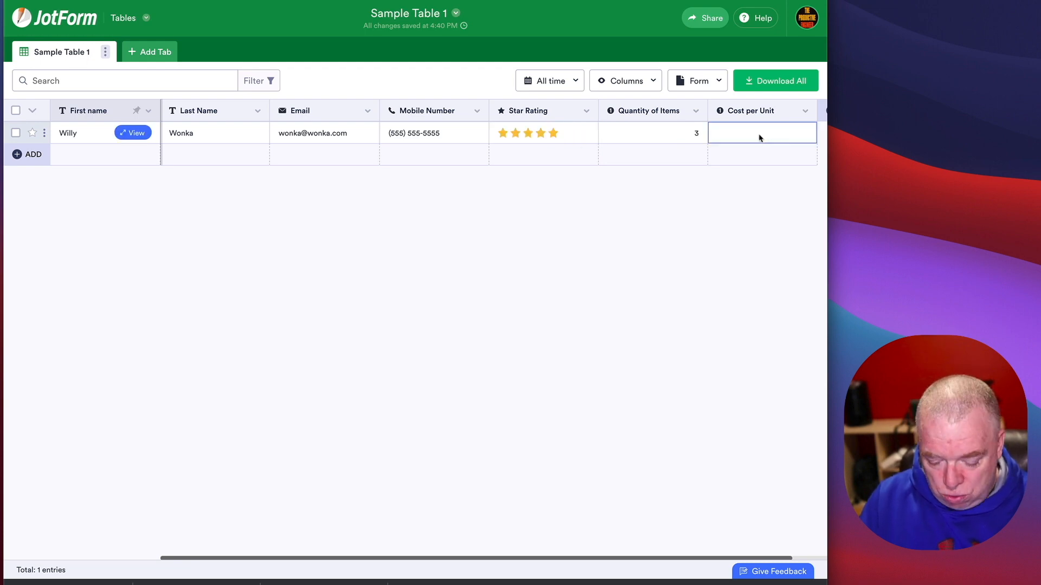
pyautogui.write('$19.99')
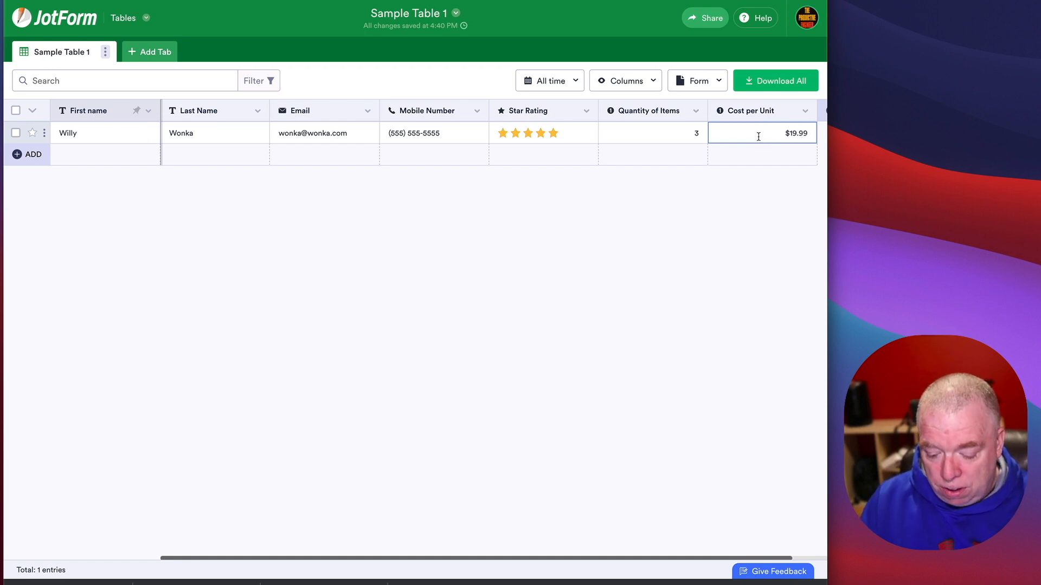
pyautogui.press('BackSpace')
pyautogui.press('BackSpace')
pyautogui.press('BackSpace')
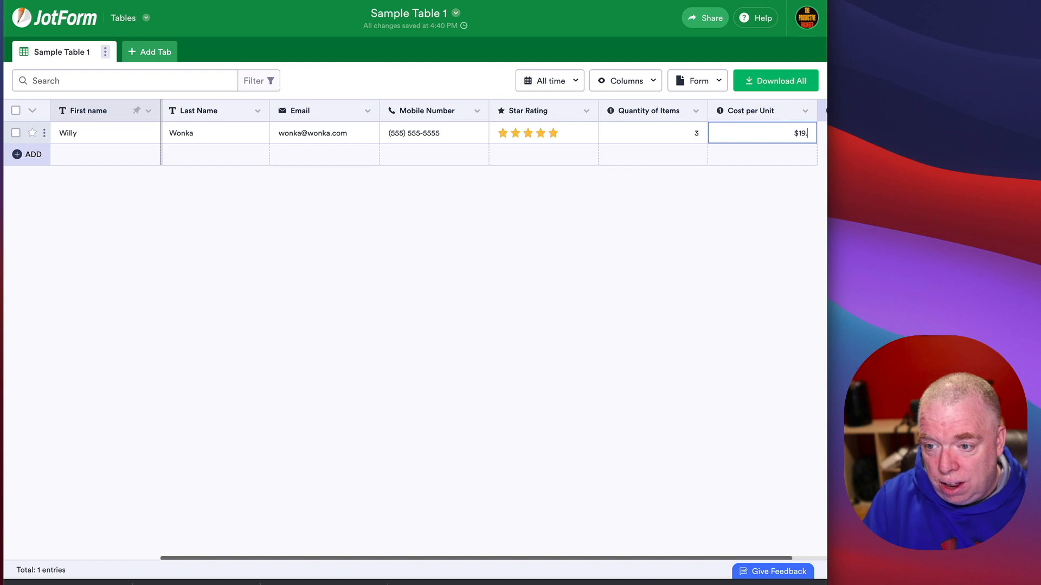
pyautogui.write('.99')
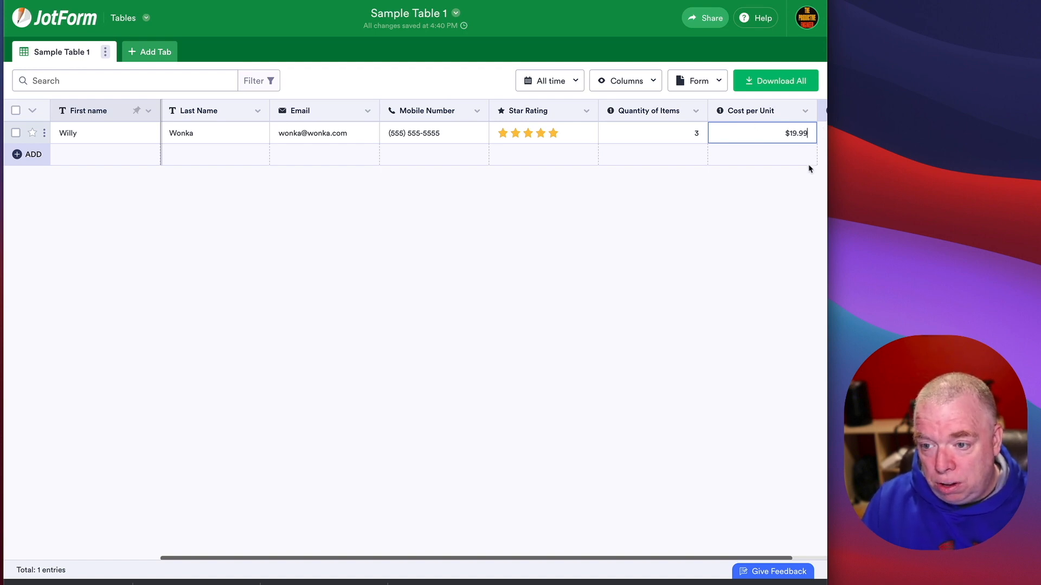
# Step: Add a second row with the person's first and last name, email and mobile number
pyautogui.click(128, 161)
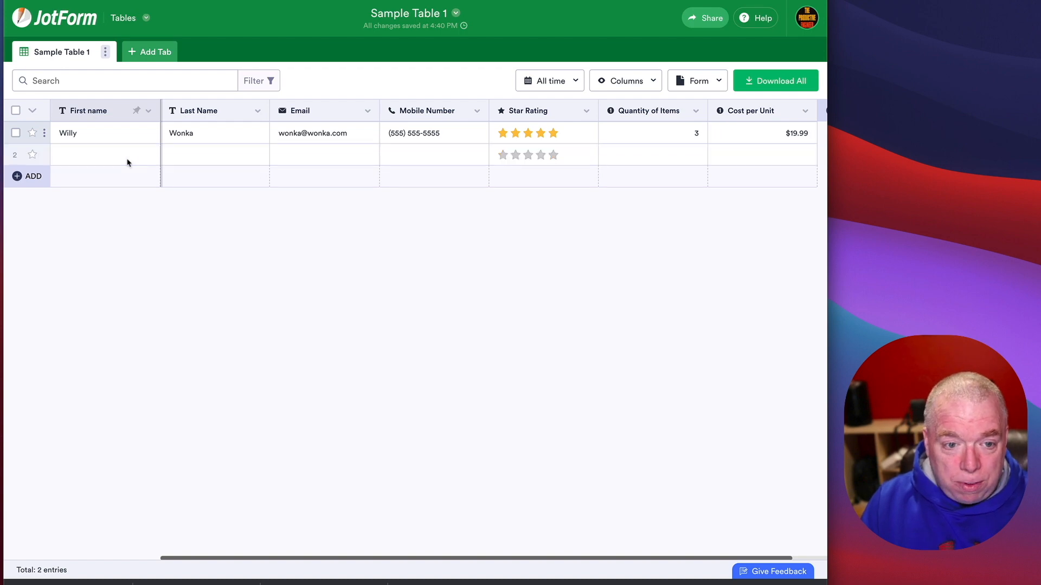
pyautogui.write('Charlie Bu')
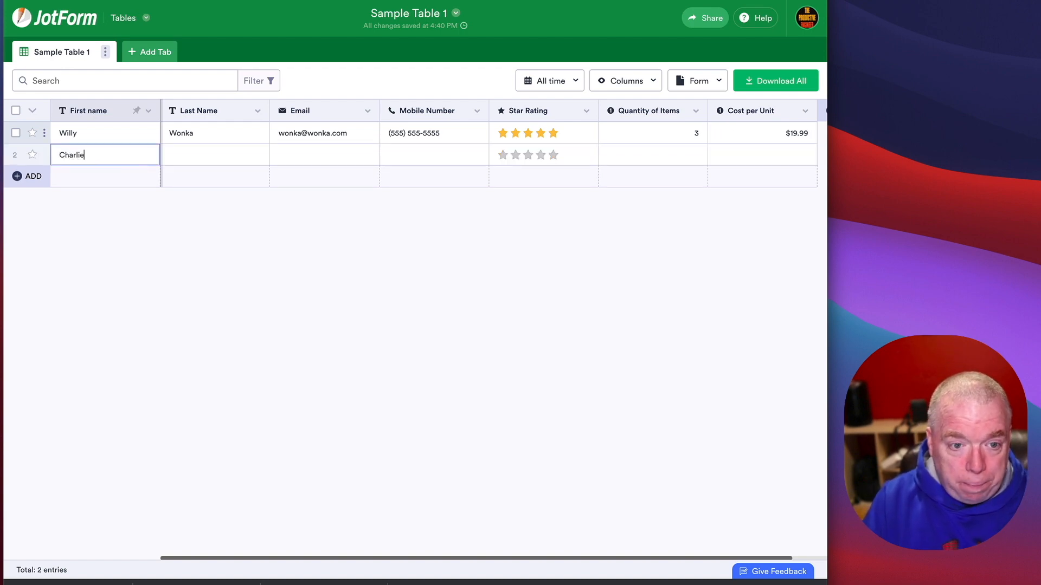
pyautogui.press('Tab')
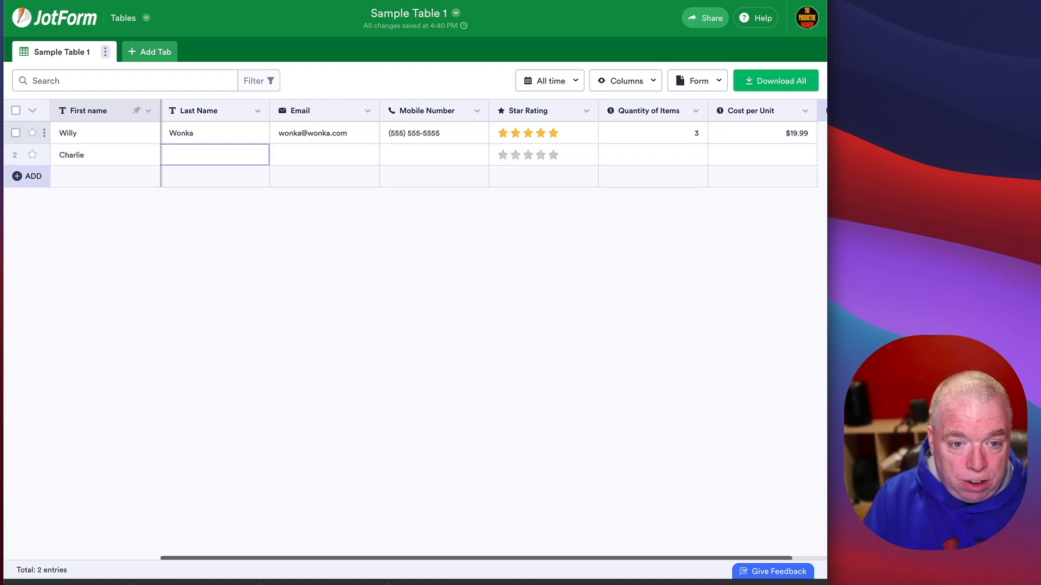
pyautogui.write('Bucket')
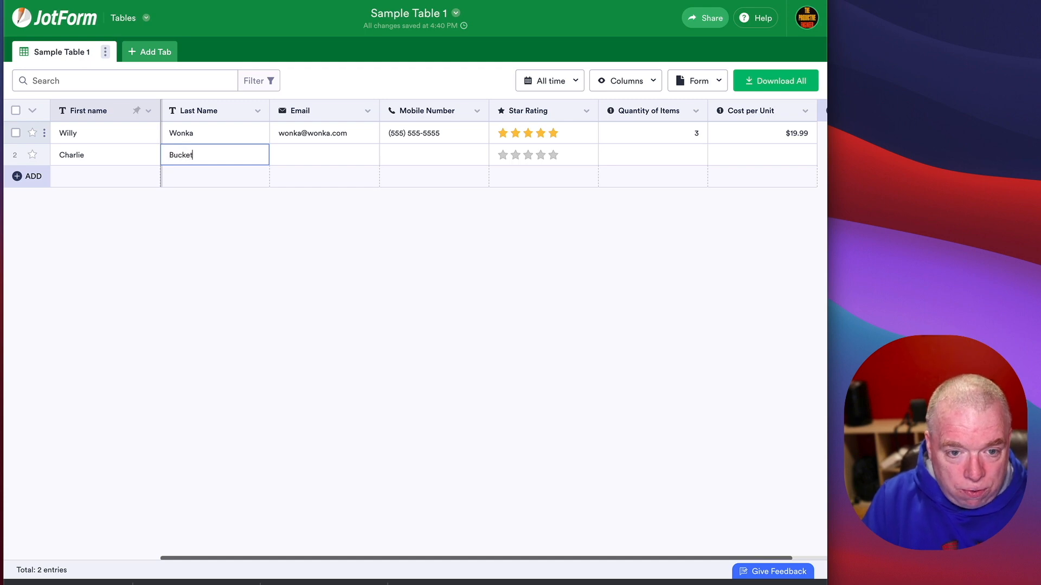
pyautogui.press('Tab')
pyautogui.write('bu')
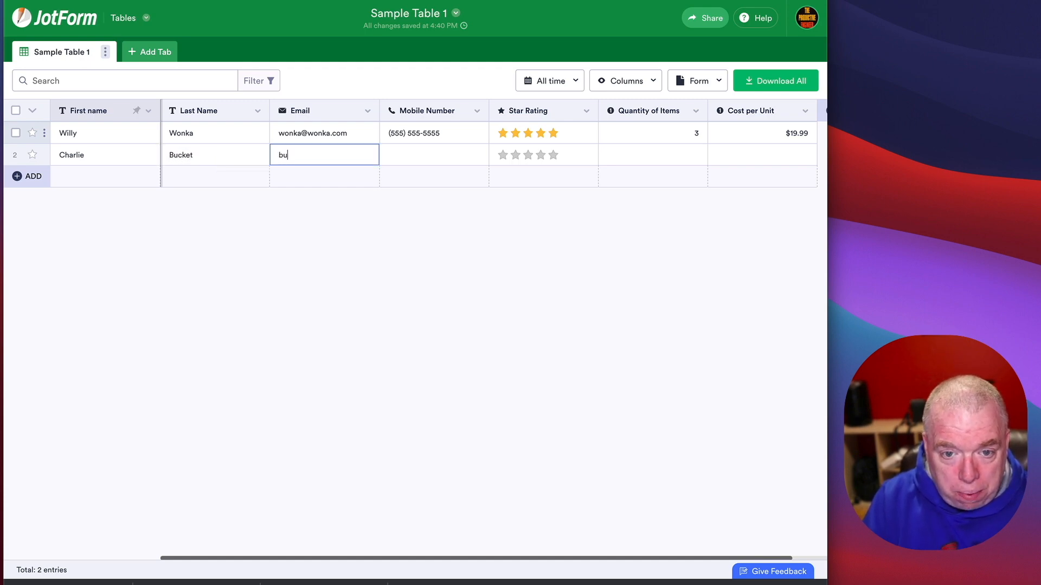
pyautogui.write('cket@won')
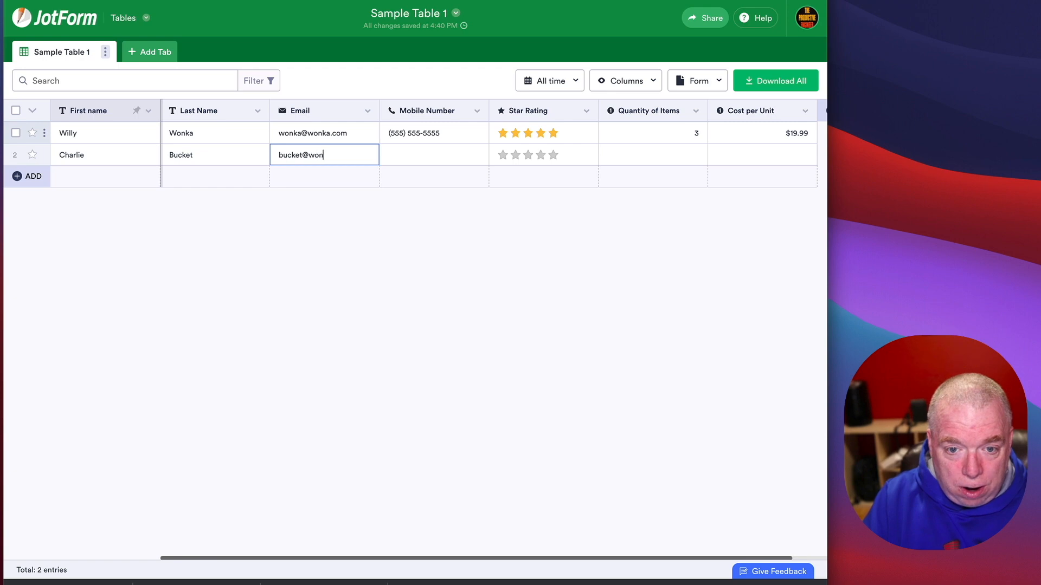
pyautogui.write('ka.com')
pyautogui.press('Tab')
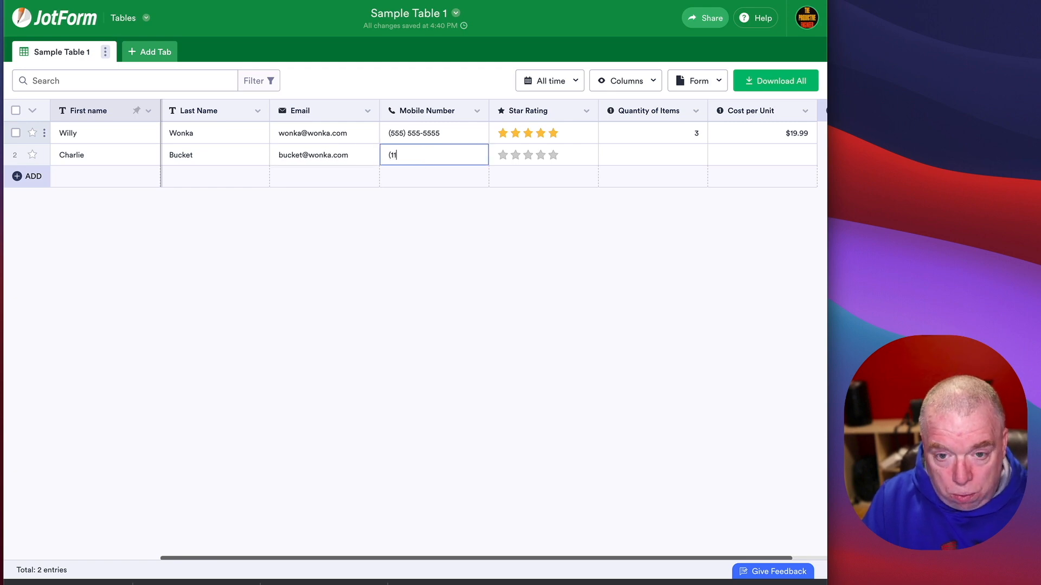
pyautogui.write('111) 111-11')
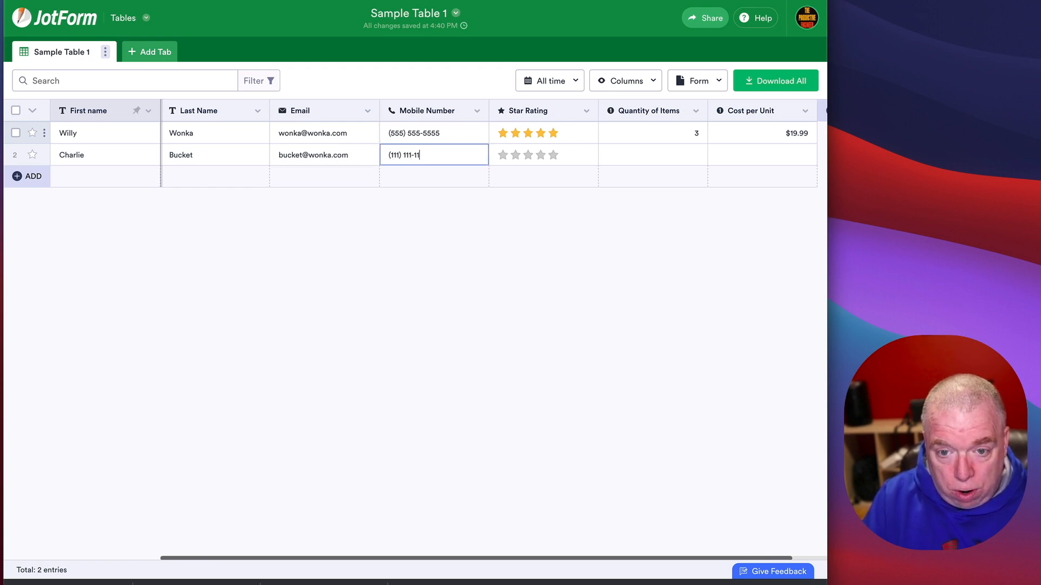
pyautogui.write('11')
pyautogui.press('Tab')
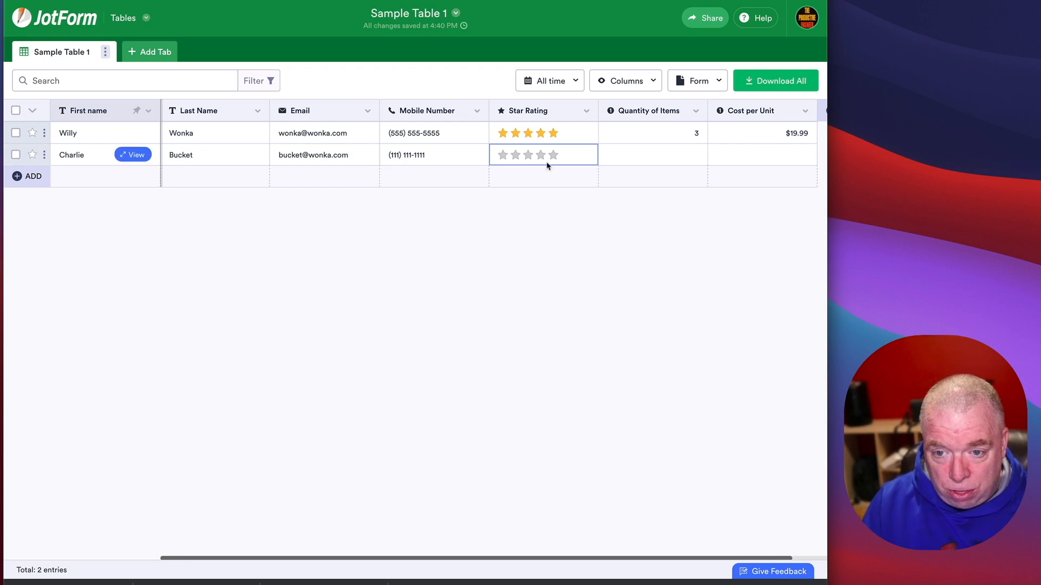
# Step: Enter quantity 12 and cost $9.99 for row 2, then open the table's live form
pyautogui.click(664, 161)
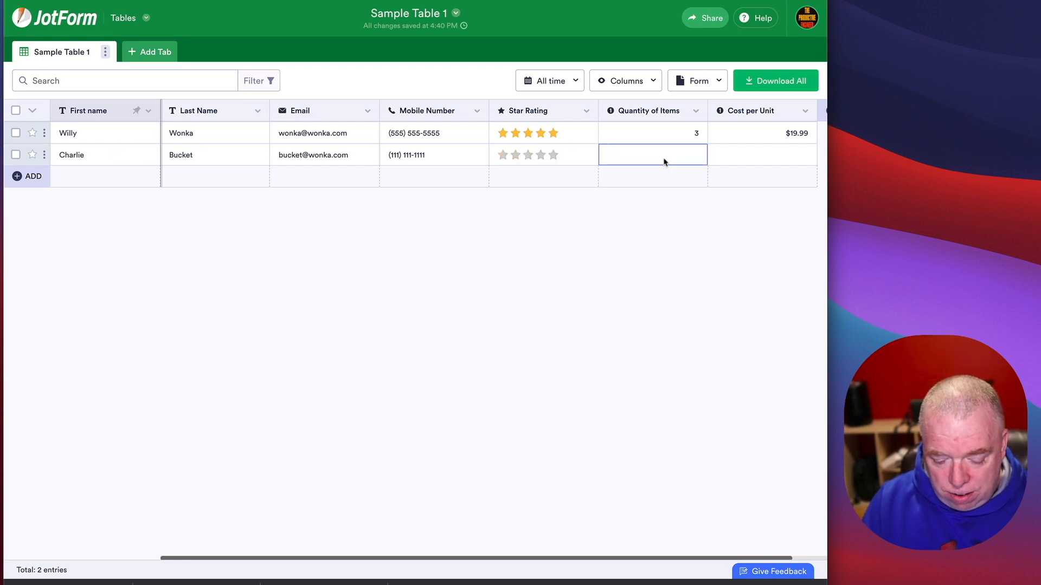
pyautogui.write('12')
pyautogui.click(785, 161)
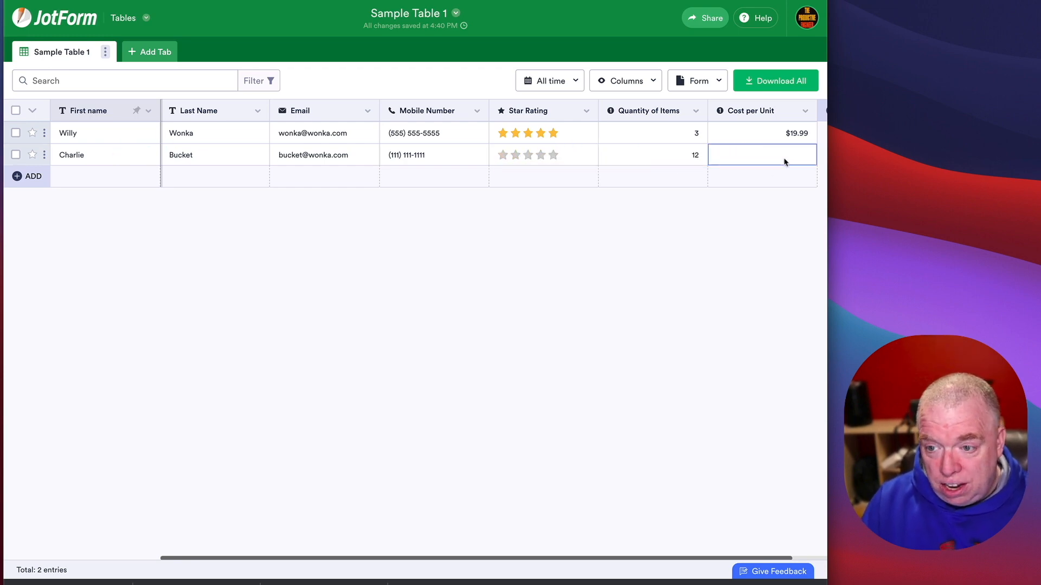
pyautogui.write('$9.99')
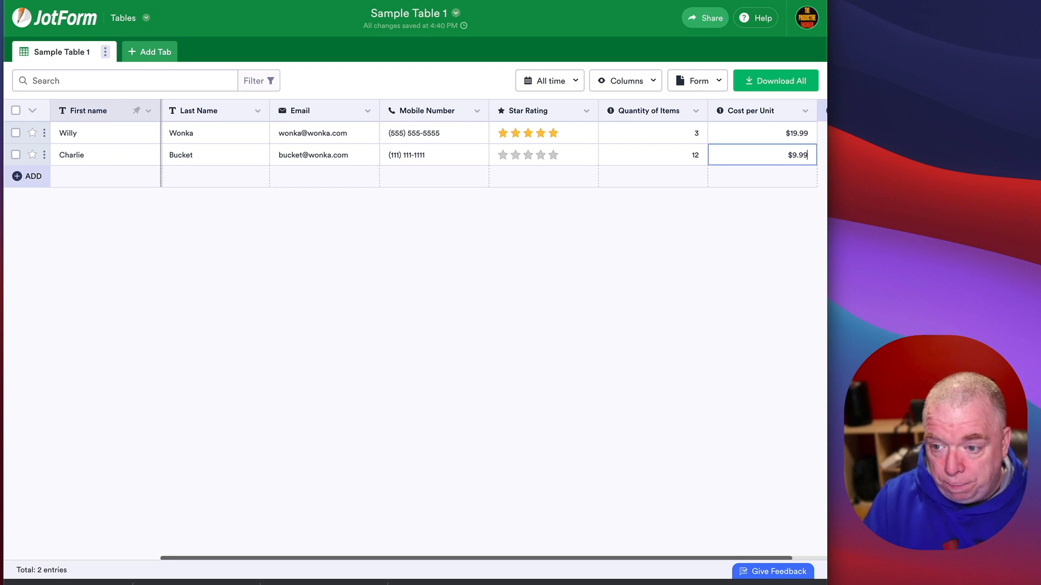
pyautogui.click(726, 209)
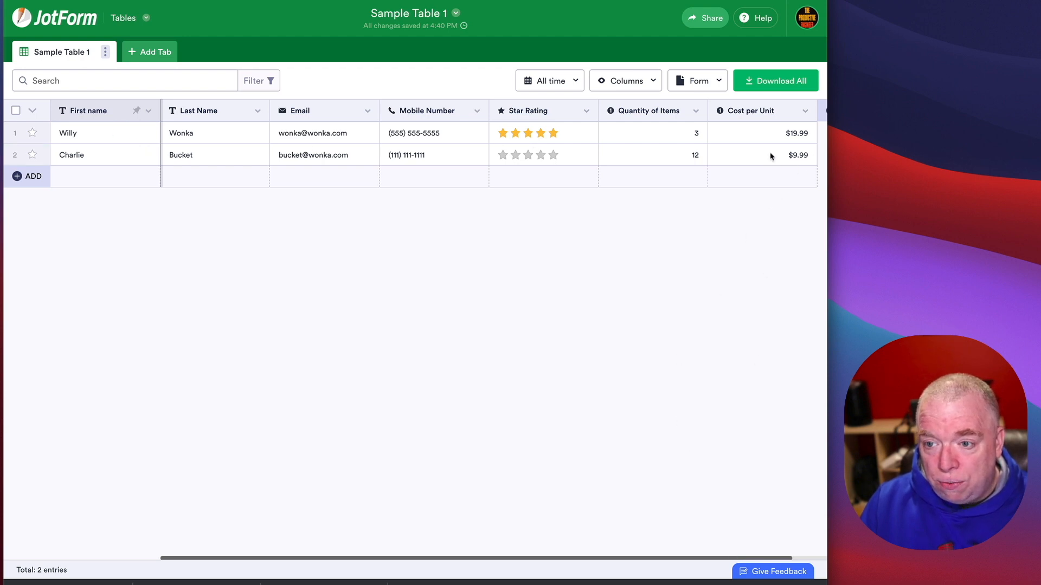
pyautogui.click(714, 82)
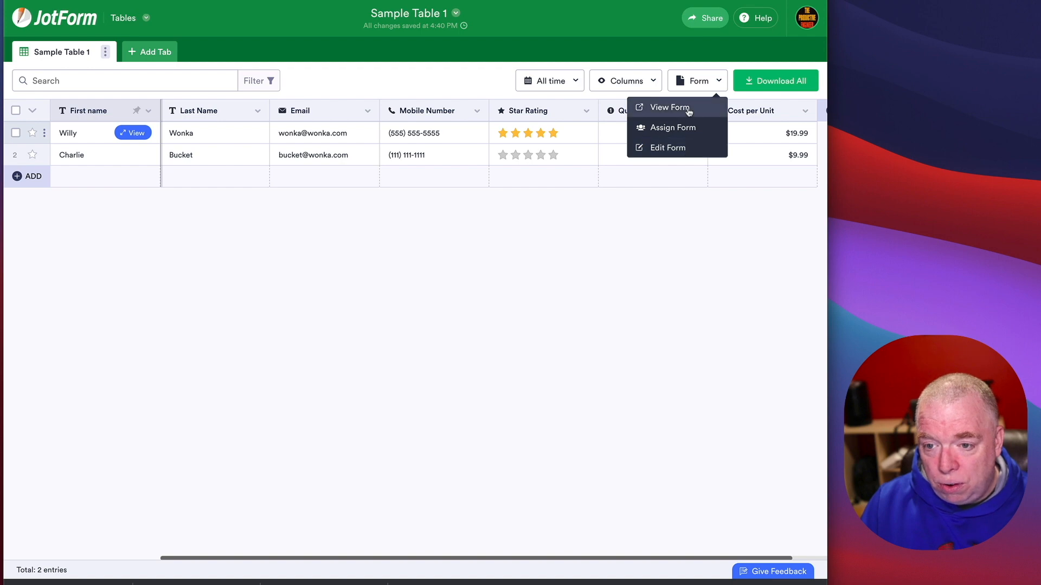
pyautogui.click(670, 107)
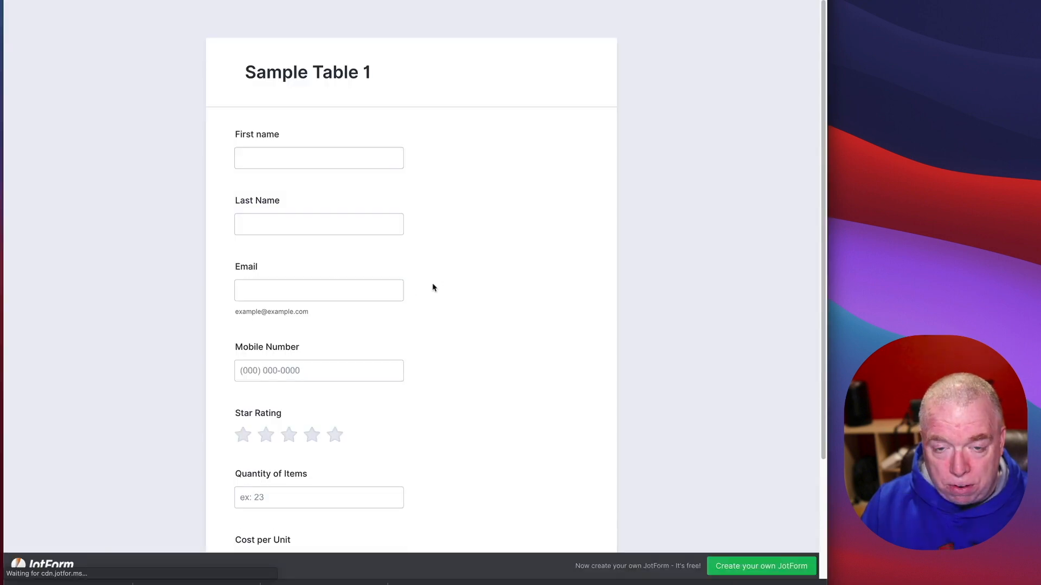
# Step: On the live form, enter a first name, last name, email and mobile number
pyautogui.scroll(-3, 347, 271)
pyautogui.click(399, 332)
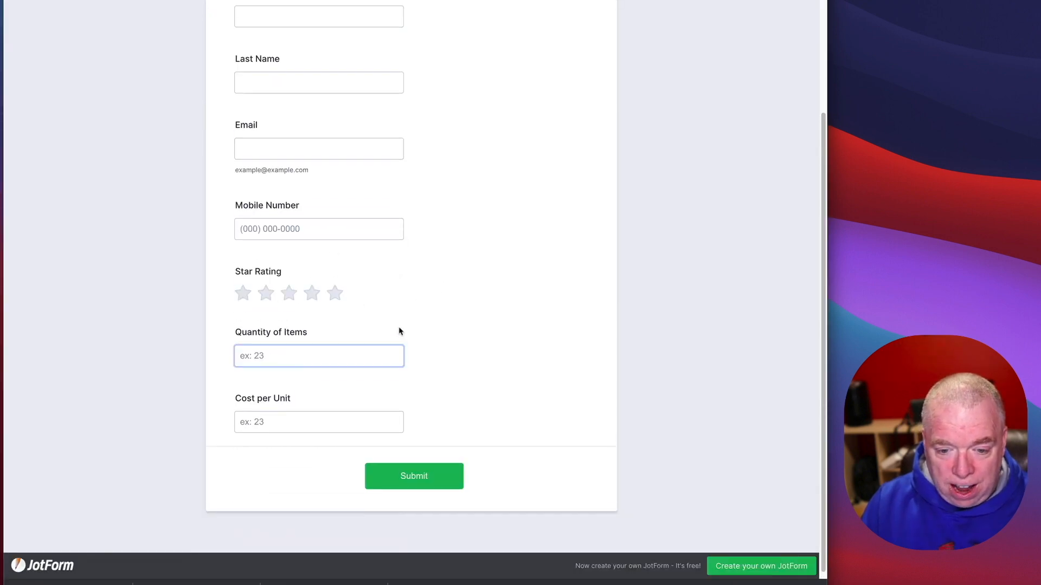
pyautogui.scroll(3, 400, 327)
pyautogui.click(283, 156)
pyautogui.write('Ver')
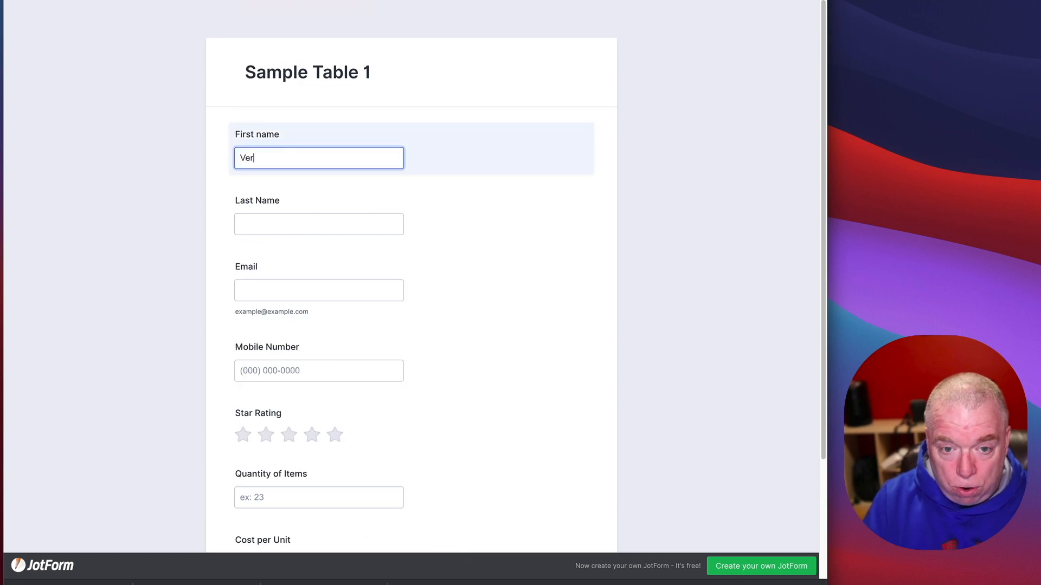
pyautogui.write('uca')
pyautogui.press('Tab')
pyautogui.write('S')
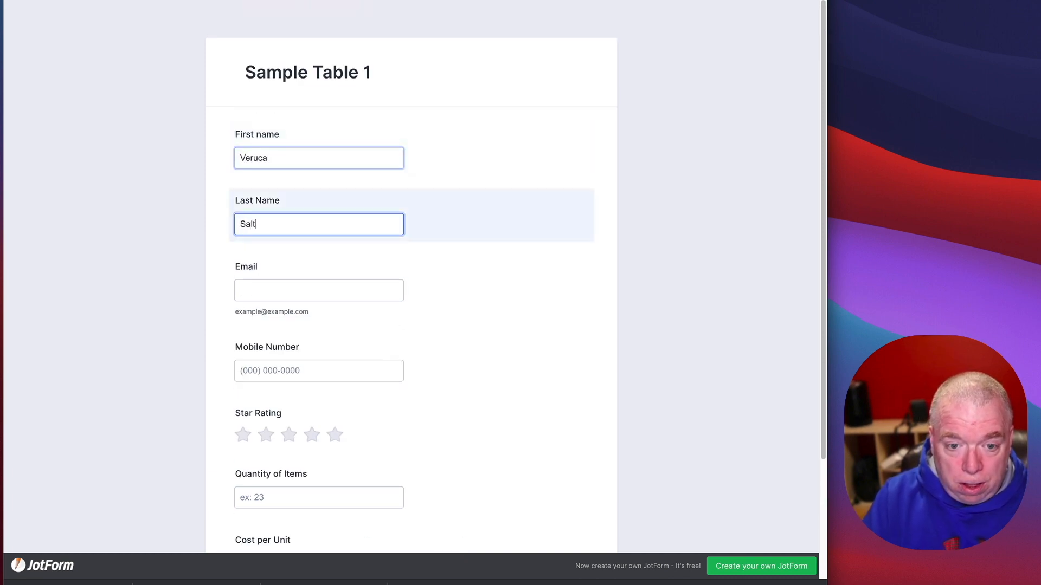
pyautogui.press('Tab')
pyautogui.write('sla')
pyautogui.press('BackSpace')
pyautogui.press('BackSpace')
pyautogui.write('a')
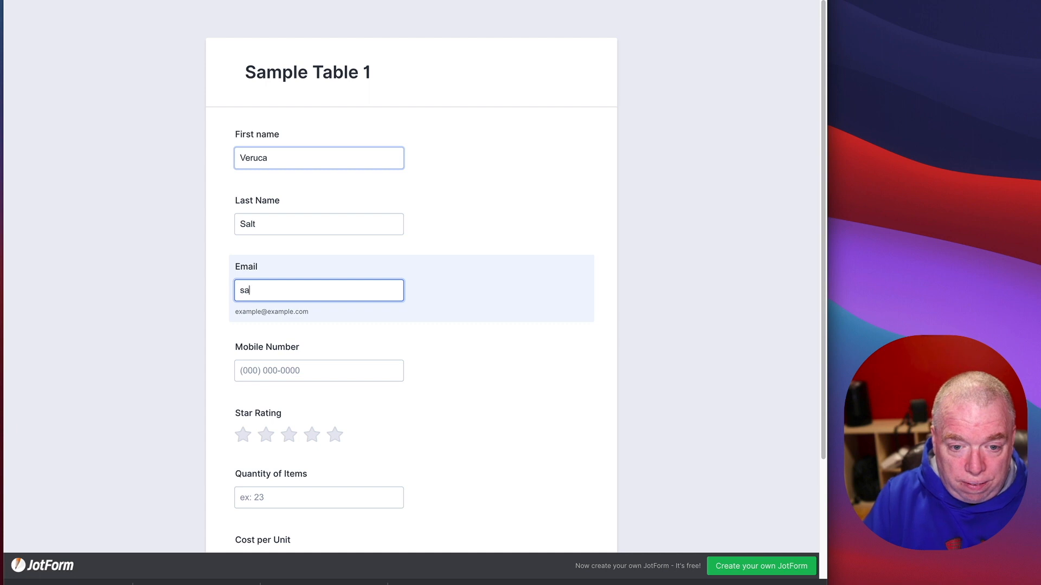
pyautogui.write('lt@nuts.com')
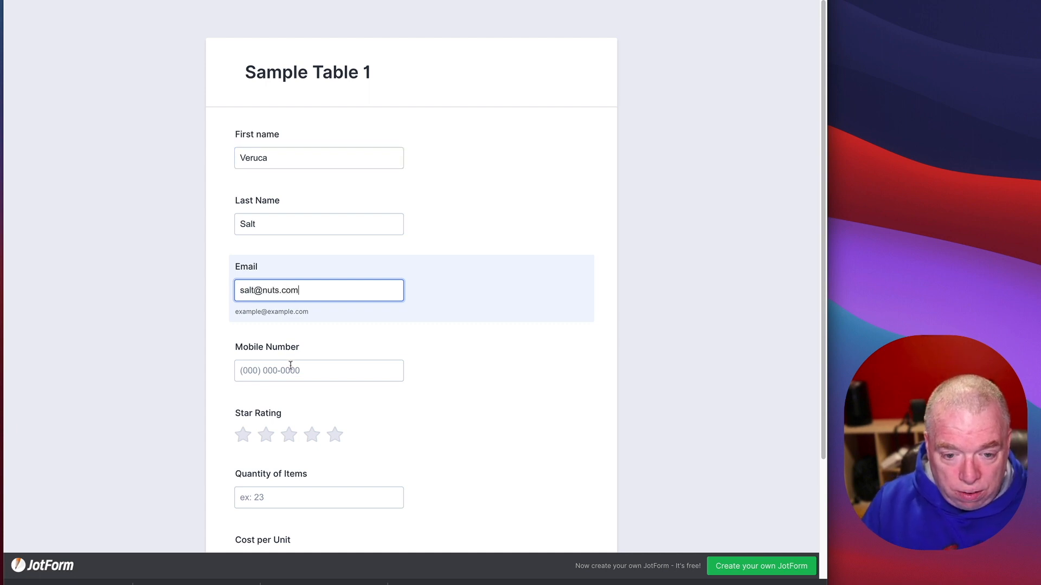
pyautogui.click(288, 373)
pyautogui.write('222) ')
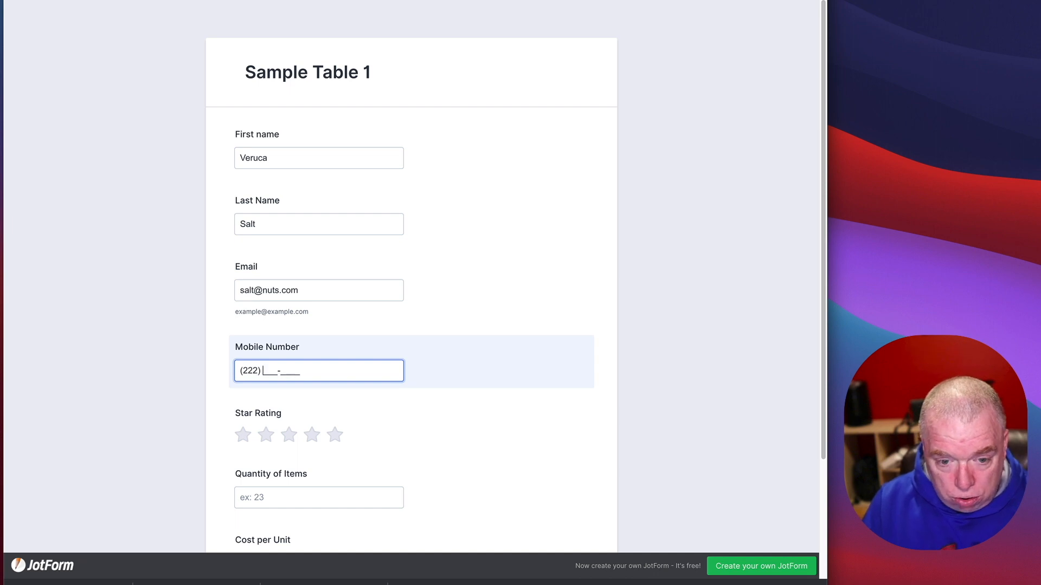
pyautogui.write('222-2222')
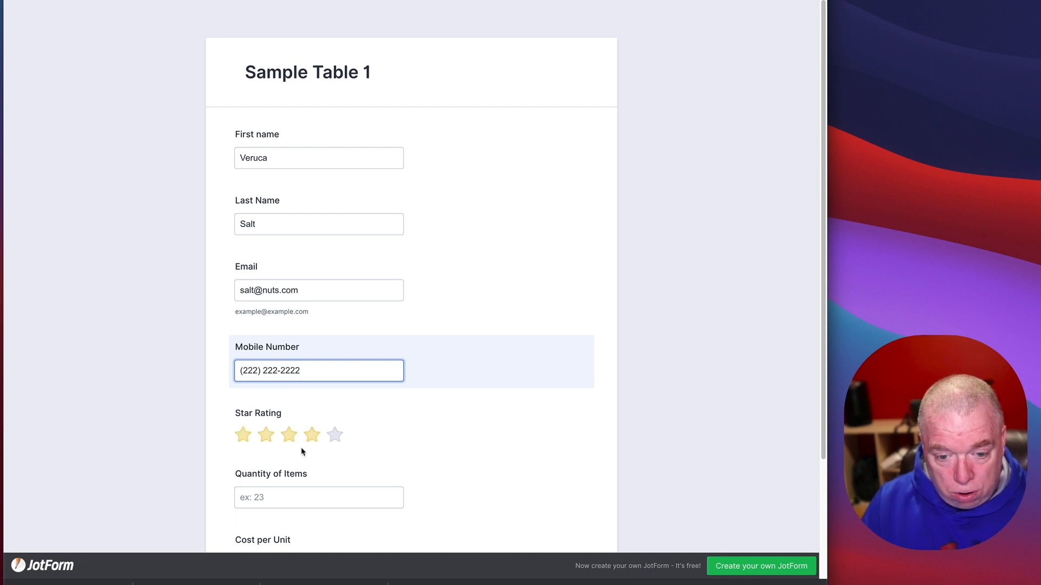
# Step: Give the entry two stars, quantity 150 and cost 1.99, then submit the form
pyautogui.click(266, 437)
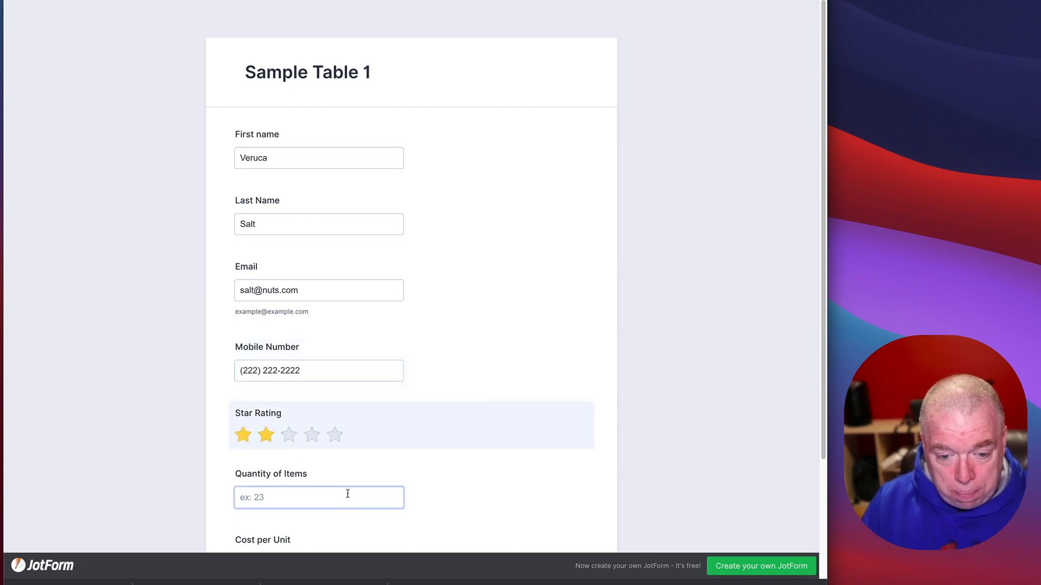
pyautogui.click(329, 490)
pyautogui.write('150')
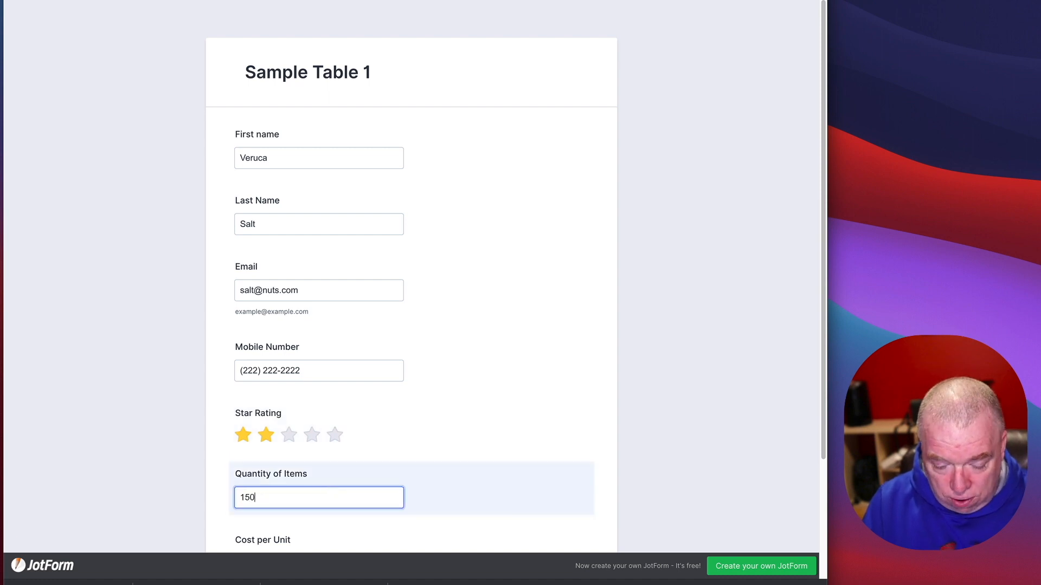
pyautogui.scroll(-3, 343, 485)
pyautogui.click(311, 422)
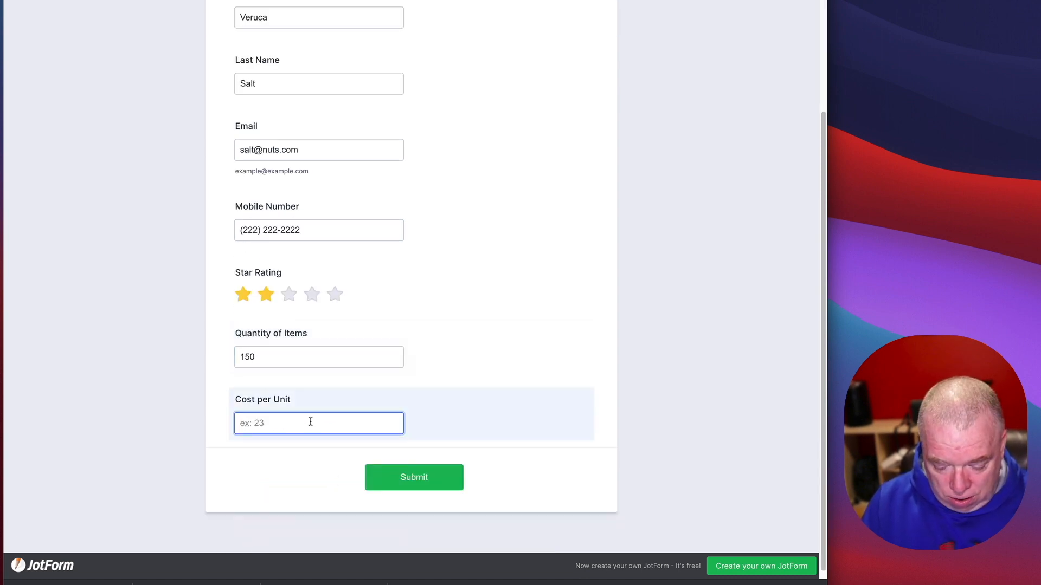
pyautogui.write('1.99')
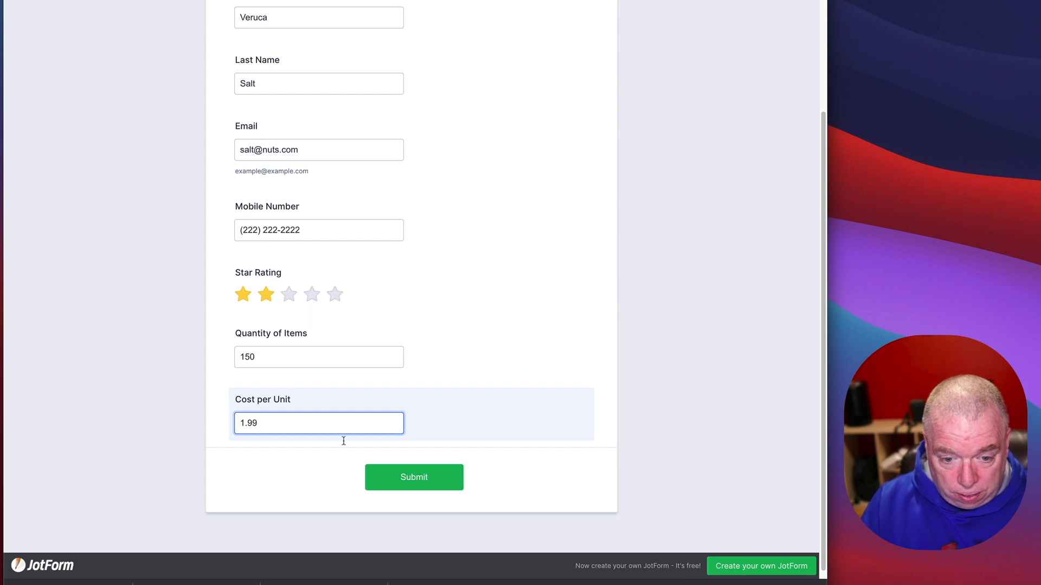
pyautogui.click(412, 478)
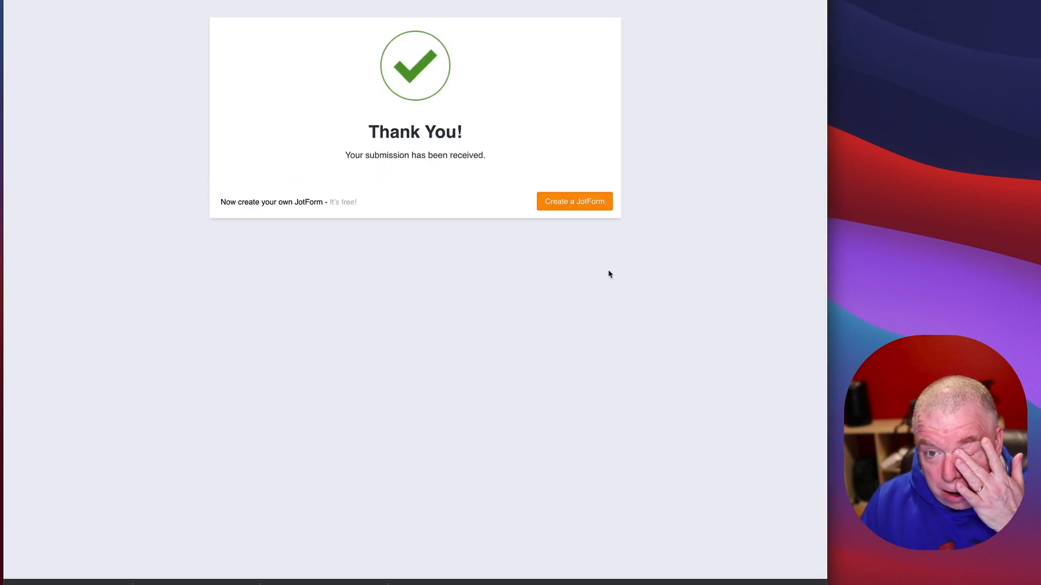
# Step: Return to Sample Table 1, check the new third row, and start adding a column
pyautogui.hotkey('ctrl', 'shift', 'Tab')
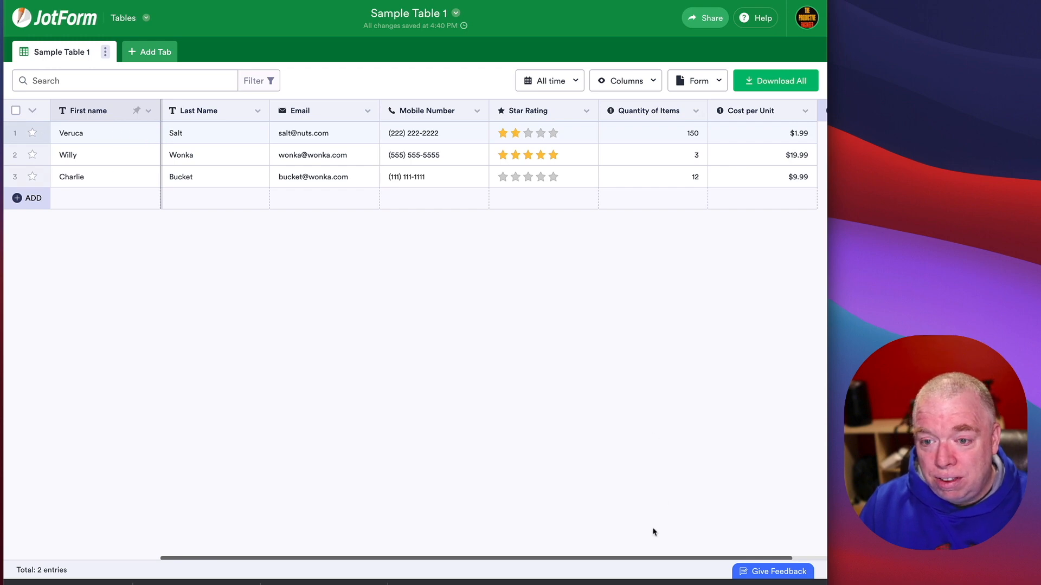
pyautogui.moveTo(616, 566); pyautogui.dragTo(727, 548)
pyautogui.click(794, 112)
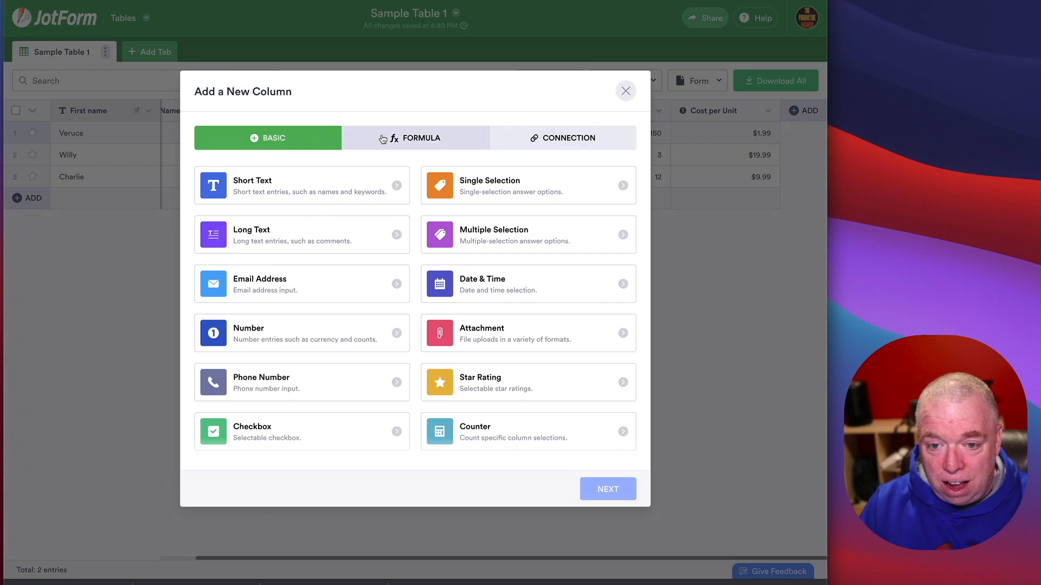
# Step: Add an Advanced Formula column named Total Cost computing Quantity of Items * Cost per Unit
pyautogui.click(385, 140)
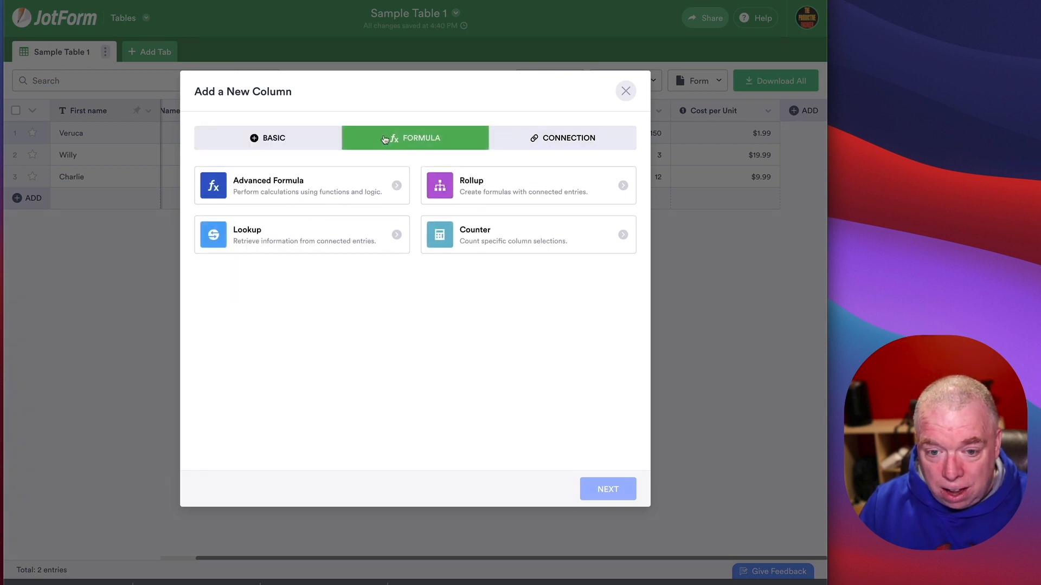
pyautogui.click(333, 194)
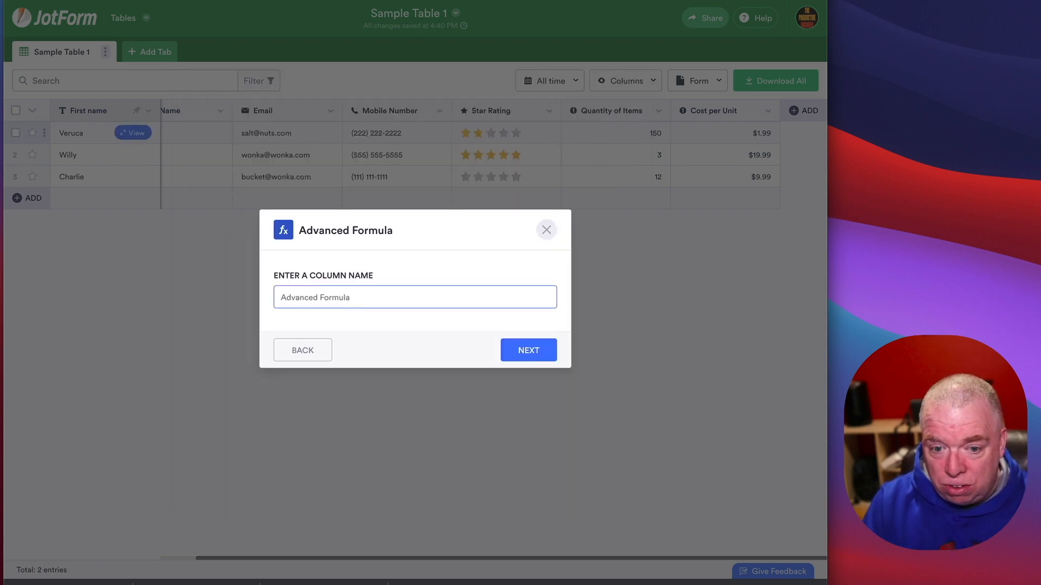
pyautogui.write('Total Cost')
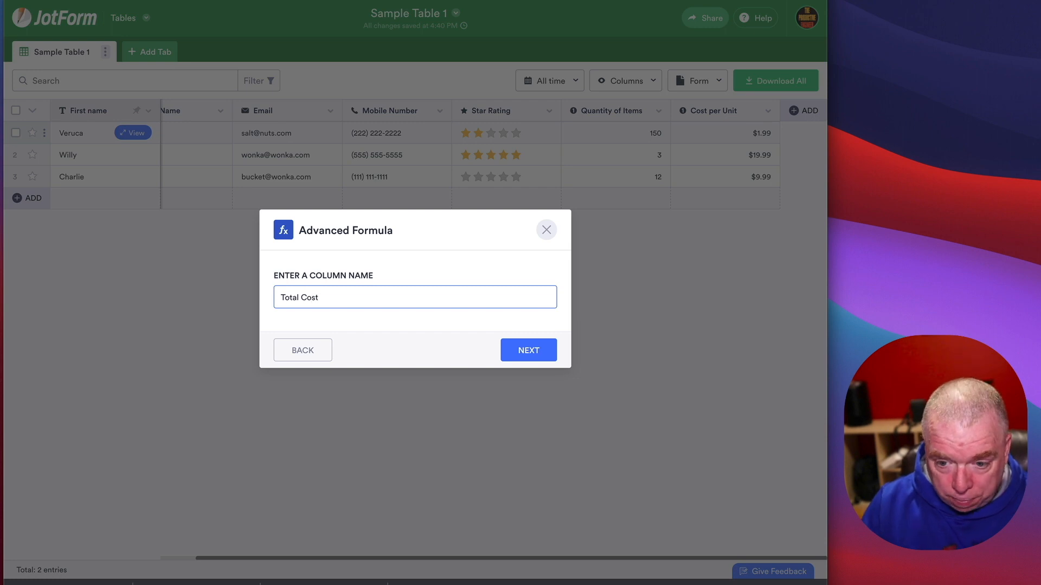
pyautogui.click(518, 352)
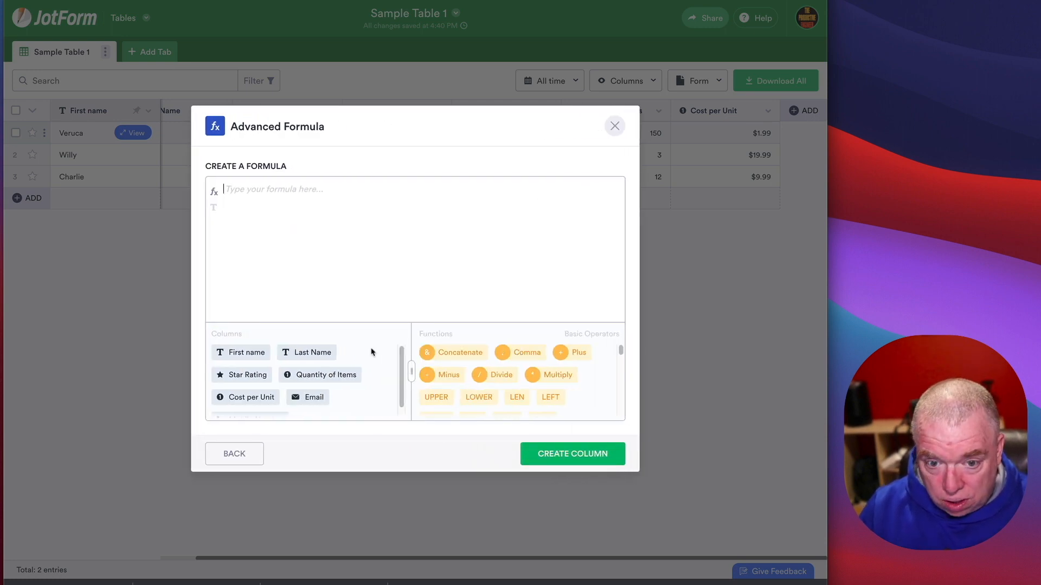
pyautogui.write('=')
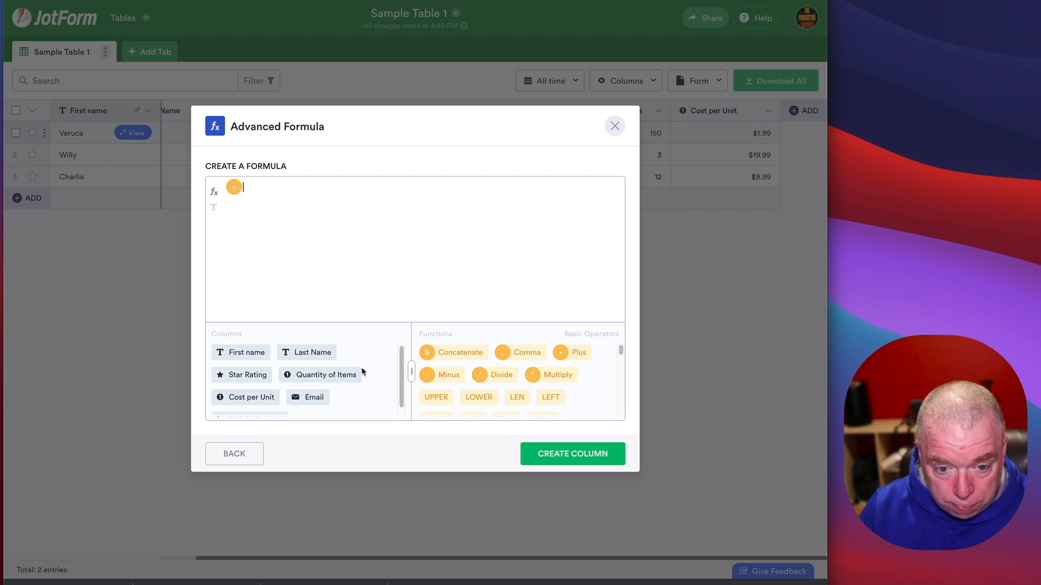
pyautogui.scroll(-1, 301, 387)
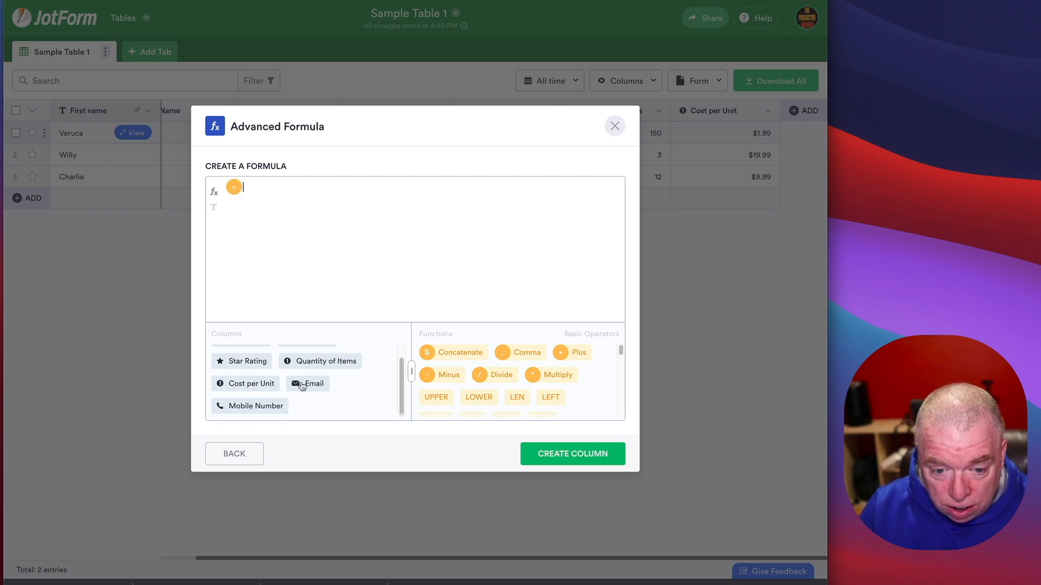
pyautogui.scroll(1, 281, 386)
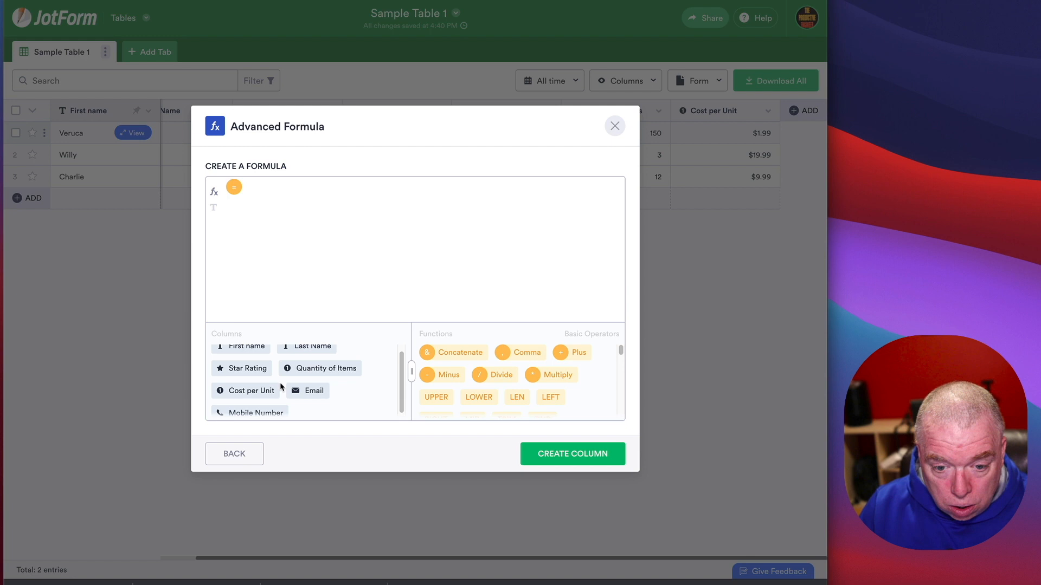
pyautogui.click(319, 368)
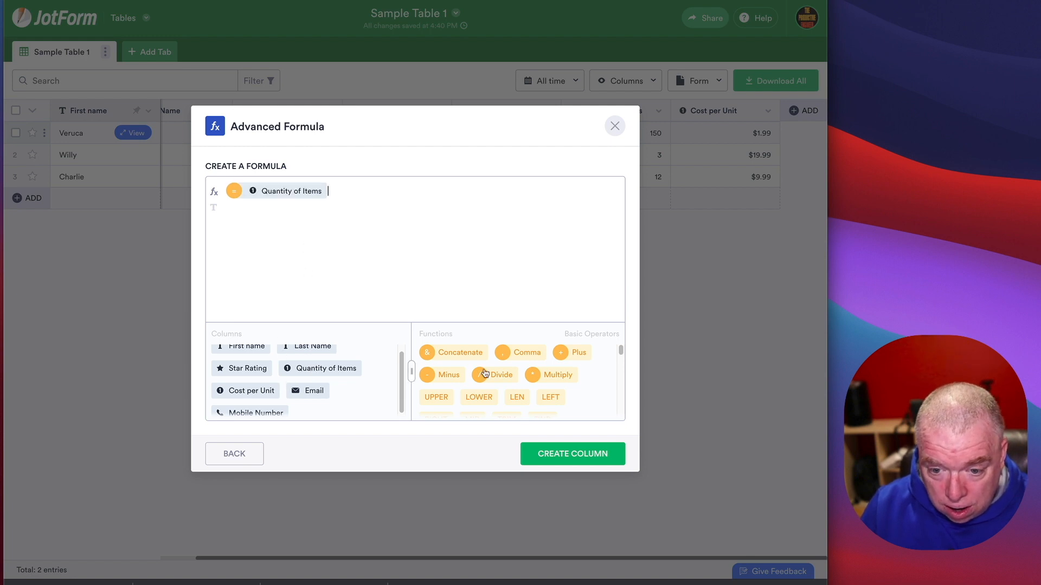
pyautogui.click(561, 376)
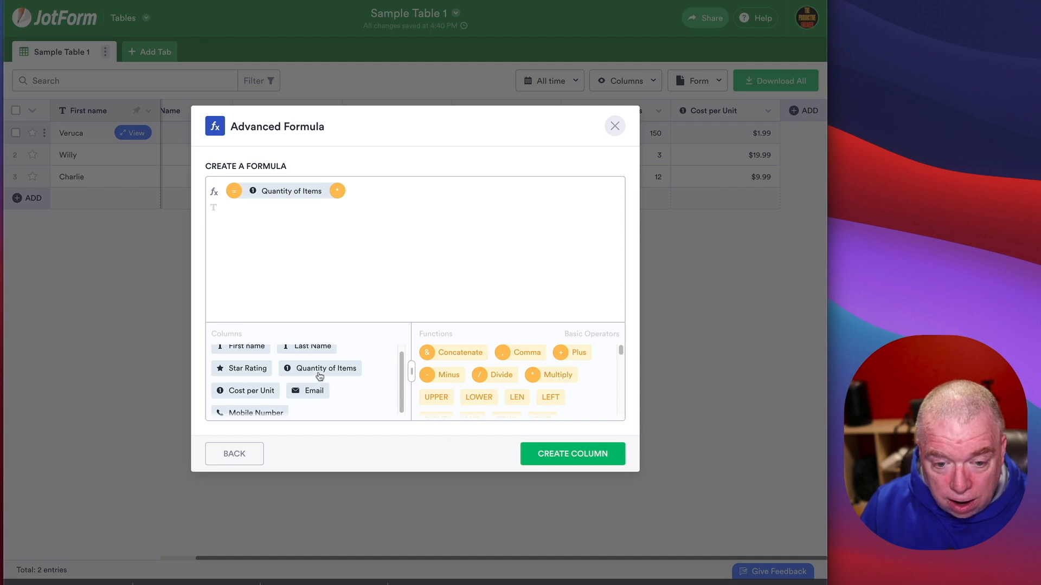
pyautogui.click(256, 394)
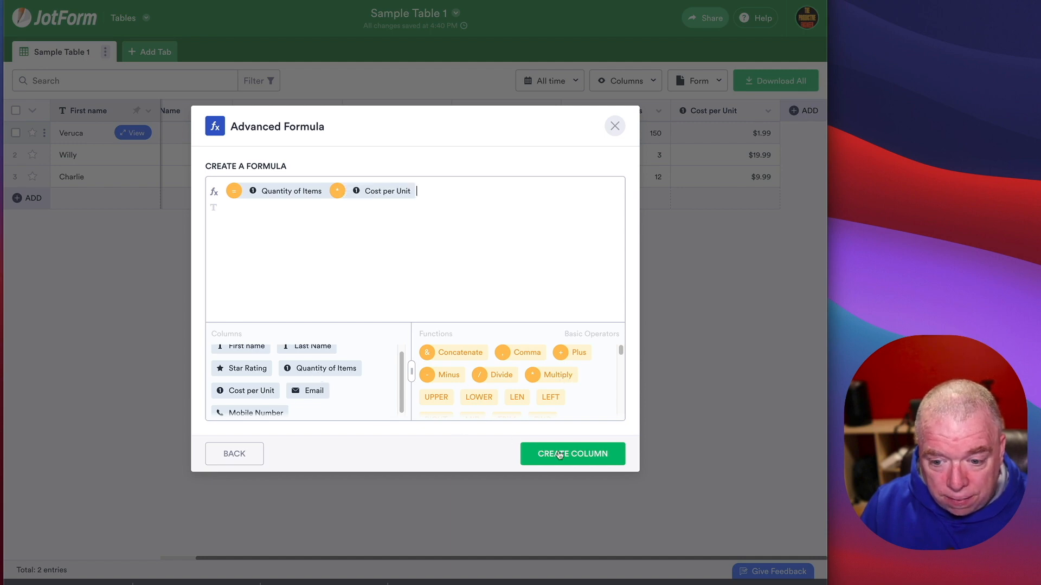
pyautogui.click(583, 462)
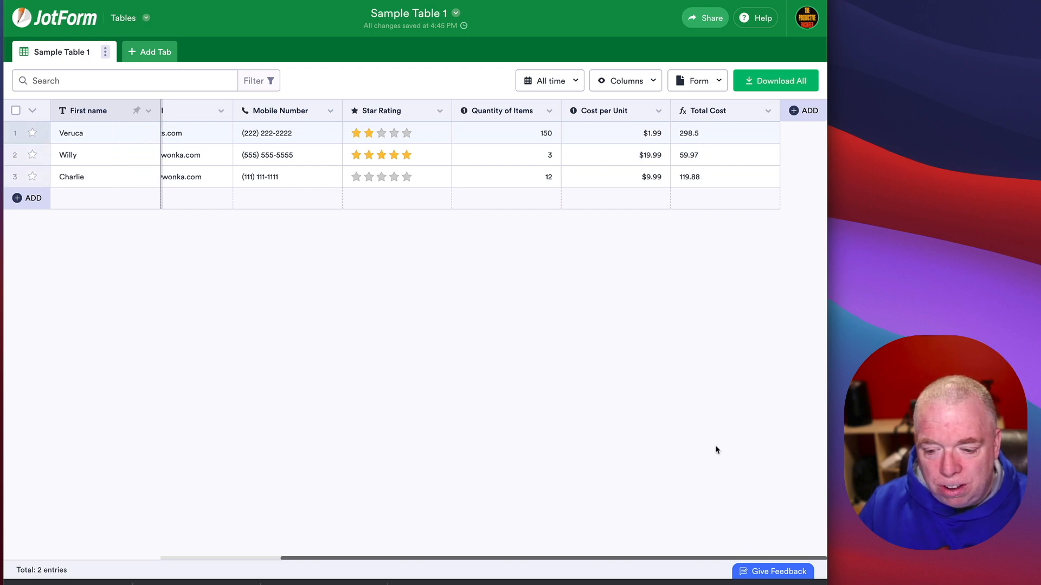
# Step: Add a new table row and fill in the entry's first name, last name, email and mobile number
pyautogui.moveTo(711, 558); pyautogui.dragTo(563, 558)
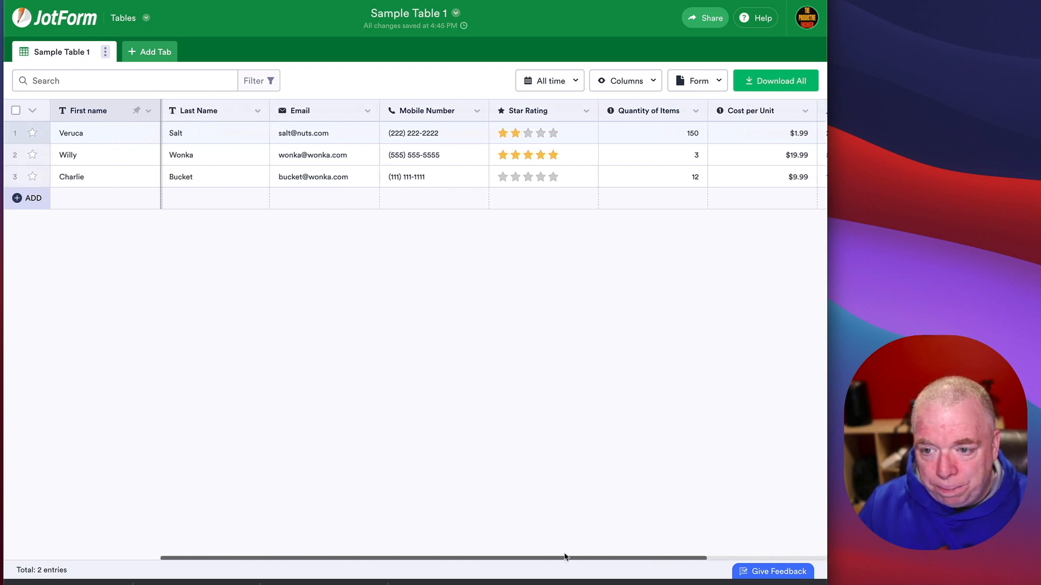
pyautogui.click(109, 195)
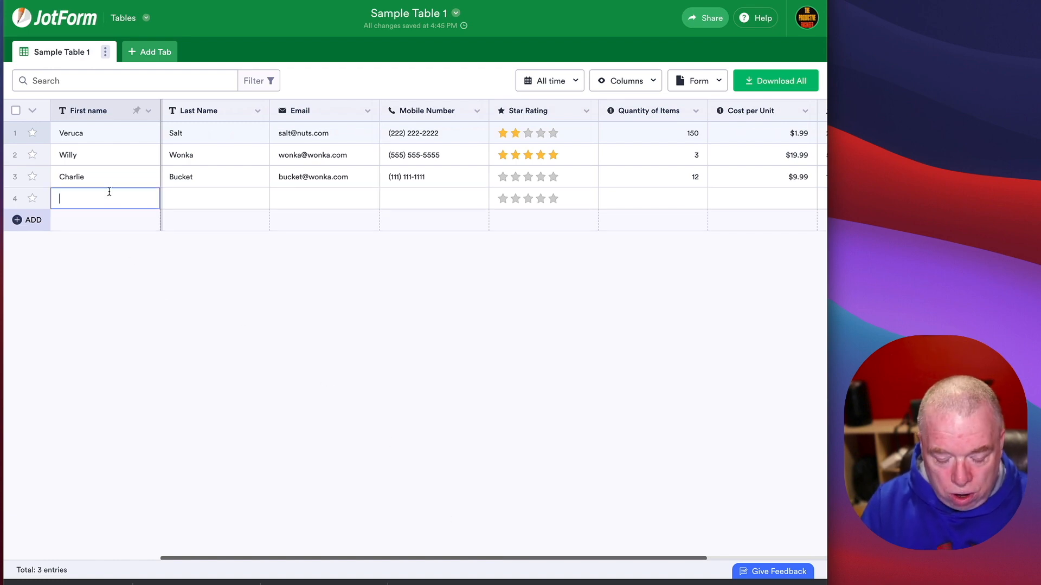
pyautogui.write('Mike')
pyautogui.press('Tab')
pyautogui.write('Teevb')
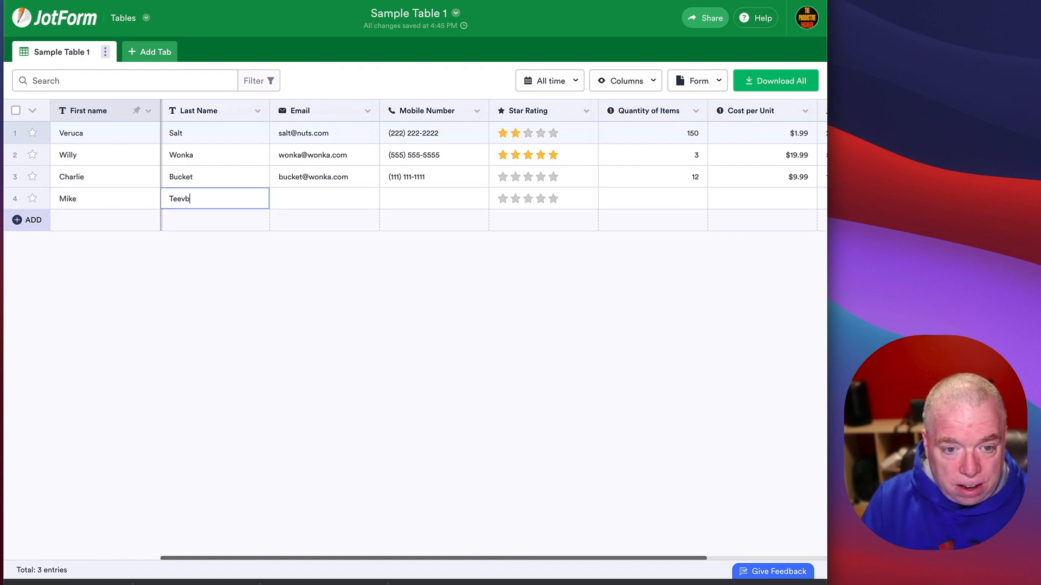
pyautogui.write('e')
pyautogui.press('BackSpace')
pyautogui.press('BackSpace')
pyautogui.write('ee')
pyautogui.press('Tab')
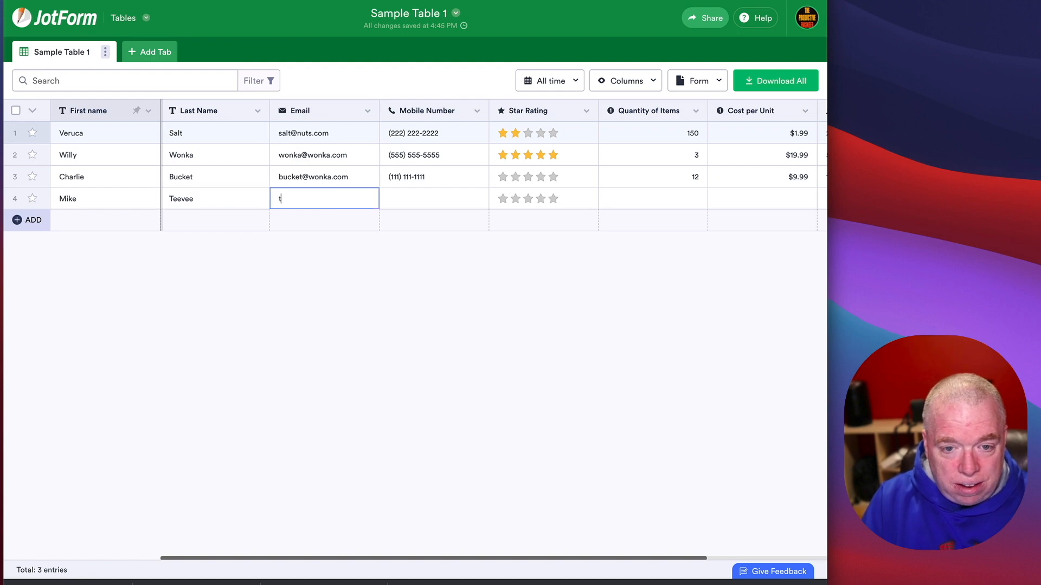
pyautogui.write('tv@tv.com')
pyautogui.press('Tab')
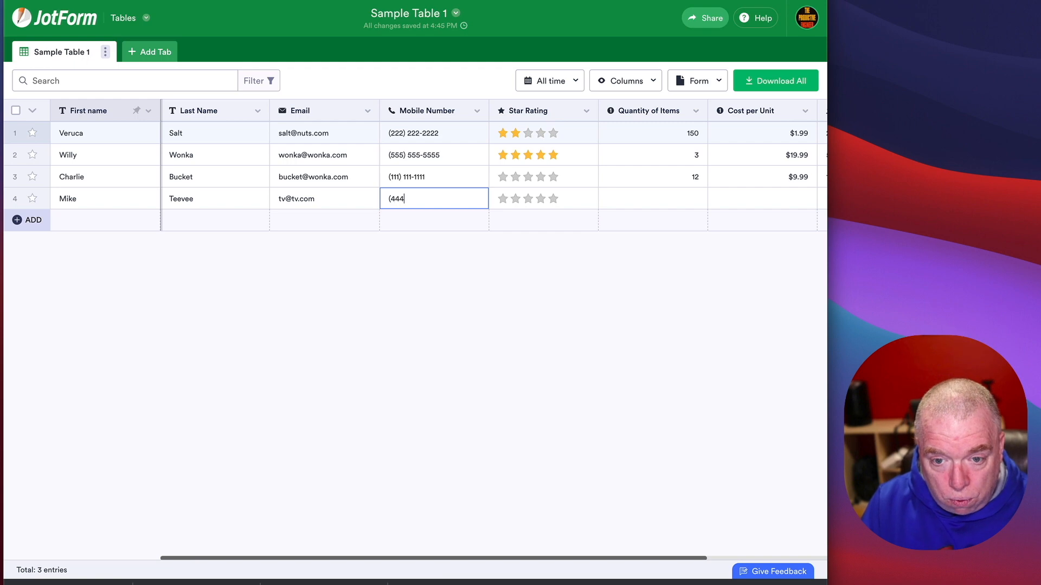
pyautogui.write('444-444')
pyautogui.press('Tab')
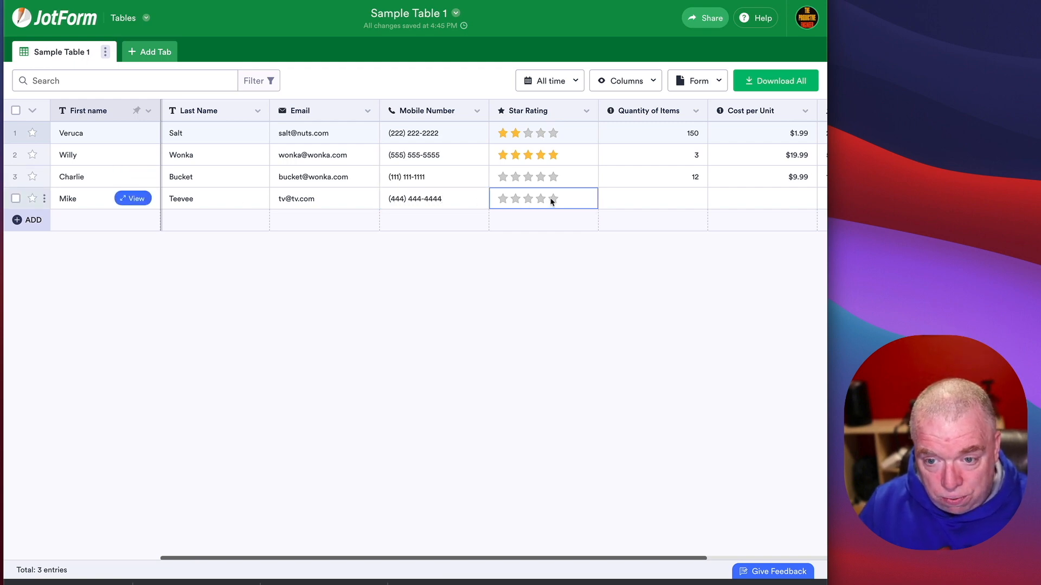
# Step: Give the new entry a 5-star rating, quantity 9 and unit cost 29.99, then check Total Cost
pyautogui.doubleClick(552, 203)
pyautogui.click(552, 199)
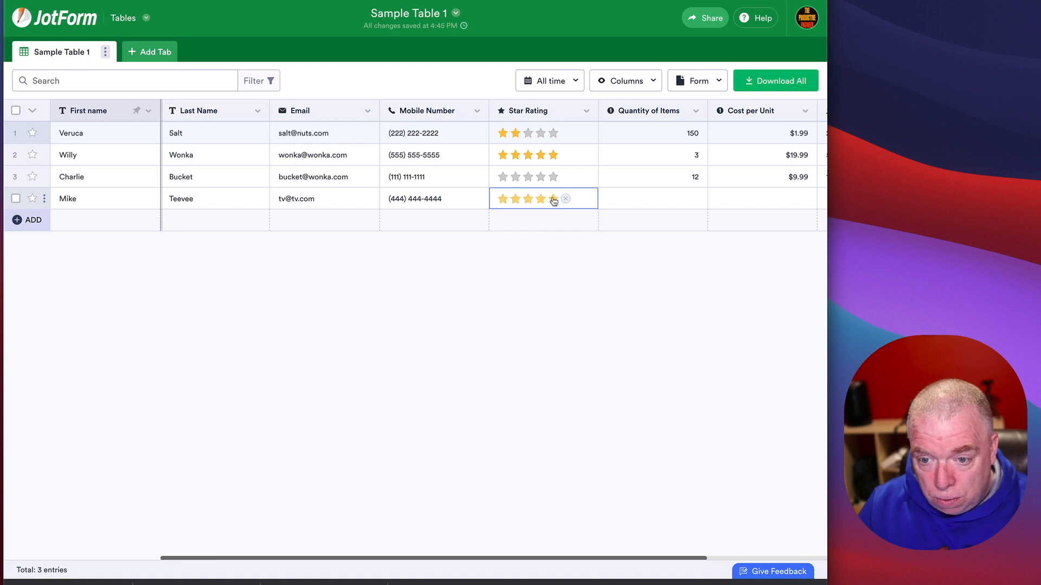
pyautogui.doubleClick(529, 178)
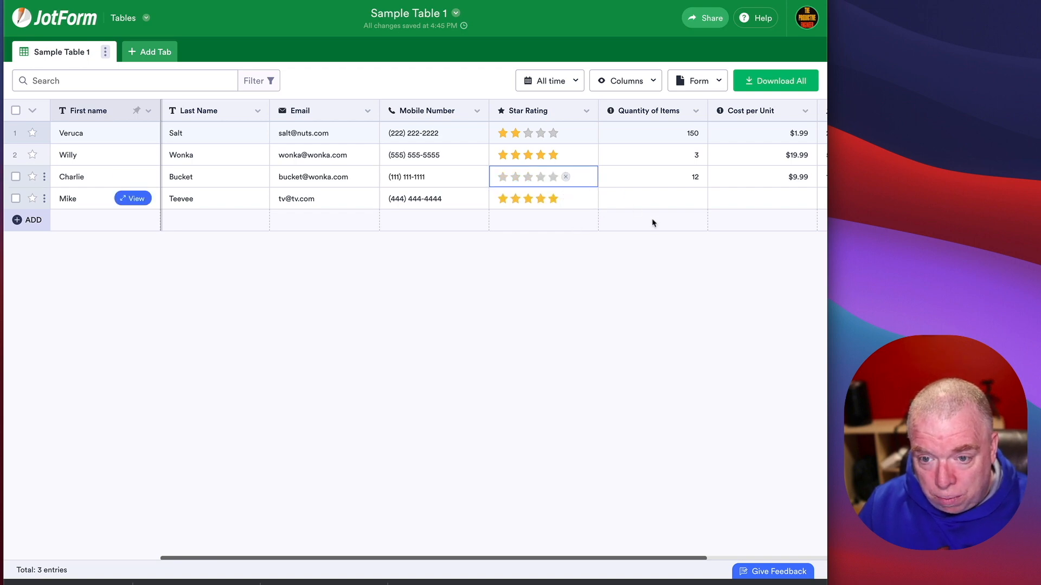
pyautogui.click(667, 206)
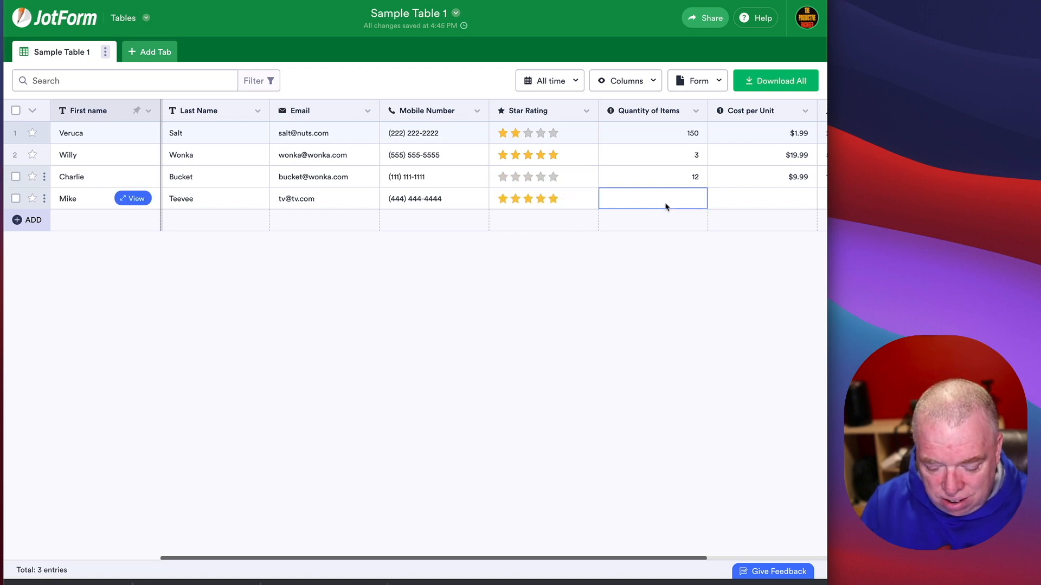
pyautogui.write('9')
pyautogui.press('Tab')
pyautogui.write('29.99')
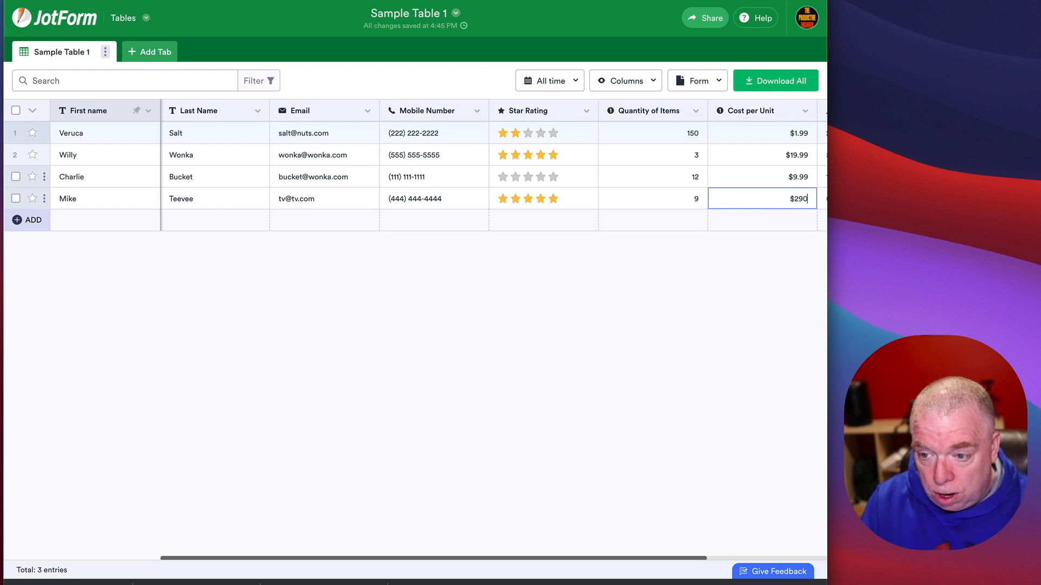
pyautogui.press('Tab')
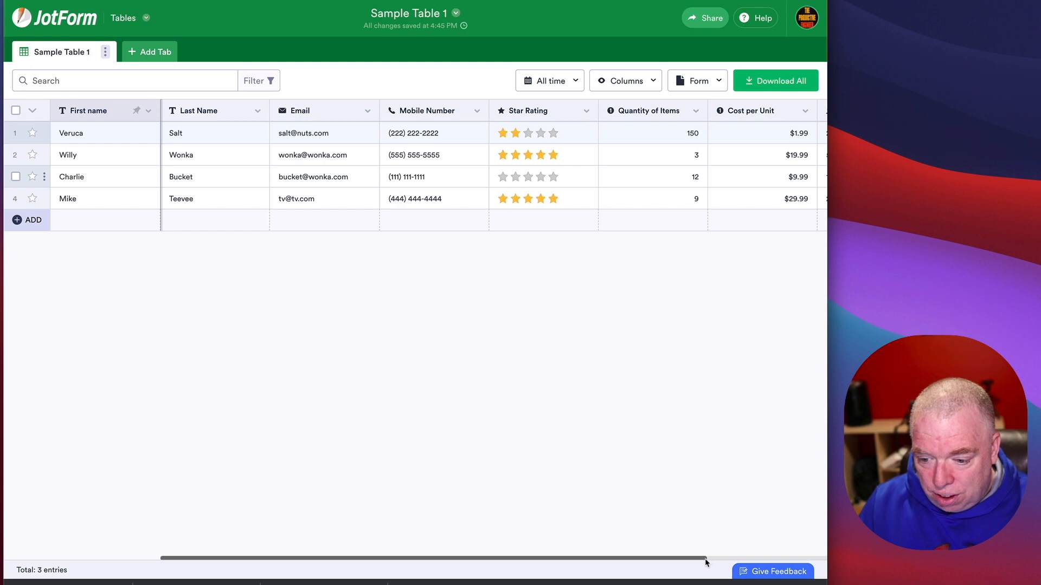
pyautogui.moveTo(706, 561); pyautogui.dragTo(794, 539)
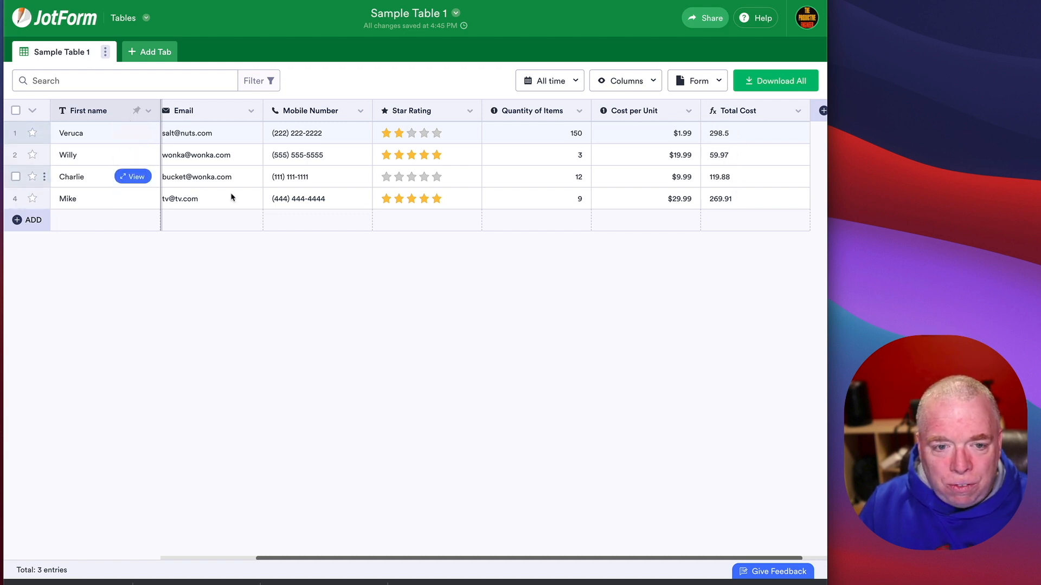
pyautogui.moveTo(455, 560); pyautogui.dragTo(310, 561)
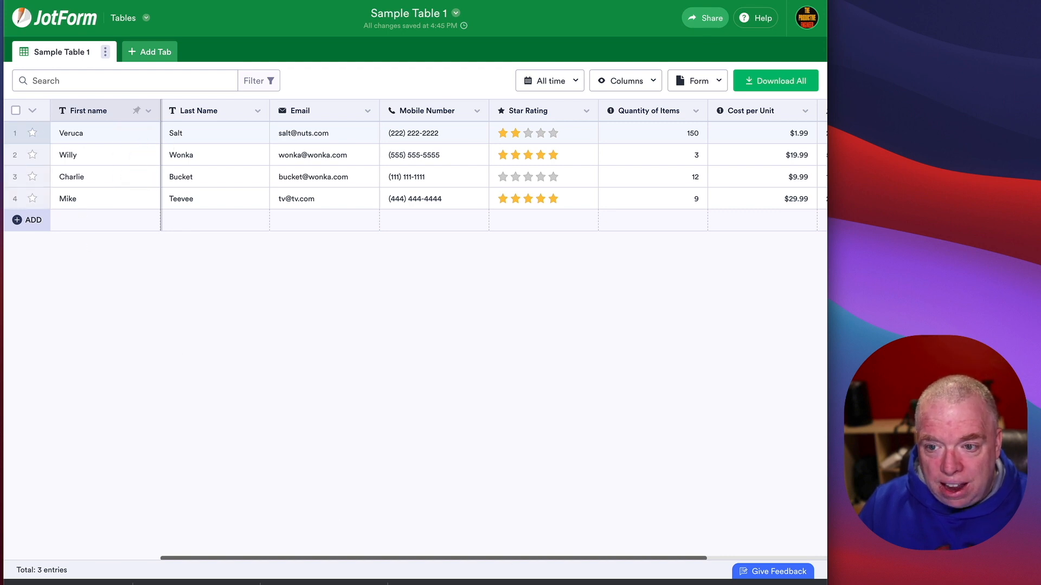
# Step: Download all of Sample Table 1 as an Excel file
pyautogui.click(762, 82)
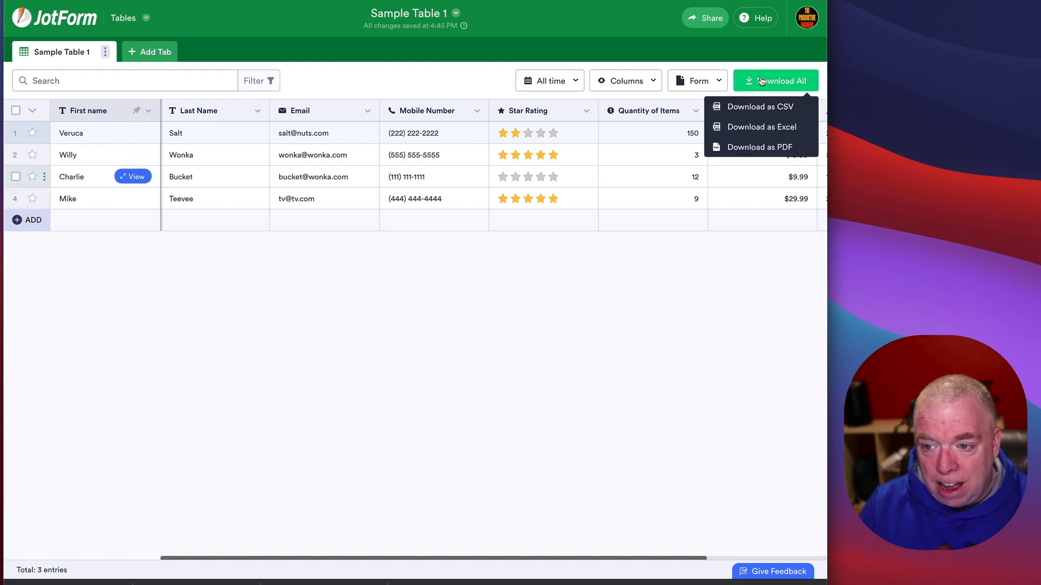
pyautogui.click(768, 127)
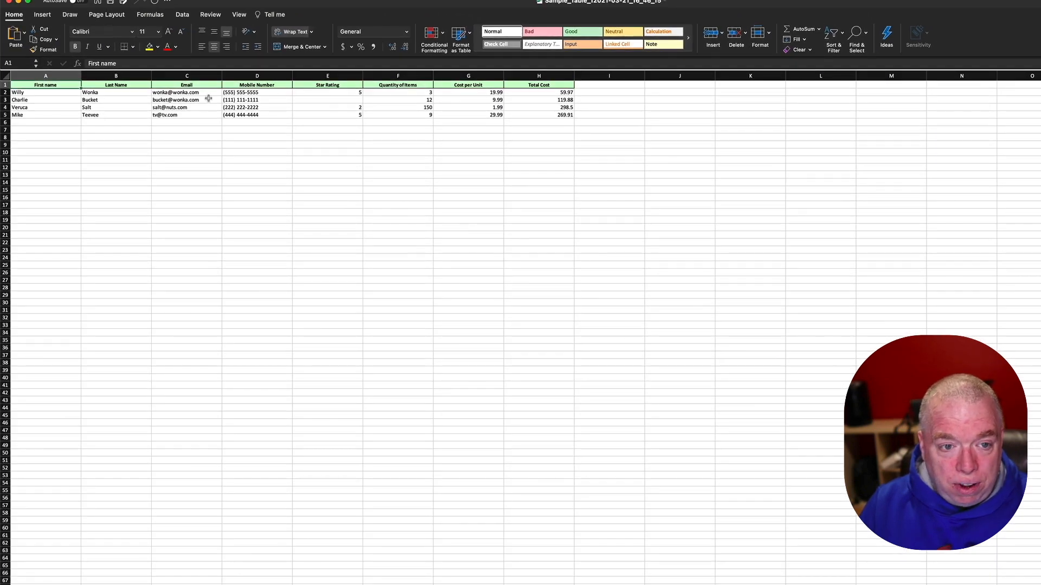
# Step: Check the exported Total Cost values 59.97, 119.88, 298.5 and 269.91 in Excel
pyautogui.click(534, 92)
pyautogui.click(533, 100)
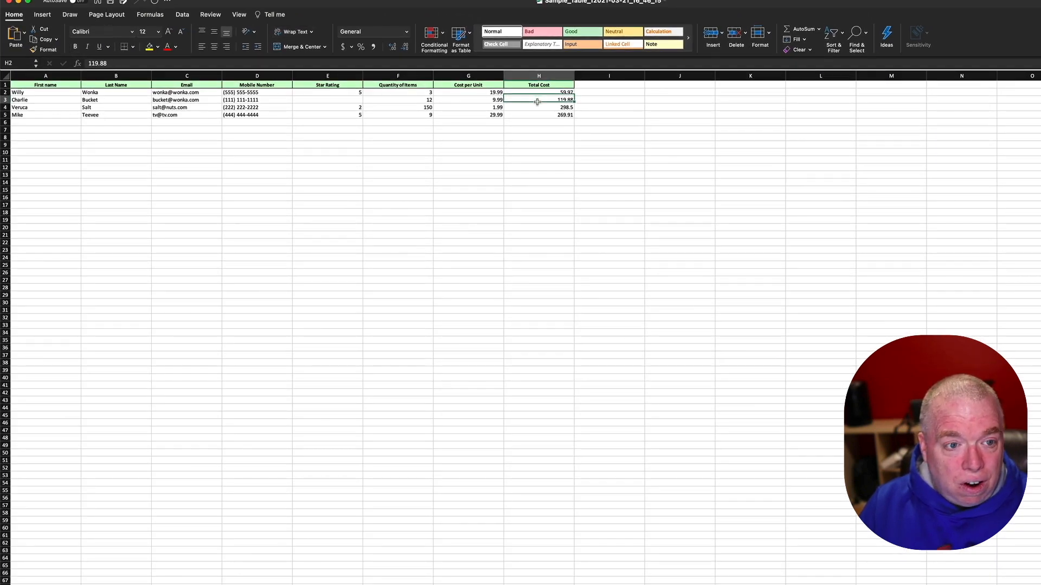
pyautogui.click(534, 107)
pyautogui.click(534, 113)
pyautogui.click(534, 92)
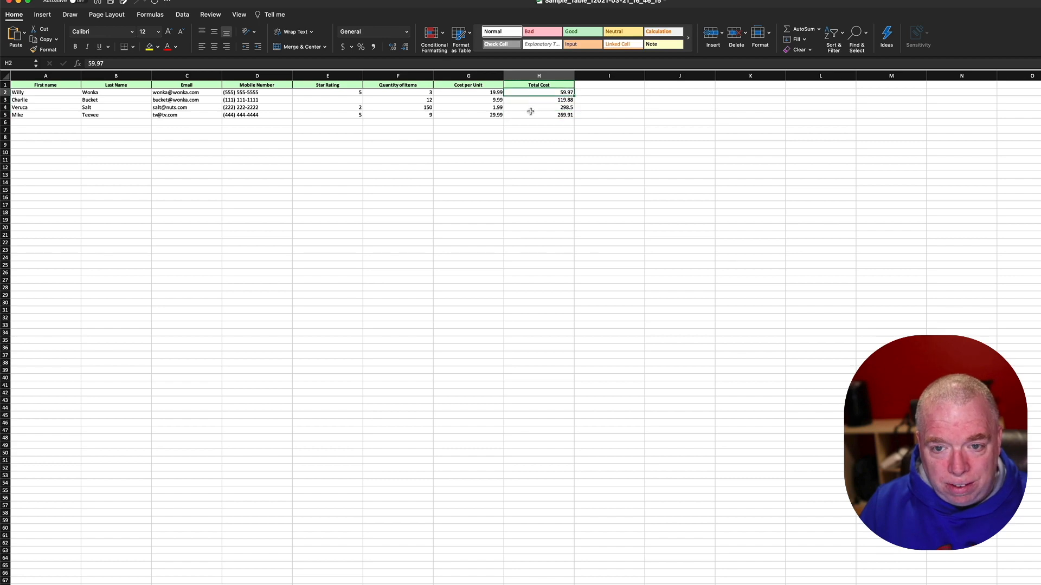
pyautogui.click(532, 114)
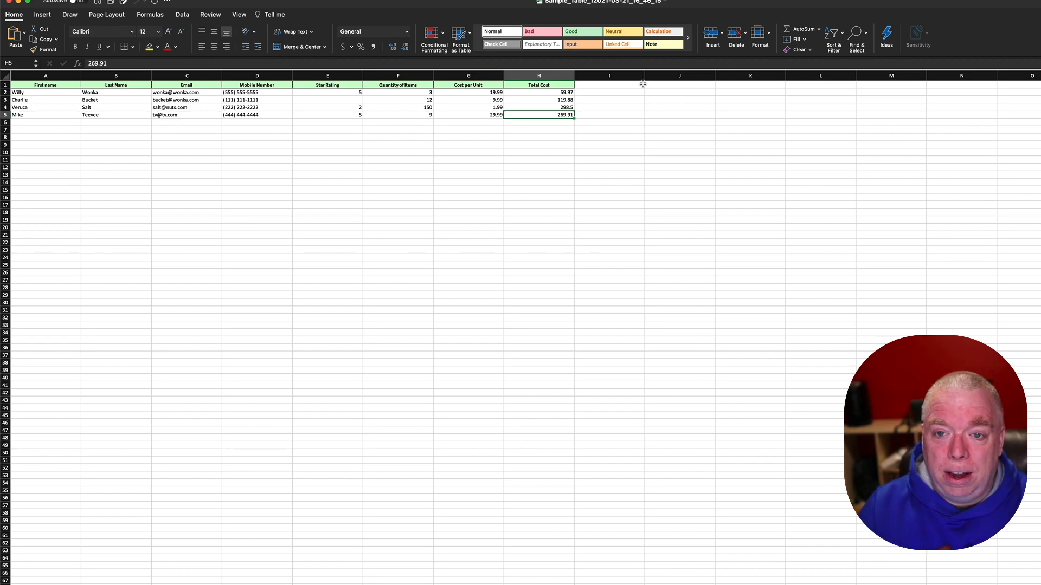
# Step: Cross-check the unit costs and the quantity 150 against 298.5, then close the workbook
pyautogui.click(493, 115)
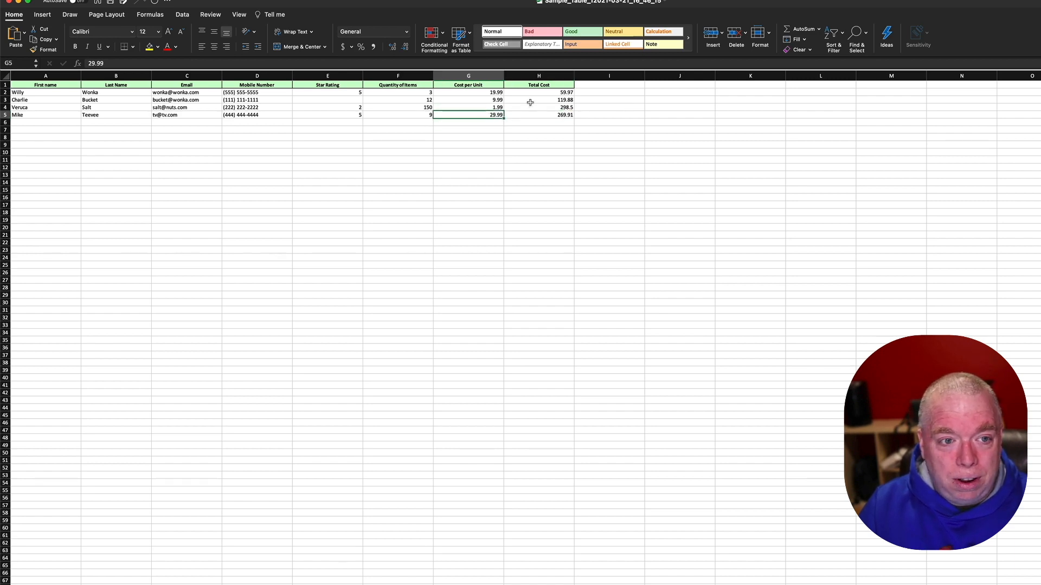
pyautogui.click(552, 100)
pyautogui.click(548, 92)
pyautogui.click(454, 102)
pyautogui.click(419, 106)
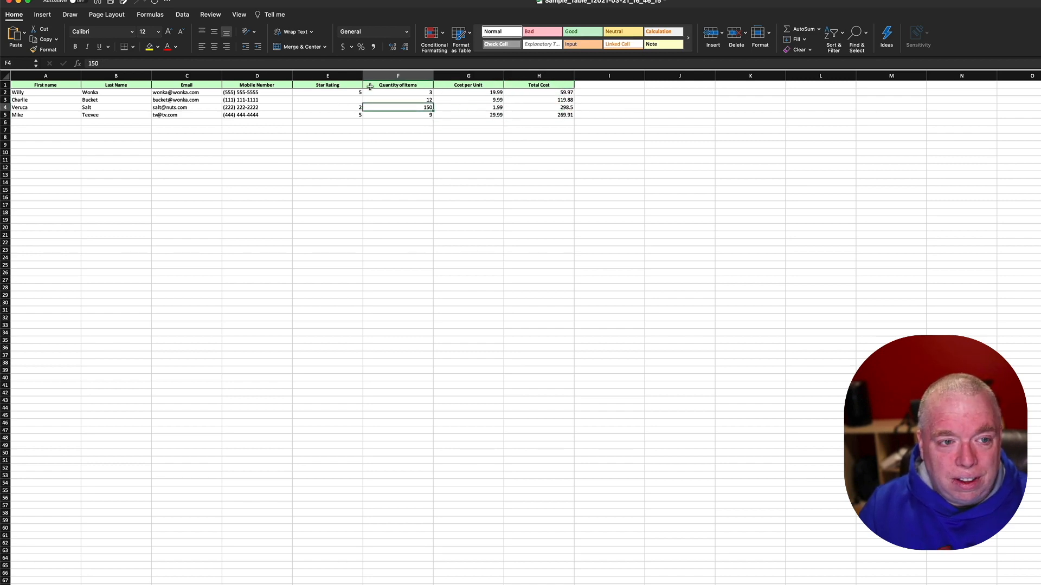
pyautogui.click(530, 108)
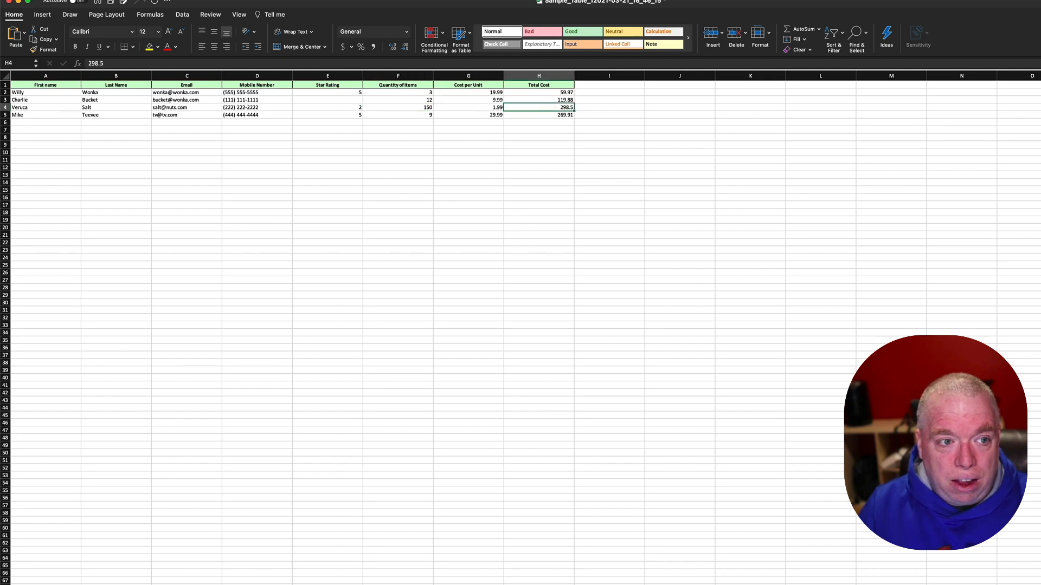
pyautogui.click(9, 4)
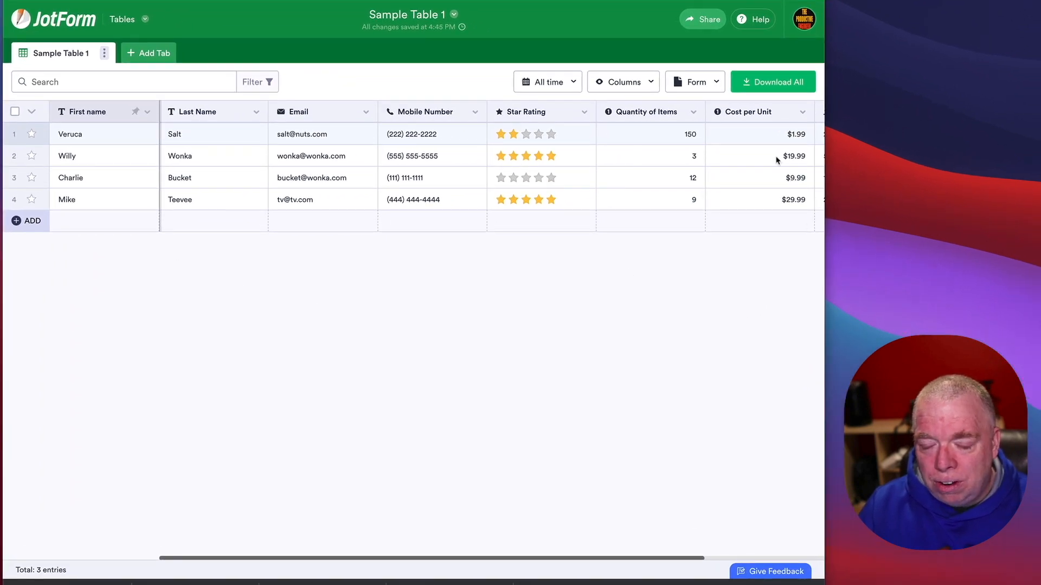
pyautogui.click(704, 82)
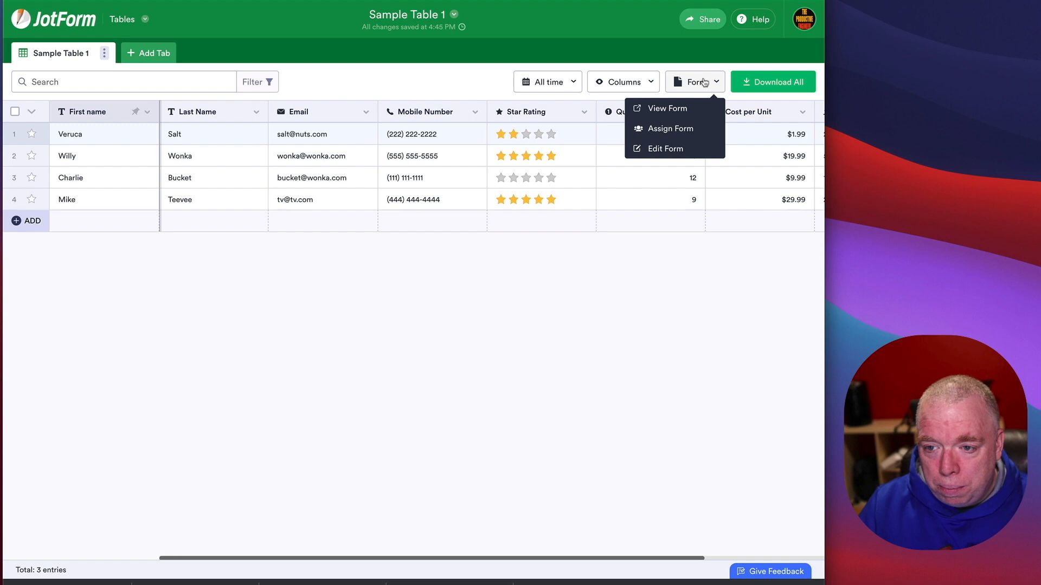
pyautogui.click(672, 113)
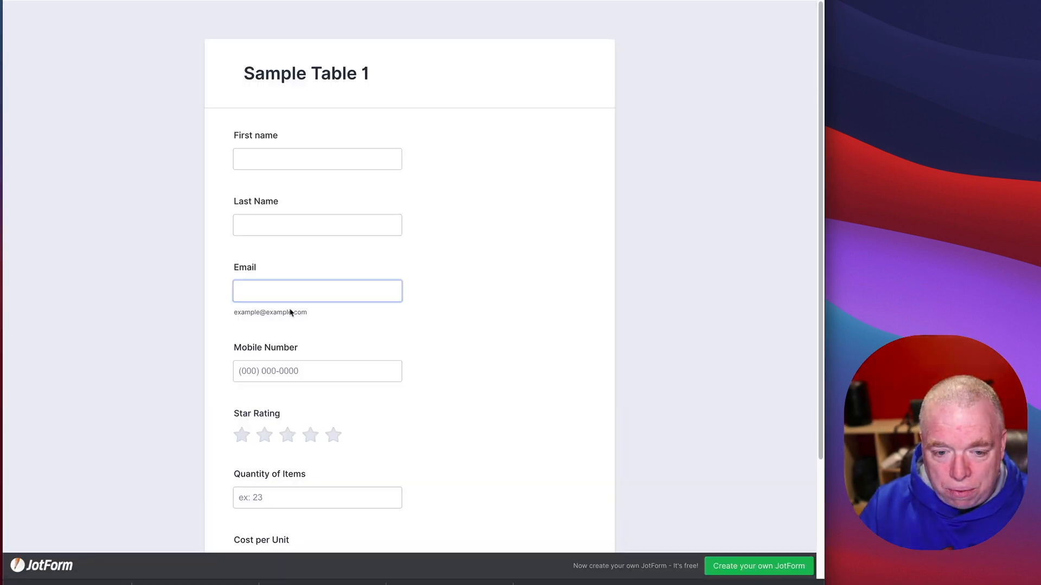
pyautogui.scroll(-3, 332, 297)
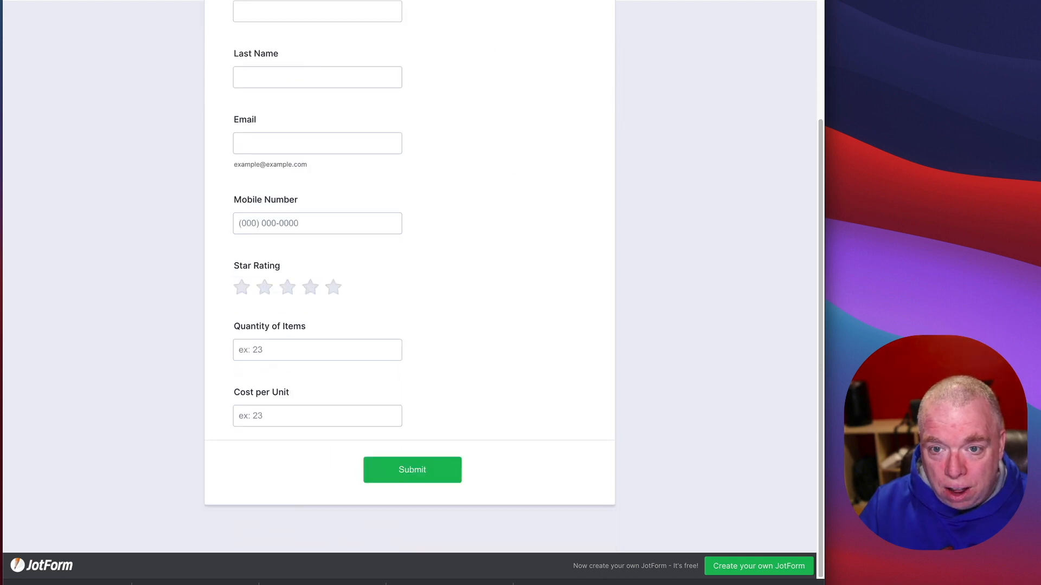
pyautogui.press('super+w')
pyautogui.click(713, 87)
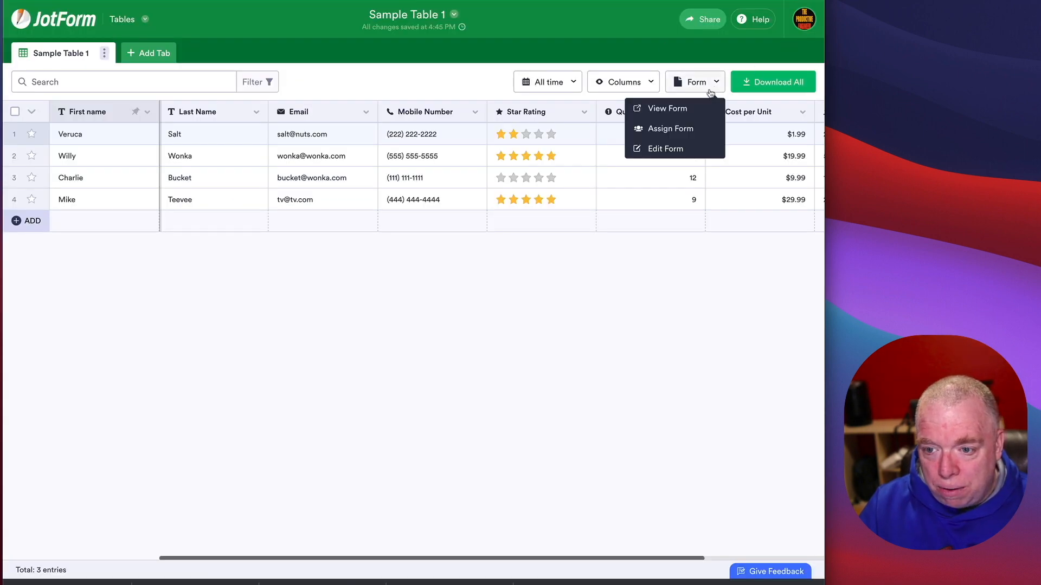
# Step: Open Sample Table 1's form in the Form Builder
pyautogui.click(687, 147)
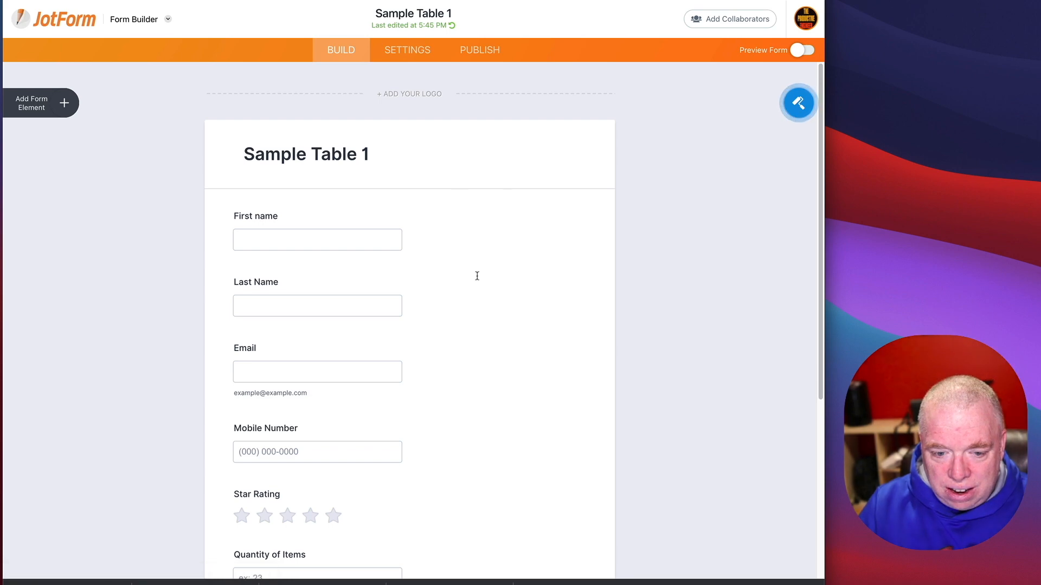
pyautogui.scroll(-5, 518, 271)
pyautogui.scroll(4, 518, 277)
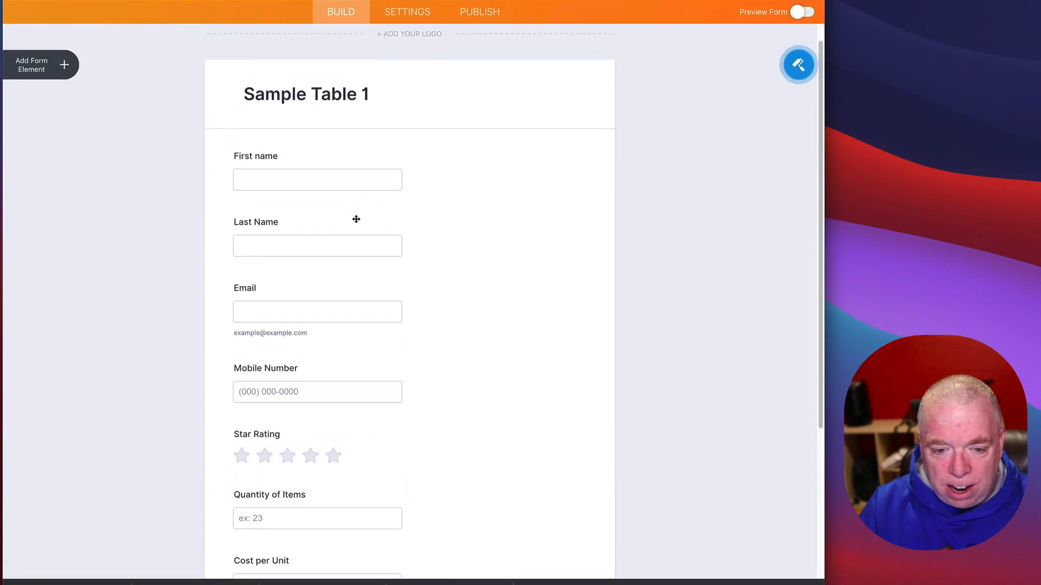
pyautogui.scroll(-3, 363, 222)
# Step: Apply the Big Blue theme from the Form Designer and preview the restyled form
pyautogui.click(792, 68)
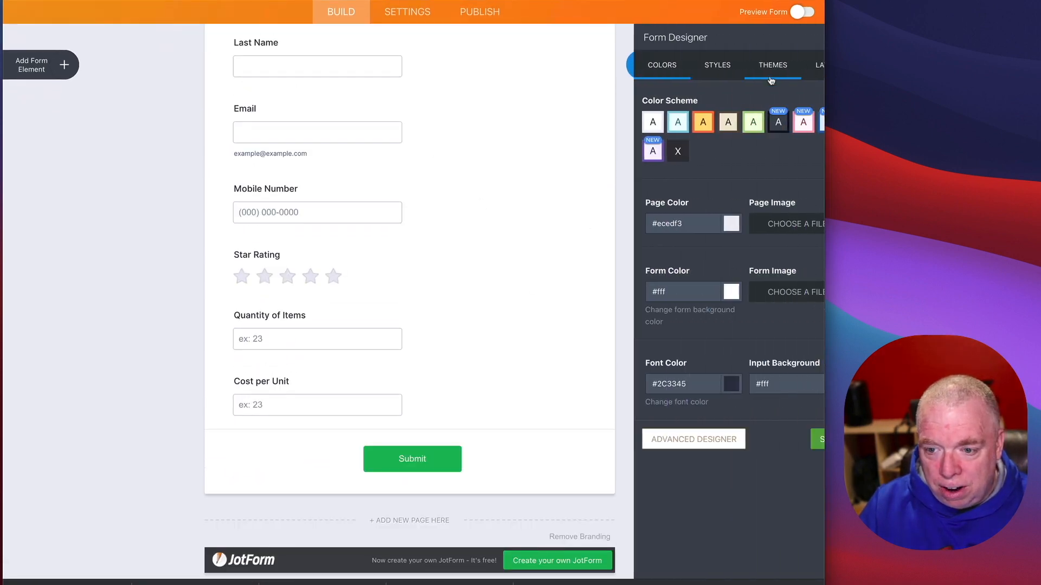
pyautogui.click(742, 68)
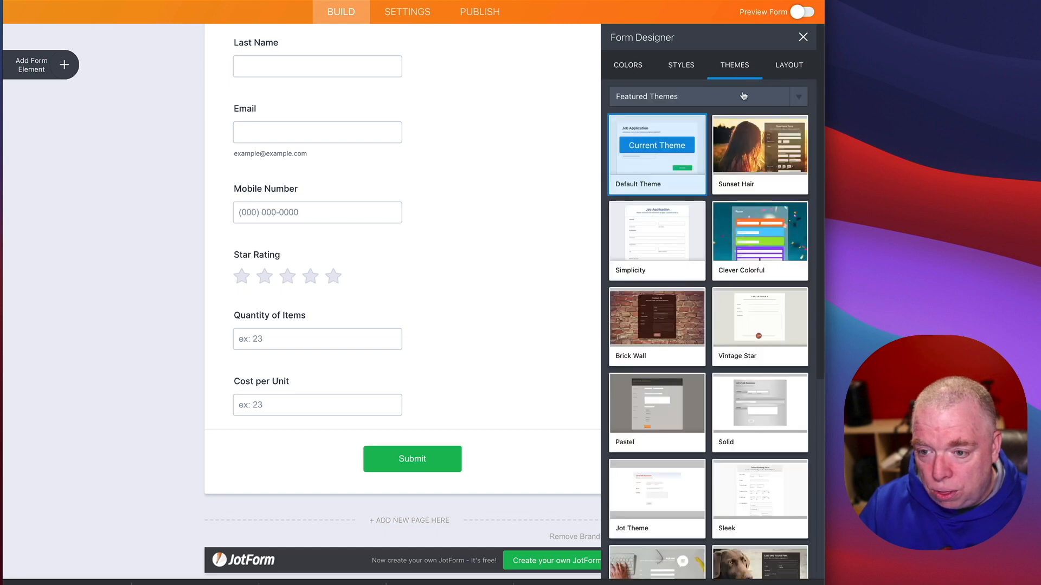
pyautogui.scroll(-6, 659, 239)
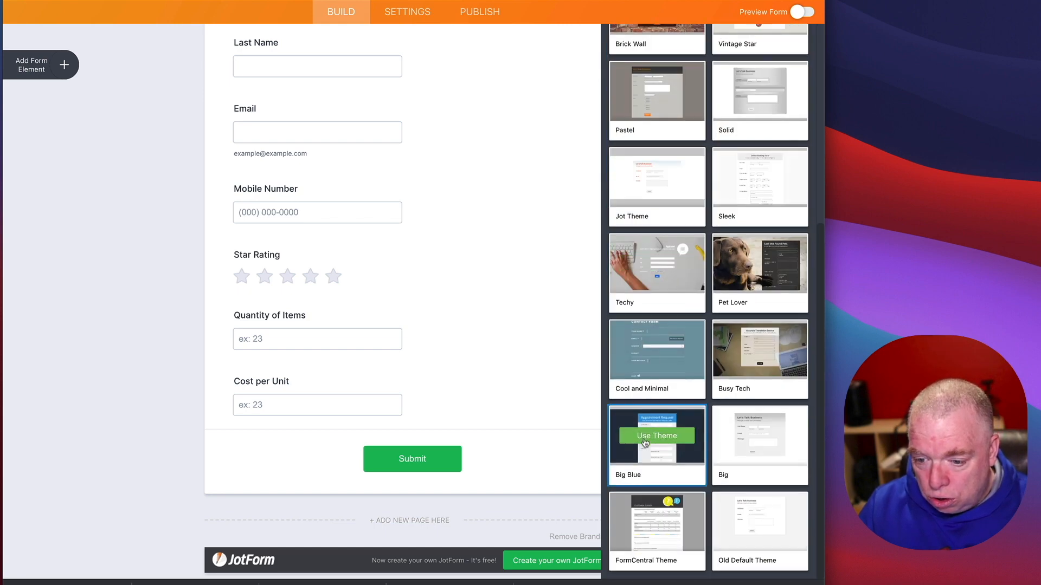
pyautogui.click(645, 444)
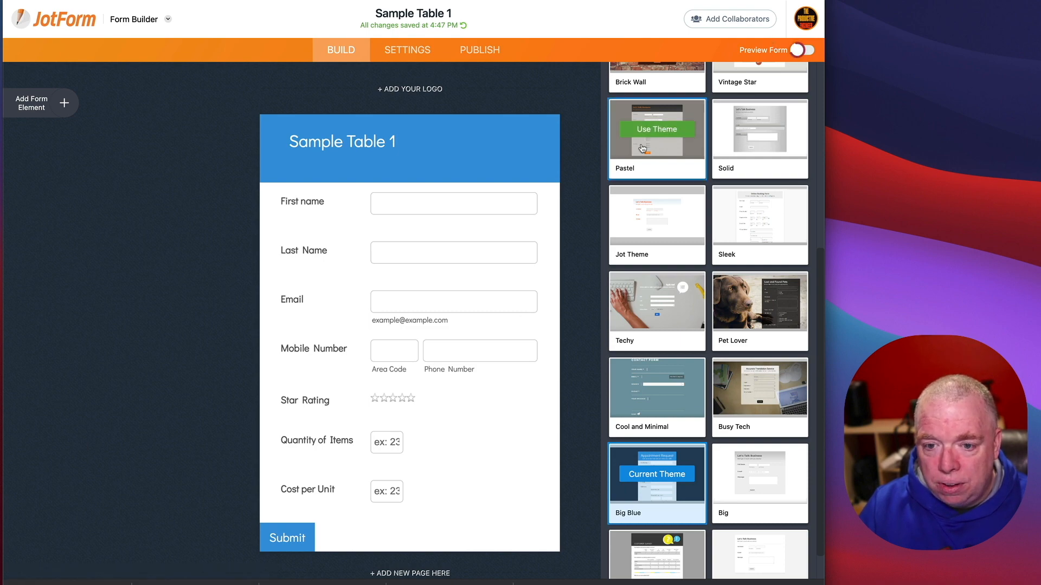
pyautogui.click(802, 50)
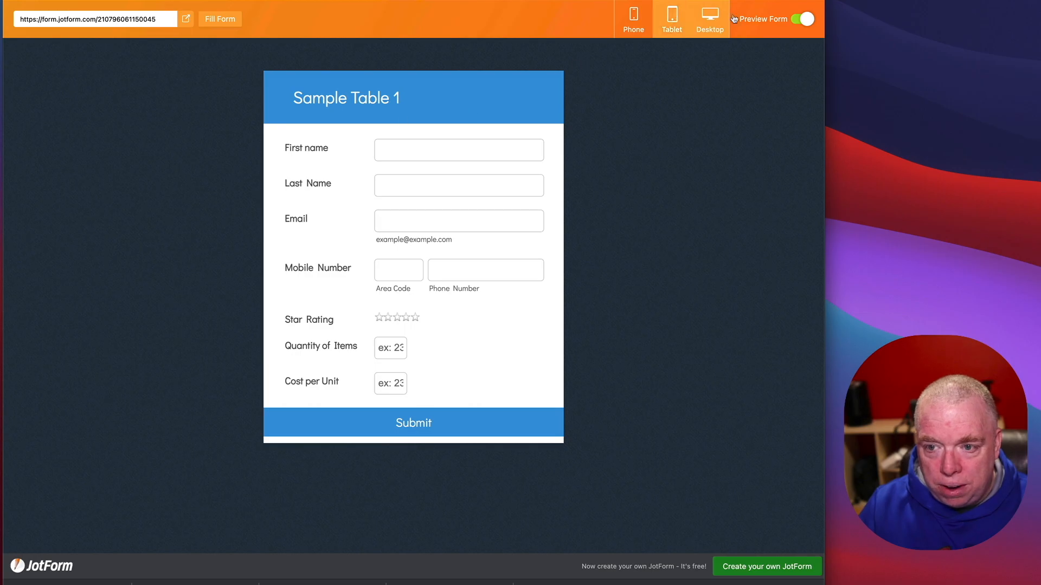
# Step: Turn off the form preview
pyautogui.click(802, 19)
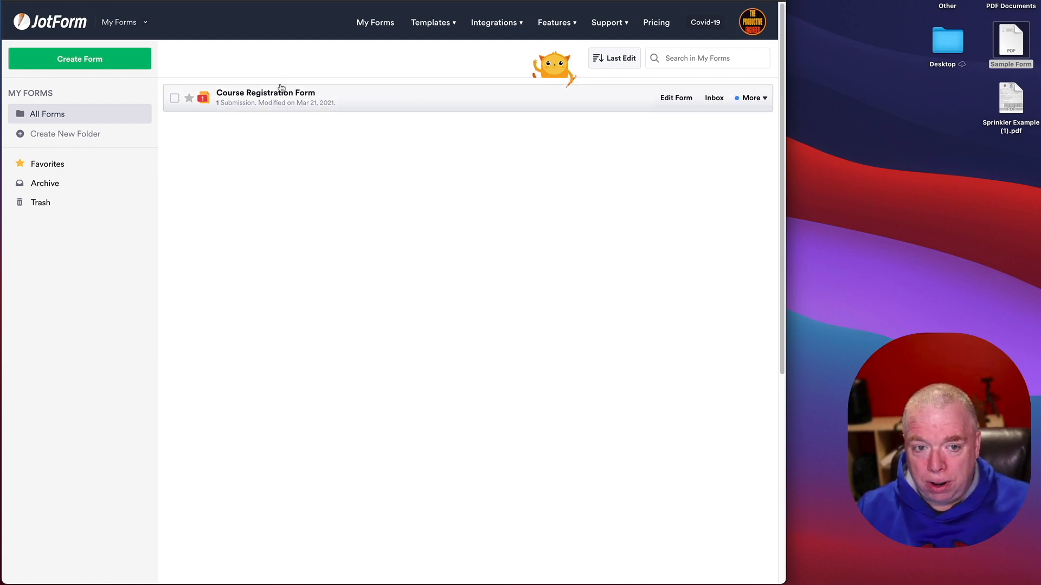
# Step: Create a side-by-side PDF document named 'Course Registration pdf' from the Course Registration Form
pyautogui.click(759, 98)
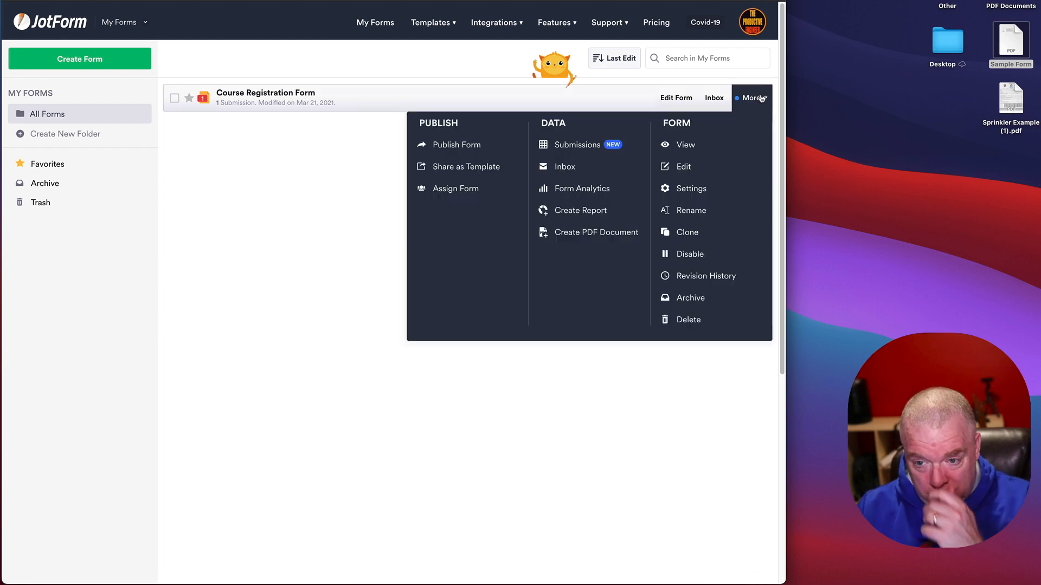
pyautogui.click(584, 236)
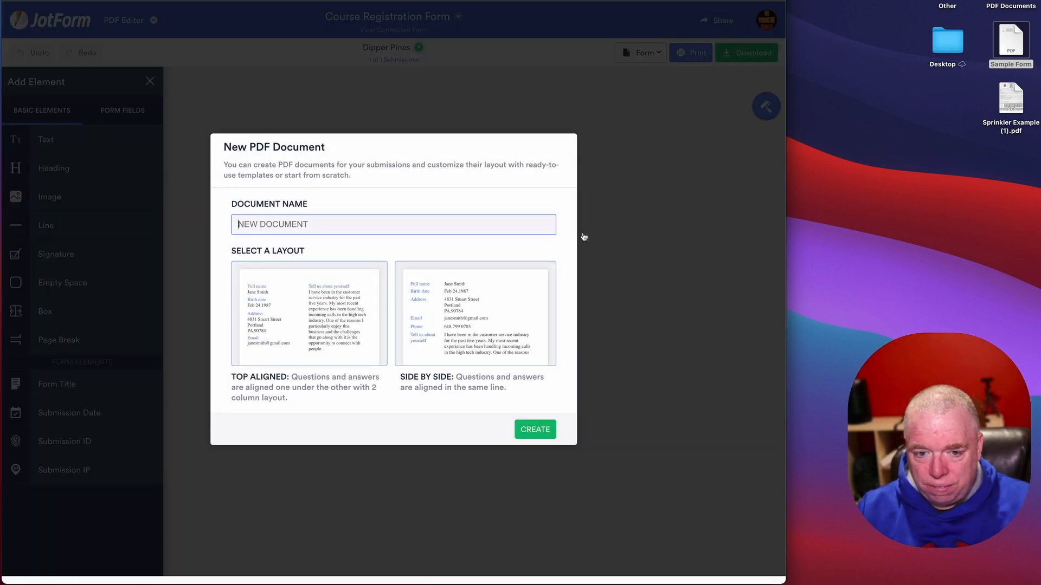
pyautogui.write('Course Registration pdf')
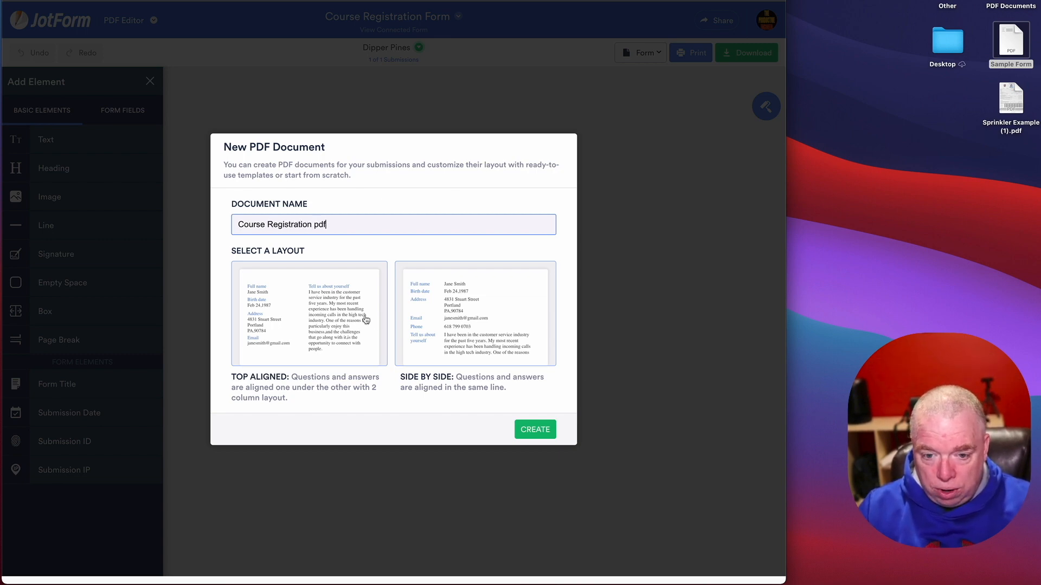
pyautogui.click(545, 431)
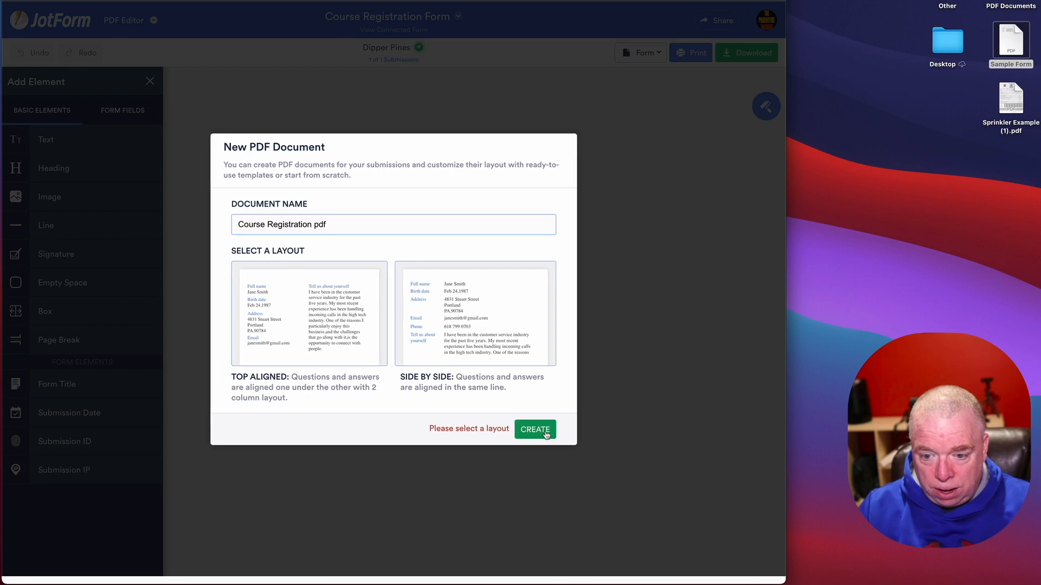
pyautogui.click(325, 330)
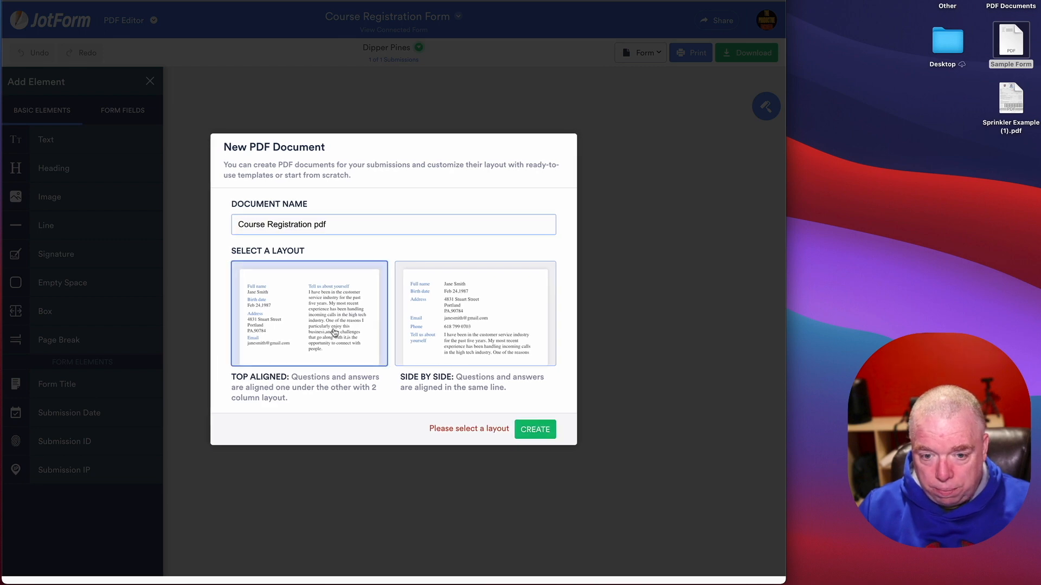
pyautogui.click(501, 363)
pyautogui.click(534, 429)
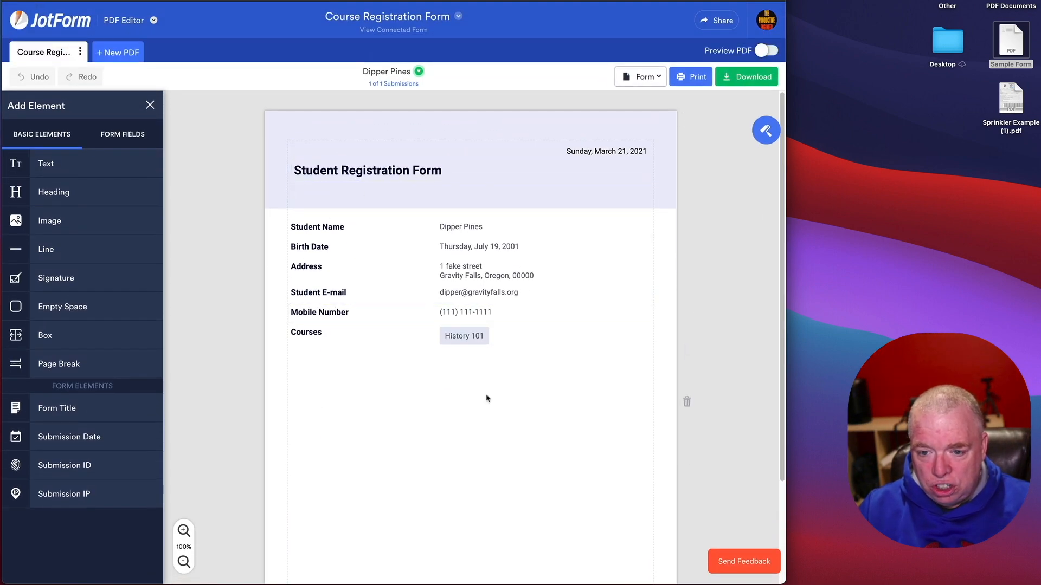
# Step: Insert an Empty Space block below the Address row
pyautogui.scroll(-5, 530, 373)
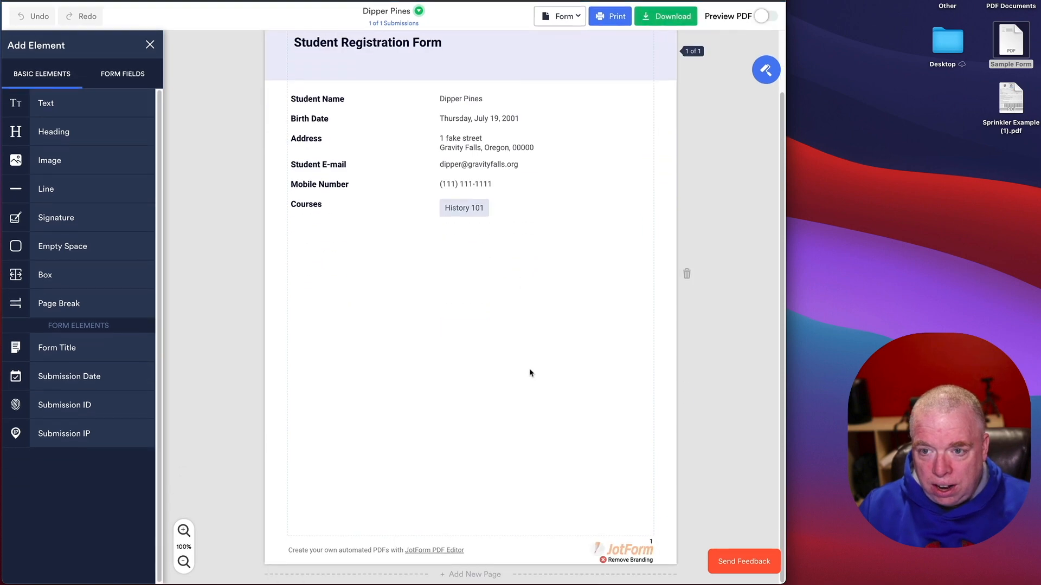
pyautogui.scroll(5, 530, 373)
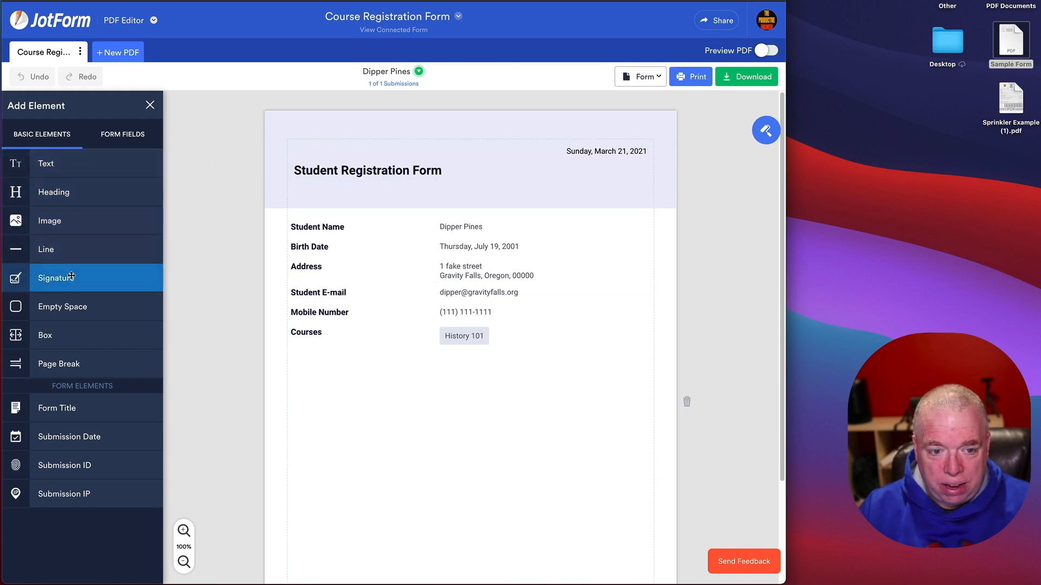
pyautogui.moveTo(72, 306); pyautogui.dragTo(127, 308)
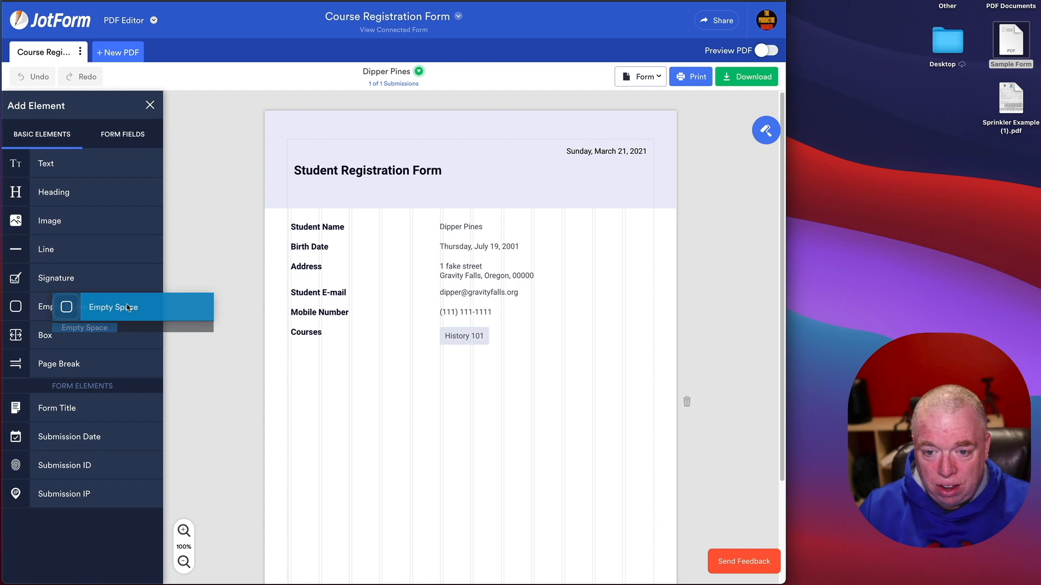
pyautogui.moveTo(128, 308); pyautogui.dragTo(378, 307)
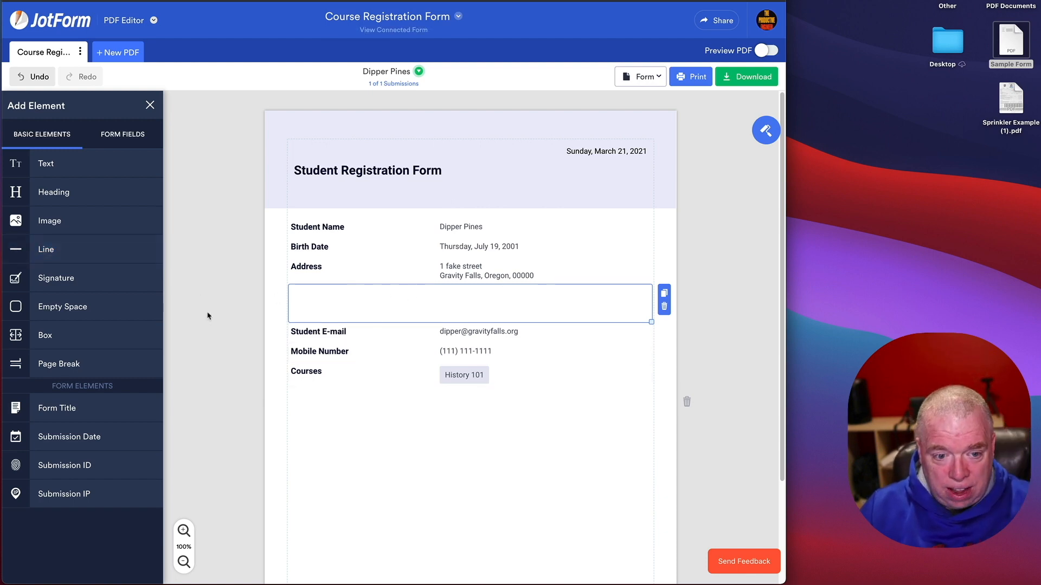
# Step: Place a Signature line below Courses with empty space above it, then download the PDF
pyautogui.moveTo(97, 279)
pyautogui.mouseDown()
pyautogui.moveTo(351, 435)
pyautogui.moveTo(560, 437)
pyautogui.mouseUp()
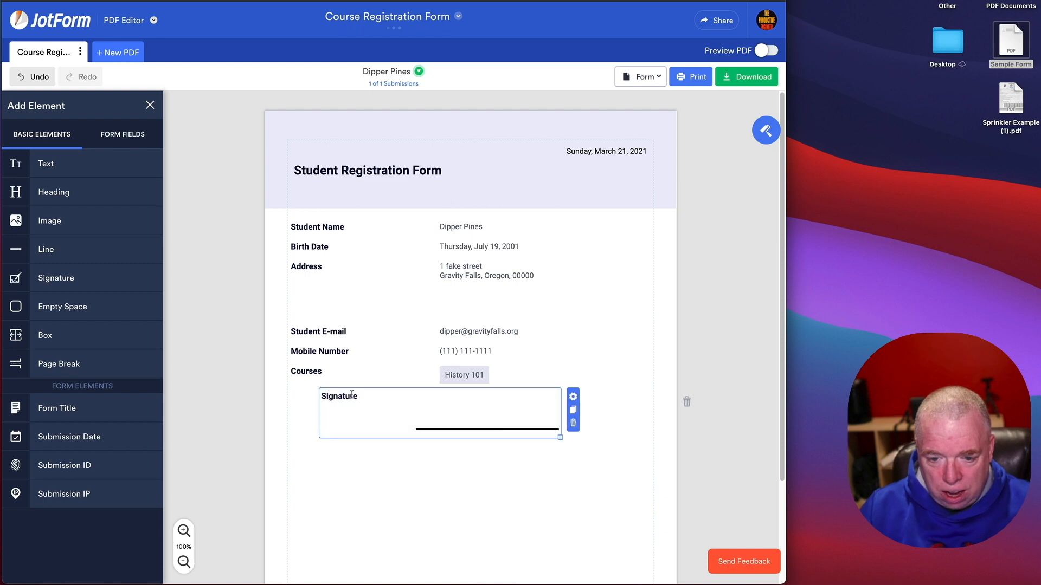
pyautogui.moveTo(360, 402); pyautogui.dragTo(330, 404)
pyautogui.click(401, 486)
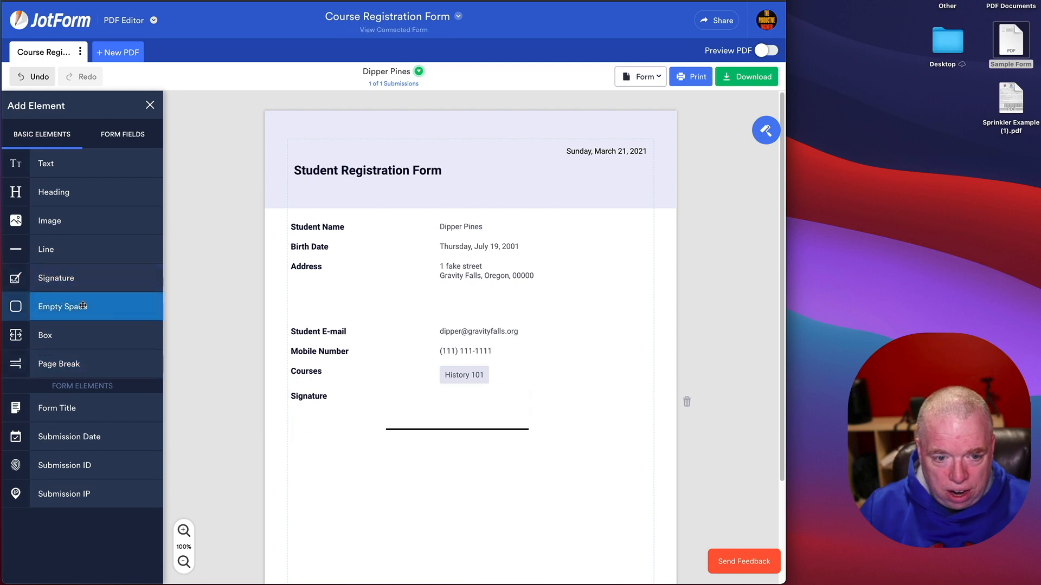
pyautogui.moveTo(63, 306); pyautogui.dragTo(360, 411)
pyautogui.click(398, 518)
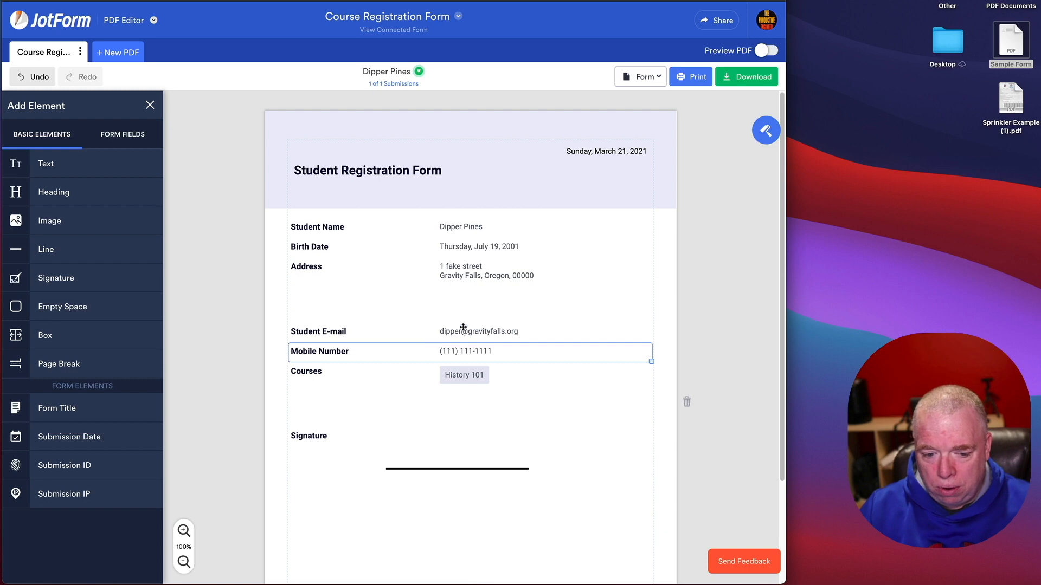
pyautogui.click(747, 78)
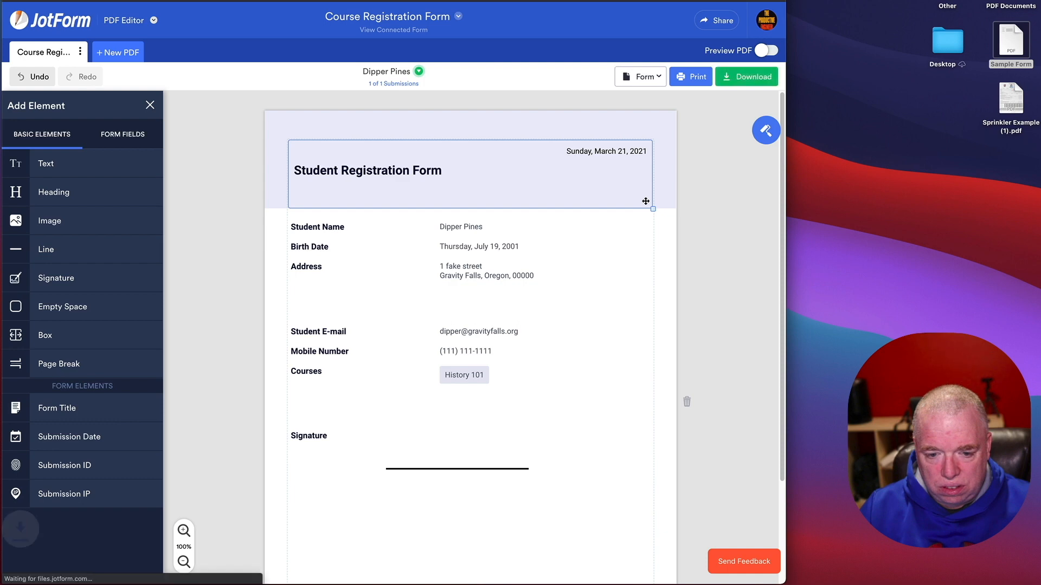
pyautogui.click(110, 571)
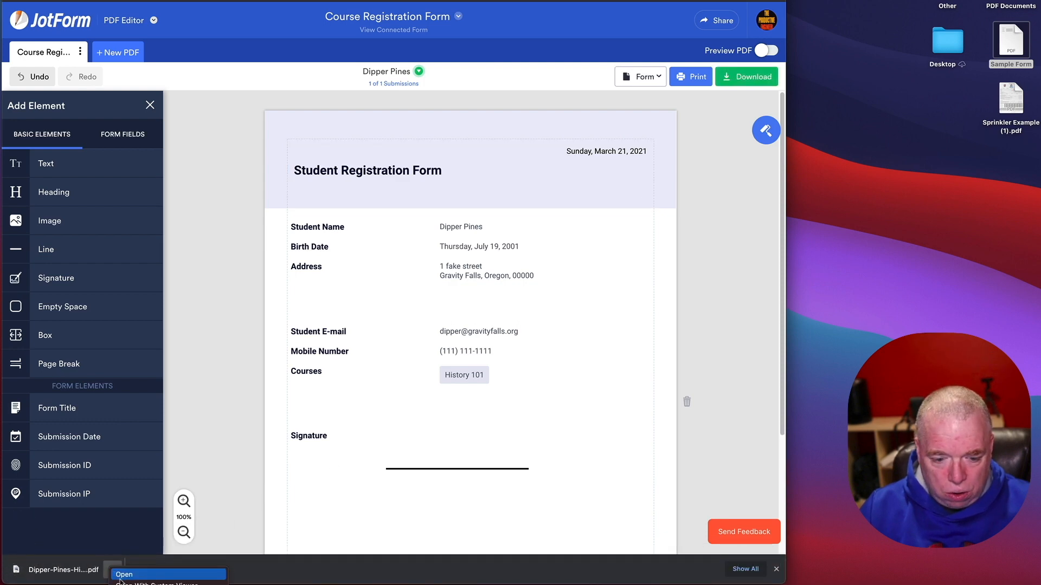
pyautogui.click(122, 575)
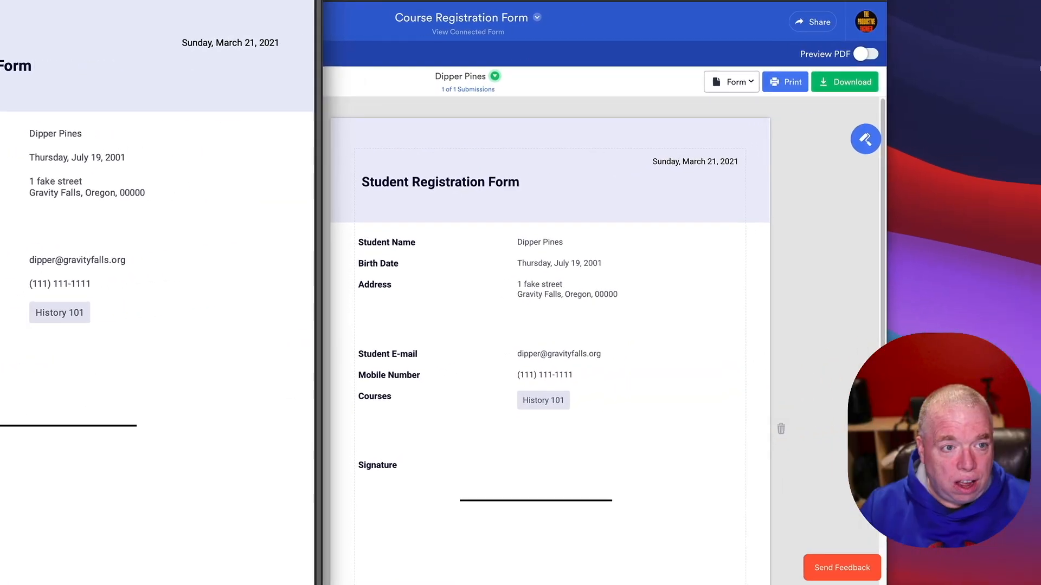
pyautogui.click(620, 245)
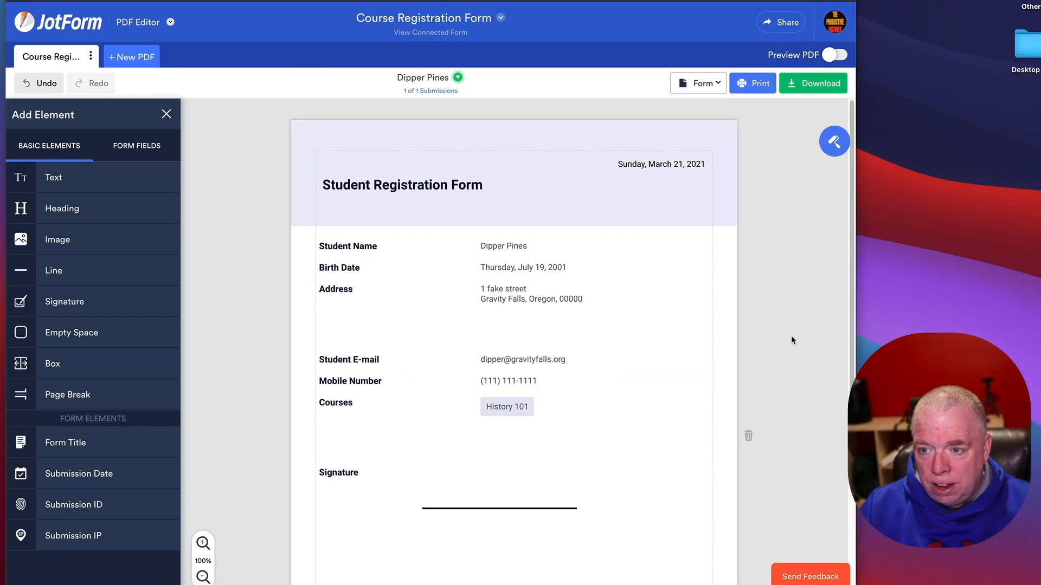
pyautogui.click(836, 55)
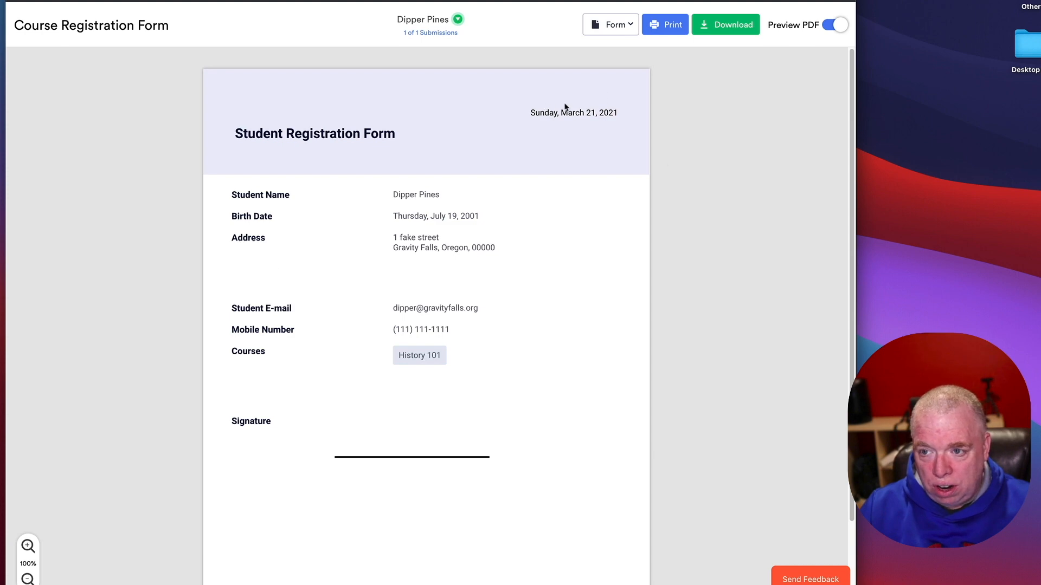
pyautogui.click(827, 26)
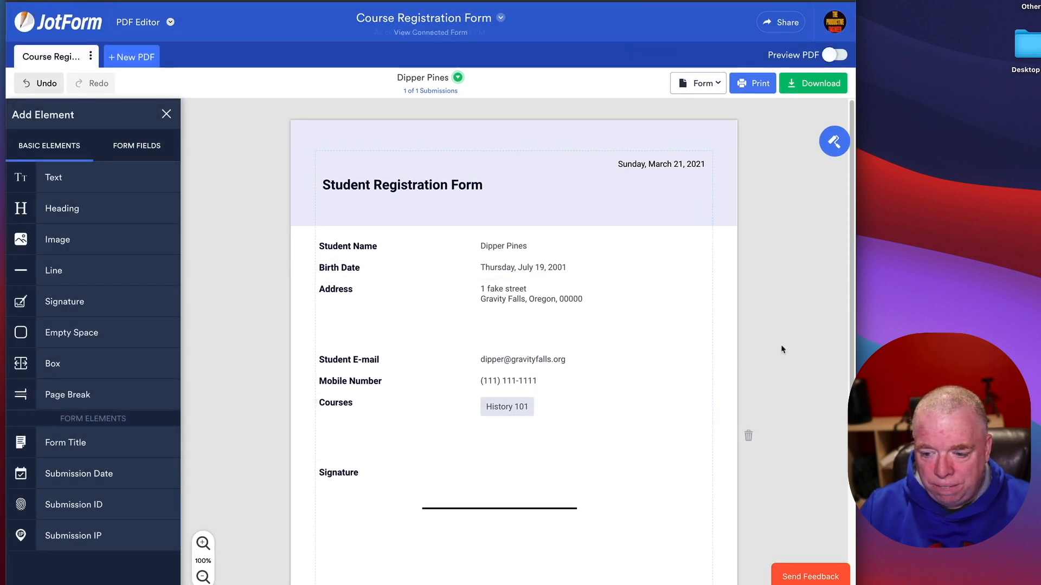
pyautogui.scroll(-4, 784, 350)
pyautogui.scroll(4, 786, 352)
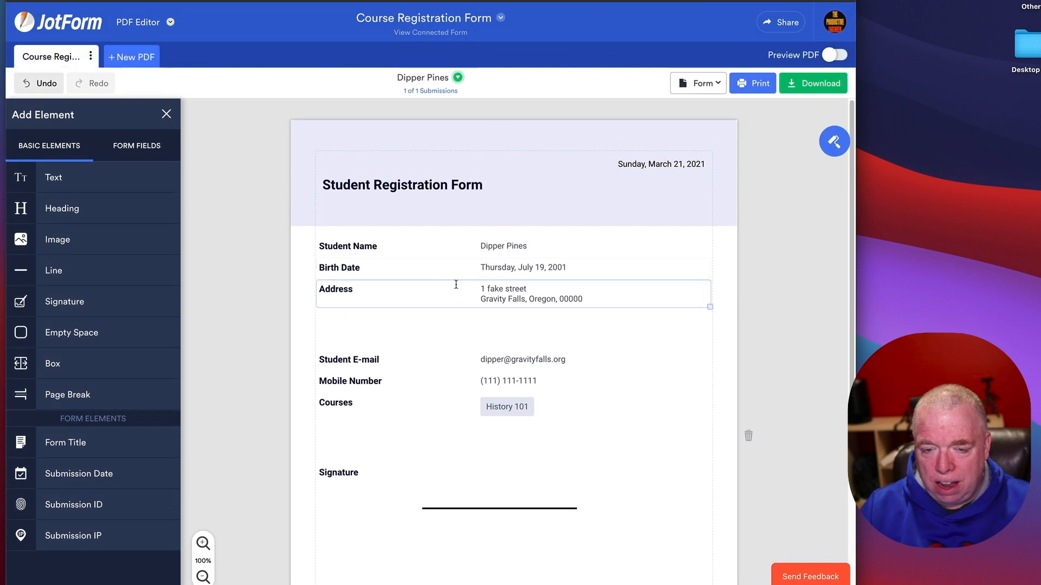